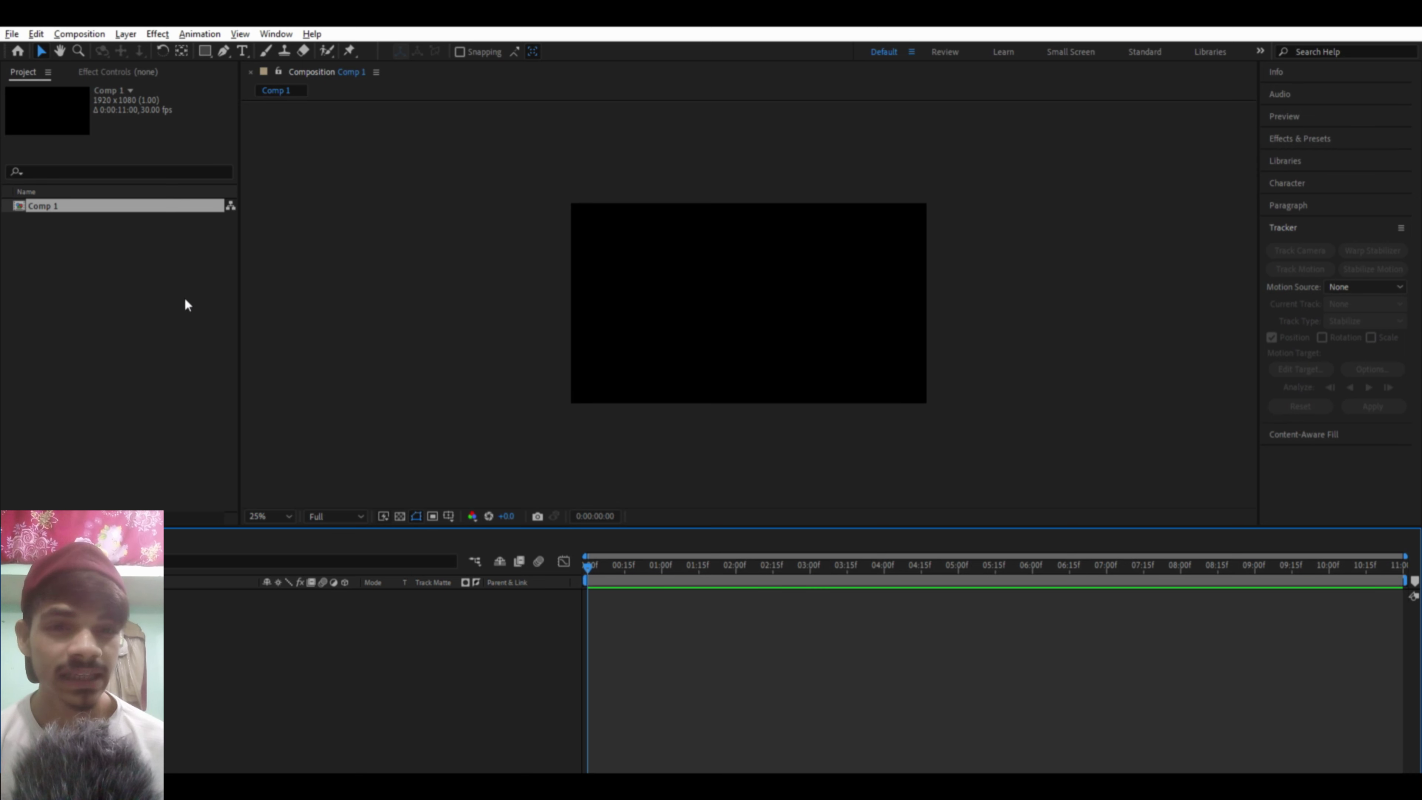
Step: Create a new composition and add the street footage MP4 to its timeline
{"action": "left_click", "coordinate": [183, 314]}
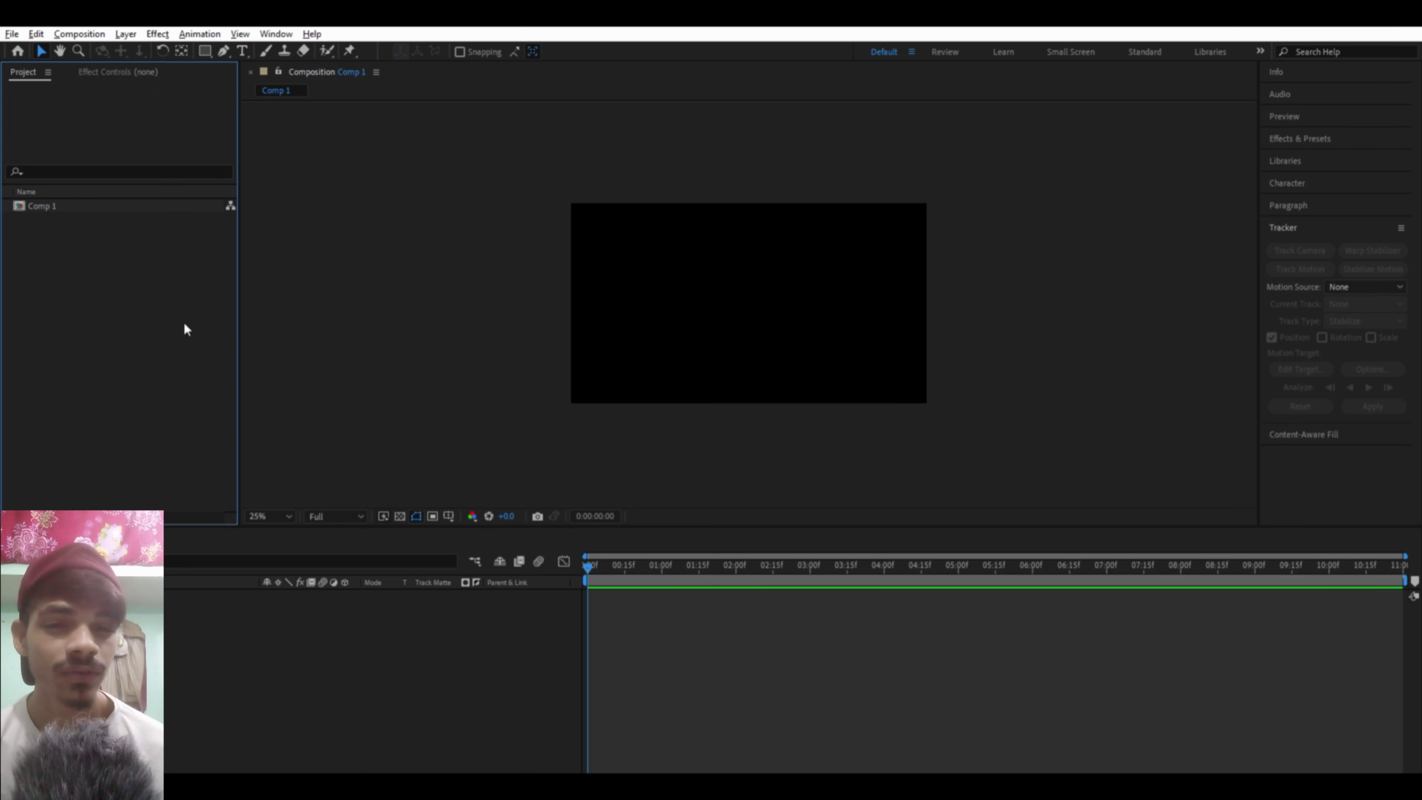
{"action": "left_click", "coordinate": [379, 302]}
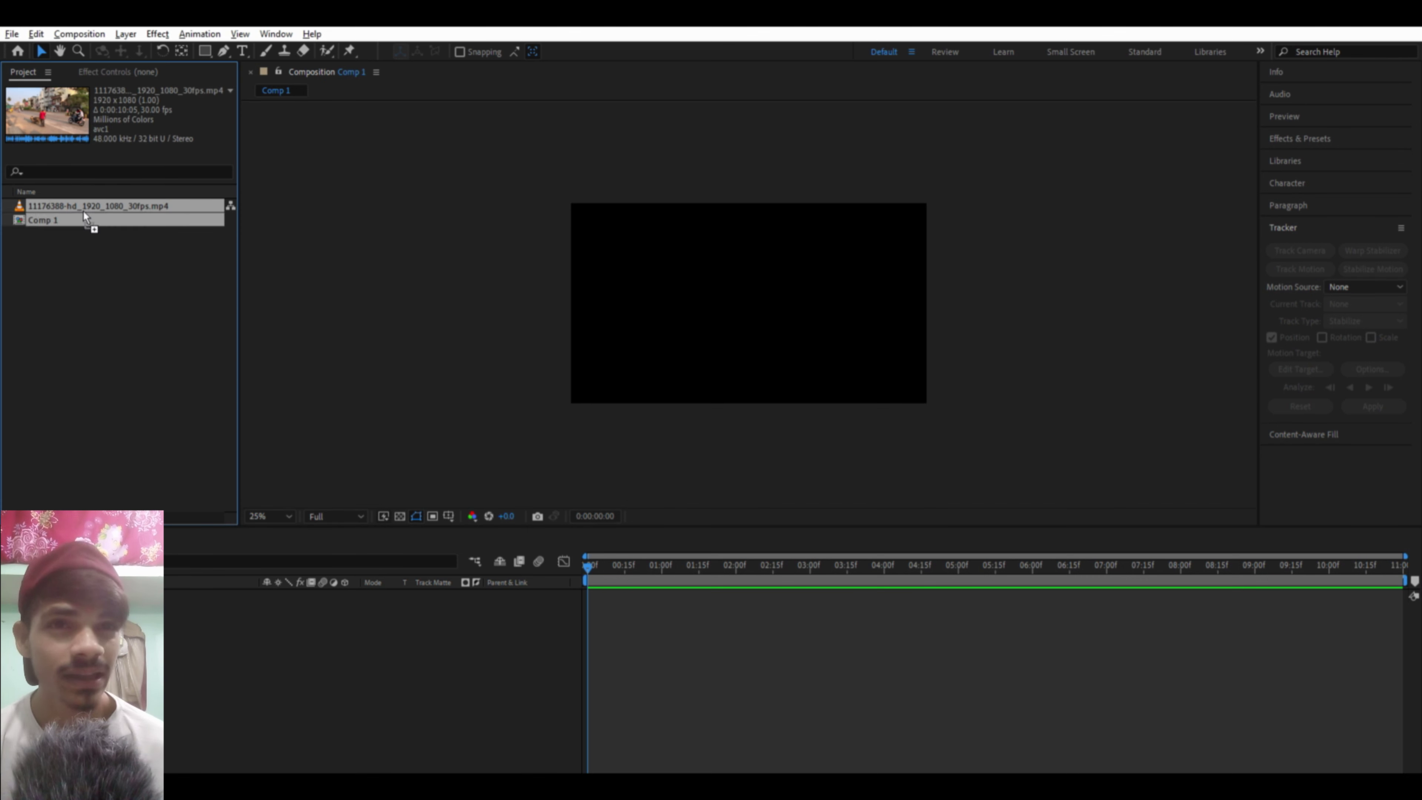
{"action": "left_click_drag", "start_coordinate": [92, 208], "coordinate": [185, 680]}
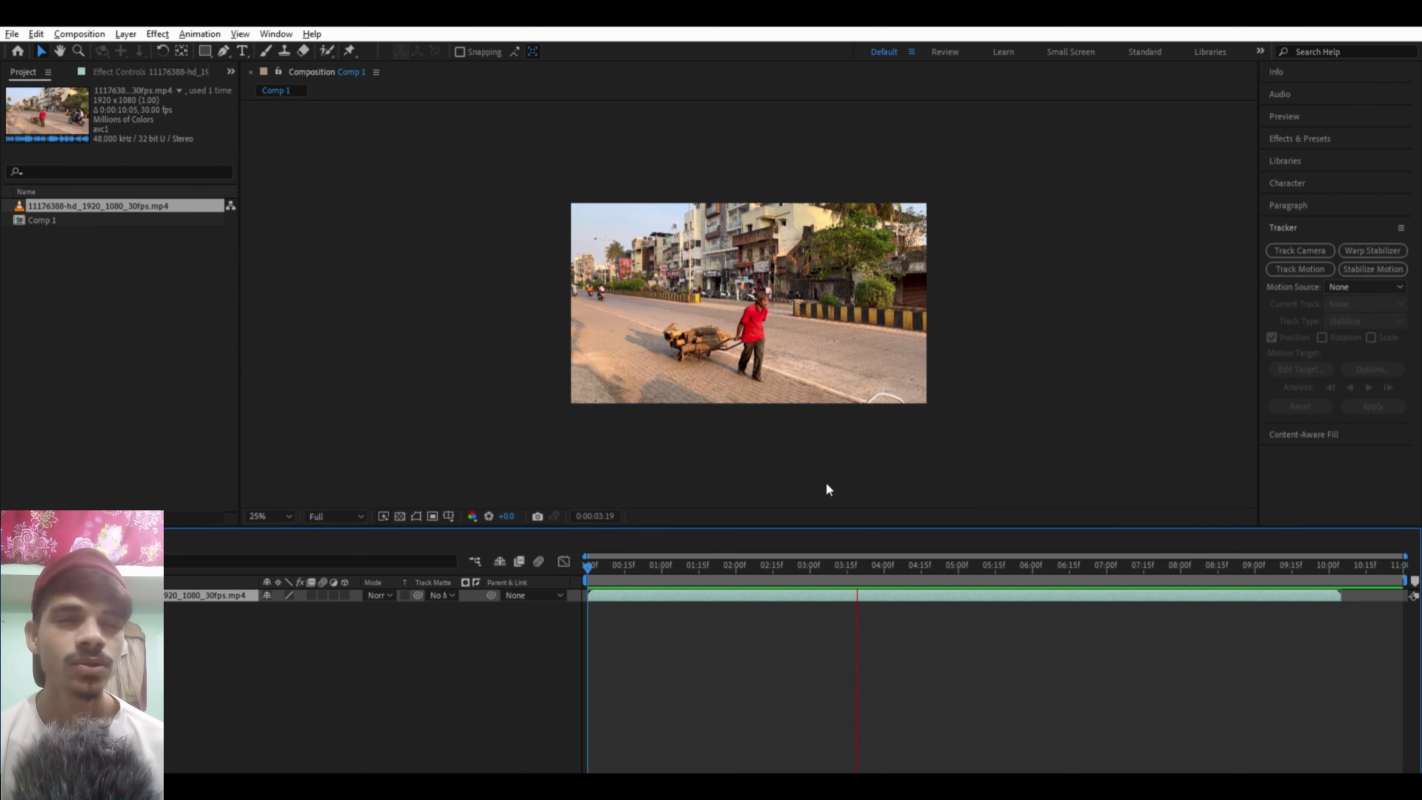
Step: Shorten the composition duration to 10:05 to match the footage's end
{"action": "left_click", "coordinate": [795, 359]}
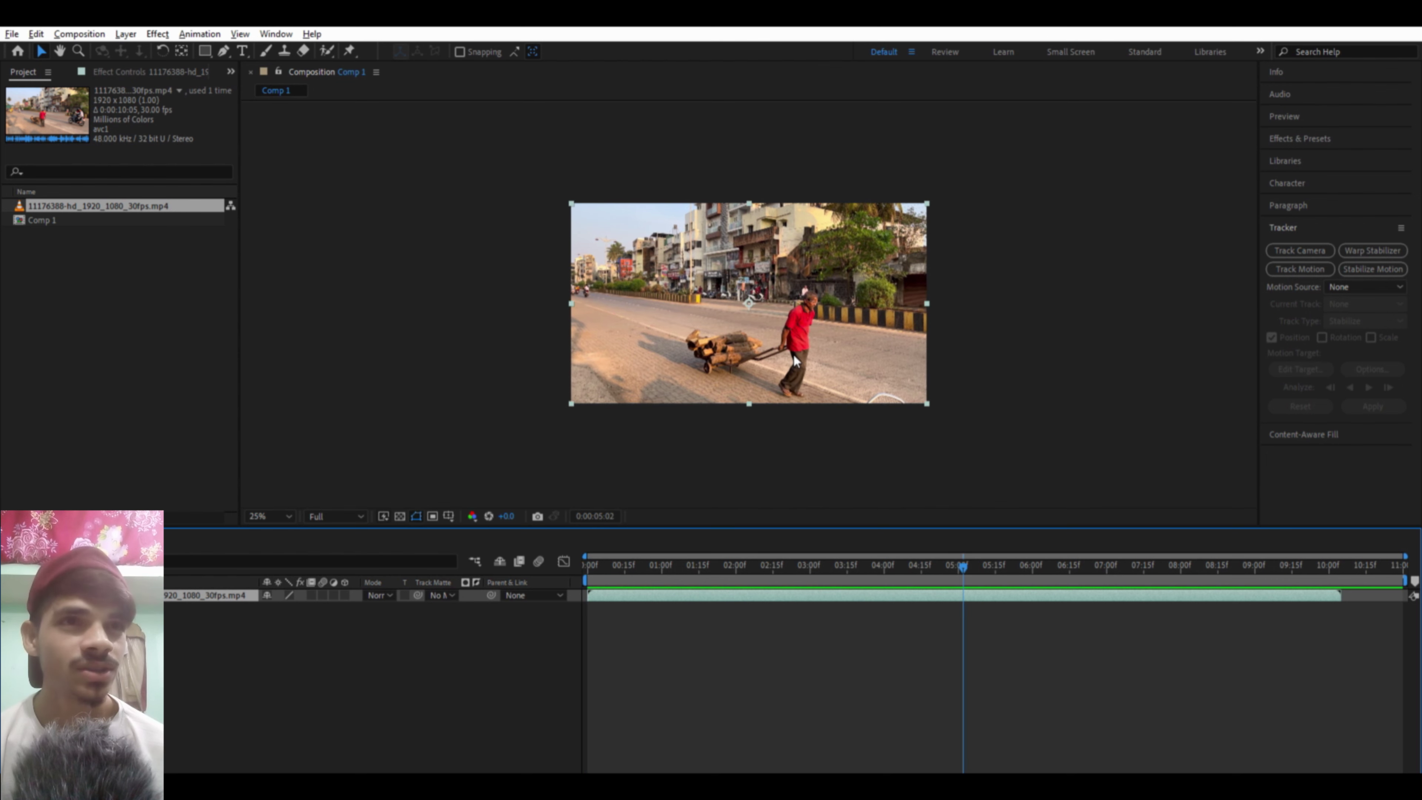
{"action": "left_click_drag", "start_coordinate": [1337, 554], "coordinate": [1342, 555]}
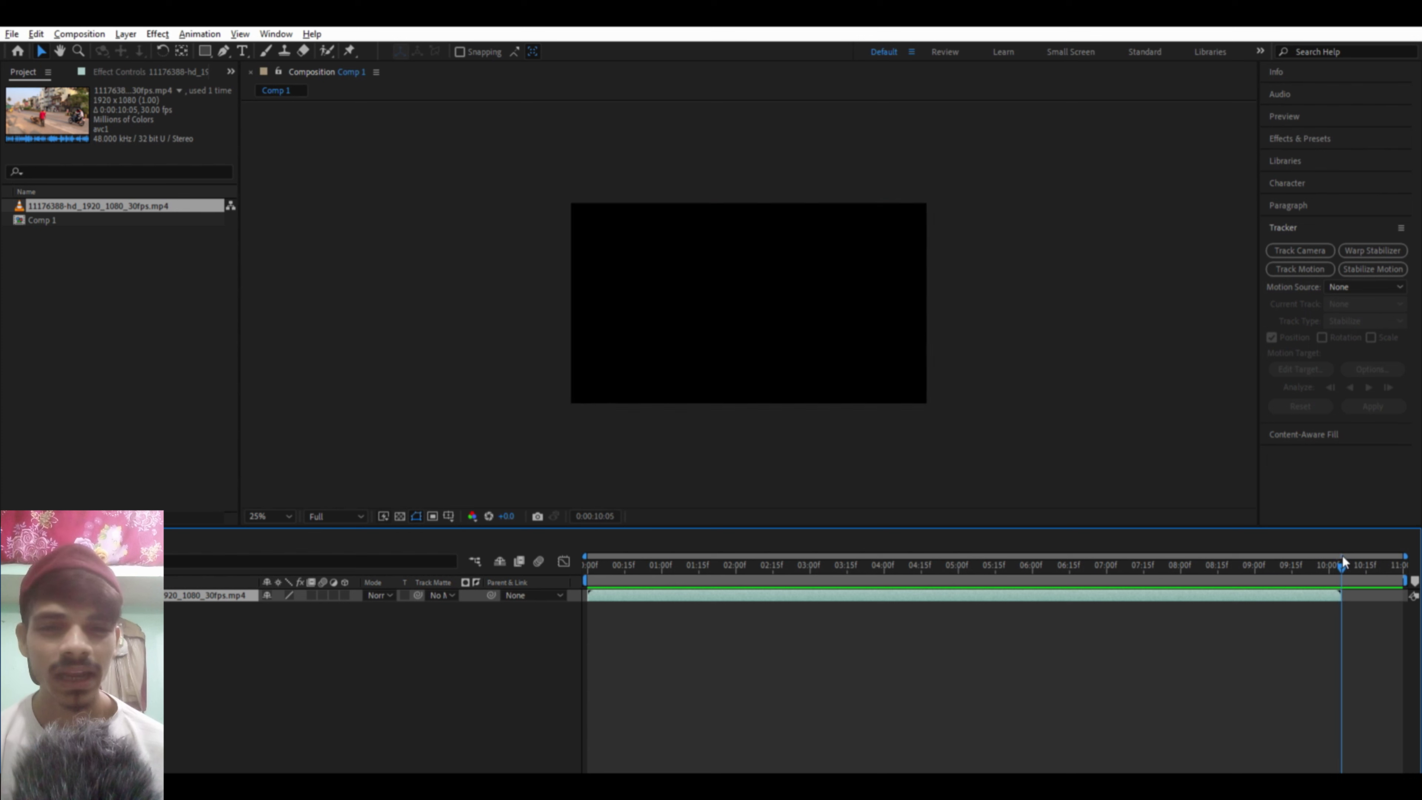
{"action": "key", "text": "semicolon"}
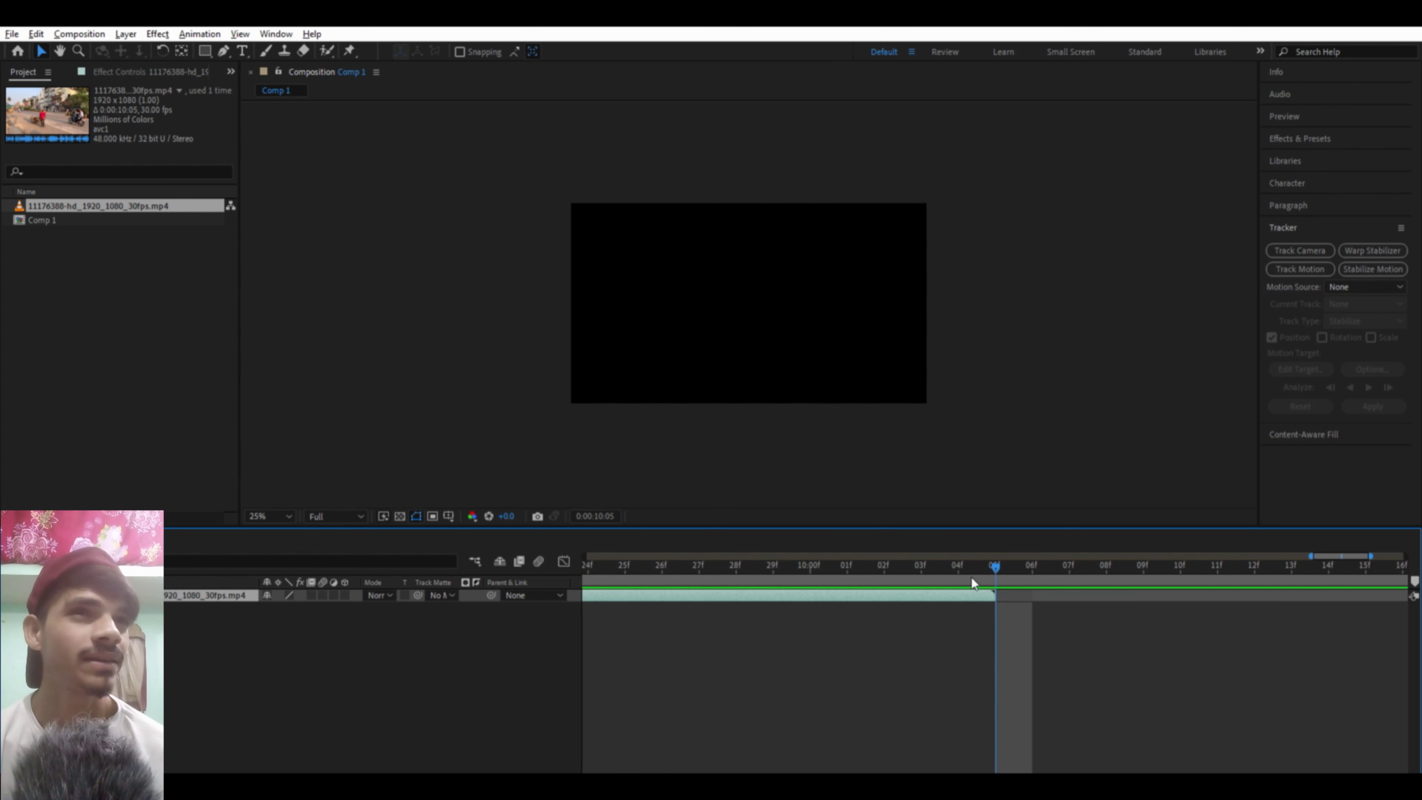
{"action": "key", "text": "ctrl+k"}
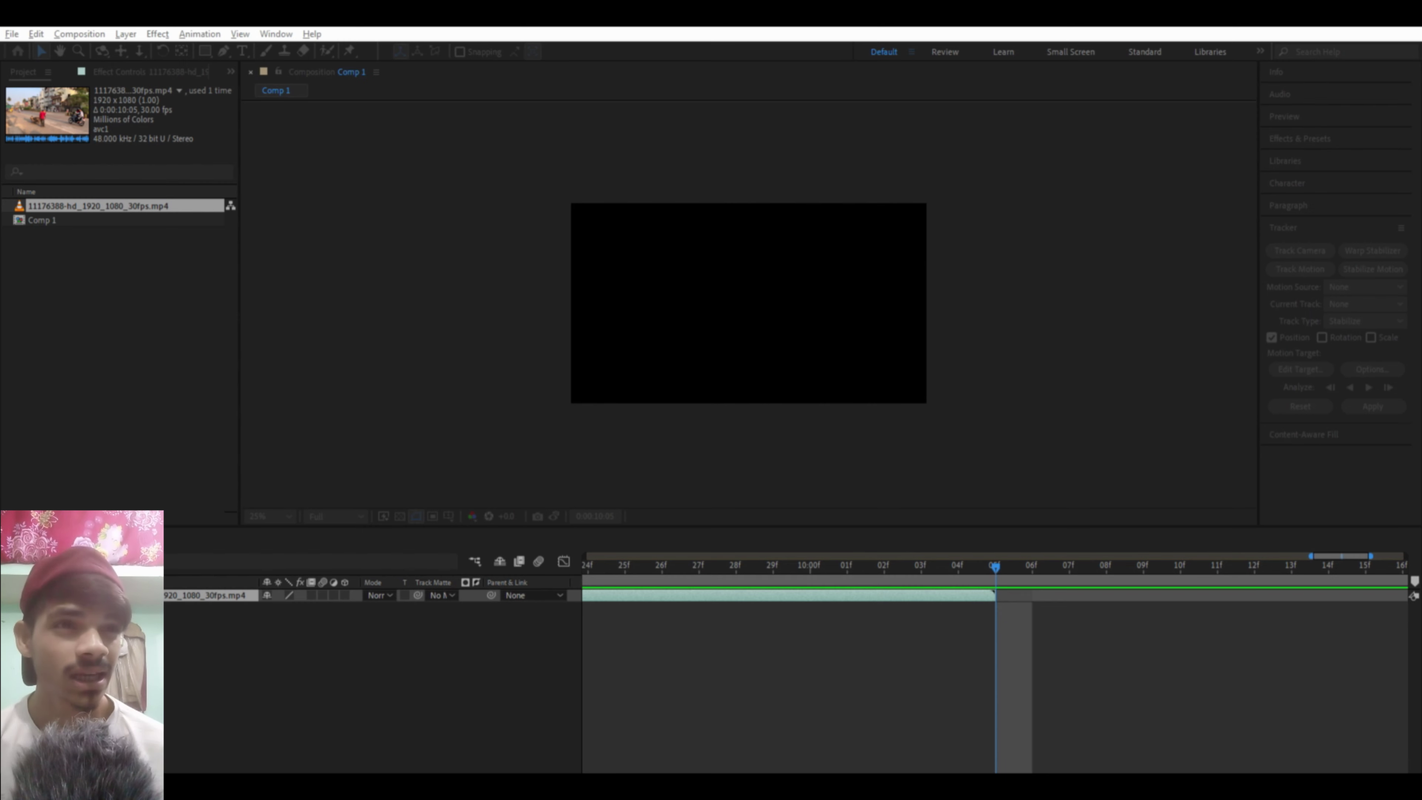
{"action": "key", "text": "Return"}
Step: Return to the first frame and apply Track Camera to the footage
{"action": "key", "text": "semicolon"}
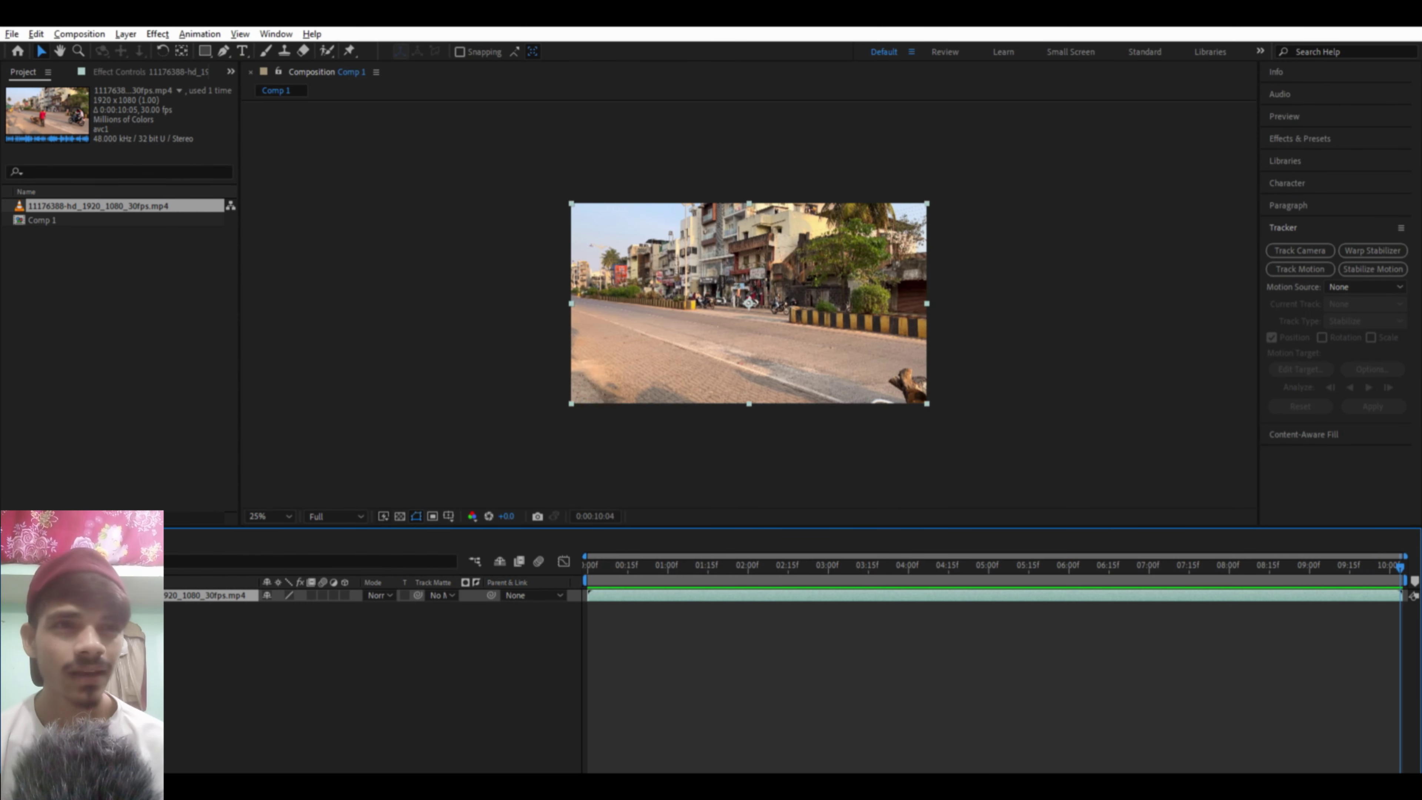
{"action": "left_click_drag", "start_coordinate": [685, 556], "coordinate": [550, 582]}
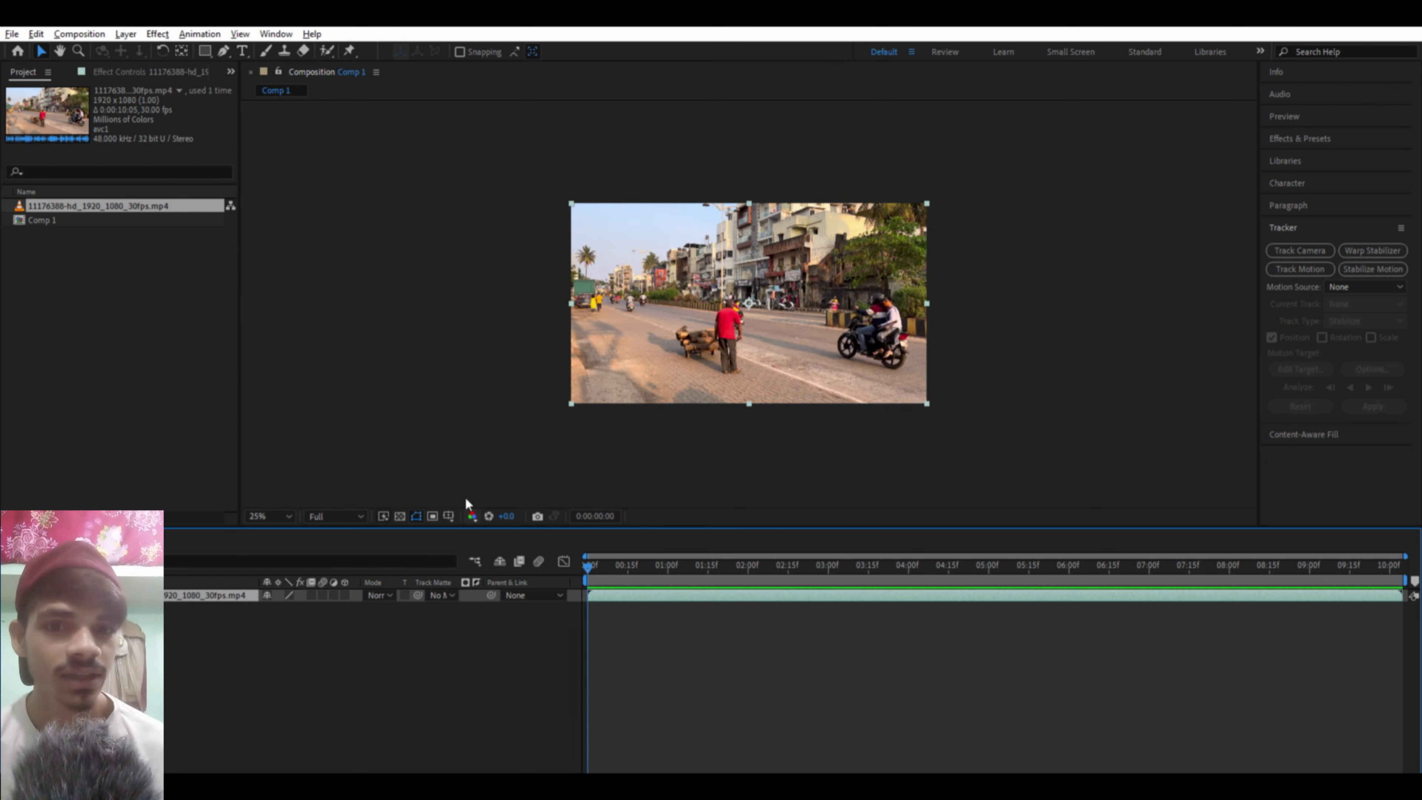
{"action": "left_click", "coordinate": [1285, 251]}
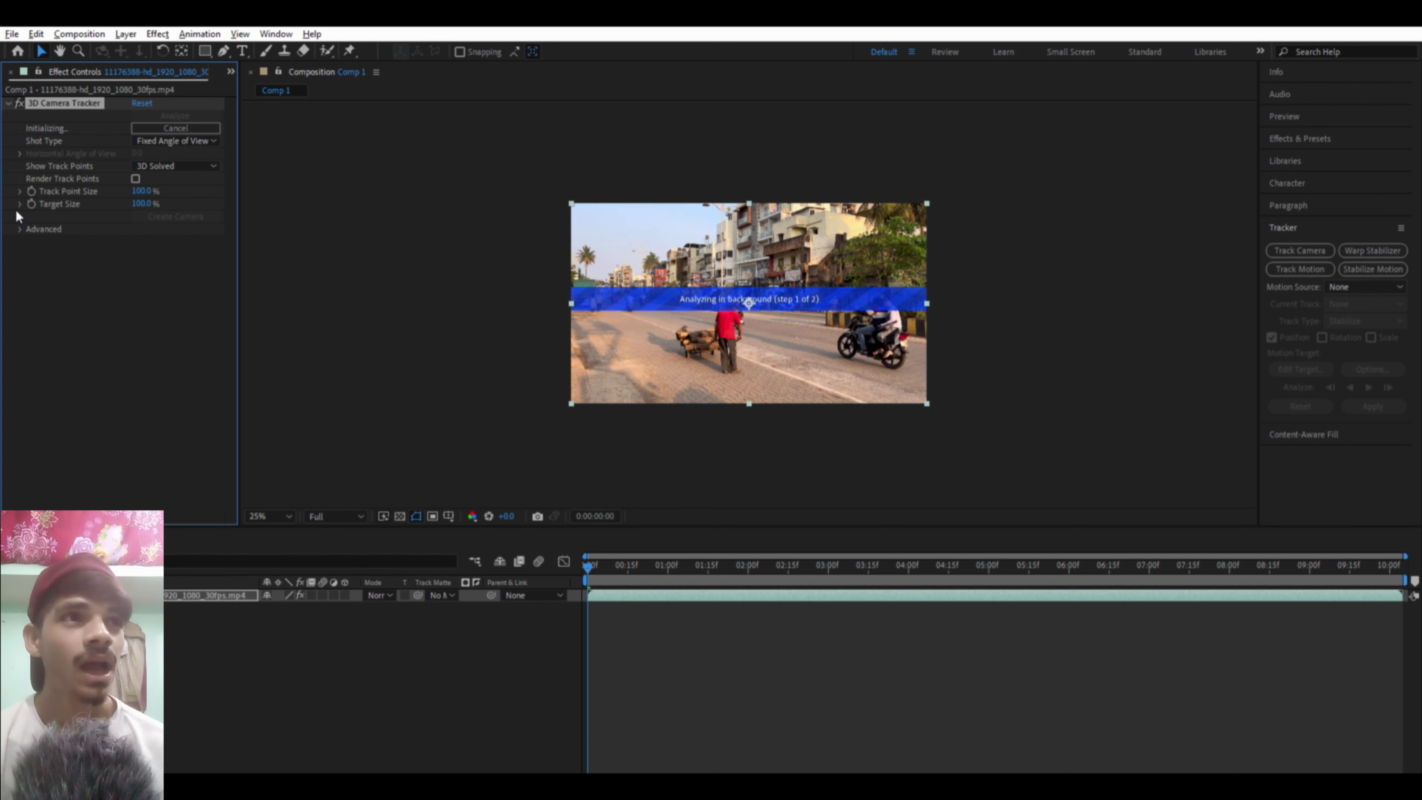
Step: Expand the 3D Camera Tracker's Advanced options and wait for the tripod-pan solve (0.53 px error)
{"action": "left_click", "coordinate": [20, 229]}
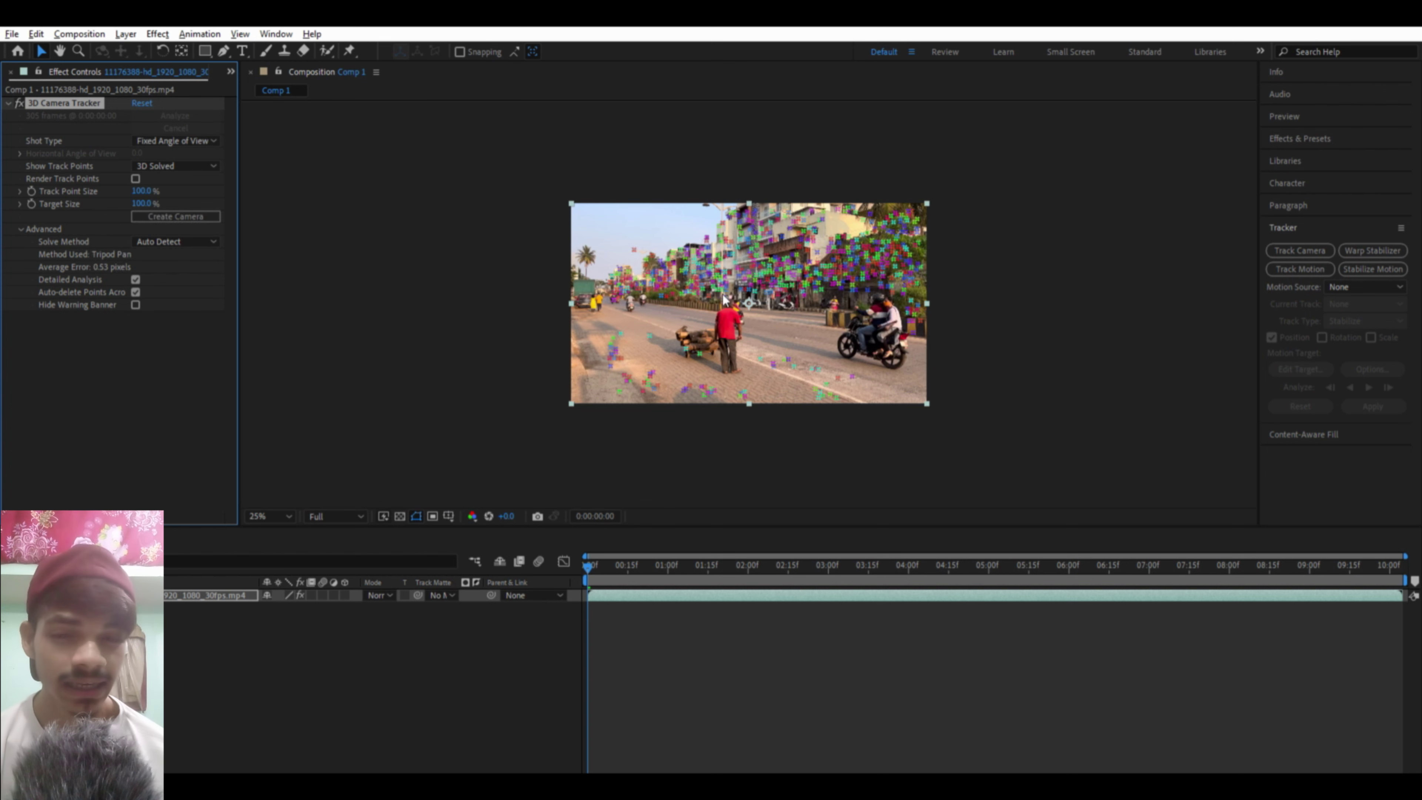
{"action": "scroll", "coordinate": [748, 309], "scroll_direction": "up", "scroll_amount": 4}
{"action": "scroll", "coordinate": [750, 336], "scroll_direction": "down", "scroll_amount": 2}
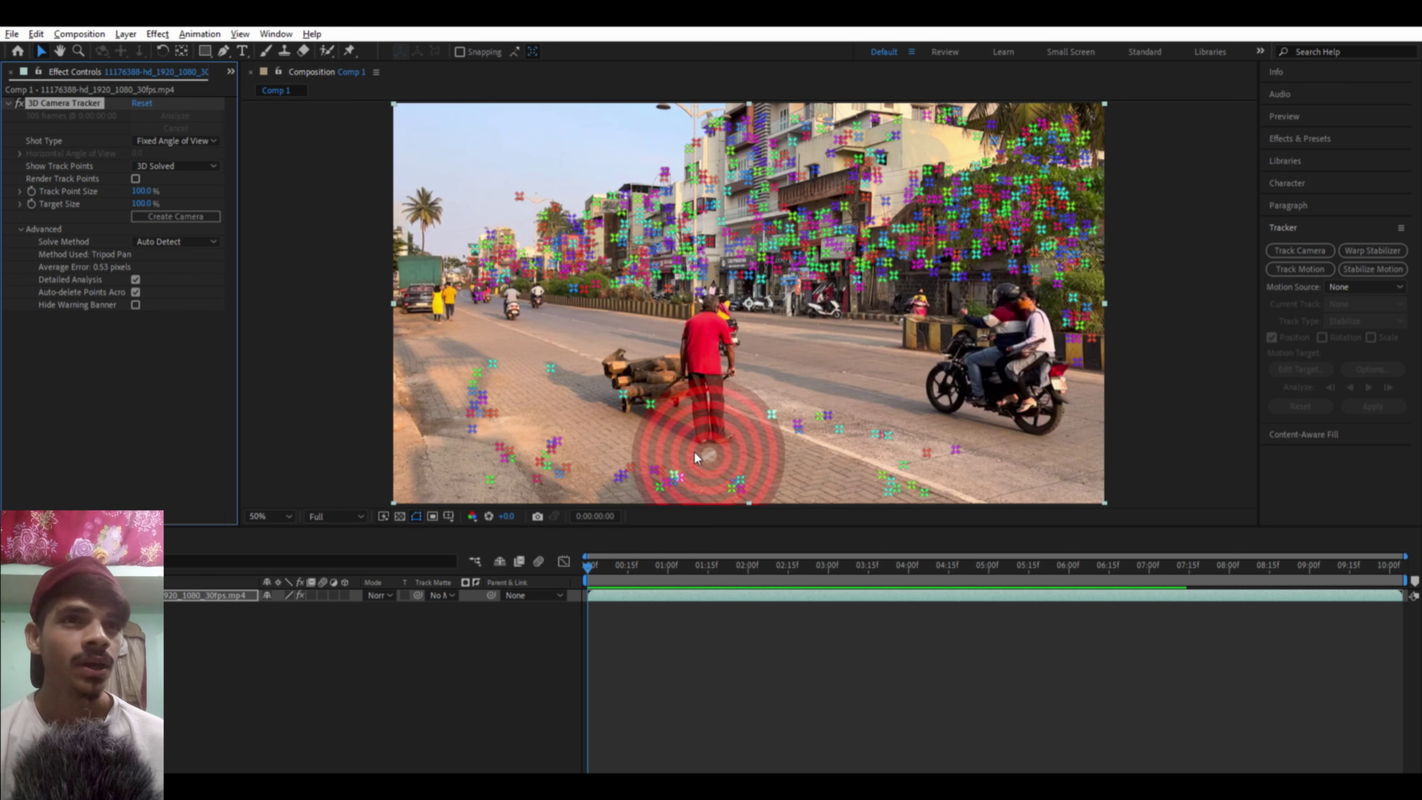
Step: Reset the frame view to 50% and raise the Track Point Size
{"action": "key", "text": "comma"}
{"action": "key", "text": "comma"}
{"action": "key", "text": "comma"}
{"action": "key", "text": "period"}
{"action": "key", "text": "period"}
{"action": "key", "text": "period"}
{"action": "key", "text": "period"}
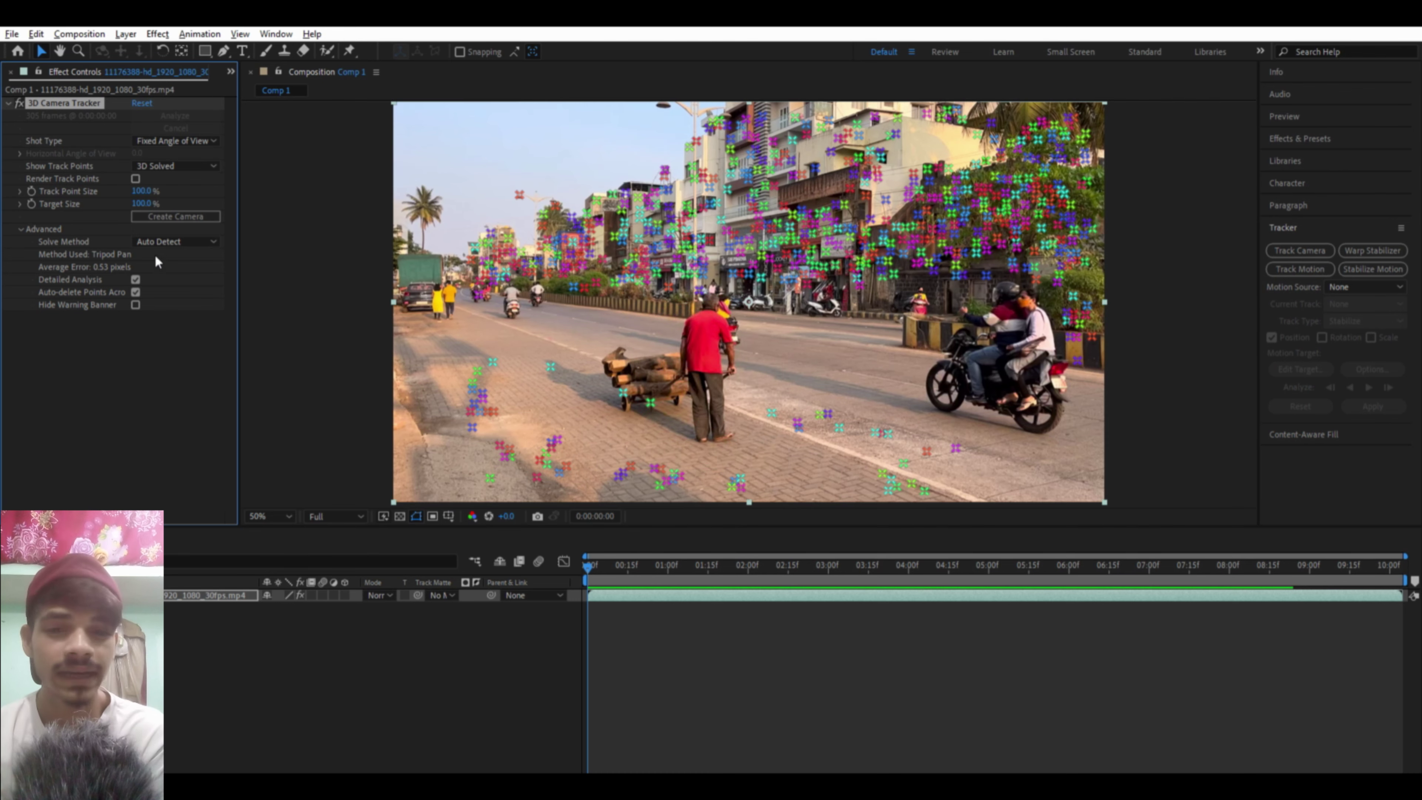
{"action": "mouse_move", "coordinate": [143, 190]}
{"action": "left_mouse_down"}
{"action": "mouse_move", "coordinate": [293, 231]}
{"action": "mouse_move", "coordinate": [224, 233]}
{"action": "left_mouse_up"}
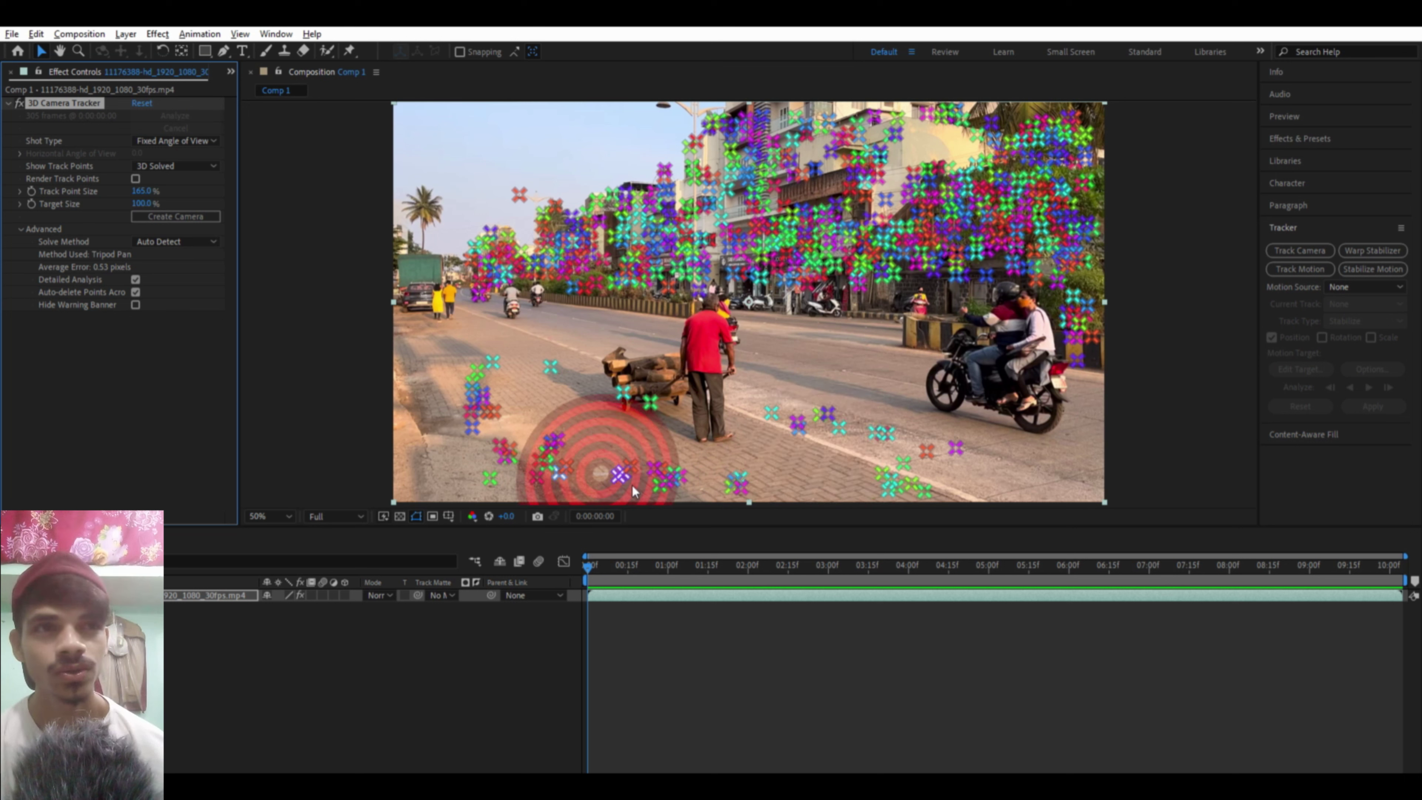
Step: Scrub to about 9:11 and select track points on the road for a solid and camera
{"action": "left_click", "coordinate": [799, 562]}
{"action": "left_click_drag", "start_coordinate": [799, 563], "coordinate": [925, 567]}
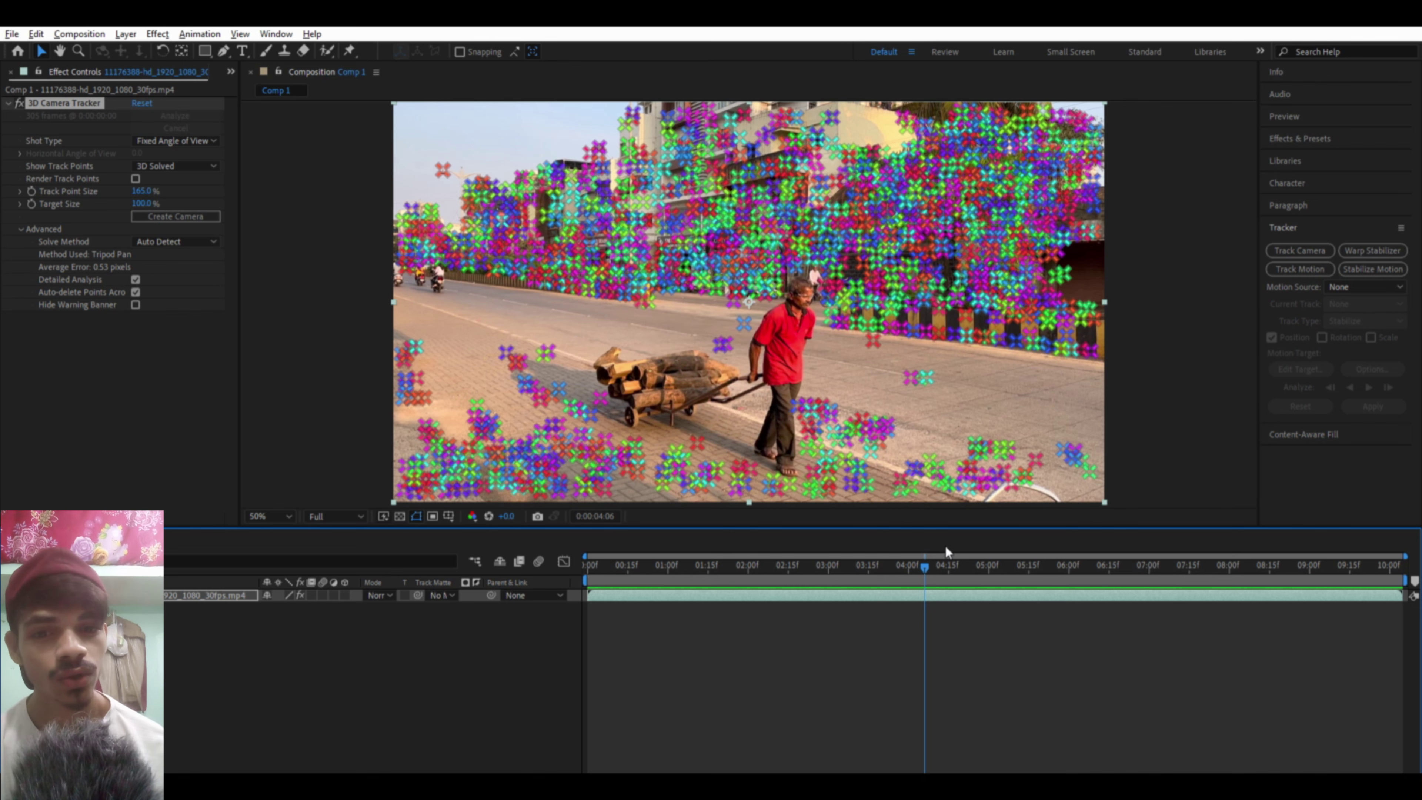
{"action": "left_click_drag", "start_coordinate": [918, 557], "coordinate": [1341, 567]}
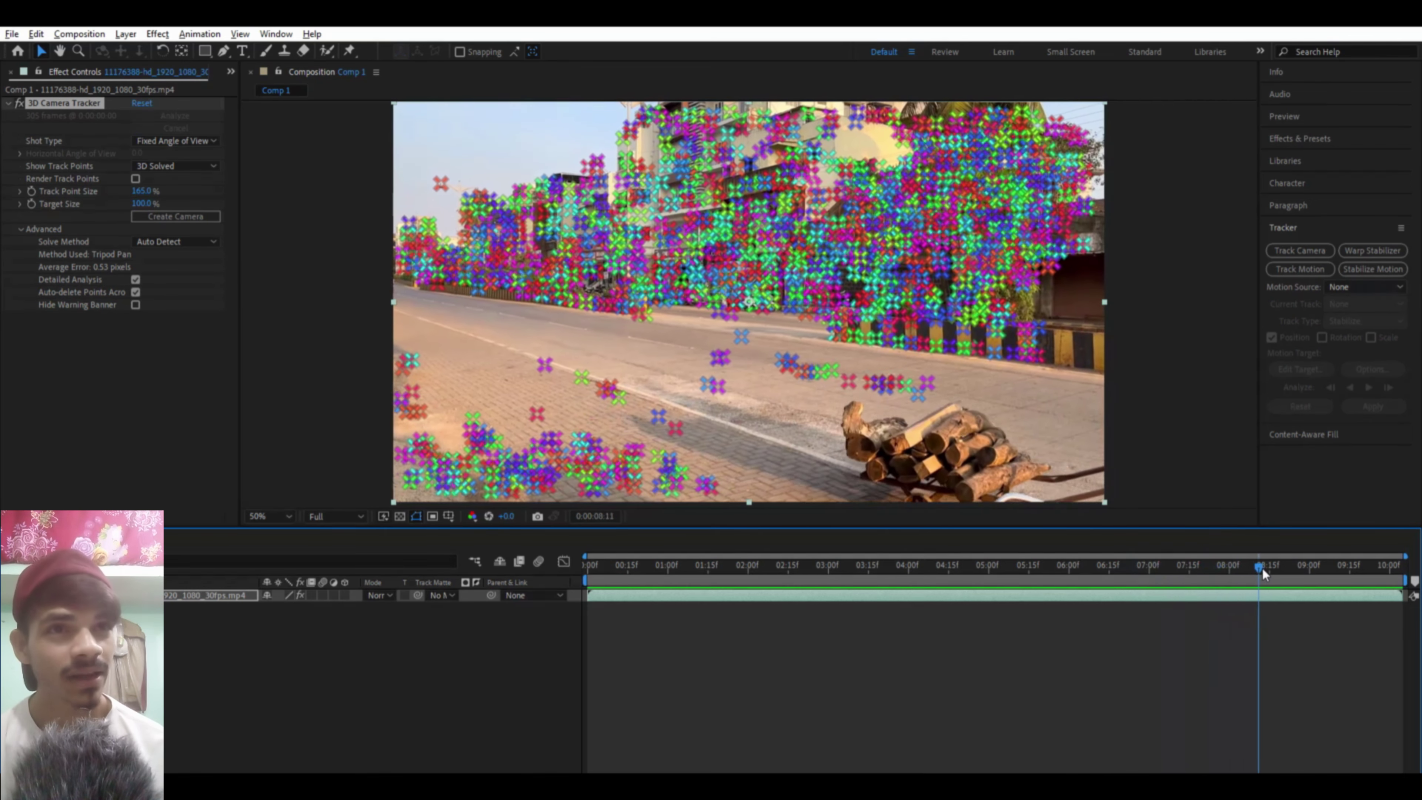
{"action": "left_click", "coordinate": [757, 353]}
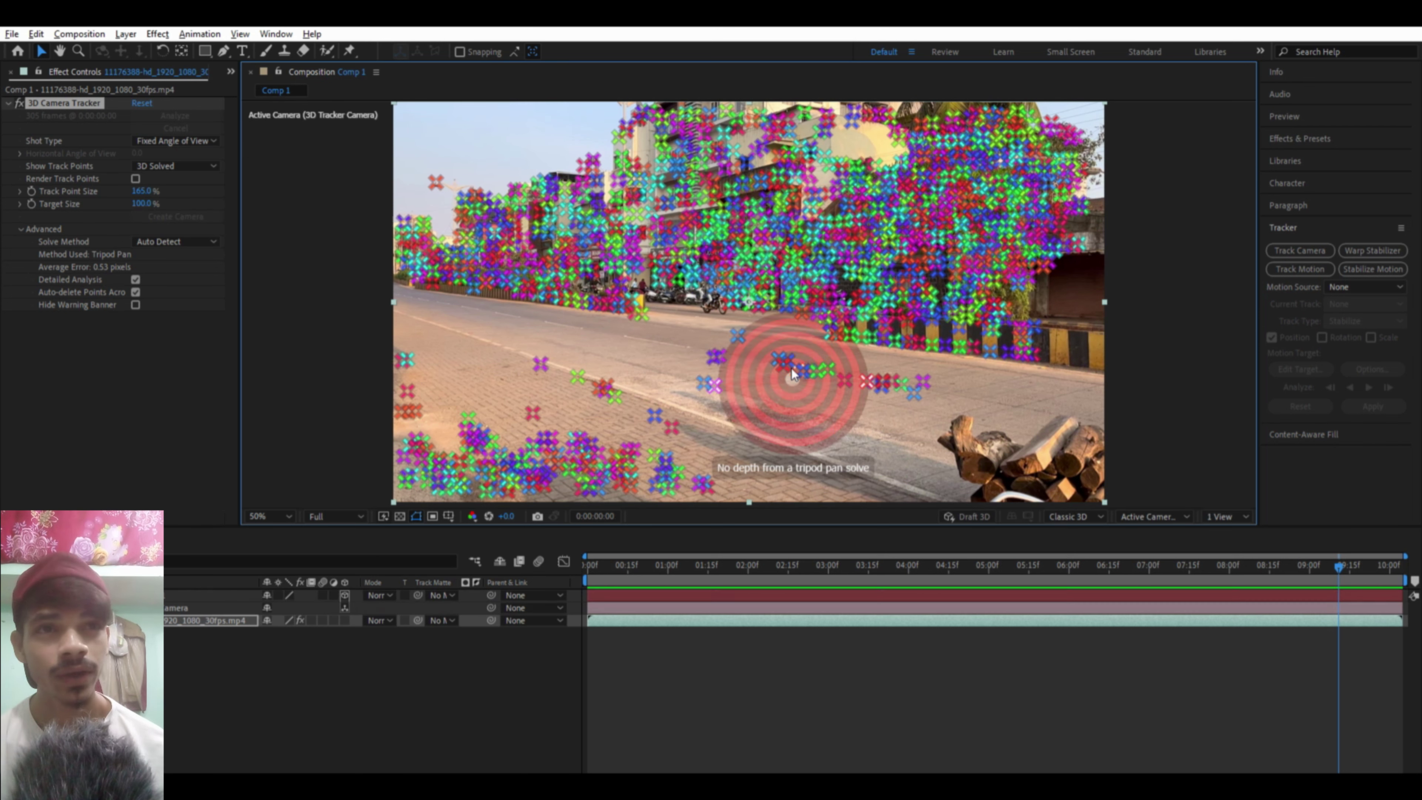
Step: Rotate Track Solid 1 flat onto the road and fine-tune its Y position
{"action": "left_click", "coordinate": [174, 596]}
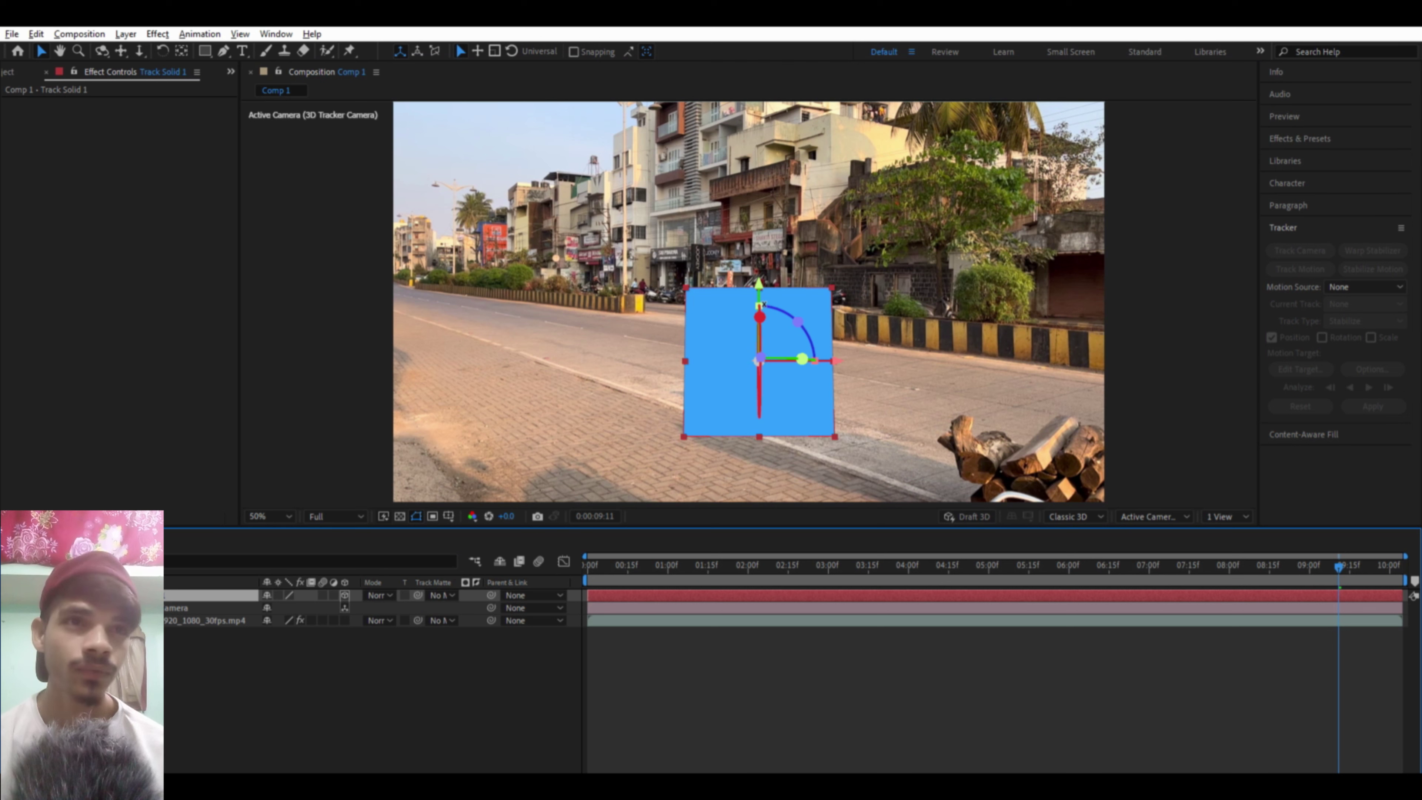
{"action": "left_click_drag", "start_coordinate": [762, 305], "coordinate": [764, 374]}
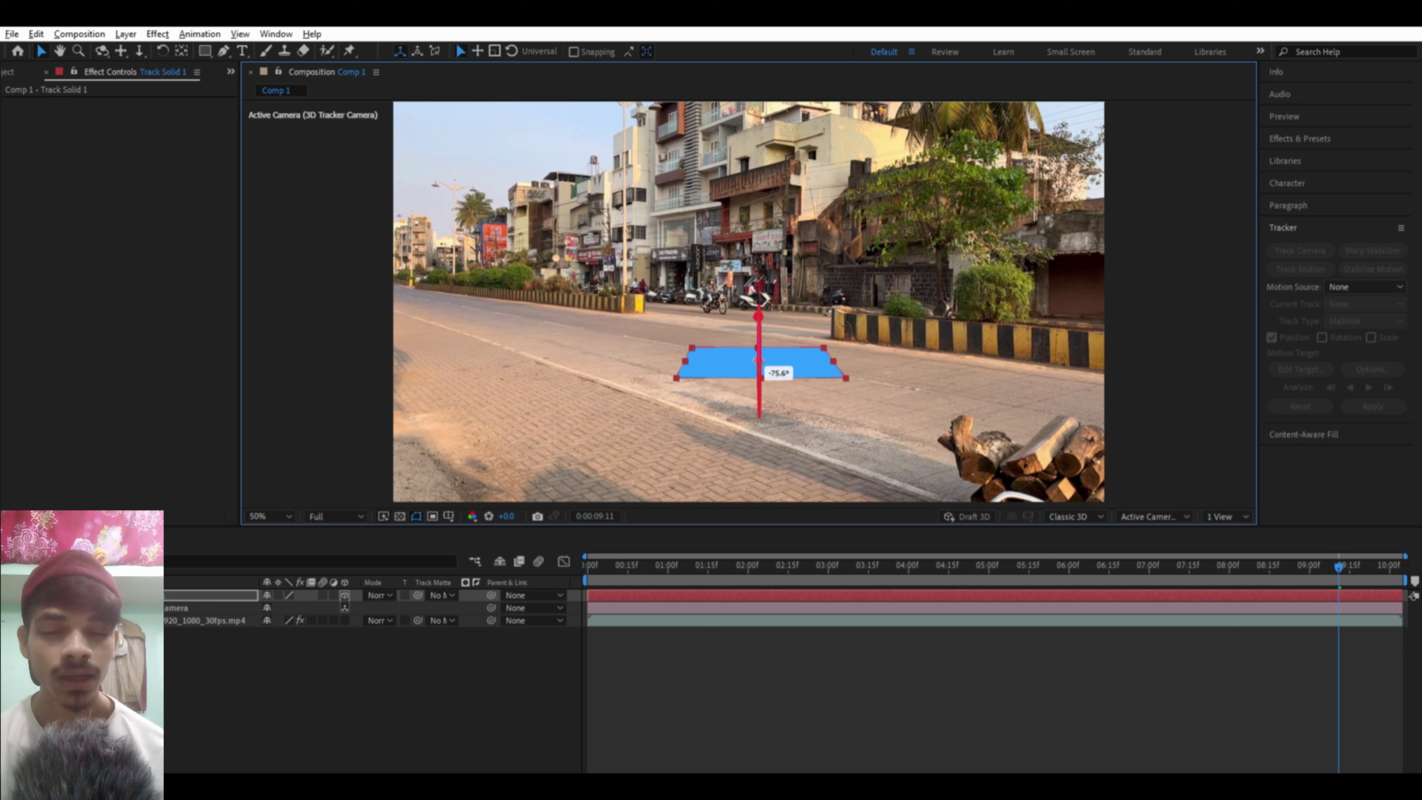
{"action": "left_click_drag", "start_coordinate": [765, 374], "coordinate": [765, 376]}
{"action": "left_click_drag", "start_coordinate": [799, 324], "coordinate": [813, 359]}
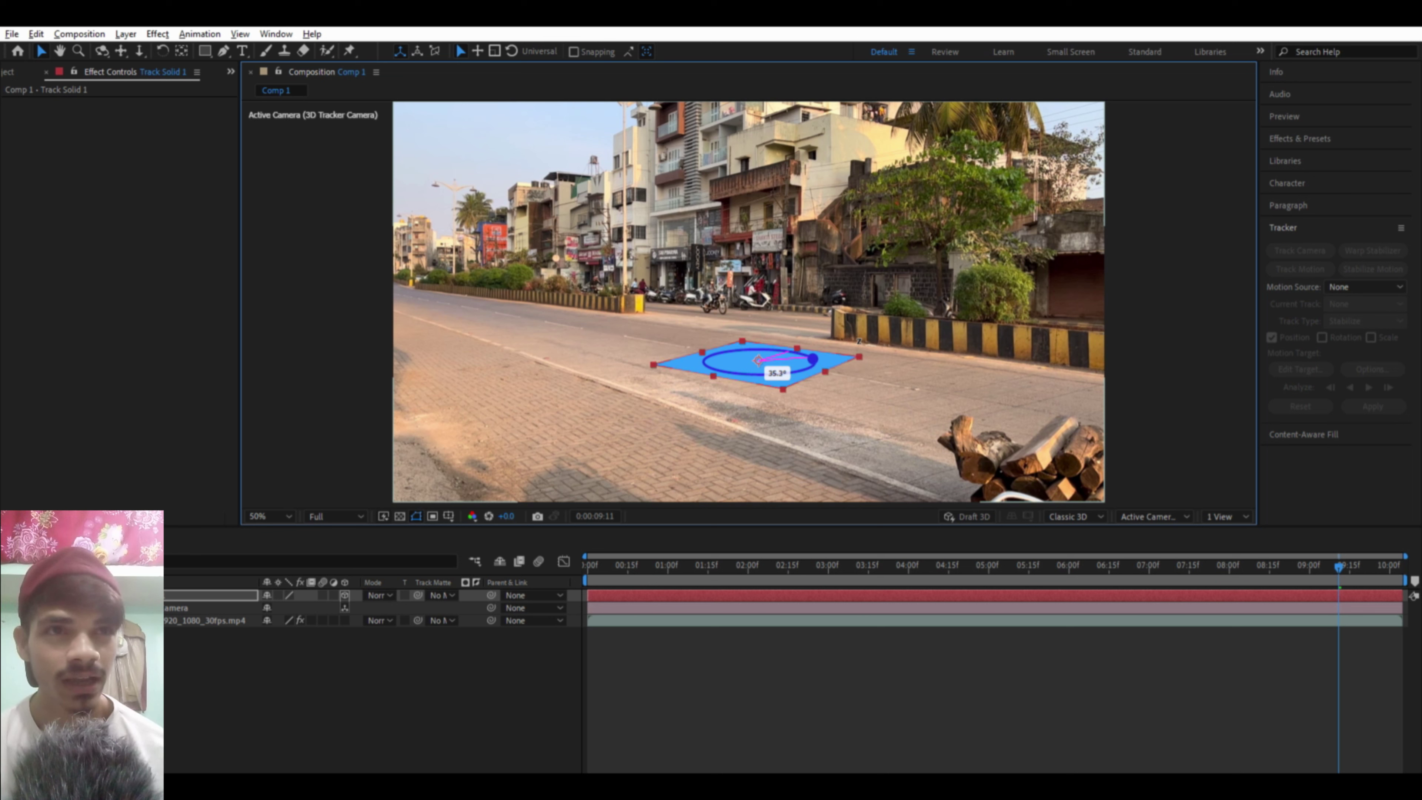
{"action": "left_click_drag", "start_coordinate": [813, 359], "coordinate": [813, 359]}
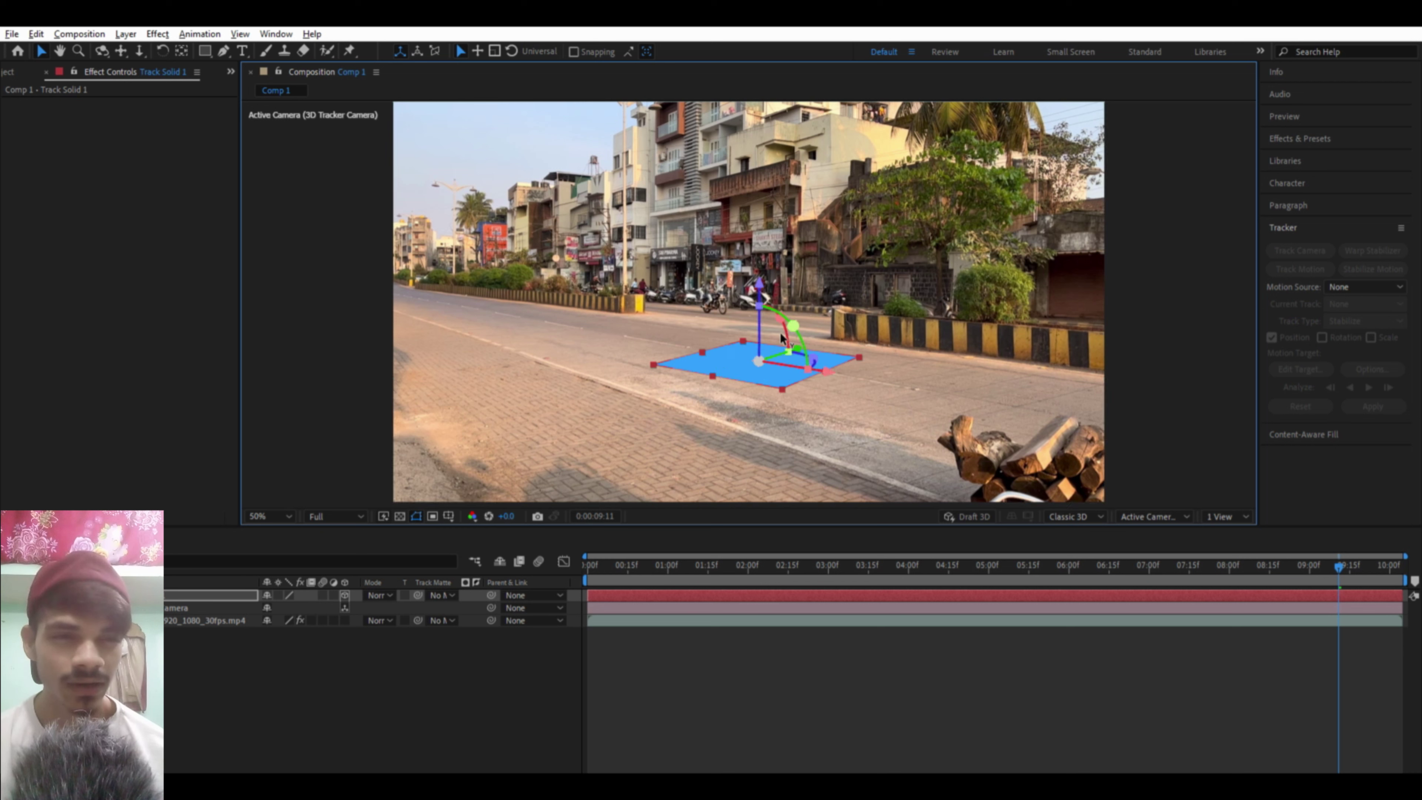
{"action": "left_click_drag", "start_coordinate": [761, 280], "coordinate": [753, 284]}
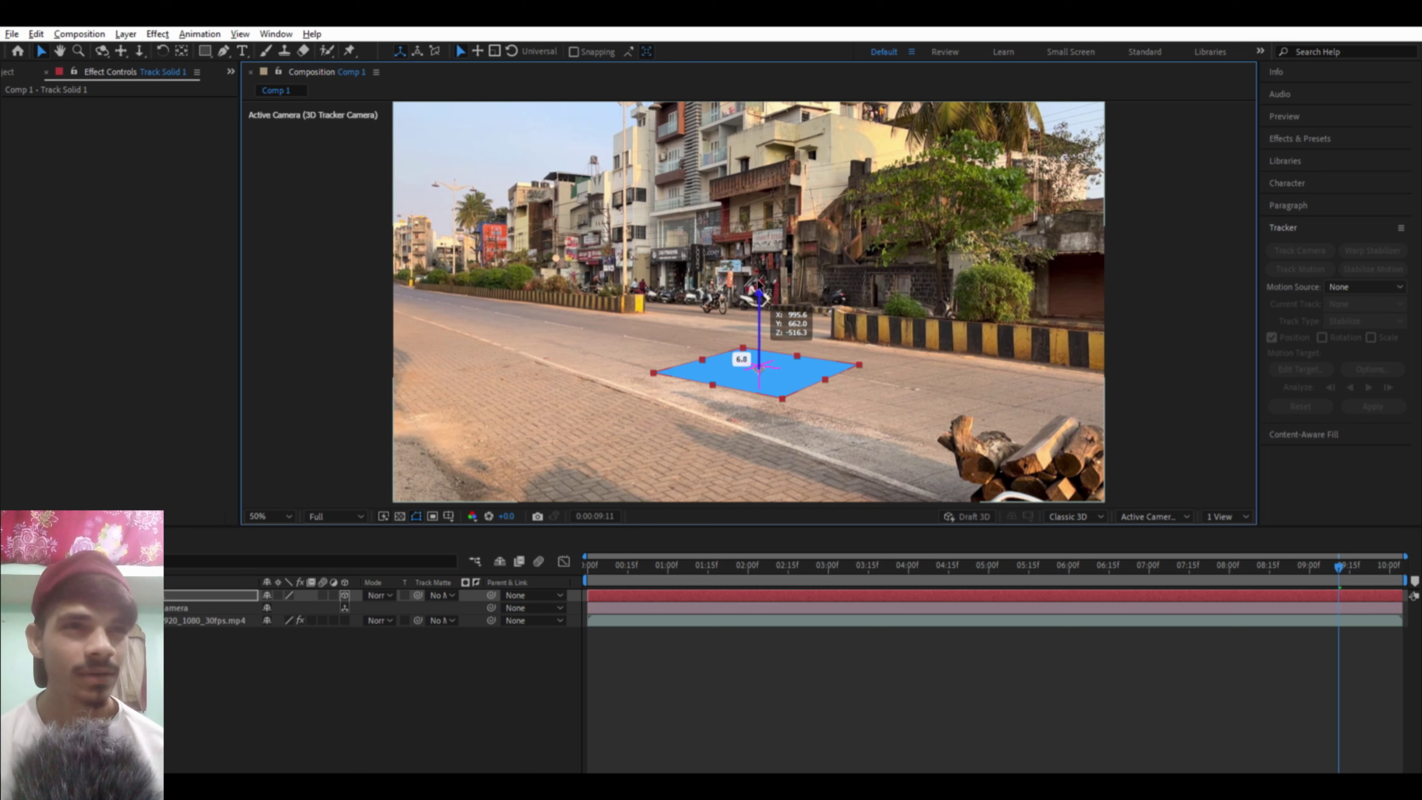
{"action": "left_click_drag", "start_coordinate": [754, 283], "coordinate": [754, 281]}
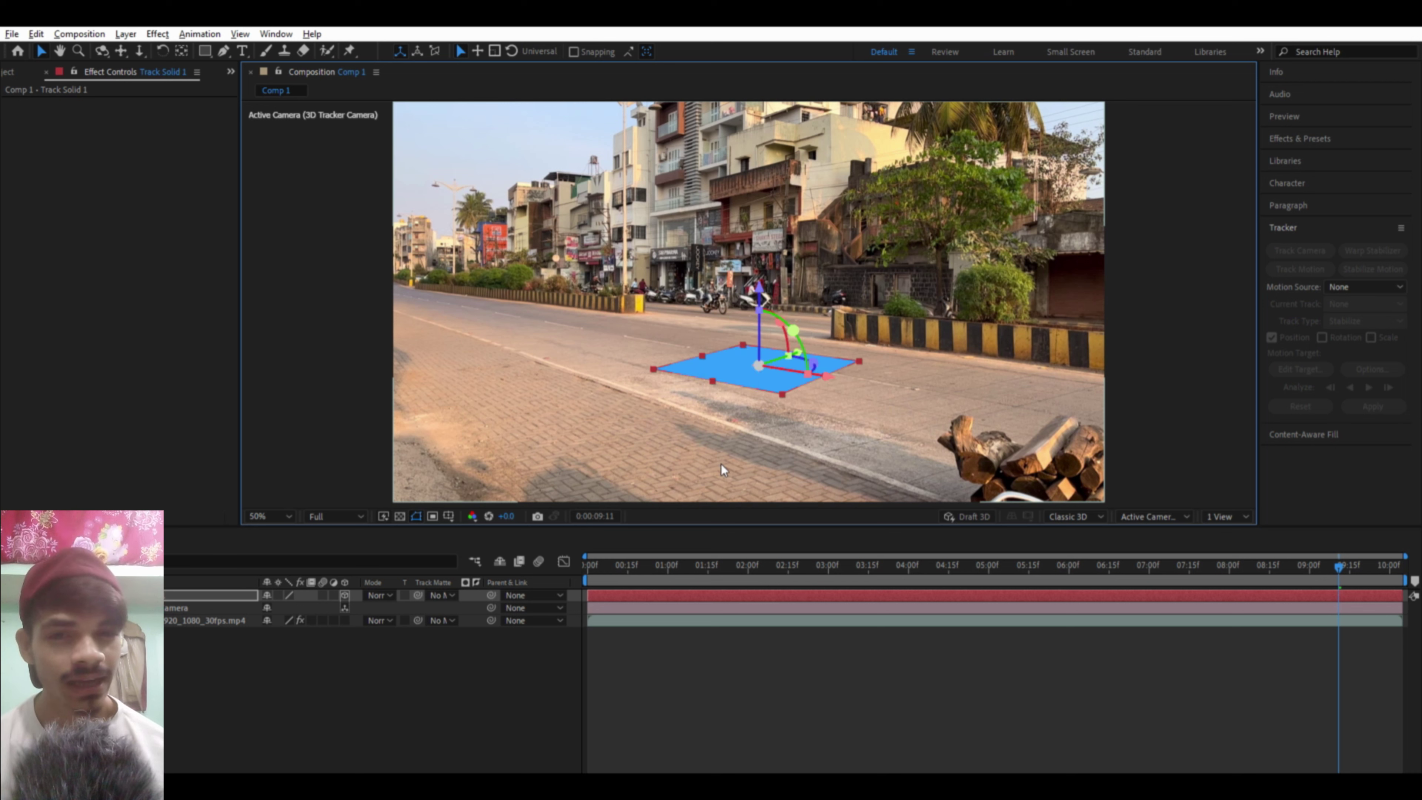
Step: Select all layers and play a preview from the start
{"action": "left_click", "coordinate": [309, 674]}
{"action": "key", "text": "ctrl+a"}
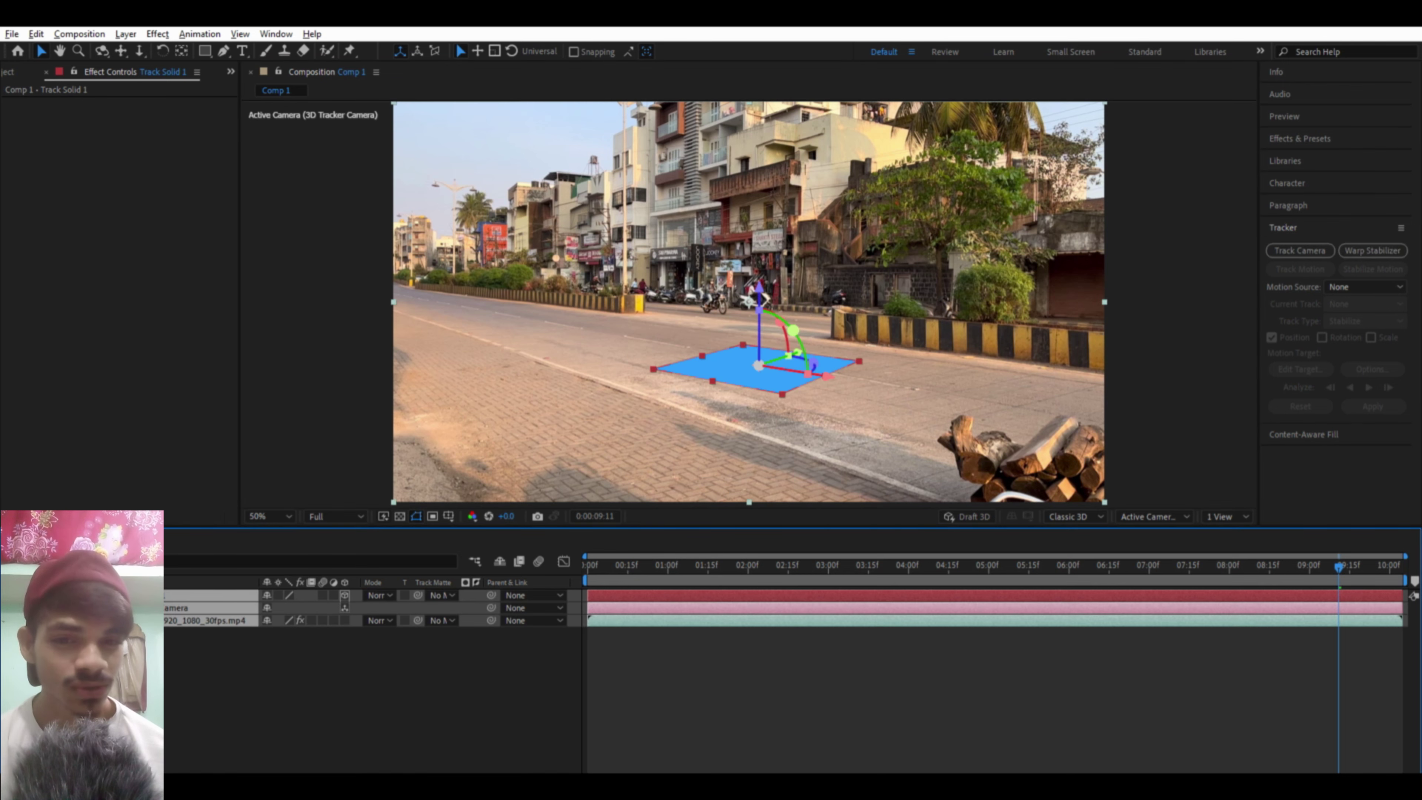
{"action": "key", "text": "space"}
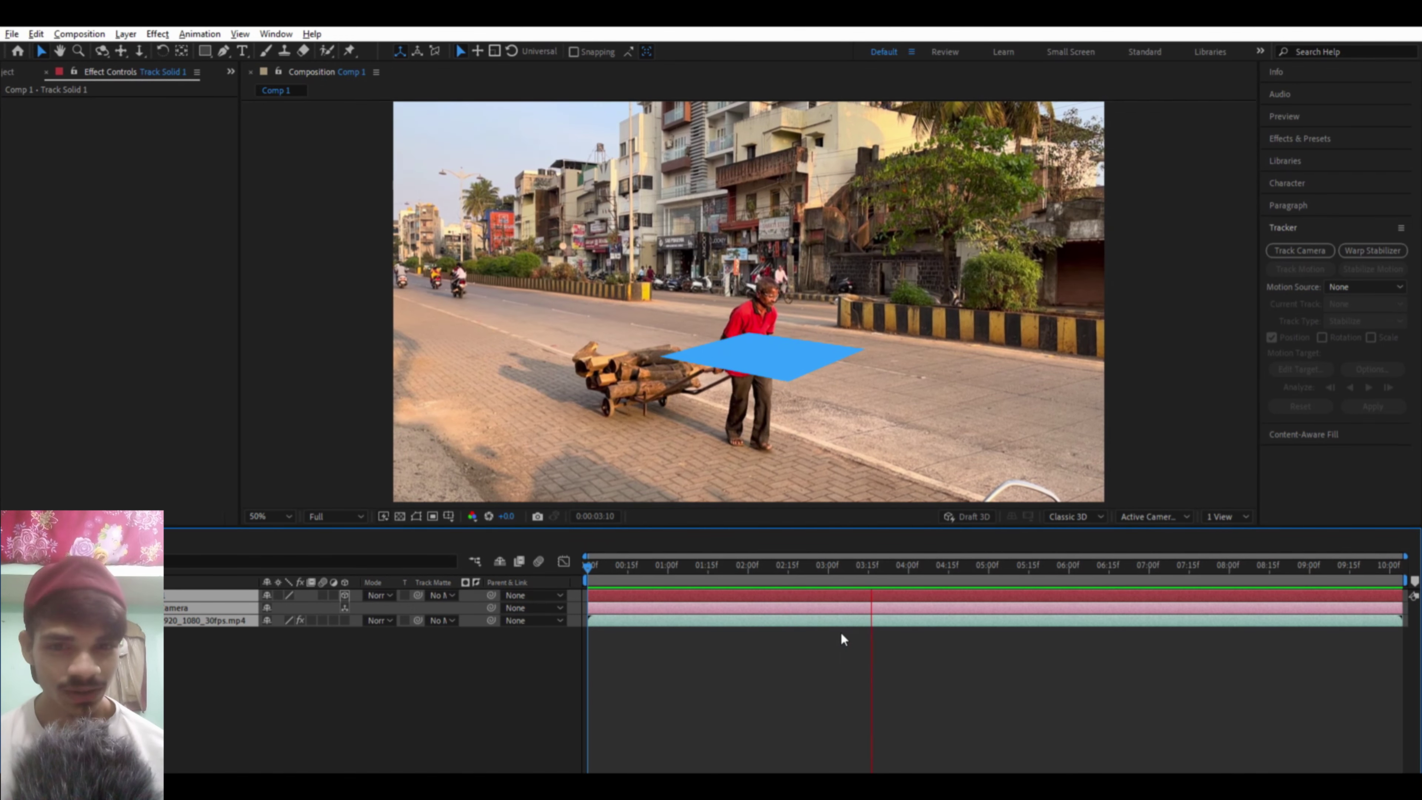
Step: Stop the preview and return the playhead to frame 0
{"action": "key", "text": "space"}
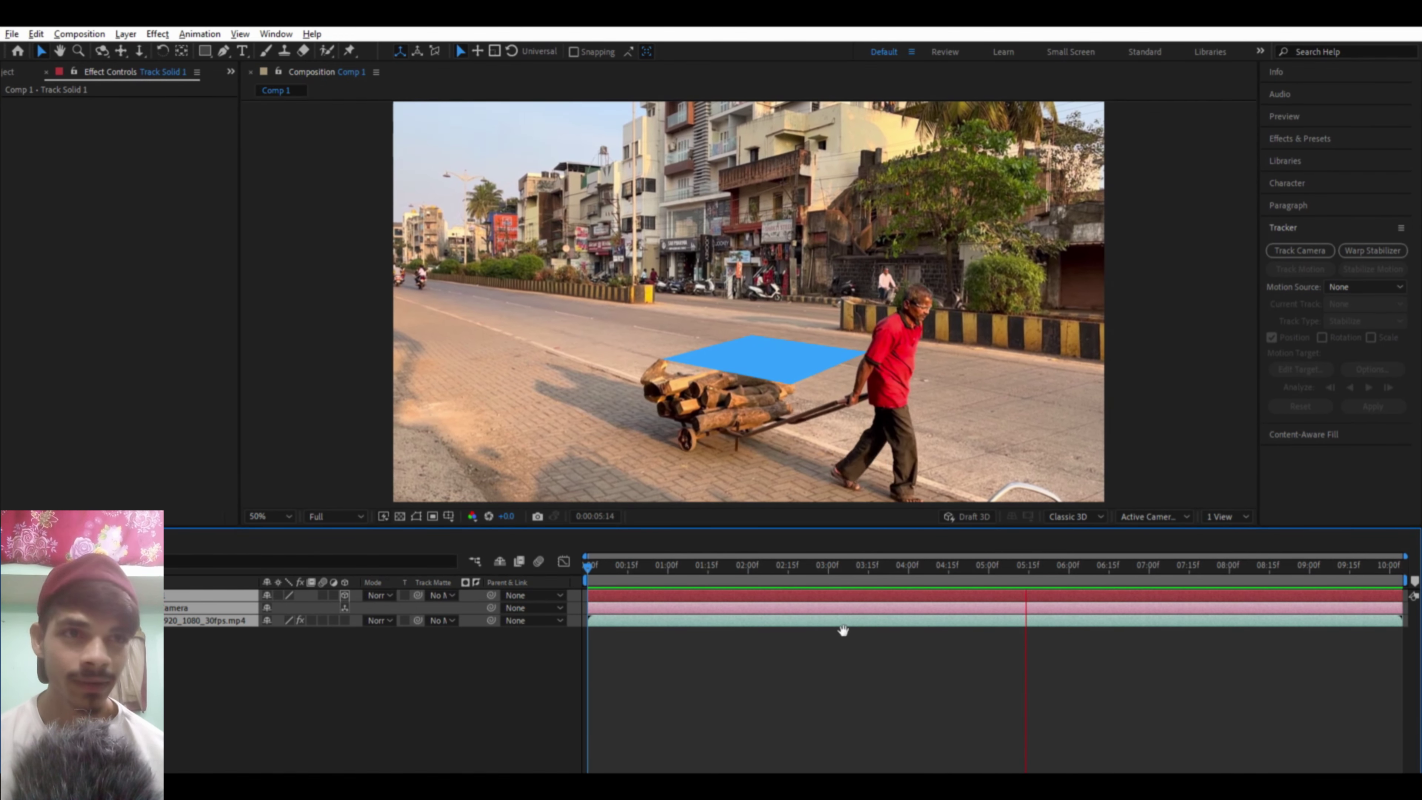
{"action": "left_click_drag", "start_coordinate": [776, 556], "coordinate": [563, 567]}
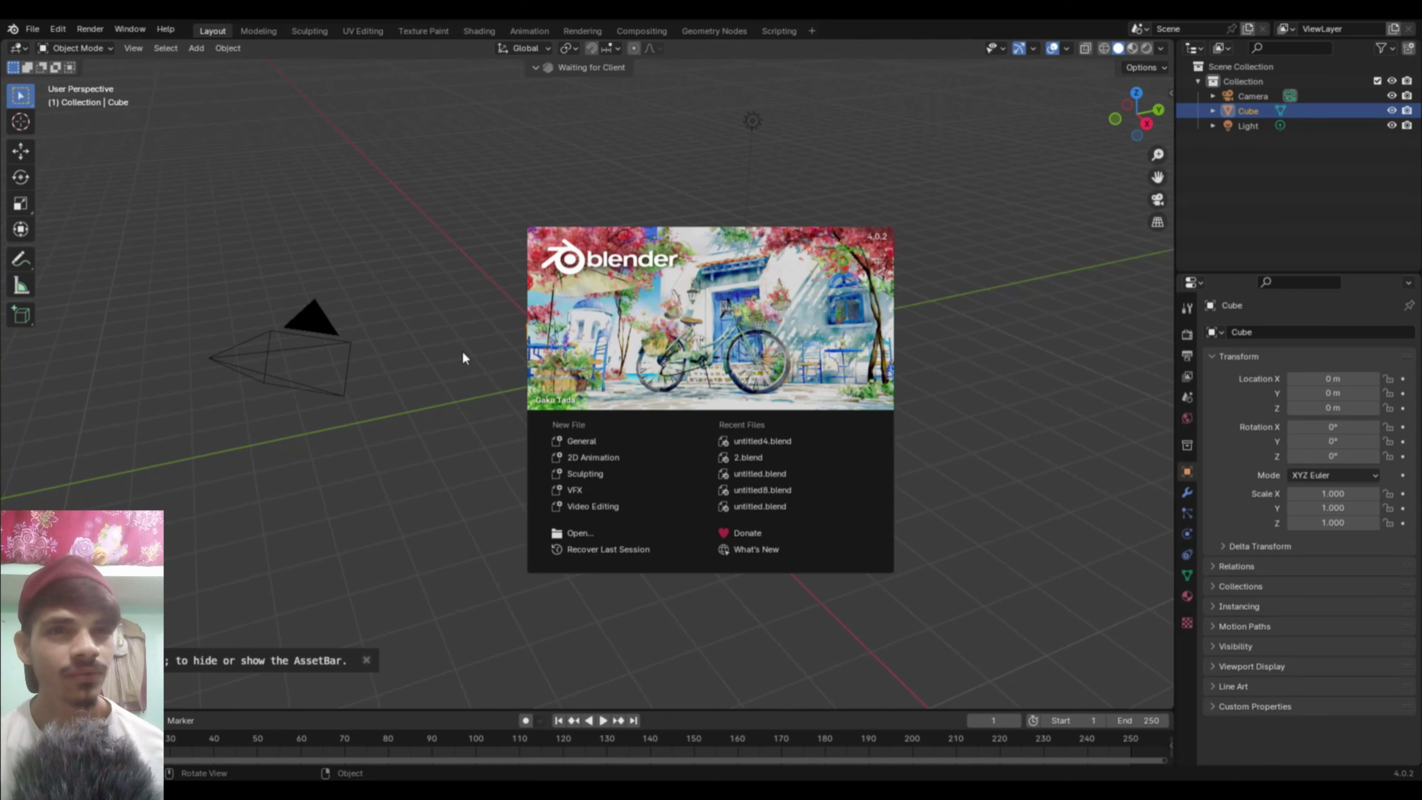
Step: Close the Blender splash, delete the default cube, camera and light, and browse the import formats
{"action": "left_click", "coordinate": [463, 352]}
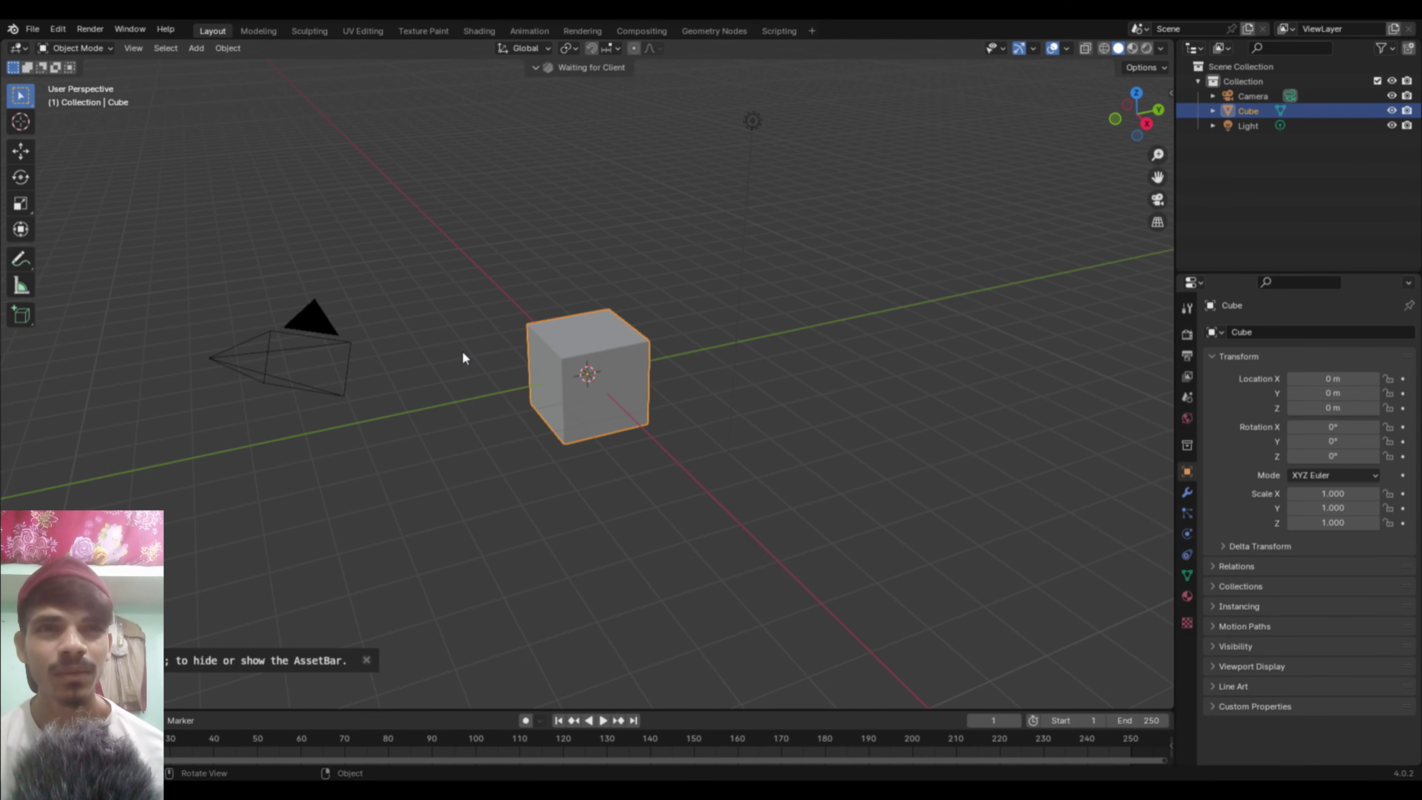
{"action": "key", "text": "a"}
{"action": "key", "text": "Delete"}
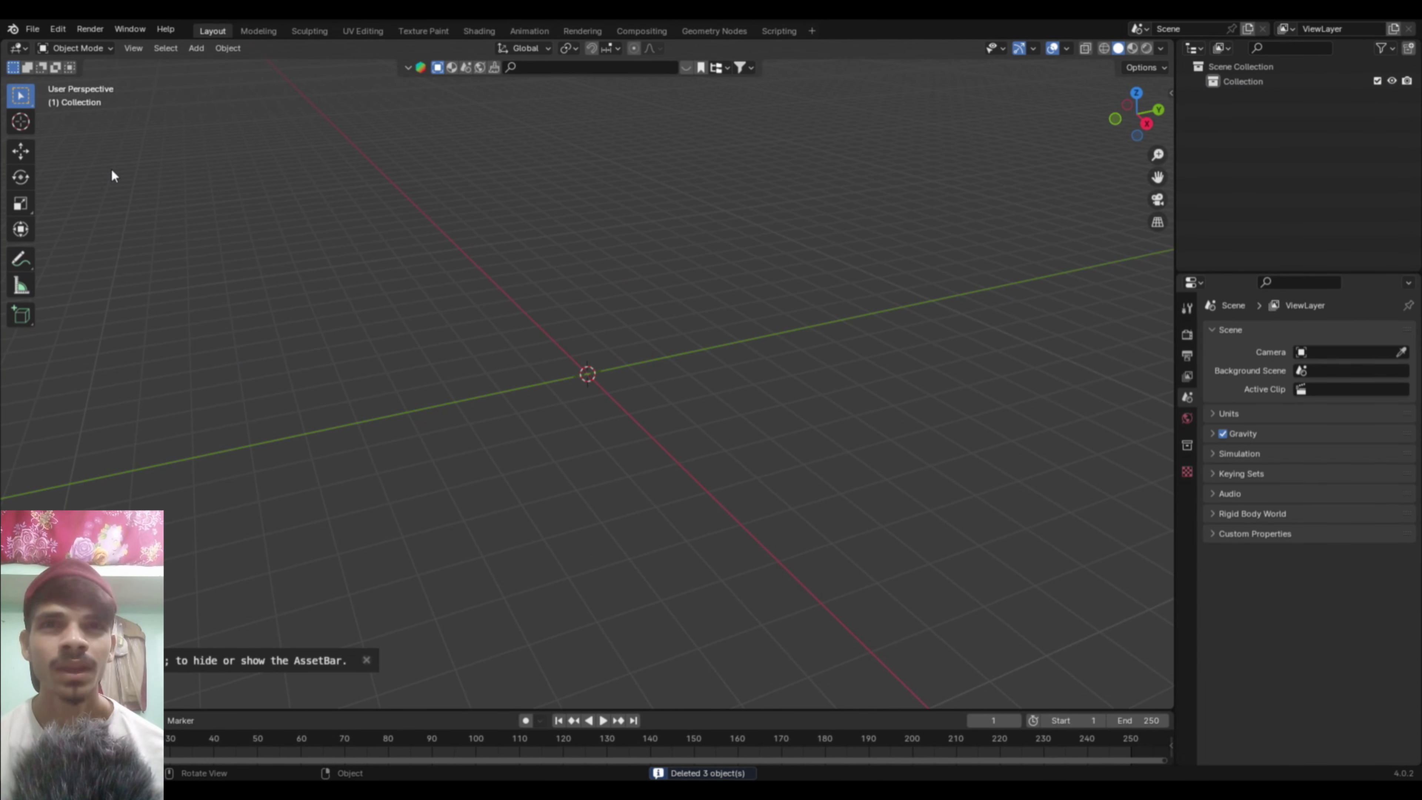
{"action": "left_click", "coordinate": [33, 31]}
{"action": "mouse_move", "coordinate": [60, 239]}
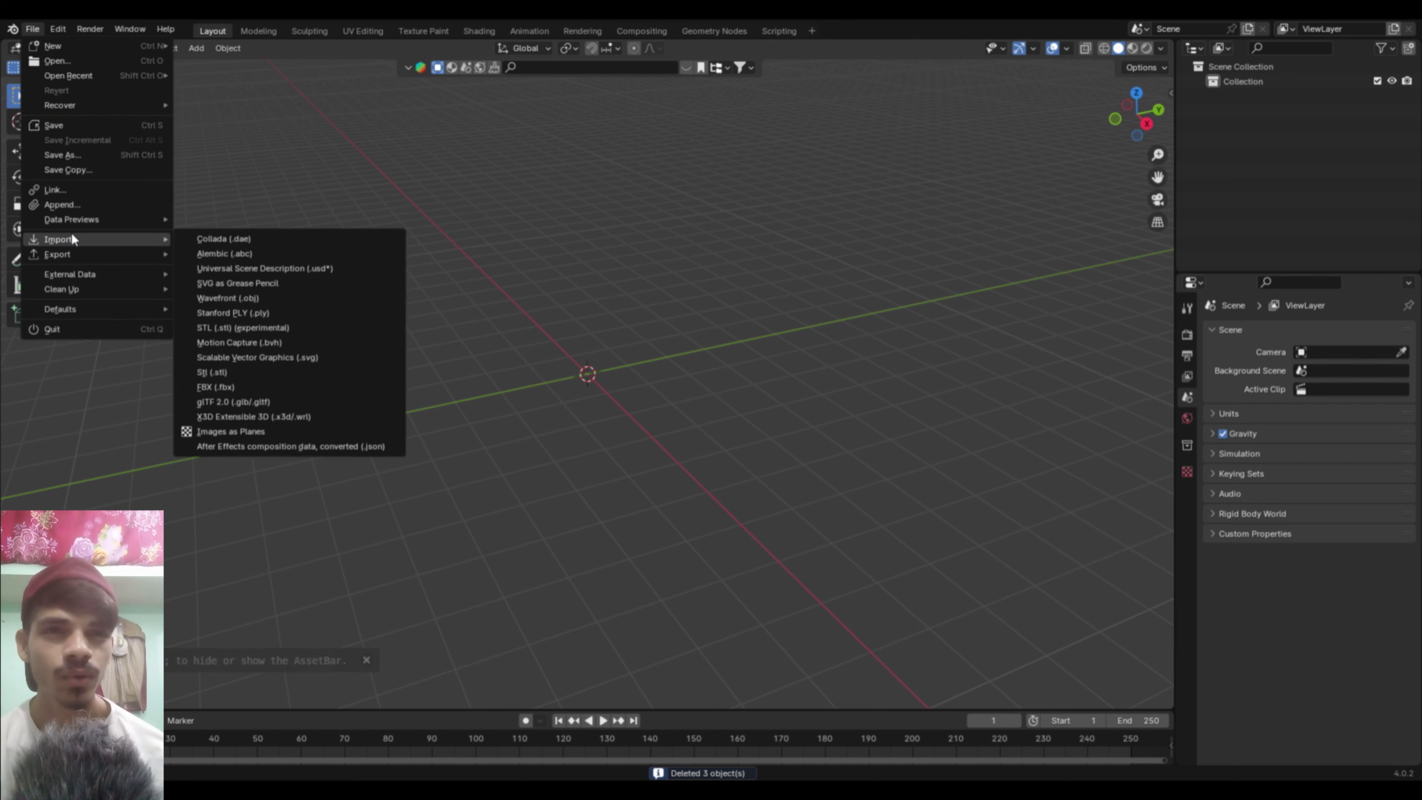
{"action": "key", "text": "Escape"}
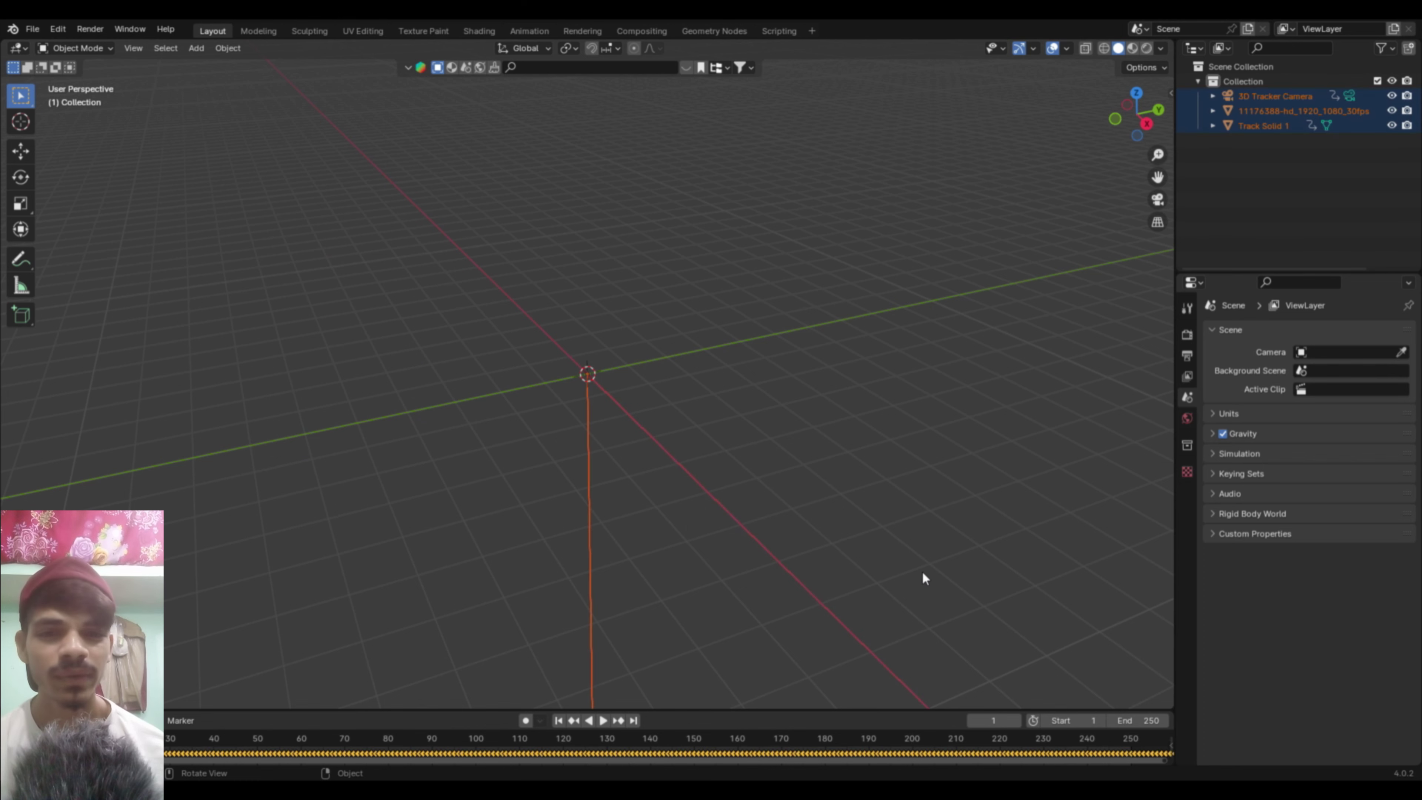
Step: View through the tracker camera, hide the footage plane, and select the 3D Tracker Camera
{"action": "key", "text": "KP_0"}
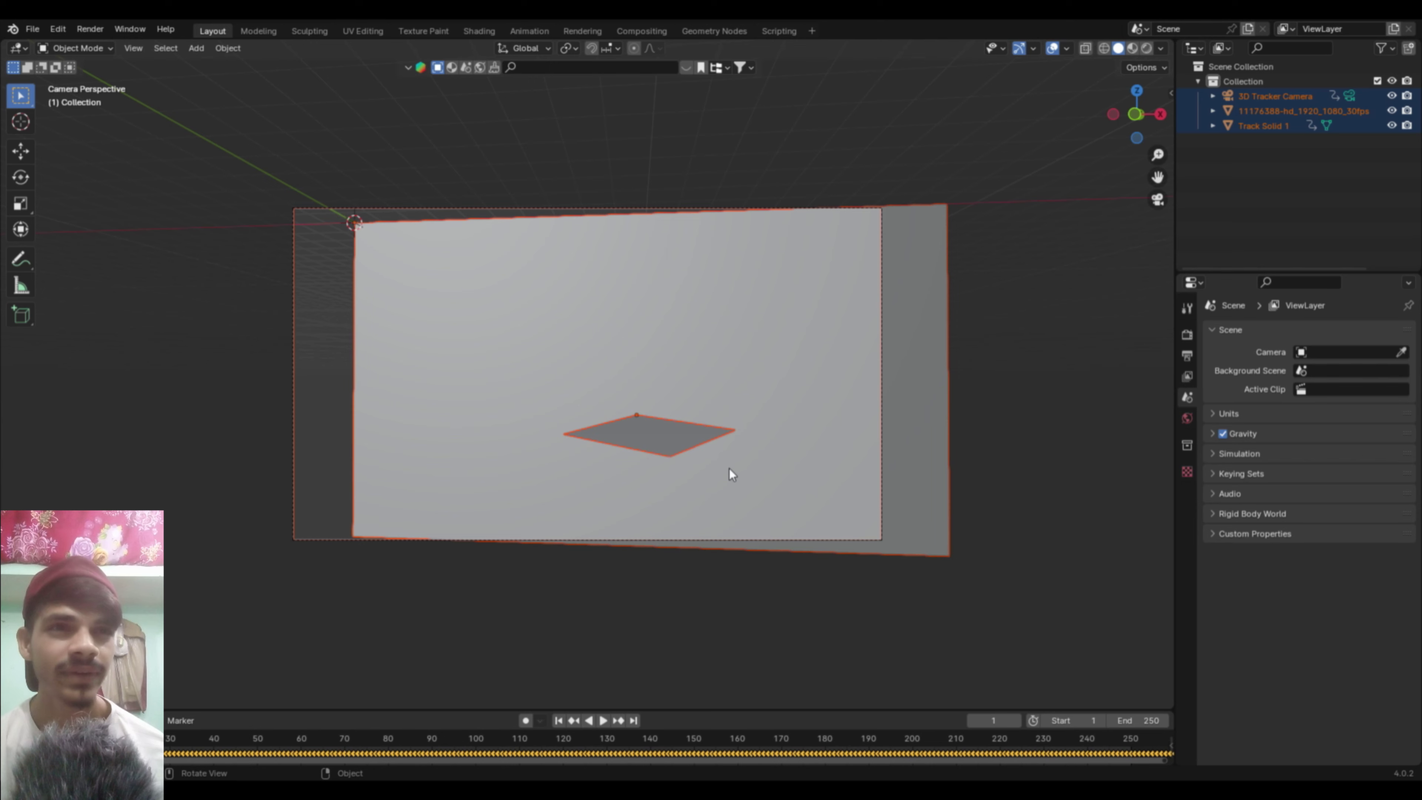
{"action": "key", "text": "Home"}
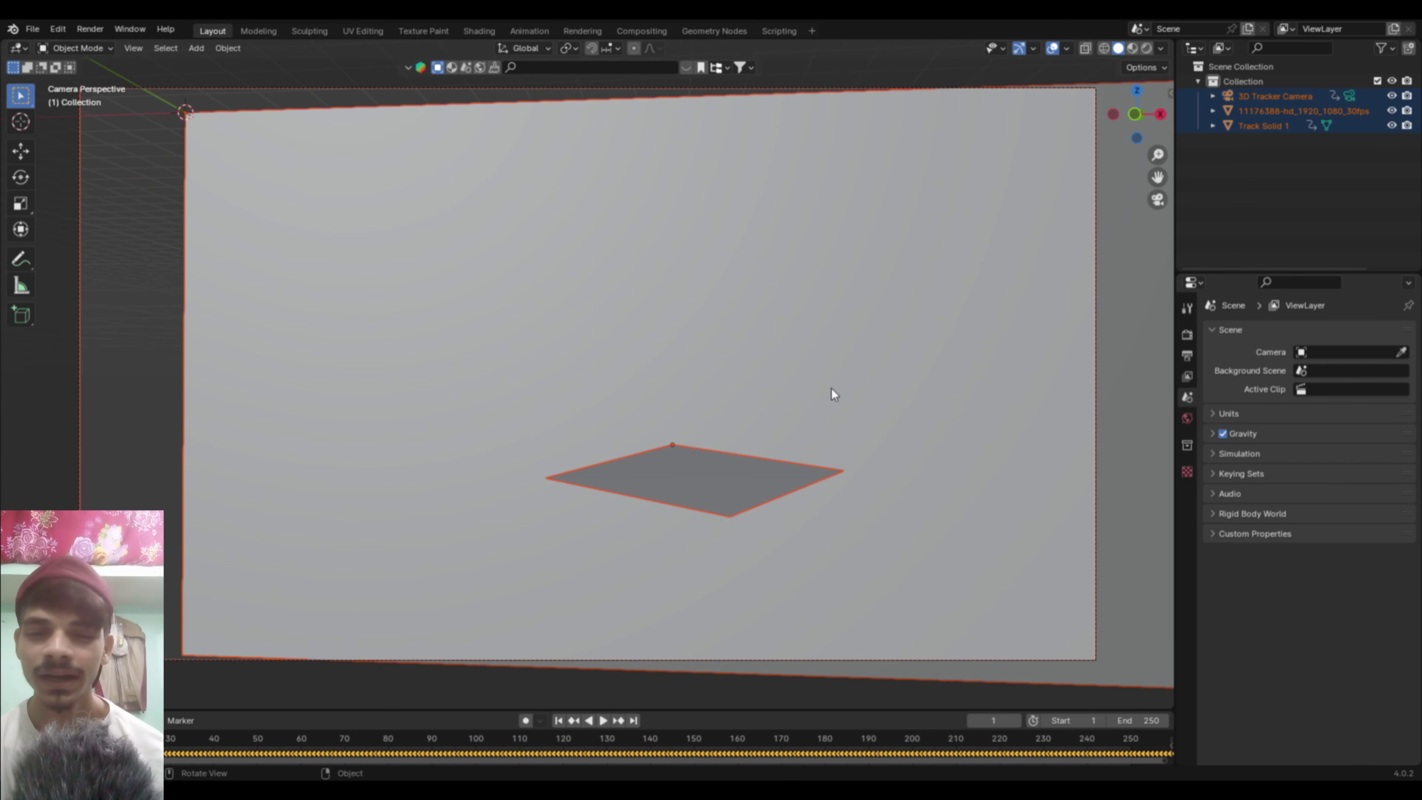
{"action": "left_click", "coordinate": [554, 430]}
{"action": "key", "text": "h"}
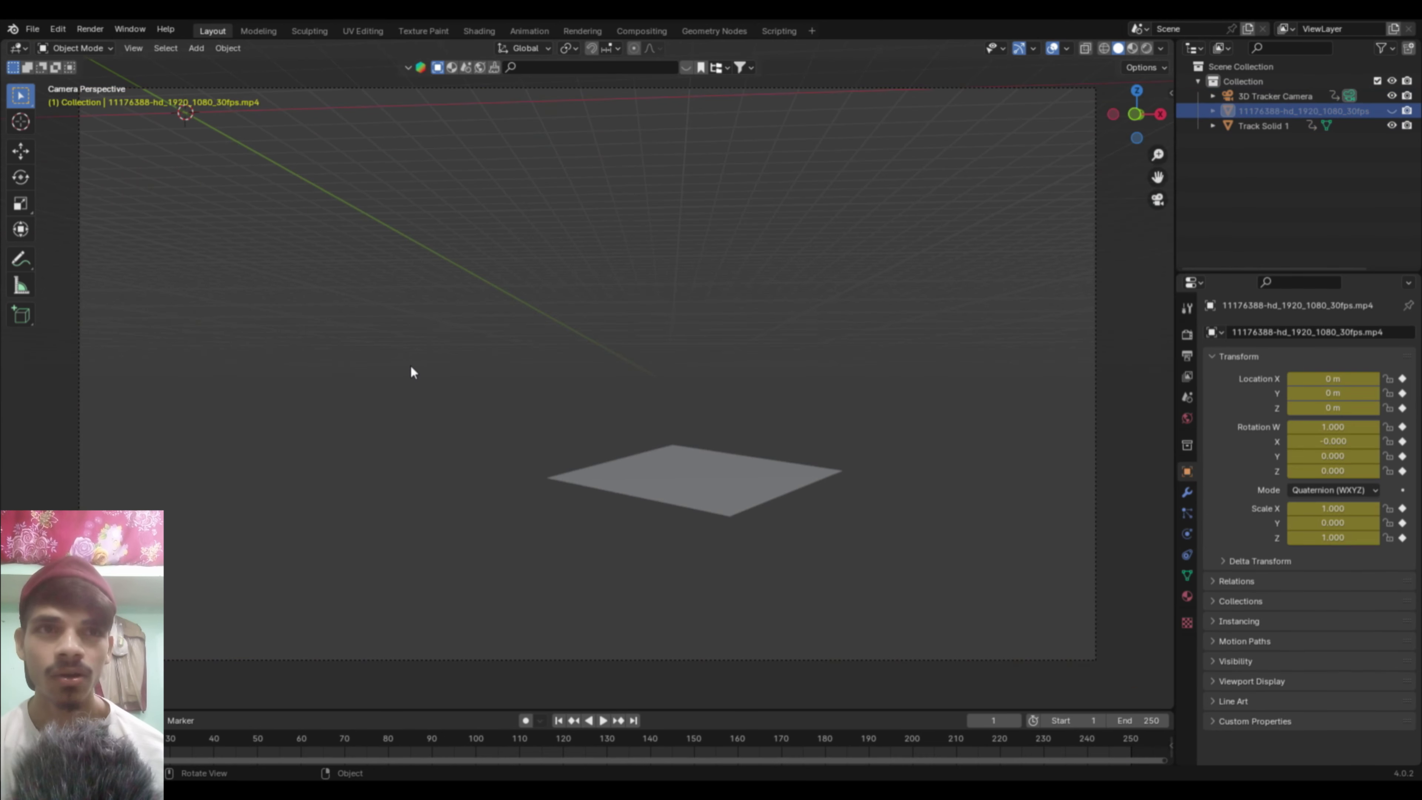
{"action": "scroll", "coordinate": [639, 431], "scroll_direction": "down", "scroll_amount": 2}
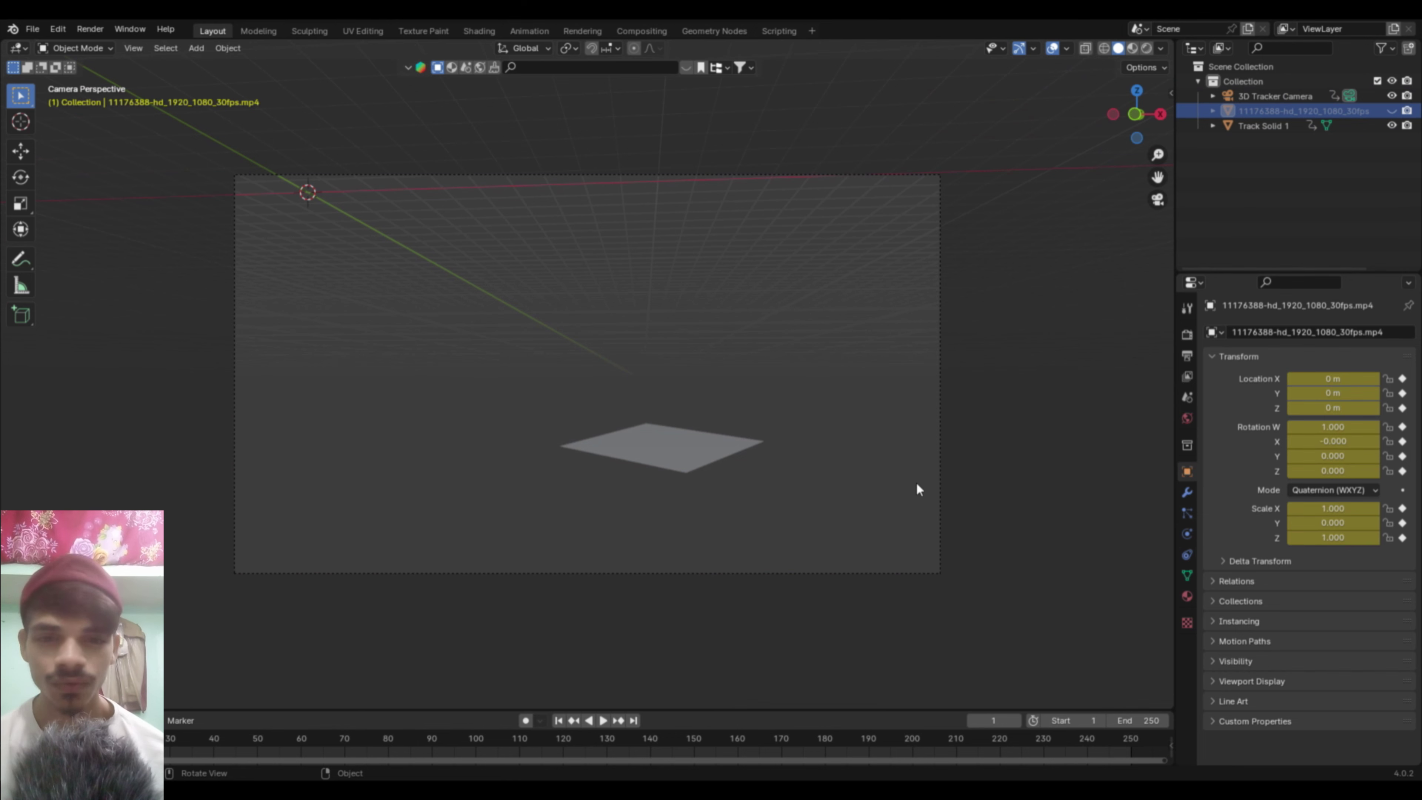
{"action": "left_click", "coordinate": [941, 483]}
{"action": "mouse_move", "coordinate": [908, 482]}
{"action": "middle_mouse_down"}
{"action": "mouse_move", "coordinate": [701, 378]}
{"action": "mouse_move", "coordinate": [685, 432]}
{"action": "middle_mouse_up"}
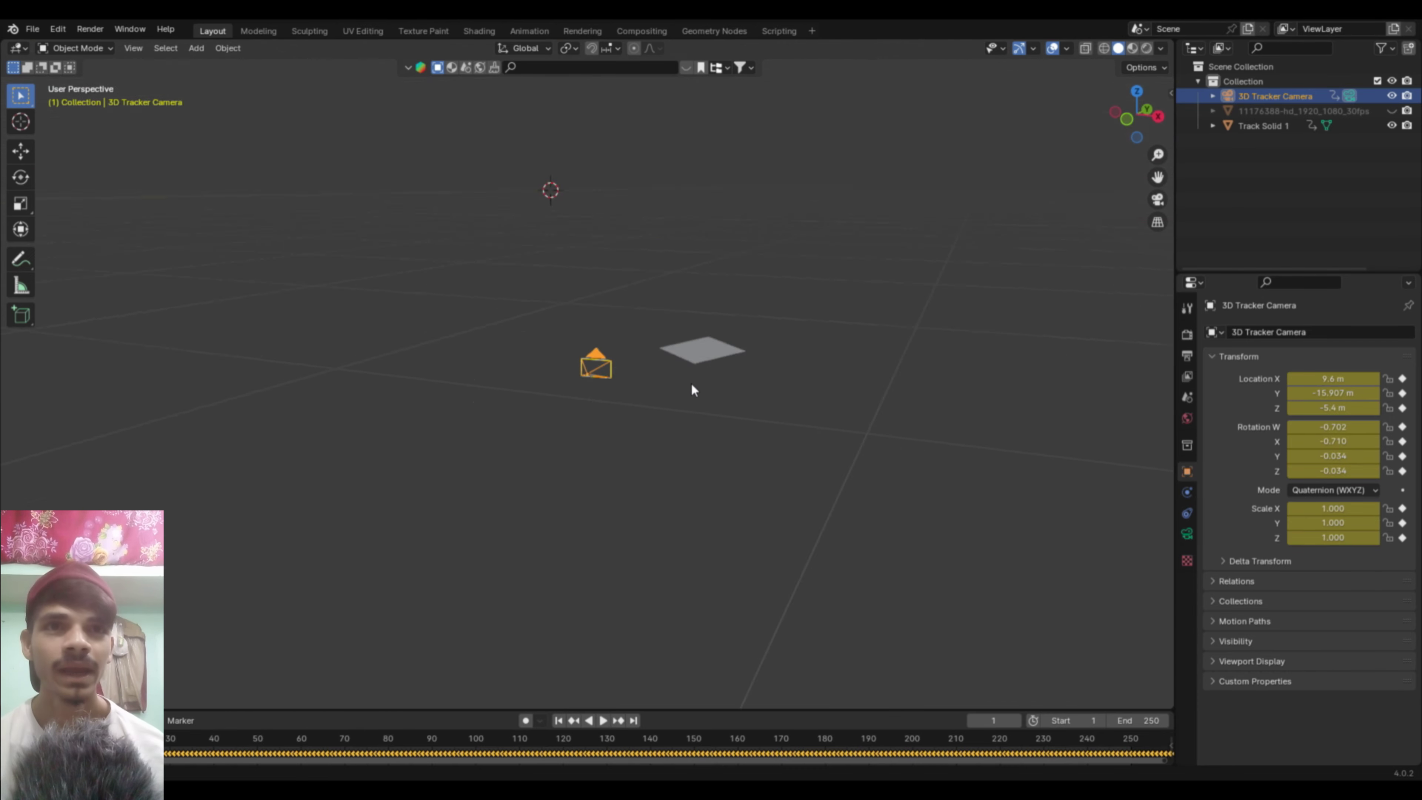
Step: Enlarge and zoom the timeline to show the camera keyframes running to about frame 305
{"action": "left_click_drag", "start_coordinate": [748, 717], "coordinate": [748, 606]}
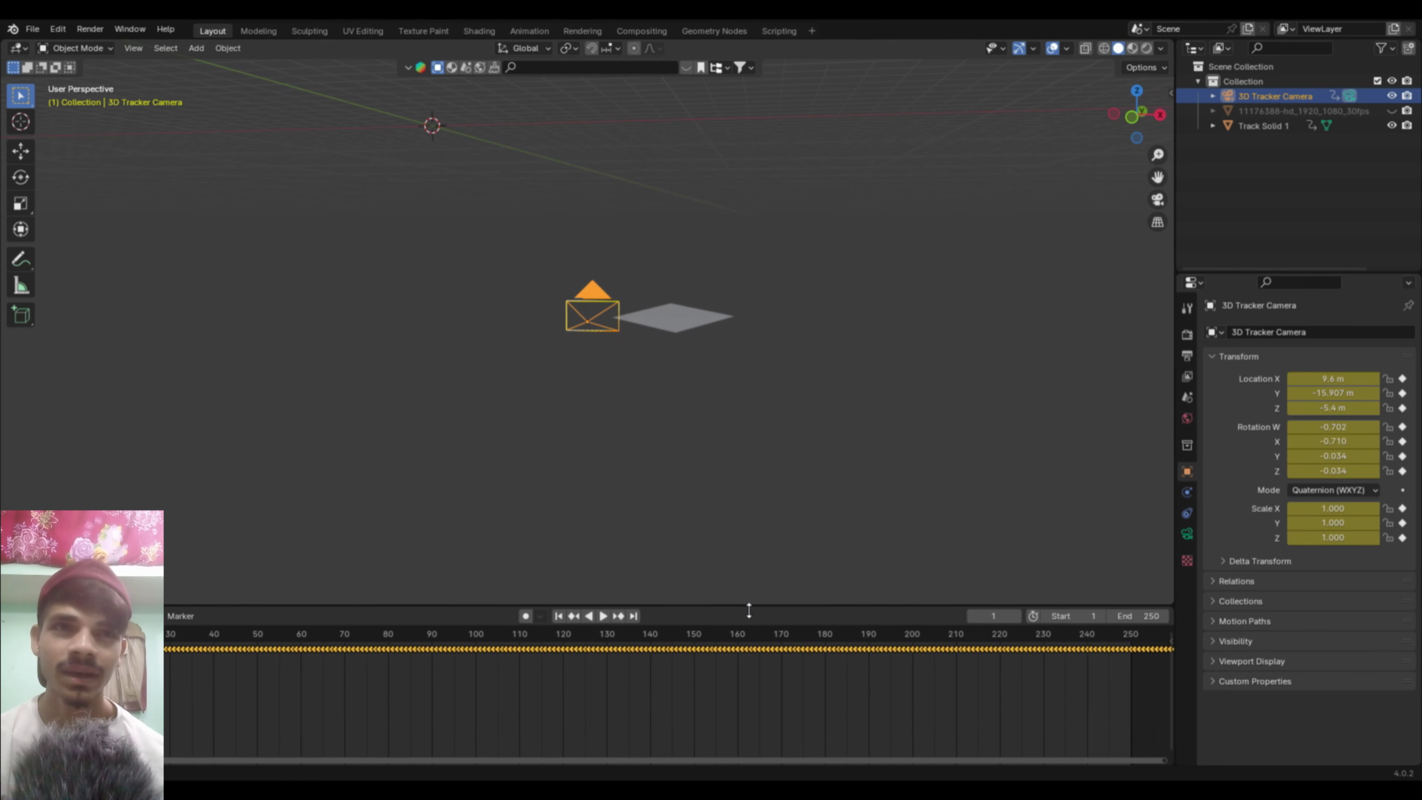
{"action": "scroll", "coordinate": [747, 691], "scroll_direction": "down", "scroll_amount": 2}
{"action": "scroll", "coordinate": [747, 691], "scroll_direction": "down", "scroll_amount": 6, "text": "ctrl"}
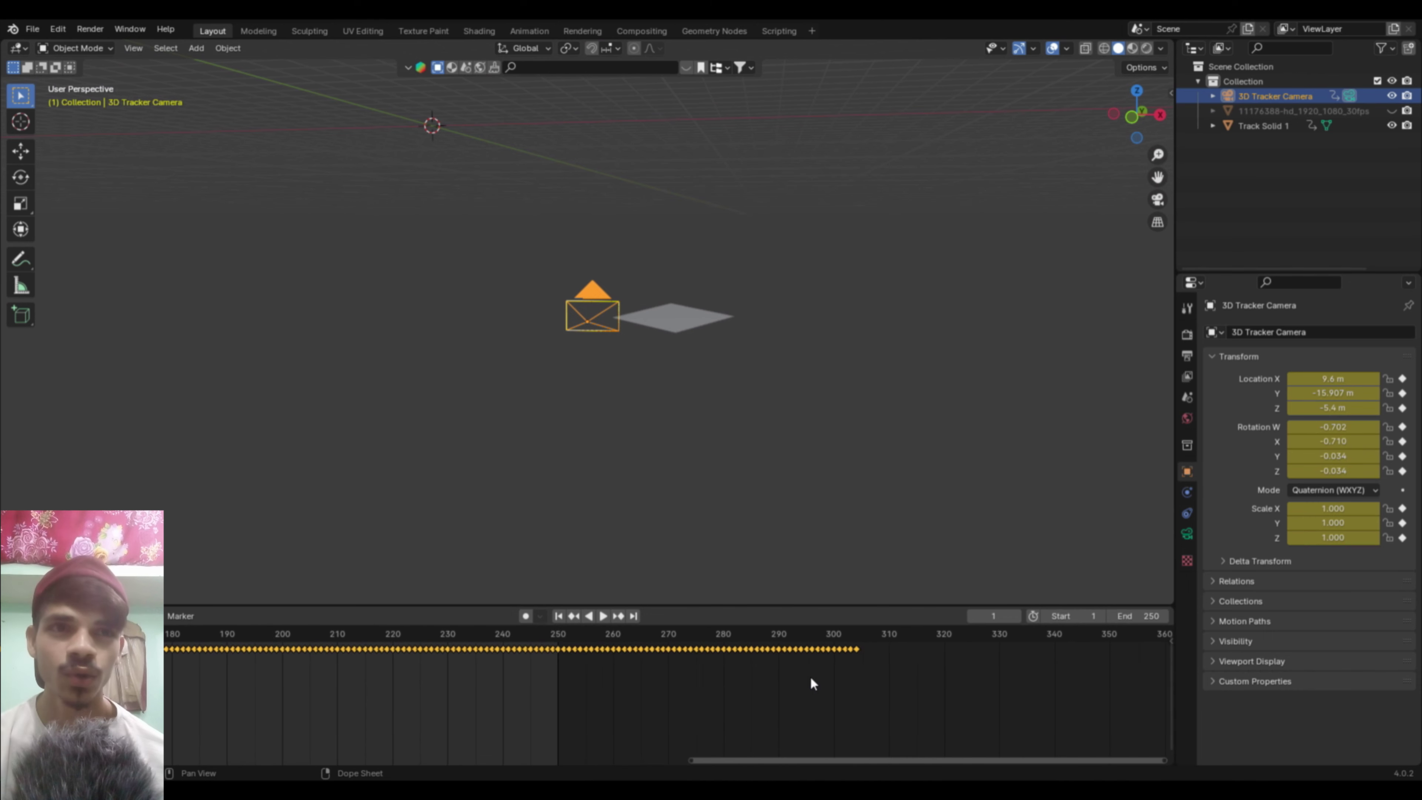
{"action": "scroll", "coordinate": [384, 673], "scroll_direction": "up", "scroll_amount": 5, "text": "ctrl"}
{"action": "scroll", "coordinate": [672, 689], "scroll_direction": "up", "scroll_amount": 3}
{"action": "scroll", "coordinate": [672, 728], "scroll_direction": "up", "scroll_amount": 3}
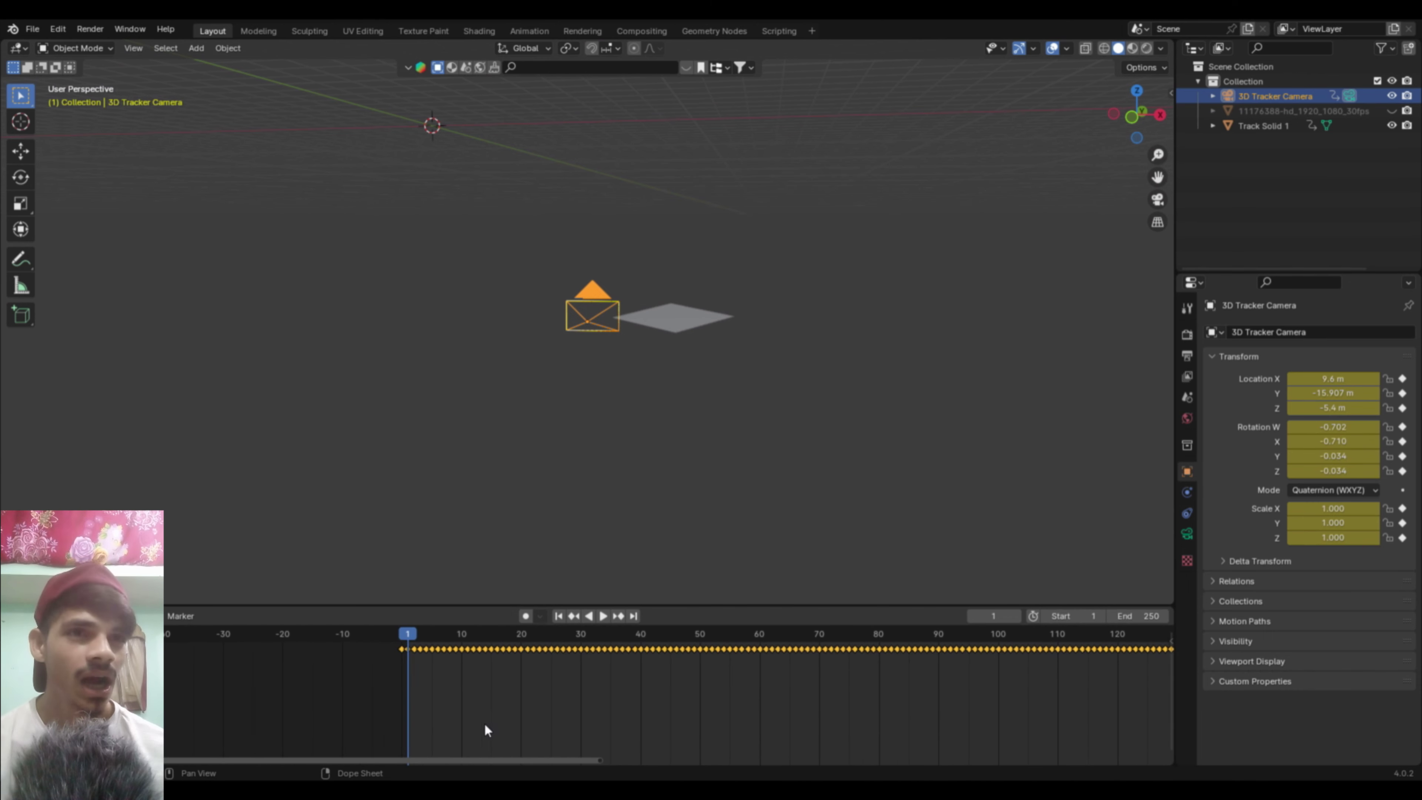
{"action": "middle_click_drag", "start_coordinate": [485, 722], "coordinate": [691, 697]}
{"action": "scroll", "coordinate": [692, 697], "scroll_direction": "up", "scroll_amount": 2}
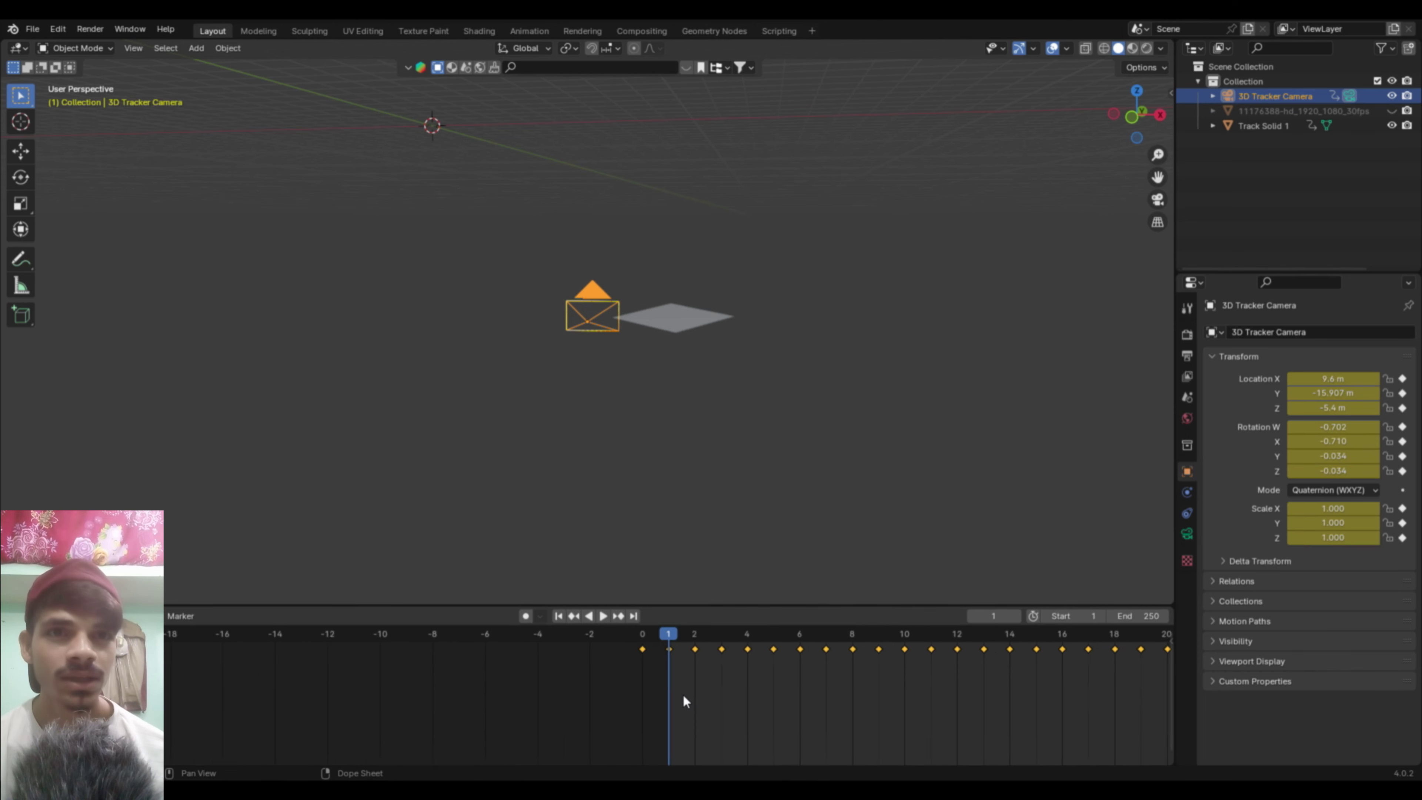
{"action": "scroll", "coordinate": [698, 695], "scroll_direction": "up", "scroll_amount": 2}
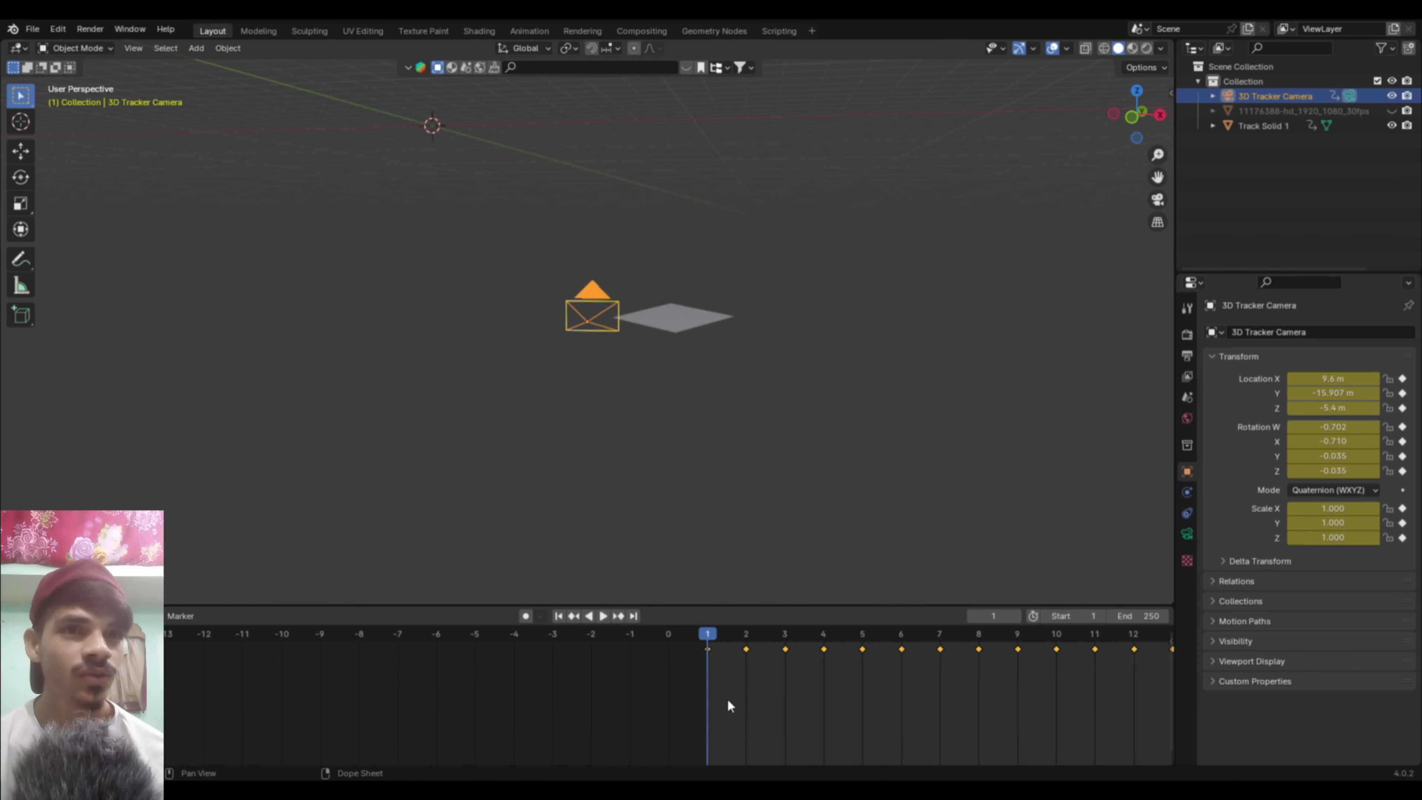
{"action": "scroll", "coordinate": [727, 698], "scroll_direction": "down", "scroll_amount": 3}
{"action": "scroll", "coordinate": [721, 689], "scroll_direction": "down", "scroll_amount": 3}
{"action": "scroll", "coordinate": [722, 688], "scroll_direction": "down", "scroll_amount": 3}
{"action": "scroll", "coordinate": [725, 692], "scroll_direction": "down", "scroll_amount": 2}
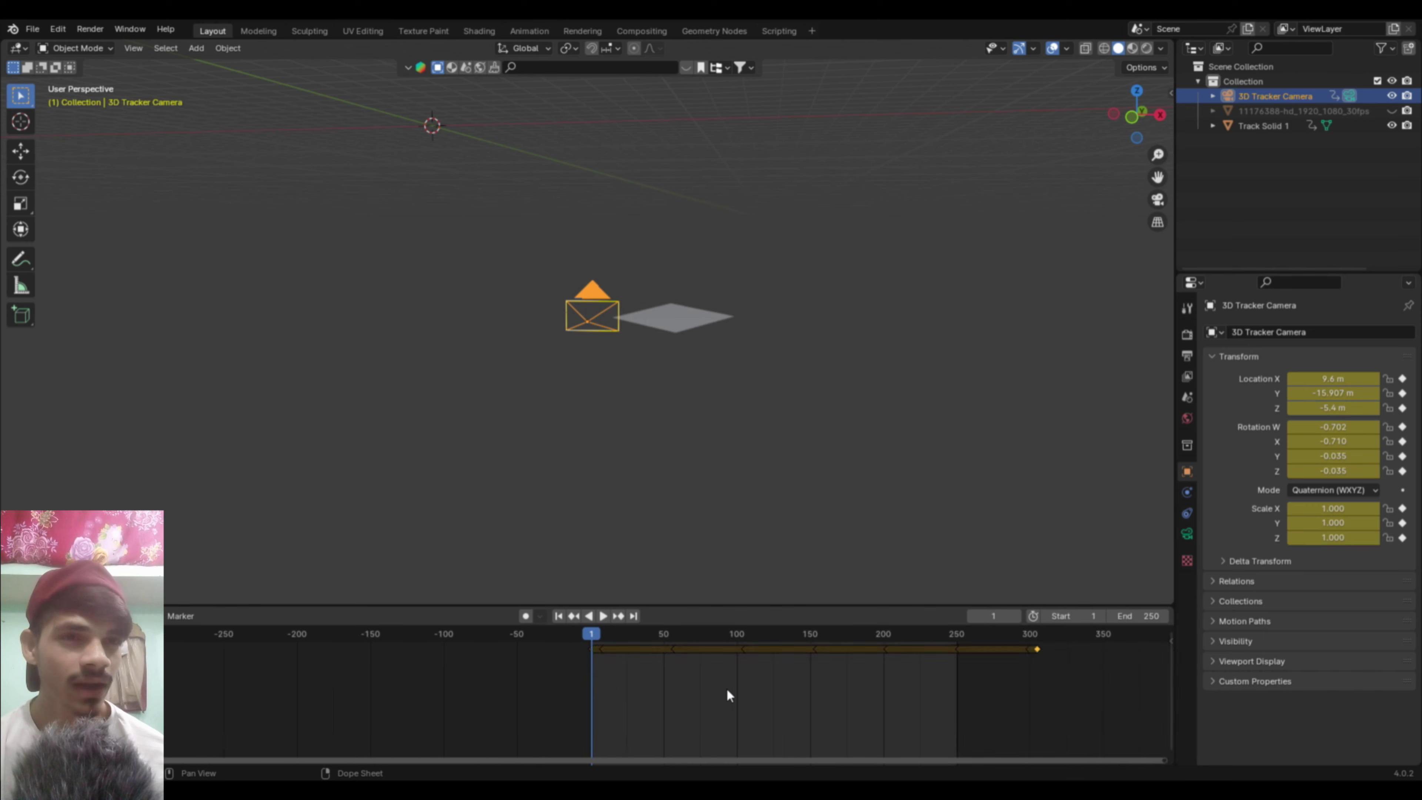
{"action": "scroll", "coordinate": [711, 706], "scroll_direction": "down", "scroll_amount": 5, "text": "ctrl"}
{"action": "scroll", "coordinate": [689, 728], "scroll_direction": "down", "scroll_amount": 5, "text": "ctrl"}
{"action": "scroll", "coordinate": [686, 701], "scroll_direction": "up", "scroll_amount": 3}
Step: Set the scene end frame to 305 and the frame rate to 30 fps
{"action": "scroll", "coordinate": [872, 694], "scroll_direction": "up", "scroll_amount": 2}
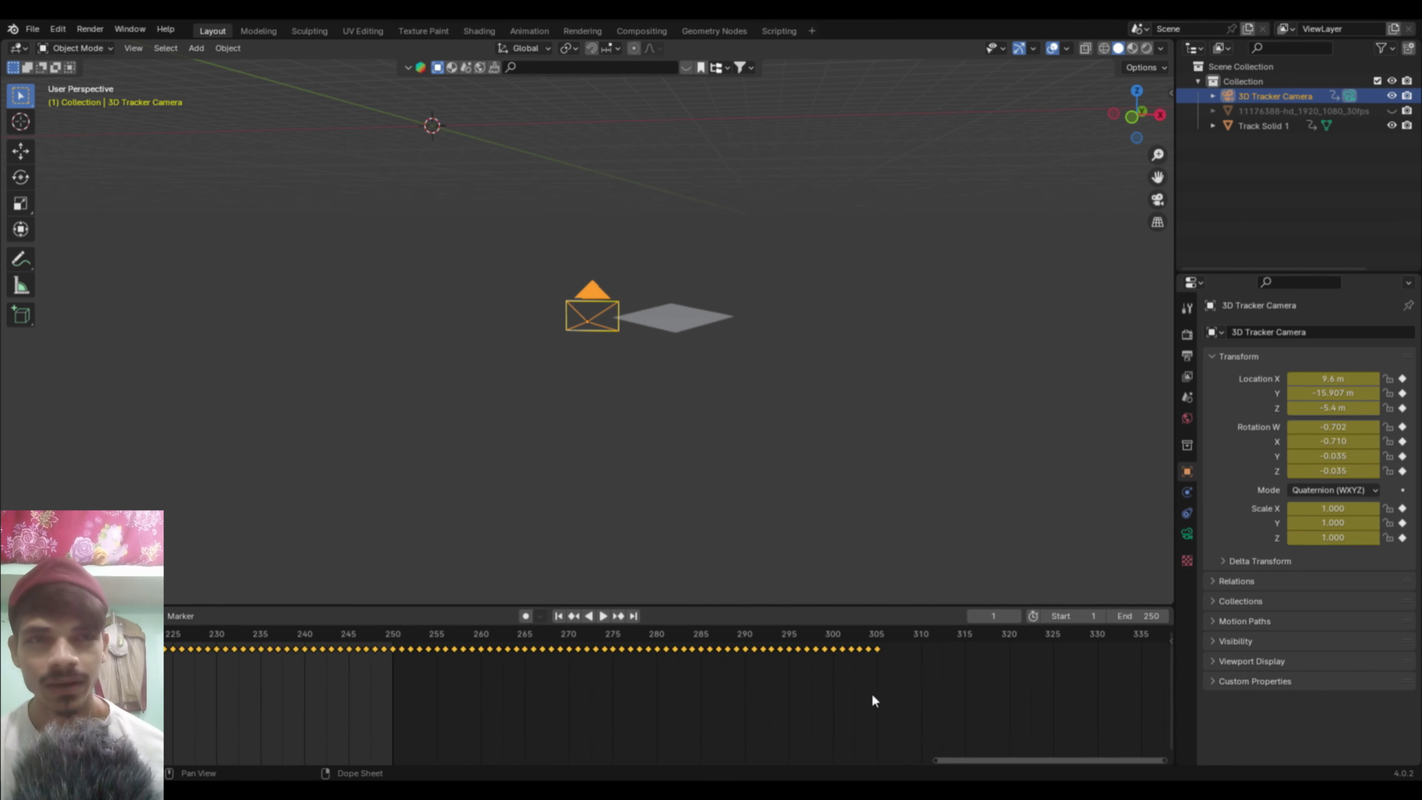
{"action": "scroll", "coordinate": [660, 711], "scroll_direction": "up", "scroll_amount": 2}
{"action": "left_click_drag", "start_coordinate": [1138, 617], "coordinate": [1159, 616]}
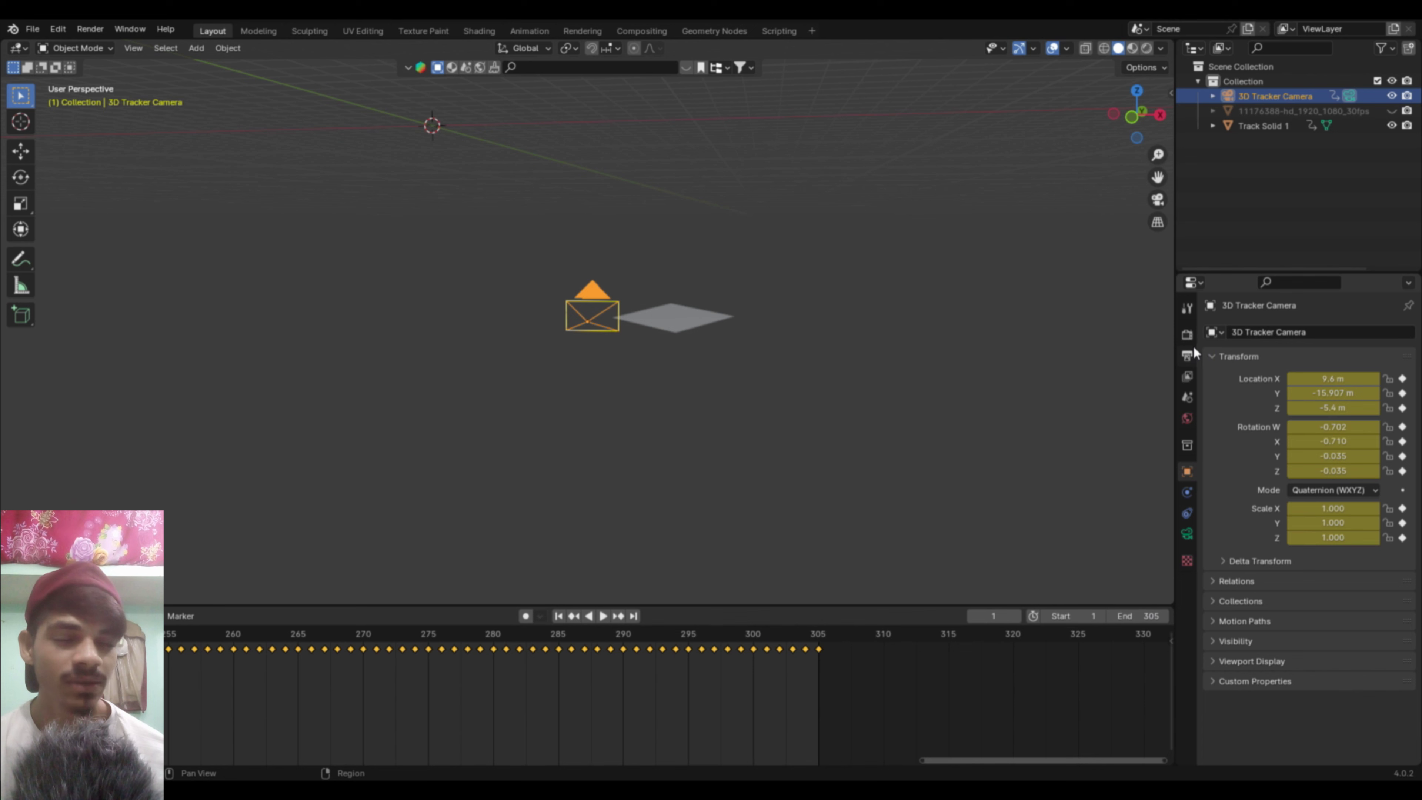
{"action": "left_click", "coordinate": [1188, 355]}
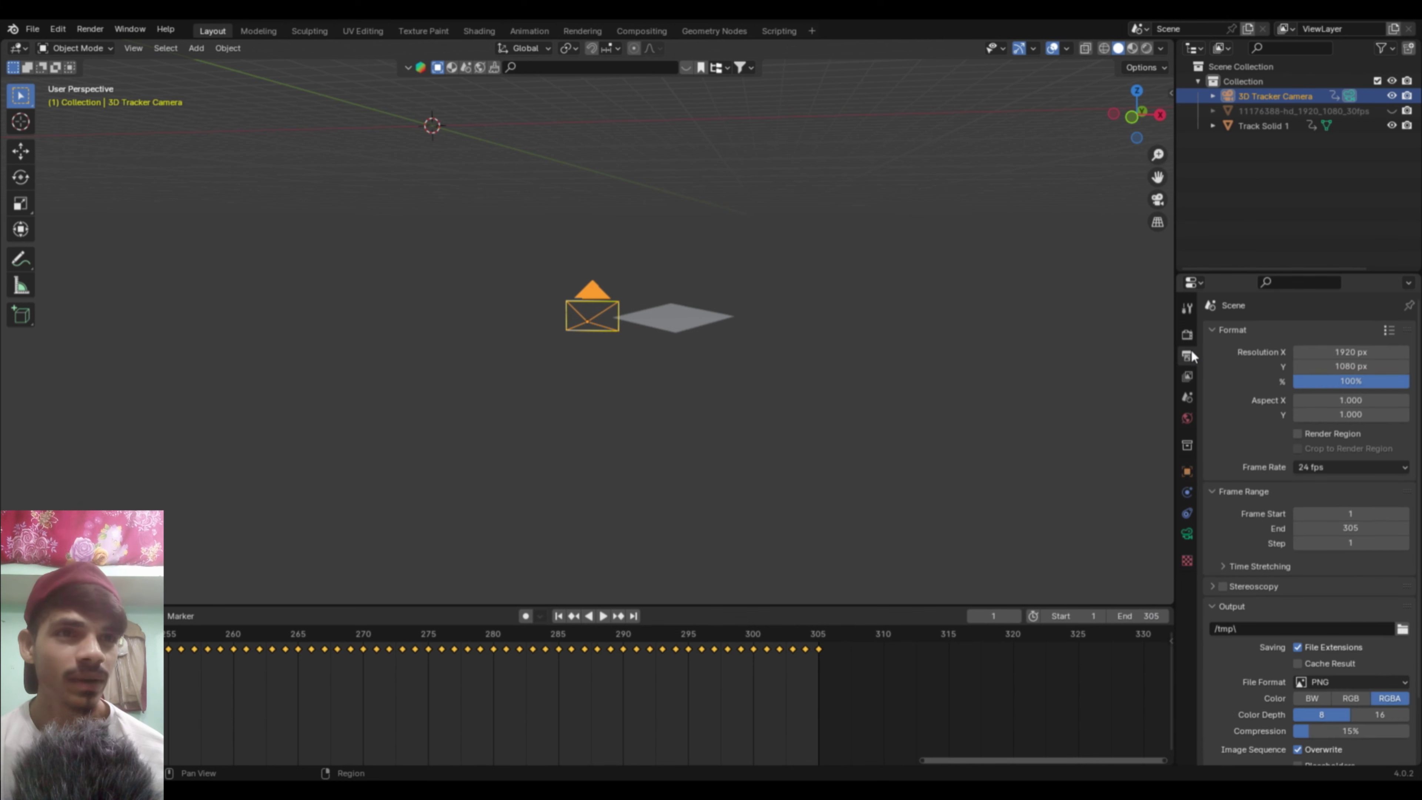
{"action": "left_click", "coordinate": [1327, 465]}
{"action": "left_click", "coordinate": [1323, 541]}
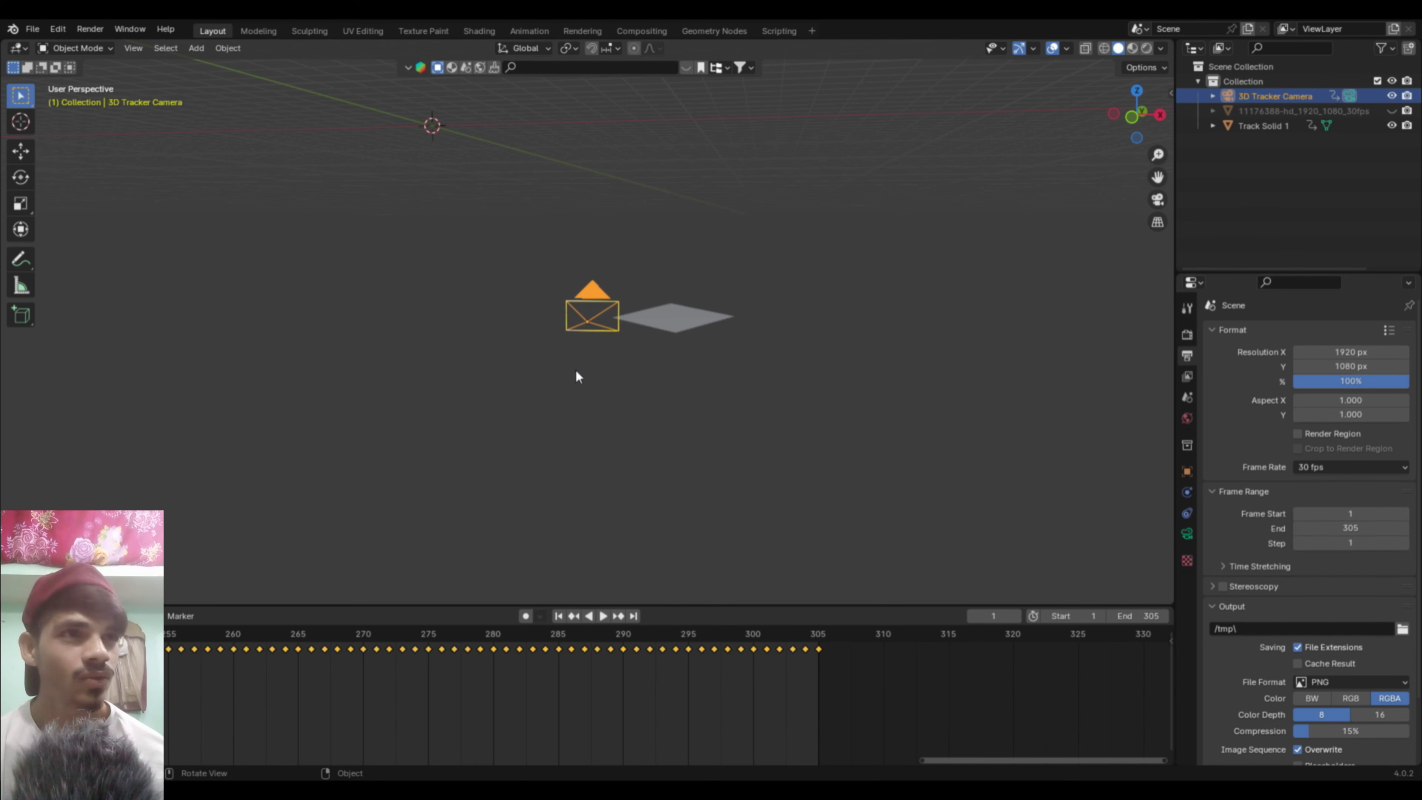
{"action": "left_click", "coordinate": [1187, 534]}
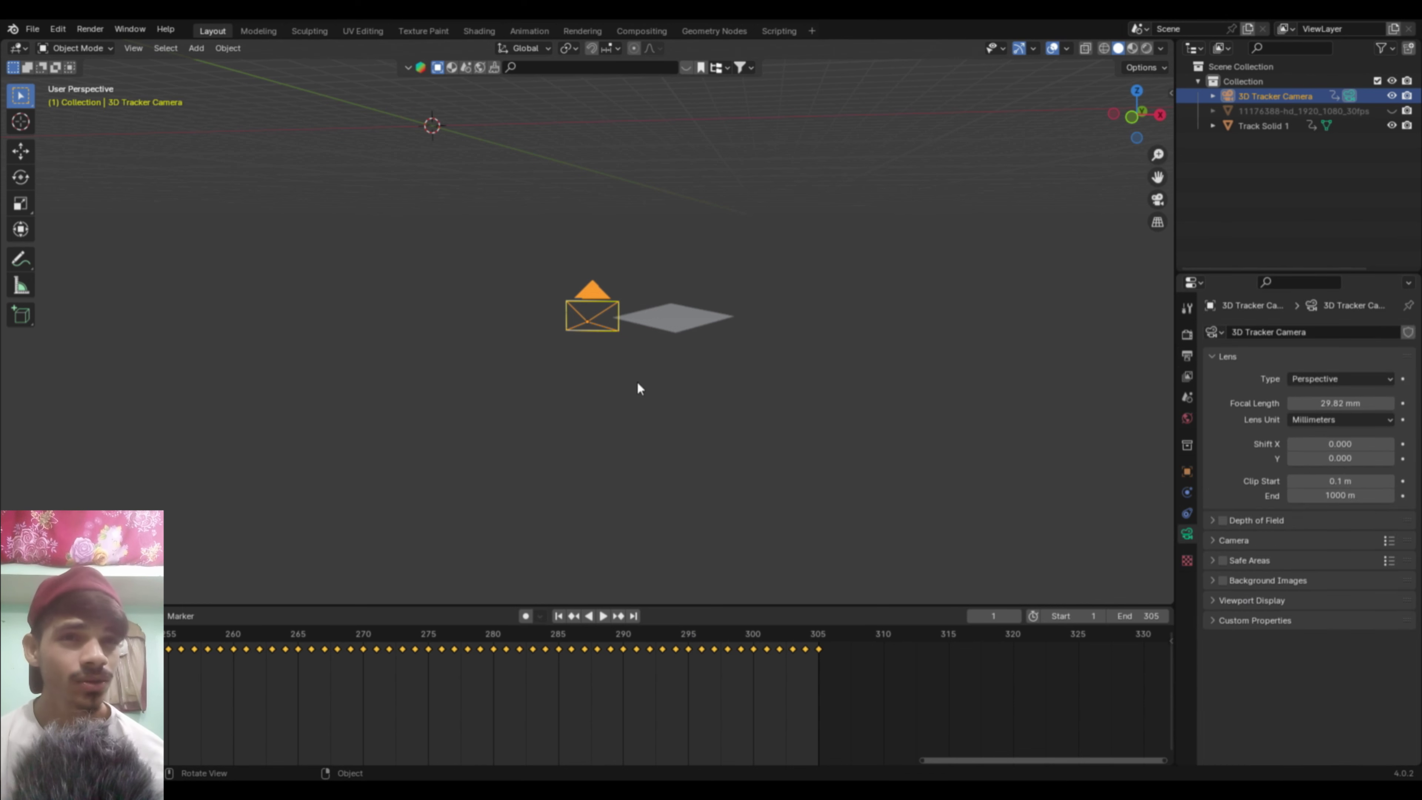
Step: Add a camera background image using the movie clip 11176388-hd_1920_1080_30fps.mp4
{"action": "left_click", "coordinate": [1248, 583]}
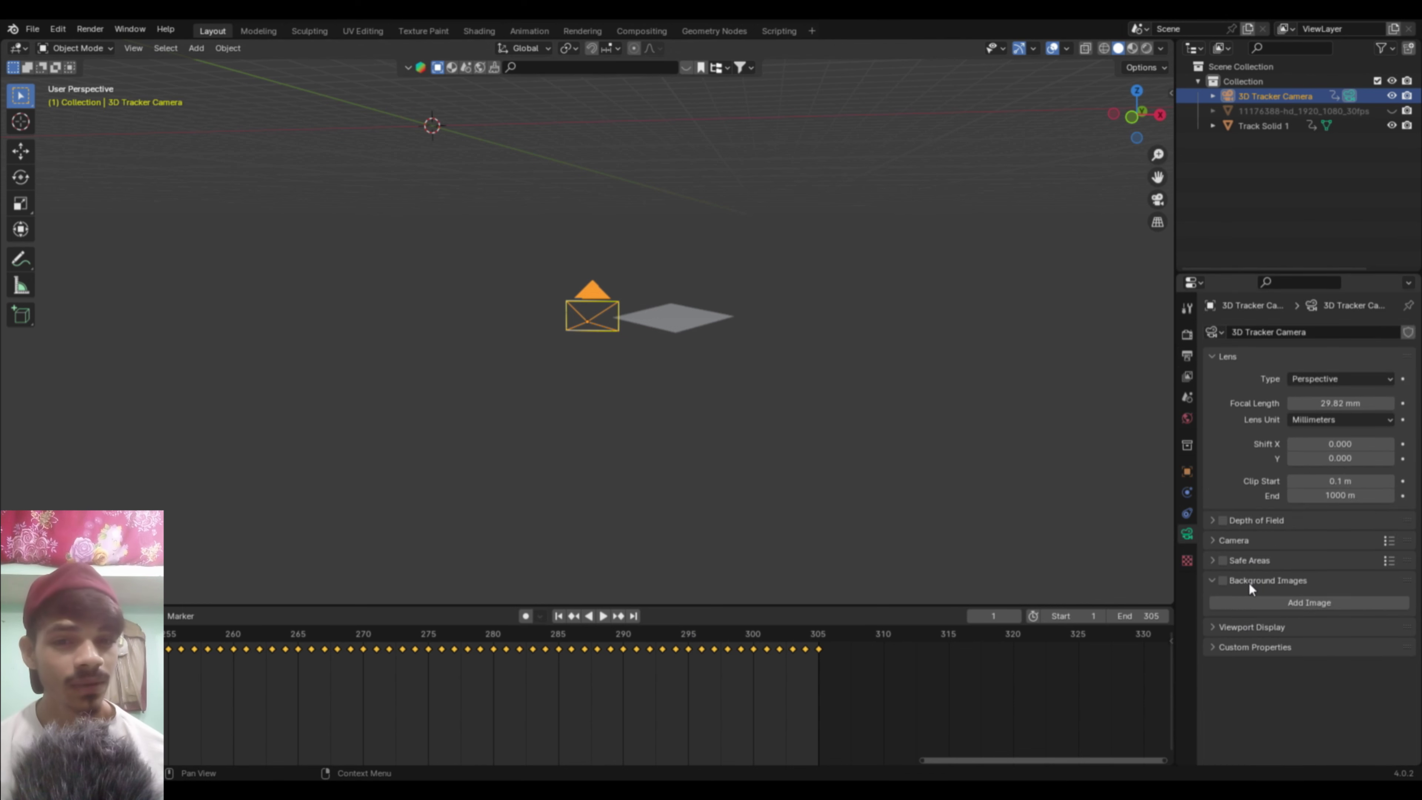
{"action": "left_click", "coordinate": [1267, 599]}
{"action": "left_click", "coordinate": [1376, 646]}
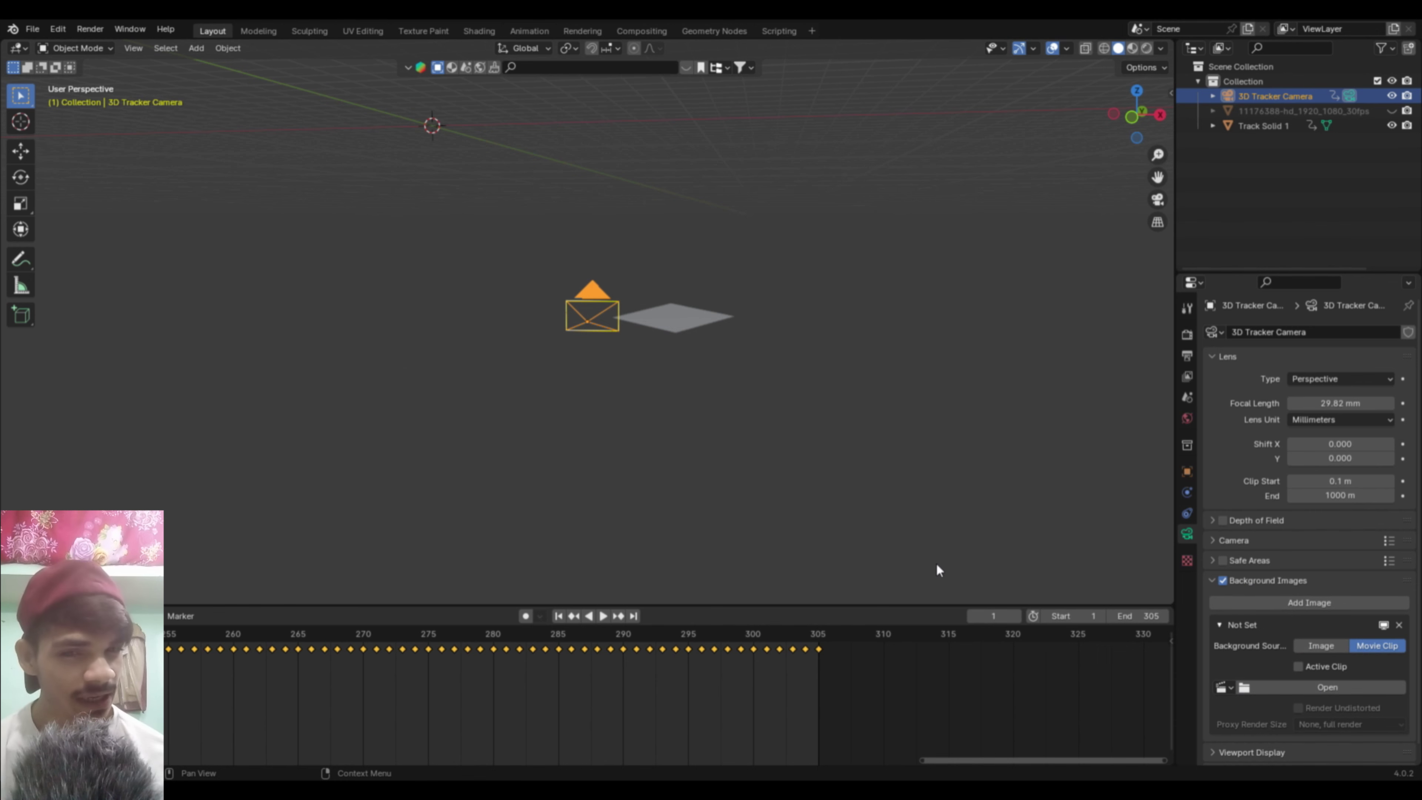
{"action": "left_click", "coordinate": [1223, 687]}
{"action": "left_click", "coordinate": [1291, 705]}
{"action": "scroll", "coordinate": [1291, 689], "scroll_direction": "down", "scroll_amount": 6}
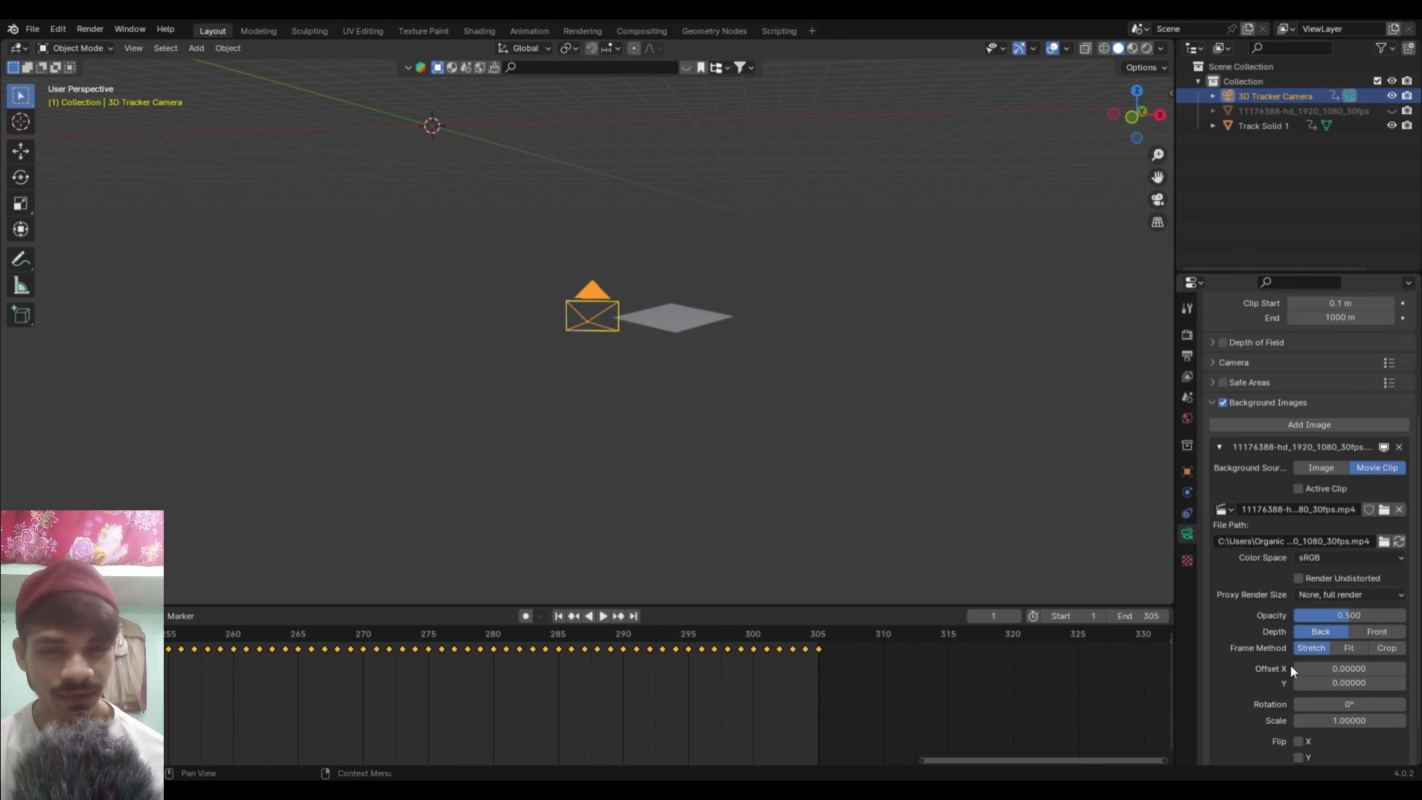
Step: Set the background opacity to 1.0 and view through the tracker camera
{"action": "left_click_drag", "start_coordinate": [1349, 615], "coordinate": [1299, 615]}
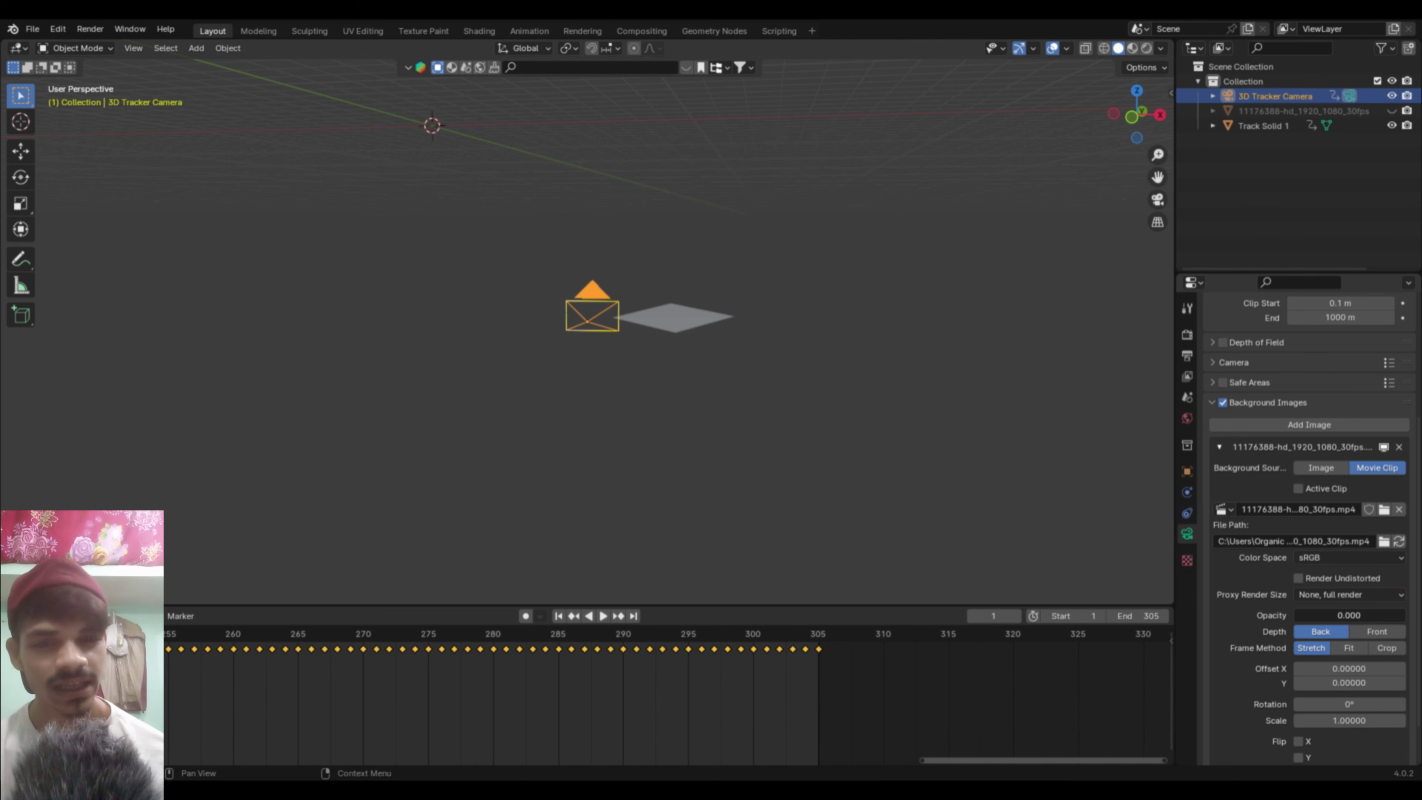
{"action": "key", "text": "KP_Decimal"}
{"action": "key", "text": "KP_0"}
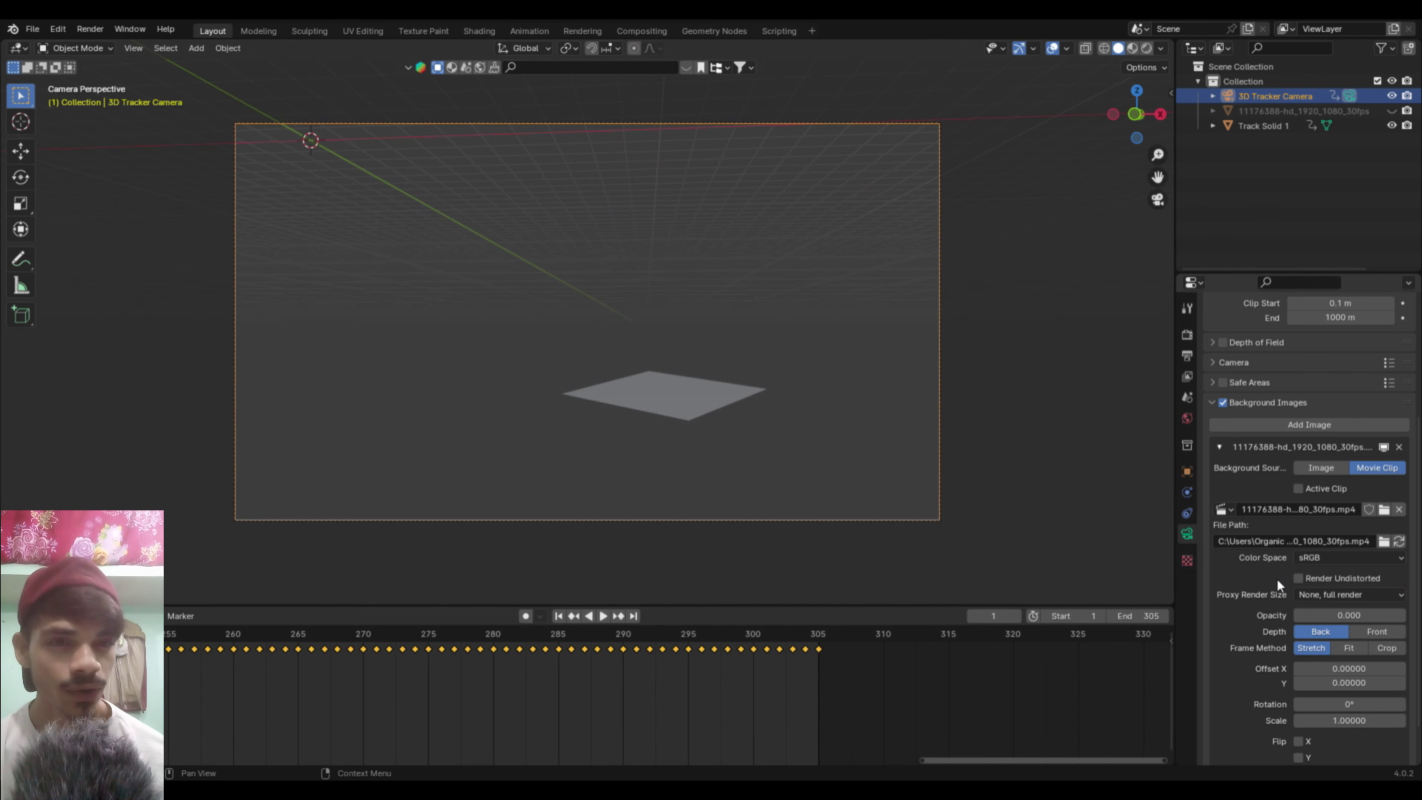
{"action": "left_click_drag", "start_coordinate": [1320, 615], "coordinate": [1403, 615]}
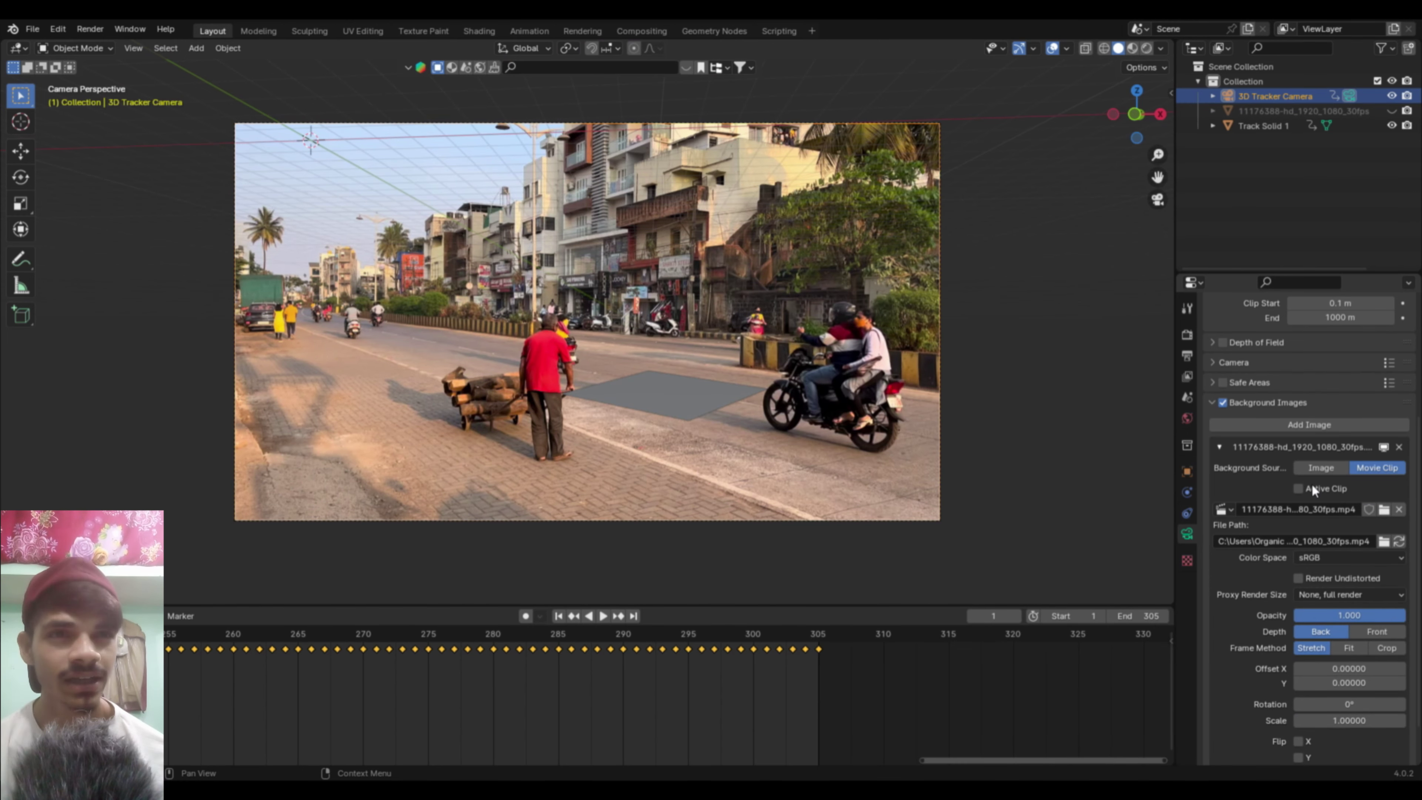
{"action": "middle_click_drag", "start_coordinate": [491, 713], "coordinate": [702, 677], "text": "ctrl"}
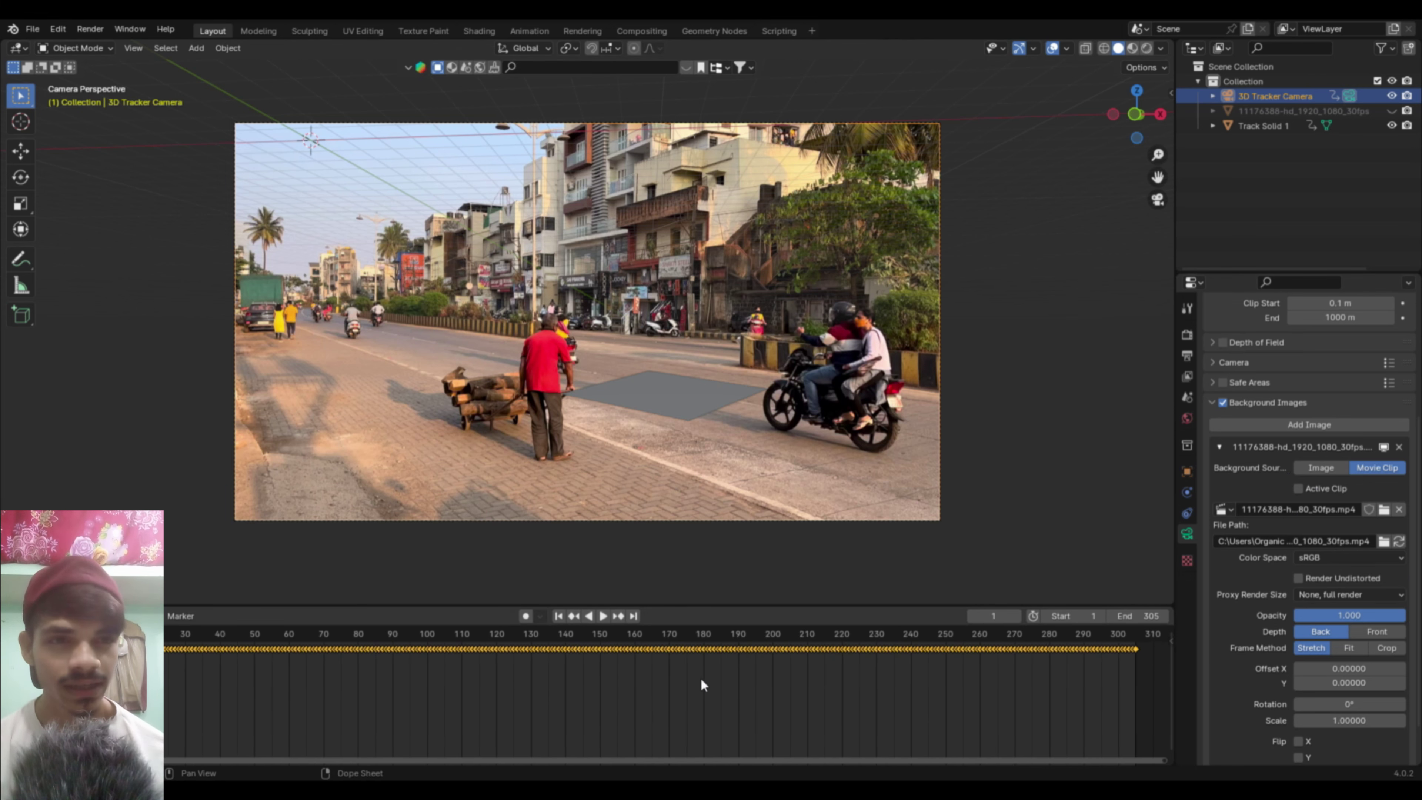
Step: Play the animation through to frame 305, then select the Track Solid 1 plane
{"action": "key", "text": "space"}
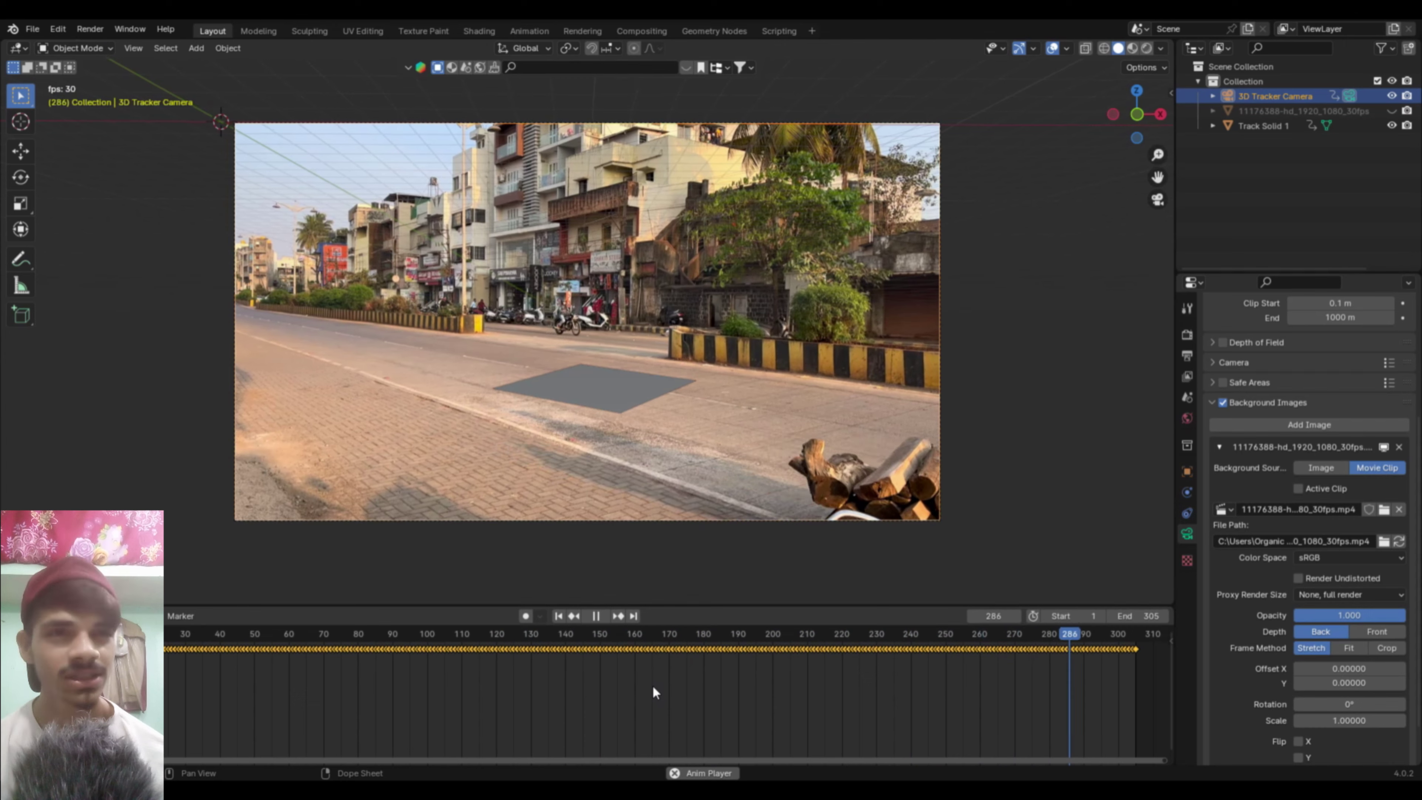
{"action": "left_click", "coordinate": [589, 397]}
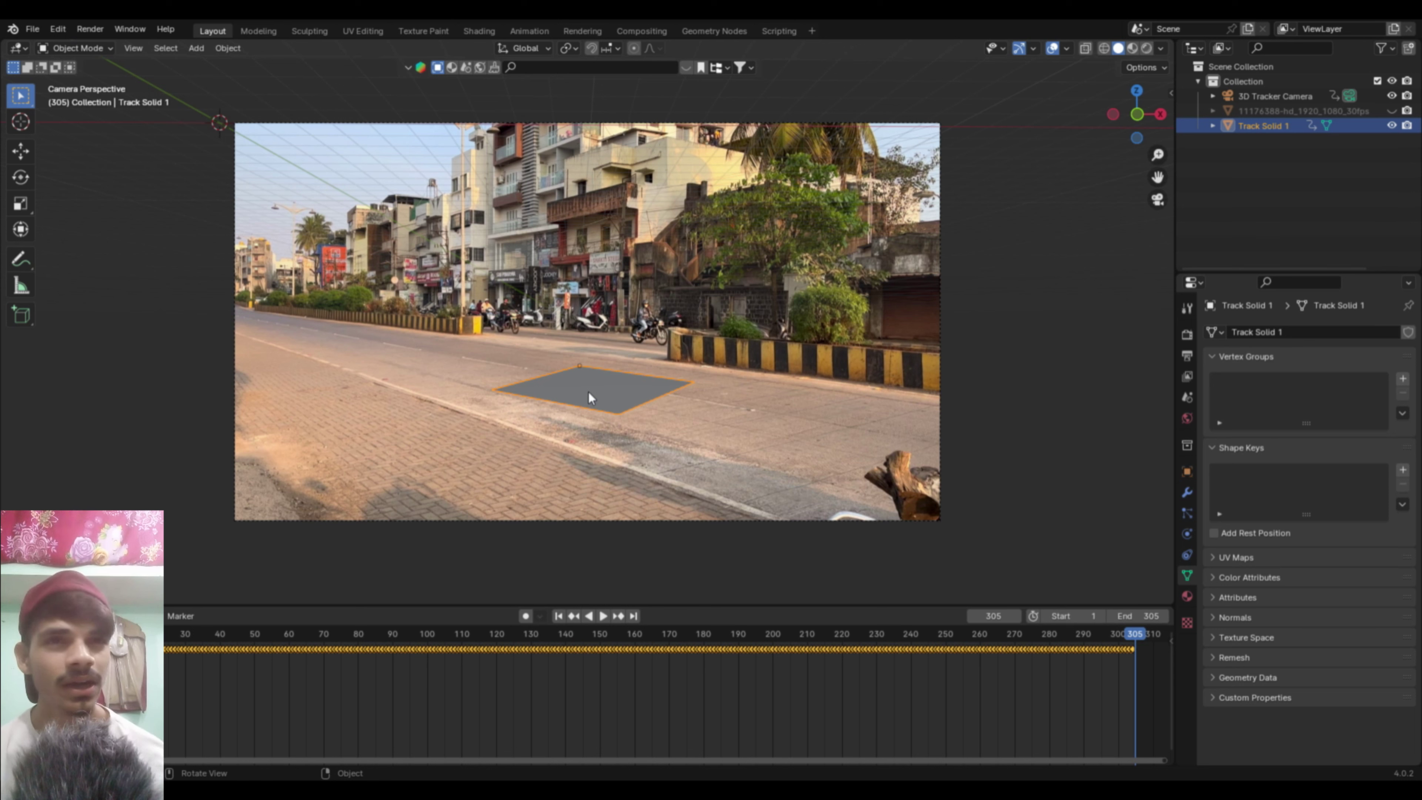
Step: Duplicate the ground plane in place as Track Solid 1.001, undoing a trial lift
{"action": "key", "text": "shift+d"}
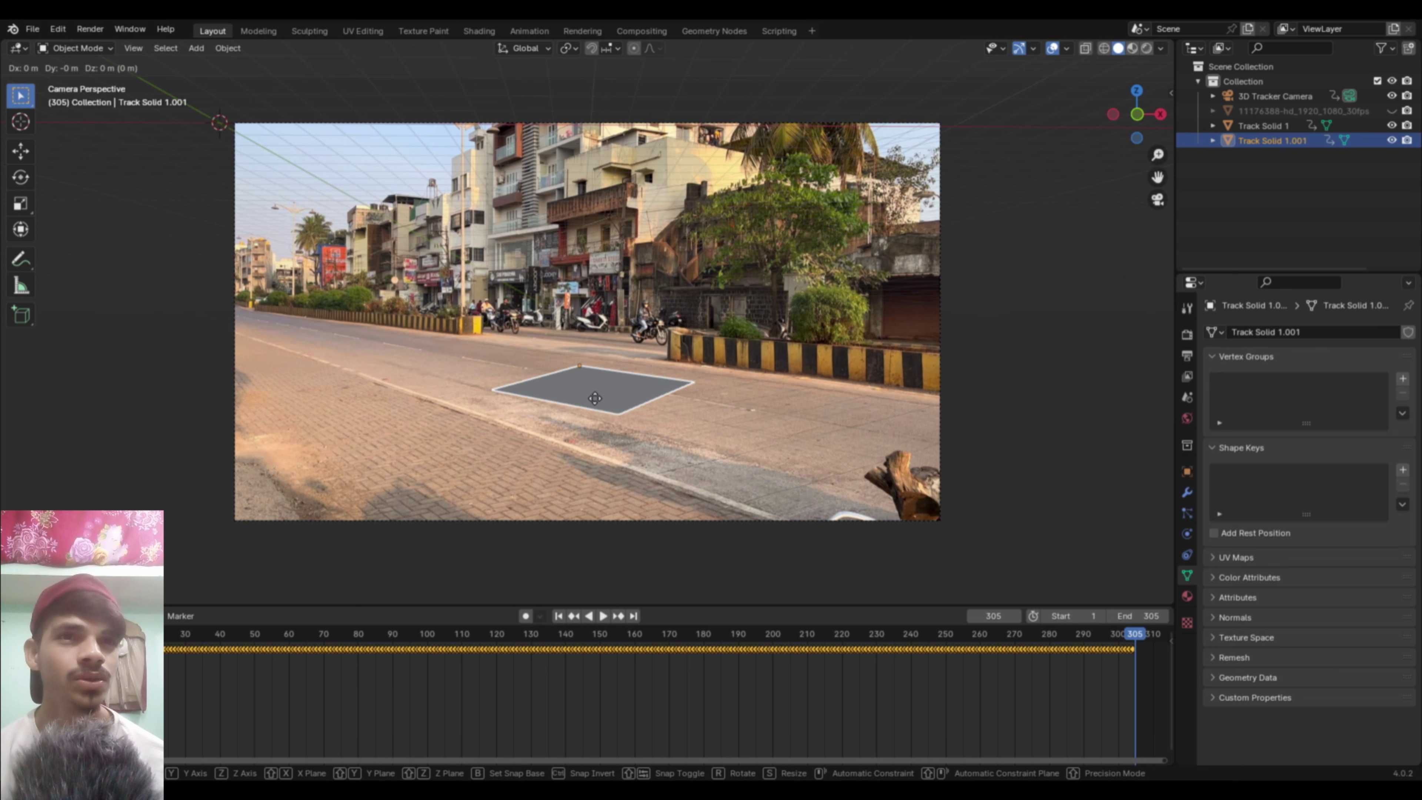
{"action": "right_click", "coordinate": [589, 397]}
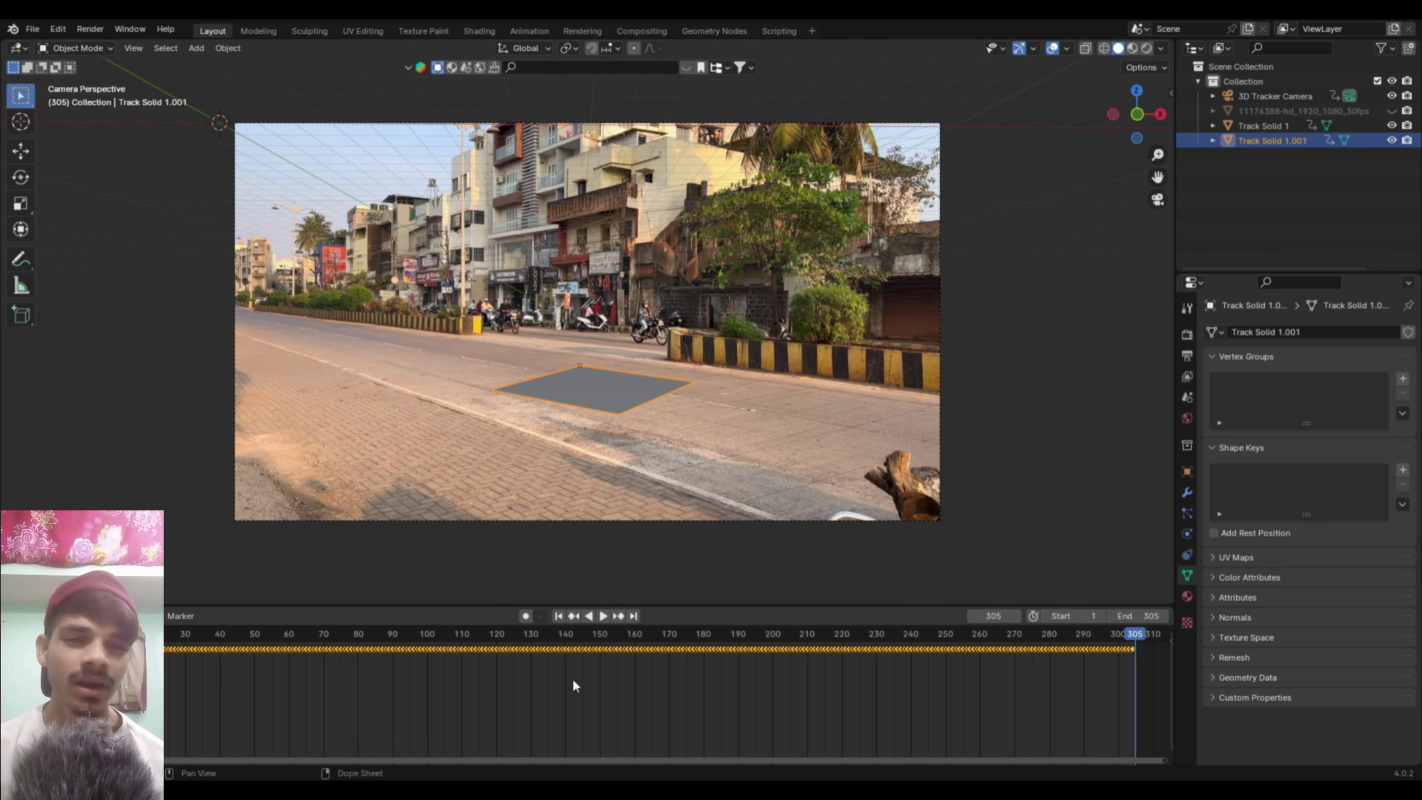
{"action": "key", "text": "g"}
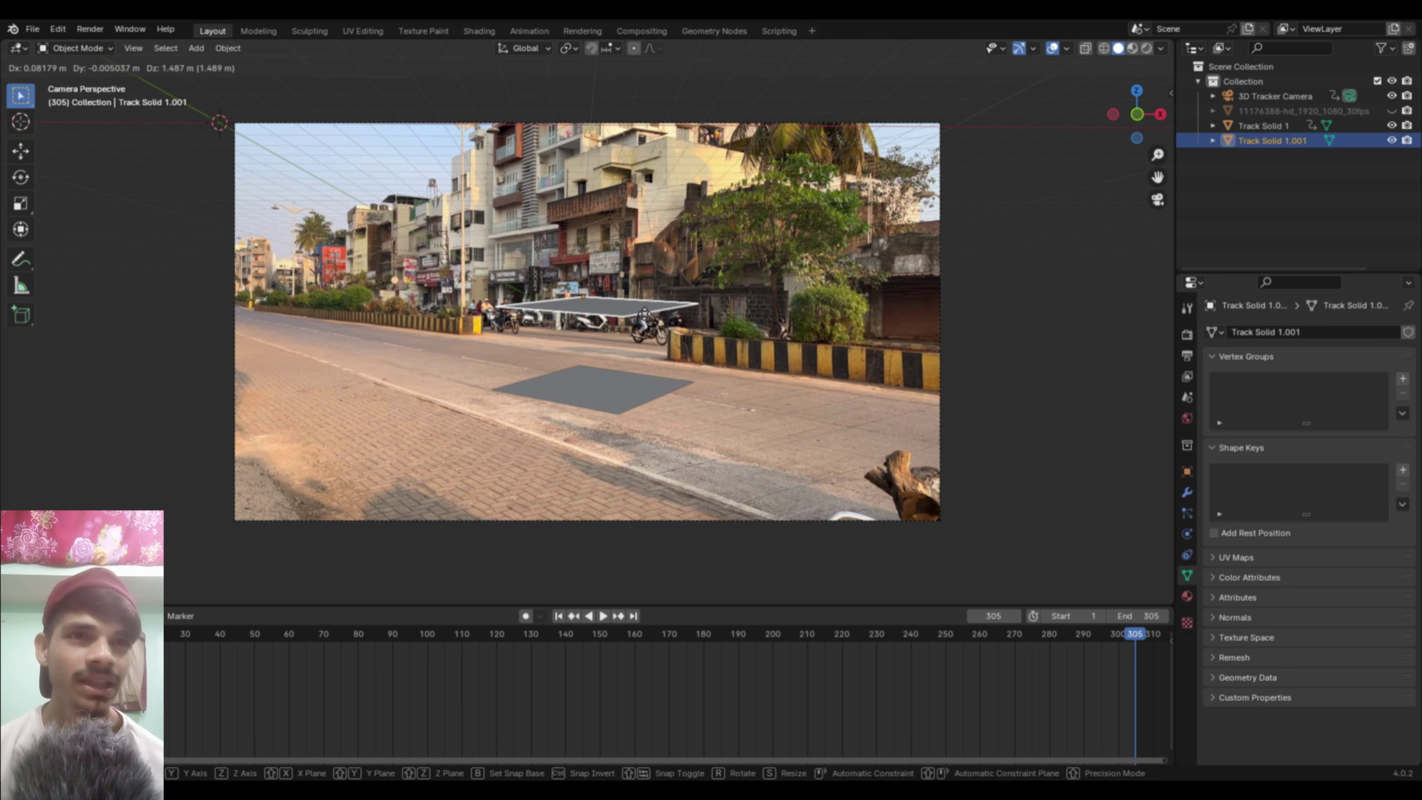
{"action": "left_click", "coordinate": [629, 391]}
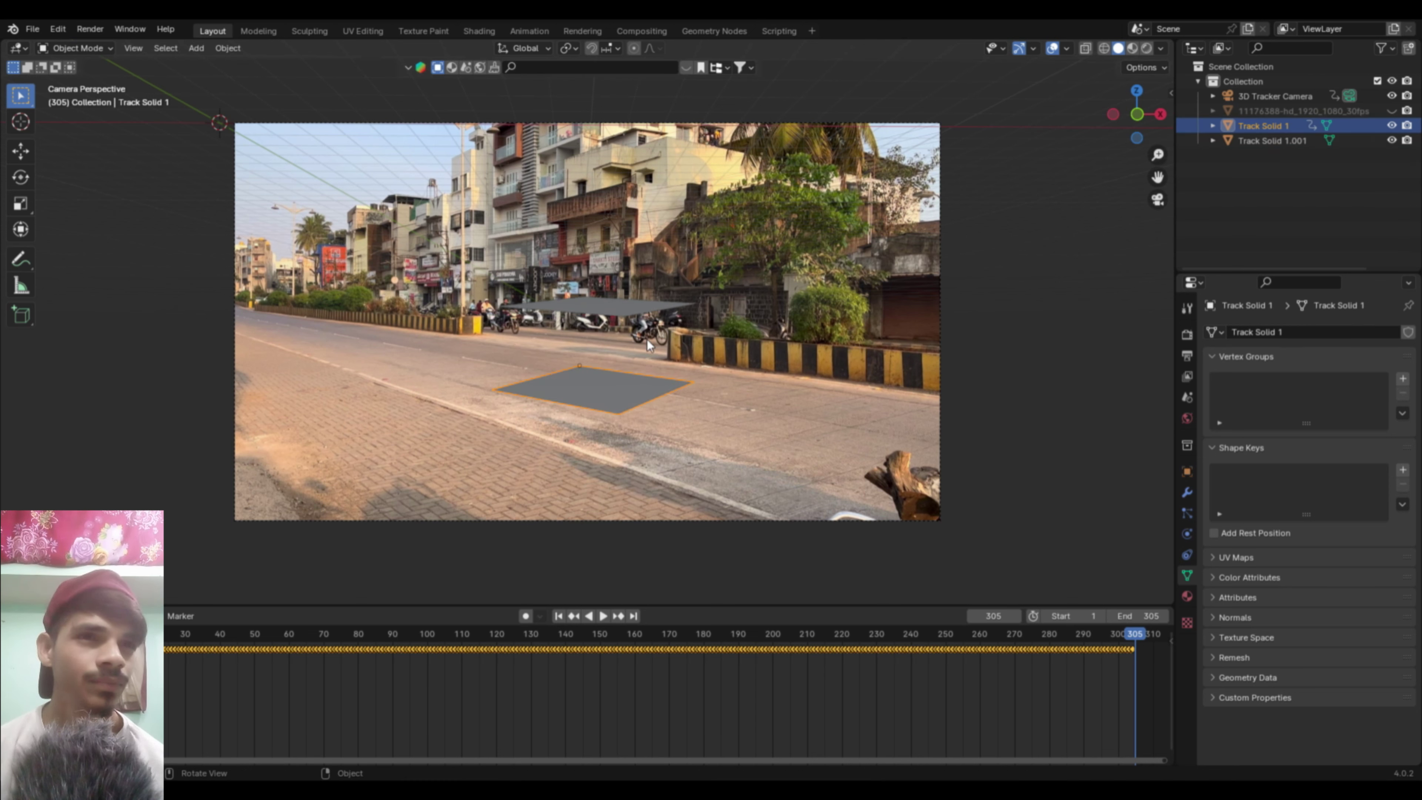
{"action": "key", "text": "ctrl+z"}
{"action": "key", "text": "ctrl+z"}
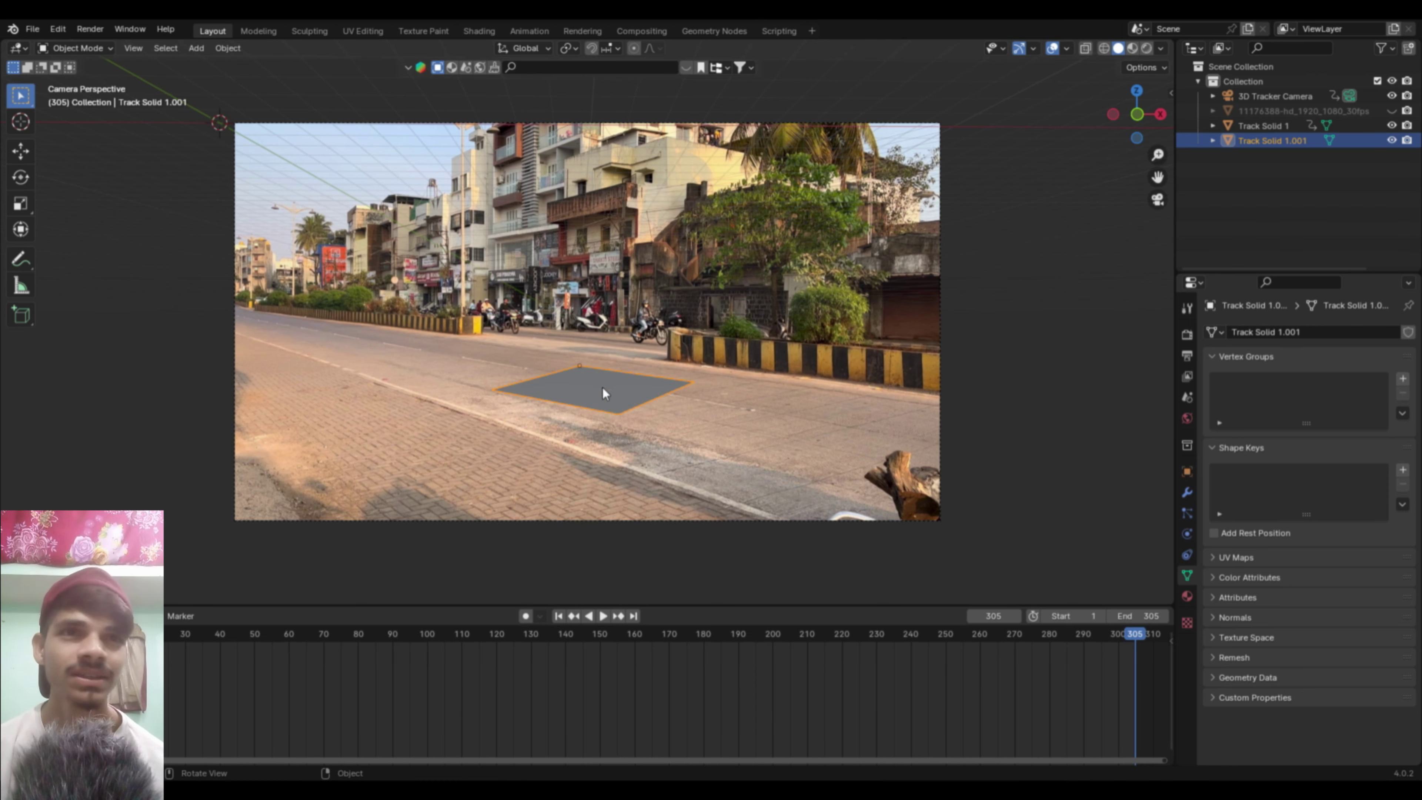
Step: Stretch the duplicate plane along its X axis into a long strip along the road
{"action": "key", "text": "s"}
{"action": "key", "text": "x"}
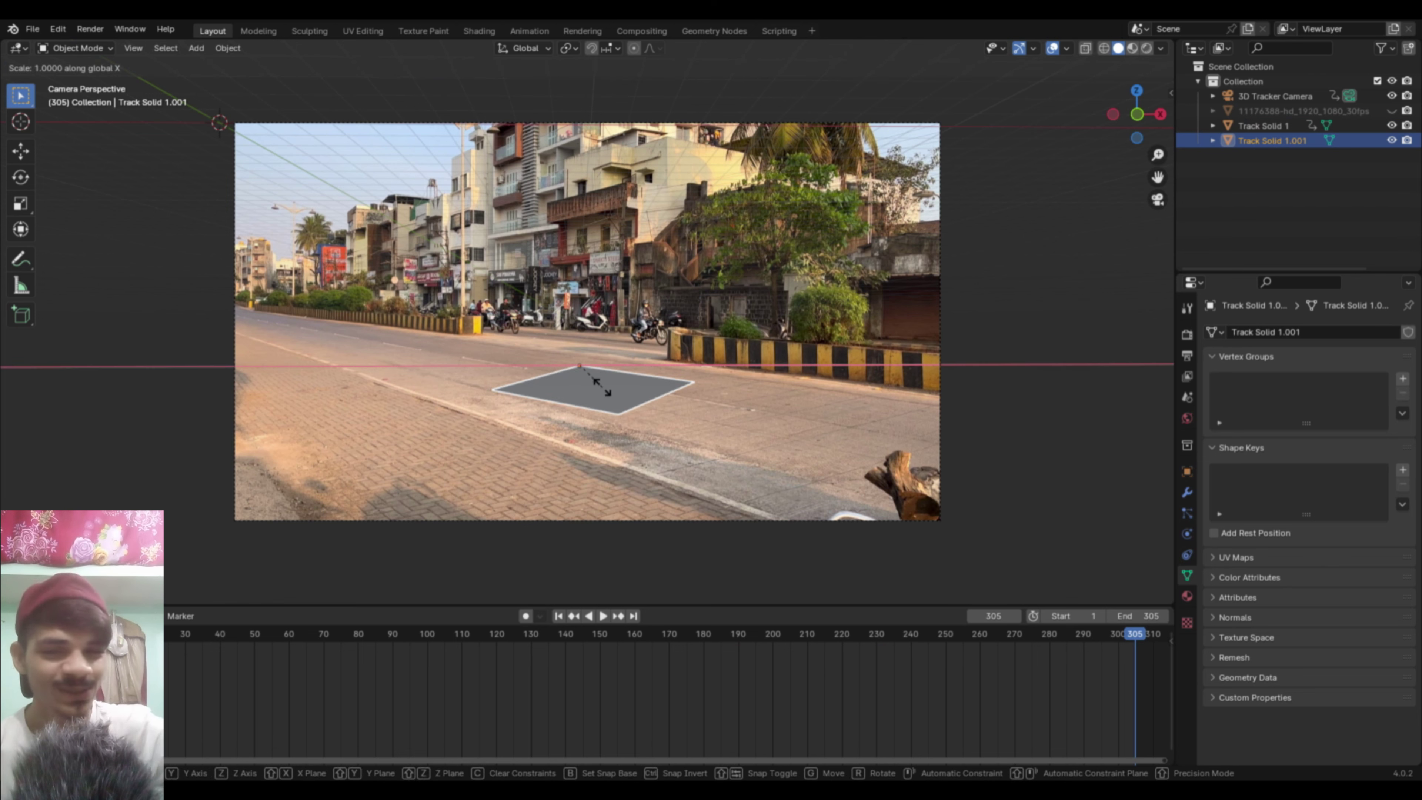
{"action": "key", "text": "x"}
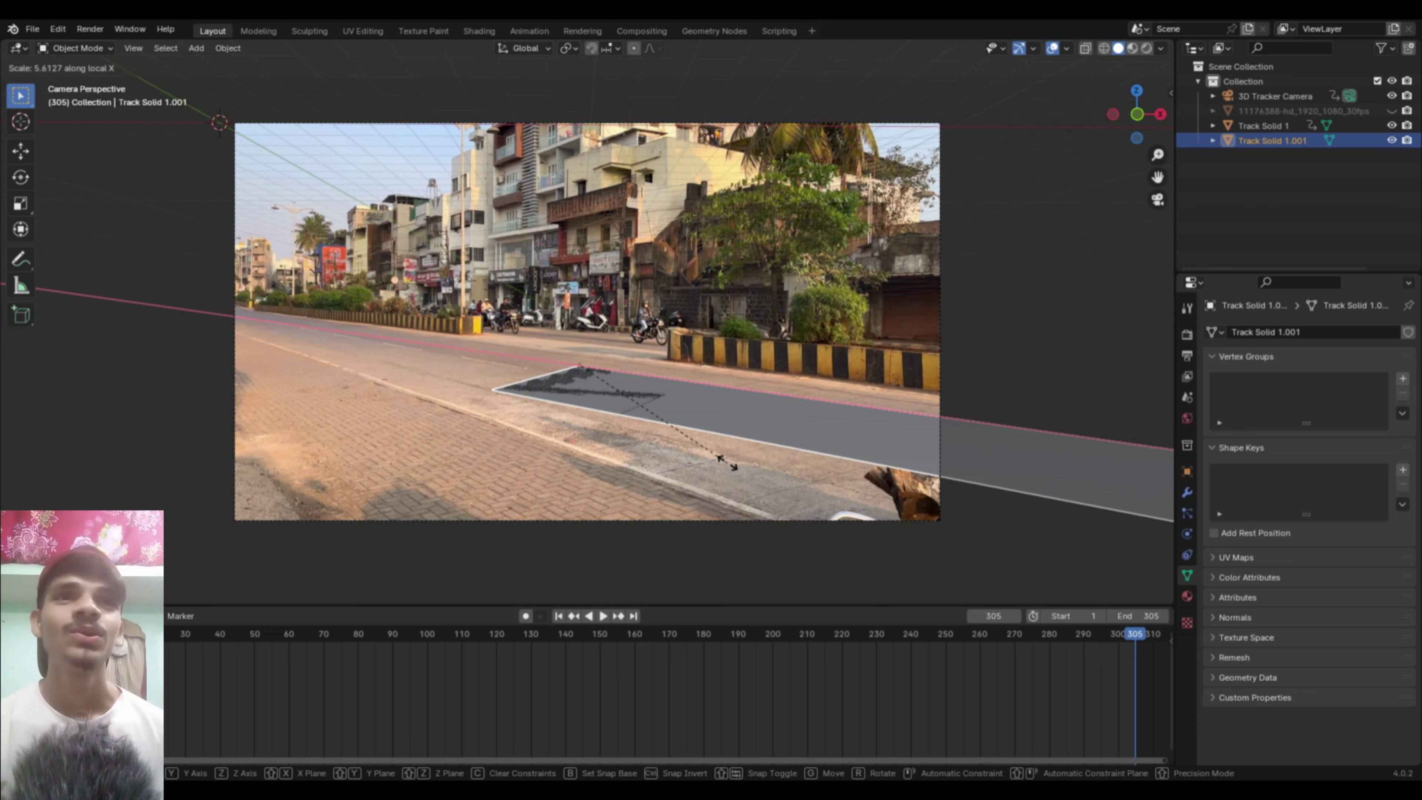
{"action": "key", "text": "g"}
{"action": "key", "text": "x"}
{"action": "key", "text": "x"}
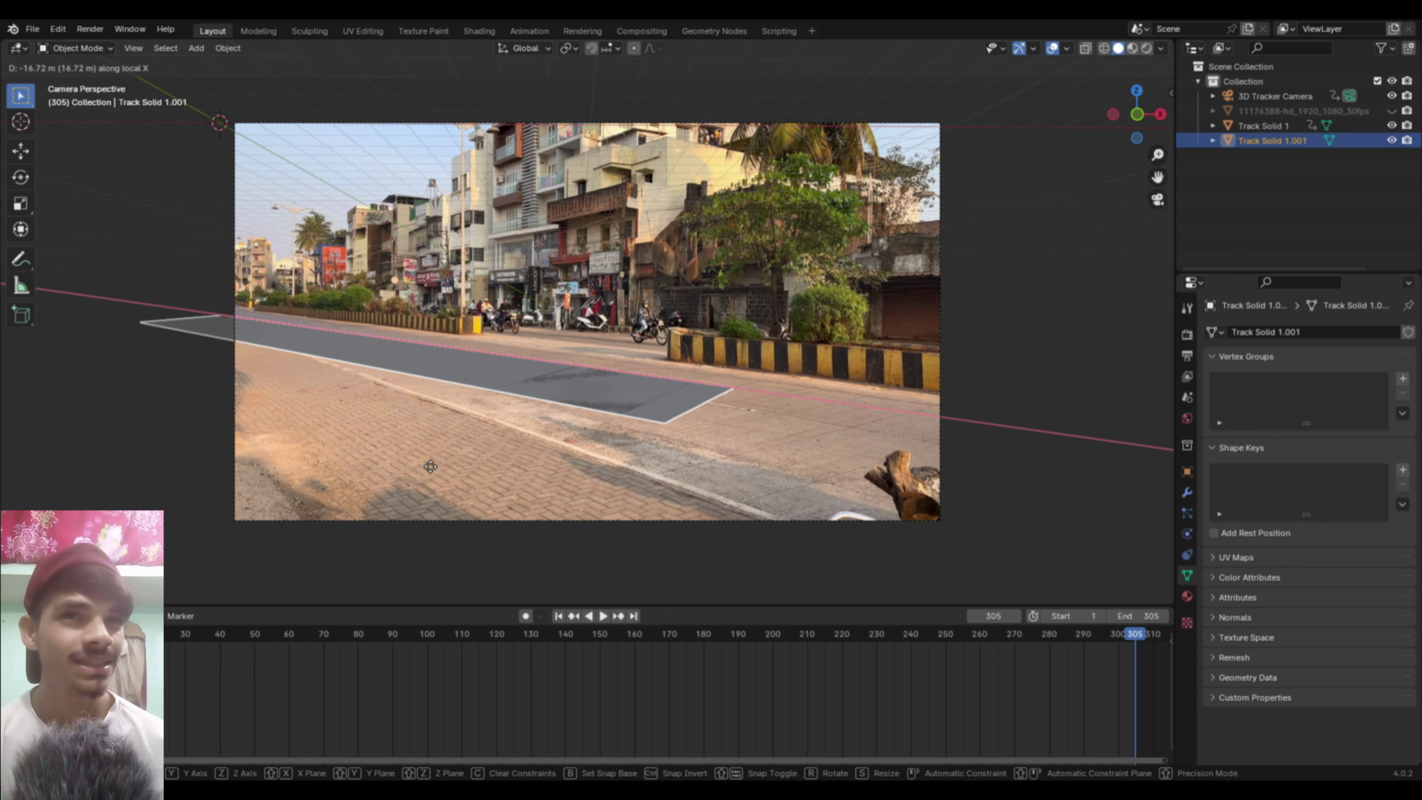
{"action": "key", "text": "s"}
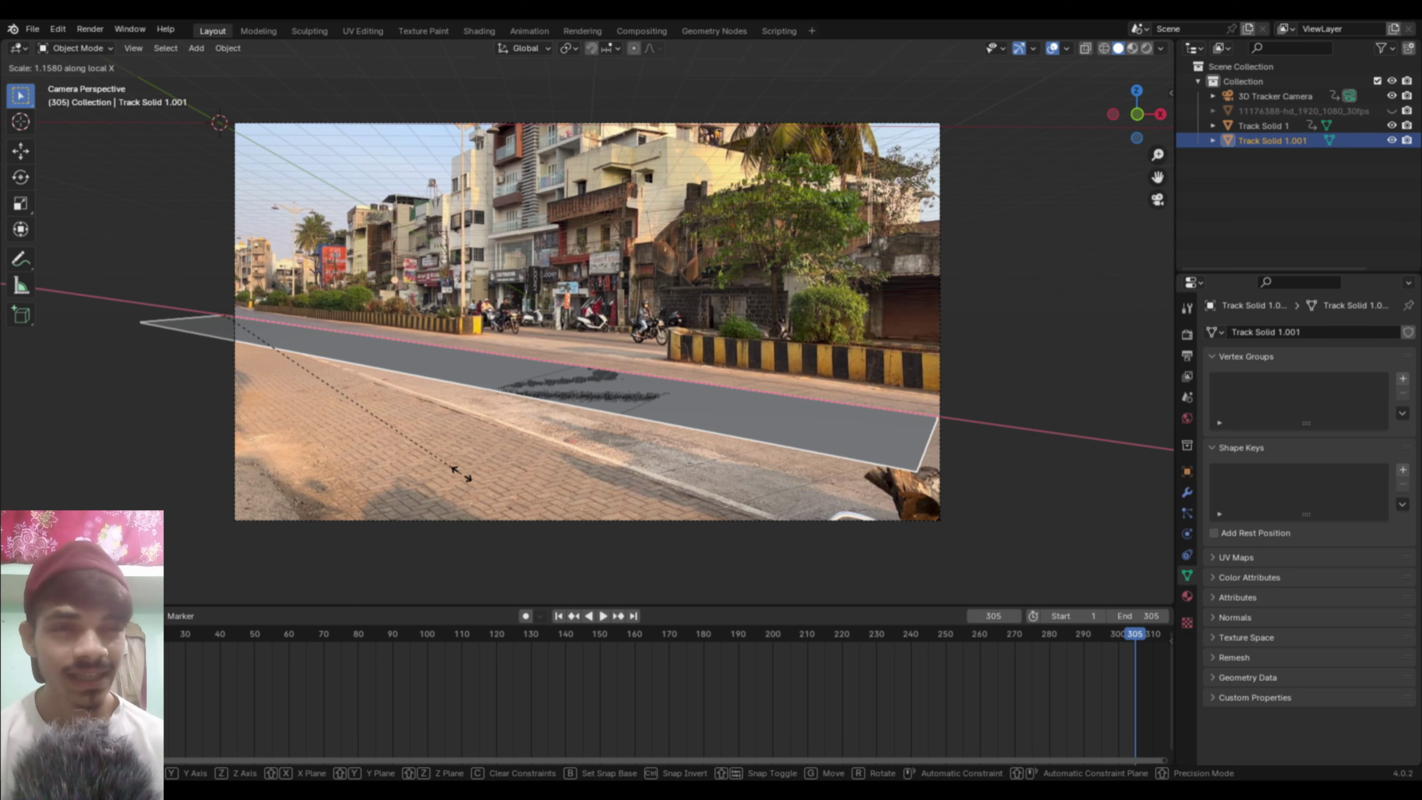
{"action": "left_click", "coordinate": [479, 486]}
Step: Widen the plane by scaling it along its local Z axis
{"action": "key", "text": "s"}
{"action": "key", "text": "x"}
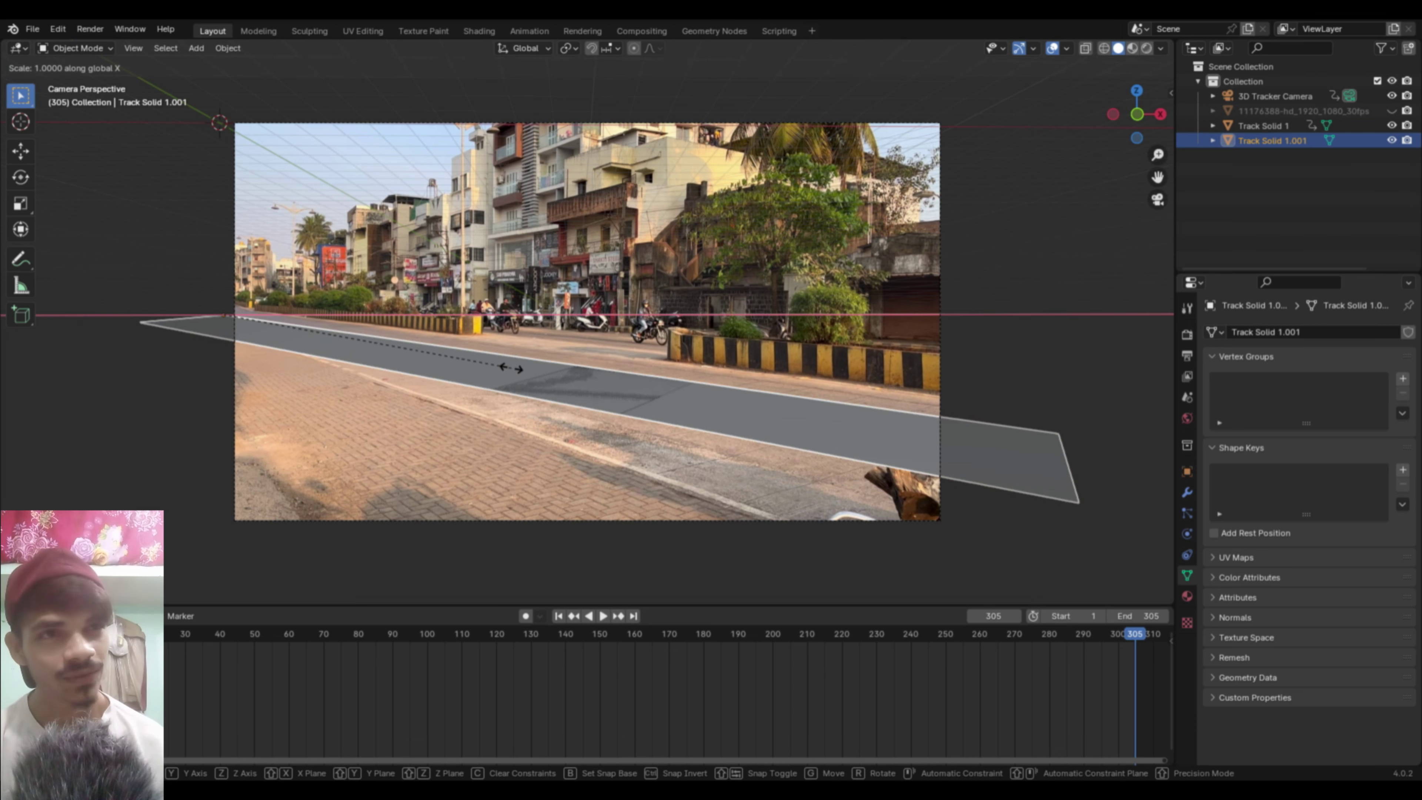
{"action": "key", "text": "x"}
{"action": "key", "text": "y"}
{"action": "key", "text": "y"}
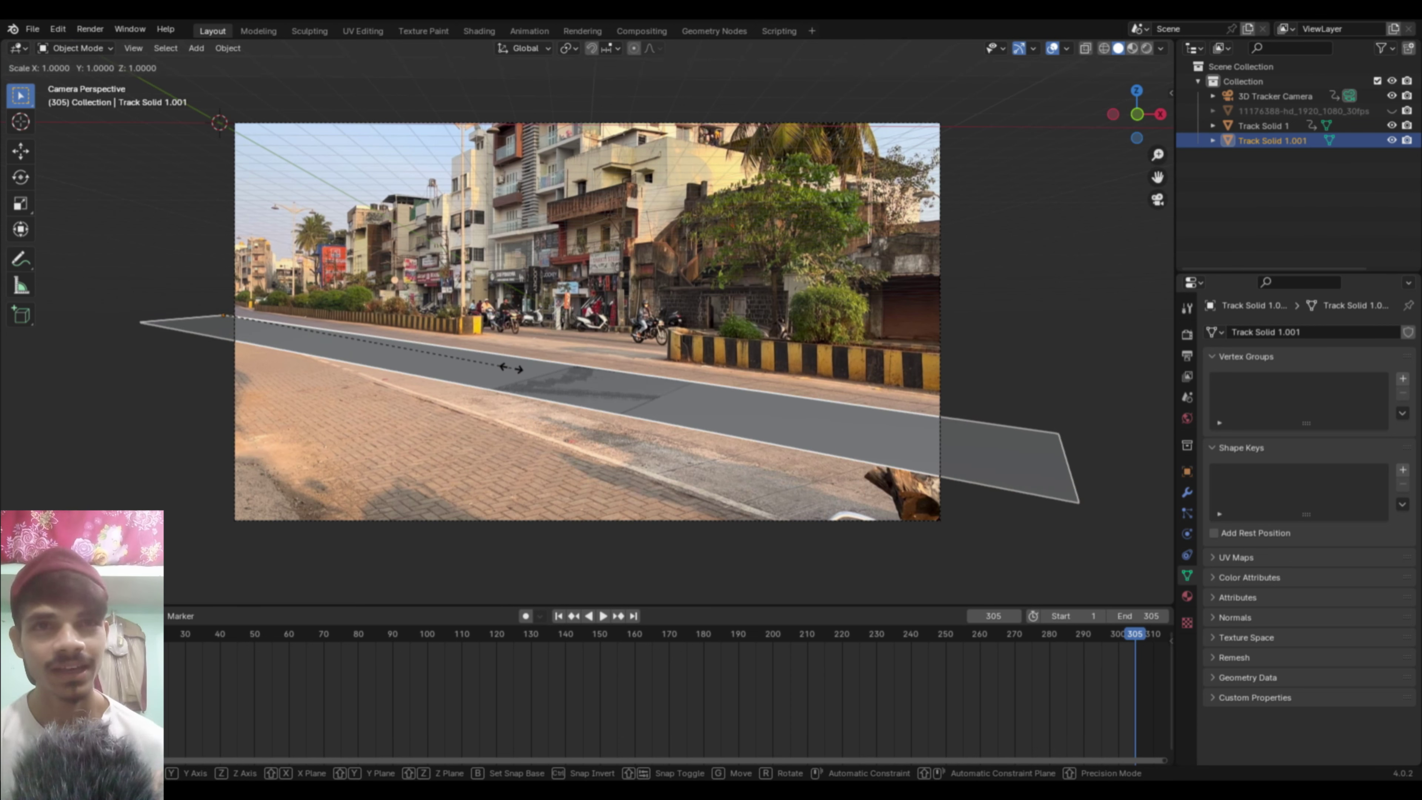
{"action": "key", "text": "y"}
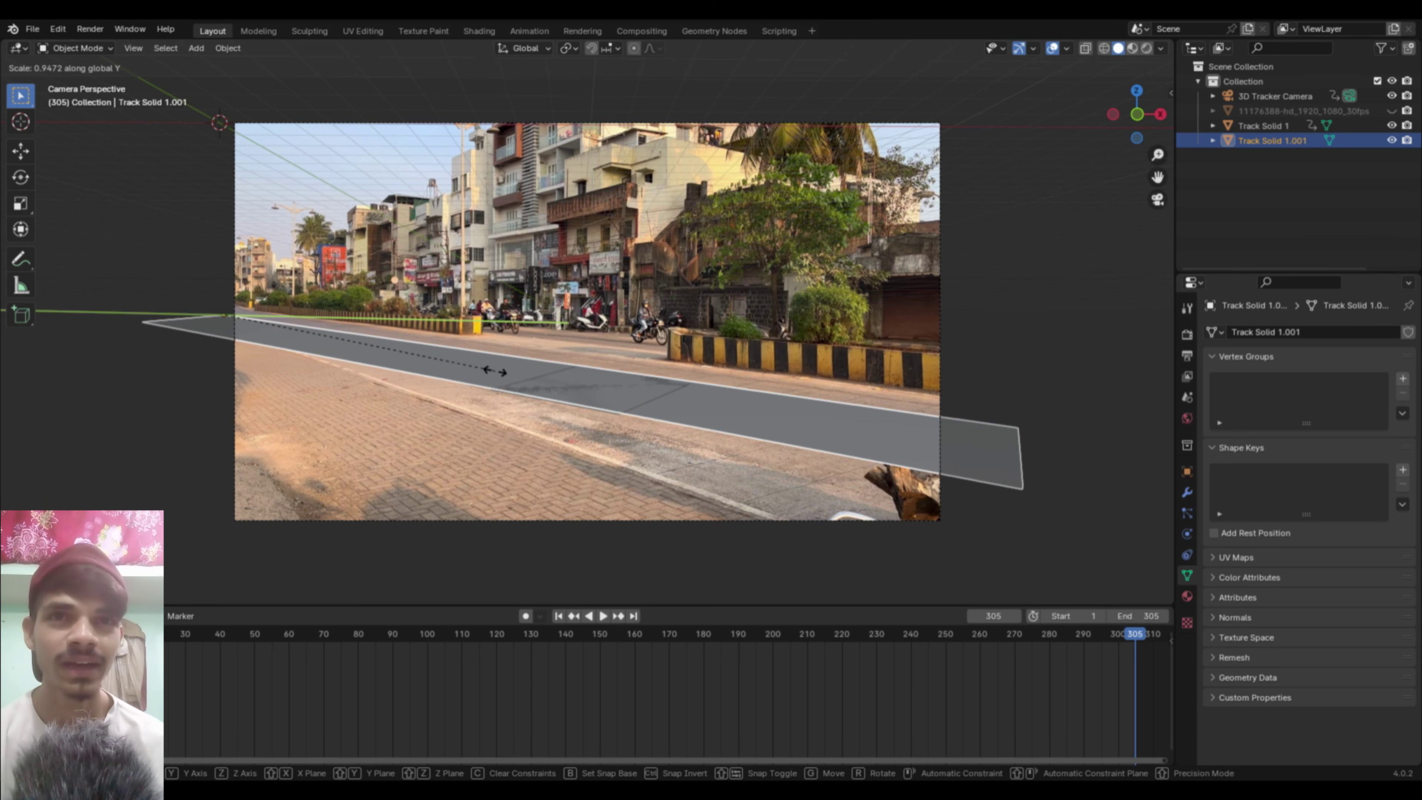
{"action": "key", "text": "z"}
{"action": "key", "text": "z"}
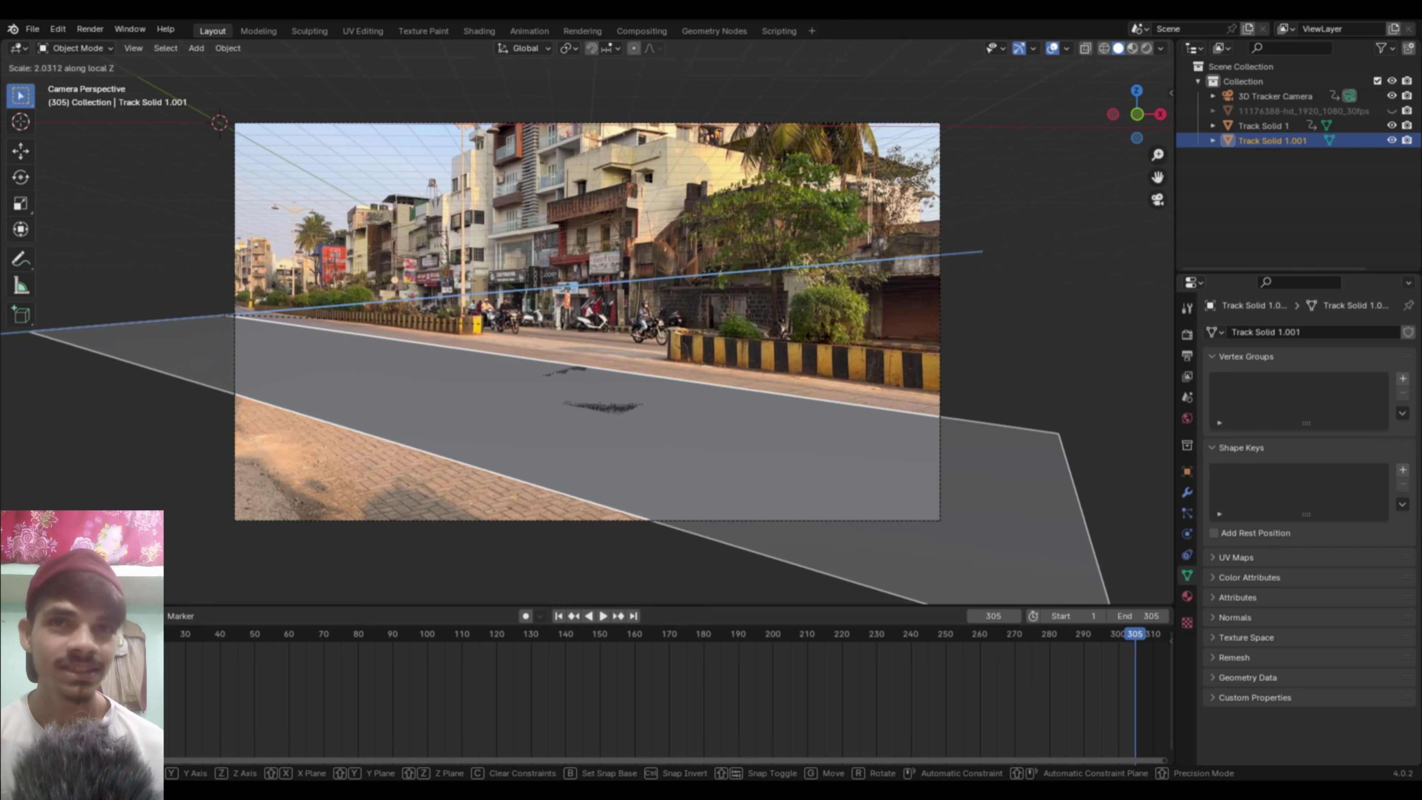
{"action": "left_click", "coordinate": [1027, 327]}
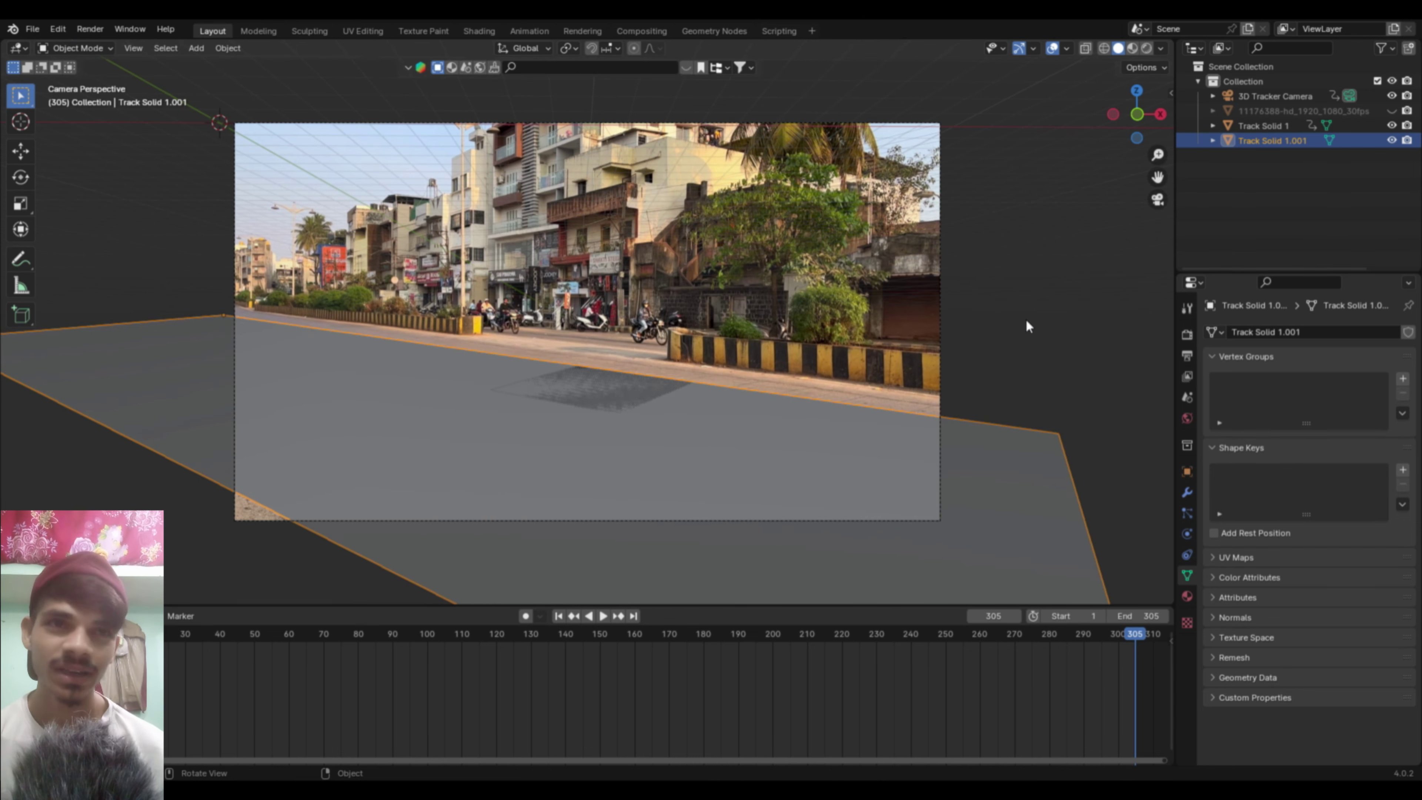
Step: Move the plane along local Z and enlarge it about 1.74 times, reaching 9.187 × 4.777
{"action": "key", "text": "g"}
{"action": "key", "text": "z"}
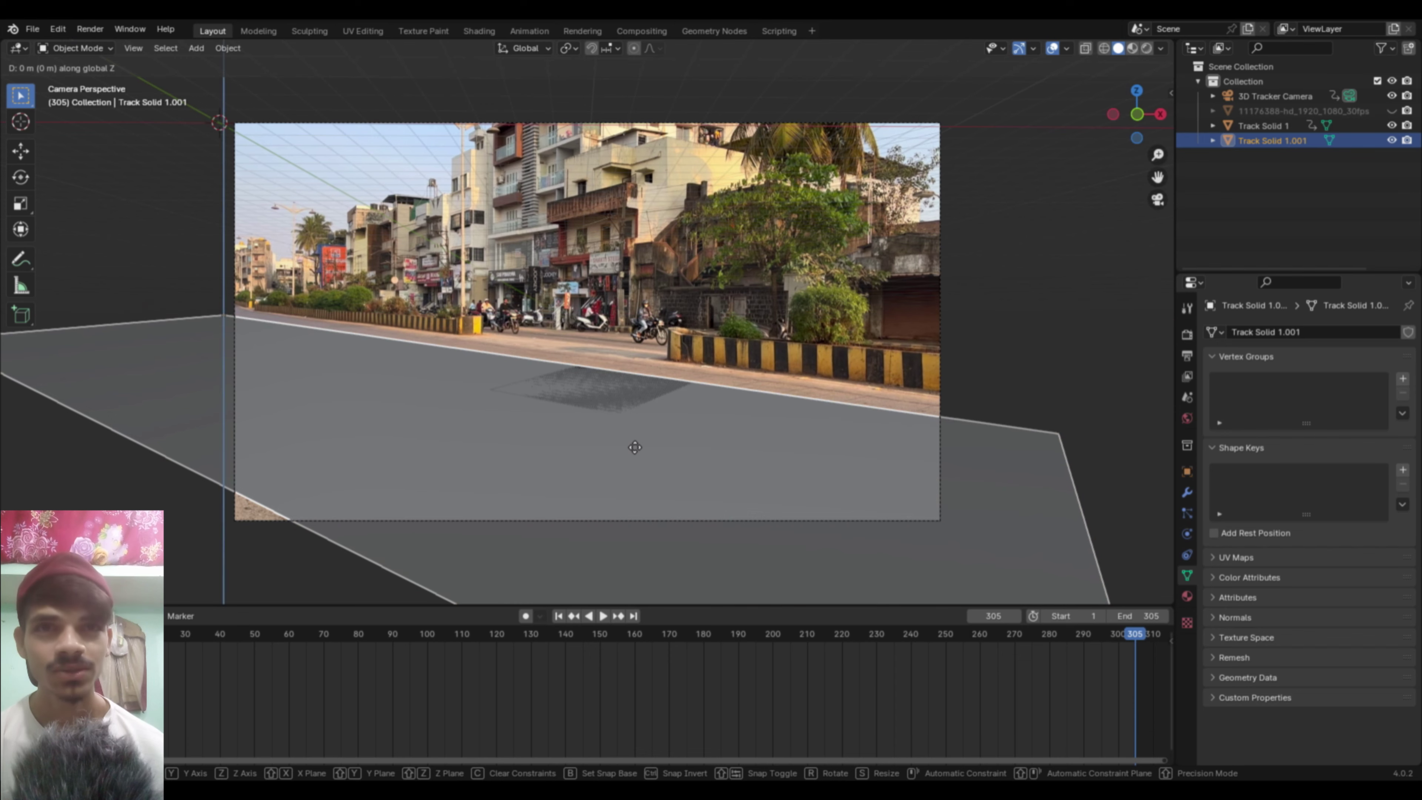
{"action": "key", "text": "z"}
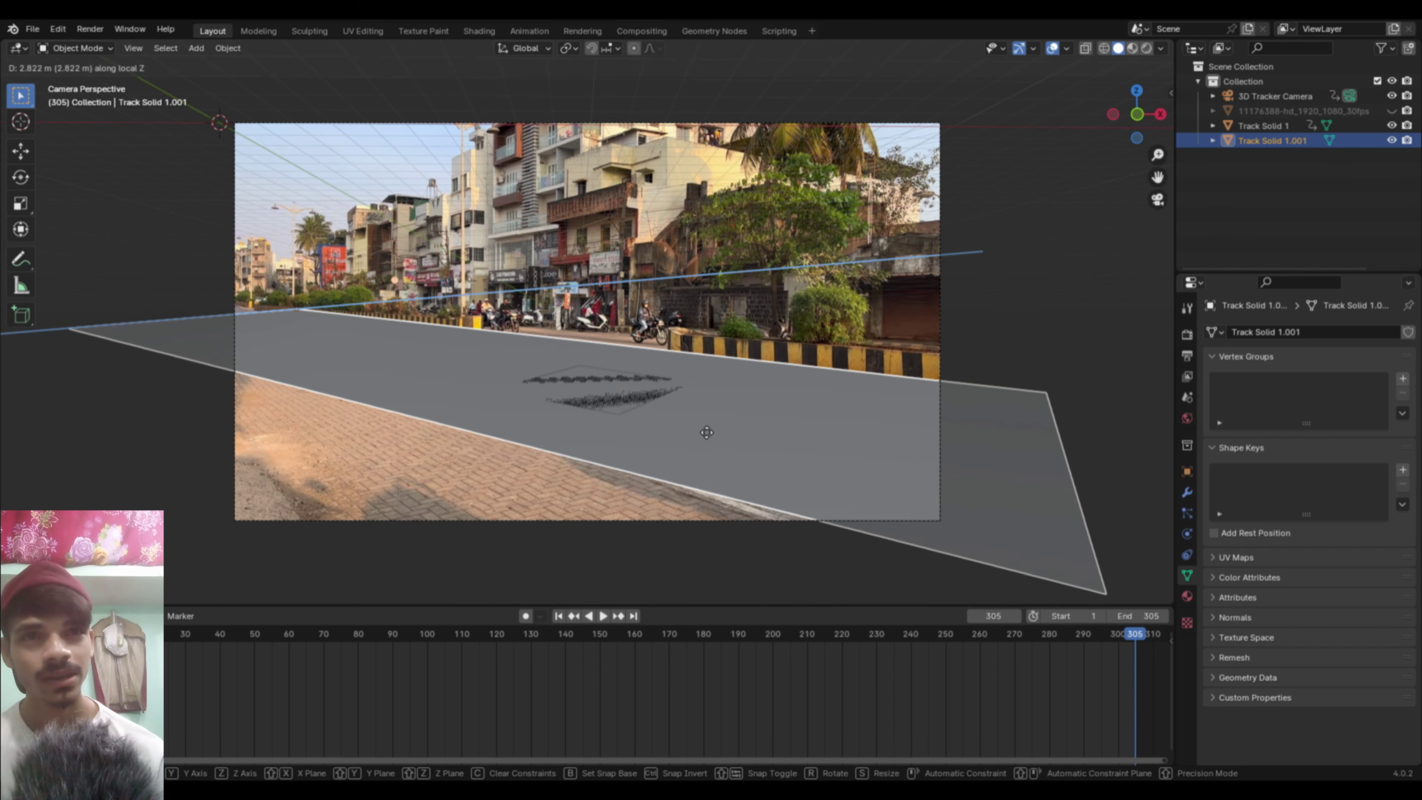
{"action": "left_click", "coordinate": [742, 416]}
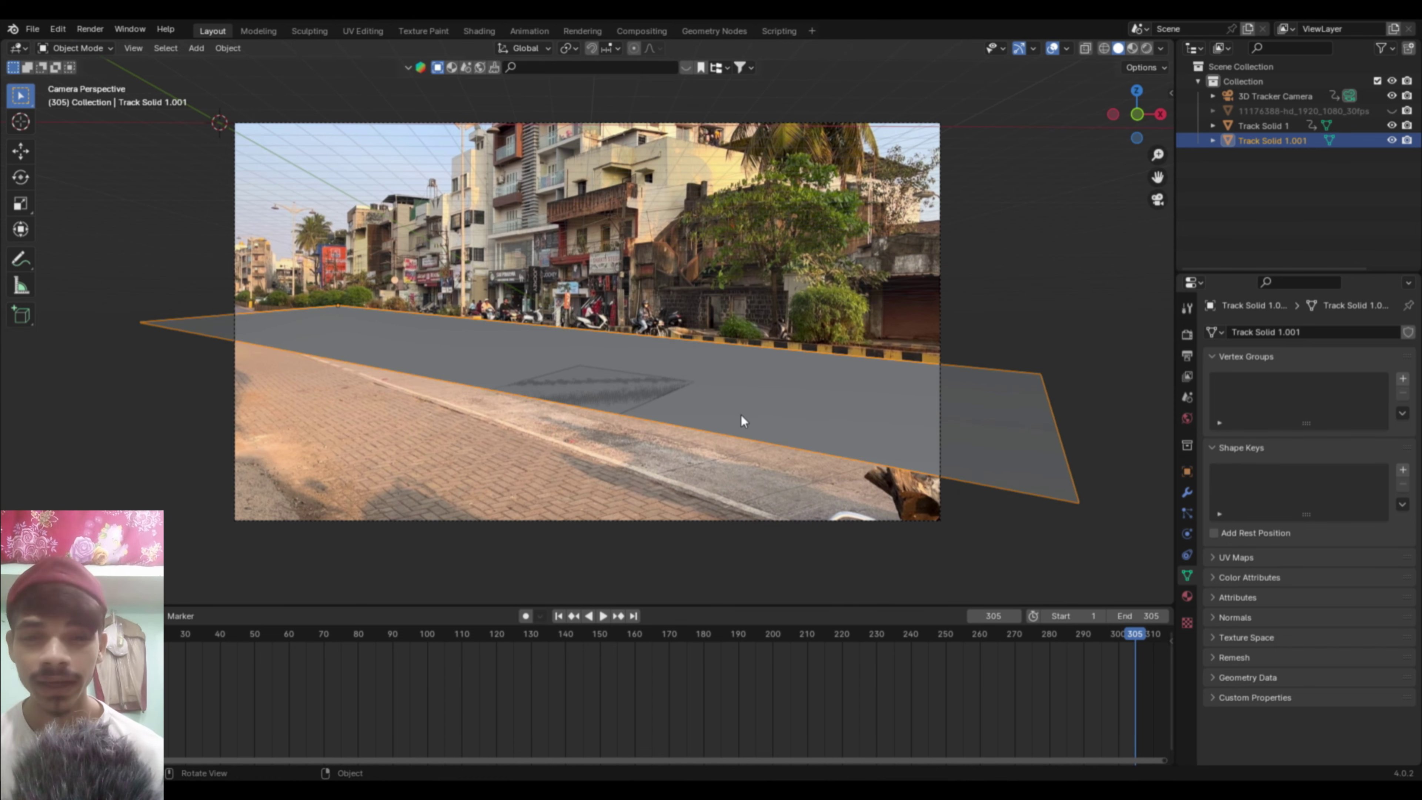
{"action": "key", "text": "s"}
{"action": "key", "text": "z"}
{"action": "key", "text": "z"}
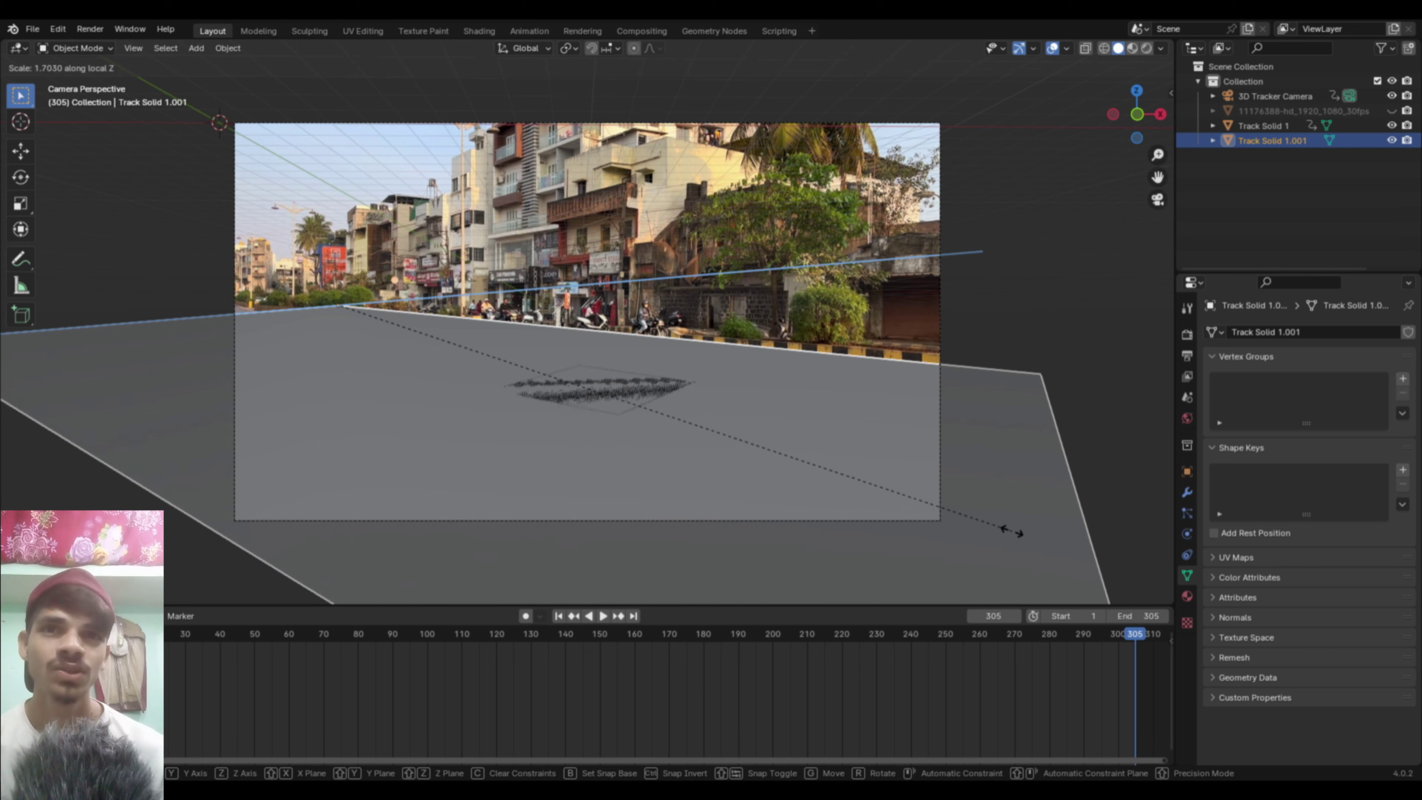
{"action": "left_click", "coordinate": [1030, 527]}
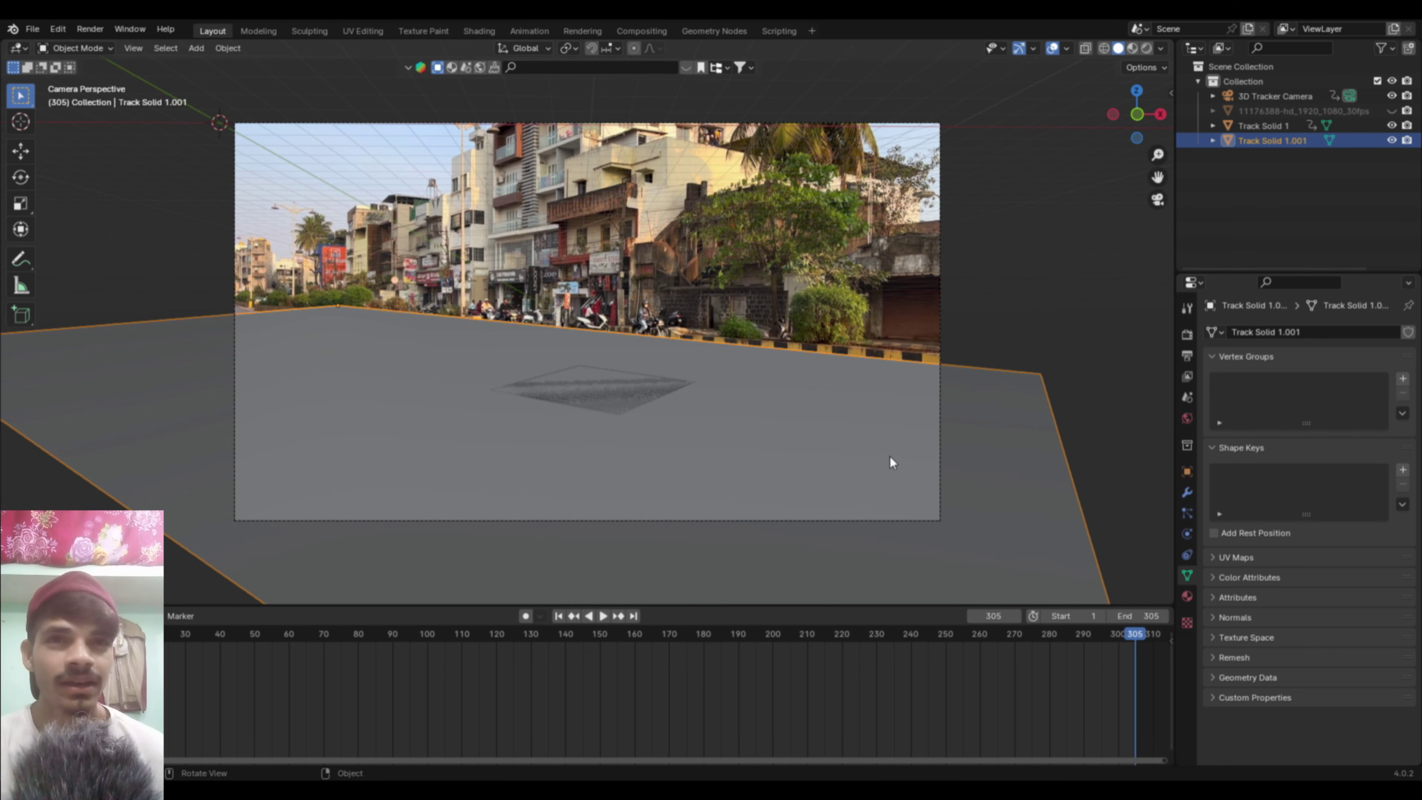
{"action": "left_click", "coordinate": [1187, 472]}
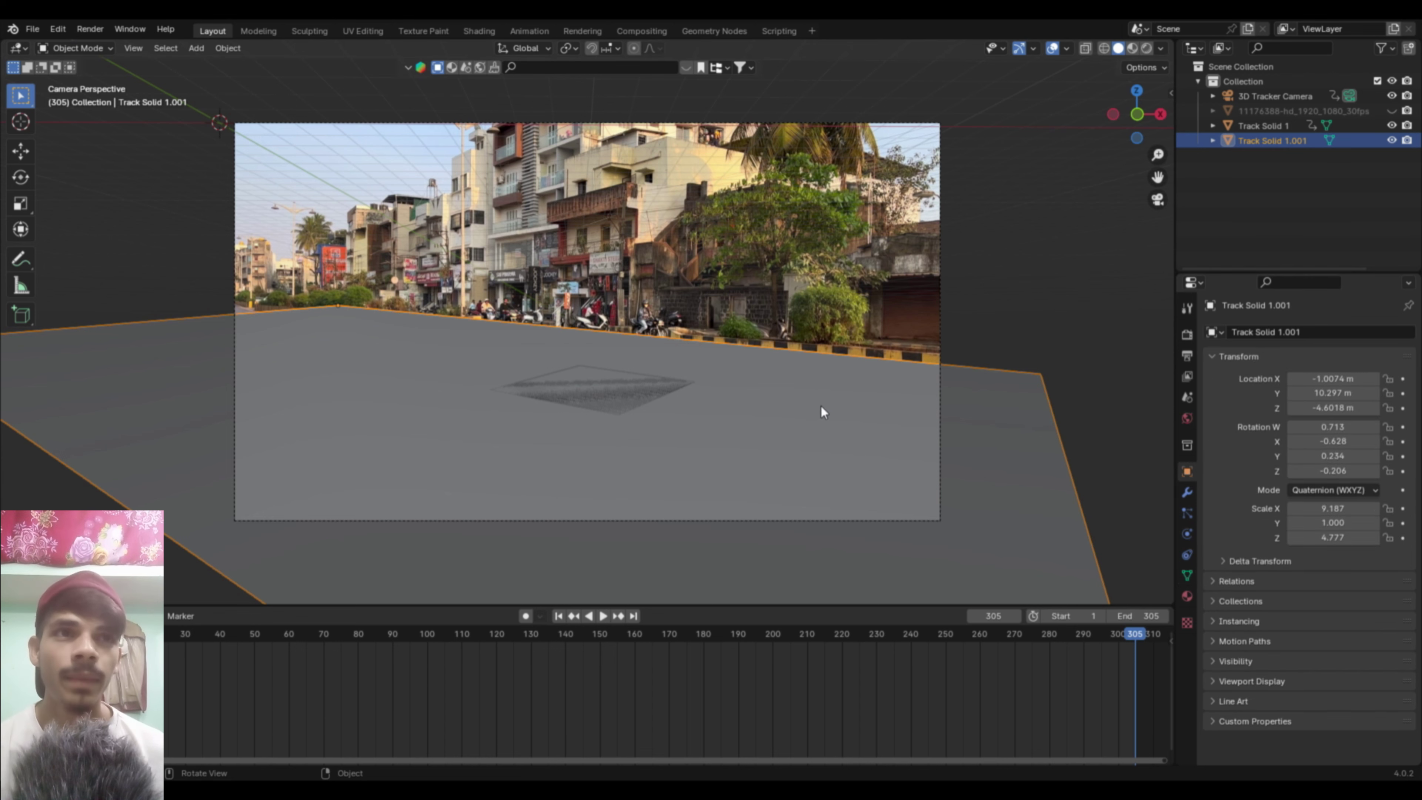
Step: Leave camera view, deselect the plane and paste the copied car rig with Ctrl+V
{"action": "mouse_move", "coordinate": [740, 399]}
{"action": "middle_mouse_down"}
{"action": "mouse_move", "coordinate": [708, 413]}
{"action": "mouse_move", "coordinate": [734, 395]}
{"action": "mouse_move", "coordinate": [675, 345]}
{"action": "mouse_move", "coordinate": [769, 374]}
{"action": "mouse_move", "coordinate": [587, 397]}
{"action": "mouse_move", "coordinate": [781, 336]}
{"action": "mouse_move", "coordinate": [739, 365]}
{"action": "mouse_move", "coordinate": [570, 415]}
{"action": "mouse_move", "coordinate": [947, 343]}
{"action": "middle_mouse_up"}
{"action": "scroll", "coordinate": [734, 388], "scroll_direction": "down", "scroll_amount": 5}
{"action": "left_click", "coordinate": [780, 330]}
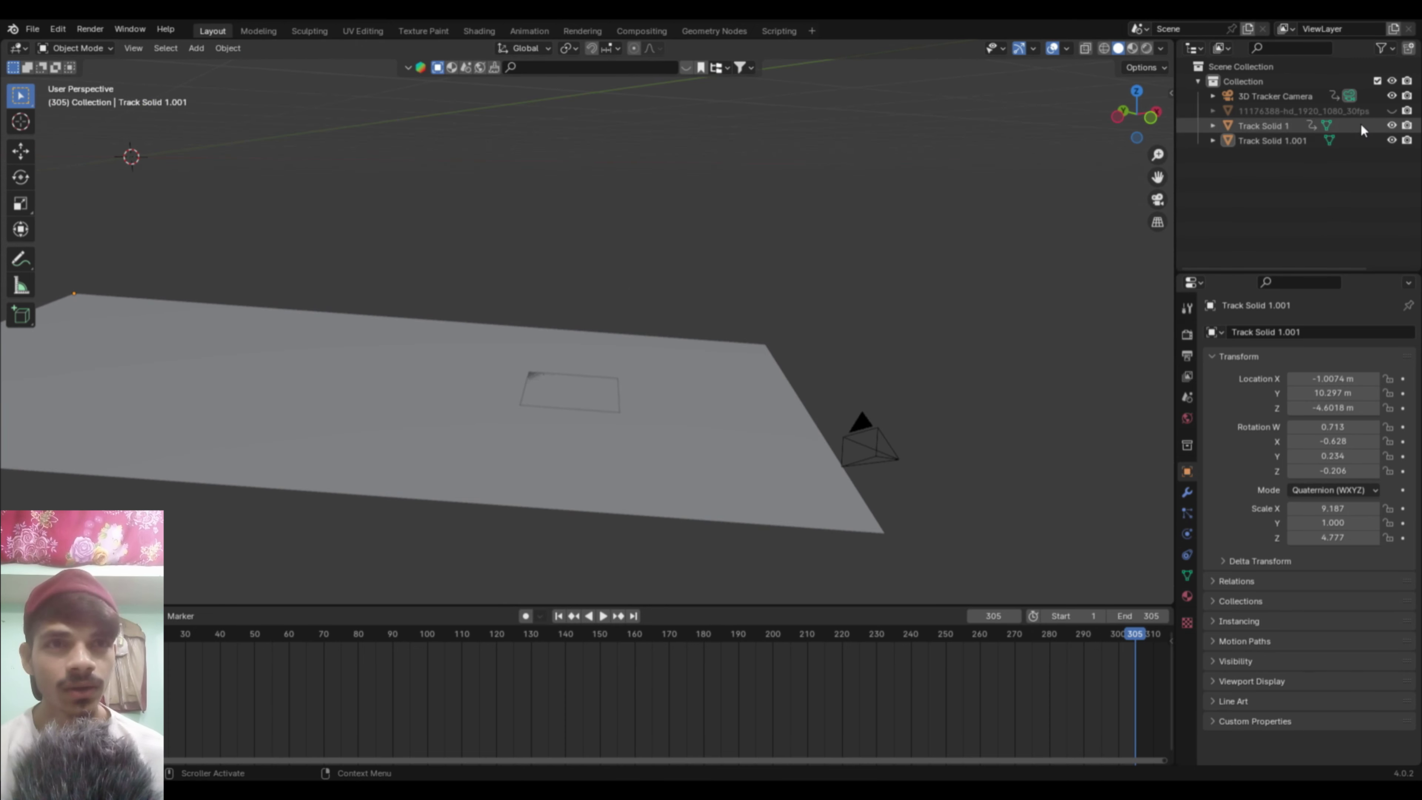
{"action": "middle_click_drag", "start_coordinate": [485, 343], "coordinate": [568, 384], "text": "shift"}
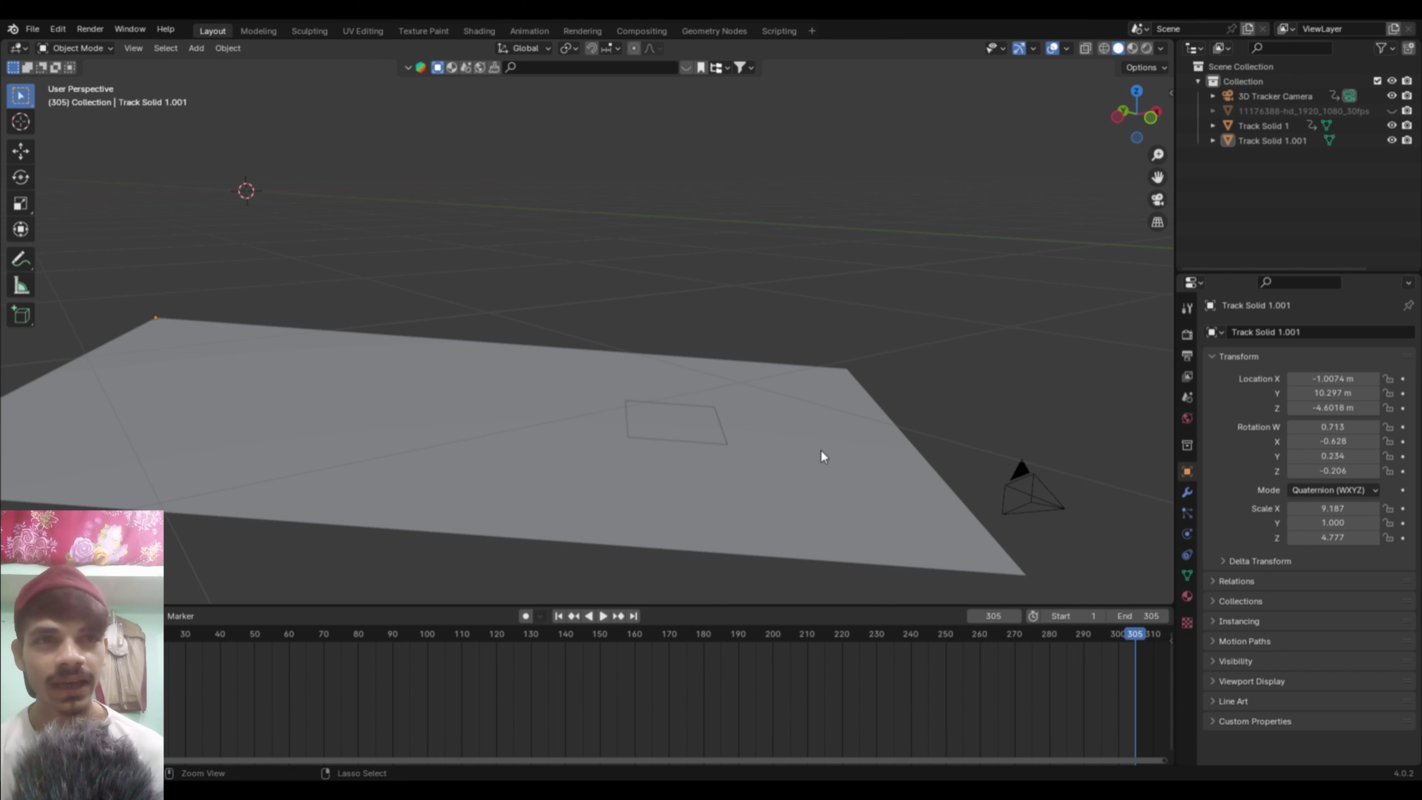
{"action": "key", "text": "ctrl+v"}
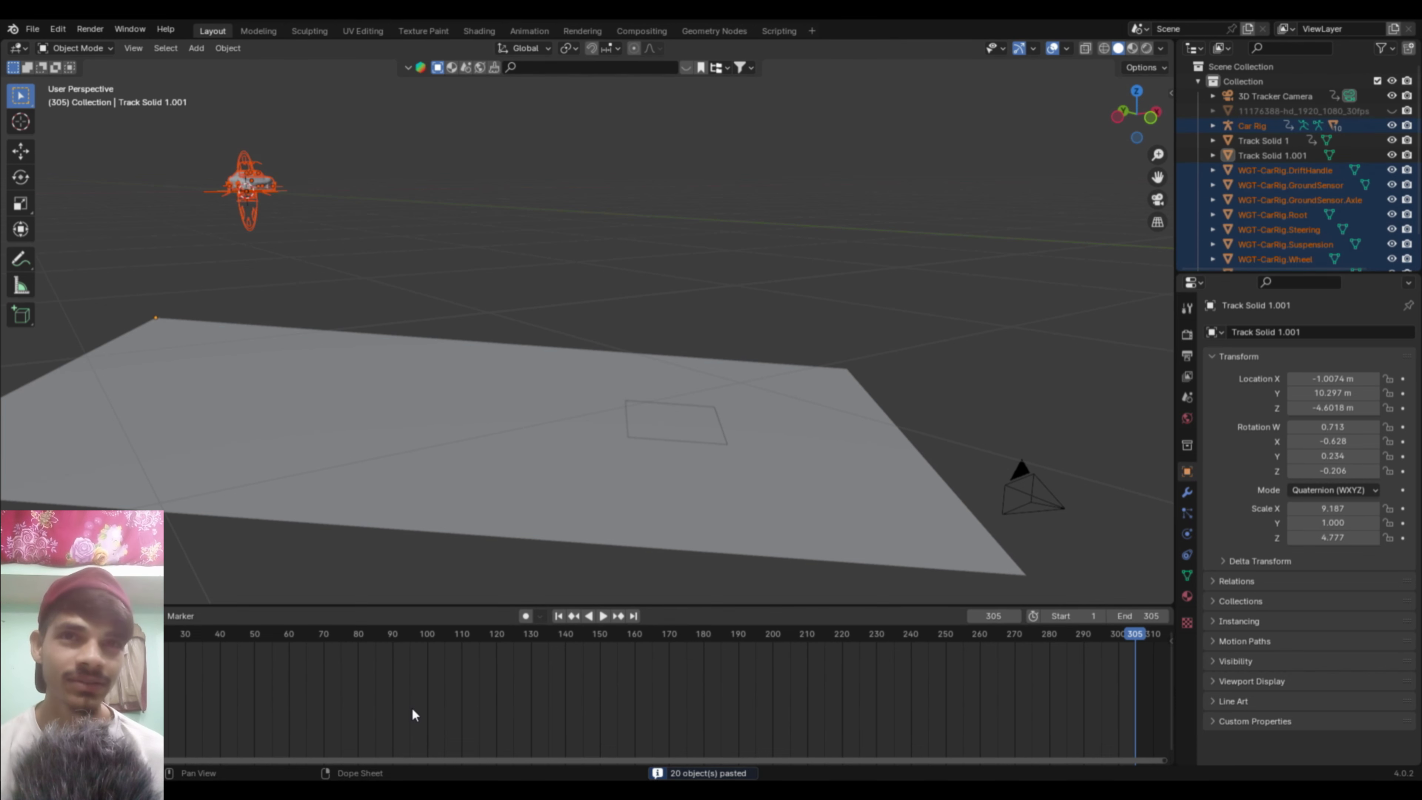
Step: In local view, shift the Car Rig to Y -2.9334 m and delete the leftover WGT widget objects
{"action": "key", "text": "KP_Divide"}
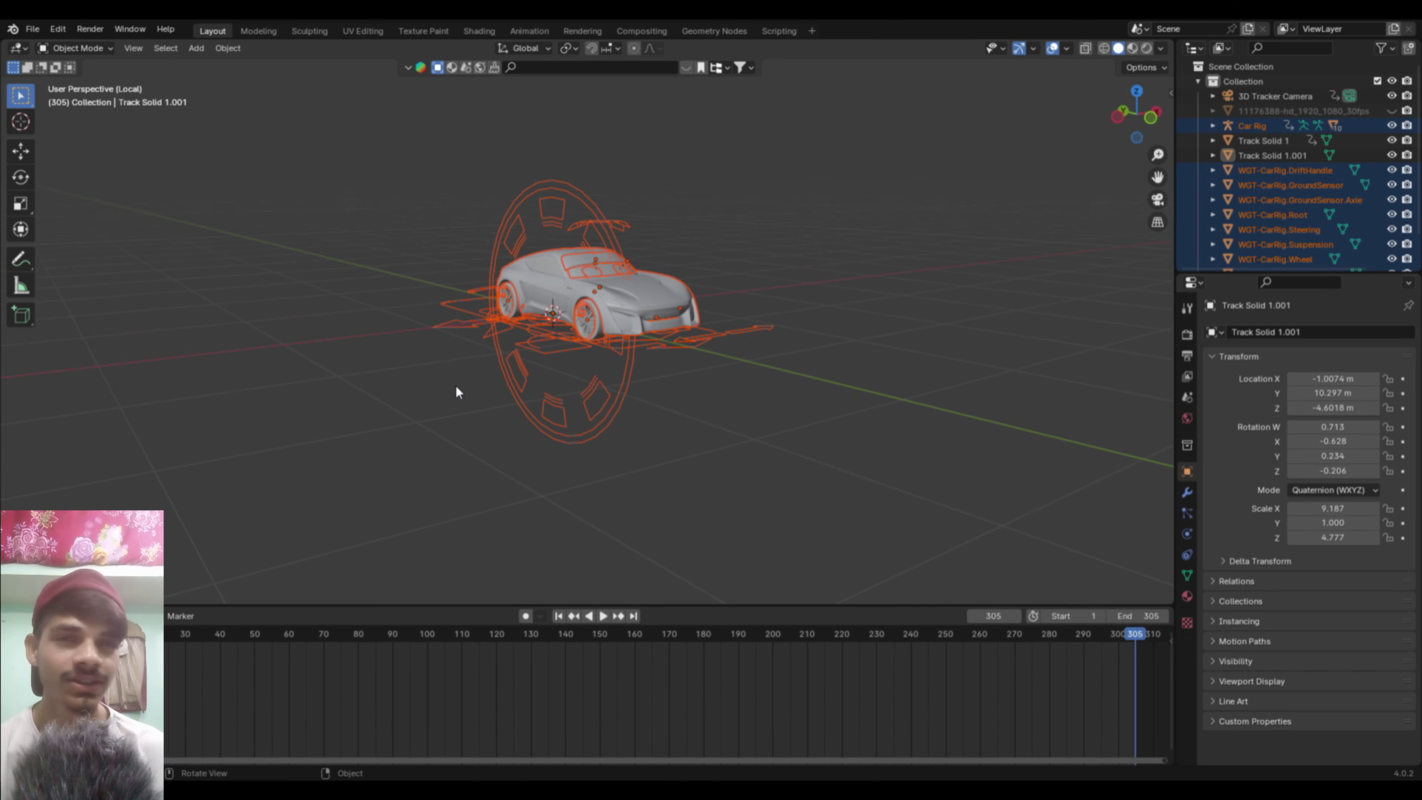
{"action": "left_click", "coordinate": [700, 340]}
{"action": "middle_click_drag", "start_coordinate": [700, 340], "coordinate": [674, 392]}
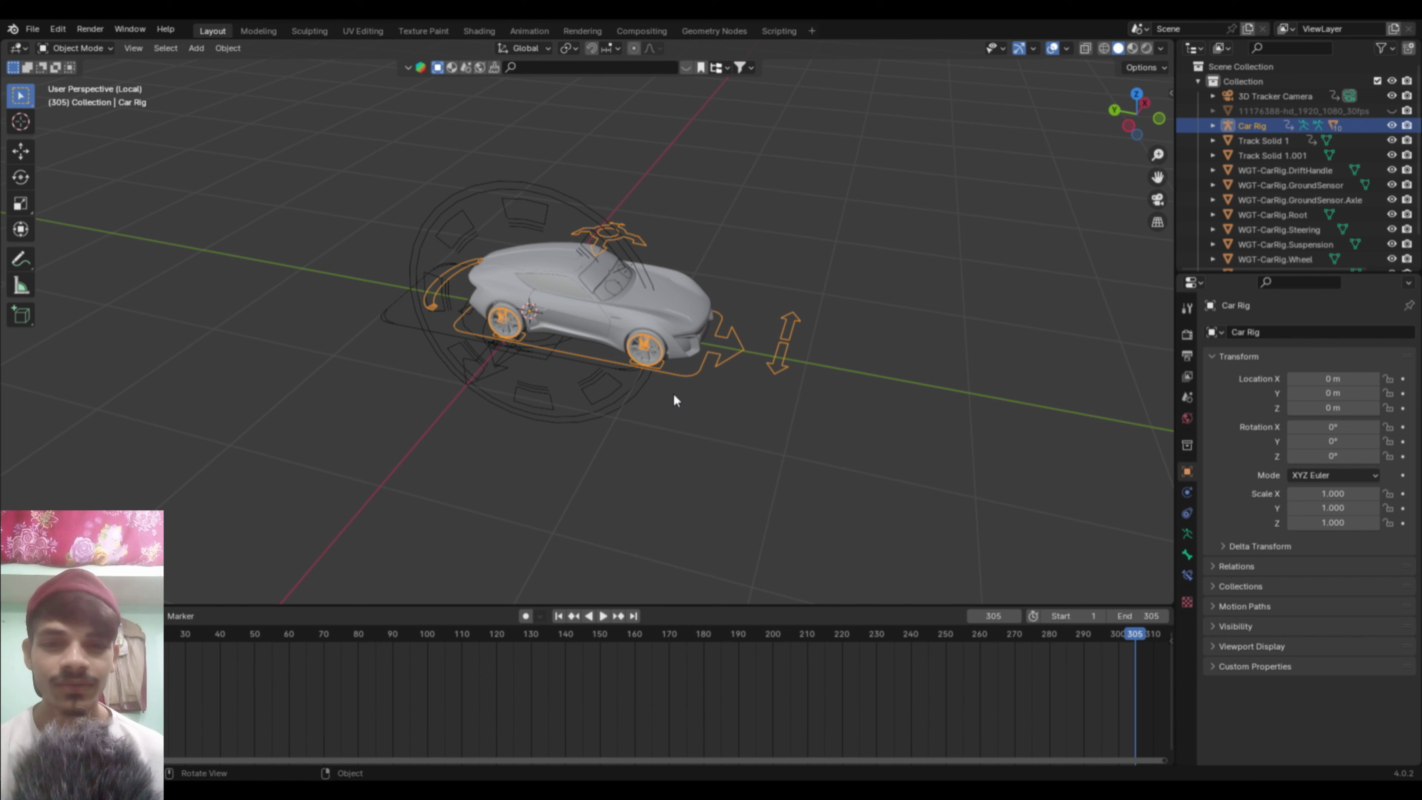
{"action": "key", "text": "g"}
{"action": "key", "text": "y"}
{"action": "left_click", "coordinate": [642, 308]}
{"action": "mouse_move", "coordinate": [352, 167]}
{"action": "left_mouse_down"}
{"action": "mouse_move", "coordinate": [708, 507]}
{"action": "mouse_move", "coordinate": [703, 447]}
{"action": "left_mouse_up"}
{"action": "key", "text": "Delete"}
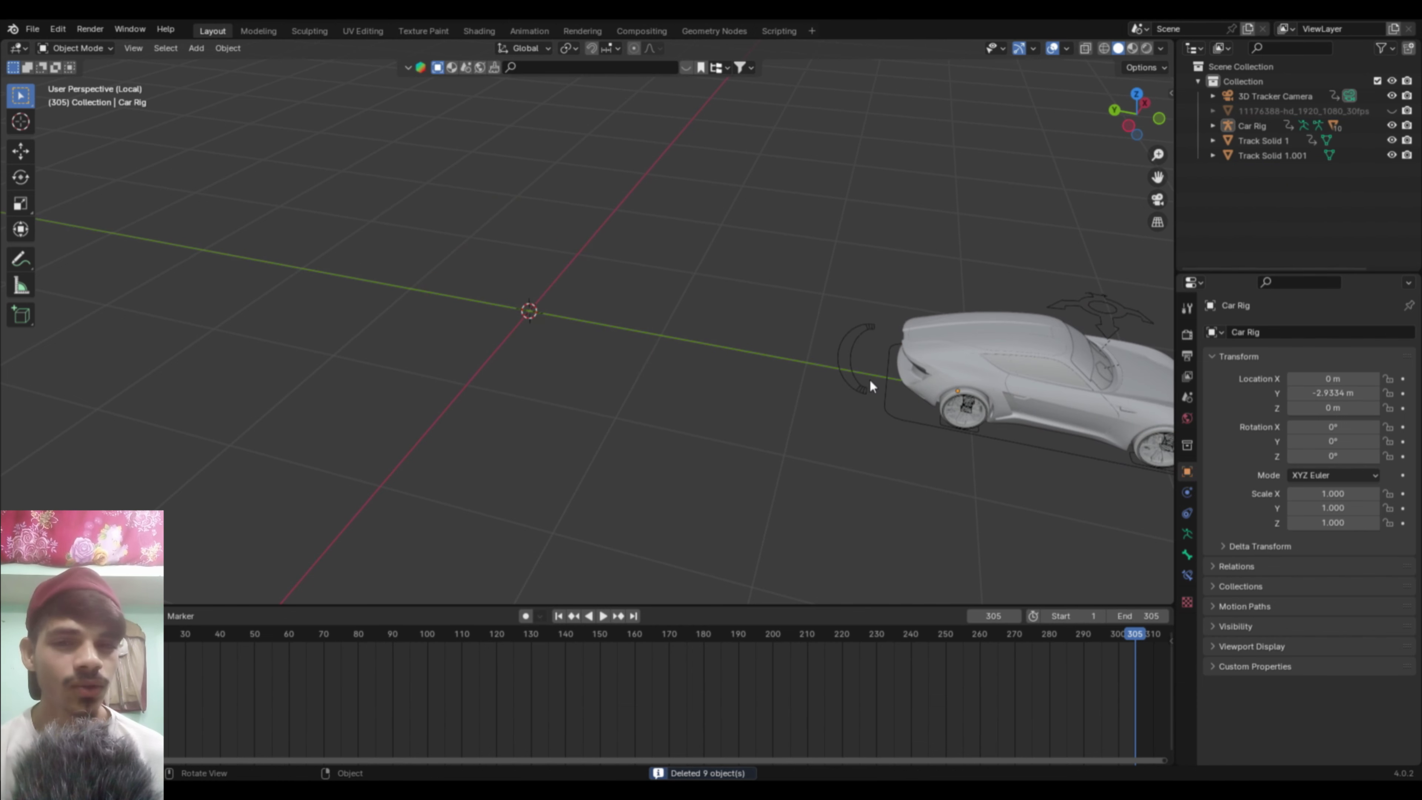
Step: Return to the full scene, reset the Car Rig to the world origin, and view from top
{"action": "left_click", "coordinate": [869, 380]}
{"action": "key", "text": "KP_Divide"}
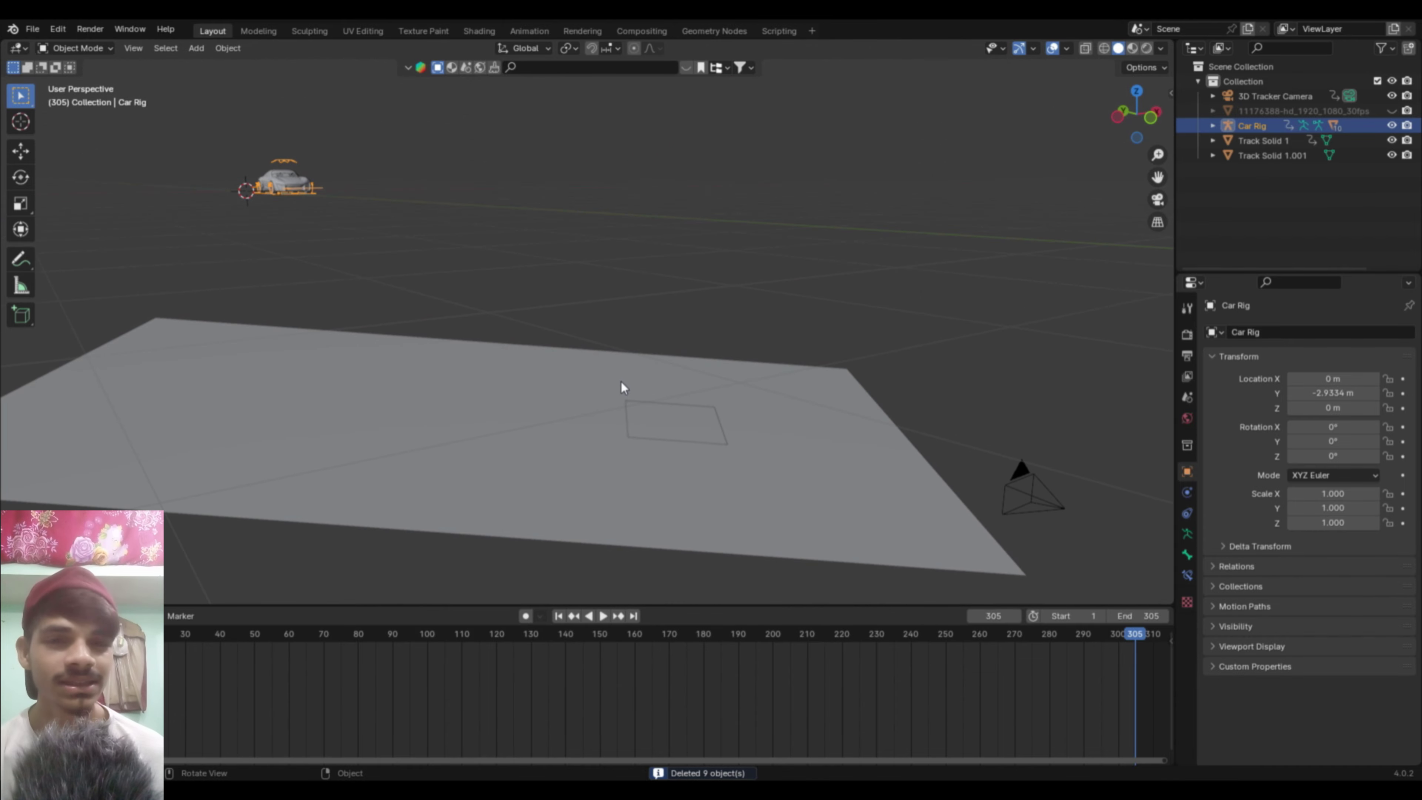
{"action": "left_click", "coordinate": [513, 417]}
{"action": "mouse_move", "coordinate": [512, 417]}
{"action": "middle_mouse_down"}
{"action": "mouse_move", "coordinate": [626, 428]}
{"action": "mouse_move", "coordinate": [603, 427]}
{"action": "middle_mouse_up"}
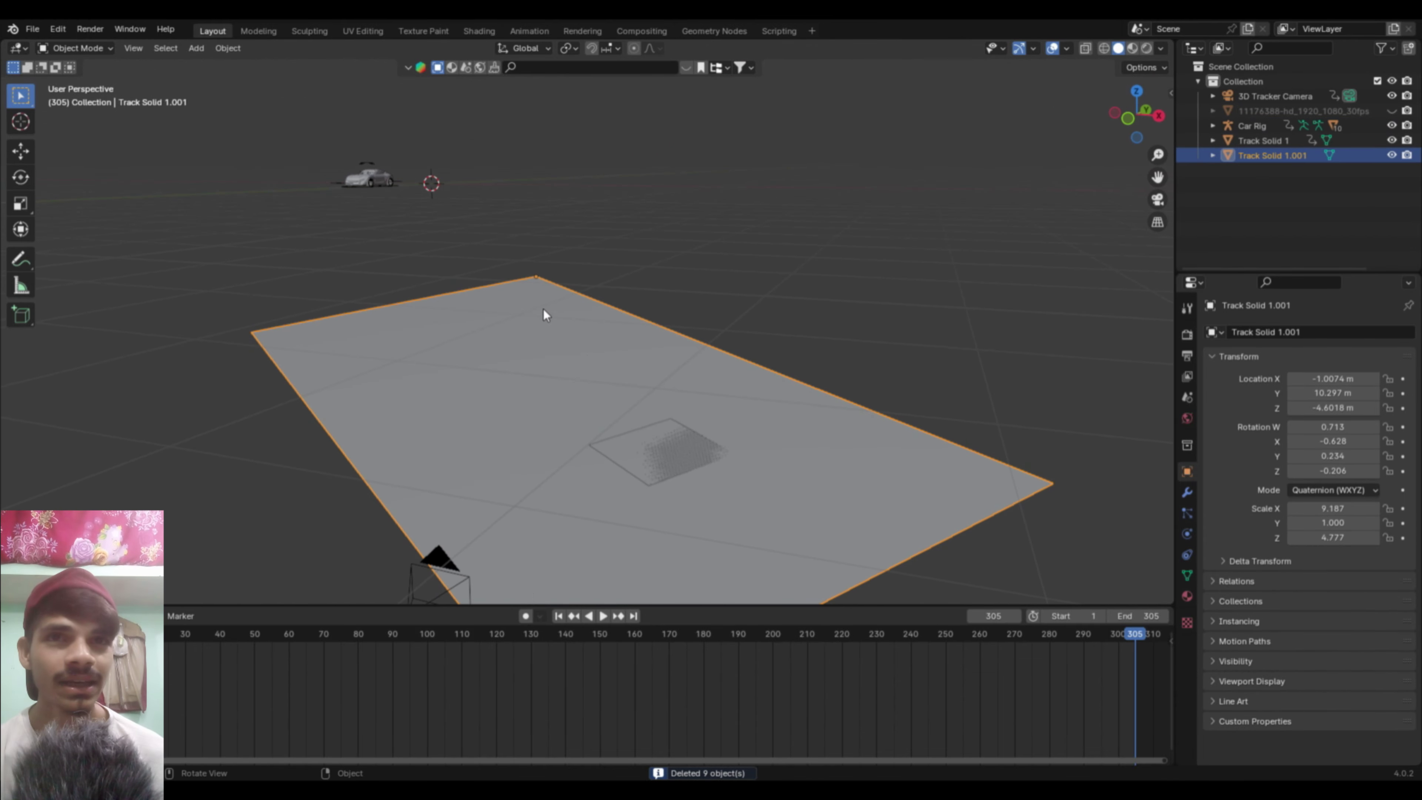
{"action": "middle_click_drag", "start_coordinate": [543, 309], "coordinate": [533, 319]}
{"action": "left_click", "coordinate": [280, 287]}
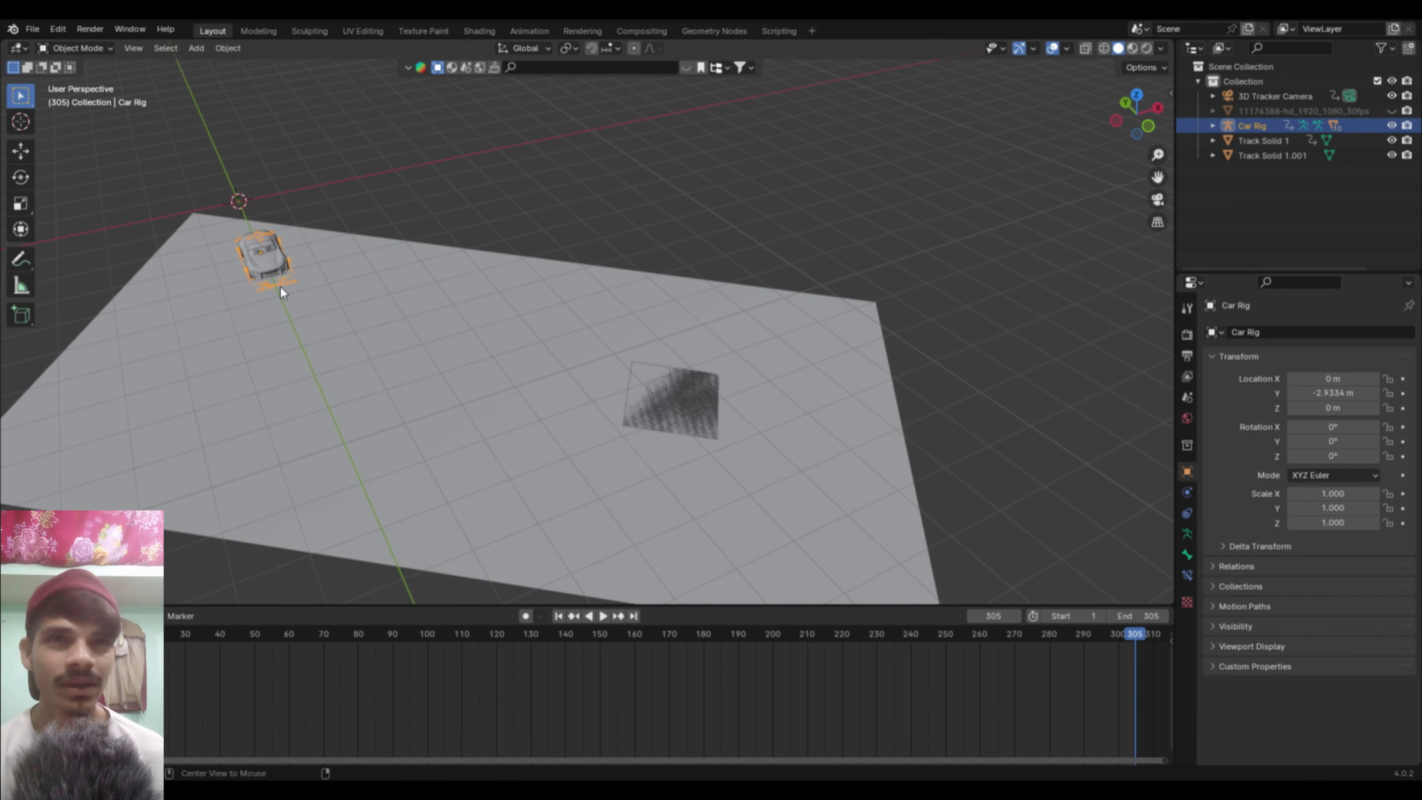
{"action": "key", "text": "alt+g"}
{"action": "key", "text": "KP_7"}
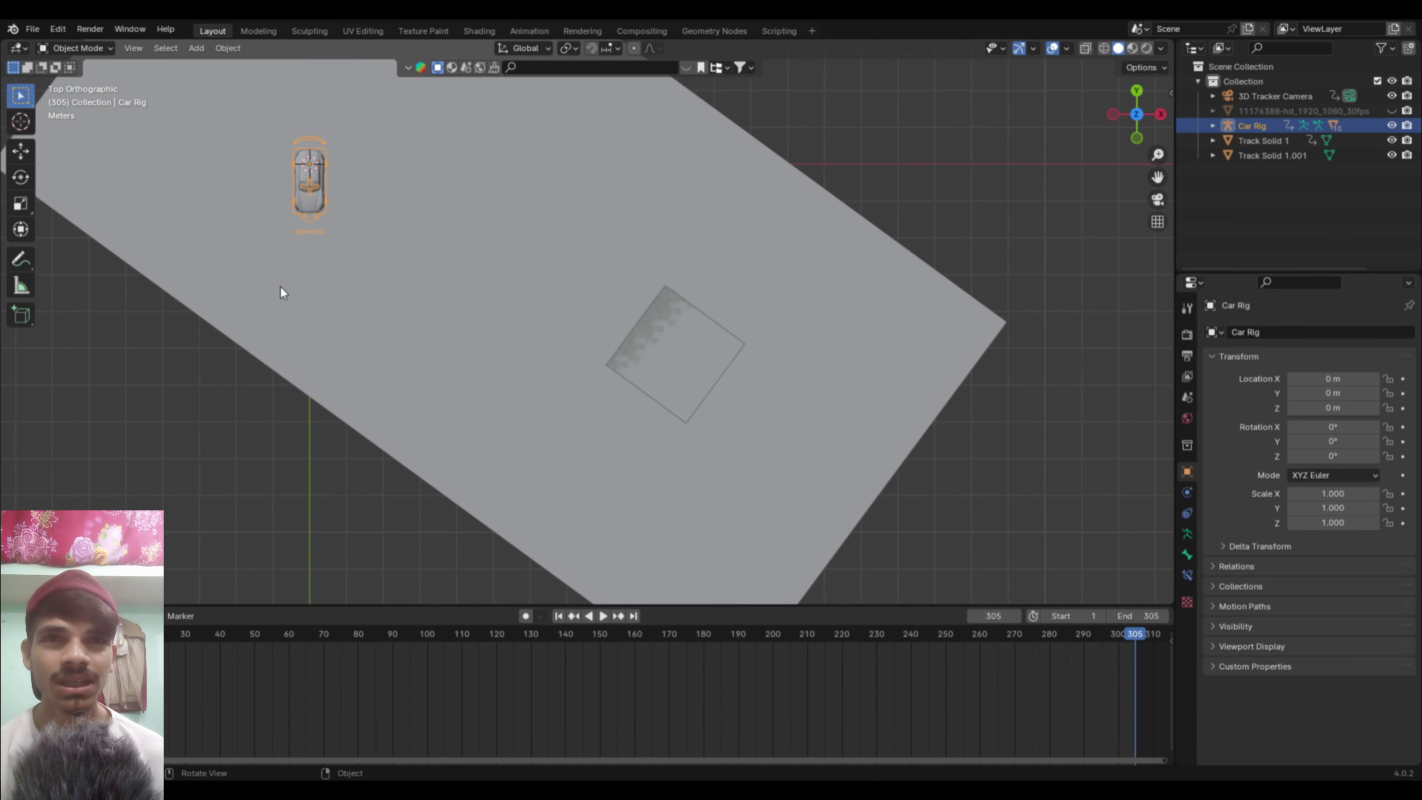
Step: In Right view, add a Nurbs Path curve at the origin and frame it
{"action": "key", "text": "KP_3"}
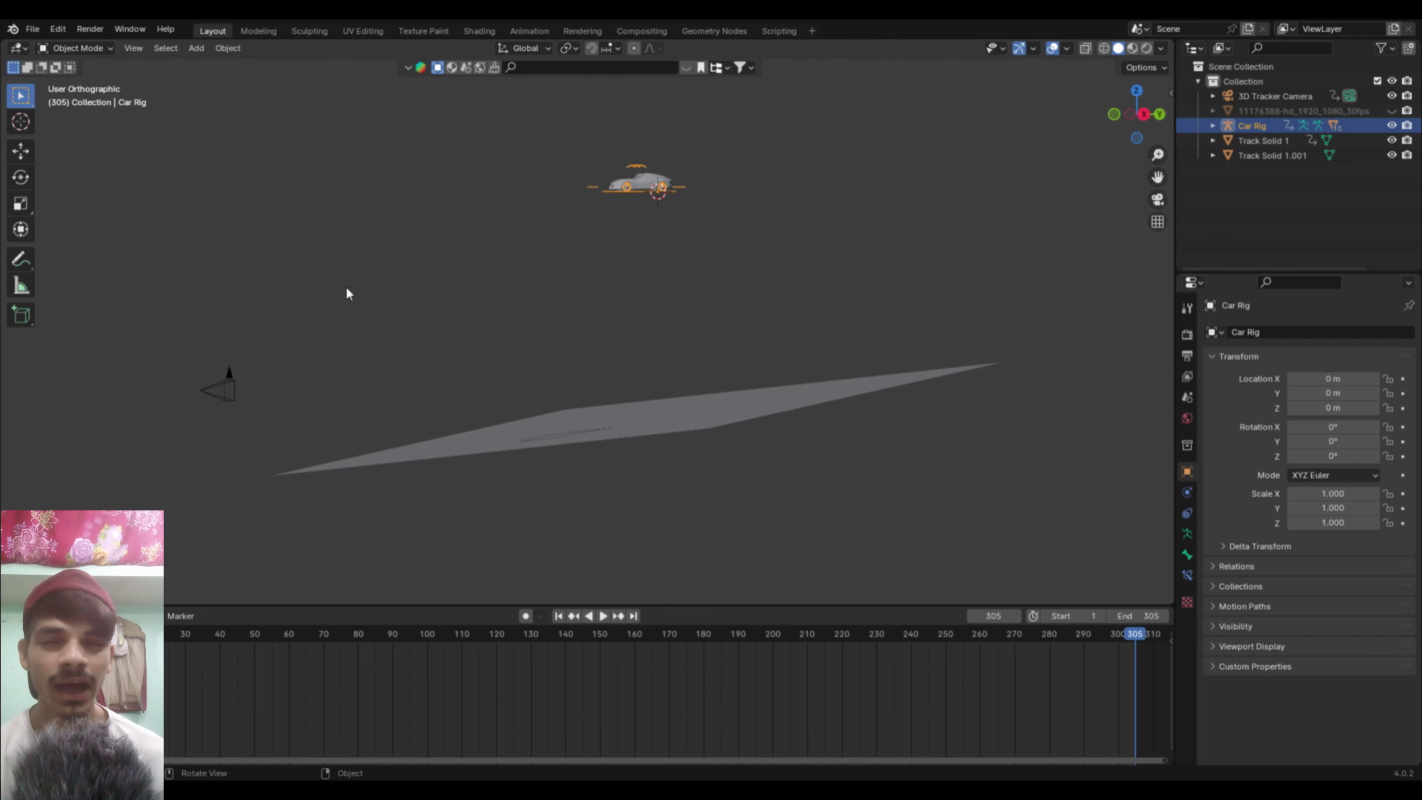
{"action": "scroll", "coordinate": [400, 310], "scroll_direction": "up", "scroll_amount": 3}
{"action": "middle_click_drag", "start_coordinate": [419, 410], "coordinate": [661, 464], "text": "shift"}
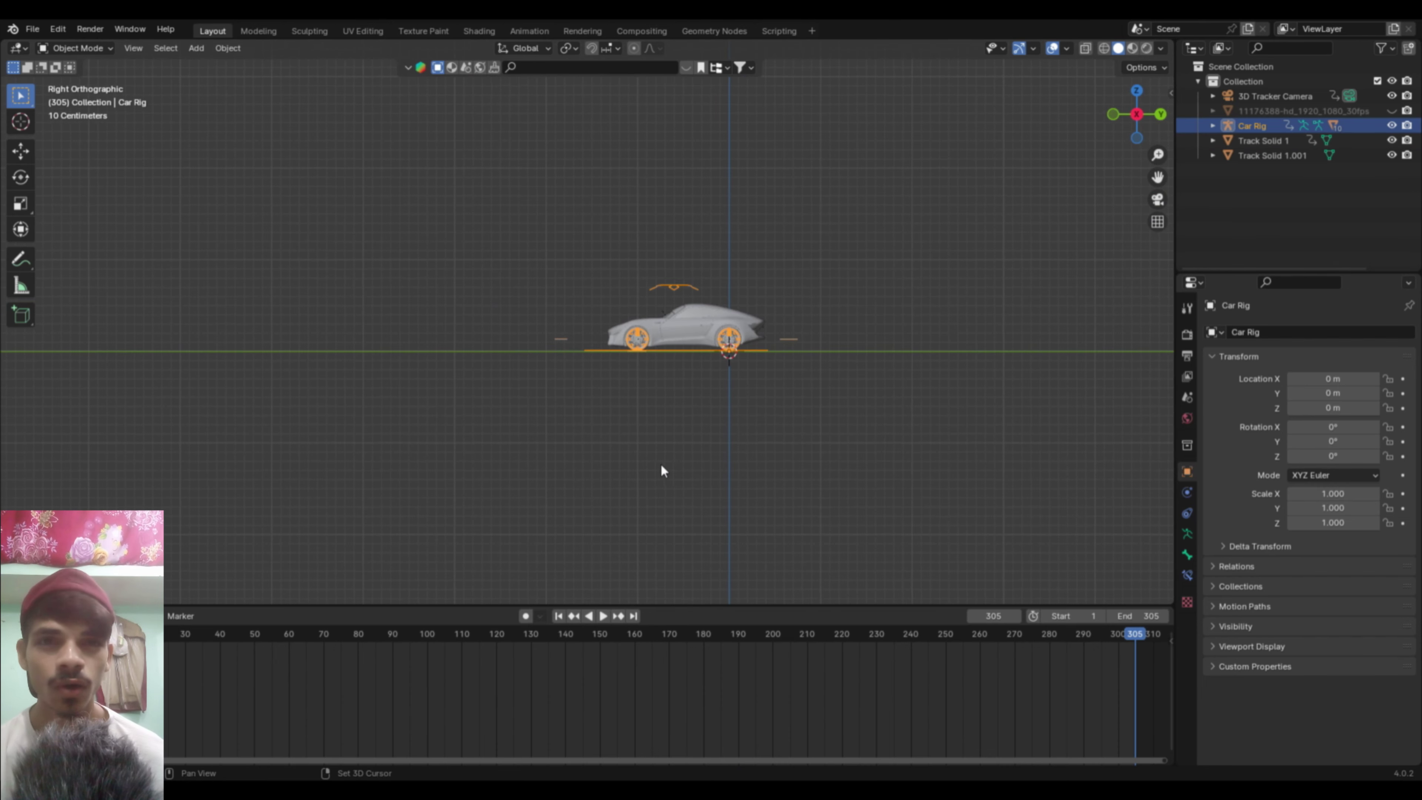
{"action": "key", "text": "shift+a"}
{"action": "mouse_move", "coordinate": [589, 487]}
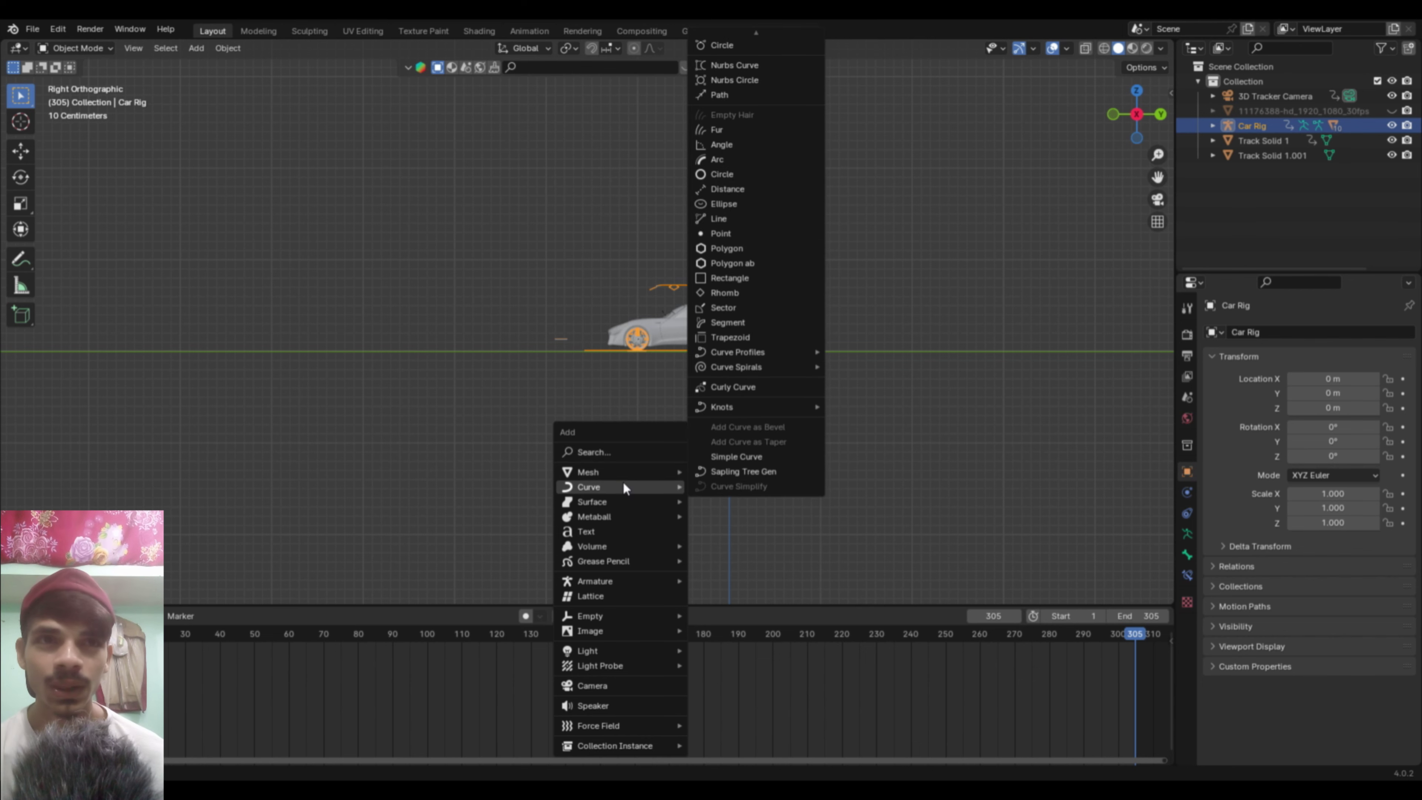
{"action": "left_click", "coordinate": [734, 94]}
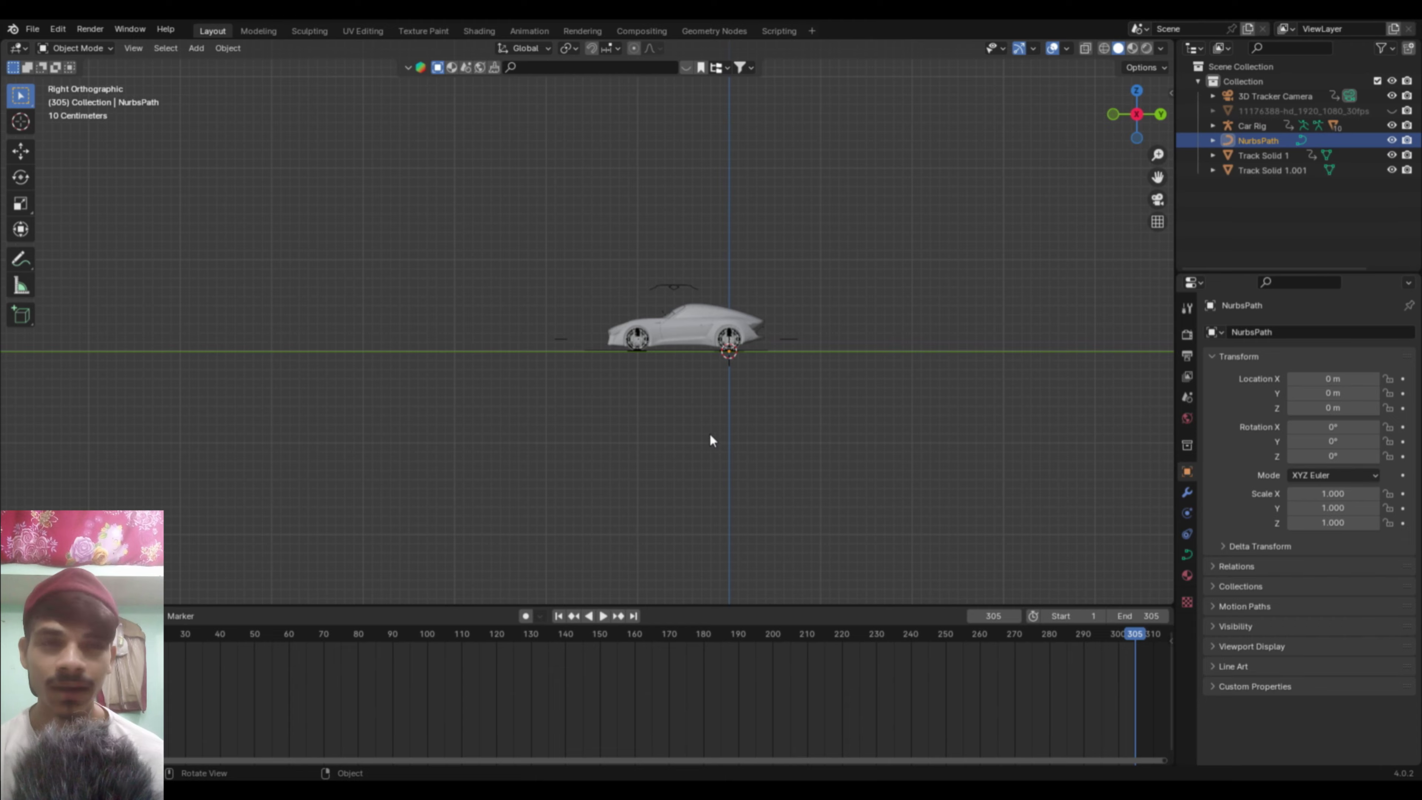
{"action": "middle_click_drag", "start_coordinate": [710, 436], "coordinate": [688, 458]}
{"action": "key", "text": "KP_Decimal"}
{"action": "scroll", "coordinate": [688, 458], "scroll_direction": "up", "scroll_amount": 3}
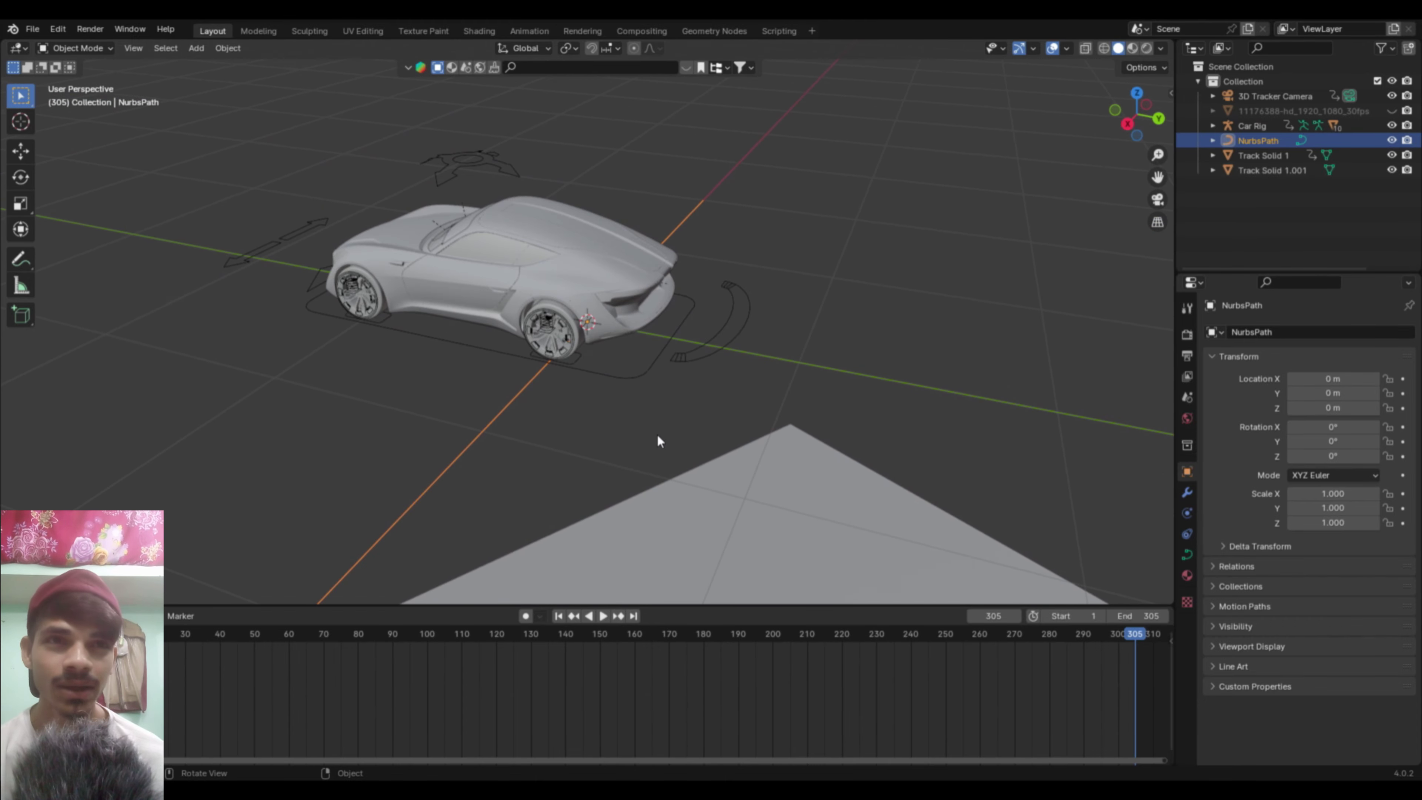
Step: Put the Car Rig into Pose Mode, isolated, and select its Root bone
{"action": "left_click", "coordinate": [665, 360]}
{"action": "key", "text": "ctrl+Tab"}
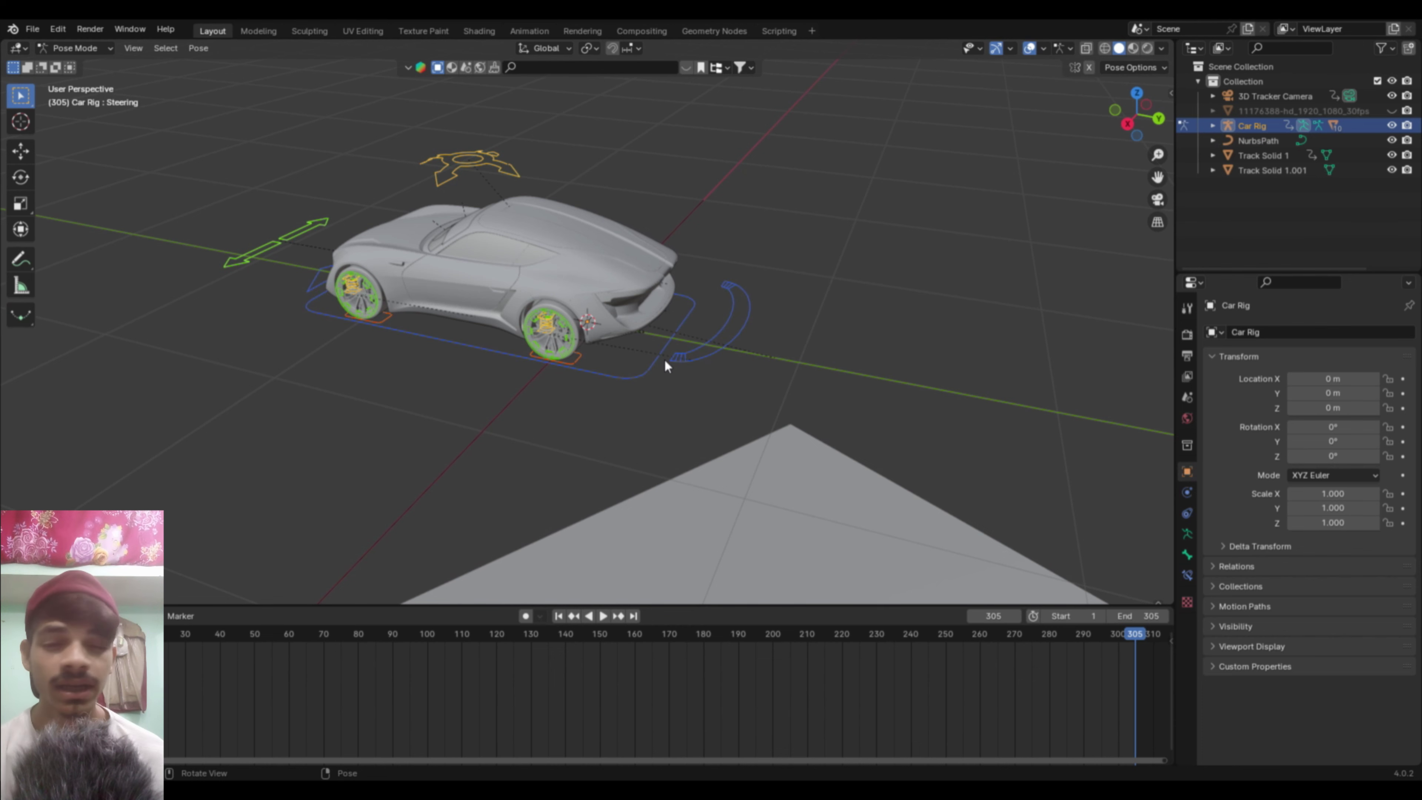
{"action": "key", "text": "KP_Divide"}
{"action": "middle_click_drag", "start_coordinate": [665, 360], "coordinate": [668, 401]}
{"action": "scroll", "coordinate": [668, 401], "scroll_direction": "up", "scroll_amount": 3}
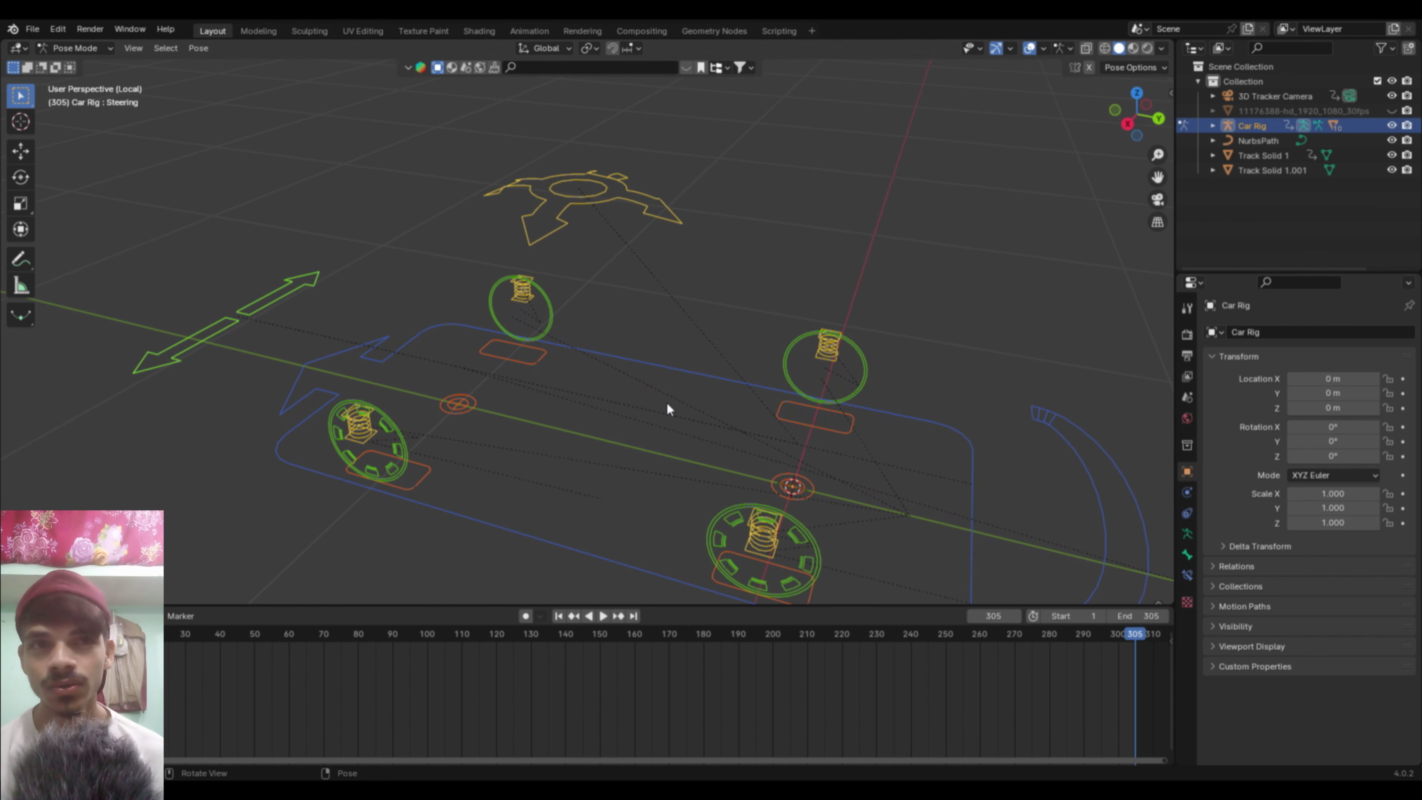
{"action": "scroll", "coordinate": [667, 401], "scroll_direction": "down", "scroll_amount": 1}
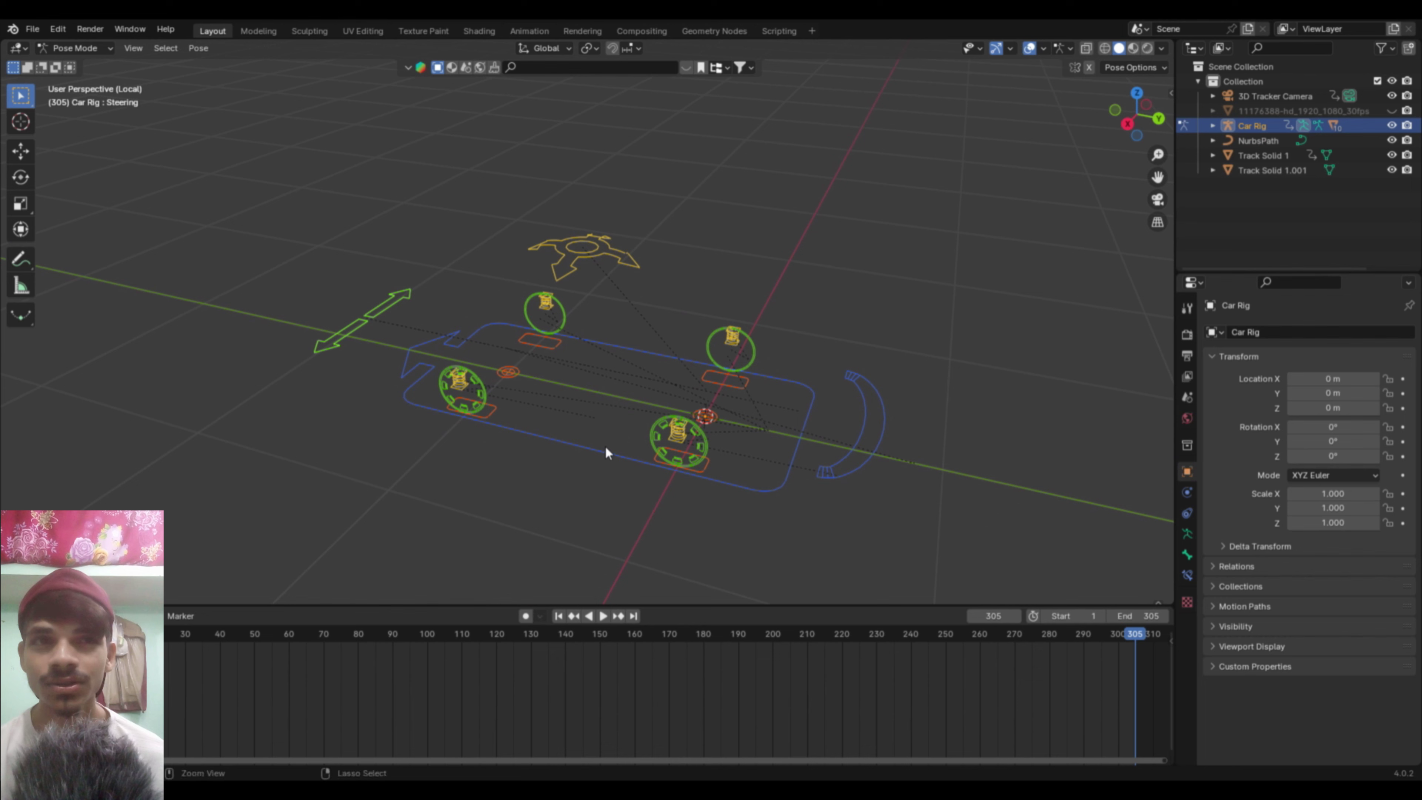
{"action": "left_click", "coordinate": [741, 483]}
{"action": "scroll", "coordinate": [760, 499], "scroll_direction": "down", "scroll_amount": 3}
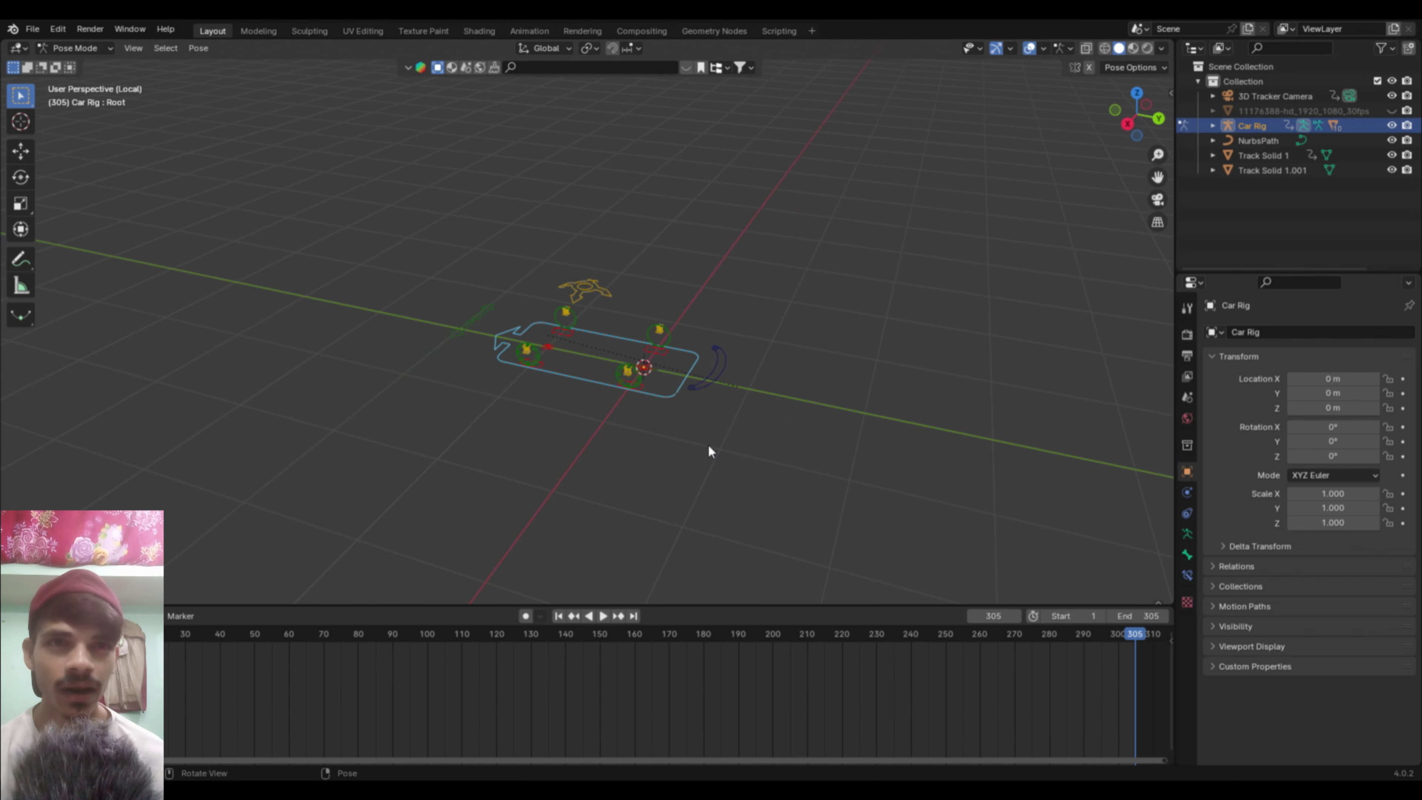
Step: Add a Follow Path bone constraint targeting NurbsPath with Fixed Position, Follow Curve and -Y forward, then return to Object Mode
{"action": "left_click", "coordinate": [1188, 576]}
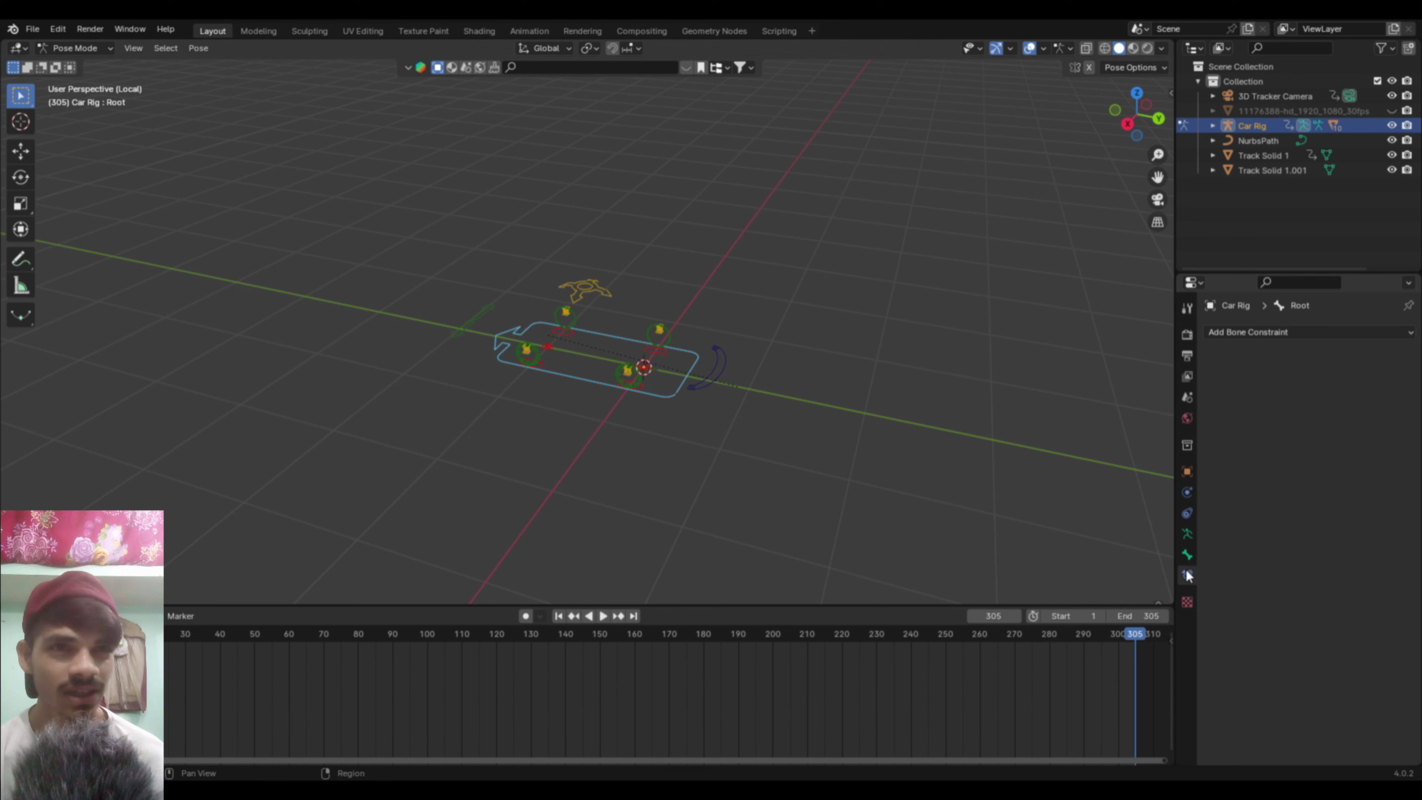
{"action": "left_click", "coordinate": [1280, 331]}
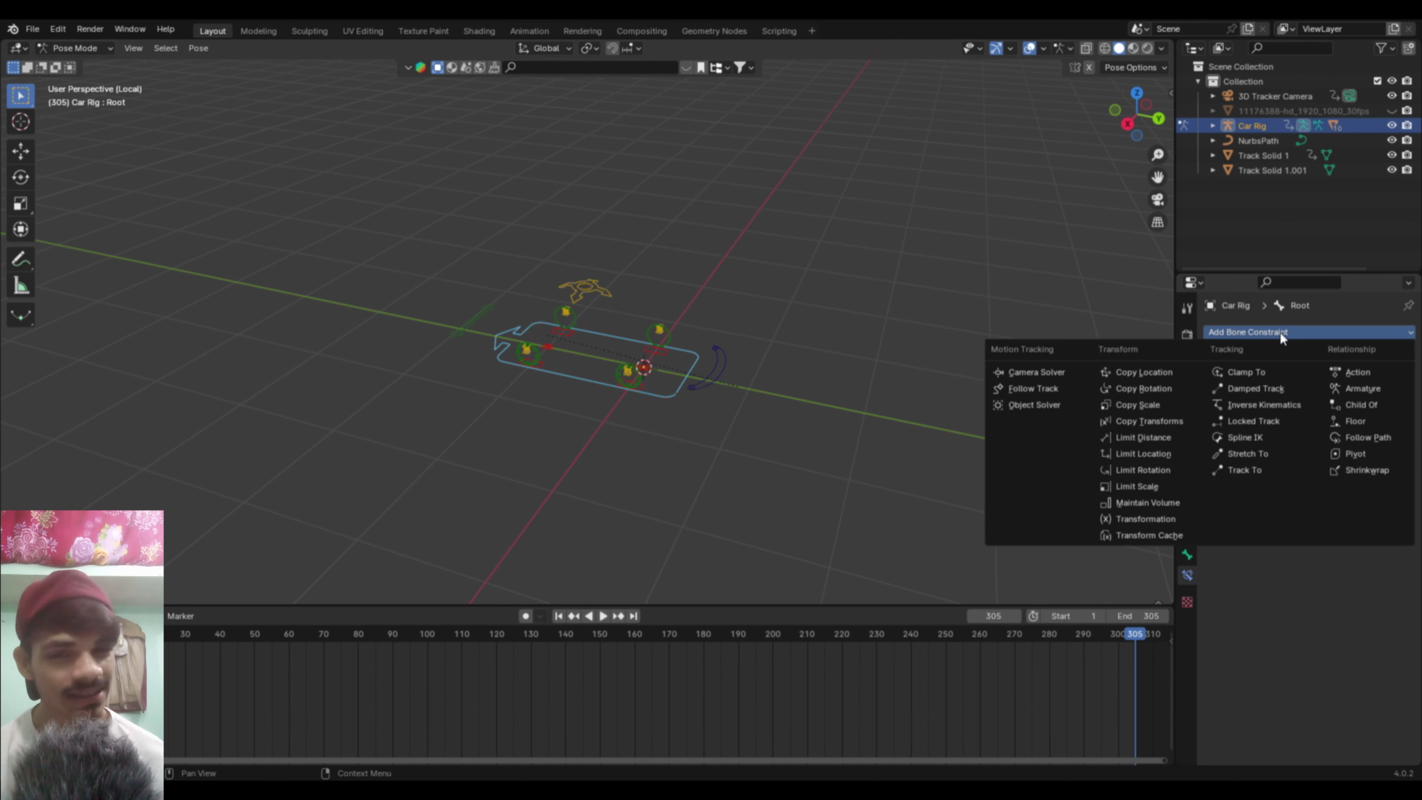
{"action": "left_click", "coordinate": [1357, 437]}
{"action": "left_click", "coordinate": [1326, 379]}
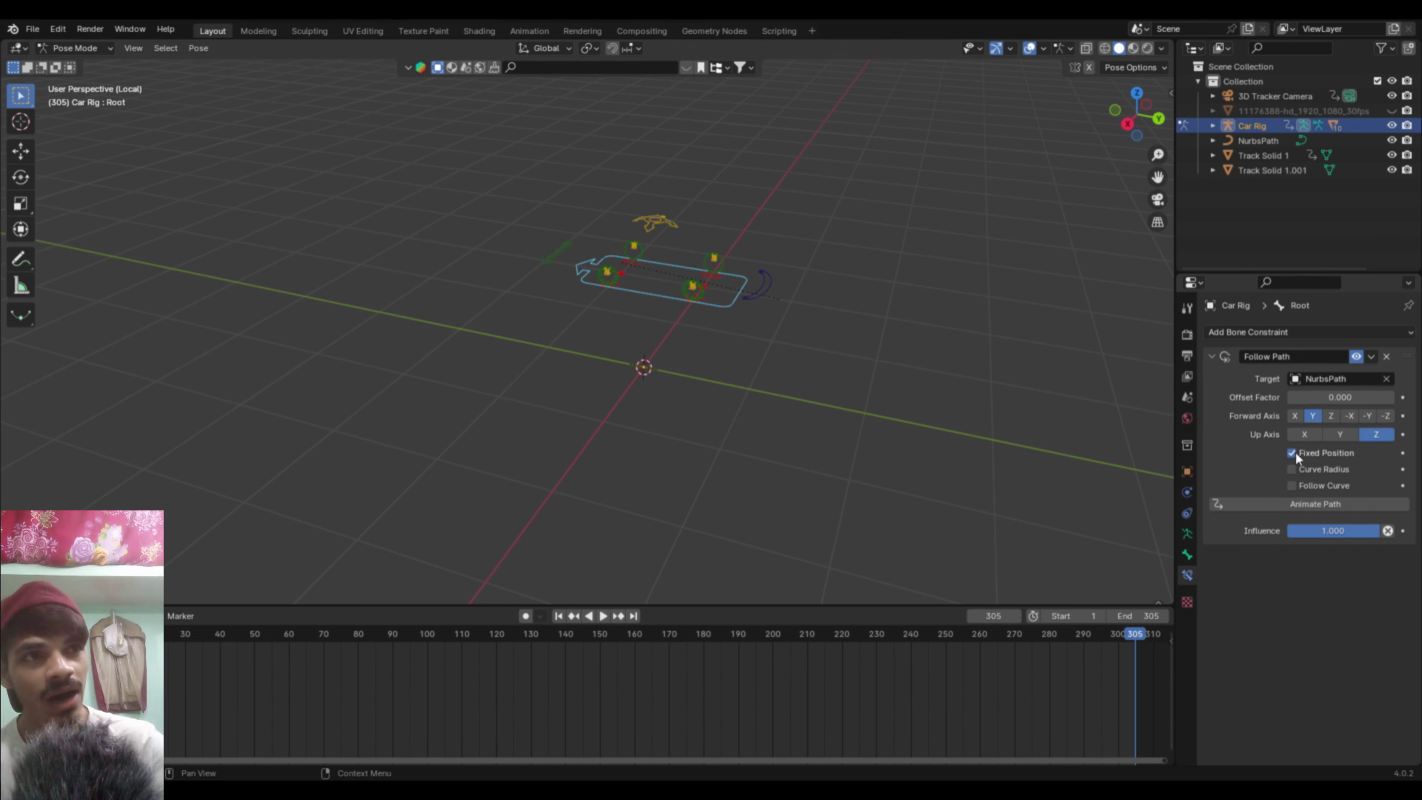
{"action": "left_click", "coordinate": [1292, 452]}
{"action": "left_click", "coordinate": [1292, 485]}
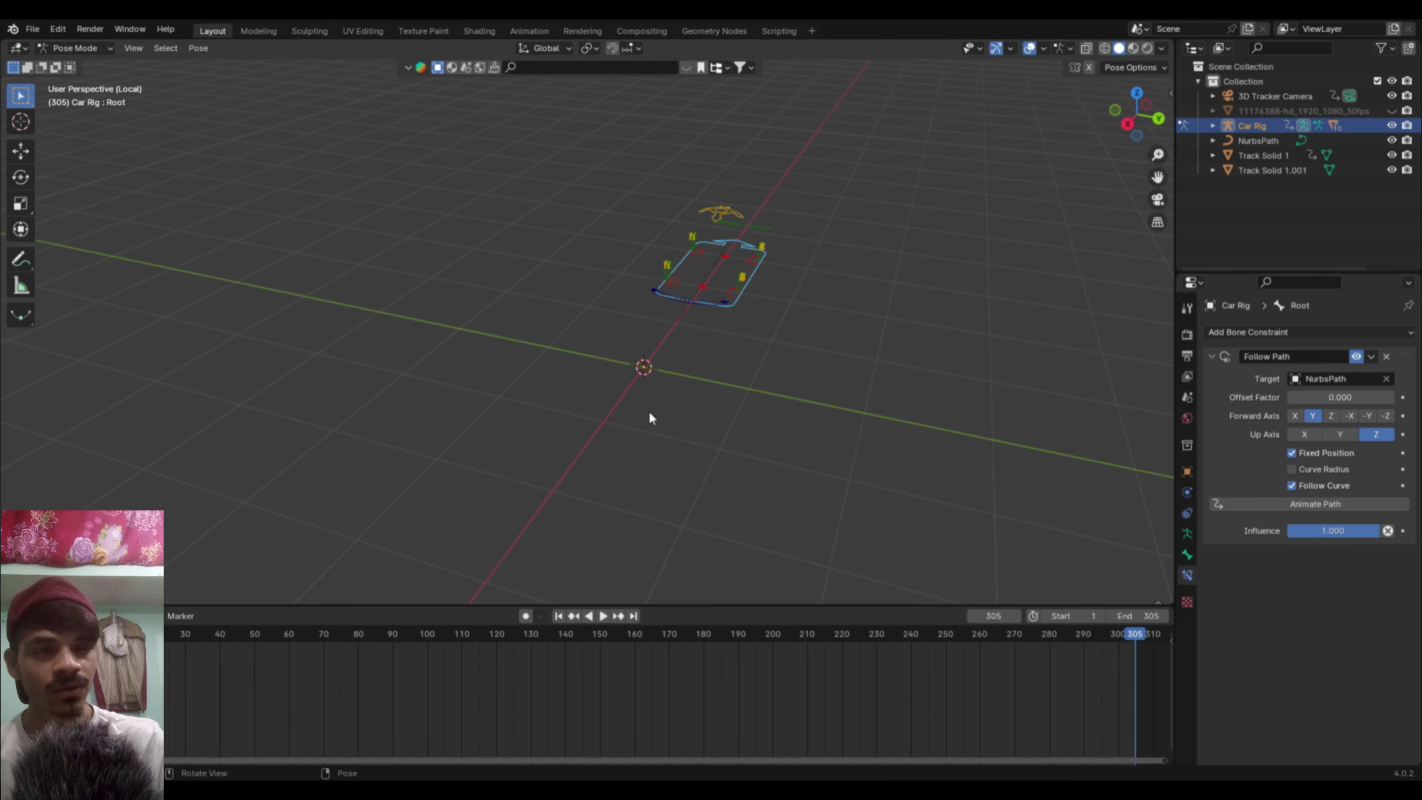
{"action": "key", "text": "KP_Divide"}
{"action": "mouse_move", "coordinate": [654, 366]}
{"action": "middle_mouse_down"}
{"action": "mouse_move", "coordinate": [709, 341]}
{"action": "mouse_move", "coordinate": [633, 365]}
{"action": "middle_mouse_up"}
{"action": "left_click", "coordinate": [1368, 415]}
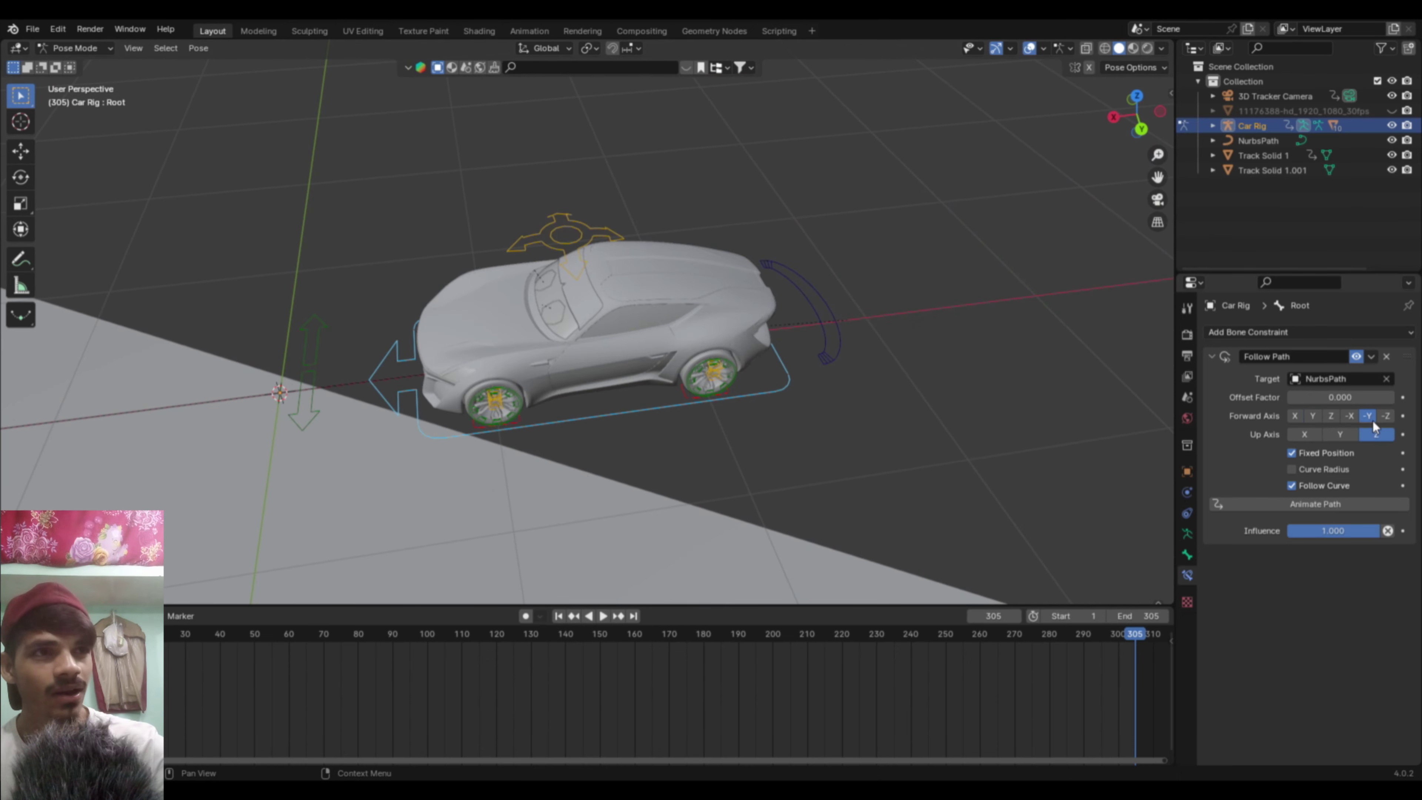
{"action": "scroll", "coordinate": [1026, 435], "scroll_direction": "down", "scroll_amount": 5}
{"action": "mouse_move", "coordinate": [1340, 397]}
{"action": "left_mouse_down"}
{"action": "mouse_move", "coordinate": [1383, 397]}
{"action": "mouse_move", "coordinate": [1287, 398]}
{"action": "left_mouse_up"}
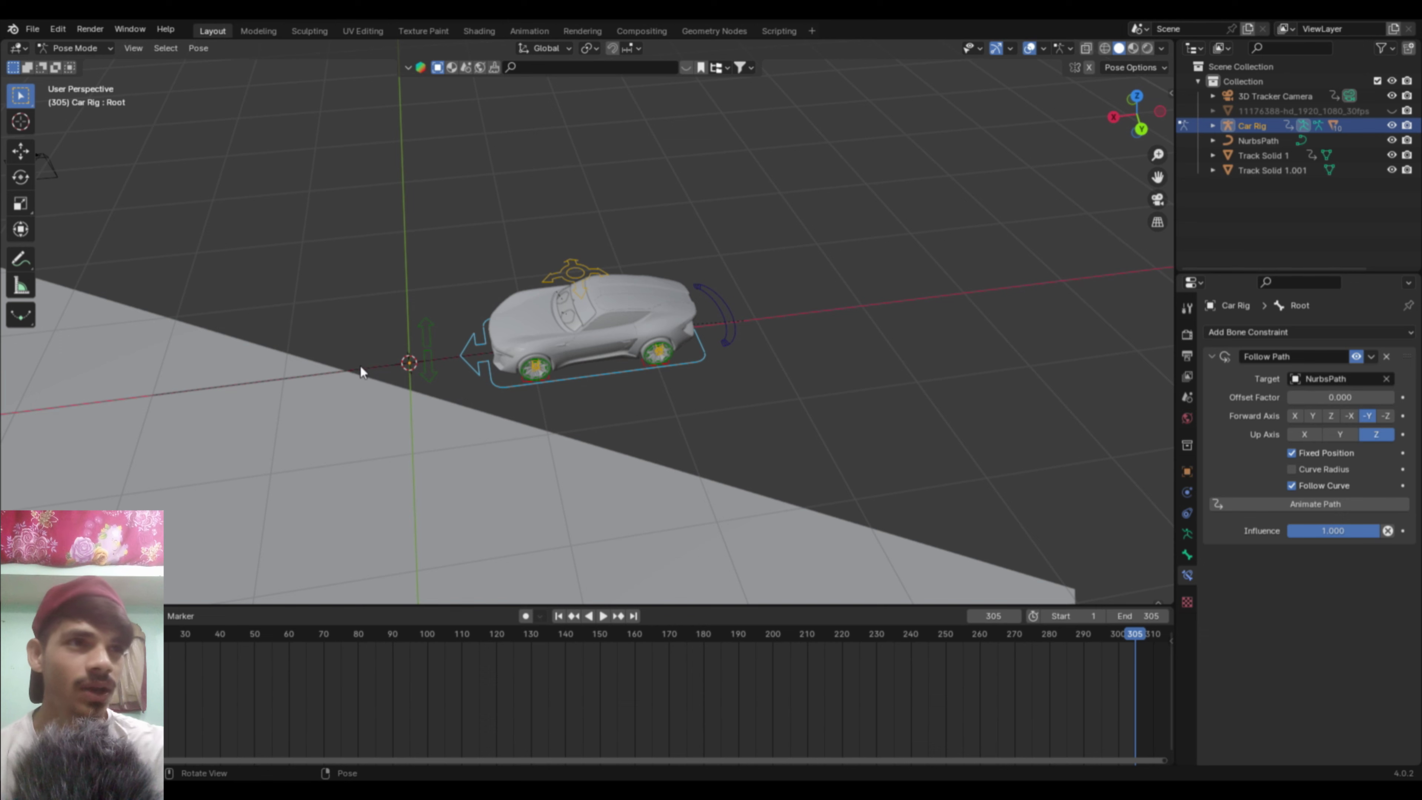
{"action": "key", "text": "ctrl+Tab"}
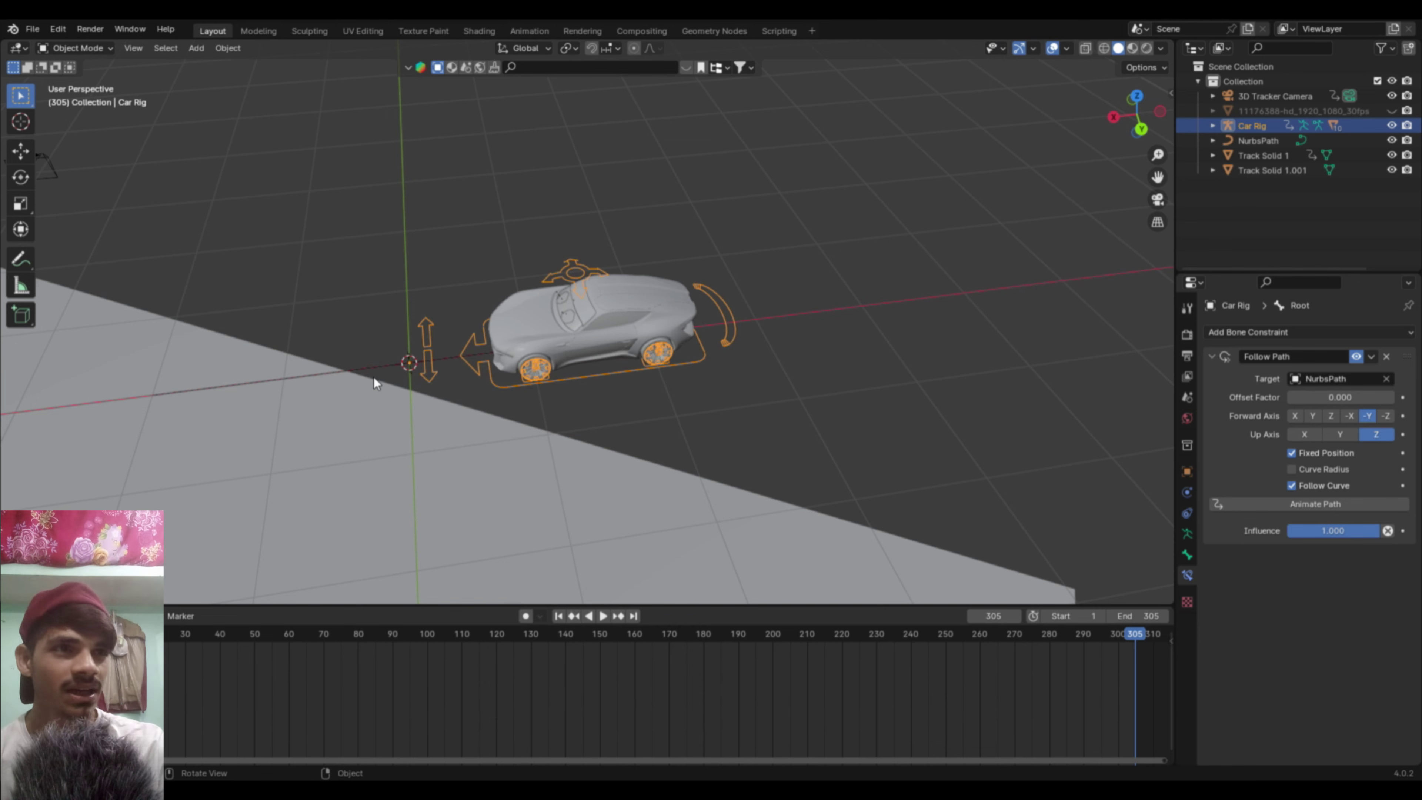
Step: Select NurbsPath in top view, go to frame 164, and enter Edit Mode
{"action": "left_click", "coordinate": [390, 368]}
{"action": "key", "text": "KP_7"}
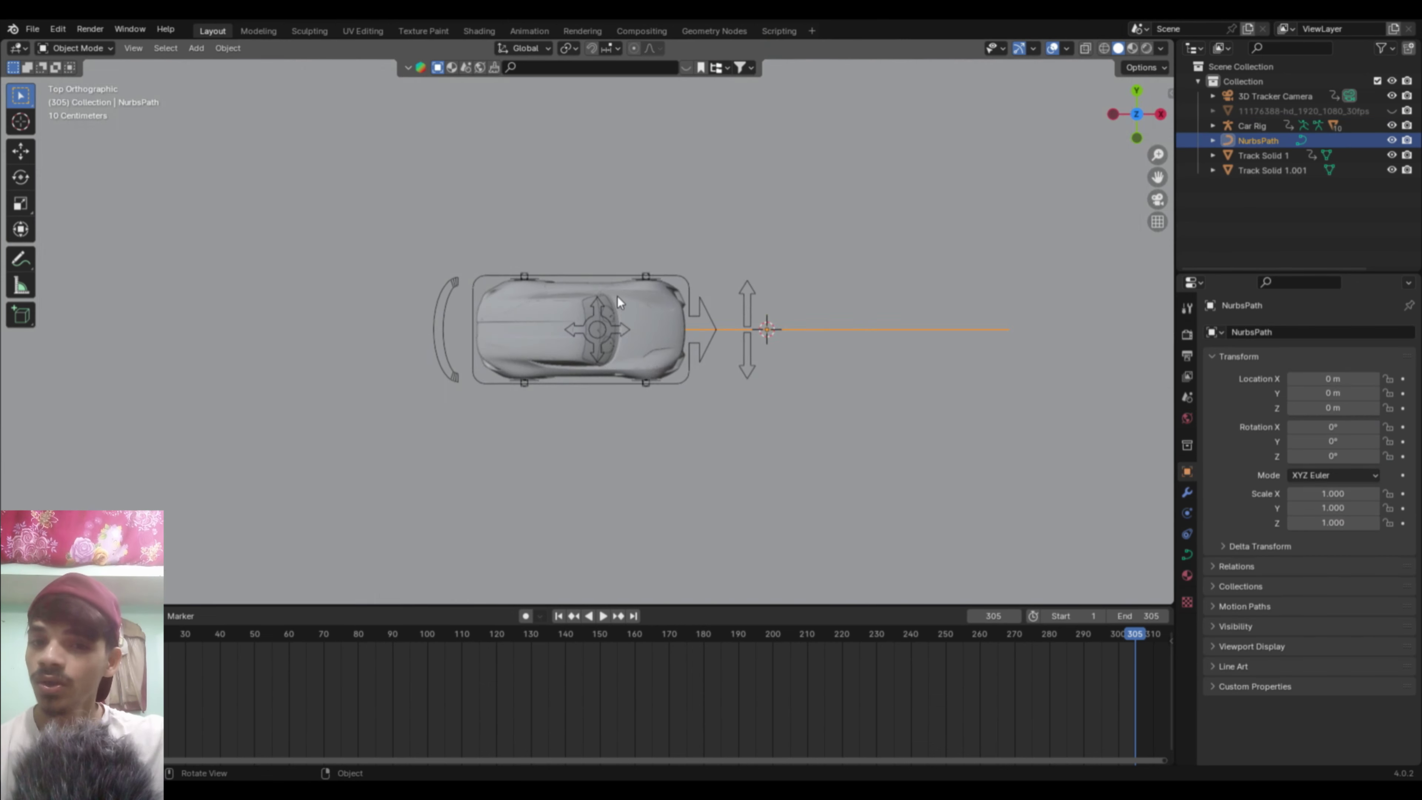
{"action": "scroll", "coordinate": [618, 296], "scroll_direction": "down", "scroll_amount": 8}
{"action": "middle_click_drag", "start_coordinate": [527, 260], "coordinate": [517, 253], "text": "shift"}
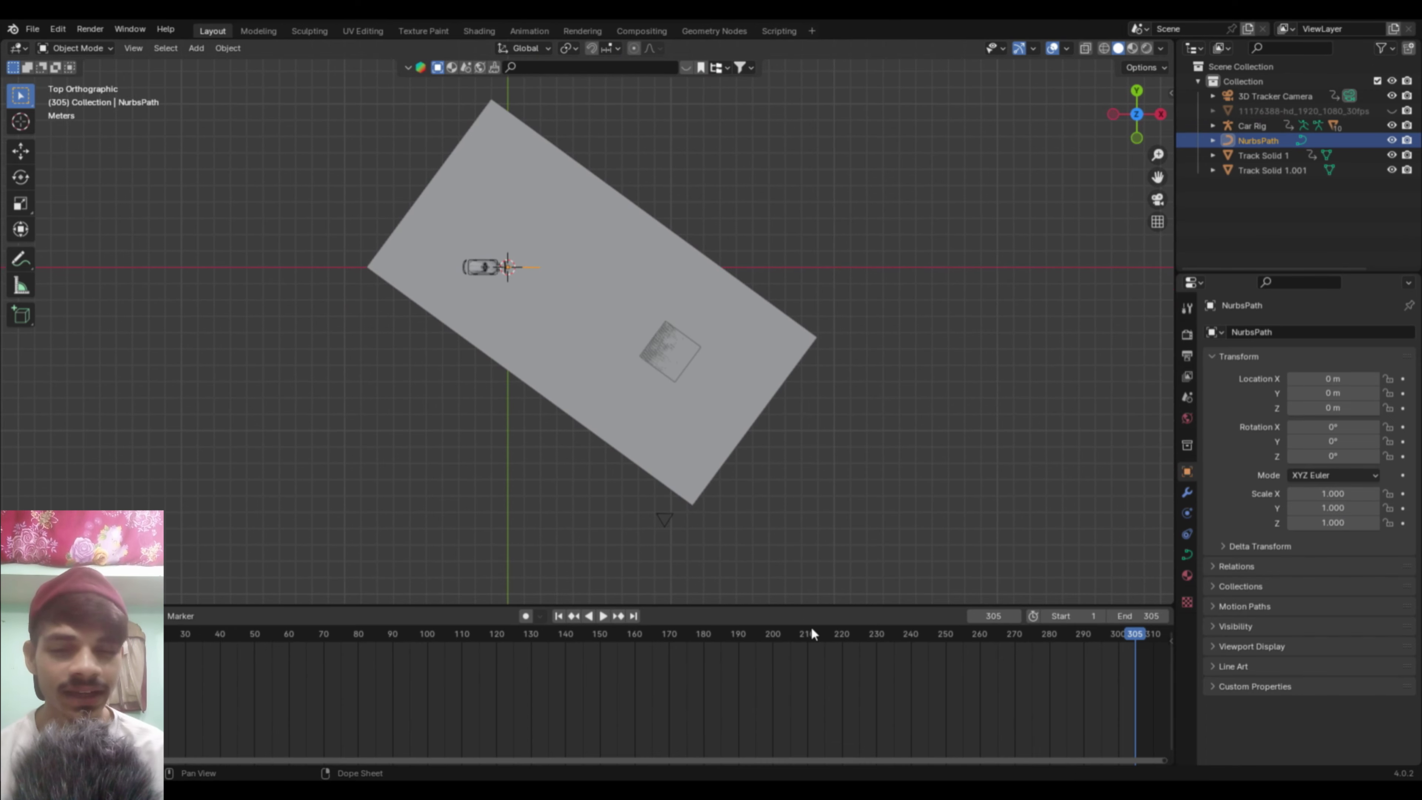
{"action": "left_click_drag", "start_coordinate": [811, 630], "coordinate": [648, 630]}
{"action": "scroll", "coordinate": [706, 535], "scroll_direction": "up", "scroll_amount": 4}
{"action": "scroll", "coordinate": [623, 224], "scroll_direction": "up", "scroll_amount": 4}
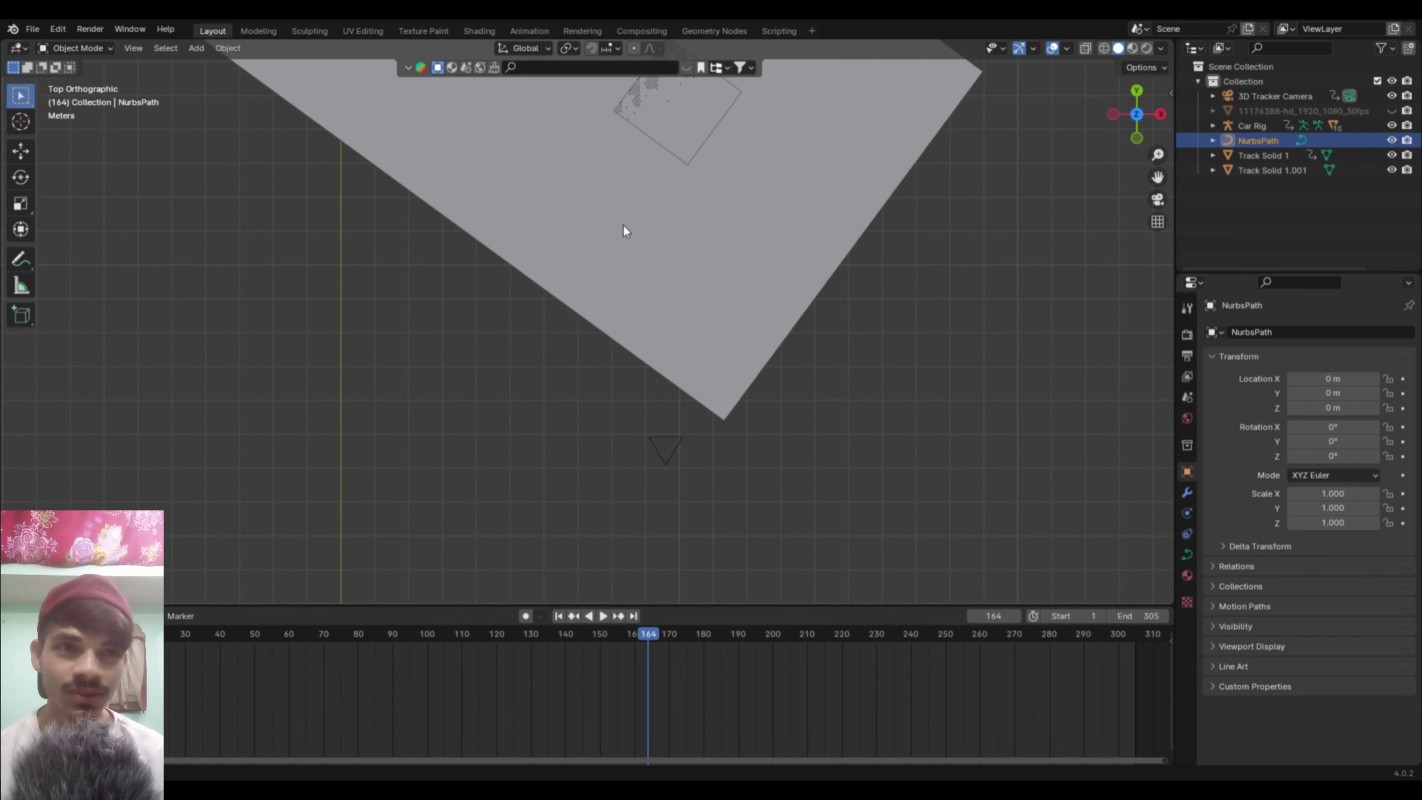
{"action": "scroll", "coordinate": [663, 300], "scroll_direction": "down", "scroll_amount": 7}
{"action": "scroll", "coordinate": [634, 270], "scroll_direction": "up", "scroll_amount": 3}
{"action": "scroll", "coordinate": [552, 269], "scroll_direction": "down", "scroll_amount": 2}
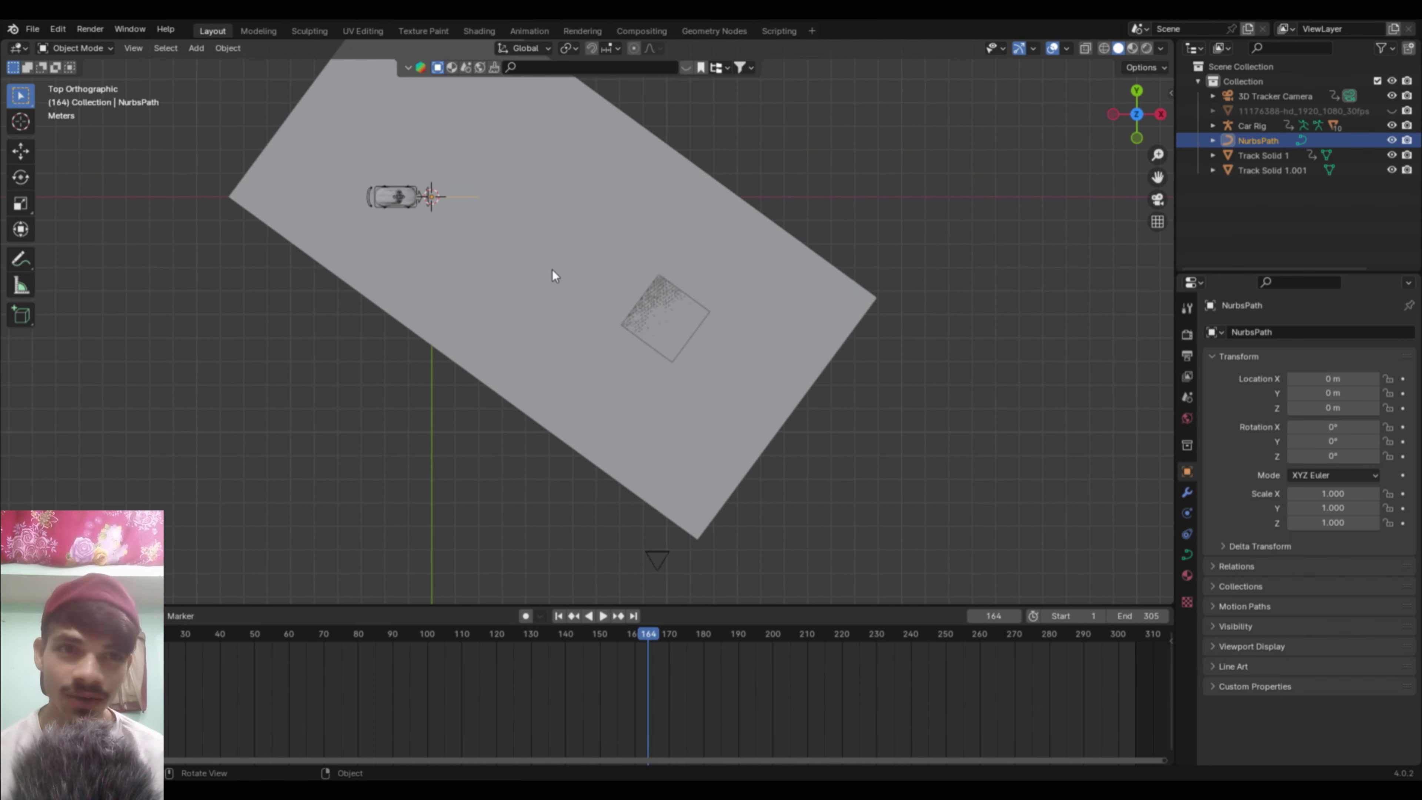
{"action": "key", "text": "Tab"}
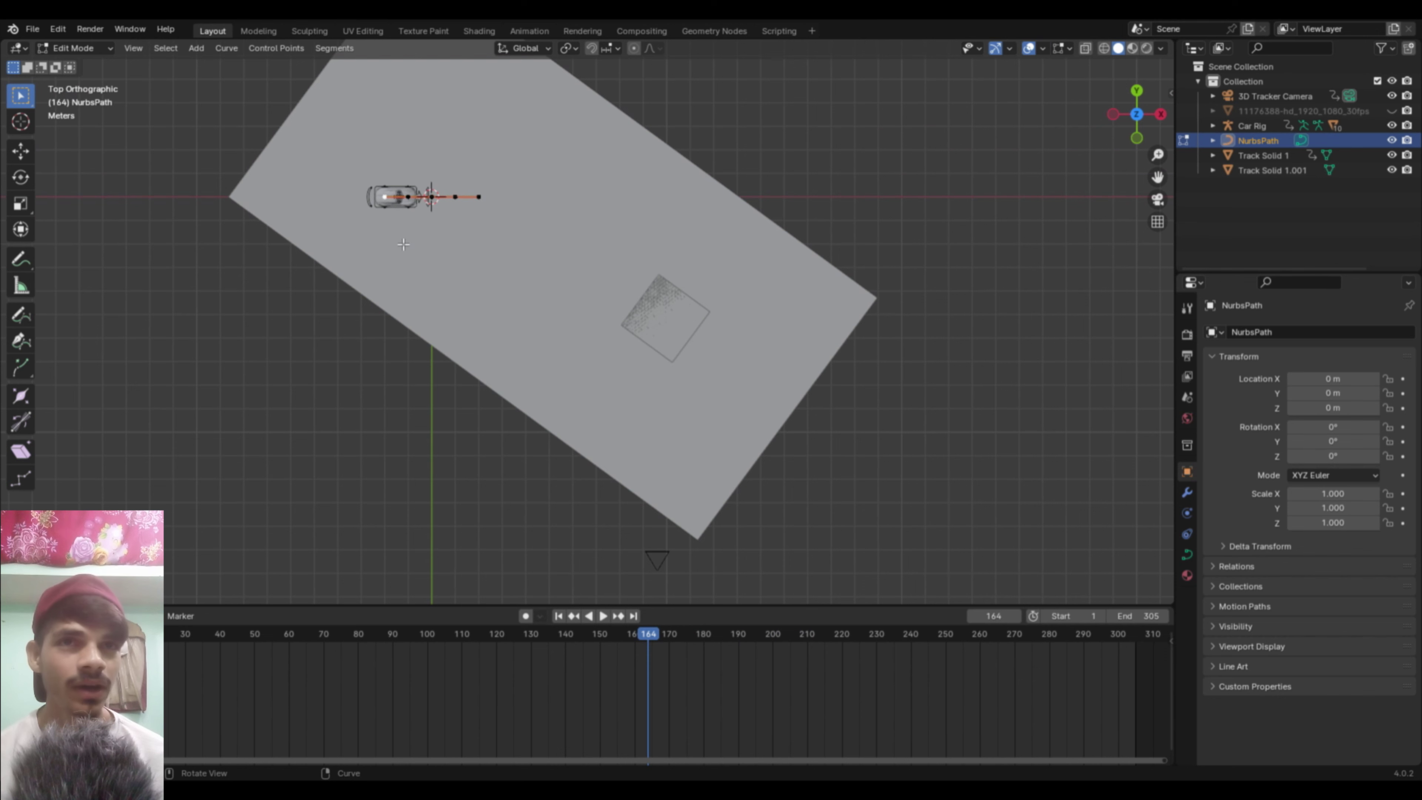
Step: Move the path's control points to bend the curve into an arc
{"action": "key", "text": "g"}
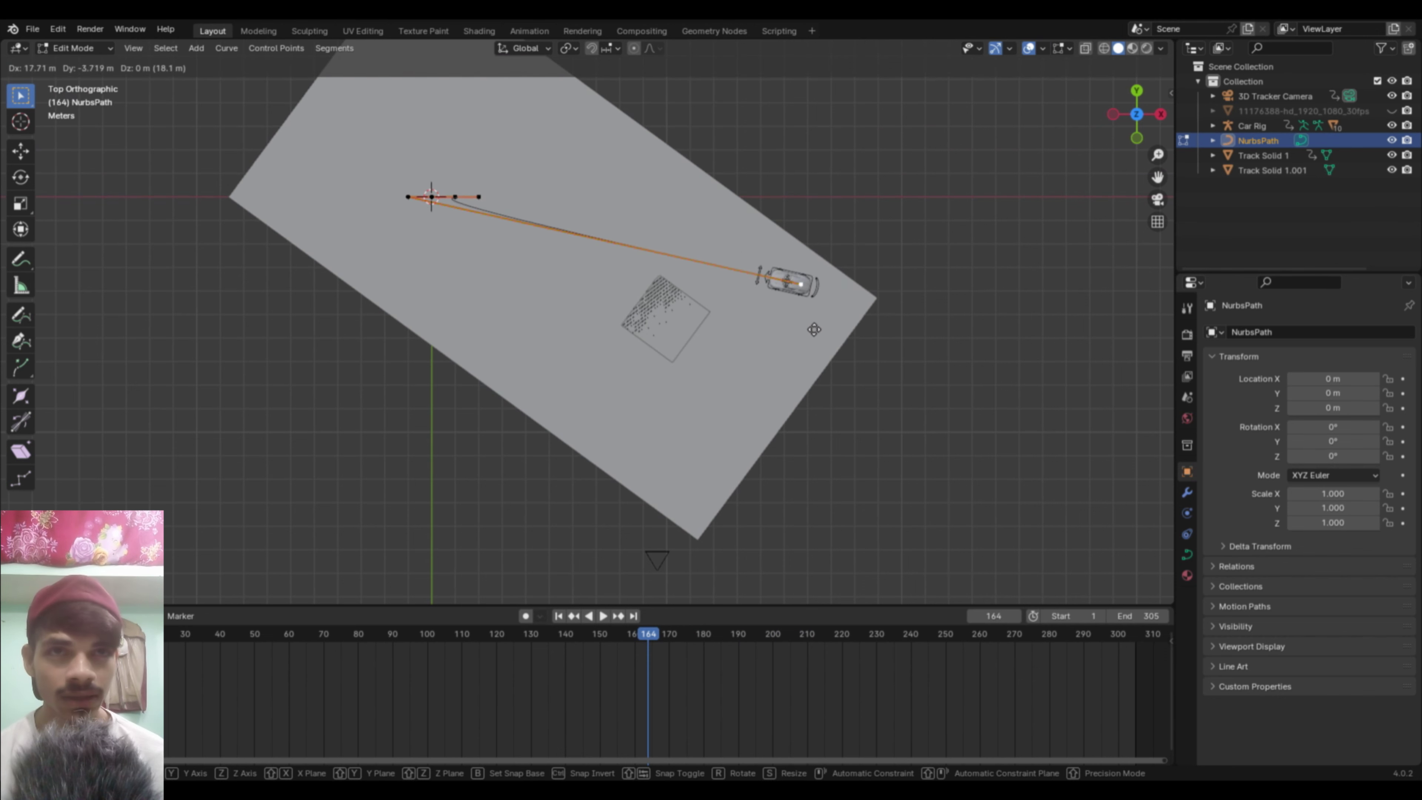
{"action": "left_click", "coordinate": [774, 307]}
{"action": "key", "text": "g"}
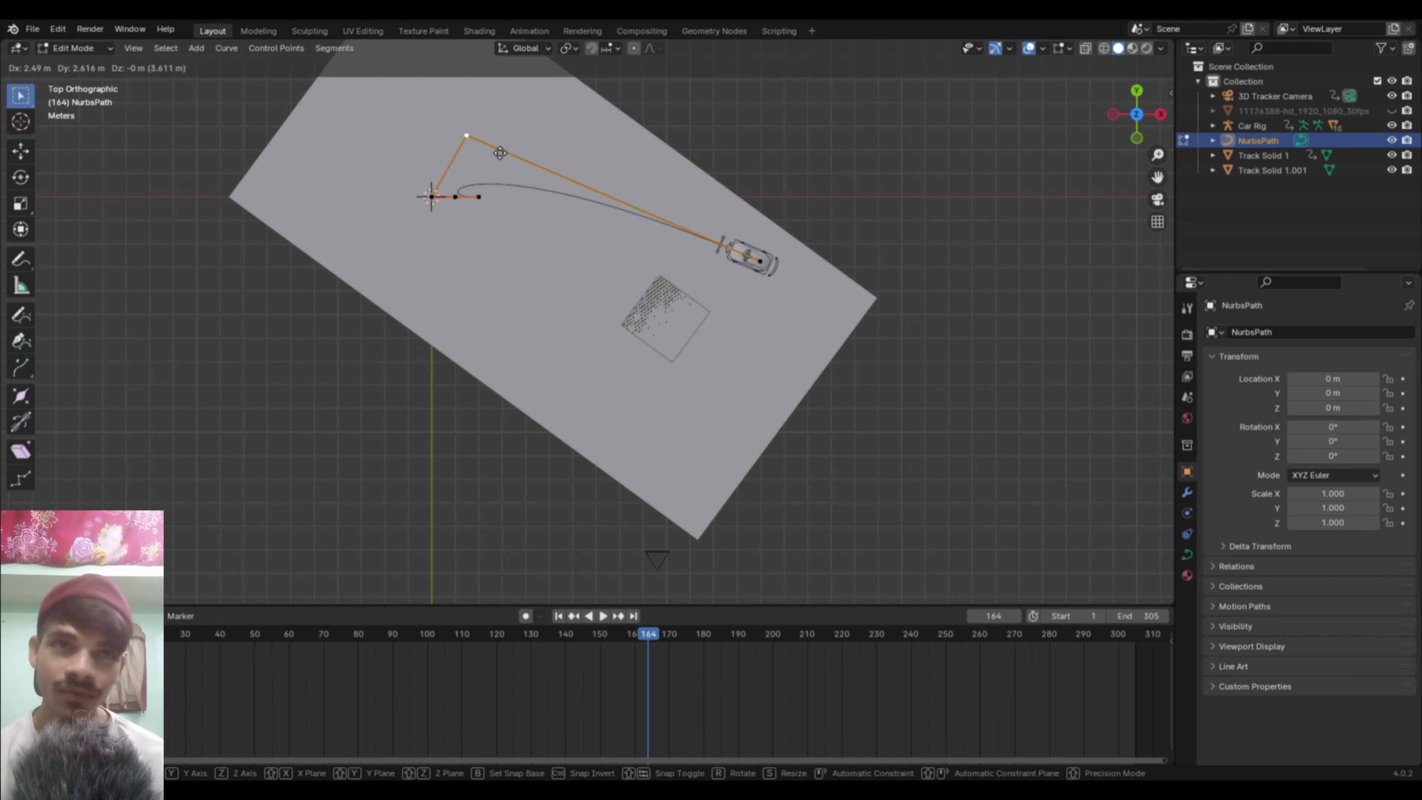
{"action": "left_click", "coordinate": [631, 207]}
{"action": "key", "text": "g"}
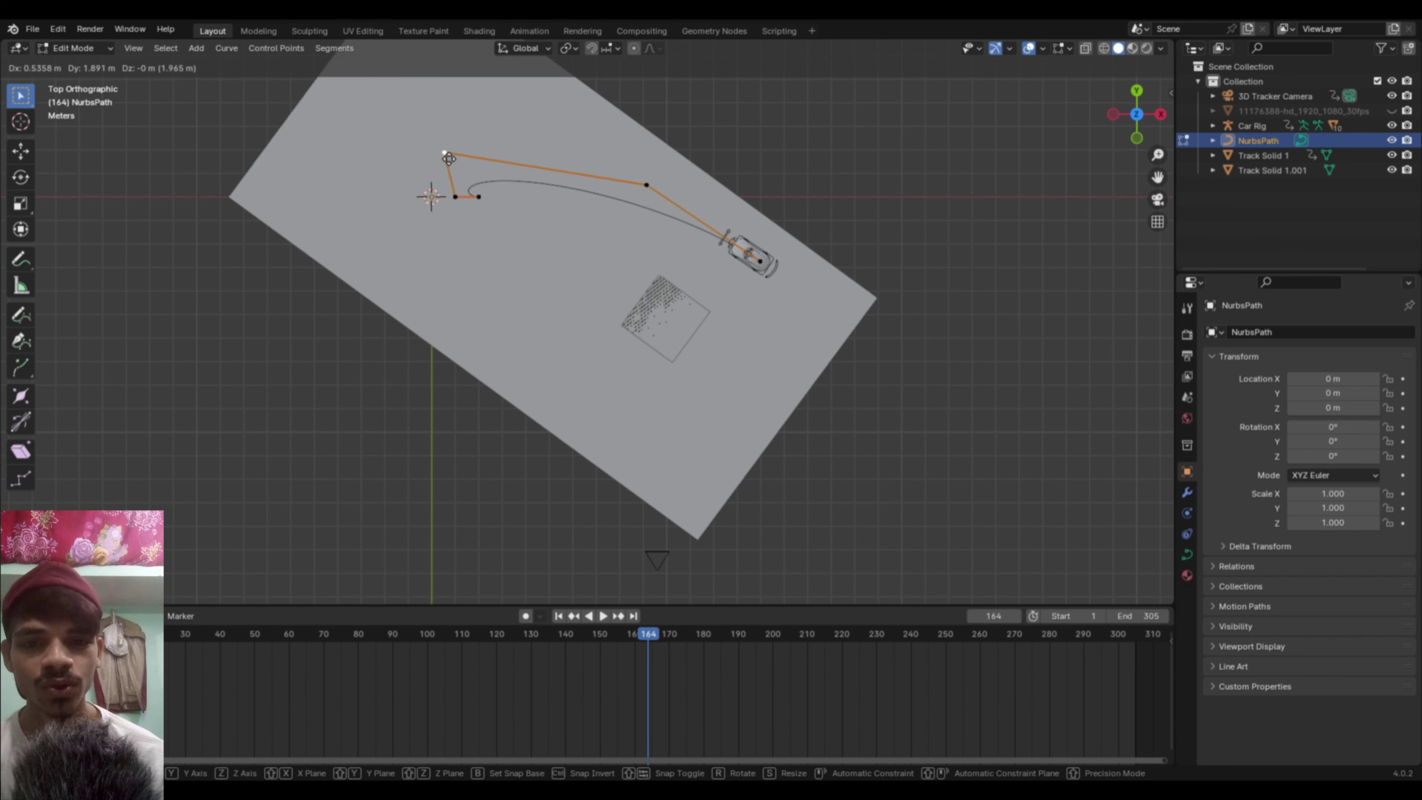
{"action": "left_click", "coordinate": [579, 170]}
{"action": "left_click", "coordinate": [452, 203]}
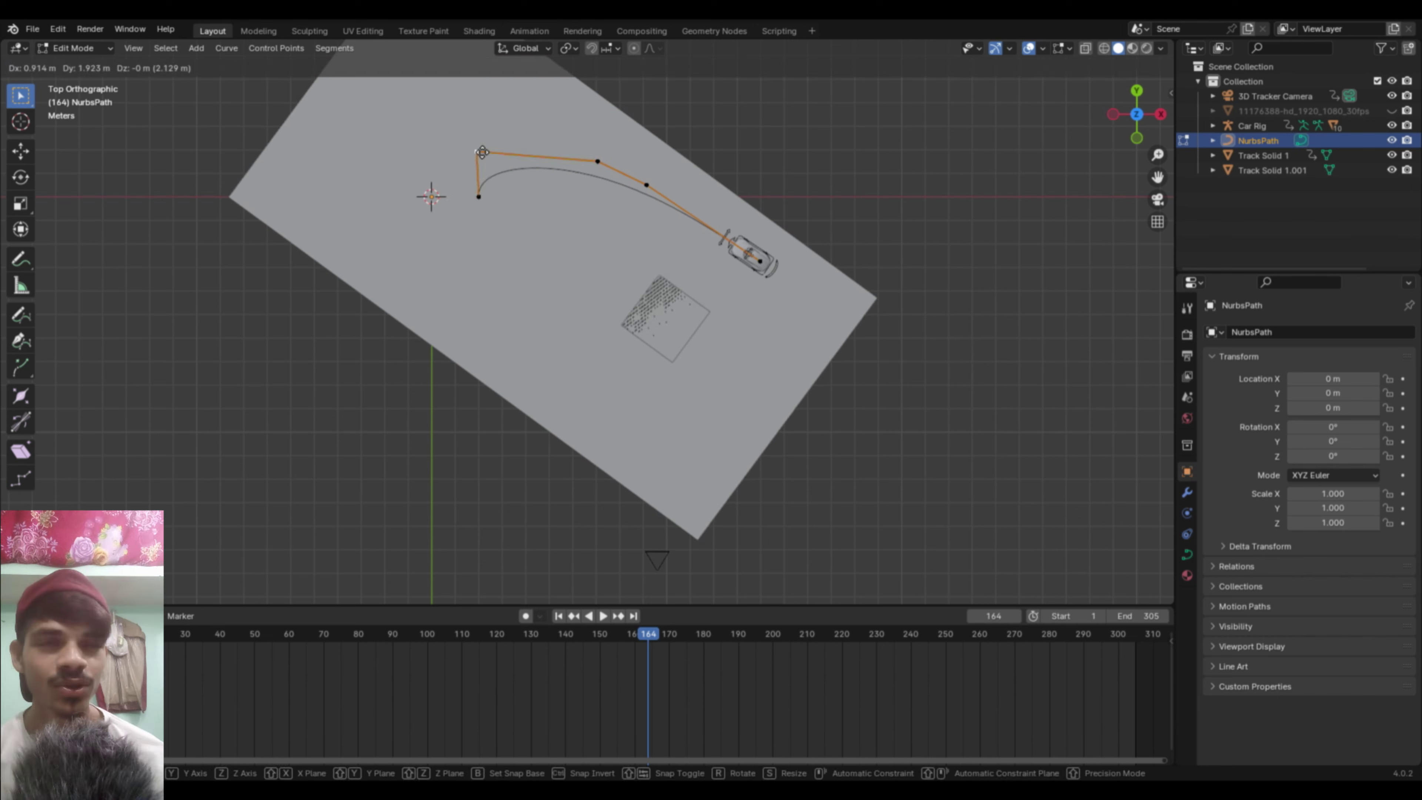
{"action": "key", "text": "g"}
{"action": "left_click", "coordinate": [566, 155]}
{"action": "left_click", "coordinate": [480, 205]}
{"action": "key", "text": "g"}
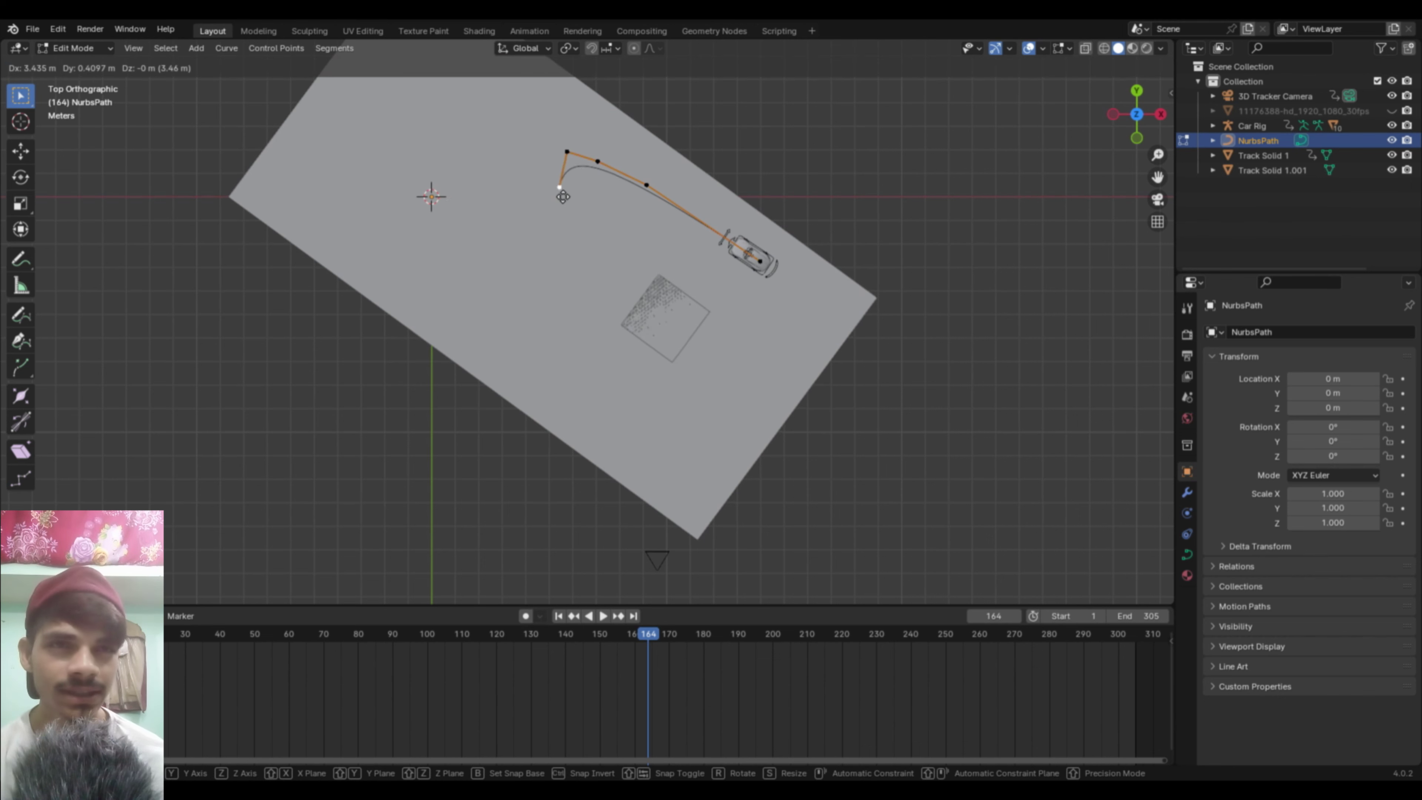
{"action": "left_click", "coordinate": [535, 214]}
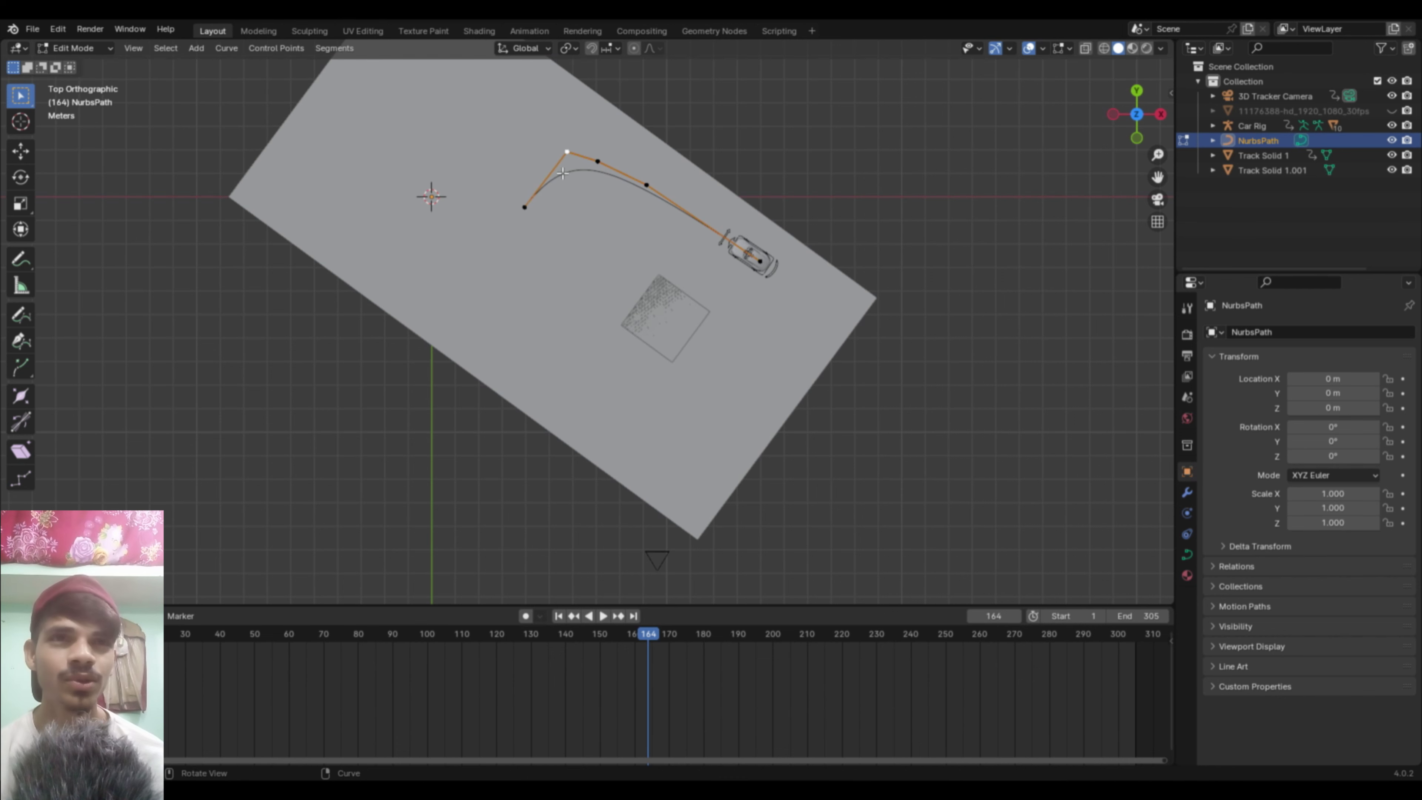
Step: Adjust the remaining control points so the curve bends around toward the car
{"action": "key", "text": "g"}
{"action": "left_click", "coordinate": [559, 185]}
{"action": "left_click", "coordinate": [598, 162]}
{"action": "key", "text": "g"}
{"action": "left_click", "coordinate": [639, 187]}
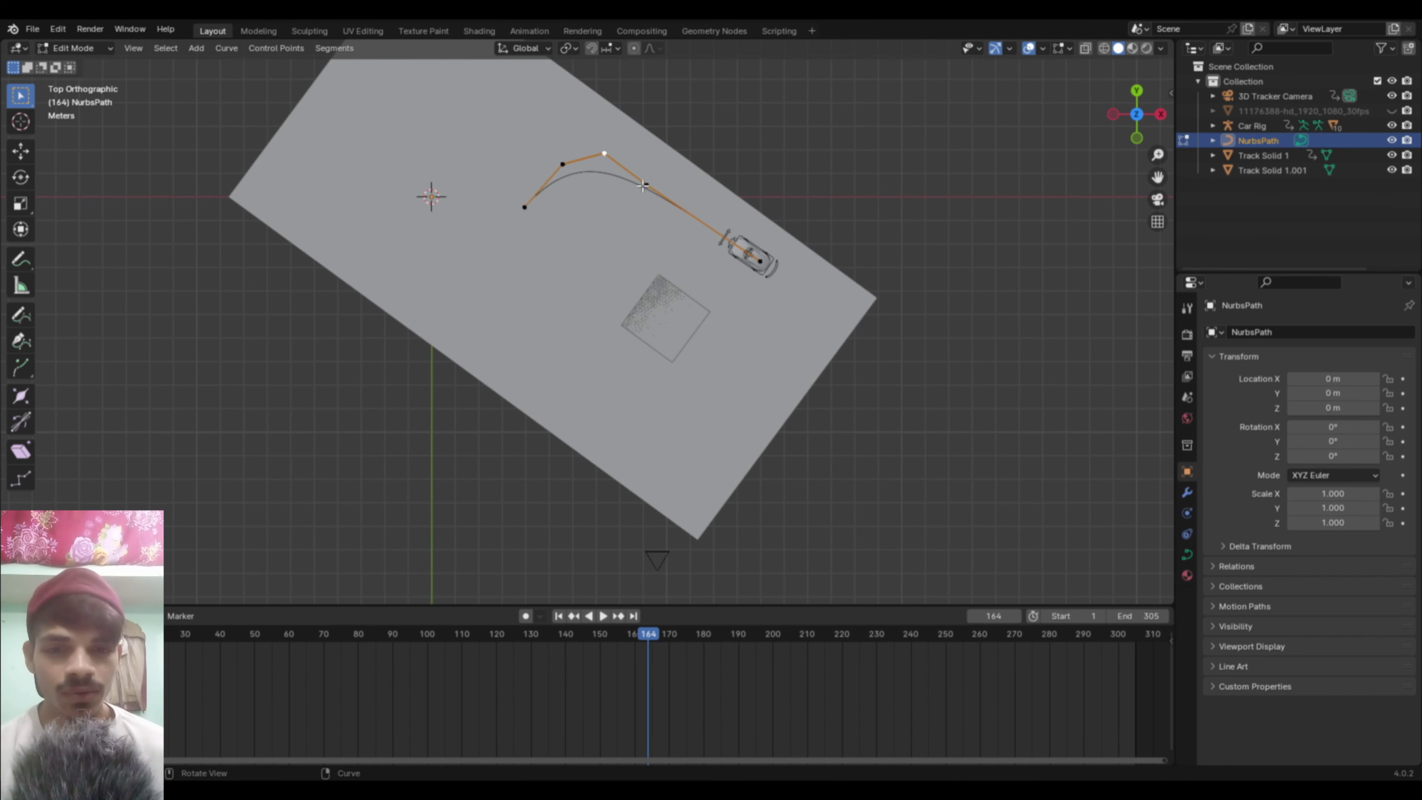
{"action": "key", "text": "g"}
{"action": "left_click", "coordinate": [649, 179]}
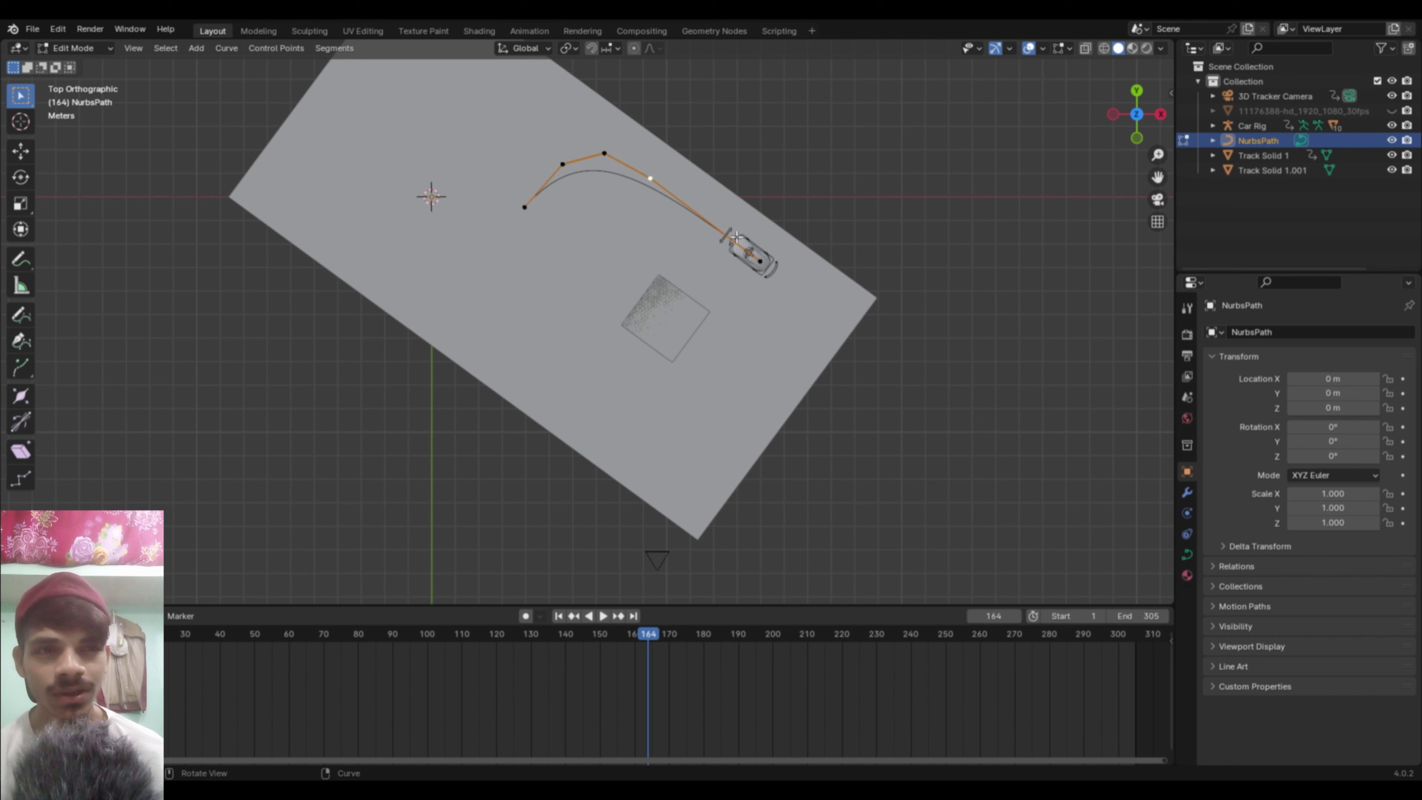
{"action": "left_click", "coordinate": [761, 253]}
{"action": "key", "text": "g"}
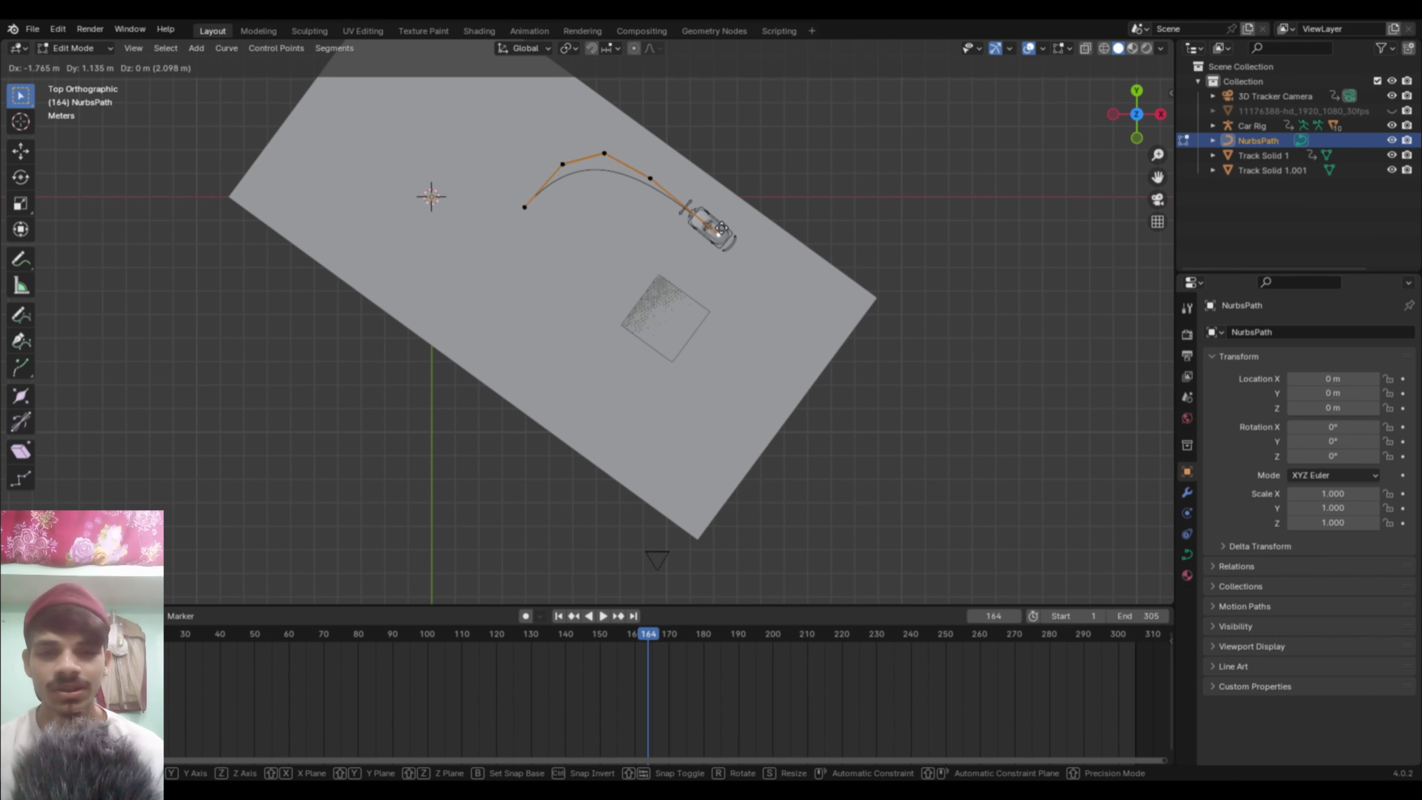
{"action": "left_click", "coordinate": [690, 214]}
Step: Extrude three new points from the far end into the tracked square patch, then exit Edit Mode
{"action": "left_click", "coordinate": [528, 218]}
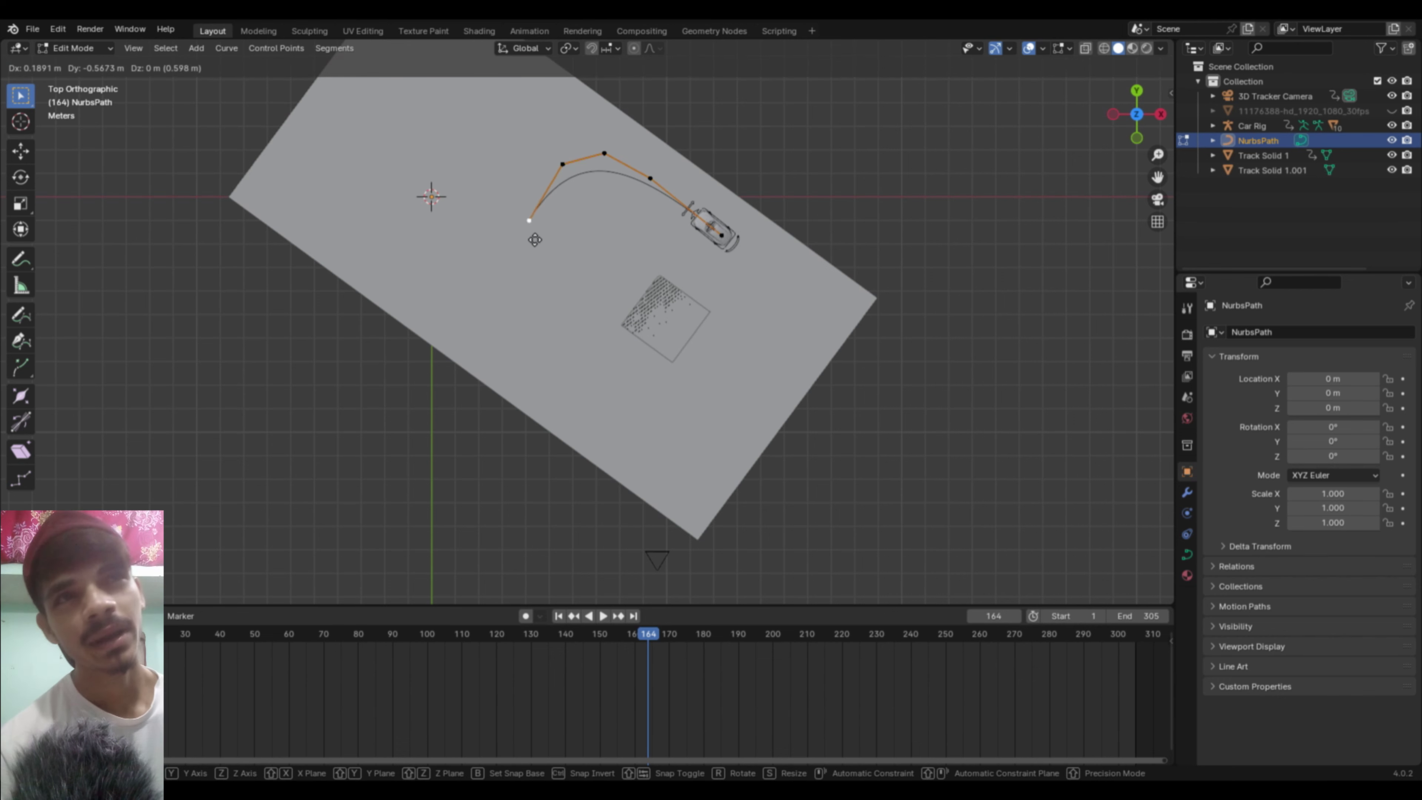
{"action": "key", "text": "e"}
{"action": "left_click", "coordinate": [543, 246]}
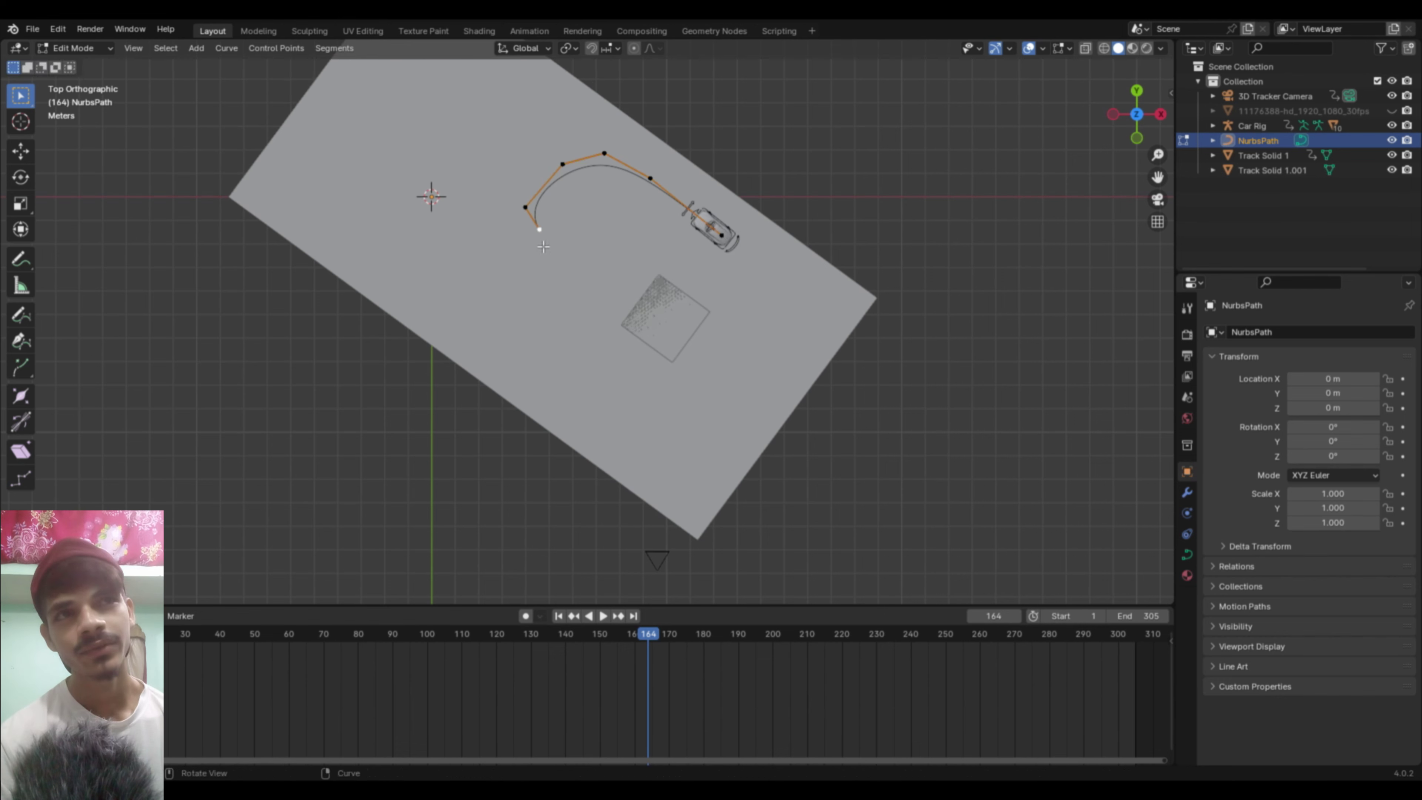
{"action": "key", "text": "e"}
{"action": "left_click", "coordinate": [652, 308]}
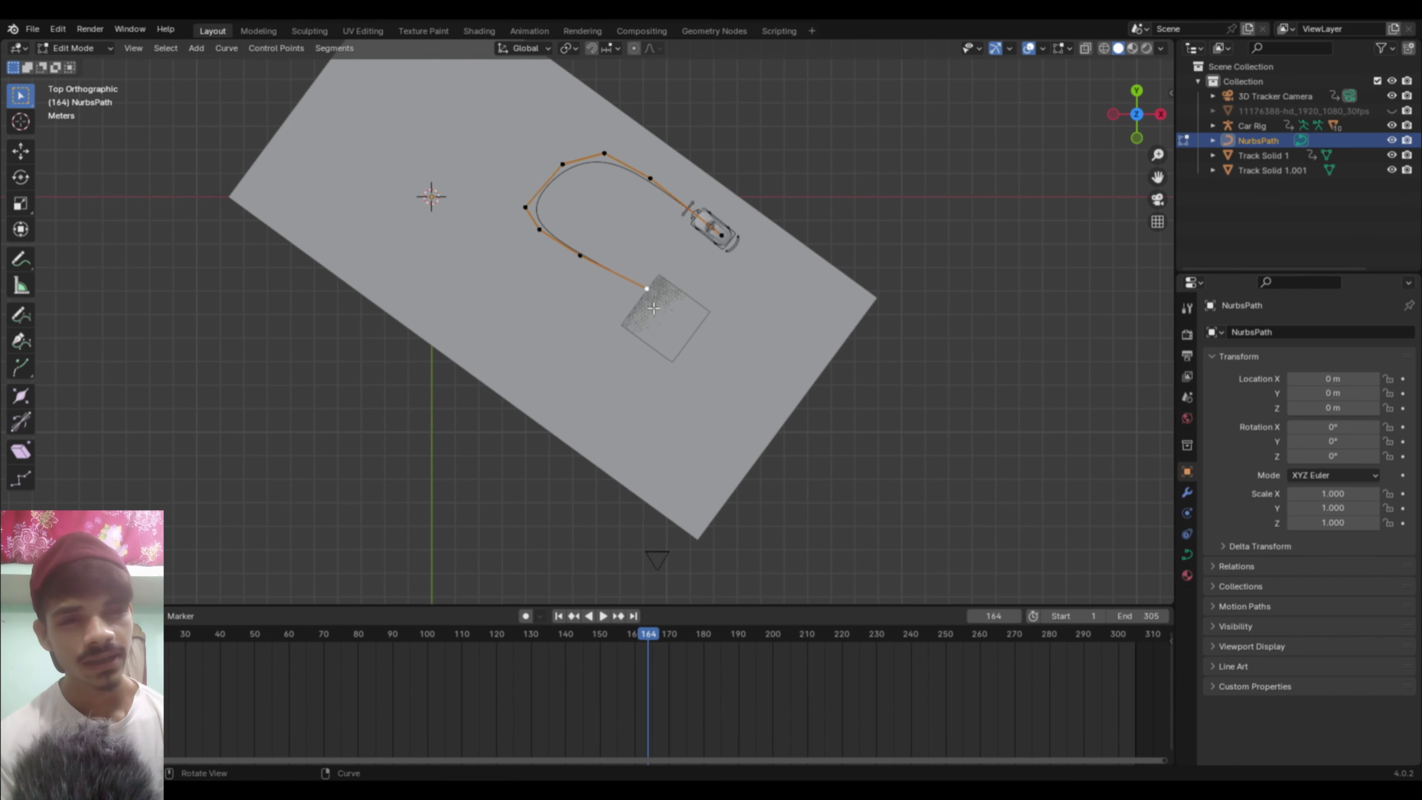
{"action": "key", "text": "e"}
{"action": "left_click", "coordinate": [688, 321]}
{"action": "scroll", "coordinate": [676, 273], "scroll_direction": "up", "scroll_amount": 3}
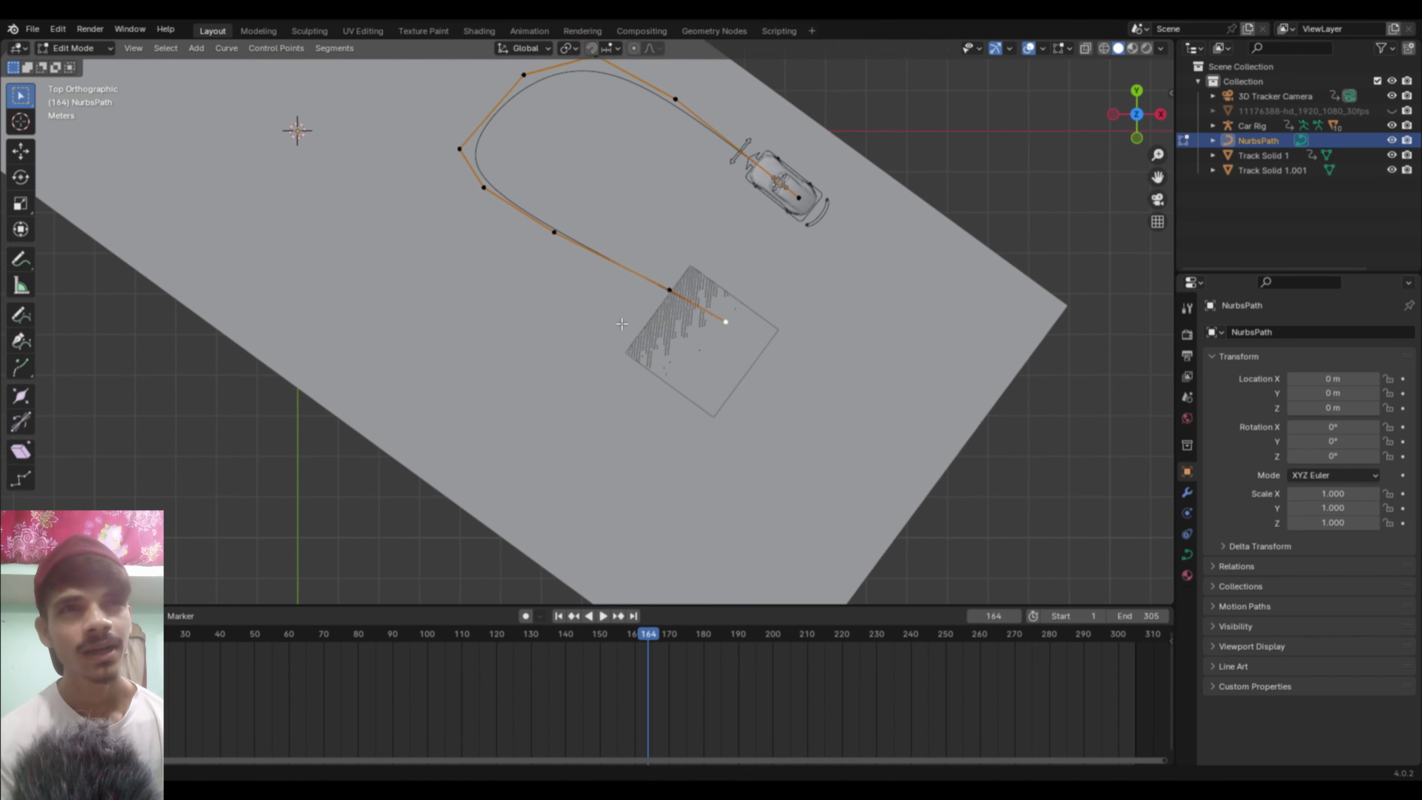
{"action": "middle_click_drag", "start_coordinate": [588, 238], "coordinate": [590, 303], "text": "shift"}
{"action": "key", "text": "Tab"}
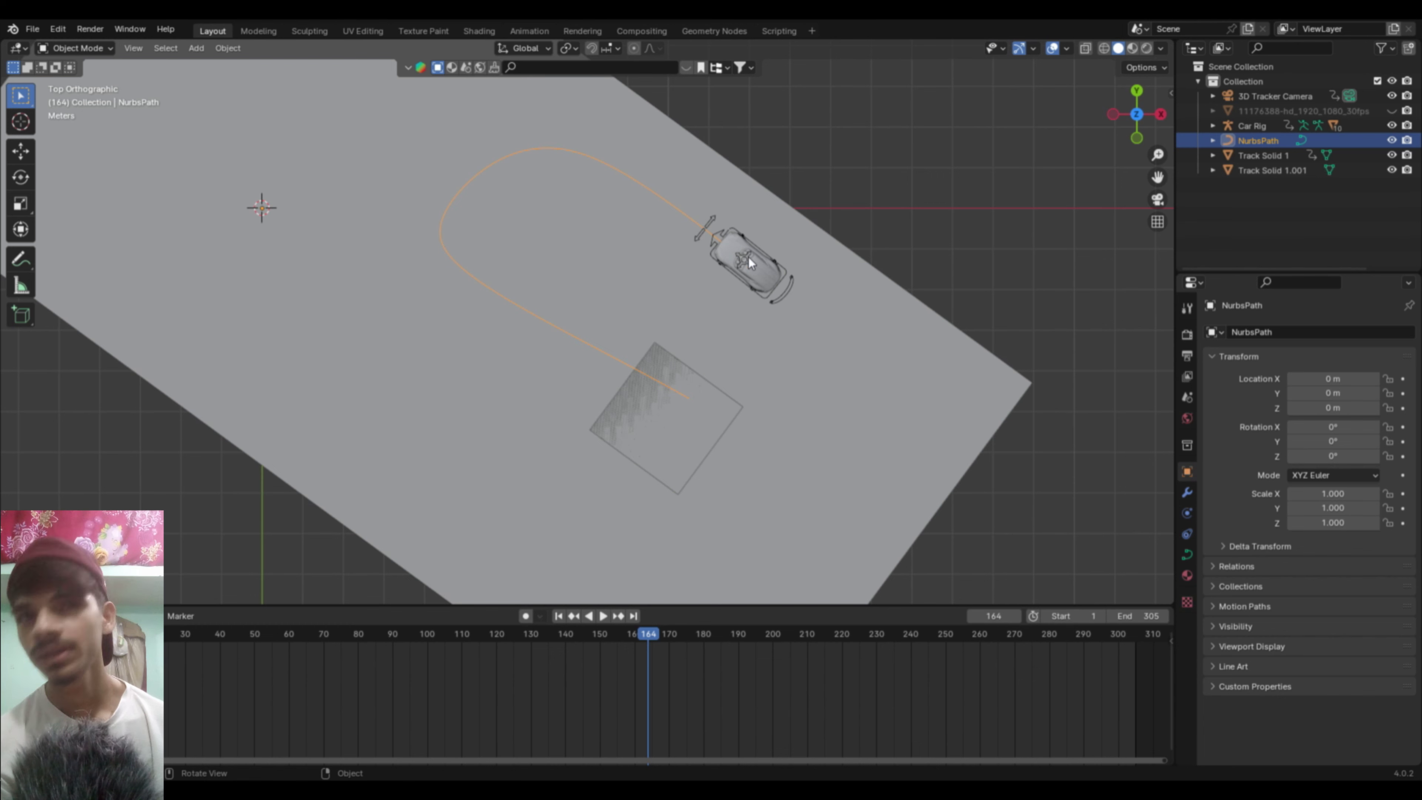
Step: Set the Car Rig's Follow Path offset factor to 1.000, placing the car at the path's end
{"action": "left_click", "coordinate": [720, 229]}
{"action": "left_click_drag", "start_coordinate": [1339, 396], "coordinate": [1394, 397]}
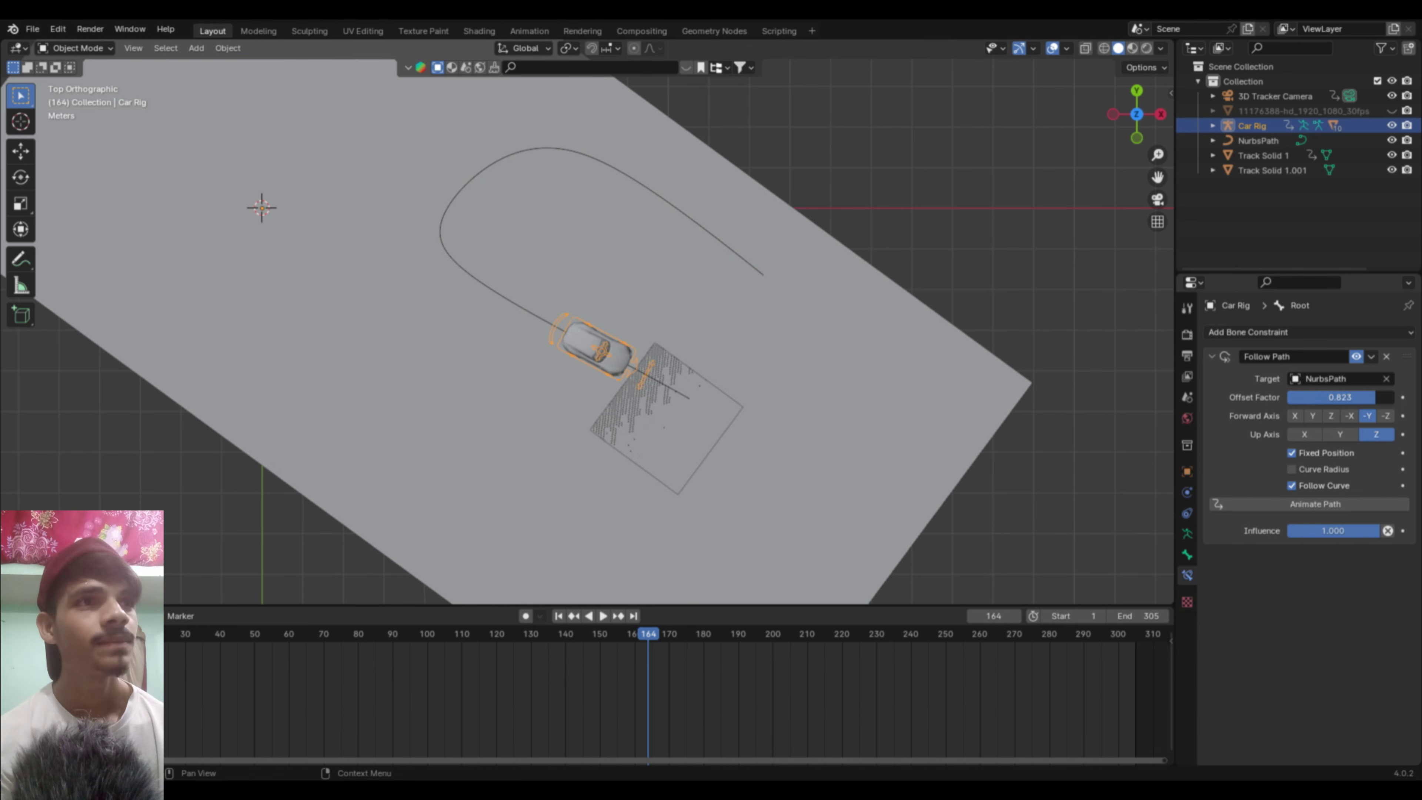
{"action": "mouse_move", "coordinate": [804, 418]}
{"action": "middle_mouse_down"}
{"action": "mouse_move", "coordinate": [824, 346]}
{"action": "mouse_move", "coordinate": [790, 384]}
{"action": "mouse_move", "coordinate": [752, 250]}
{"action": "middle_mouse_up"}
Step: Lower NurbsPath along Z to -5.2949 m onto the ground plane
{"action": "left_click", "coordinate": [561, 333]}
{"action": "key", "text": "g"}
{"action": "key", "text": "z"}
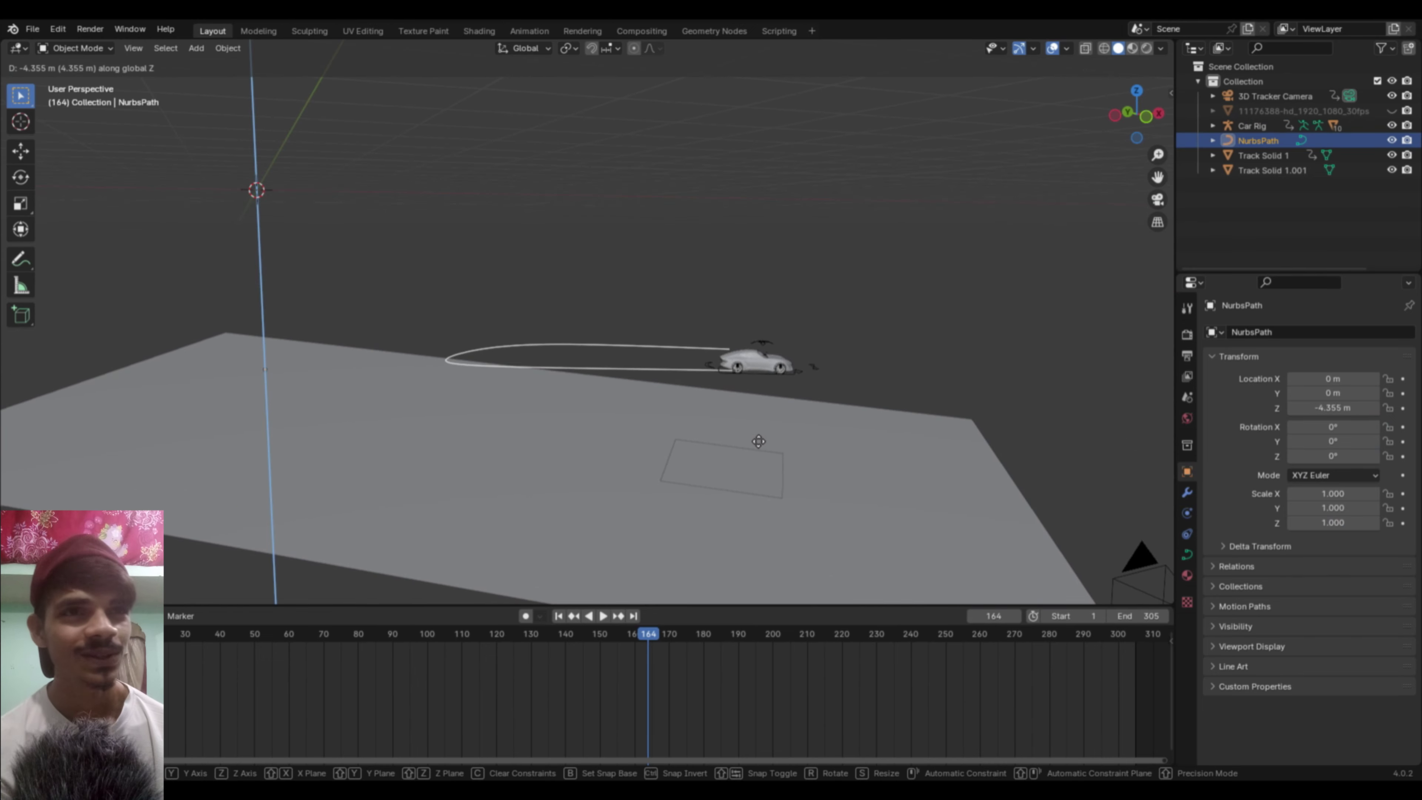
{"action": "left_click", "coordinate": [735, 446]}
{"action": "mouse_move", "coordinate": [733, 442]}
{"action": "middle_mouse_down"}
{"action": "mouse_move", "coordinate": [639, 436]}
{"action": "mouse_move", "coordinate": [664, 442]}
{"action": "mouse_move", "coordinate": [649, 453]}
{"action": "middle_mouse_up"}
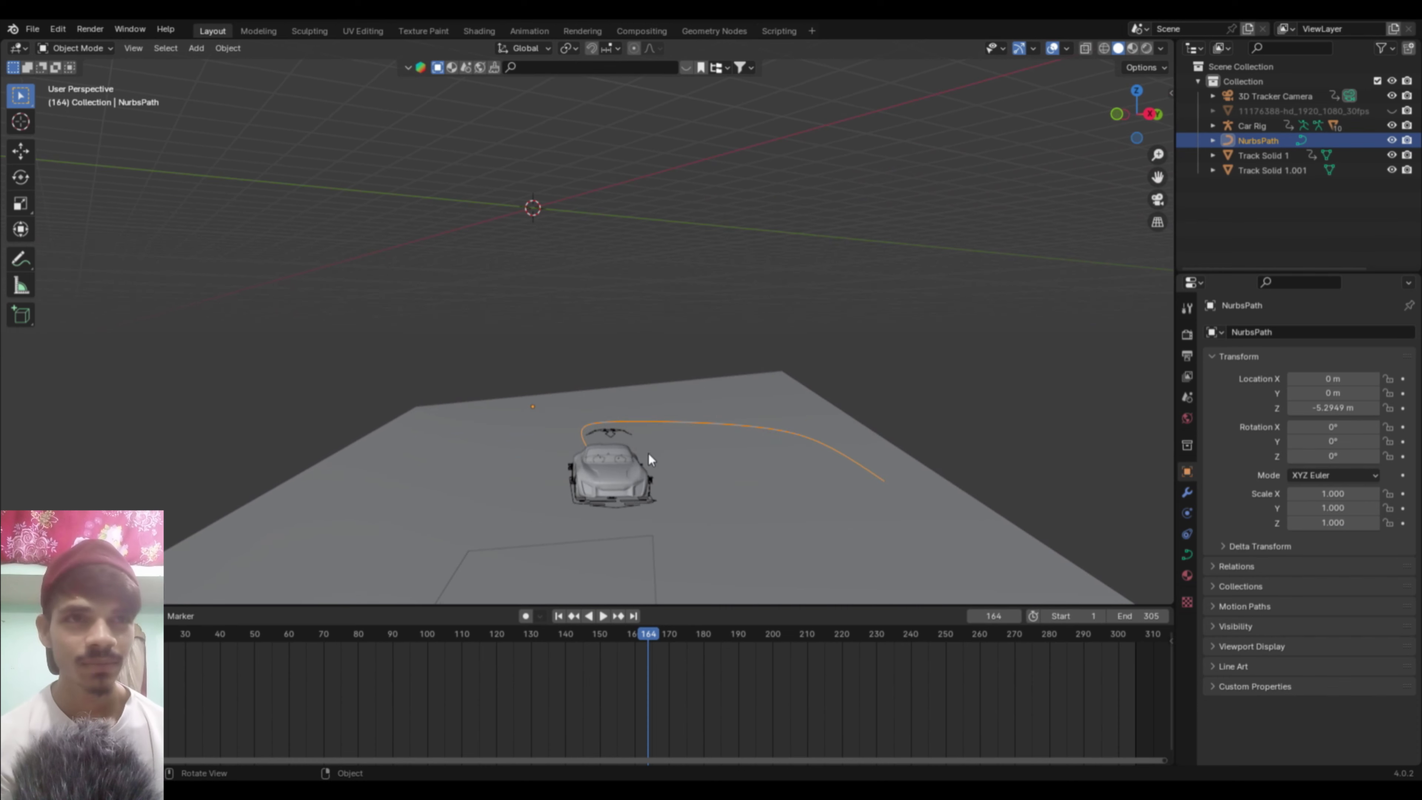
{"action": "left_click", "coordinate": [637, 503]}
Step: Show the sidebar's car rig animation controls and expand the Ground Sensors settings
{"action": "key", "text": "n"}
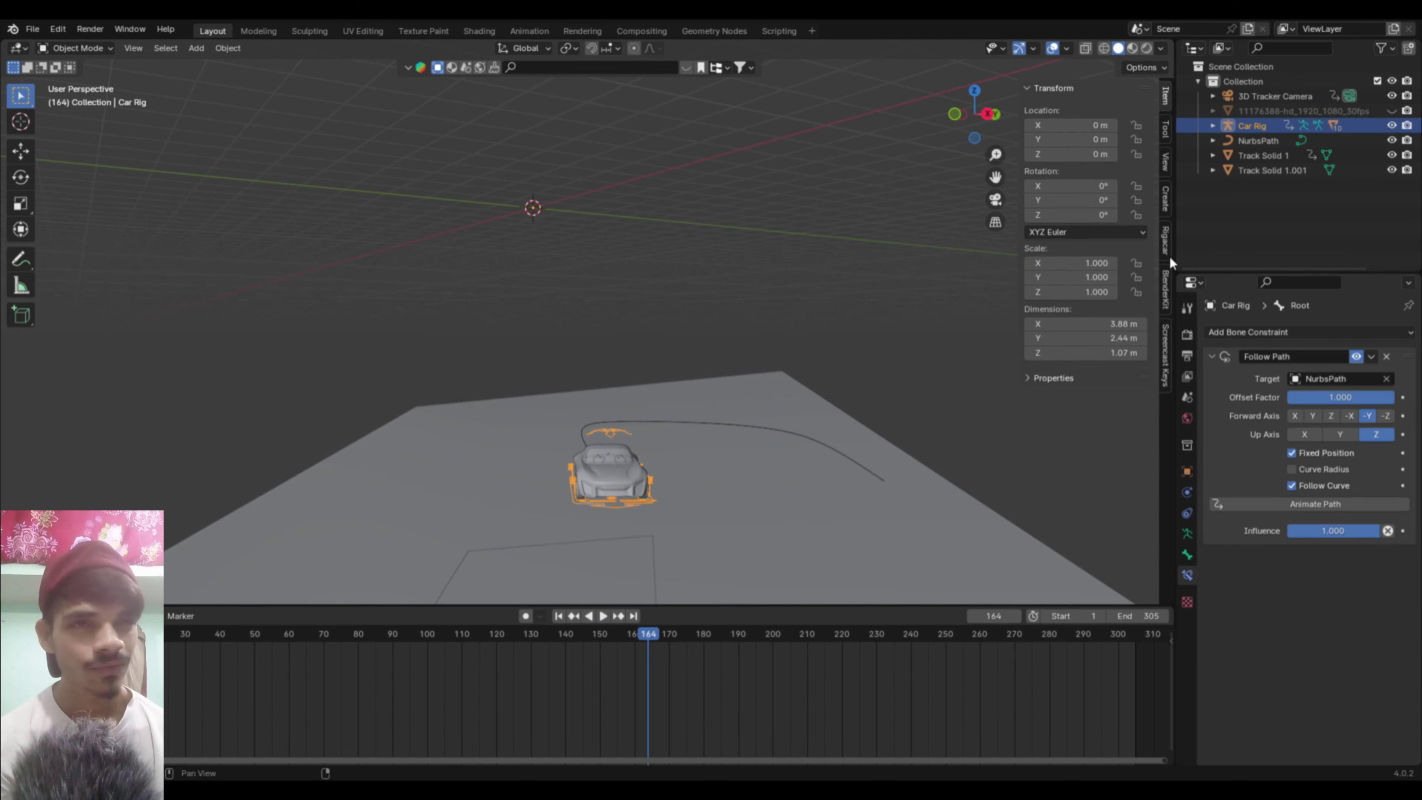
{"action": "left_click", "coordinate": [1164, 199]}
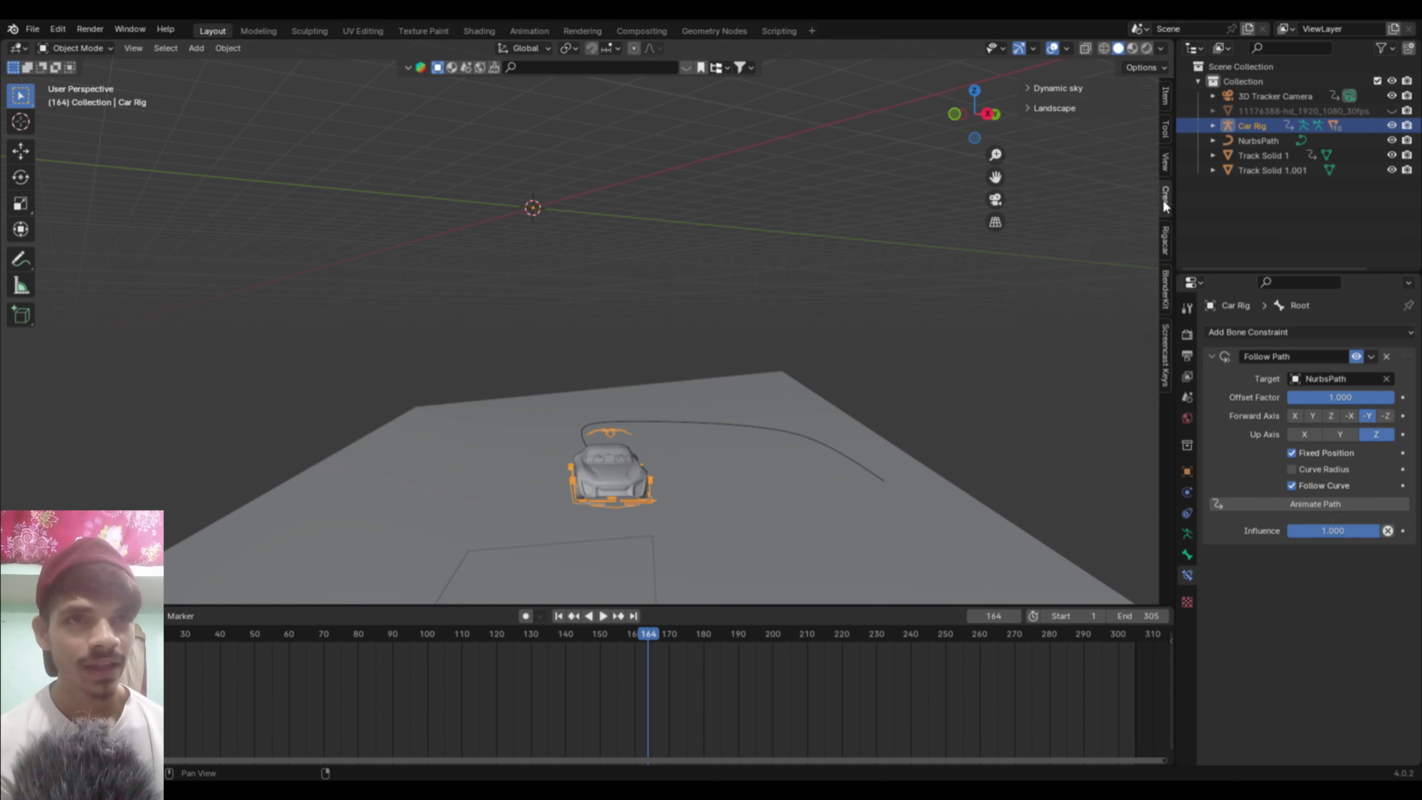
{"action": "left_click", "coordinate": [1165, 236]}
{"action": "left_click", "coordinate": [1061, 250]}
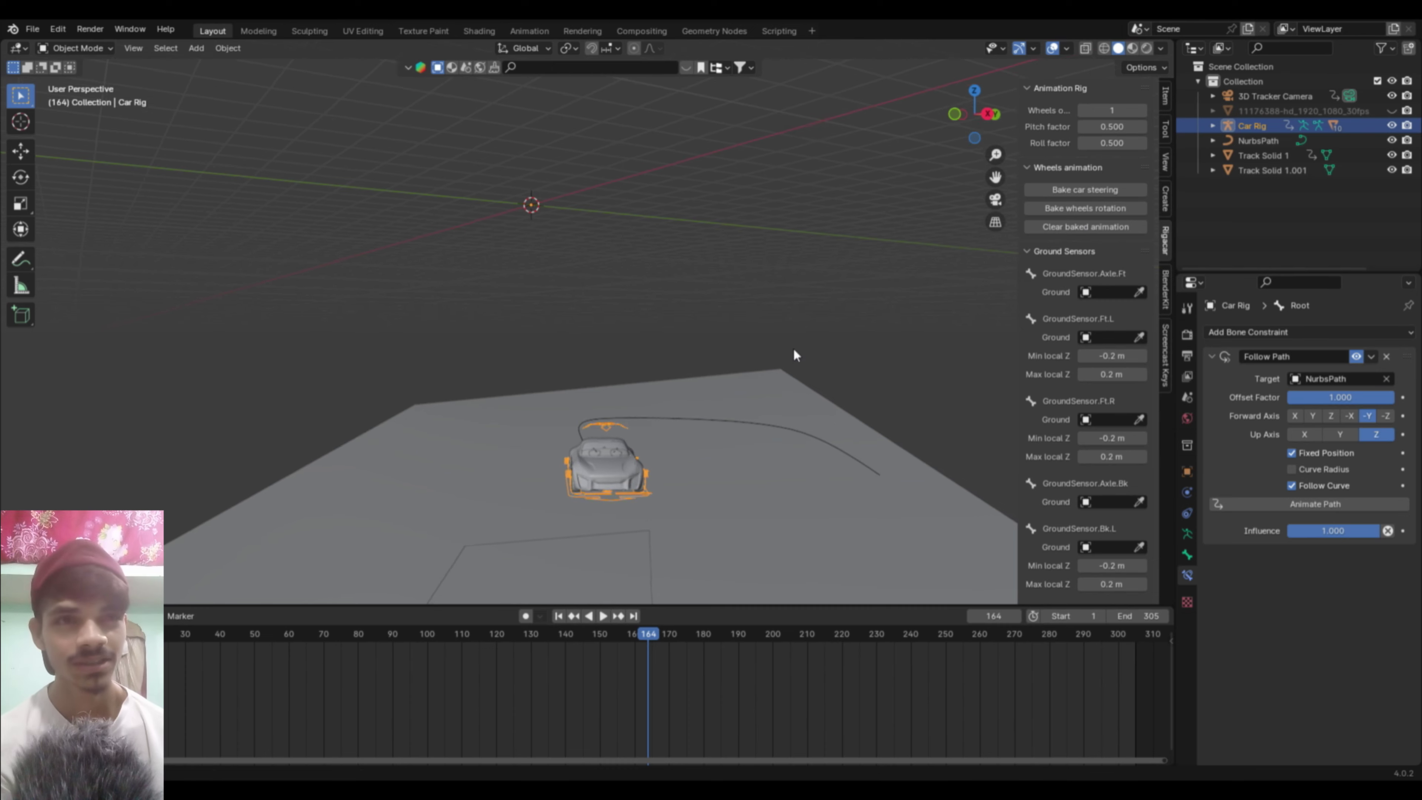
{"action": "mouse_move", "coordinate": [817, 414]}
{"action": "middle_mouse_down"}
{"action": "mouse_move", "coordinate": [745, 223]}
{"action": "mouse_move", "coordinate": [691, 290]}
{"action": "mouse_move", "coordinate": [601, 304]}
{"action": "middle_mouse_up"}
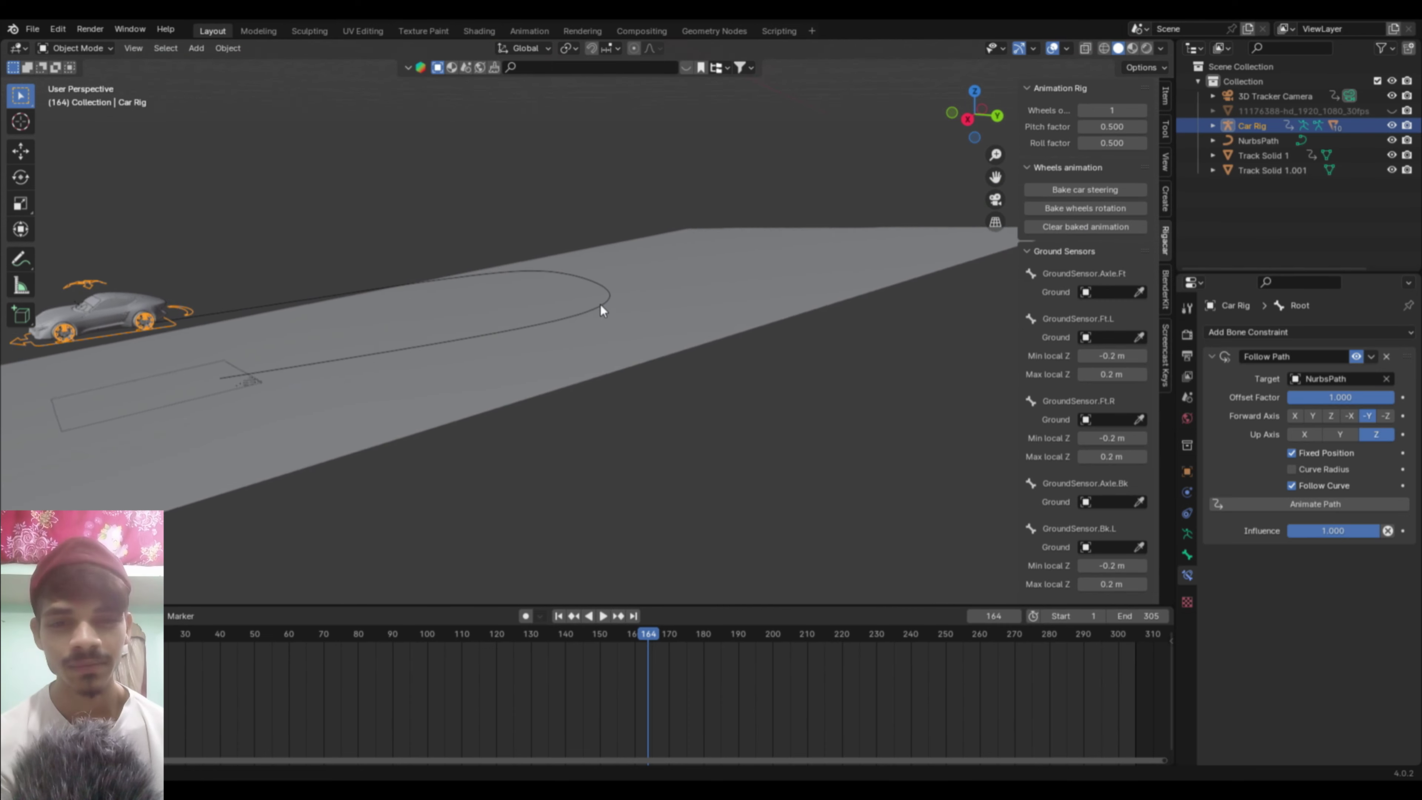
{"action": "scroll", "coordinate": [660, 327], "scroll_direction": "up", "scroll_amount": 2}
Step: Set the front axle and front-left ground sensors to Track Solid 1.001 with Project shrinkwrap
{"action": "left_click", "coordinate": [1138, 292]}
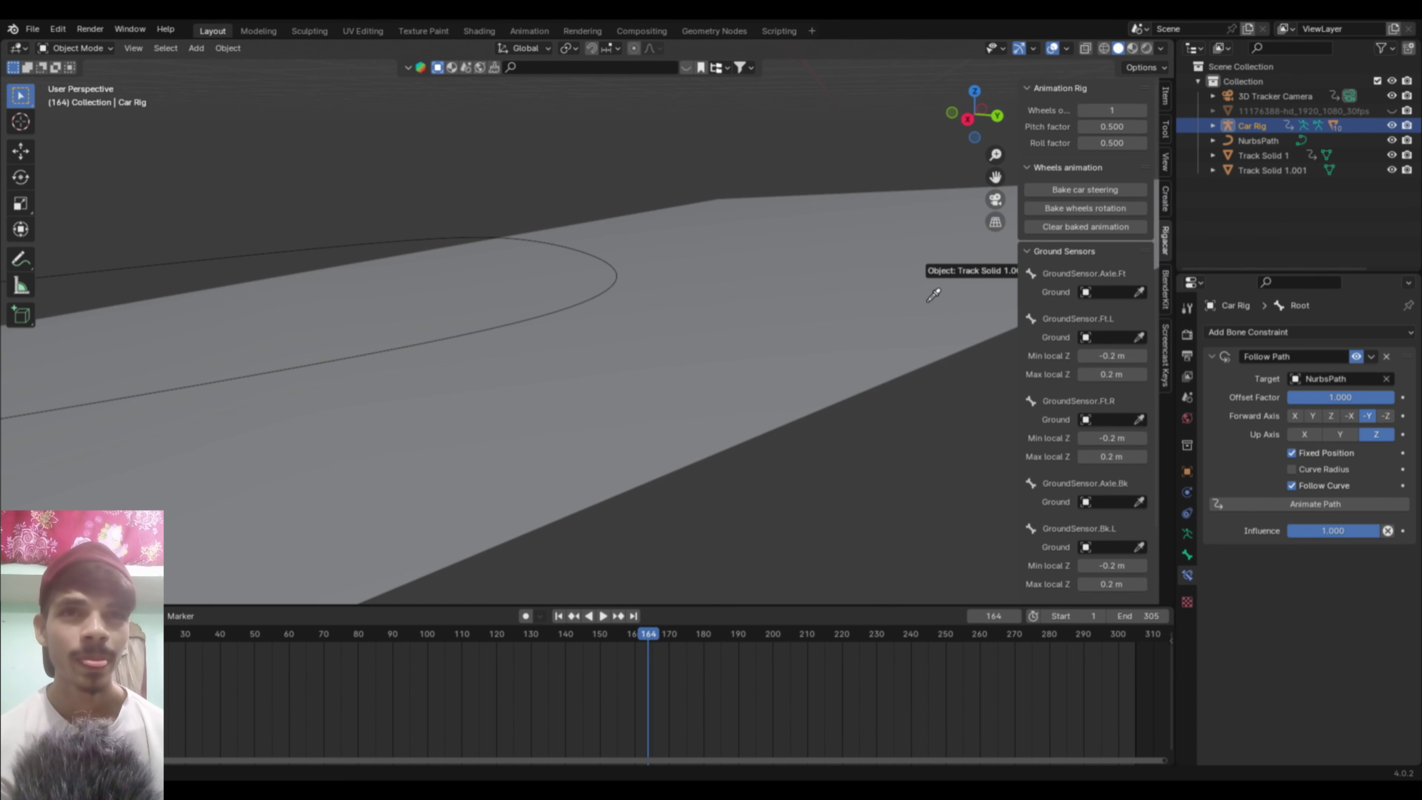
{"action": "left_click", "coordinate": [930, 296]}
{"action": "left_click", "coordinate": [1117, 310]}
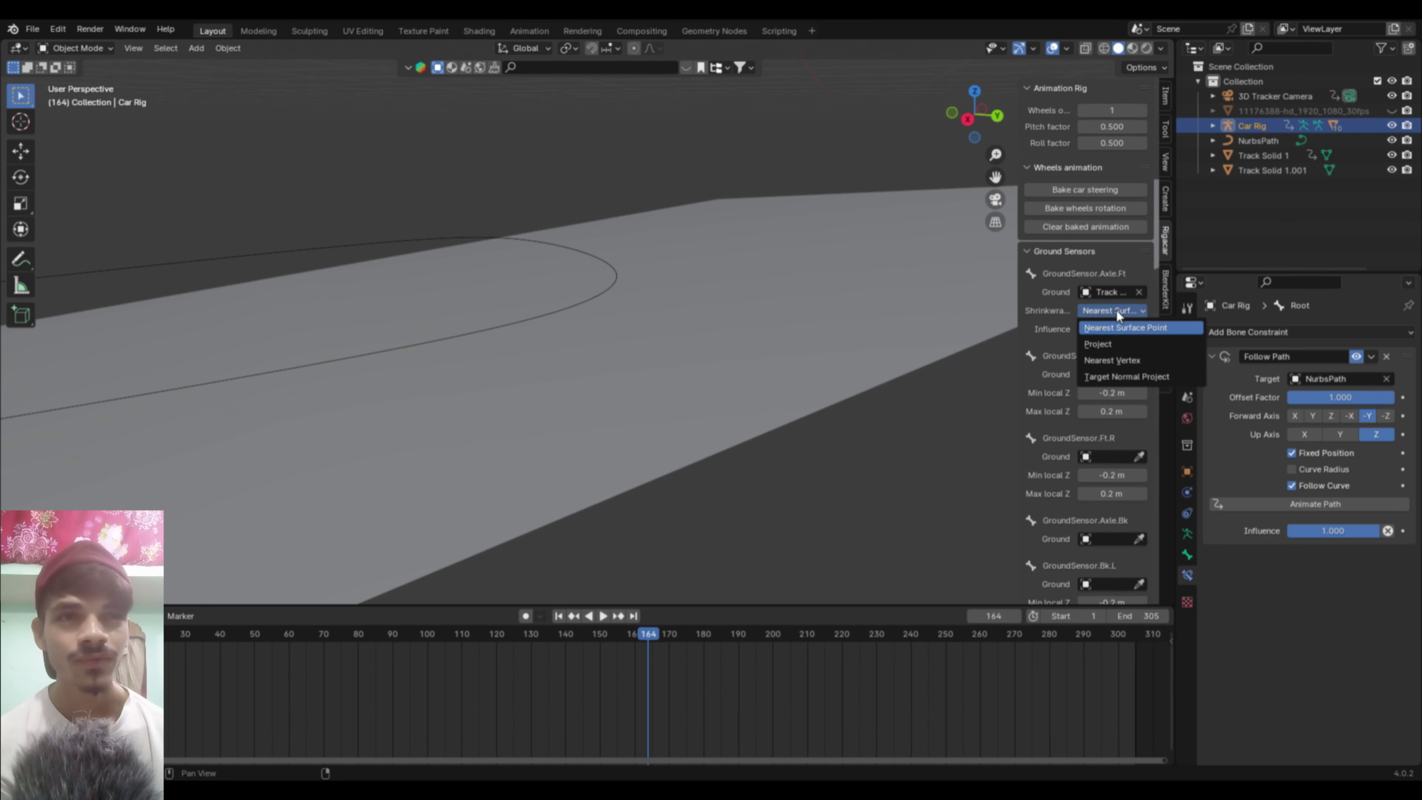
{"action": "left_click", "coordinate": [1105, 346]}
{"action": "middle_click_drag", "start_coordinate": [750, 381], "coordinate": [729, 391]}
{"action": "scroll", "coordinate": [671, 367], "scroll_direction": "down", "scroll_amount": 3}
{"action": "mouse_move", "coordinate": [616, 342]}
{"action": "middle_mouse_down"}
{"action": "mouse_move", "coordinate": [781, 292]}
{"action": "mouse_move", "coordinate": [468, 354]}
{"action": "middle_mouse_up"}
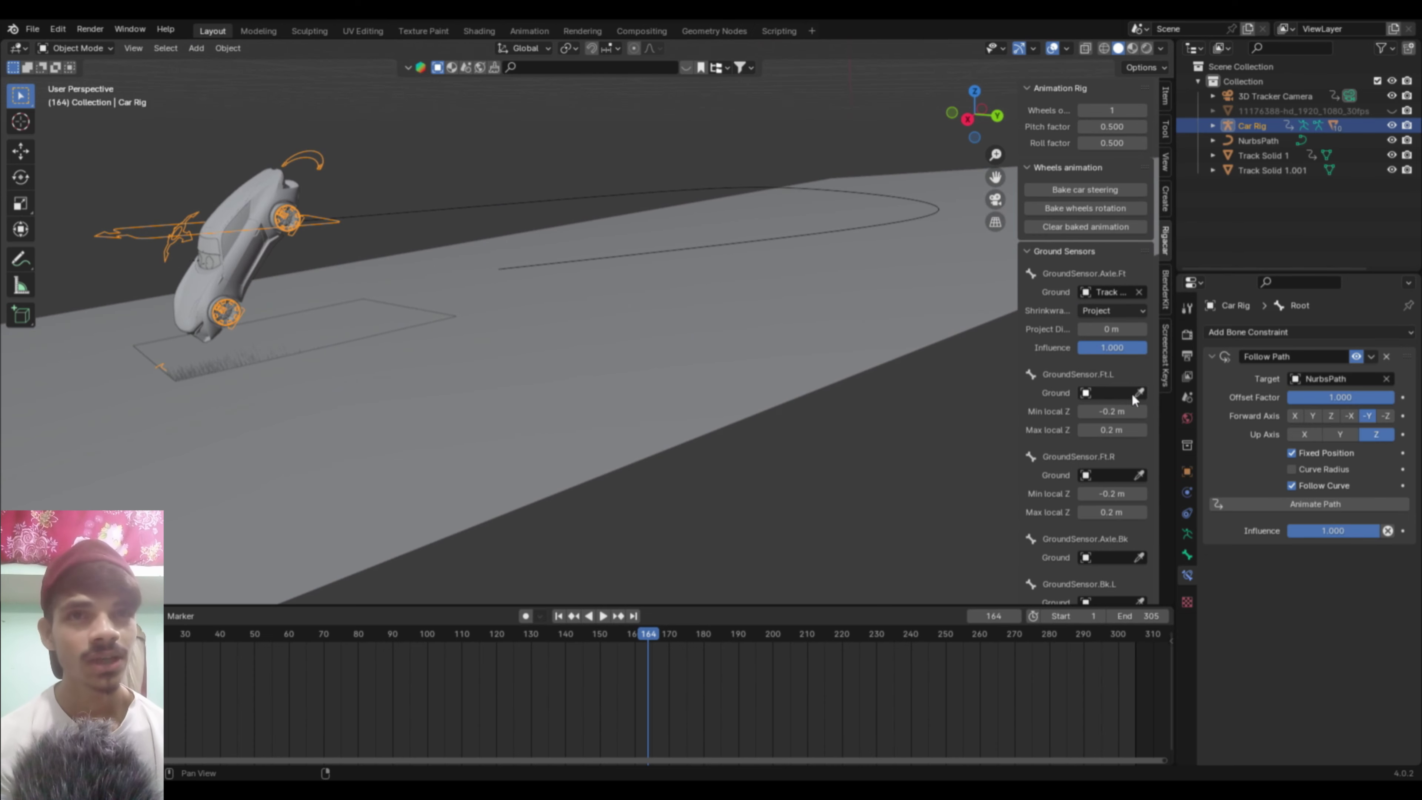
{"action": "left_click", "coordinate": [823, 338]}
{"action": "left_click", "coordinate": [1100, 411]}
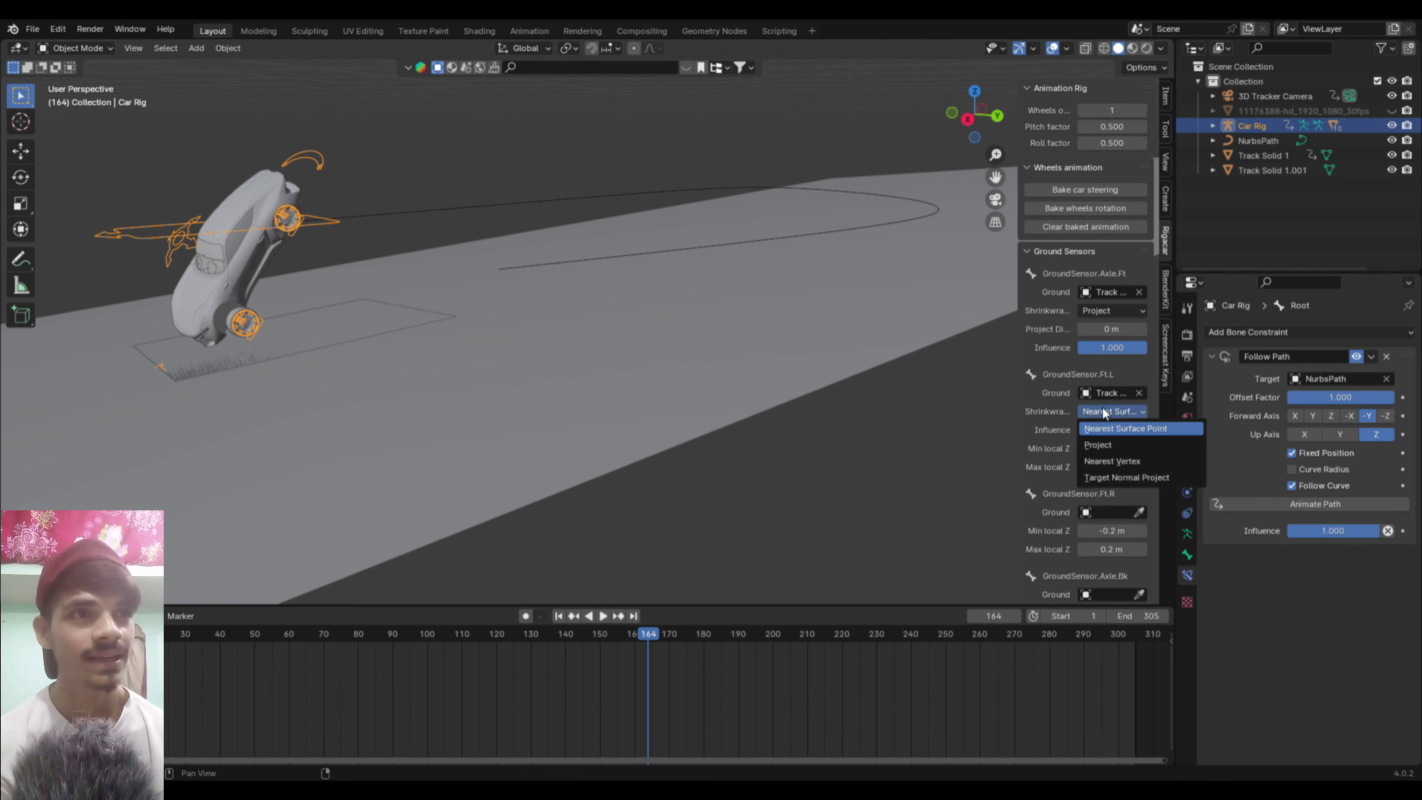
{"action": "left_click", "coordinate": [1113, 412]}
{"action": "left_click", "coordinate": [1115, 445]}
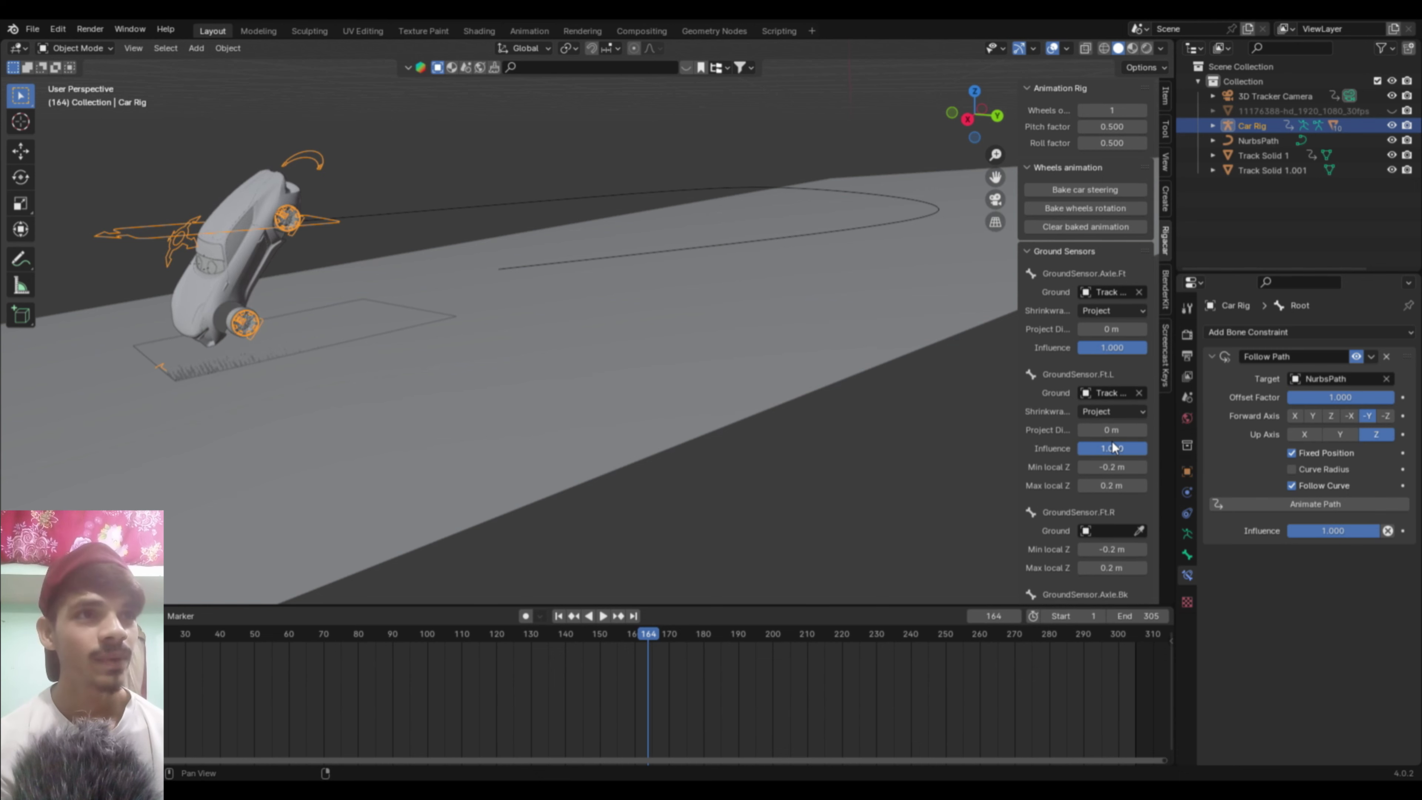
Step: Ground the front-right and rear axle sensors on Track Solid 1.001 using Project shrinkwrap
{"action": "left_click", "coordinate": [1140, 531]}
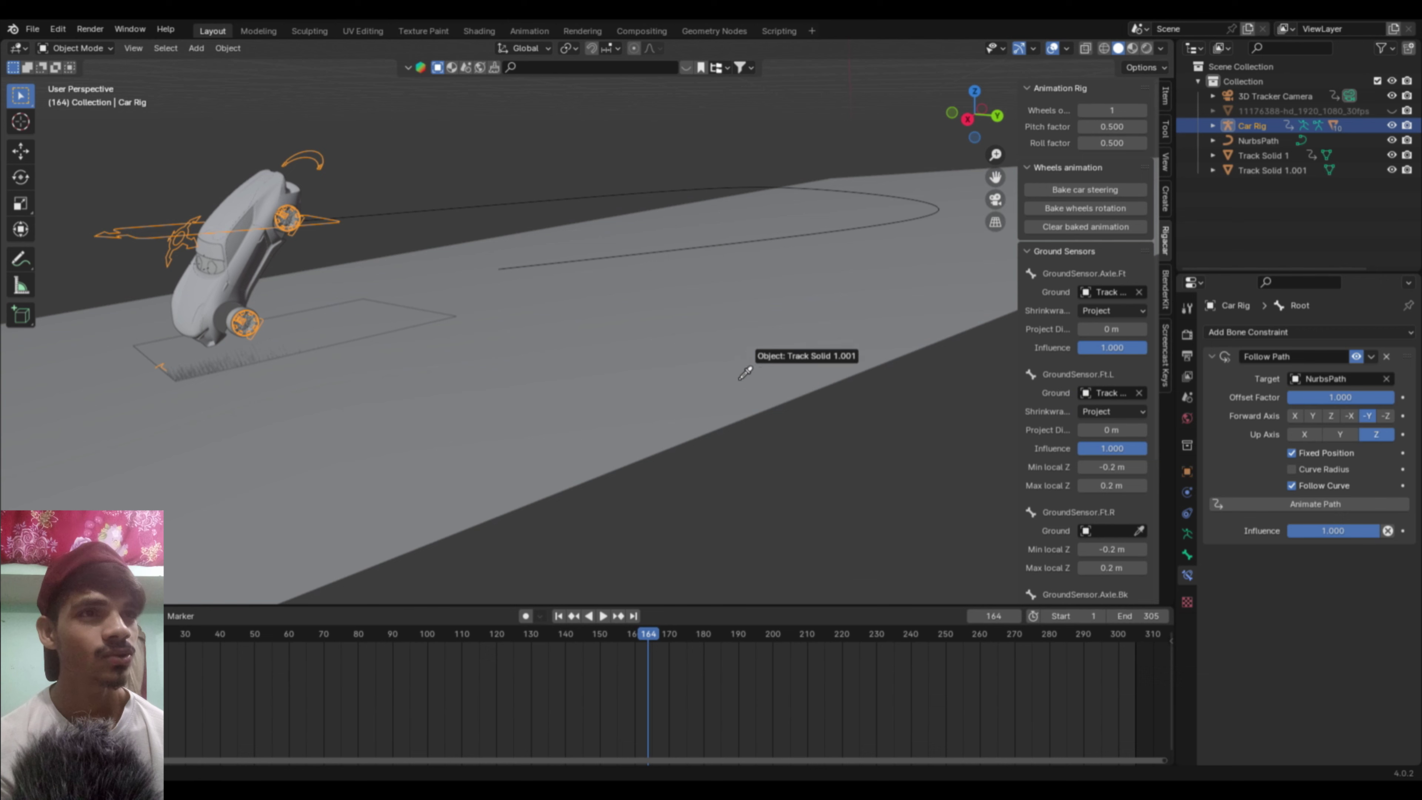
{"action": "left_click", "coordinate": [739, 384]}
{"action": "scroll", "coordinate": [1137, 507], "scroll_direction": "down", "scroll_amount": 2}
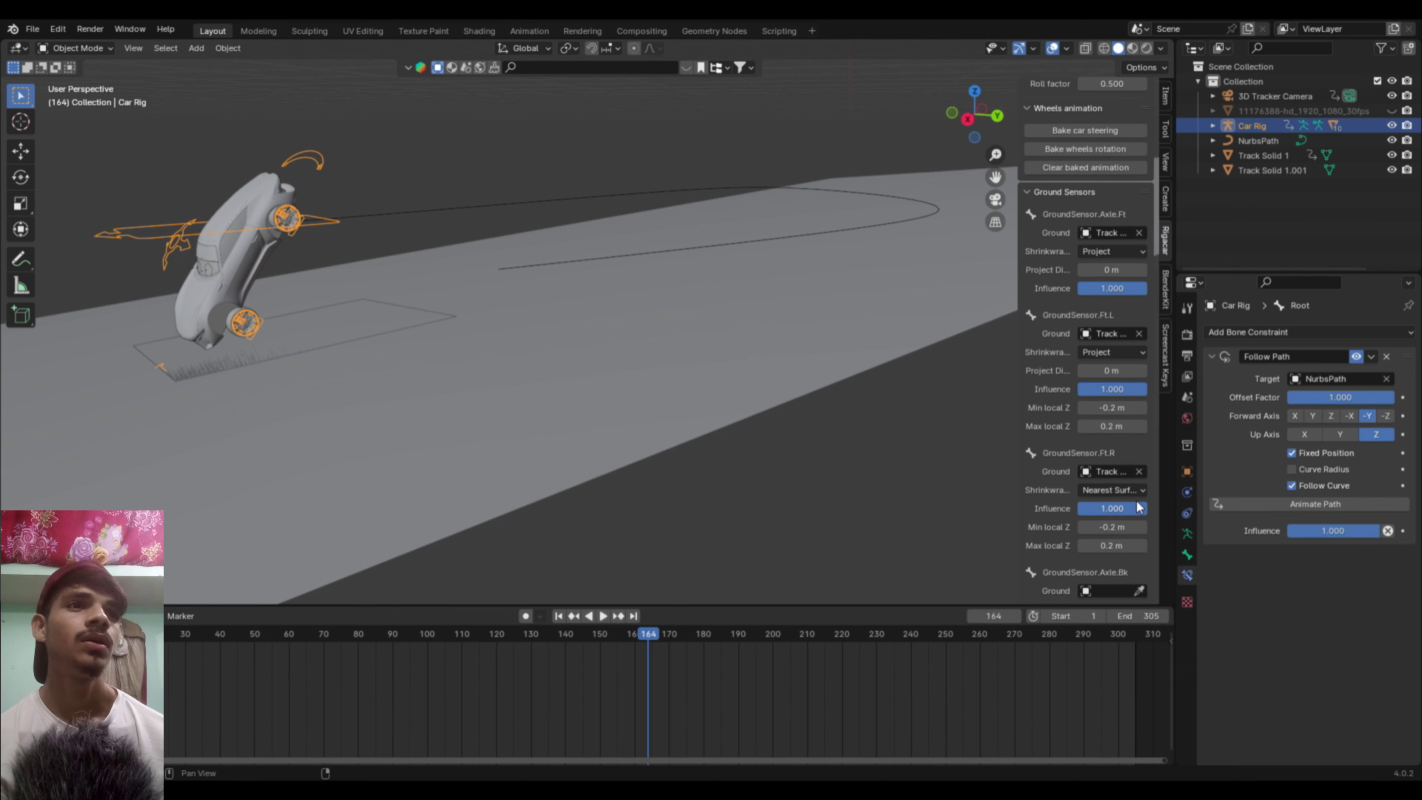
{"action": "left_click", "coordinate": [1112, 490]}
{"action": "left_click", "coordinate": [1112, 518]}
{"action": "scroll", "coordinate": [1112, 504], "scroll_direction": "down", "scroll_amount": 2}
{"action": "scroll", "coordinate": [1139, 507], "scroll_direction": "down", "scroll_amount": 2}
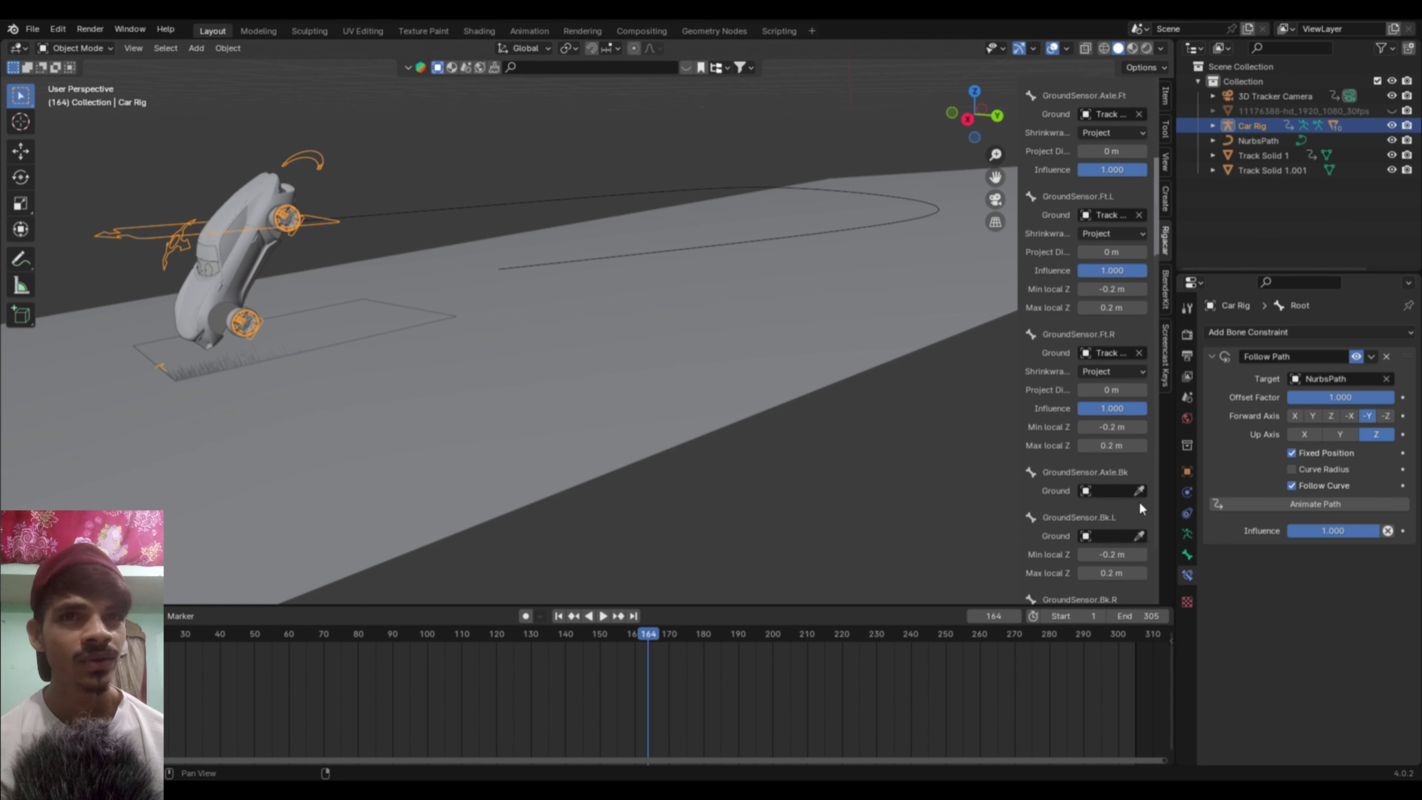
{"action": "left_click", "coordinate": [1139, 491]}
{"action": "left_click", "coordinate": [778, 343]}
{"action": "scroll", "coordinate": [1117, 456], "scroll_direction": "down", "scroll_amount": 3}
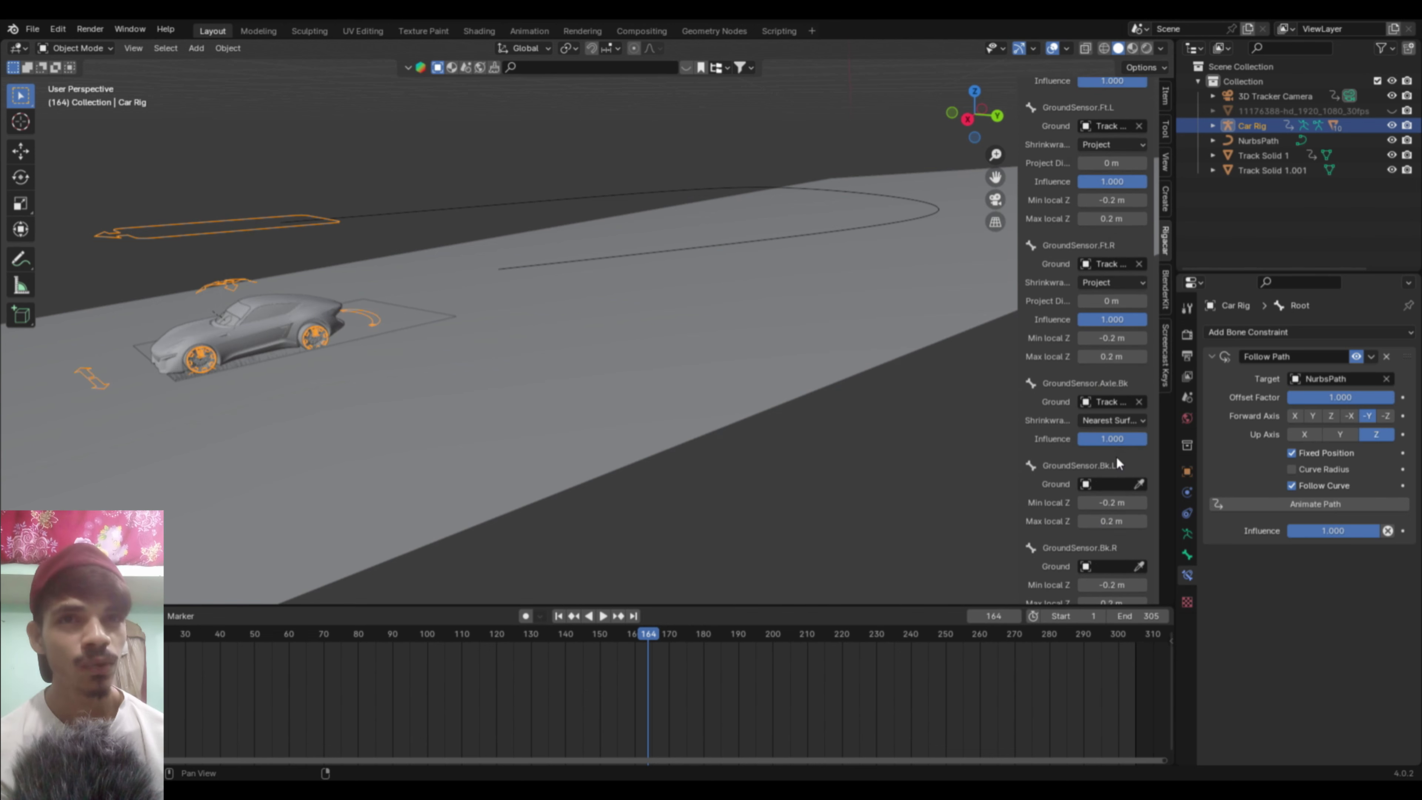
{"action": "left_click", "coordinate": [1119, 420]}
{"action": "left_click", "coordinate": [1117, 446]}
{"action": "scroll", "coordinate": [1115, 448], "scroll_direction": "down", "scroll_amount": 1}
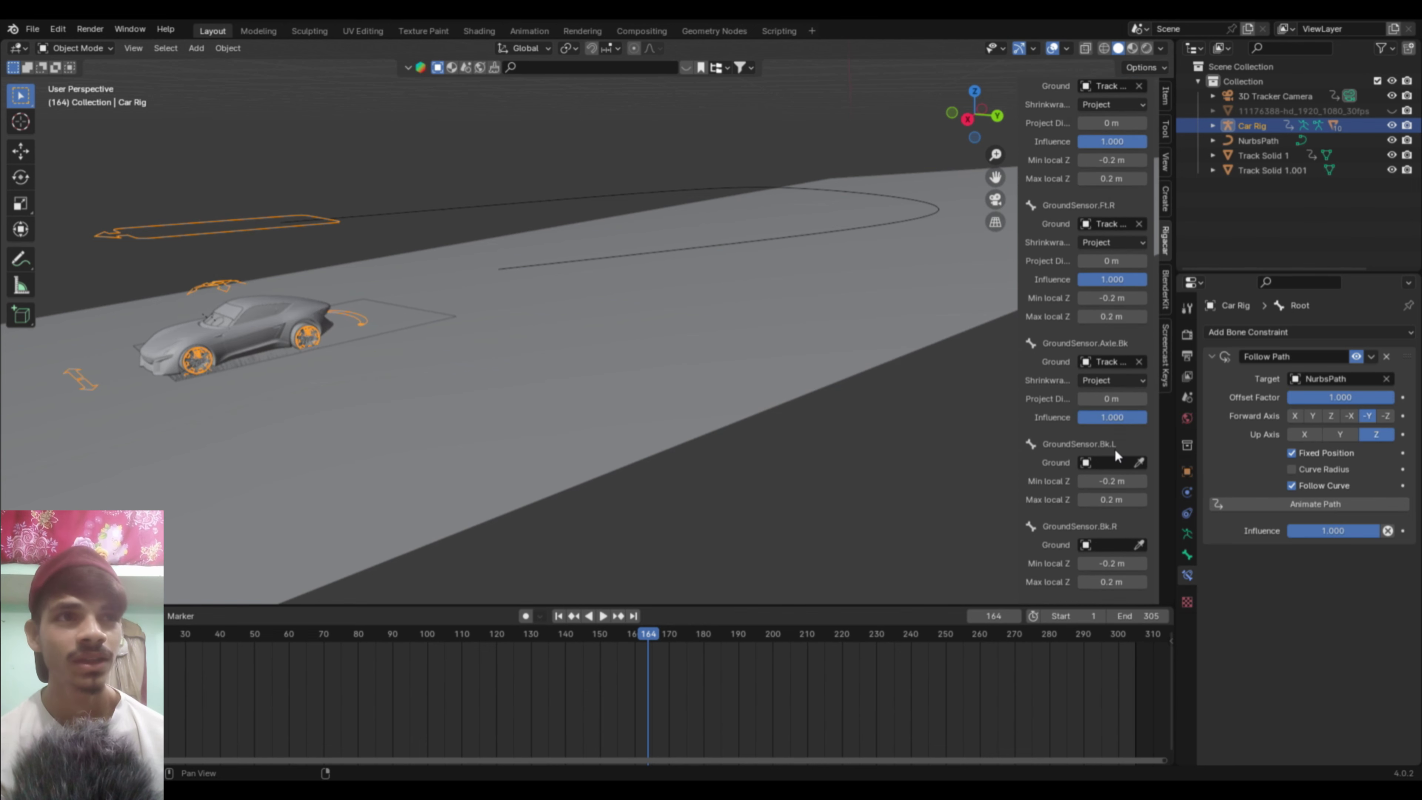
Step: Ground the rear-left and rear-right sensors on Track Solid 1.001 using Project shrinkwrap
{"action": "left_click", "coordinate": [1139, 462]}
{"action": "left_click", "coordinate": [870, 348]}
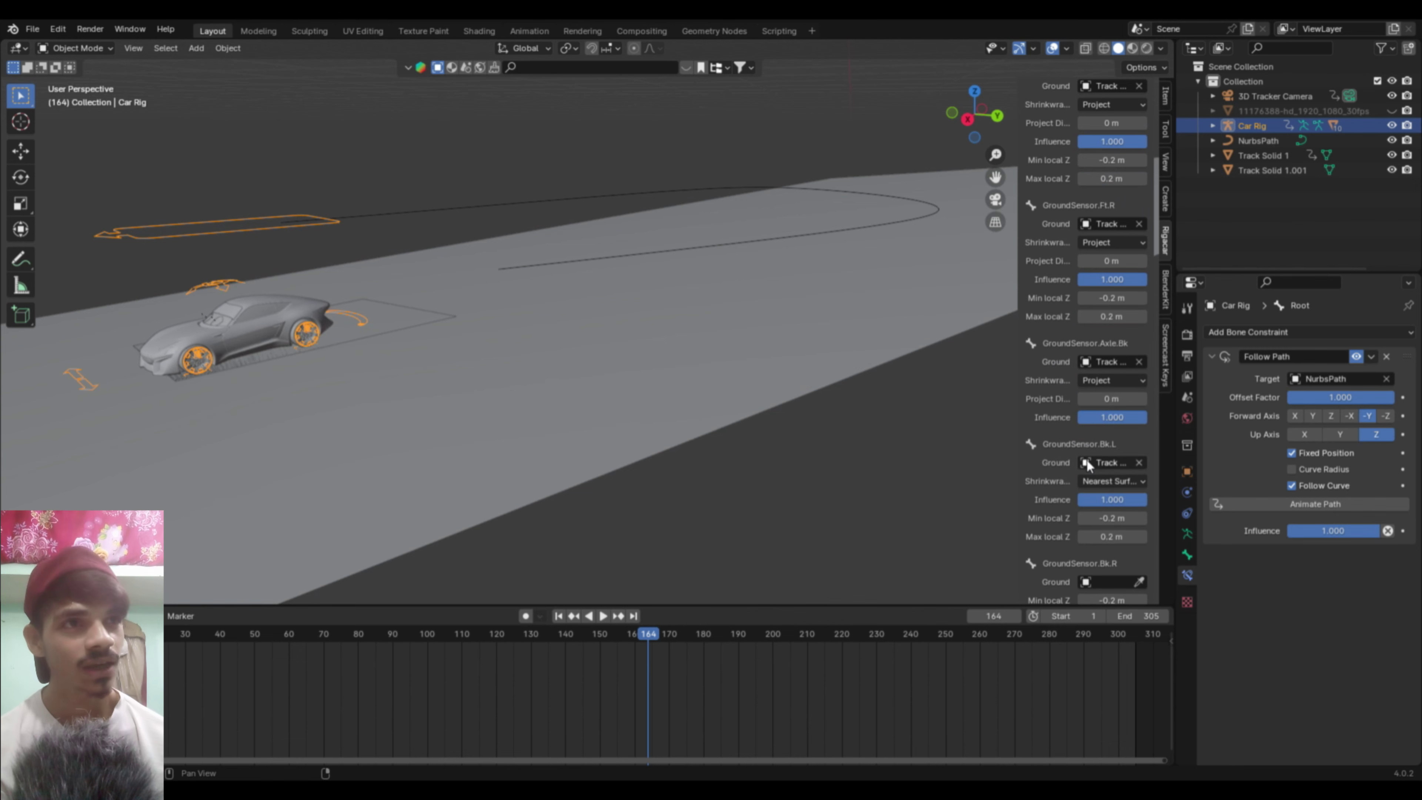
{"action": "left_click", "coordinate": [1100, 480]}
{"action": "left_click", "coordinate": [1100, 514]}
{"action": "scroll", "coordinate": [1098, 493], "scroll_direction": "down", "scroll_amount": 2}
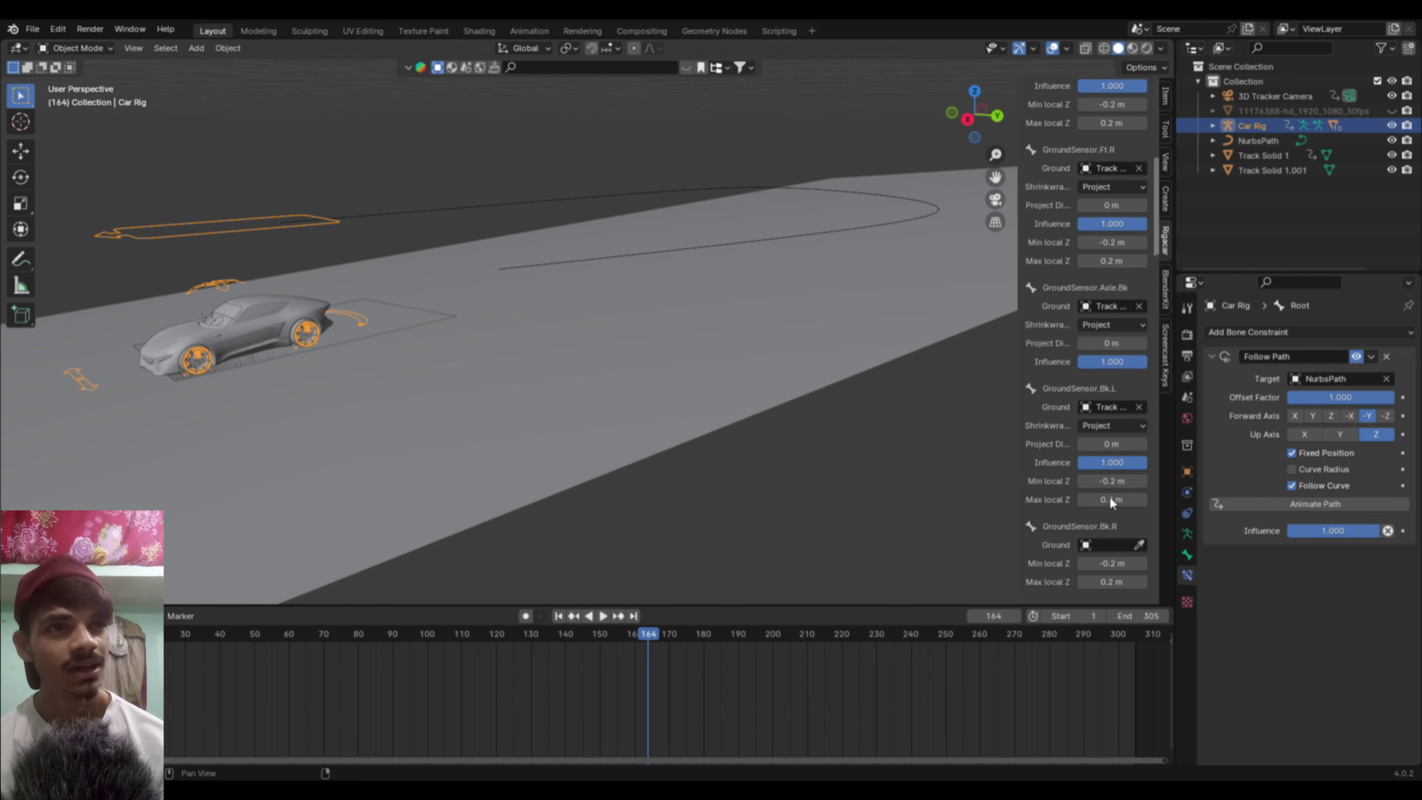
{"action": "left_click", "coordinate": [848, 398]}
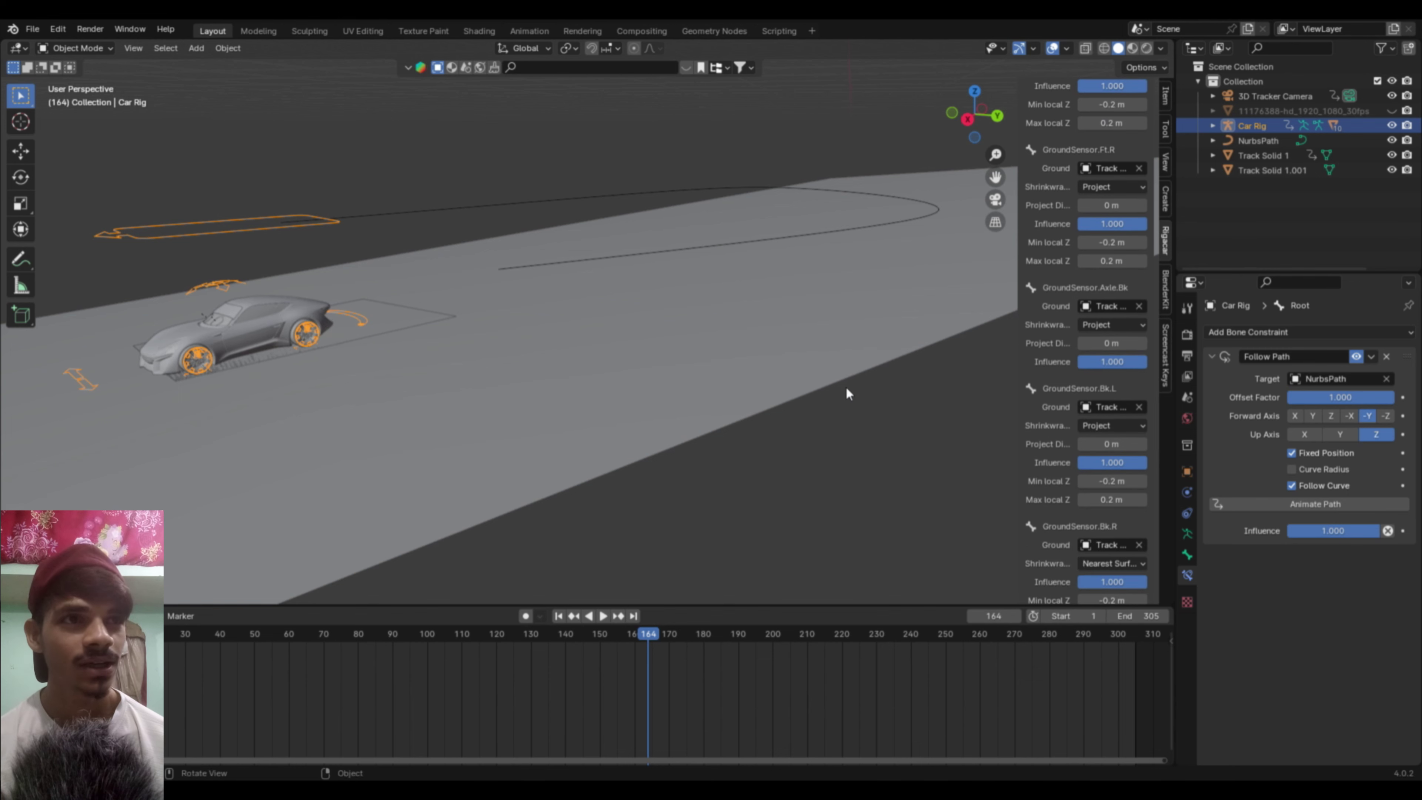
{"action": "left_click", "coordinate": [1081, 562]}
{"action": "left_click", "coordinate": [1092, 597]}
{"action": "scroll", "coordinate": [1096, 501], "scroll_direction": "down", "scroll_amount": 2}
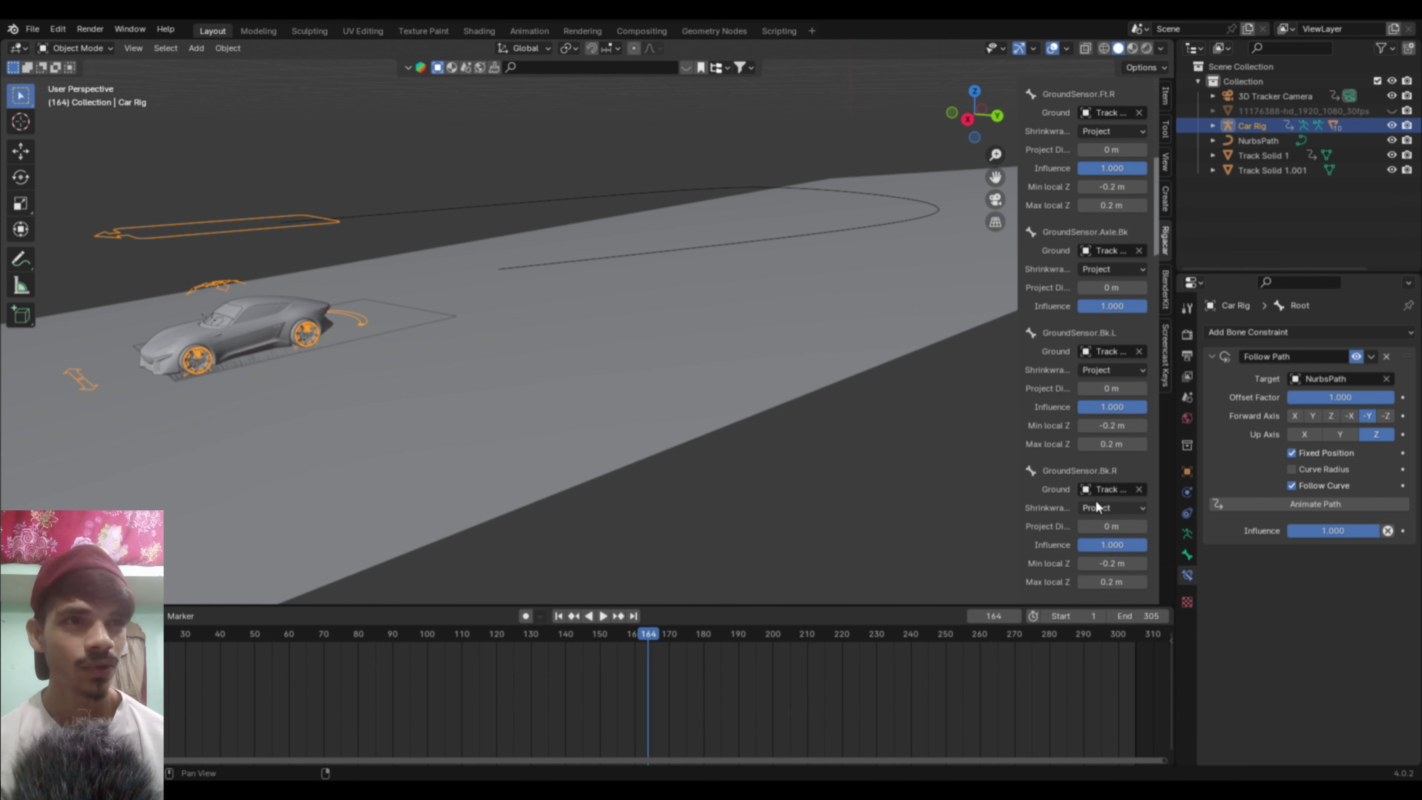
{"action": "scroll", "coordinate": [1120, 392], "scroll_direction": "up", "scroll_amount": 5}
Step: Keyframe the Follow Path offset factor at 0 on frame 1
{"action": "mouse_move", "coordinate": [834, 424]}
{"action": "middle_mouse_down", "text": "shift"}
{"action": "mouse_move", "coordinate": [359, 414]}
{"action": "mouse_move", "coordinate": [300, 359]}
{"action": "mouse_move", "coordinate": [621, 321]}
{"action": "middle_mouse_up", "text": "shift"}
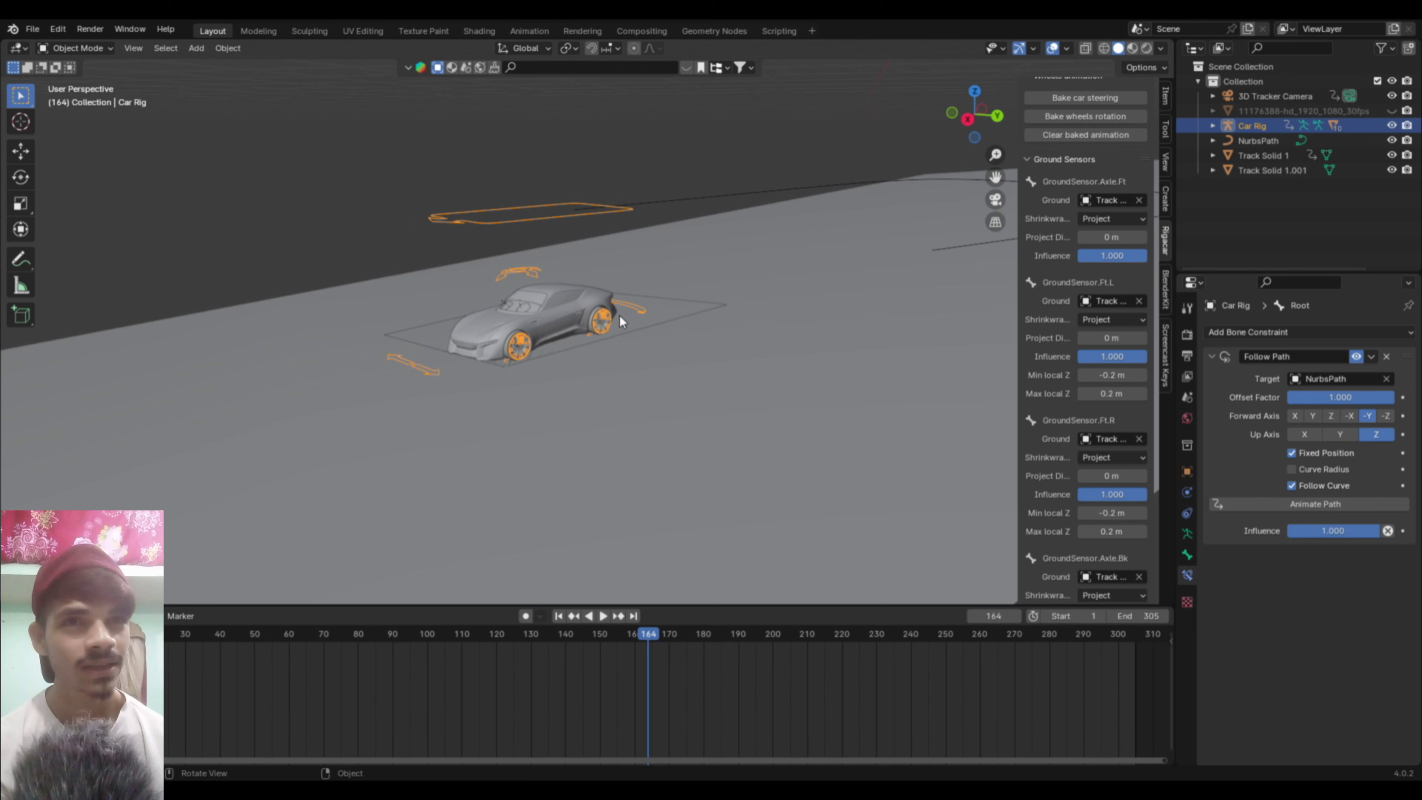
{"action": "left_click", "coordinate": [558, 616]}
{"action": "scroll", "coordinate": [675, 678], "scroll_direction": "down", "scroll_amount": 3}
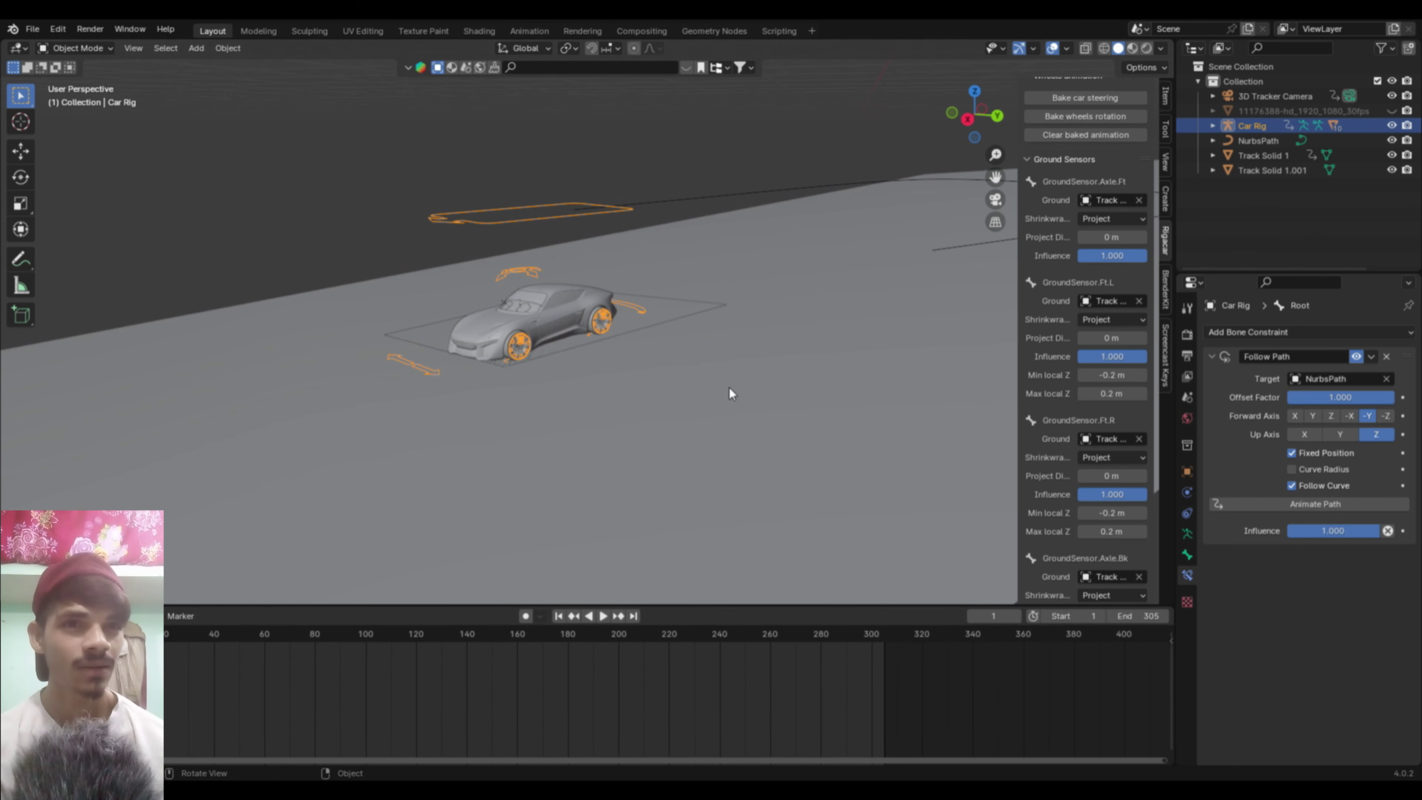
{"action": "mouse_move", "coordinate": [729, 388]}
{"action": "middle_mouse_down"}
{"action": "mouse_move", "coordinate": [685, 337]}
{"action": "mouse_move", "coordinate": [749, 360]}
{"action": "mouse_move", "coordinate": [813, 340]}
{"action": "mouse_move", "coordinate": [801, 370]}
{"action": "middle_mouse_up"}
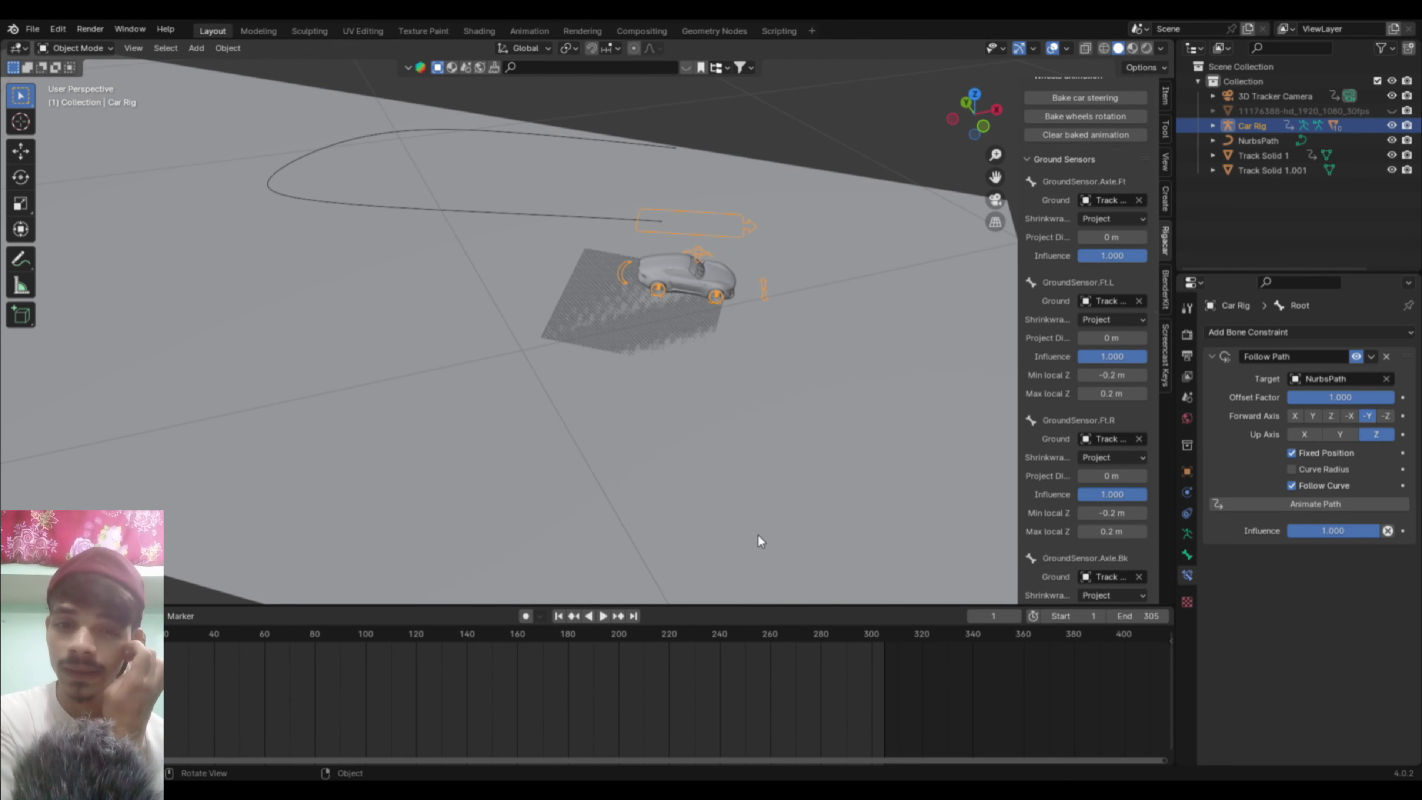
{"action": "left_click_drag", "start_coordinate": [1360, 397], "coordinate": [1304, 397]}
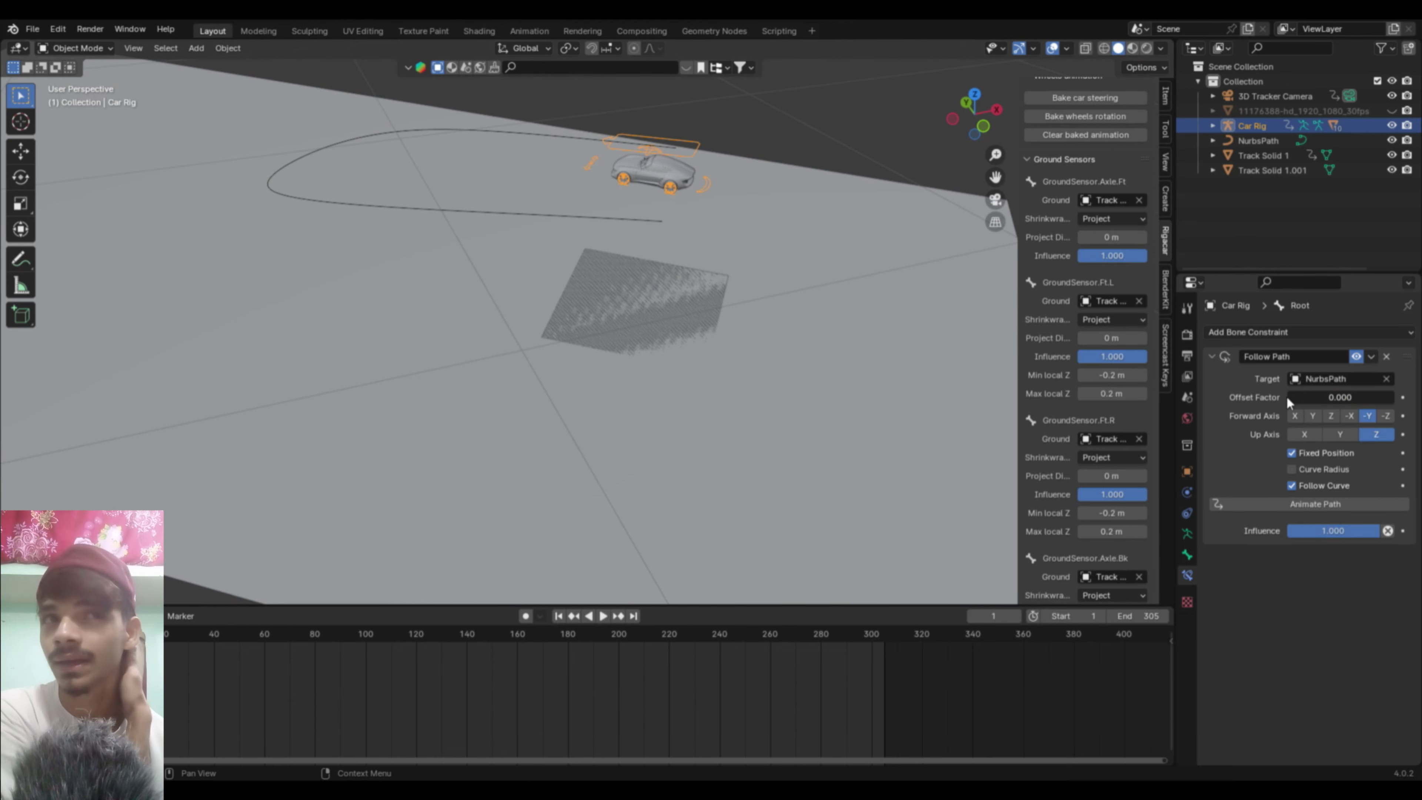
{"action": "left_click", "coordinate": [1402, 398]}
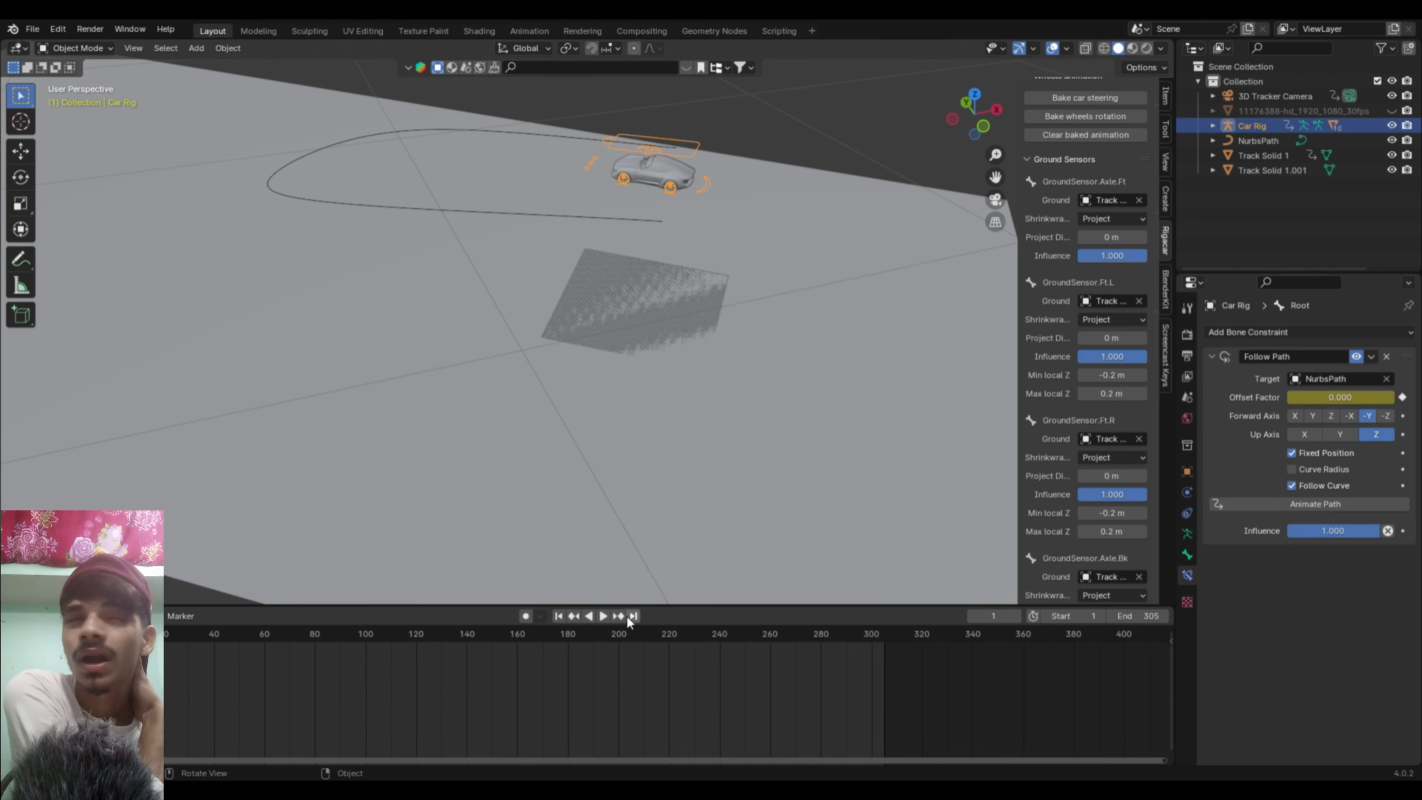
Step: Set the offset factor to 1.000 for frame 305, putting the car at the path's far end
{"action": "left_click_drag", "start_coordinate": [1340, 397], "coordinate": [1396, 397]}
{"action": "scroll", "coordinate": [750, 384], "scroll_direction": "up", "scroll_amount": 3}
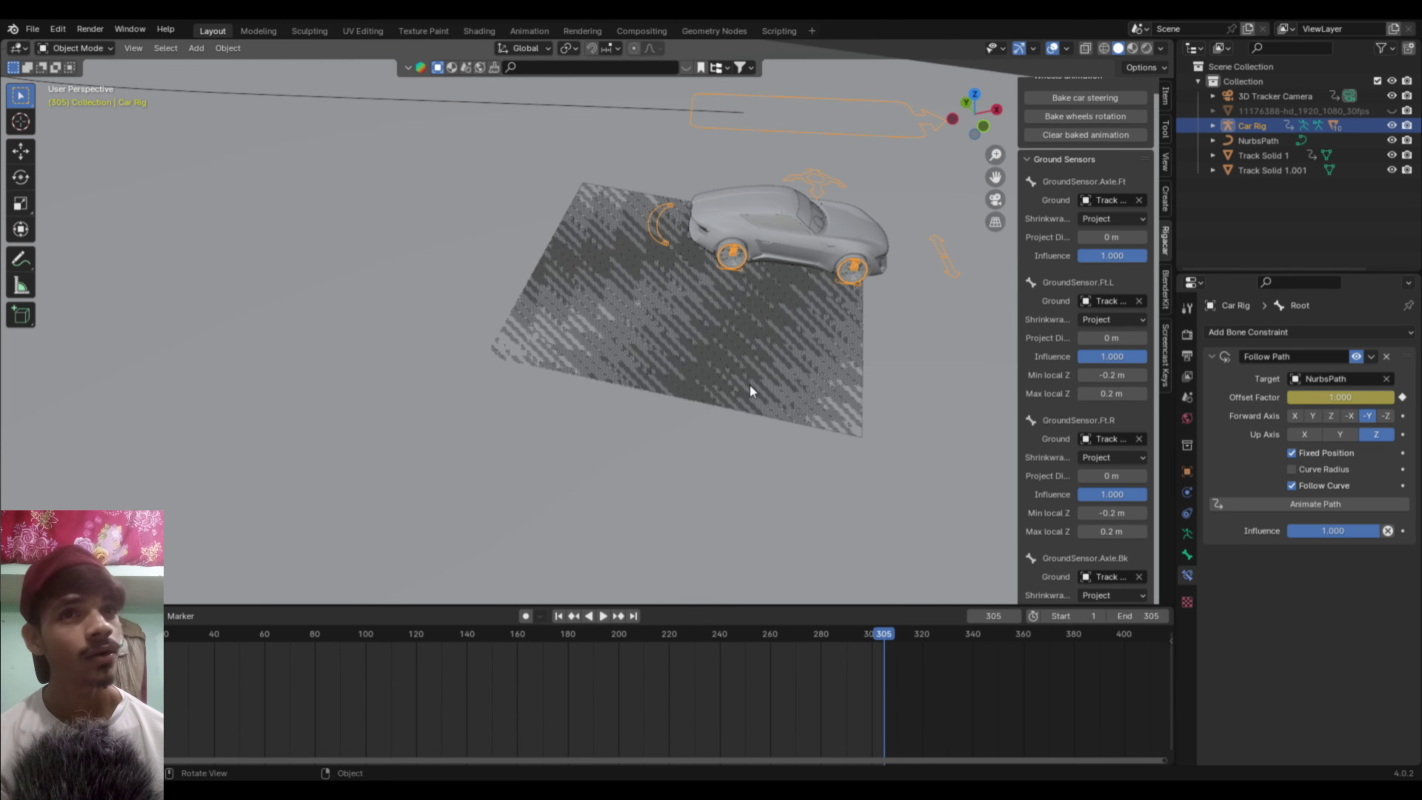
{"action": "scroll", "coordinate": [604, 344], "scroll_direction": "up", "scroll_amount": 2}
{"action": "scroll", "coordinate": [647, 328], "scroll_direction": "up", "scroll_amount": 1}
Step: In pose mode, select the rig's Root bone and scrub back to check the car's motion
{"action": "key", "text": "ctrl+Tab"}
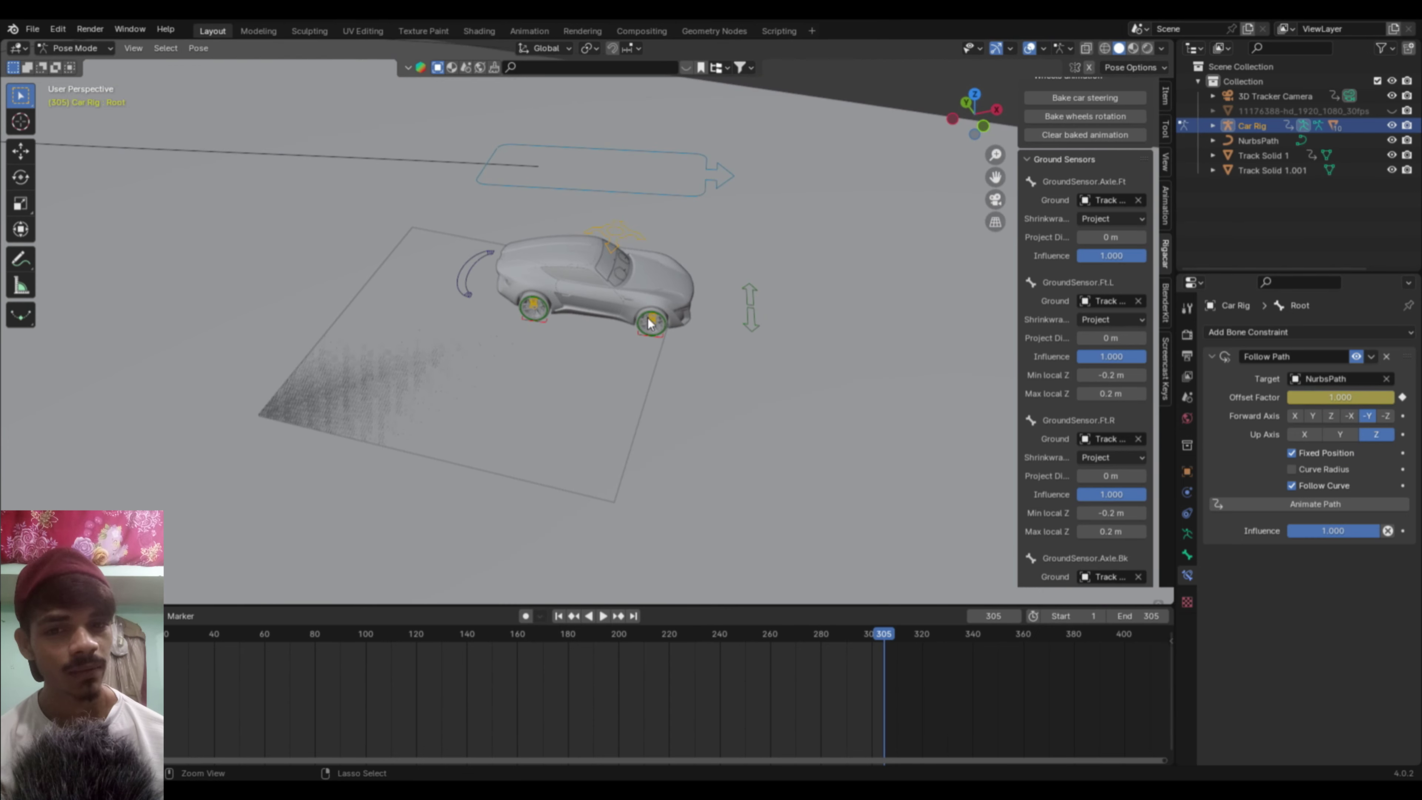
{"action": "left_click", "coordinate": [699, 193]}
{"action": "scroll", "coordinate": [1121, 160], "scroll_direction": "up", "scroll_amount": 4}
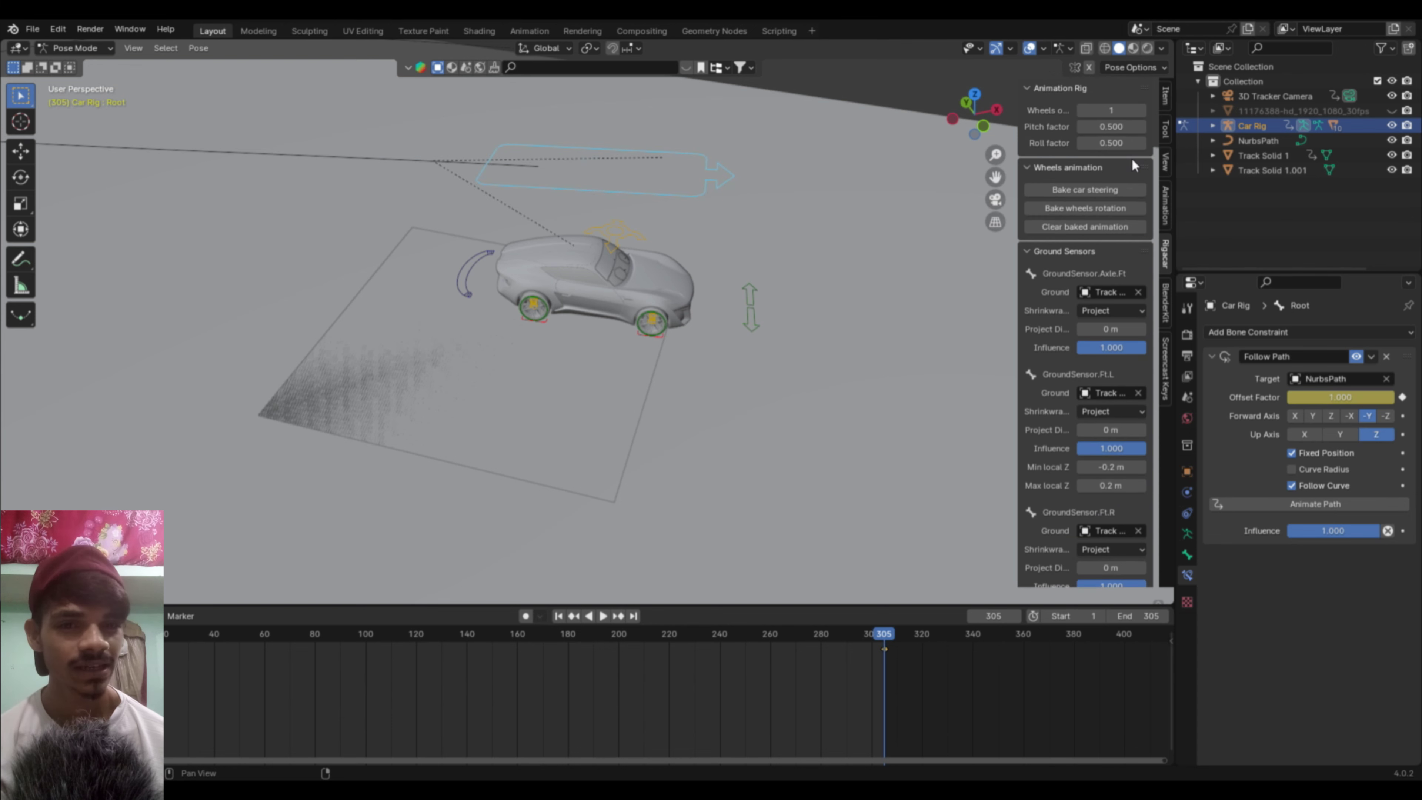
{"action": "mouse_move", "coordinate": [585, 418]}
{"action": "middle_mouse_down"}
{"action": "mouse_move", "coordinate": [698, 387]}
{"action": "mouse_move", "coordinate": [696, 363]}
{"action": "middle_mouse_up"}
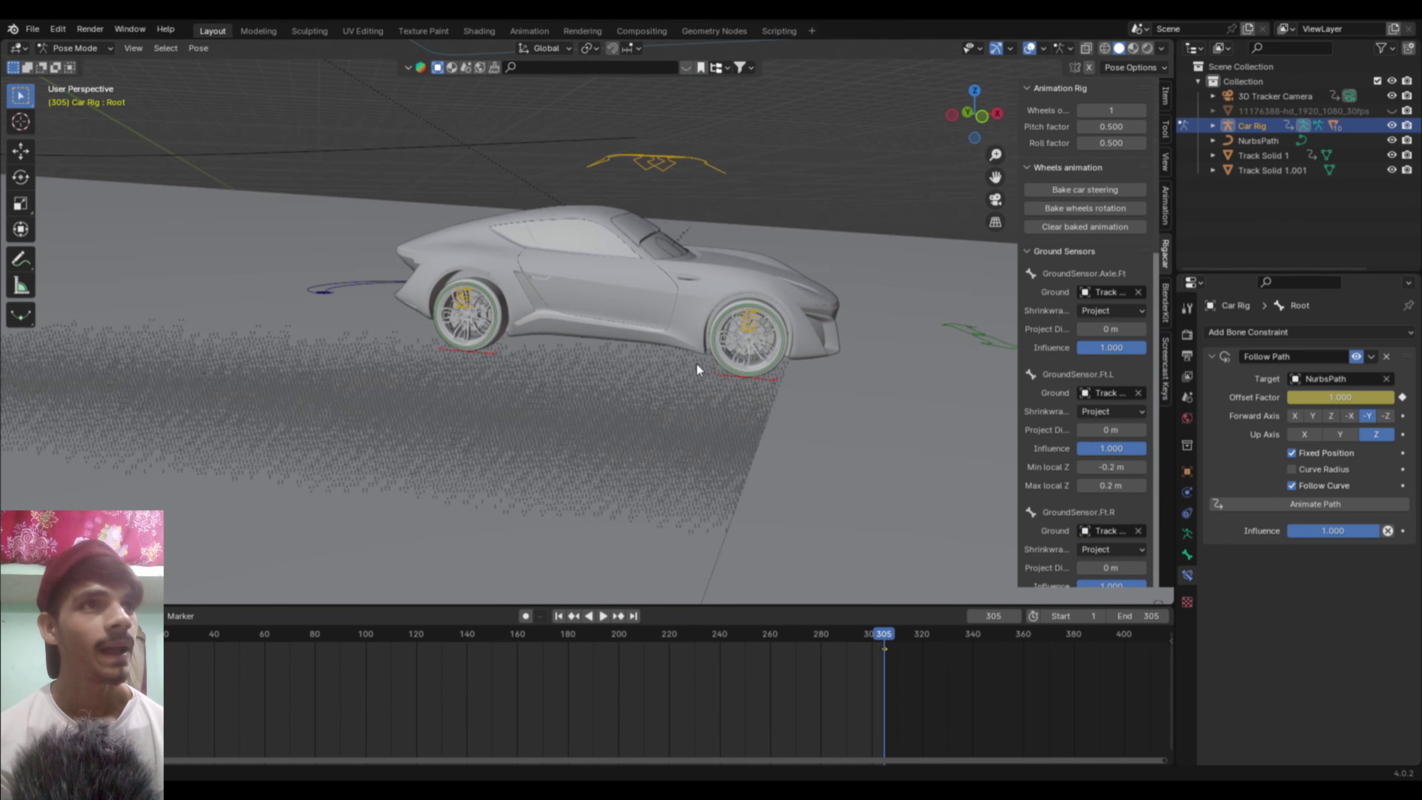
{"action": "mouse_move", "coordinate": [881, 638]}
{"action": "left_mouse_down"}
{"action": "mouse_move", "coordinate": [821, 637]}
{"action": "mouse_move", "coordinate": [830, 647]}
{"action": "mouse_move", "coordinate": [790, 667]}
{"action": "mouse_move", "coordinate": [824, 675]}
{"action": "left_mouse_up"}
{"action": "scroll", "coordinate": [765, 503], "scroll_direction": "up", "scroll_amount": 5}
Step: Return the car rig to object mode
{"action": "key", "text": "ctrl+Tab"}
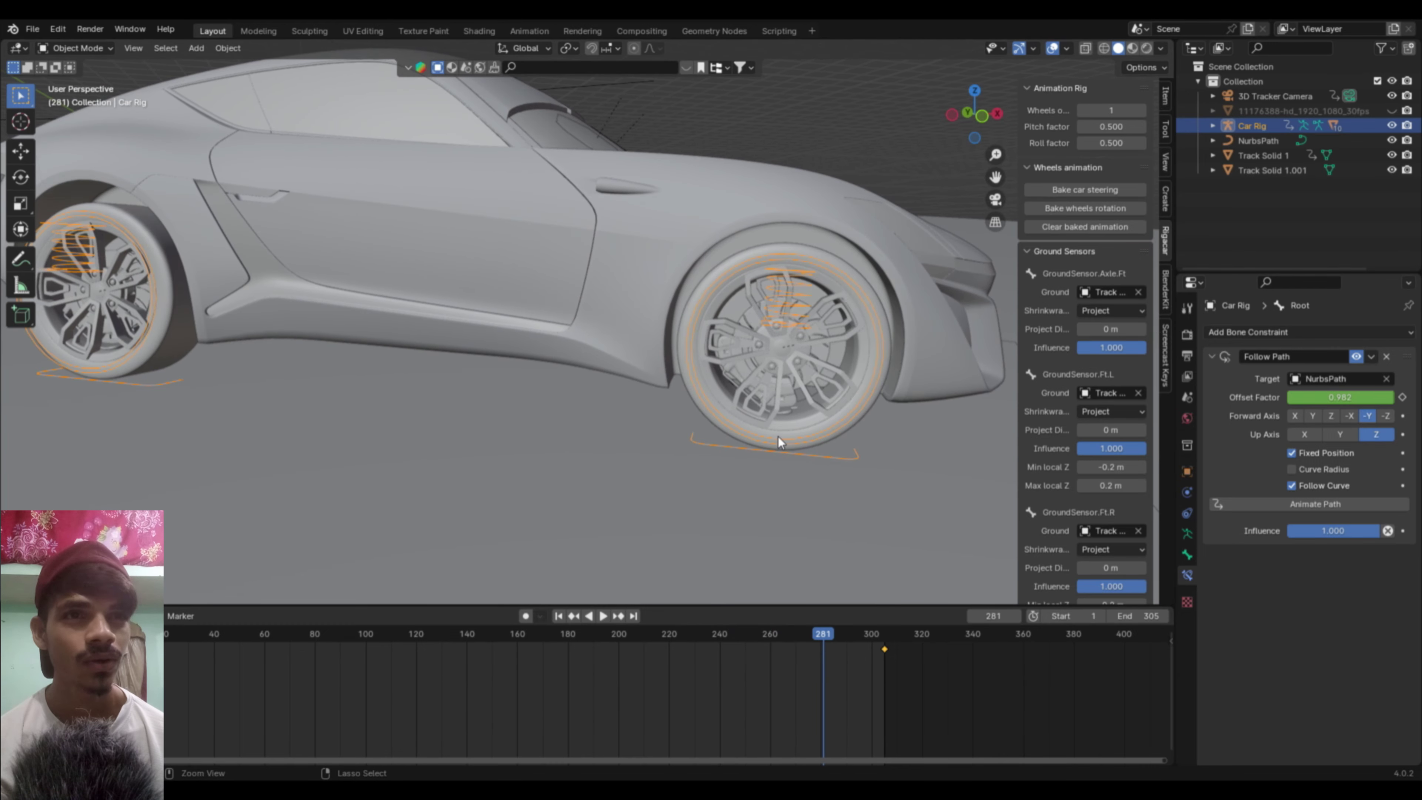
{"action": "scroll", "coordinate": [645, 373], "scroll_direction": "down", "scroll_amount": 4}
{"action": "scroll", "coordinate": [644, 375], "scroll_direction": "down", "scroll_amount": 2}
{"action": "scroll", "coordinate": [646, 381], "scroll_direction": "down", "scroll_amount": 2}
Step: Look through the tracked camera and hide the small plane Track Solid 1
{"action": "key", "text": "KP_0"}
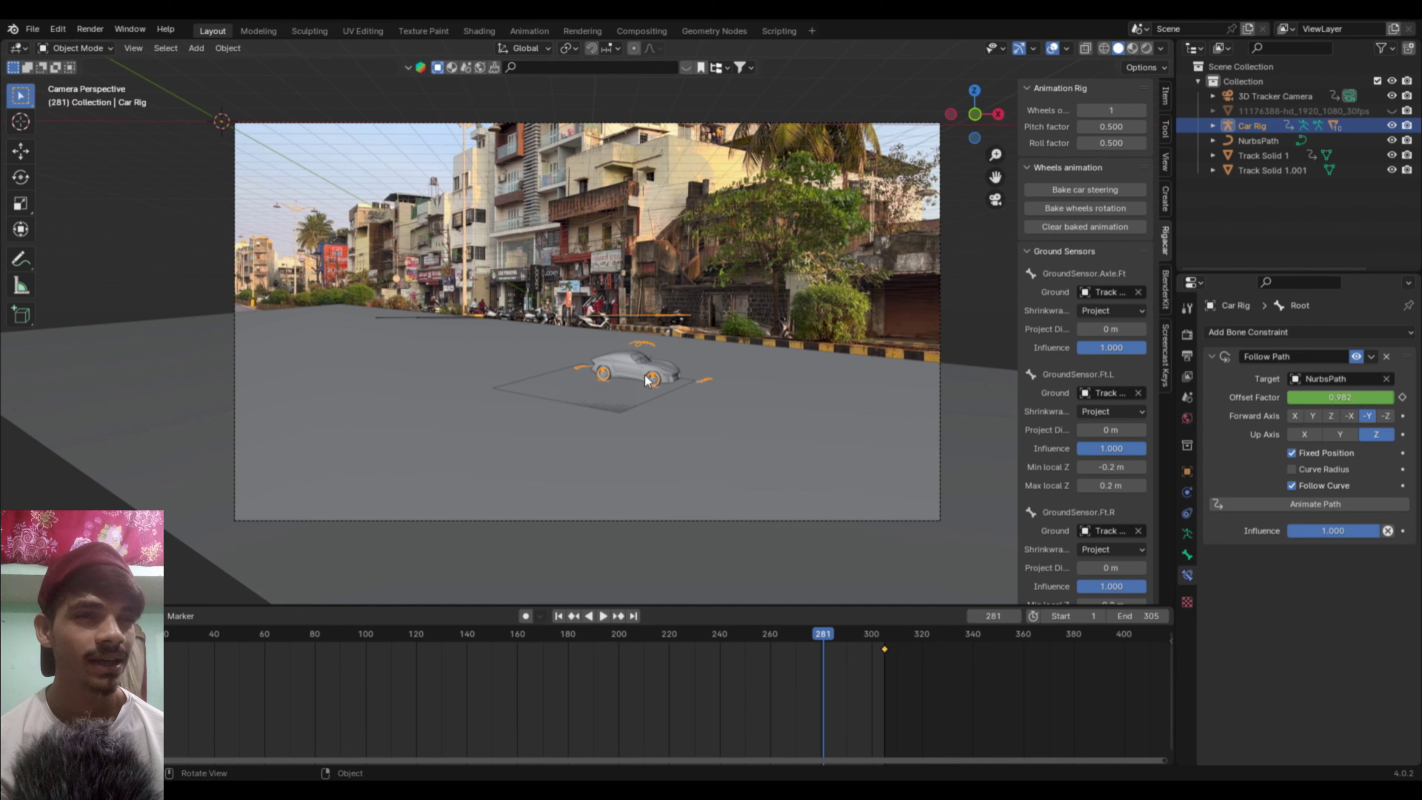
{"action": "left_click", "coordinate": [733, 408]}
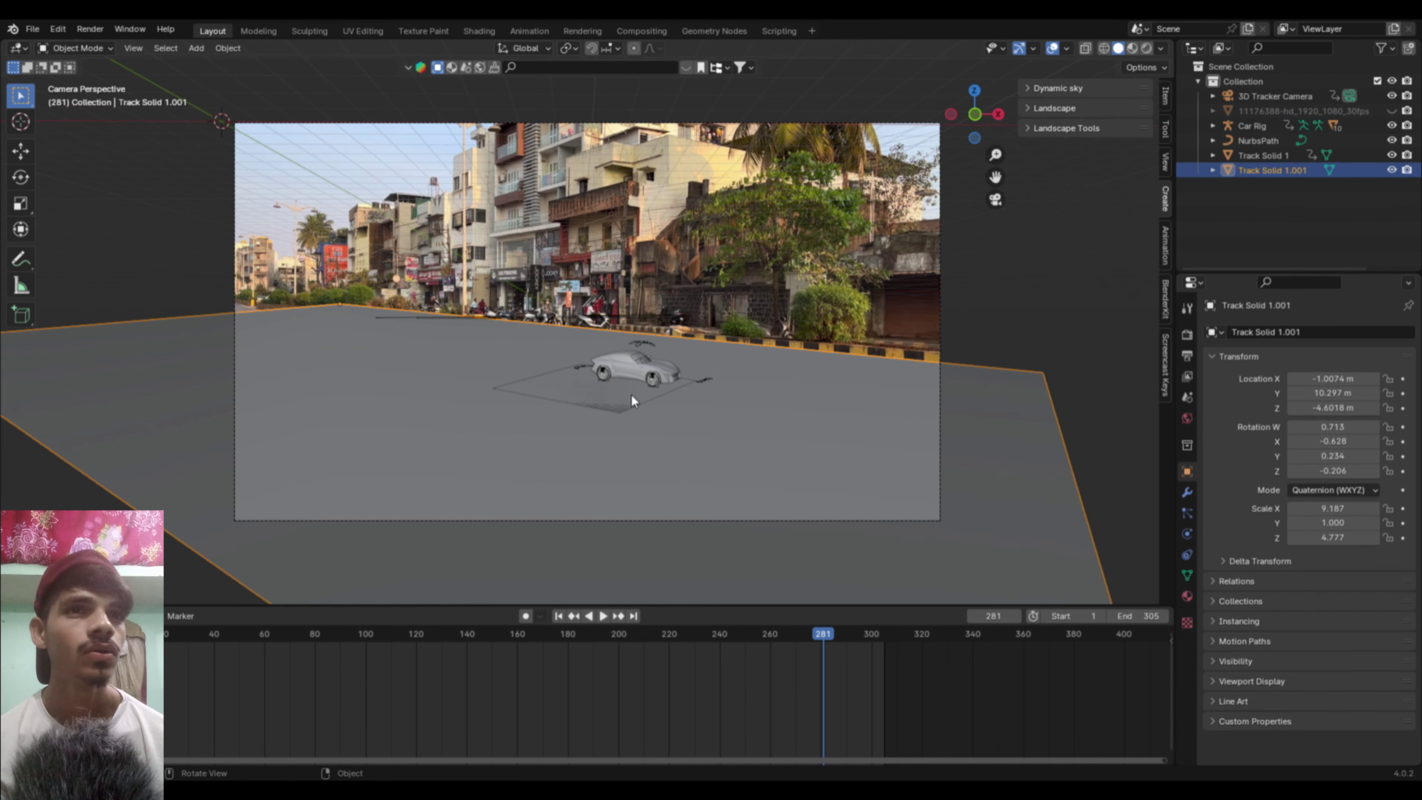
{"action": "left_click", "coordinate": [553, 393]}
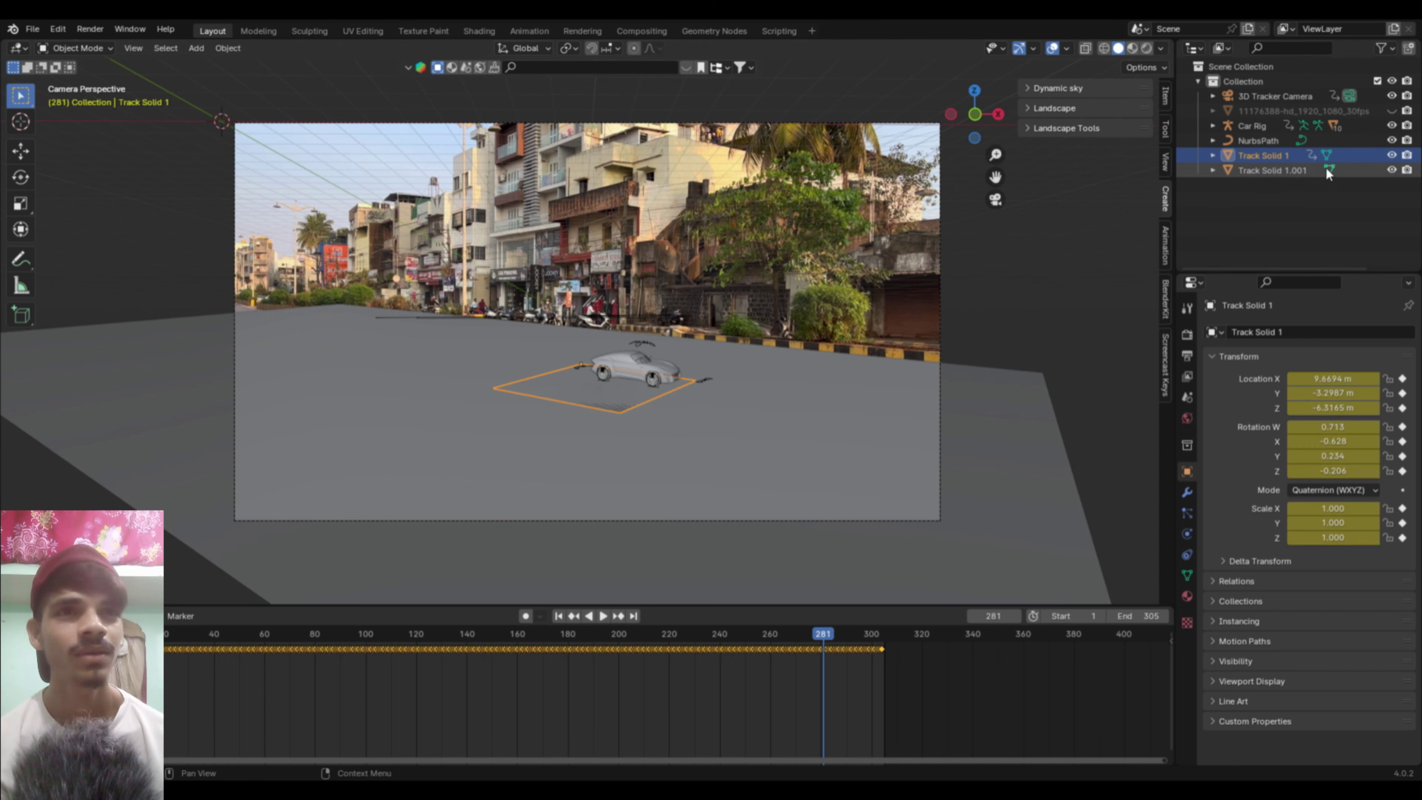
{"action": "left_click", "coordinate": [1392, 155]}
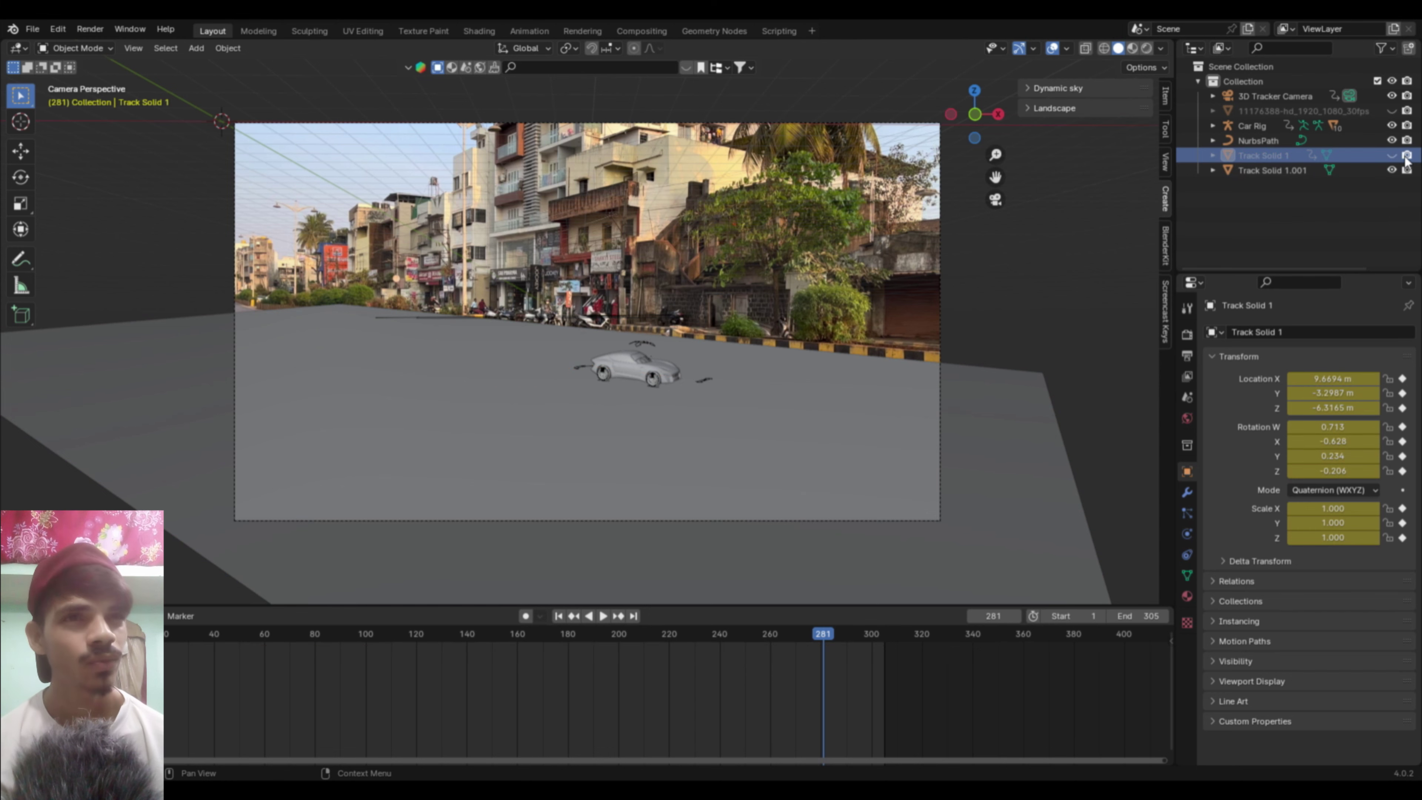
Step: Select Track Solid 1.001 and expand its Visibility options in Object Properties
{"action": "left_click", "coordinate": [650, 448]}
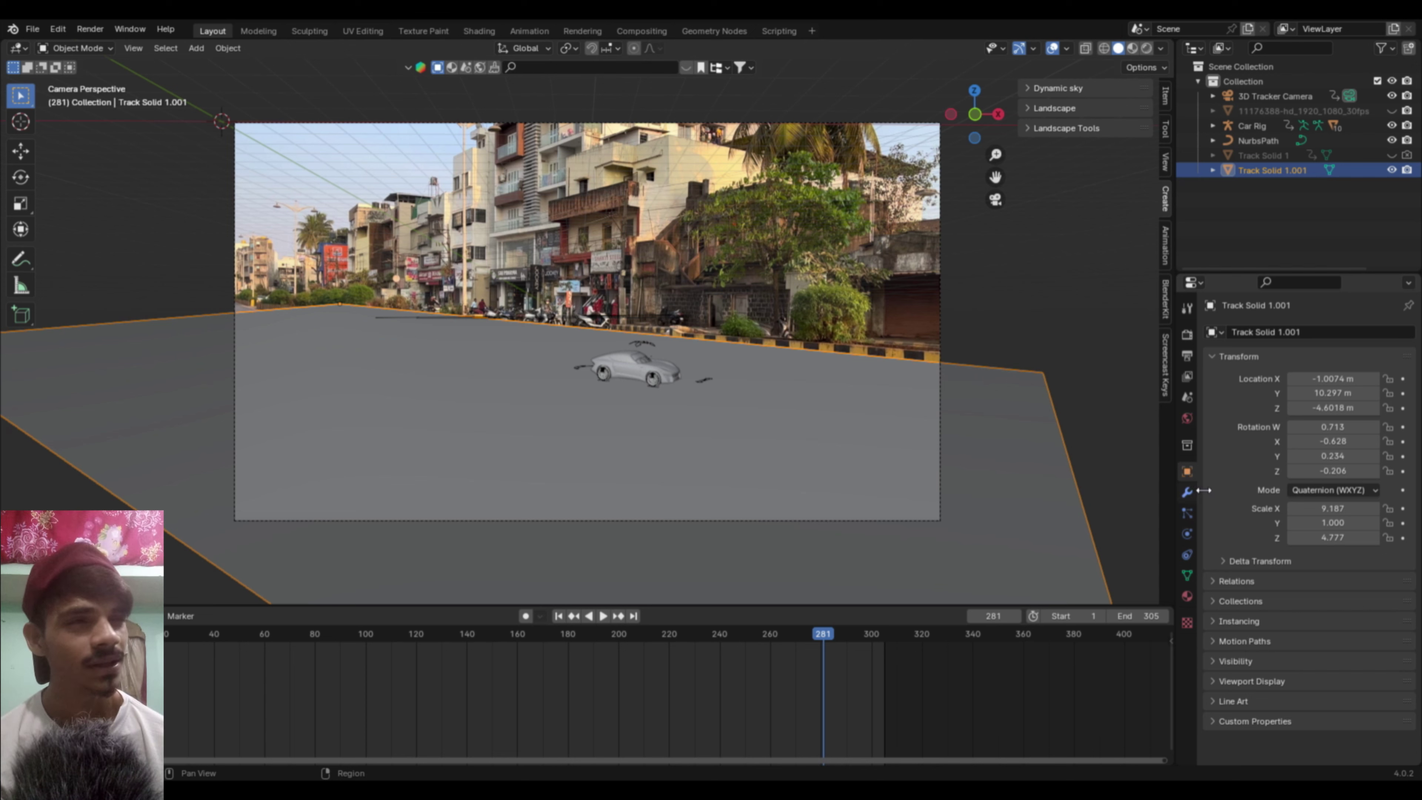
{"action": "left_click", "coordinate": [1216, 661]}
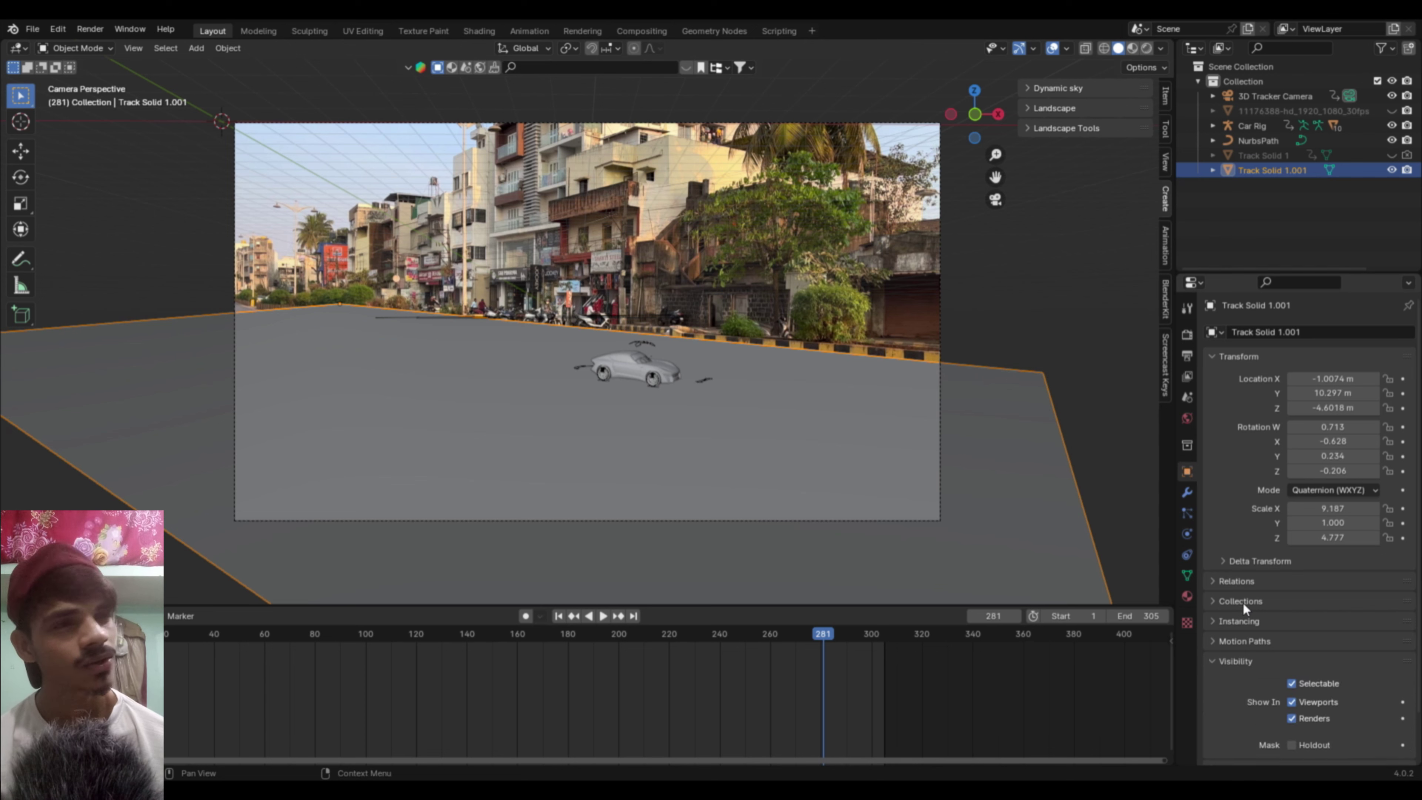
{"action": "scroll", "coordinate": [1244, 603], "scroll_direction": "down", "scroll_amount": 2}
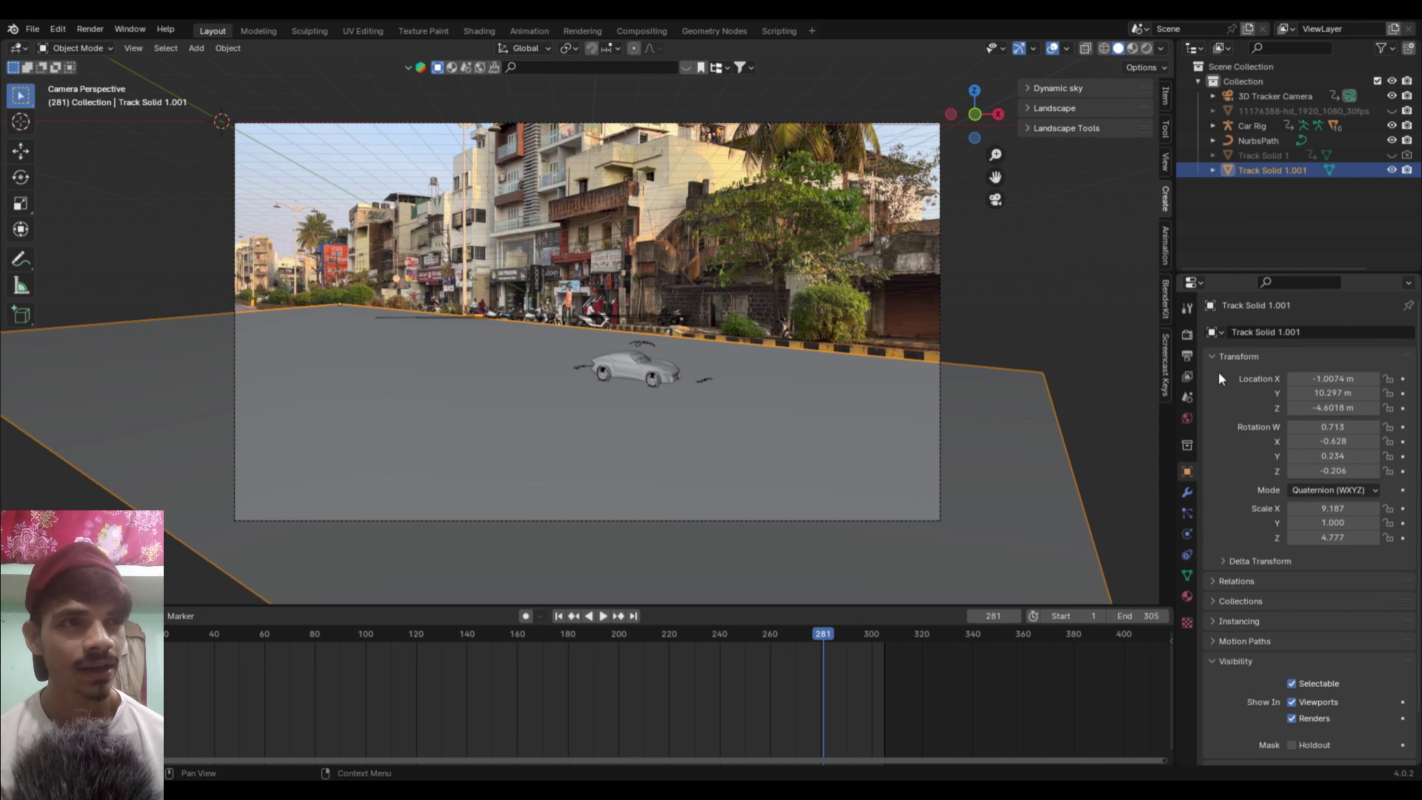
Step: Set the Render Engine to Cycles and the Device to GPU Compute
{"action": "left_click", "coordinate": [1189, 334]}
{"action": "left_click", "coordinate": [1309, 331]}
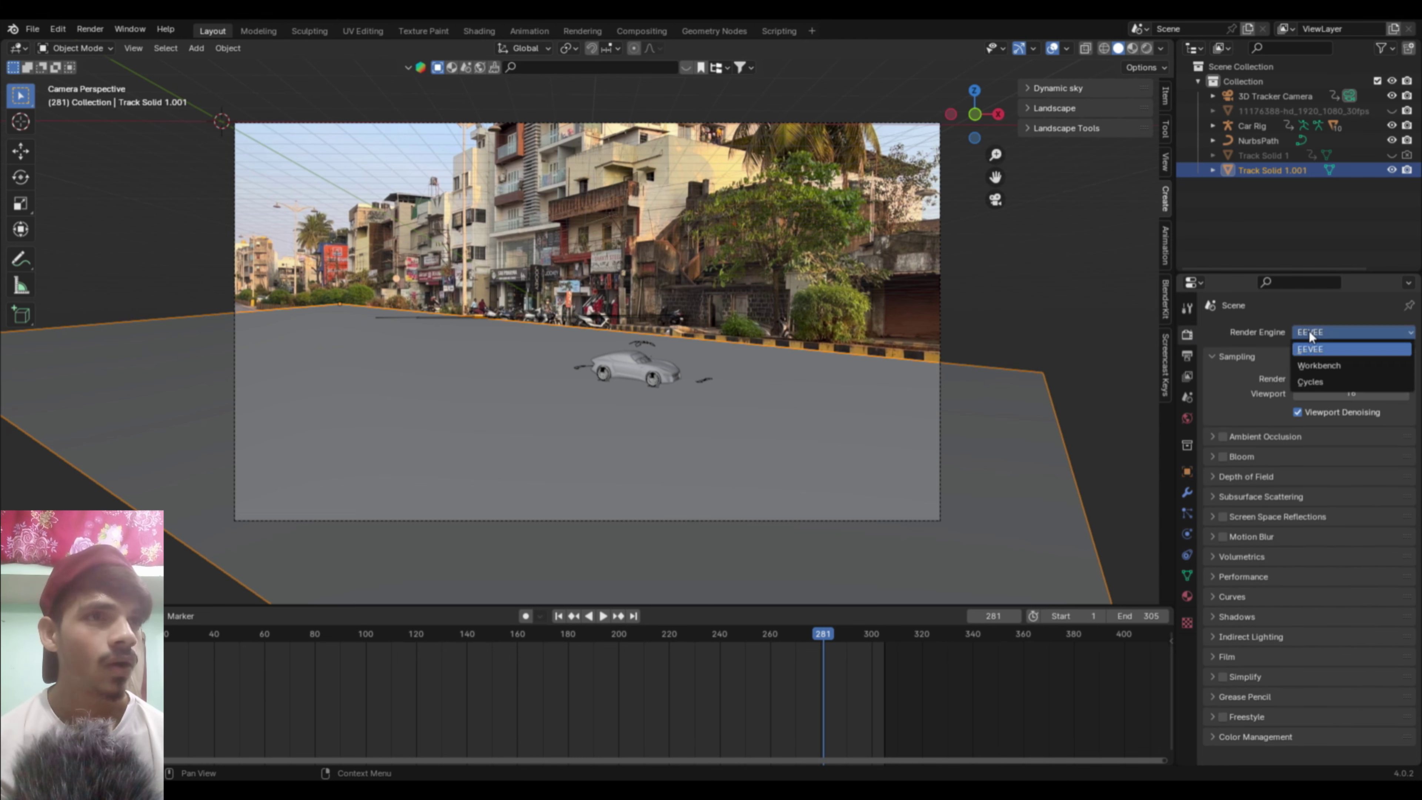
{"action": "left_click", "coordinate": [1310, 378]}
{"action": "left_click", "coordinate": [1320, 365]}
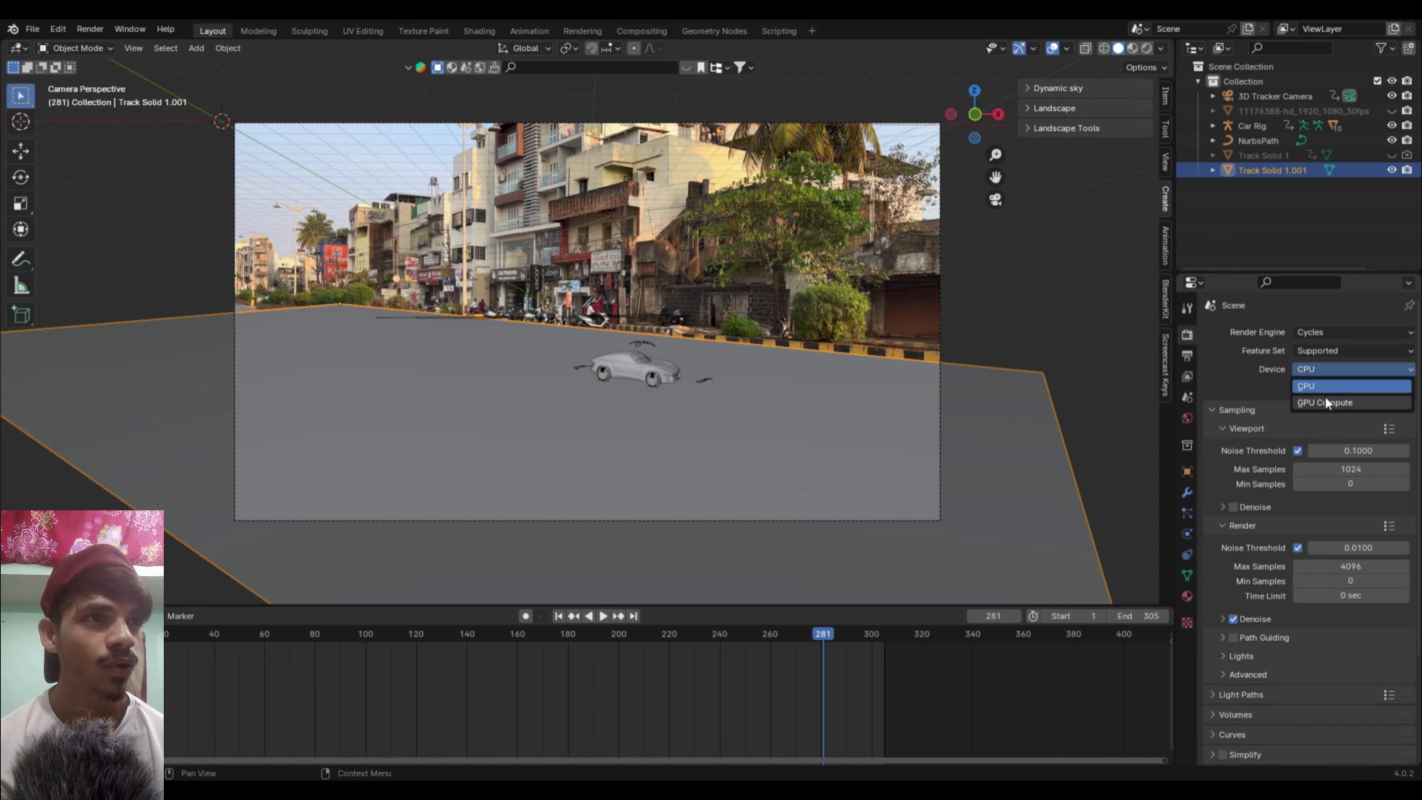
{"action": "left_click", "coordinate": [1325, 396]}
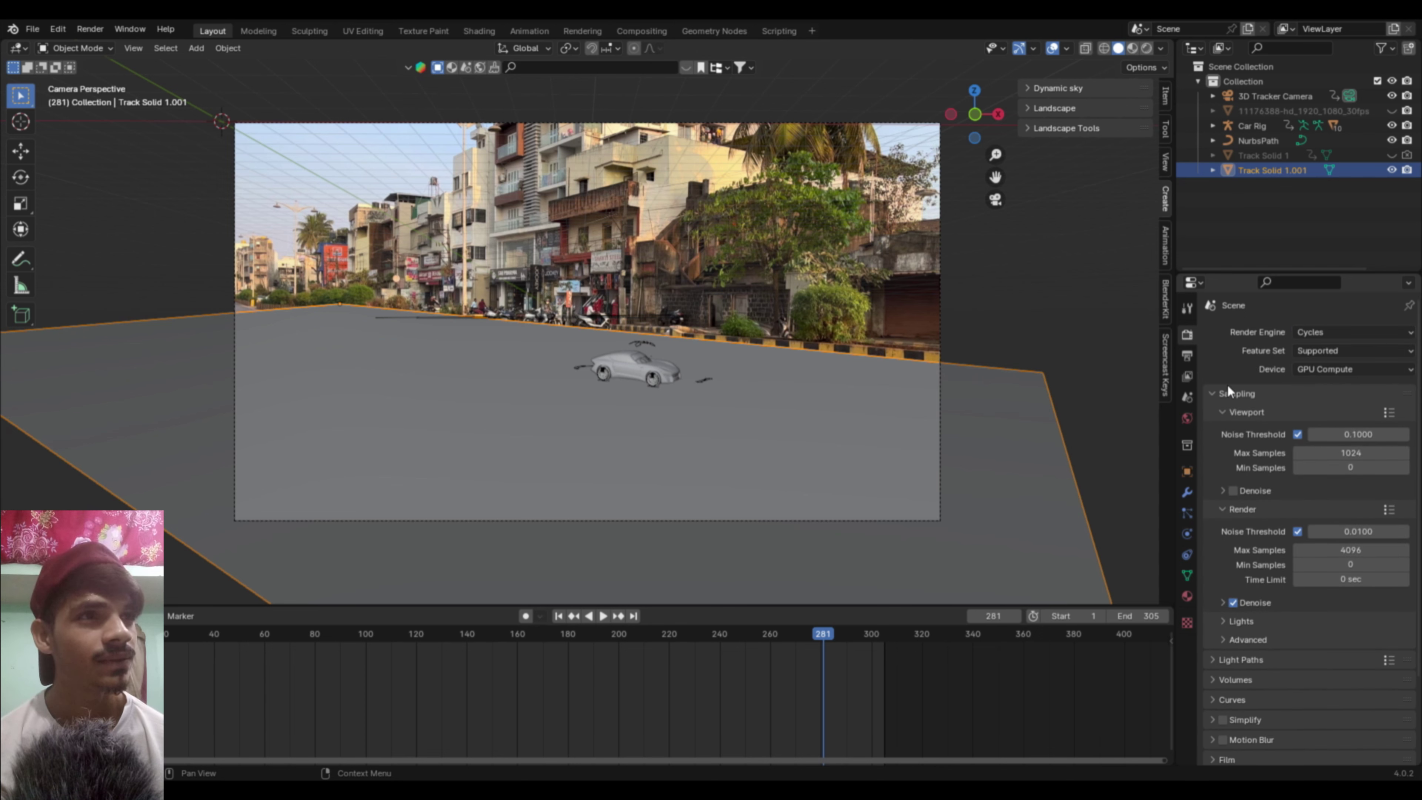
Step: Enable Shadow Catcher in Track Solid 1.001's Visibility settings
{"action": "left_click", "coordinate": [1187, 470]}
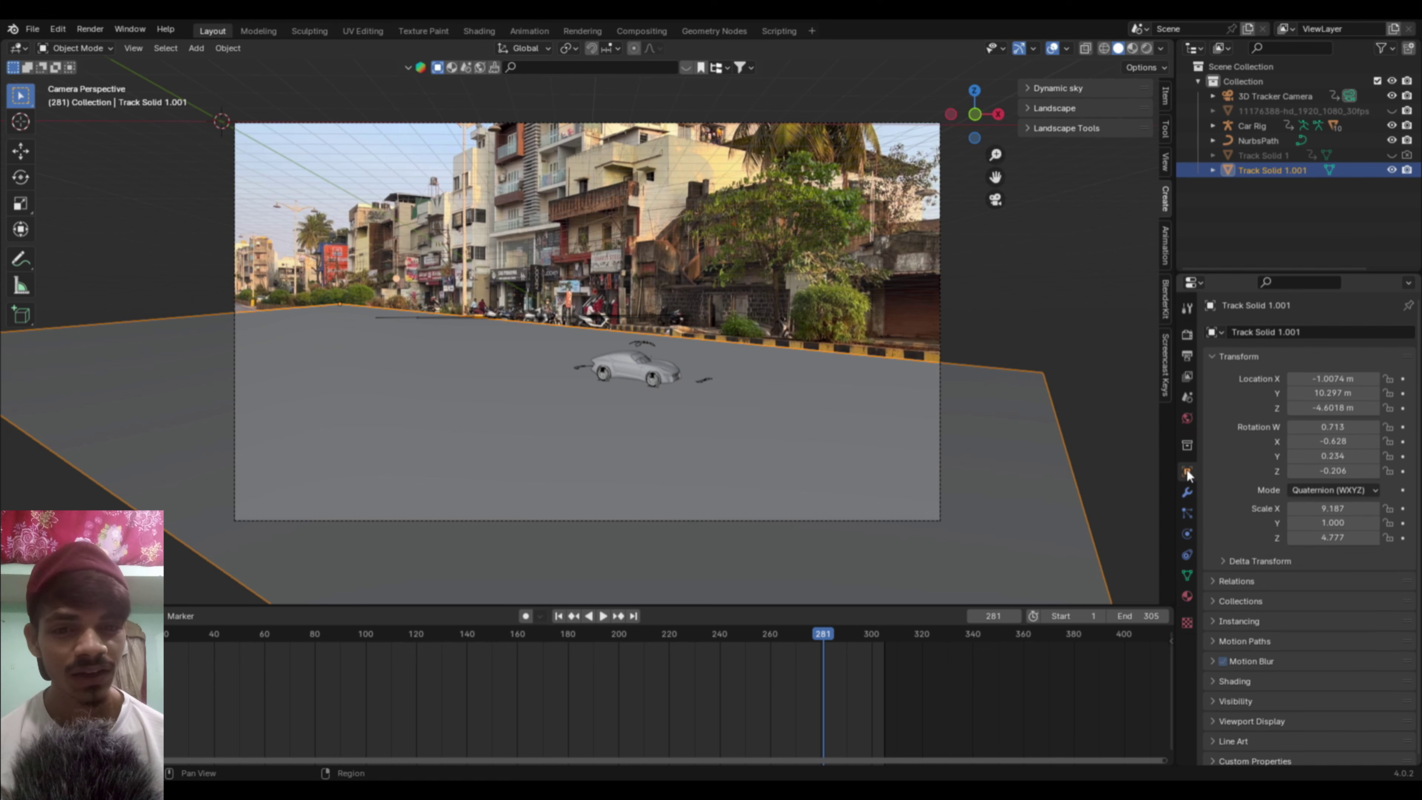
{"action": "scroll", "coordinate": [1235, 671], "scroll_direction": "down", "scroll_amount": 5}
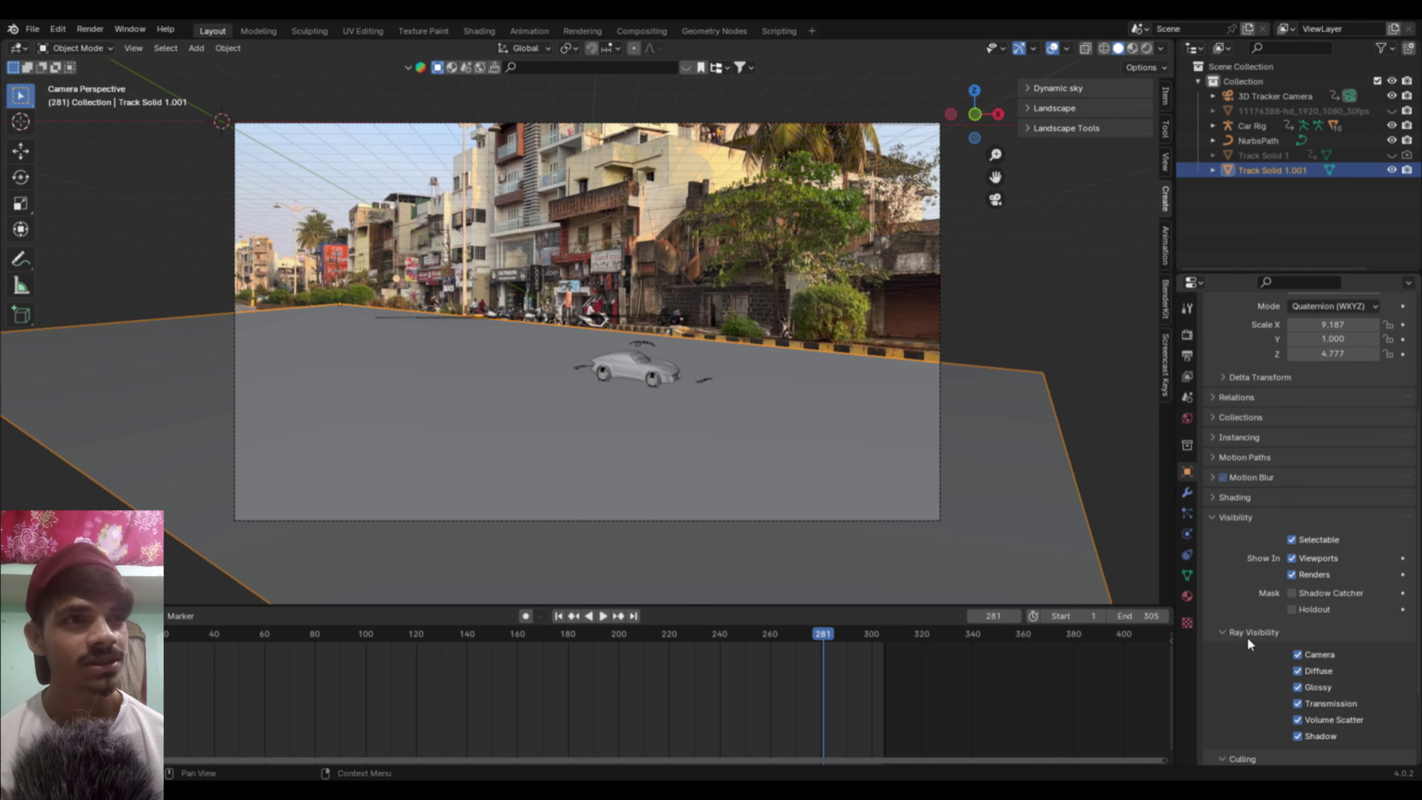
{"action": "scroll", "coordinate": [1247, 637], "scroll_direction": "down", "scroll_amount": 3}
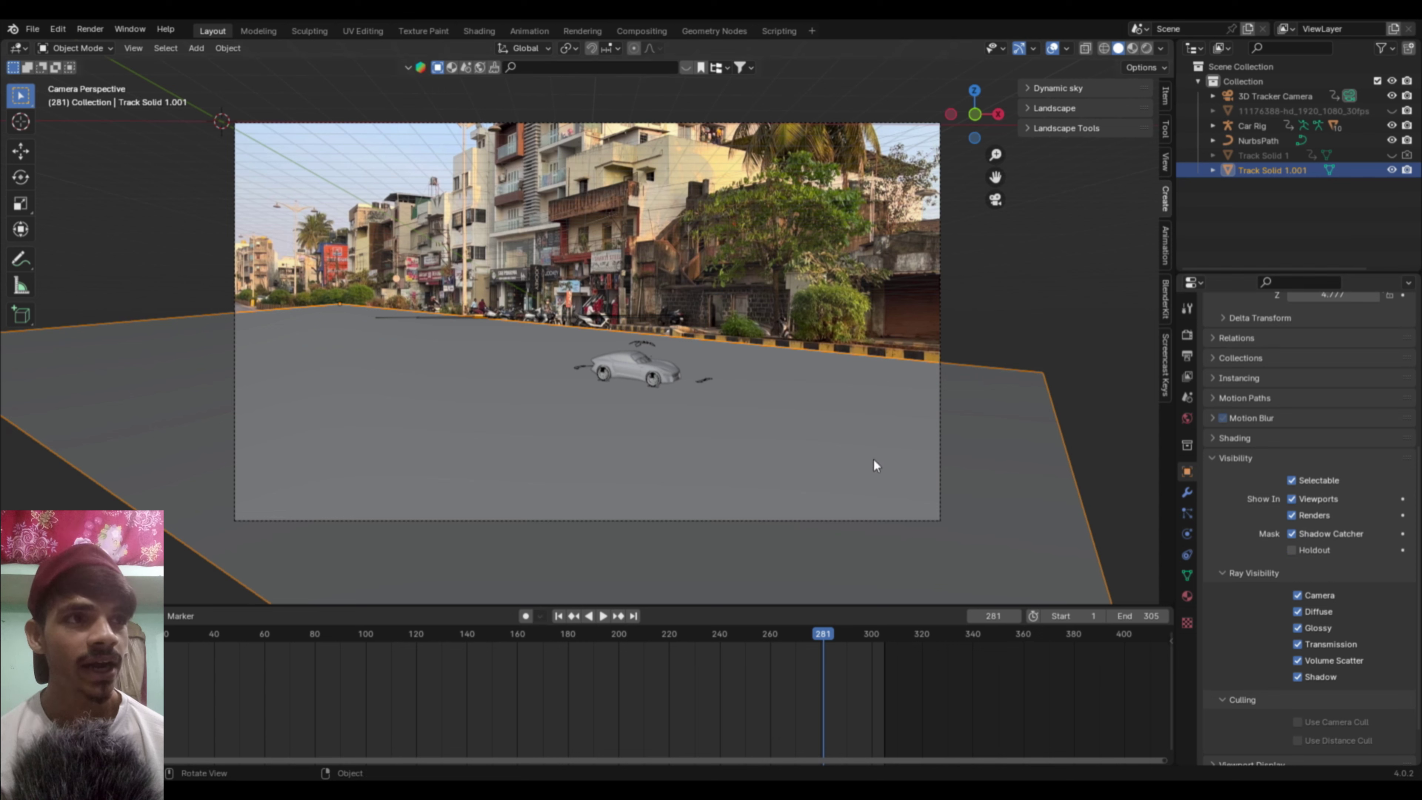
{"action": "left_click", "coordinate": [482, 67]}
Step: Download the Small Bathroom Day HDRI from BlenderKit's HDRI results
{"action": "left_click", "coordinate": [534, 69]}
{"action": "type", "text": "small bathroom"}
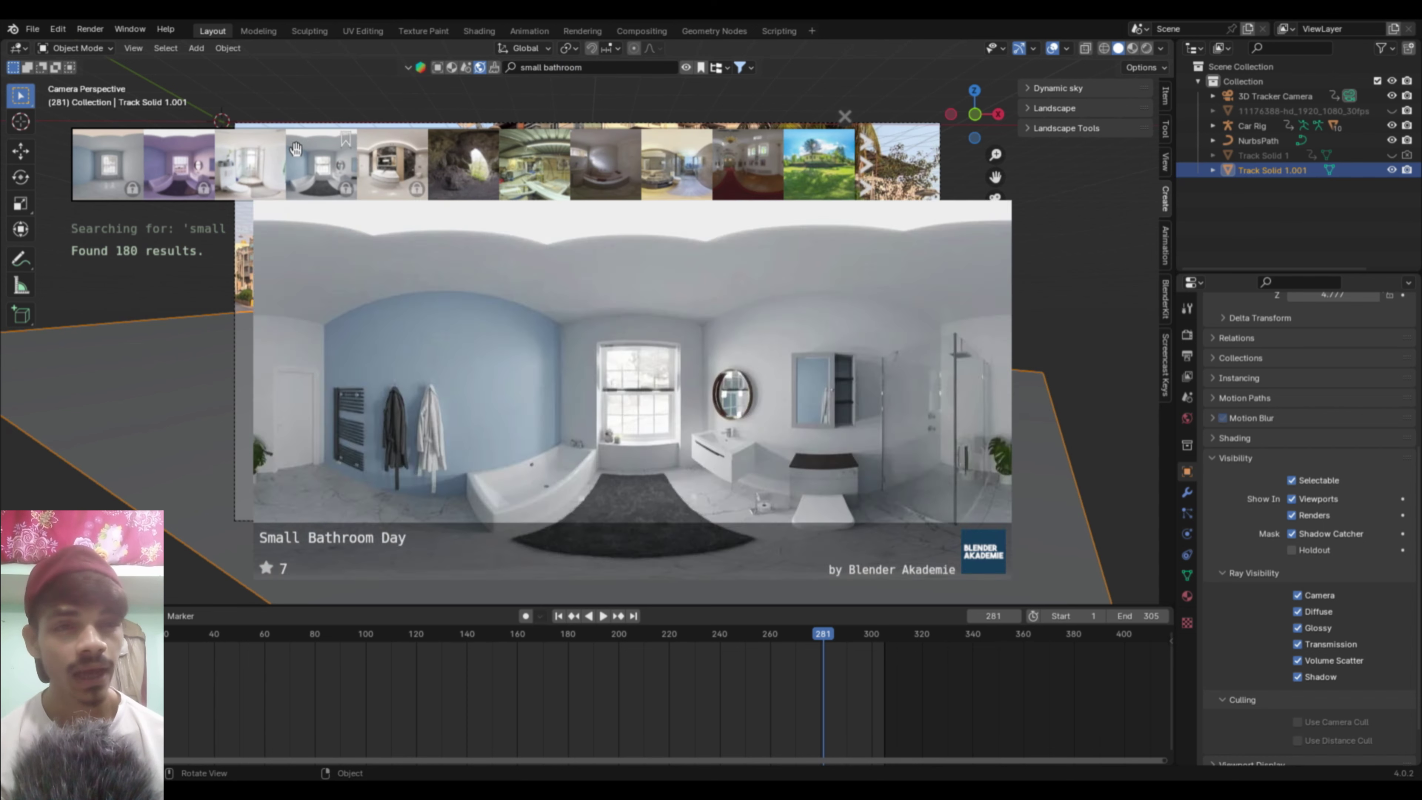
{"action": "left_click", "coordinate": [230, 167]}
{"action": "left_click", "coordinate": [296, 206]}
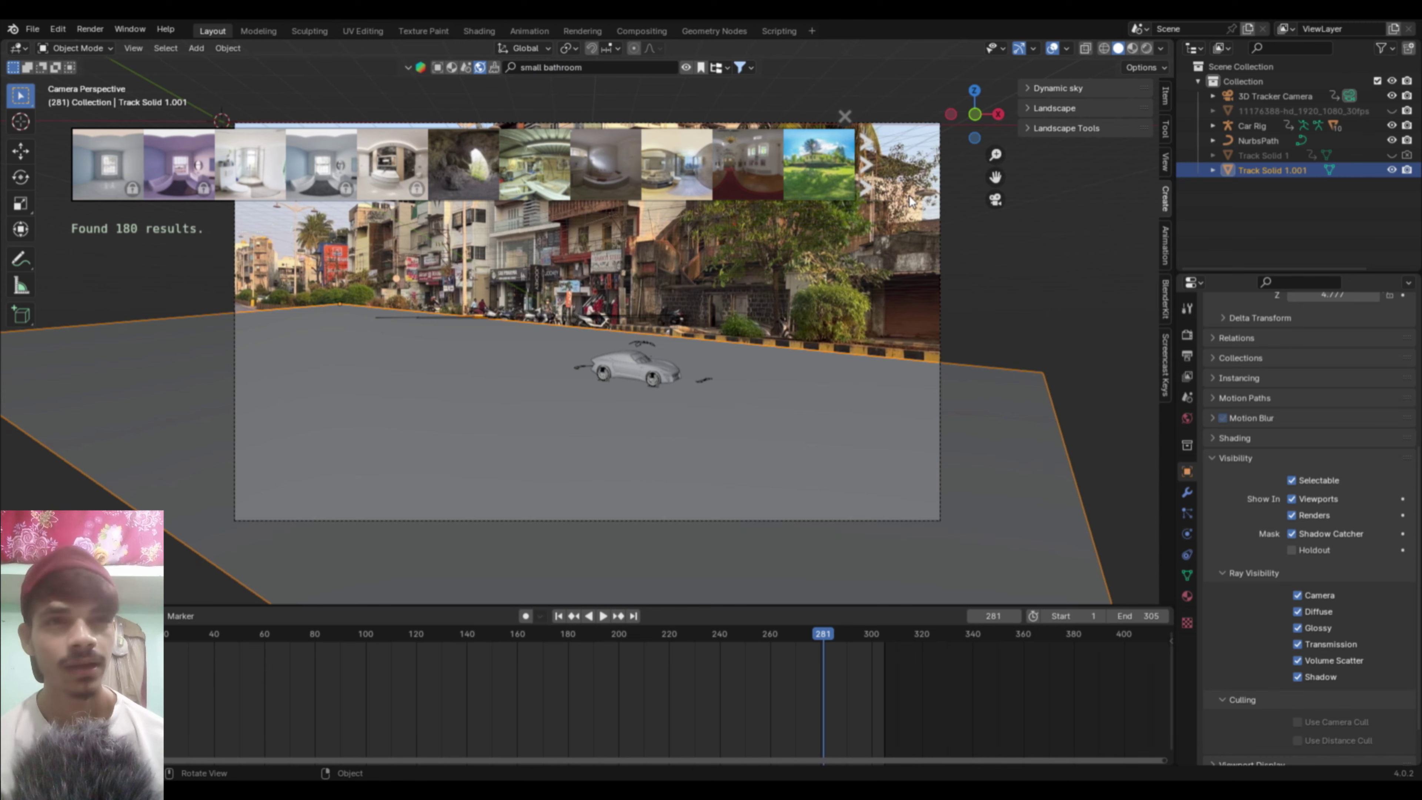
{"action": "left_click", "coordinate": [843, 119]}
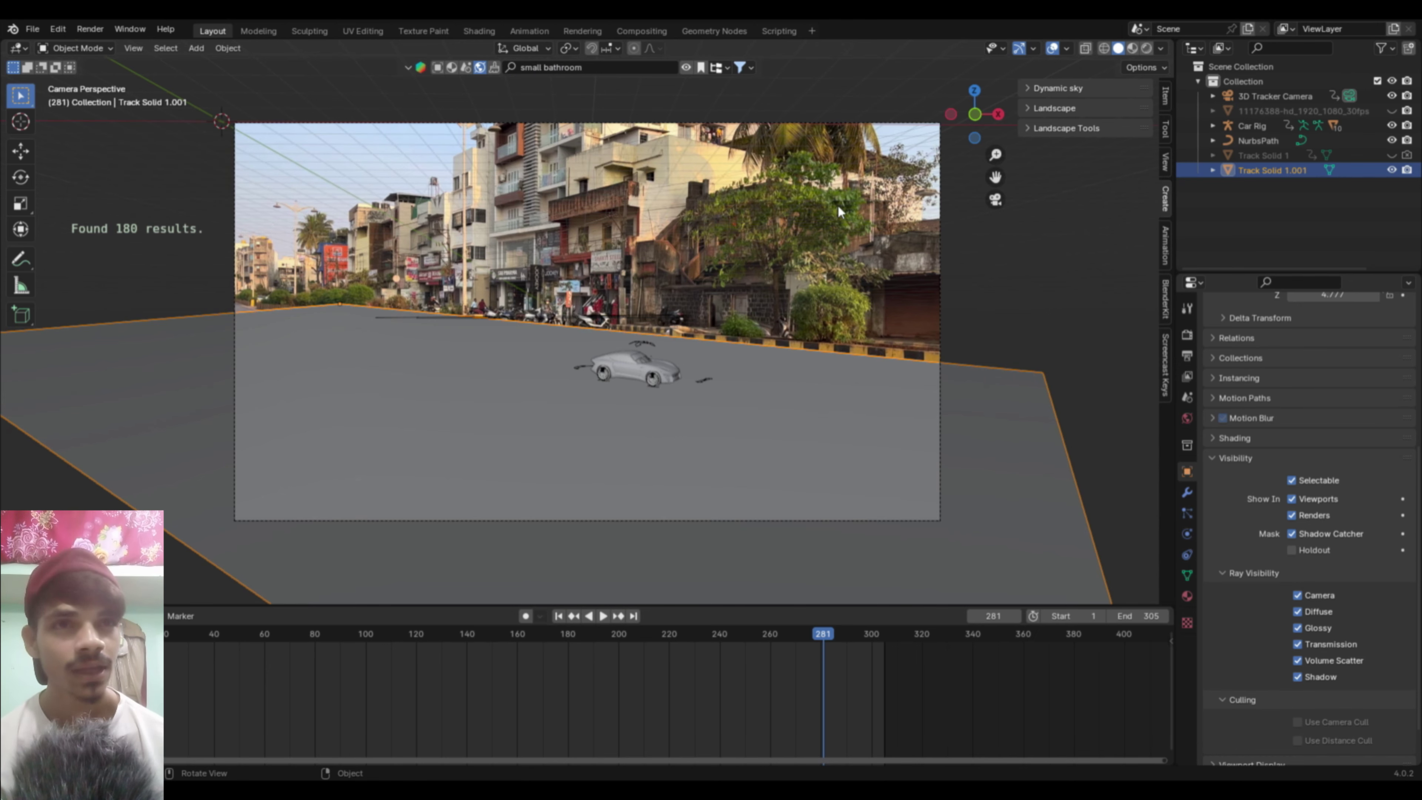
Step: Switch the viewport to Rendered shading
{"action": "key", "text": "z"}
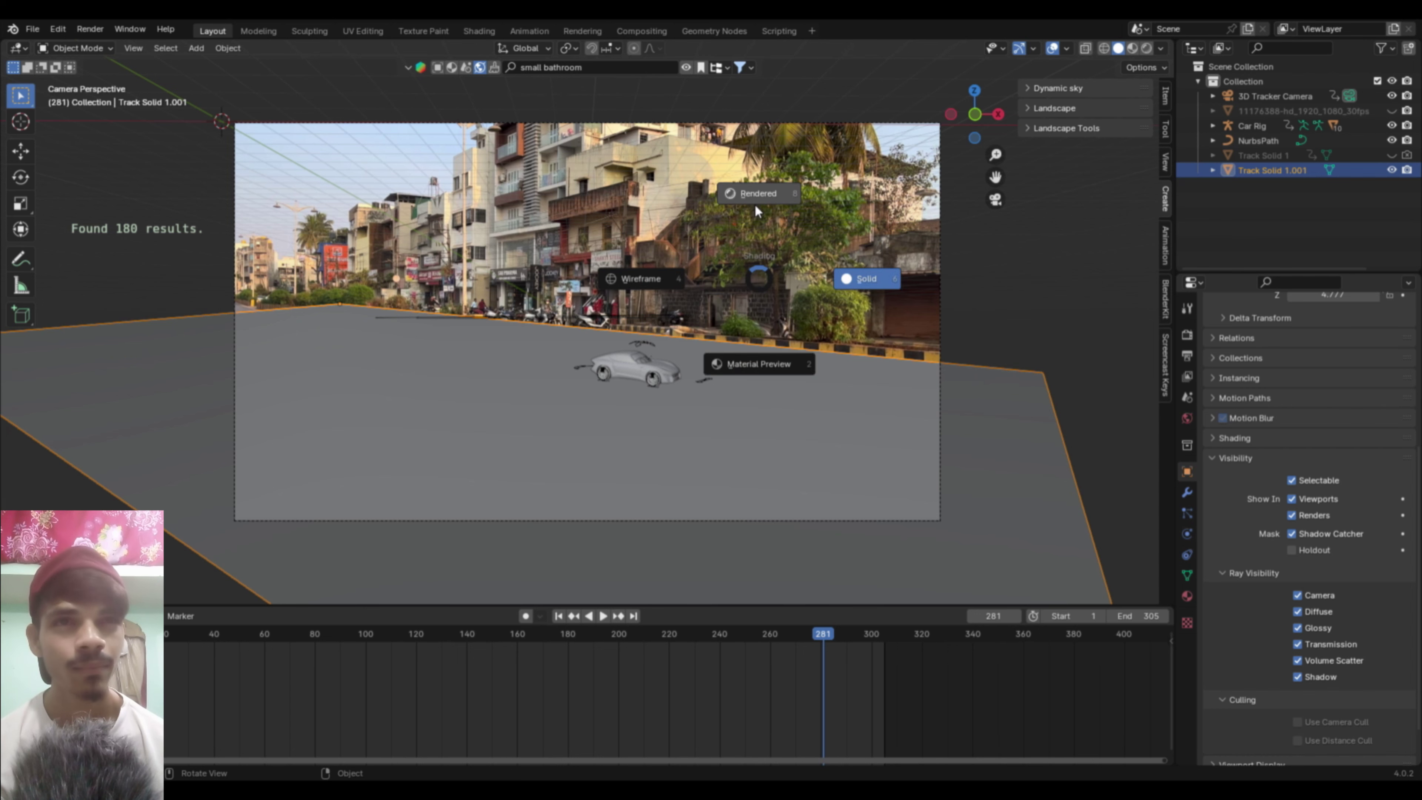
{"action": "left_click", "coordinate": [754, 204]}
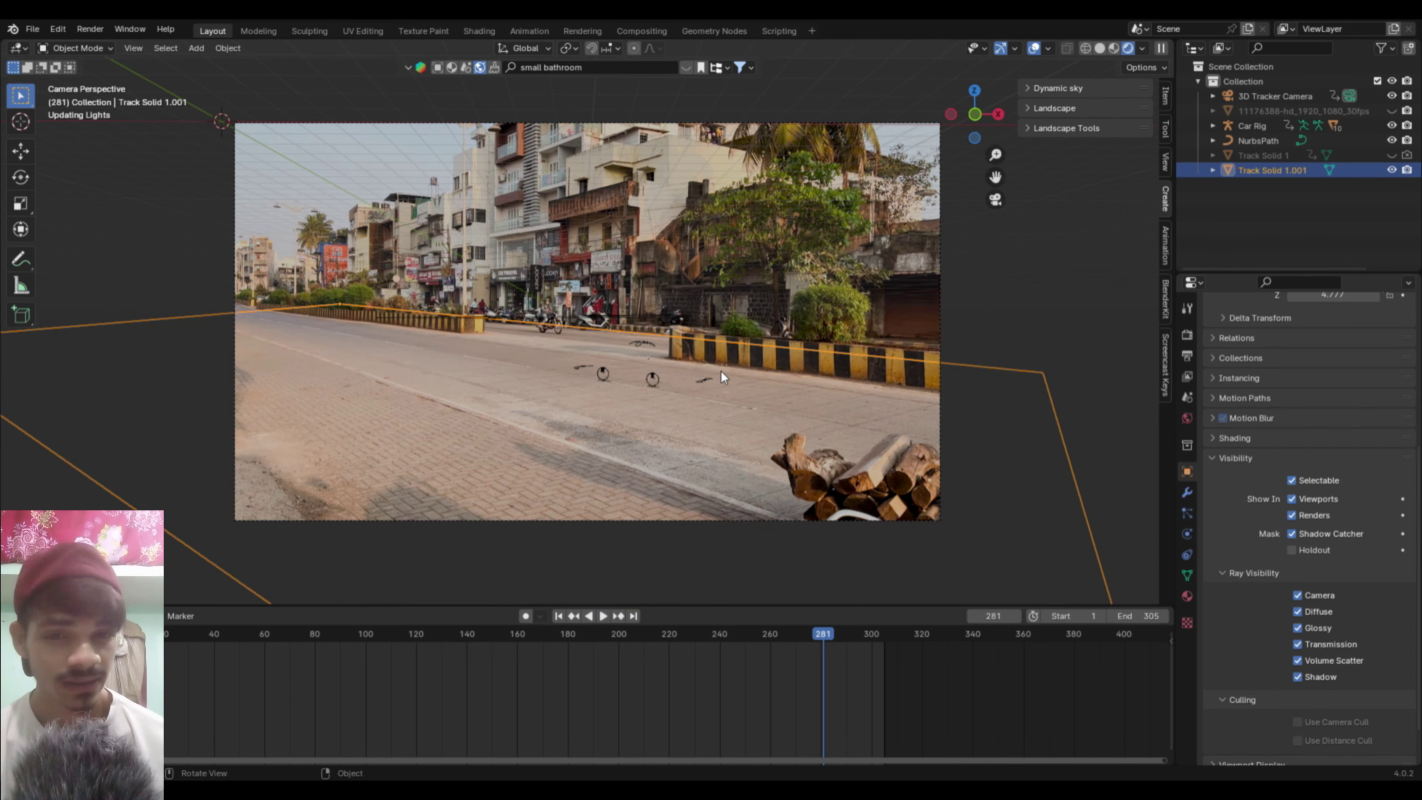
{"action": "scroll", "coordinate": [1243, 448], "scroll_direction": "up", "scroll_amount": 5}
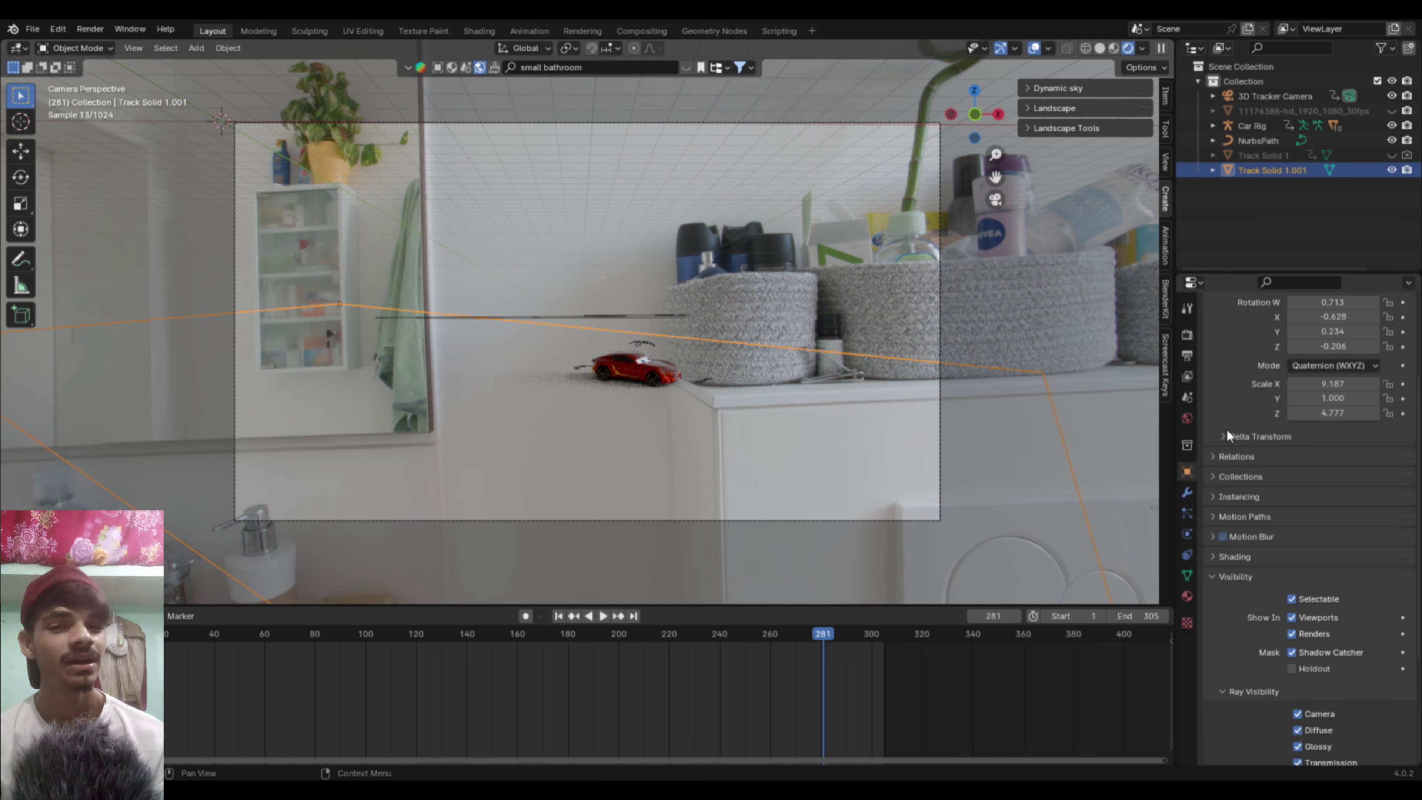
Step: Turn on Film Transparent in Render Properties and scrub the car over the street footage
{"action": "left_click", "coordinate": [1187, 334]}
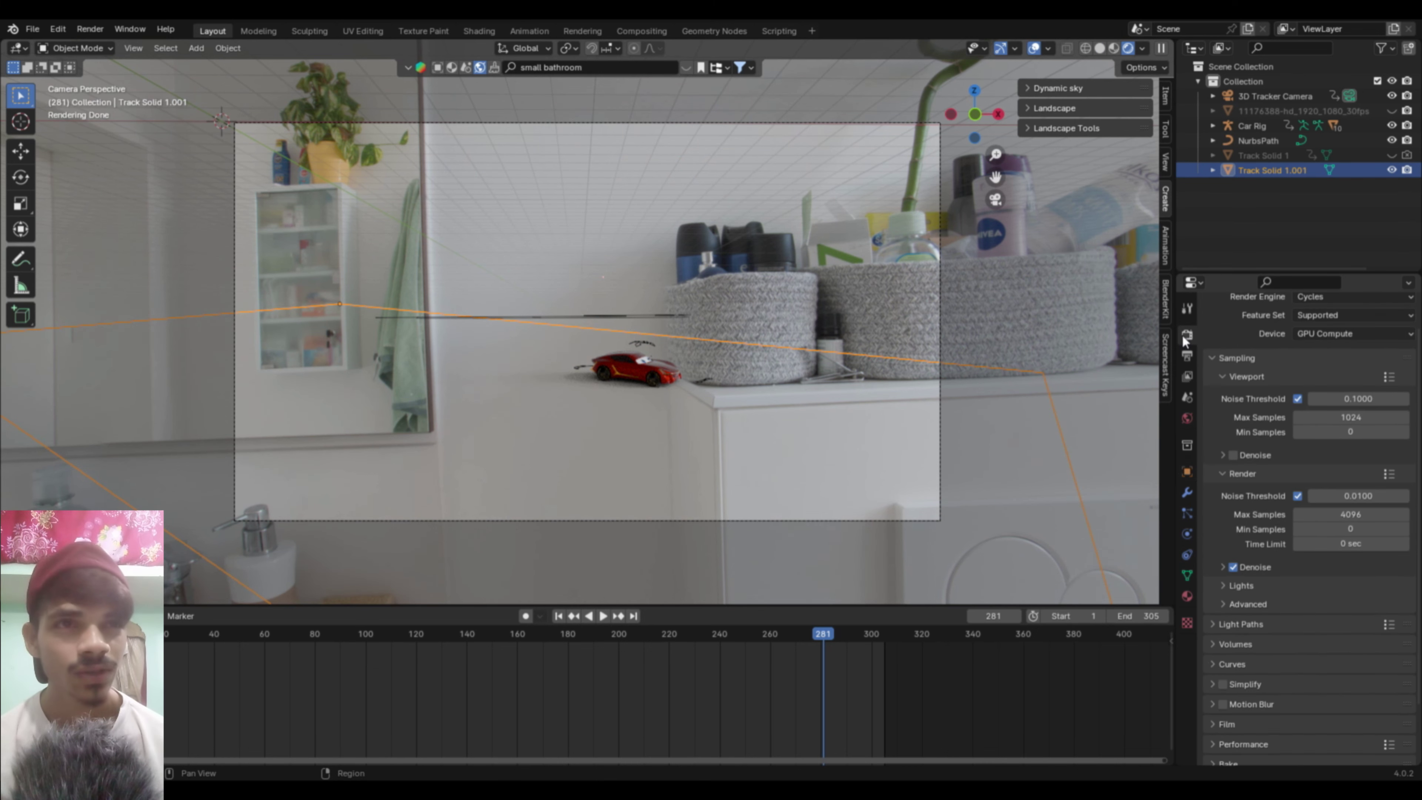
{"action": "scroll", "coordinate": [1244, 584], "scroll_direction": "down", "scroll_amount": 3}
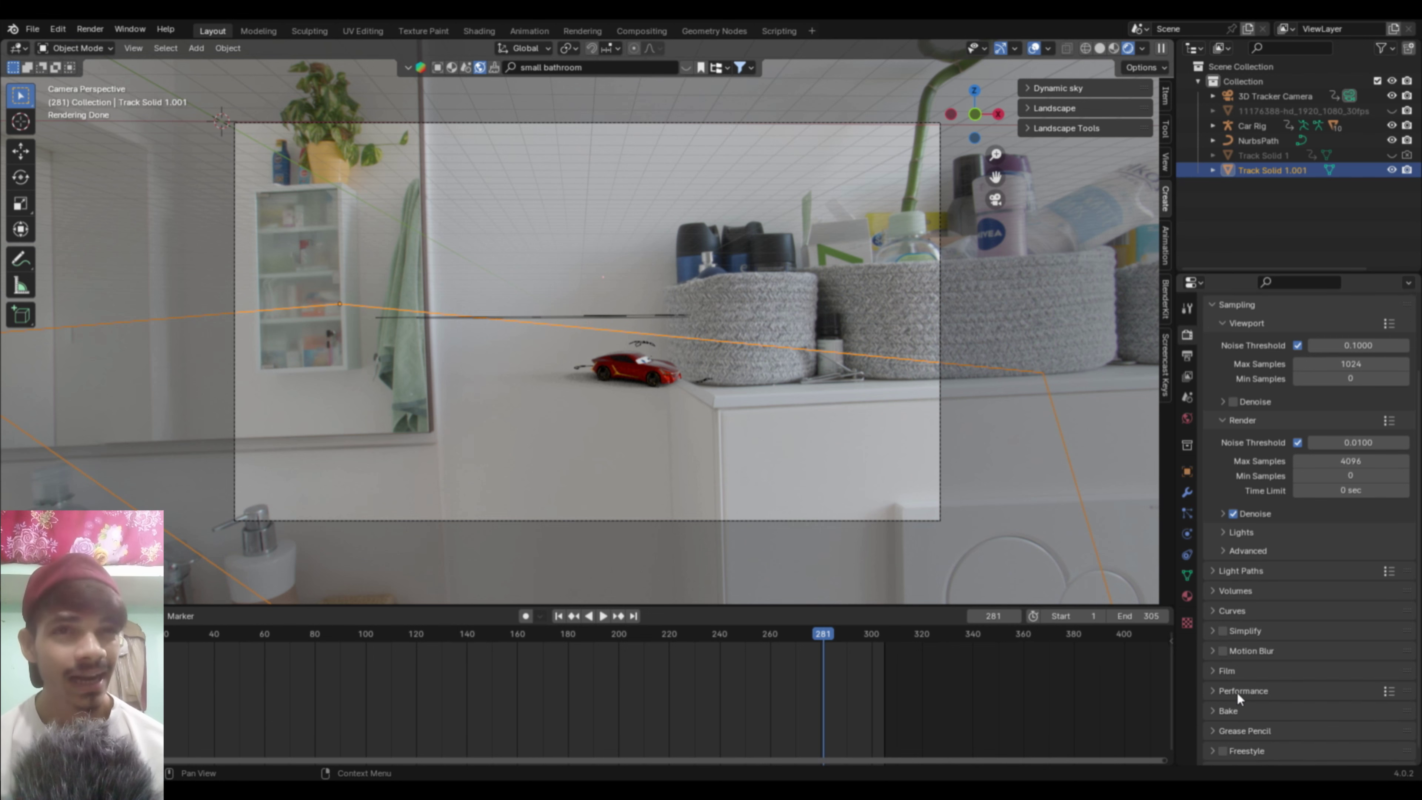
{"action": "left_click", "coordinate": [1223, 672]}
{"action": "scroll", "coordinate": [1249, 616], "scroll_direction": "down", "scroll_amount": 5}
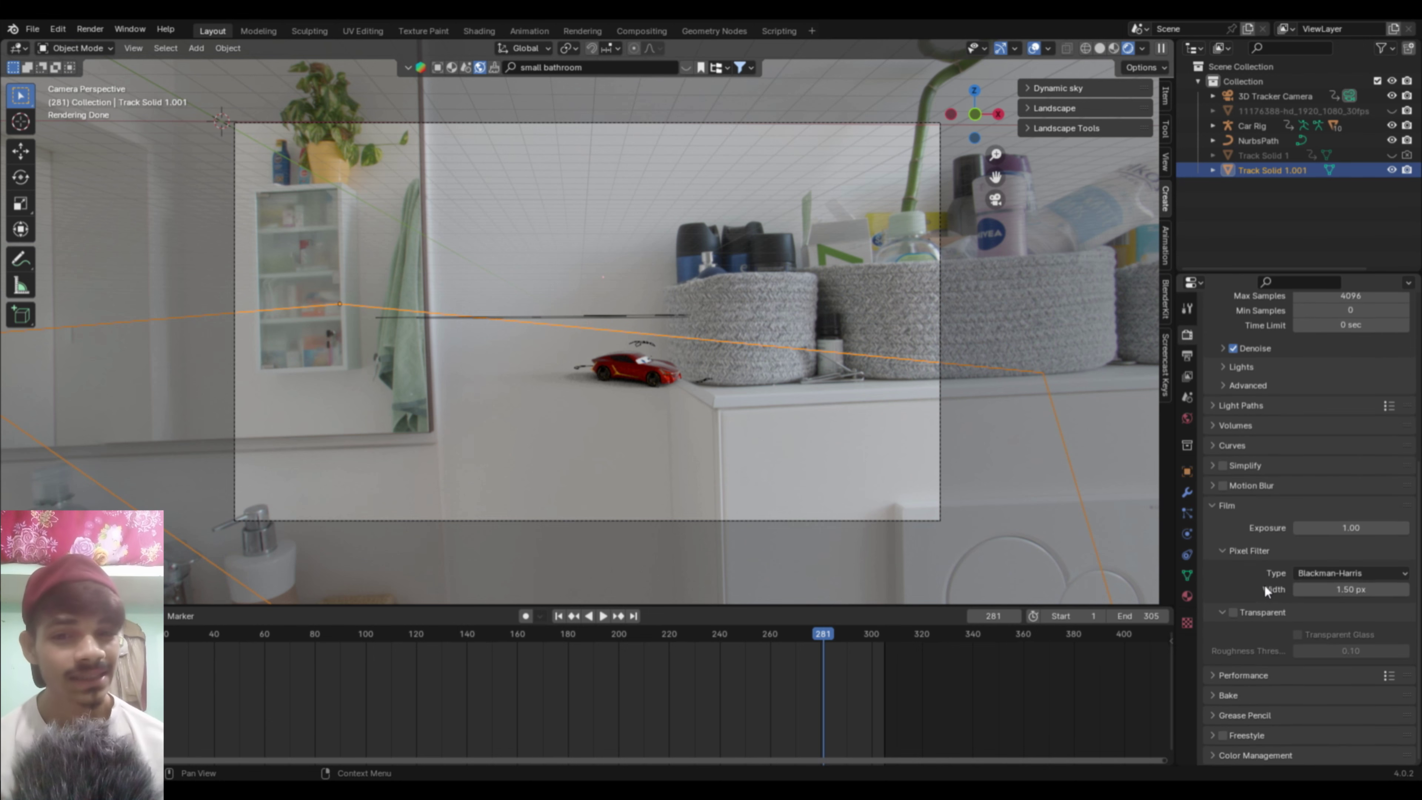
{"action": "left_click", "coordinate": [1234, 612]}
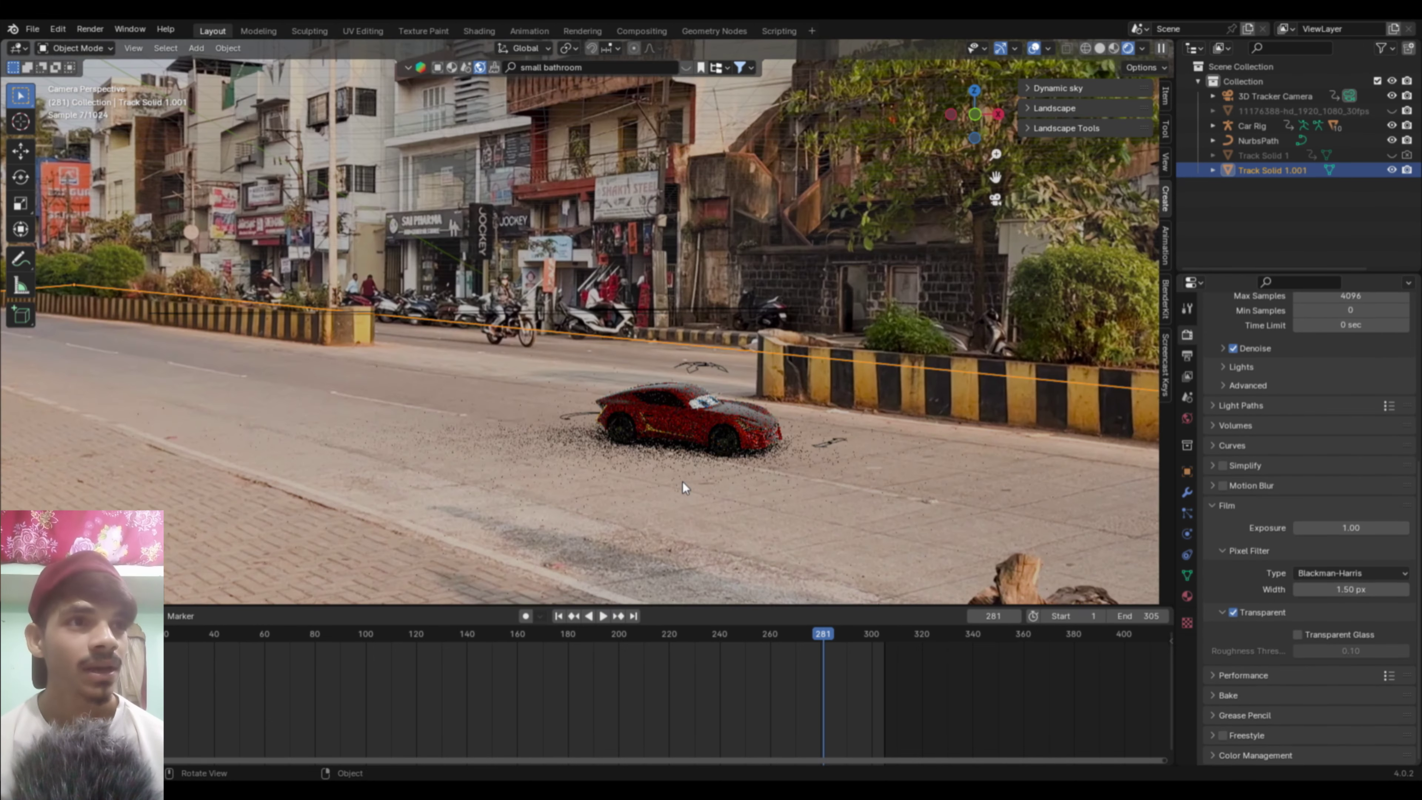
{"action": "scroll", "coordinate": [682, 481], "scroll_direction": "down", "scroll_amount": 3}
{"action": "mouse_move", "coordinate": [819, 633]}
{"action": "left_mouse_down"}
{"action": "mouse_move", "coordinate": [526, 659]}
{"action": "mouse_move", "coordinate": [359, 645]}
{"action": "mouse_move", "coordinate": [140, 672]}
{"action": "left_mouse_up"}
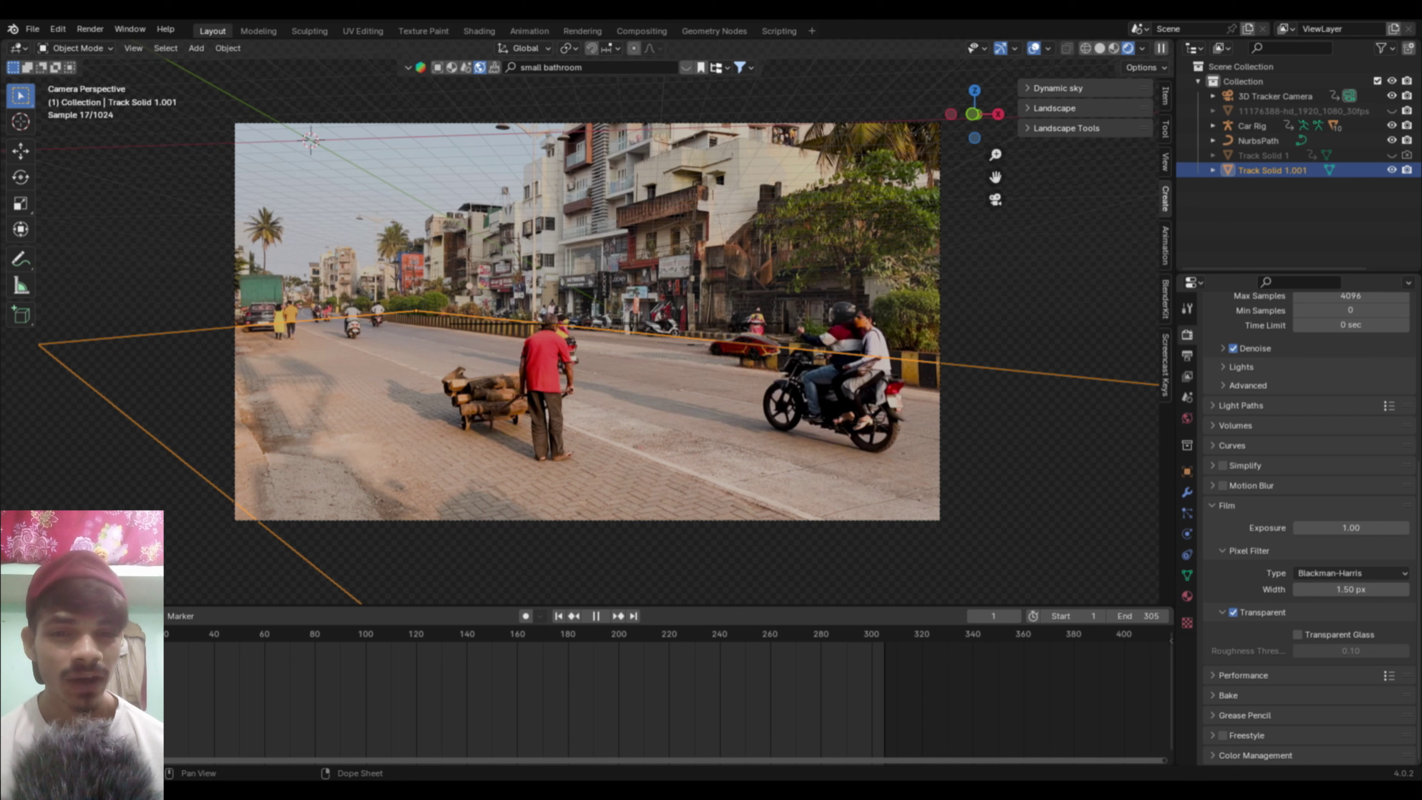
Step: Scale the Car Rig up to about 2.02, then return to frame 1 and select NurbsPath
{"action": "key", "text": "space"}
{"action": "left_click", "coordinate": [733, 325]}
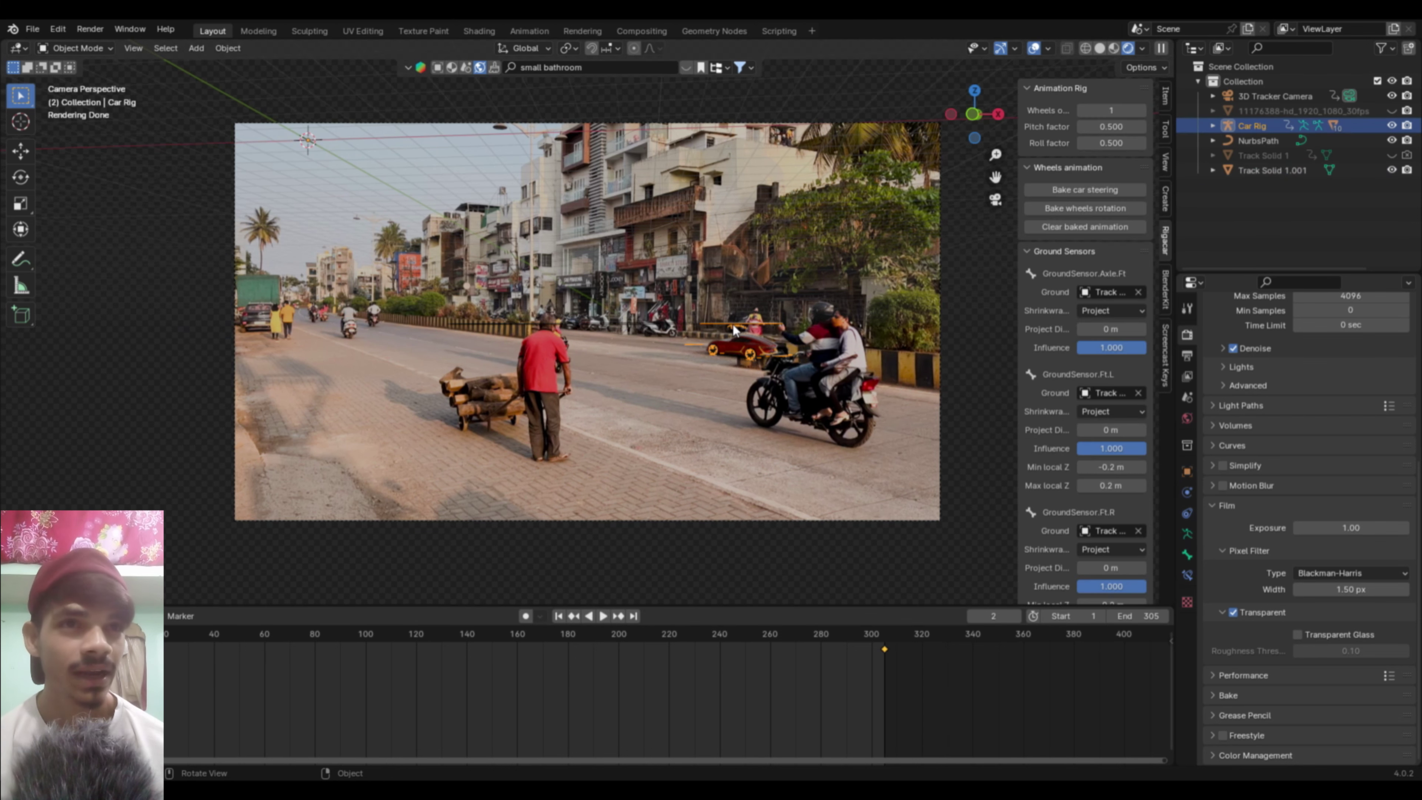
{"action": "key", "text": "s"}
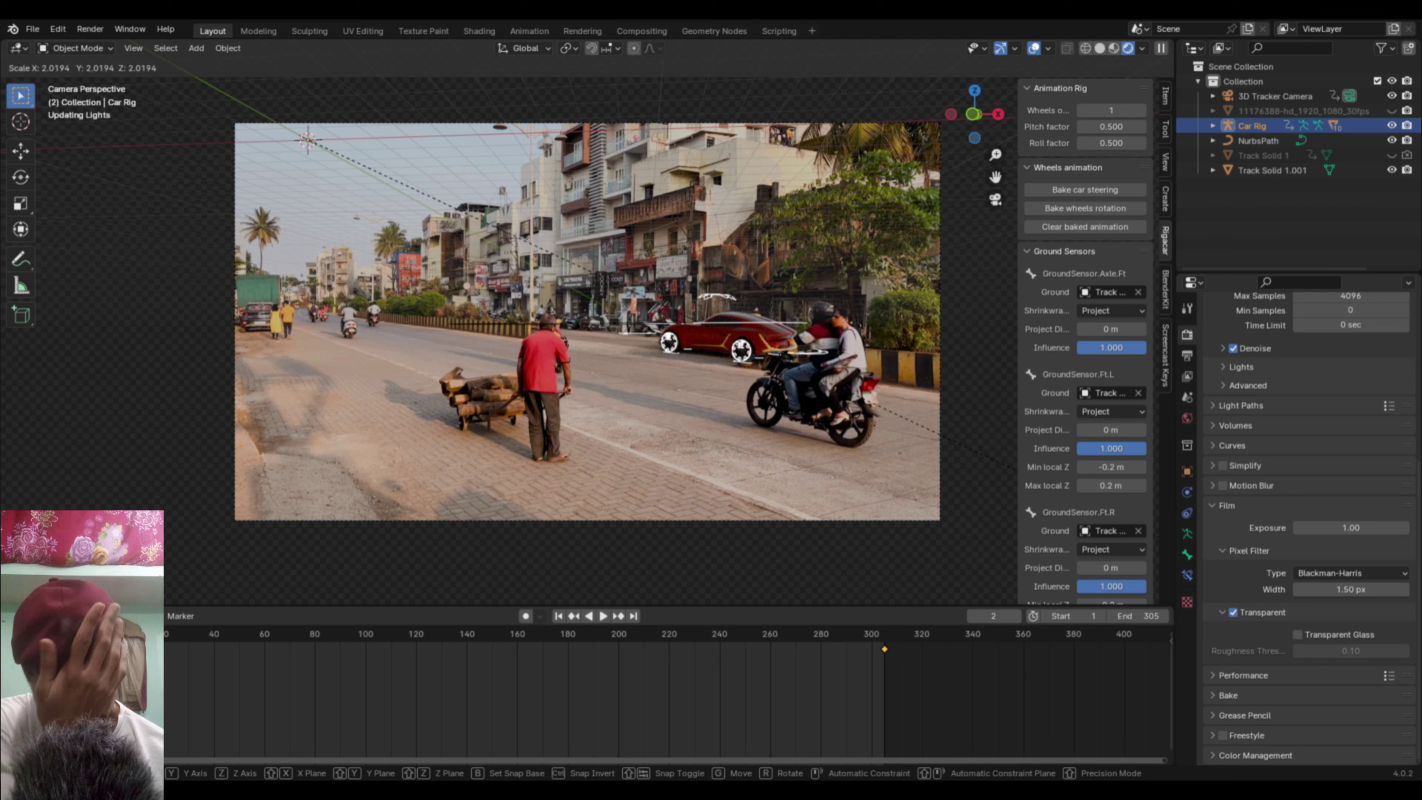
{"action": "left_click", "coordinate": [928, 491]}
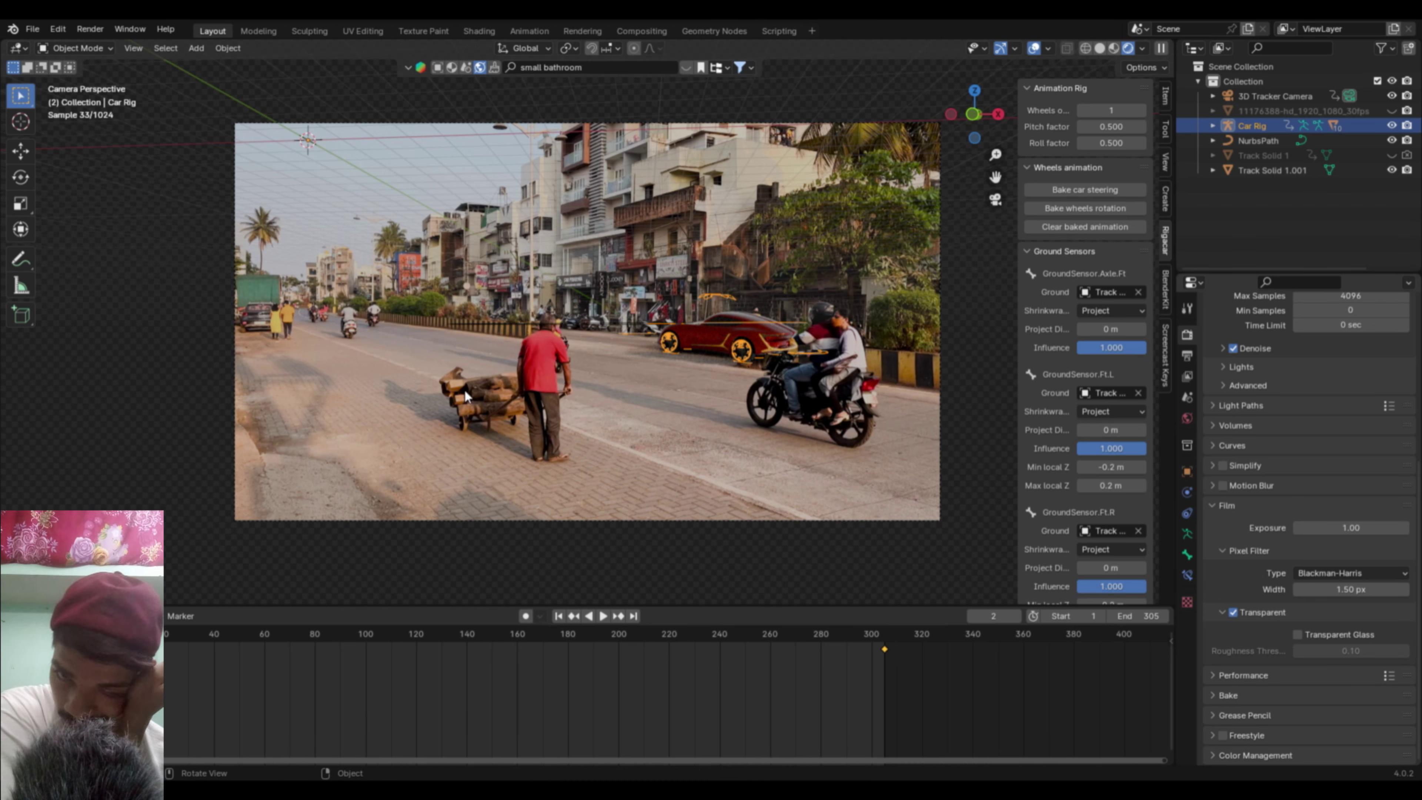
{"action": "left_click", "coordinate": [558, 616]}
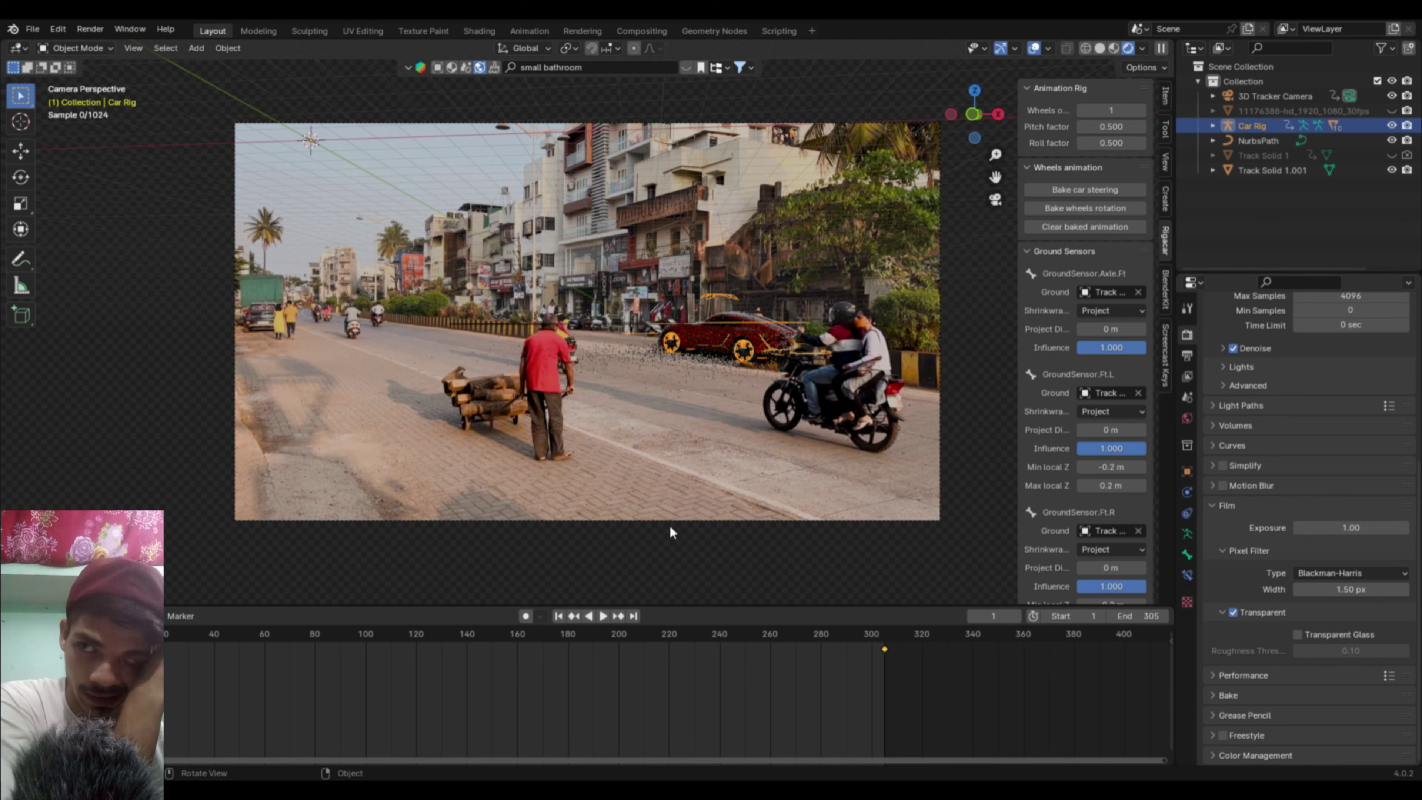
{"action": "left_click", "coordinate": [1258, 140]}
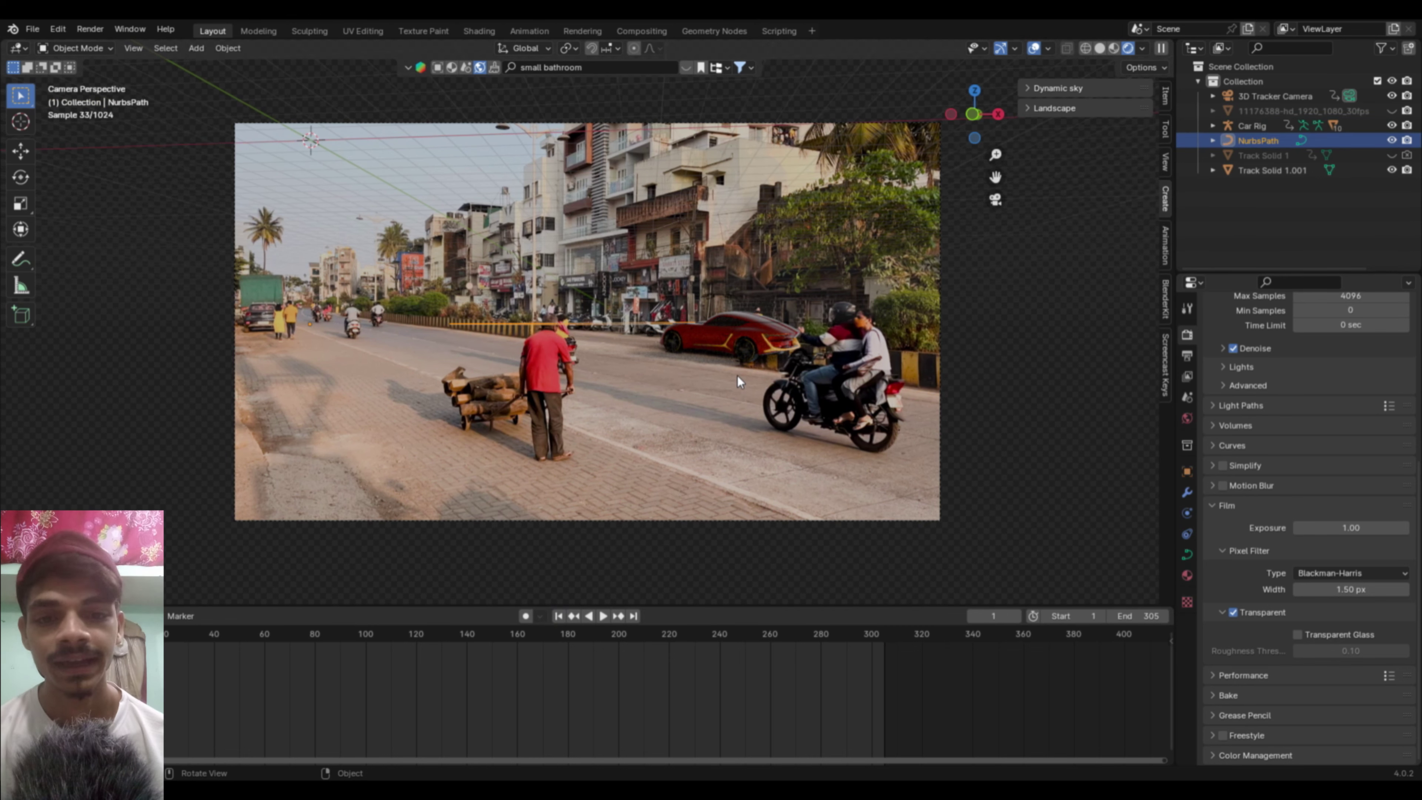
Step: Enter Edit Mode on NurbsPath and view it zoomed out from the top
{"action": "key", "text": "Tab"}
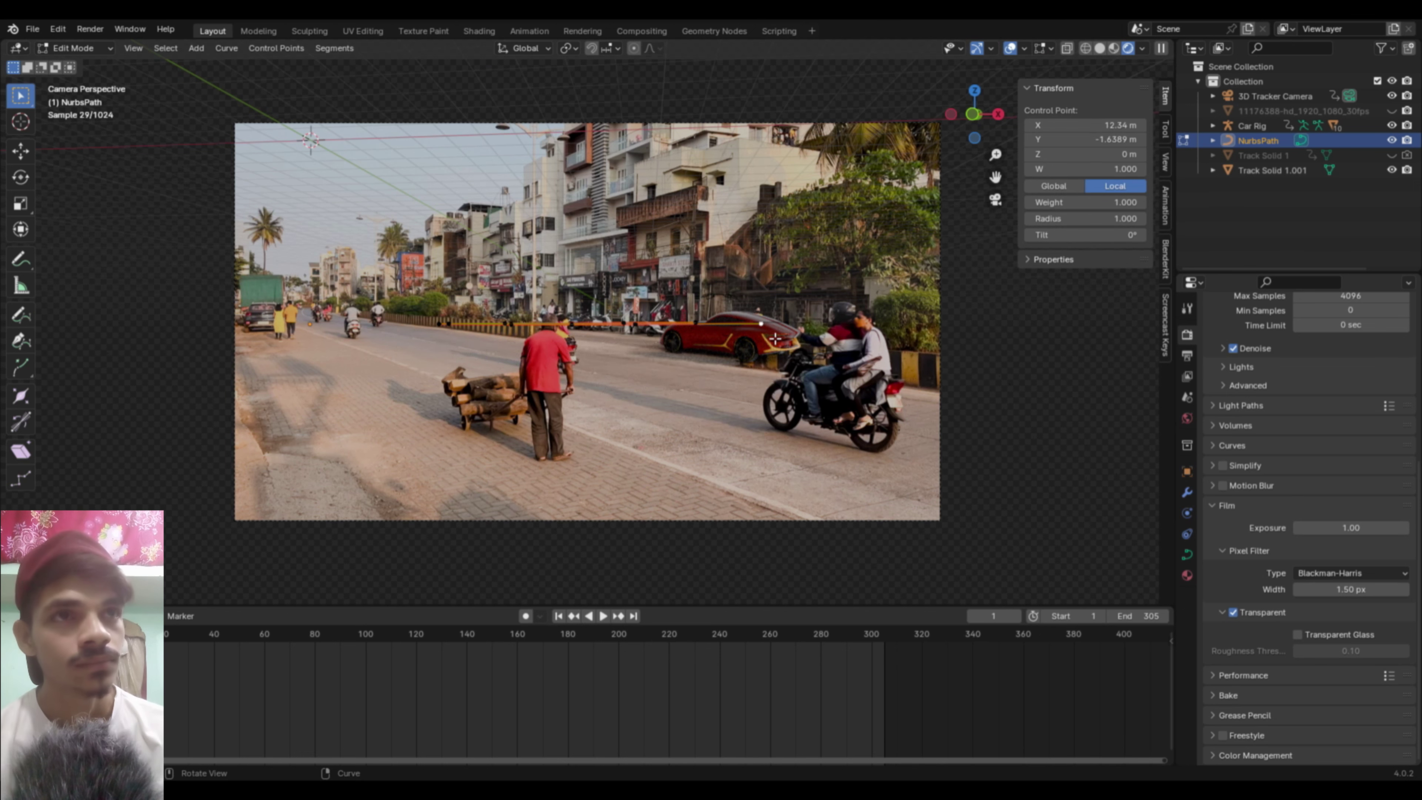
{"action": "key", "text": "KP_7"}
{"action": "scroll", "coordinate": [755, 327], "scroll_direction": "down", "scroll_amount": 4}
{"action": "scroll", "coordinate": [750, 330], "scroll_direction": "down", "scroll_amount": 3}
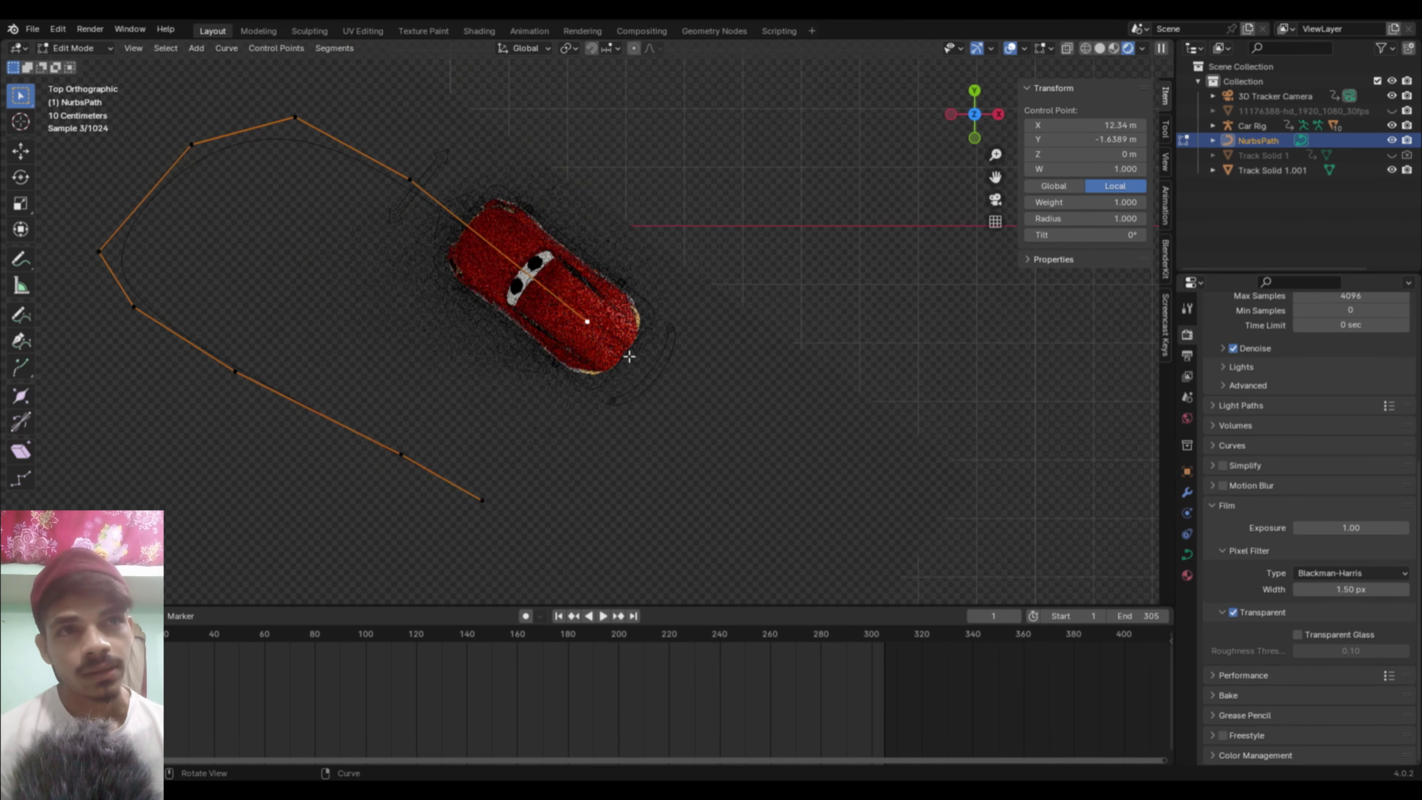
{"action": "scroll", "coordinate": [596, 362], "scroll_direction": "down", "scroll_amount": 2}
Step: Move the whole NurbsPath to a new road spot and play it from the camera view
{"action": "key", "text": "Tab"}
{"action": "key", "text": "g"}
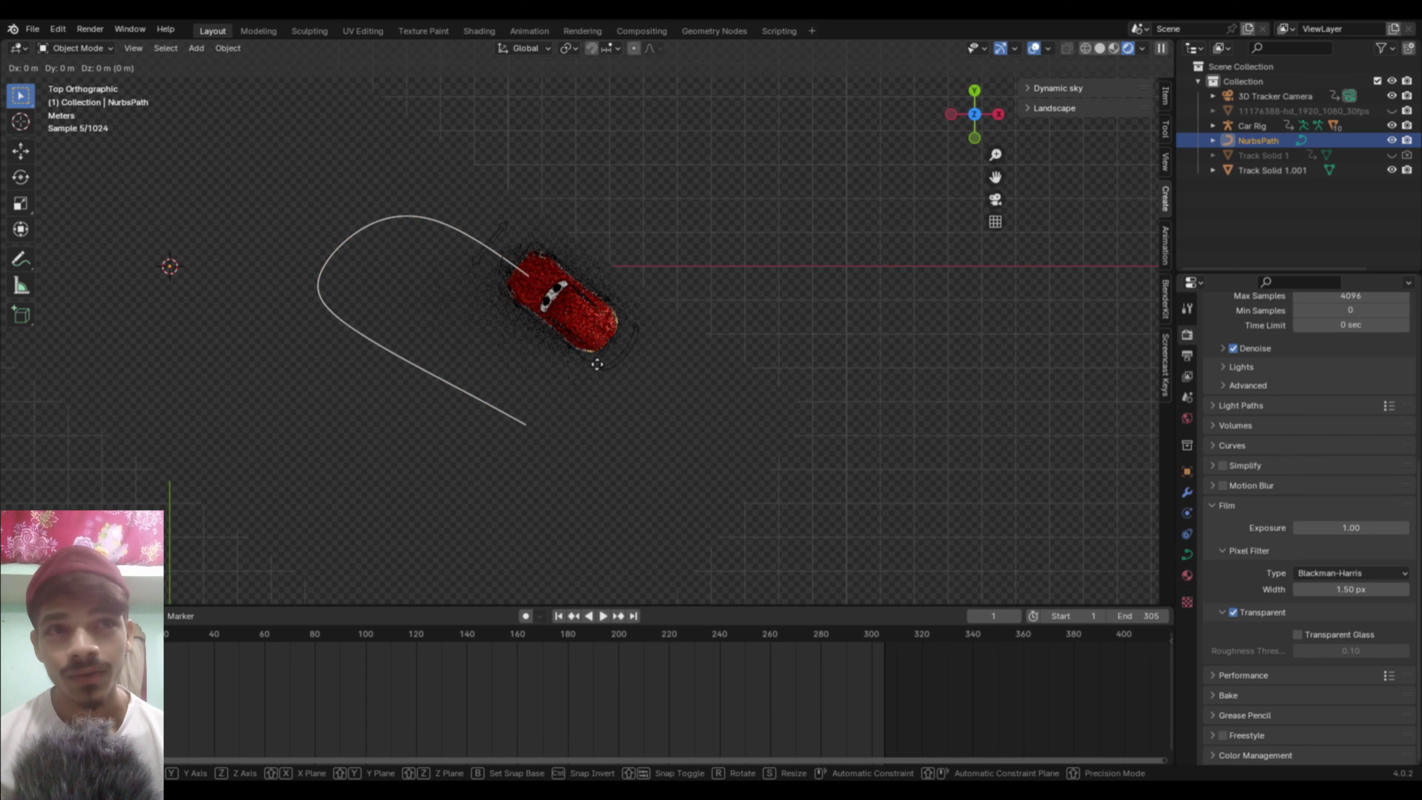
{"action": "left_click", "coordinate": [679, 421]}
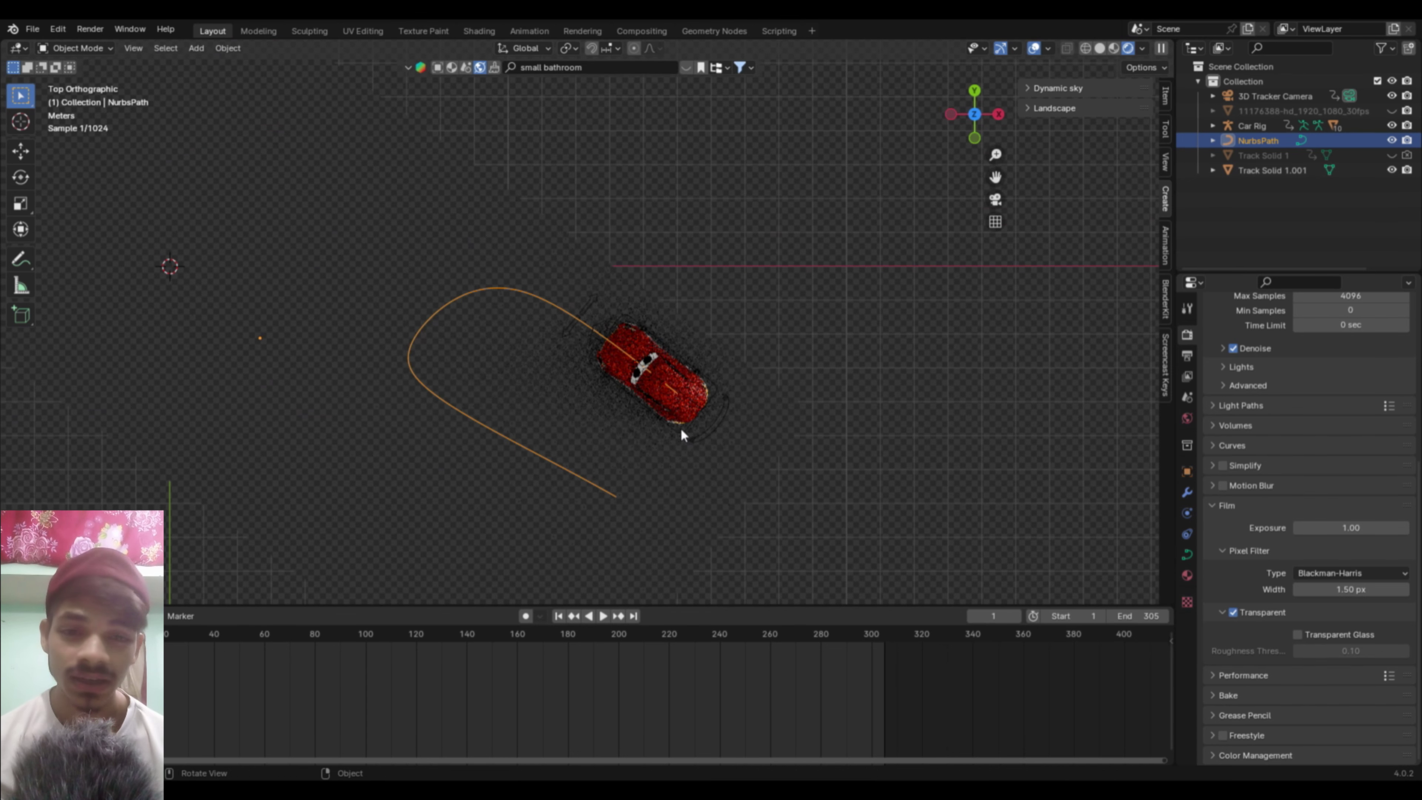
{"action": "key", "text": "KP_0"}
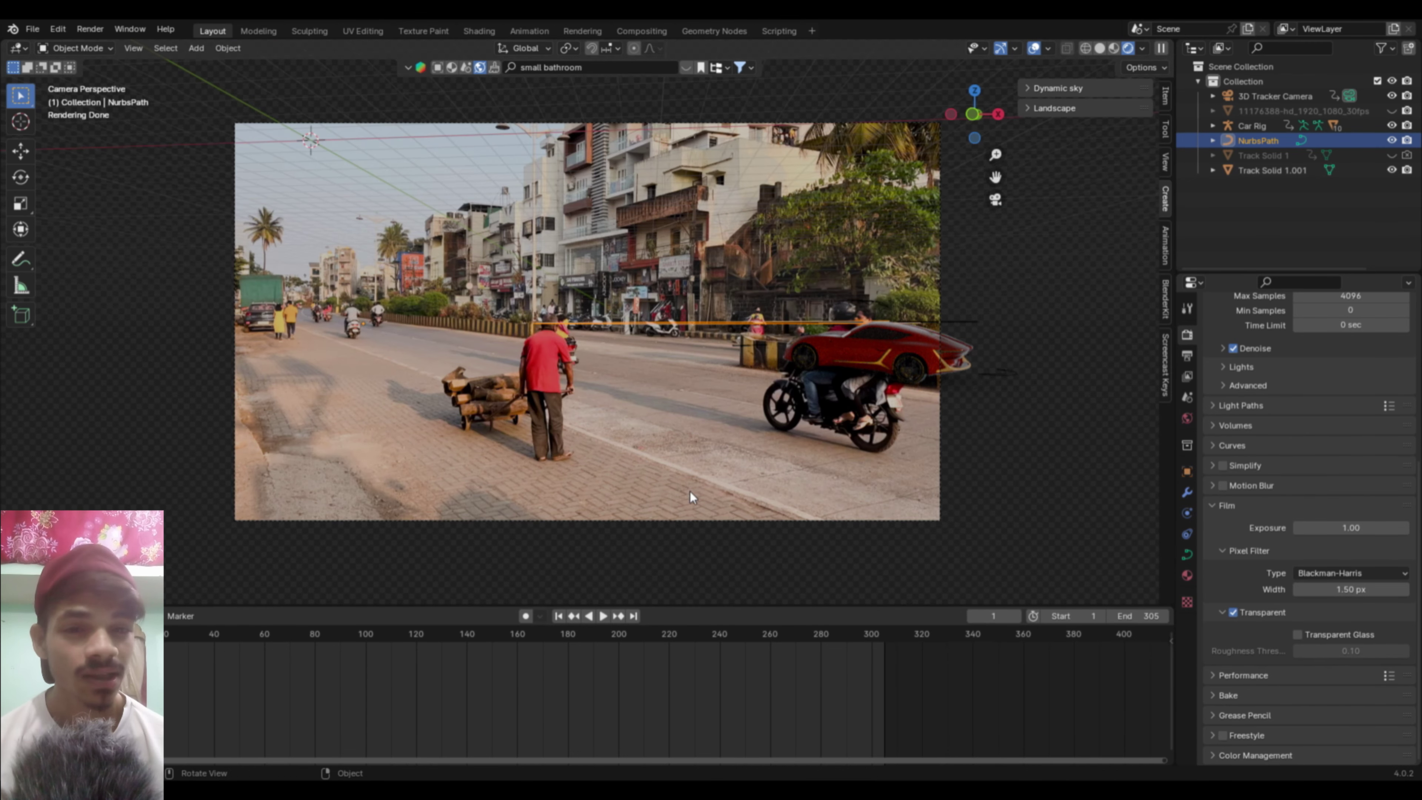
{"action": "key", "text": "space"}
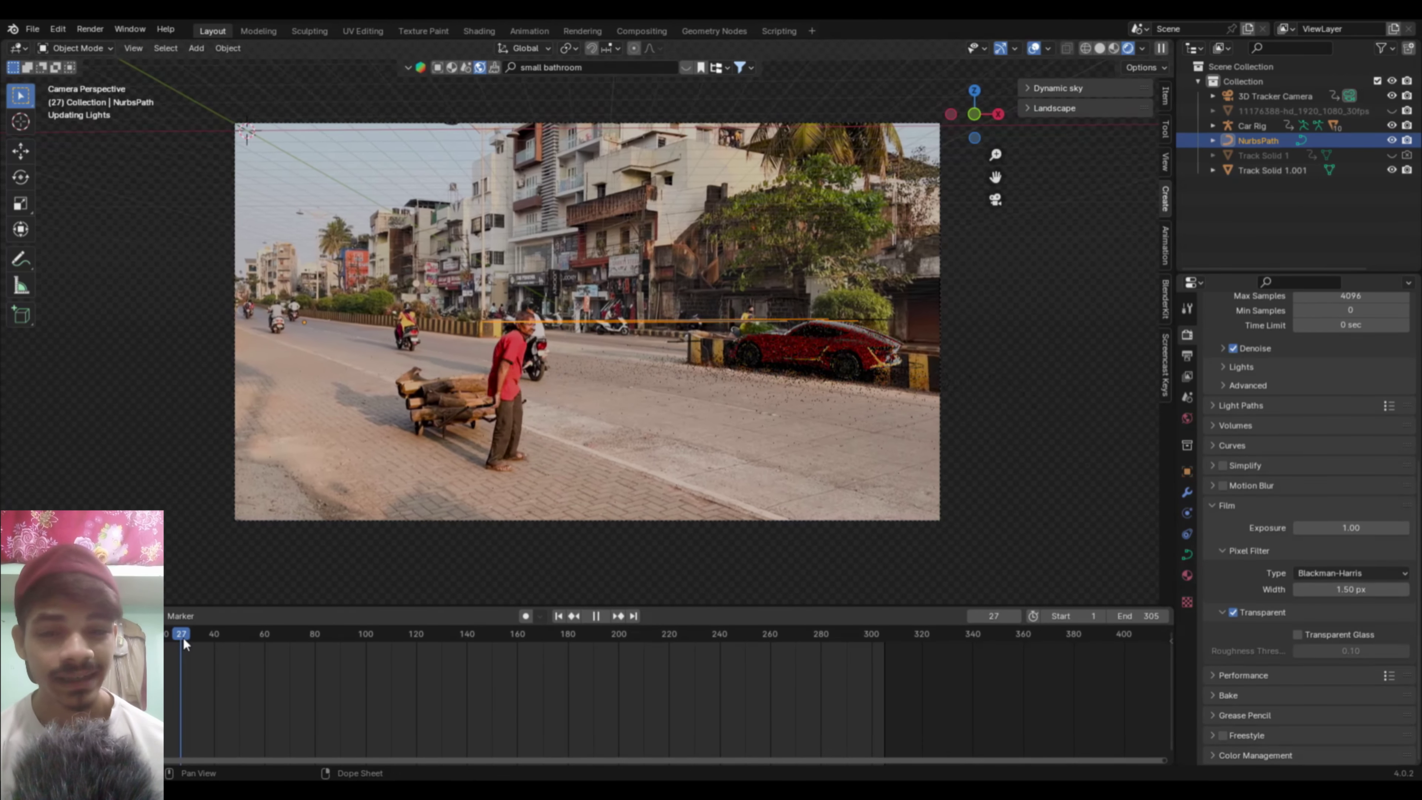
Step: Scrub and play the animation to review the car driving over the footage
{"action": "left_click_drag", "start_coordinate": [218, 646], "coordinate": [442, 686]}
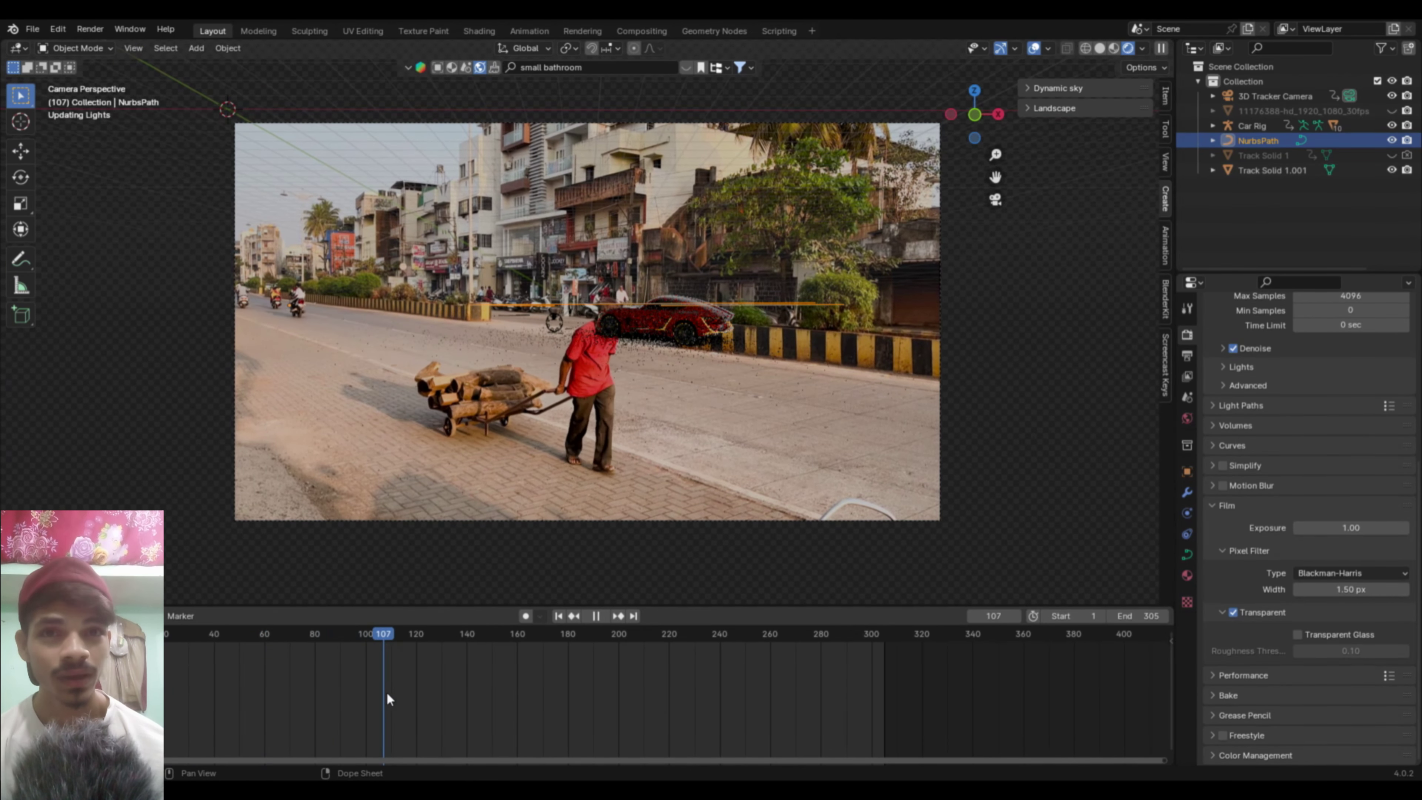
{"action": "left_click", "coordinate": [558, 616]}
{"action": "key", "text": "space"}
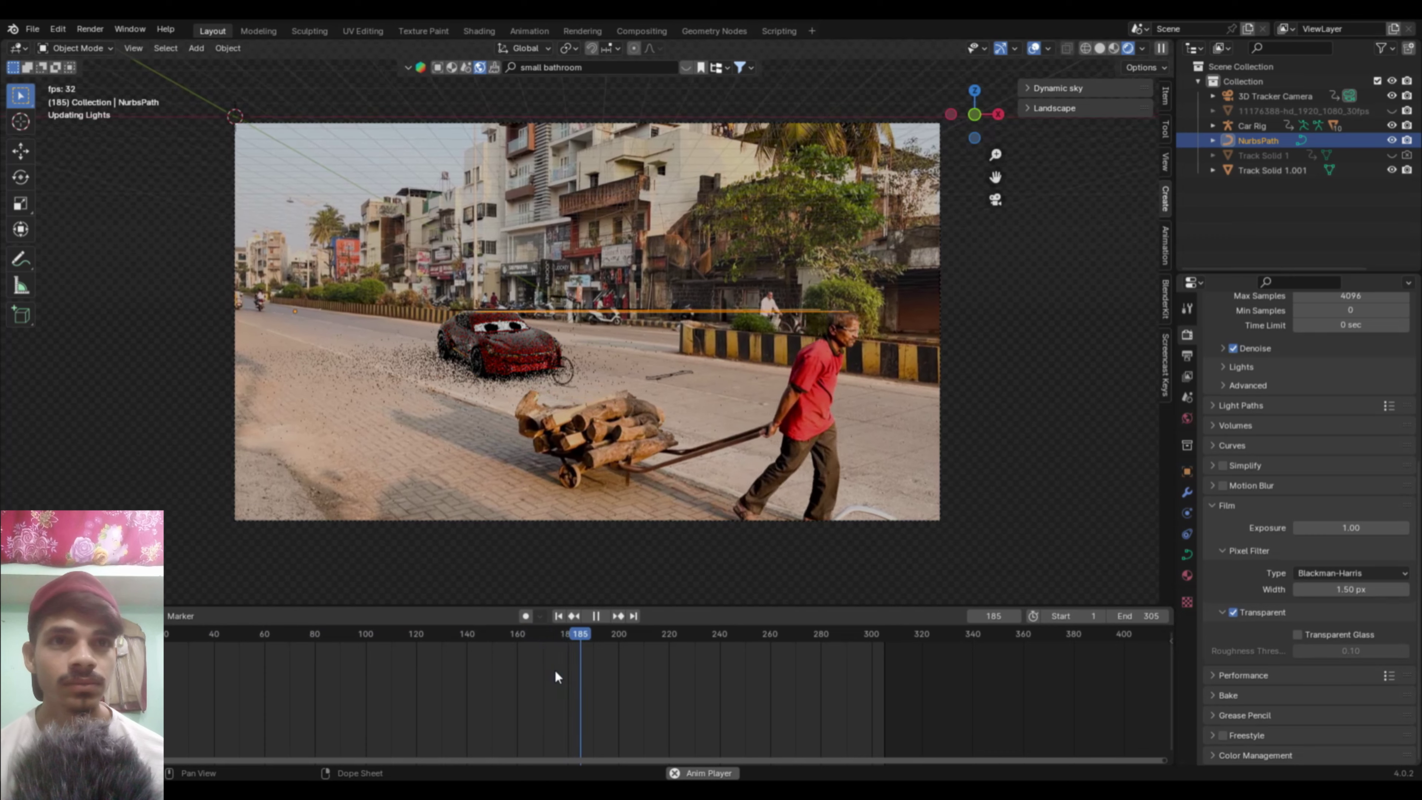
{"action": "key", "text": "space"}
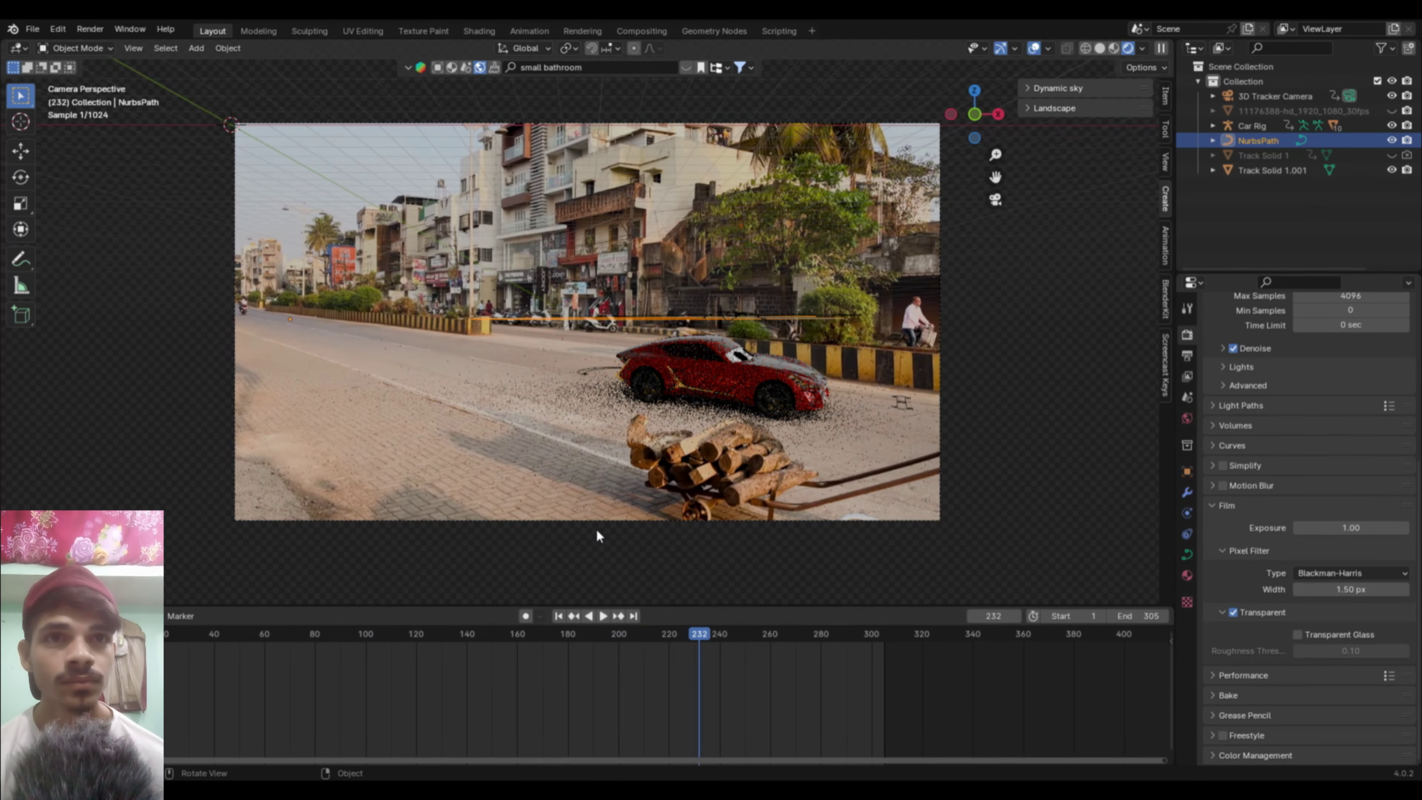
{"action": "left_click_drag", "start_coordinate": [701, 639], "coordinate": [502, 633]}
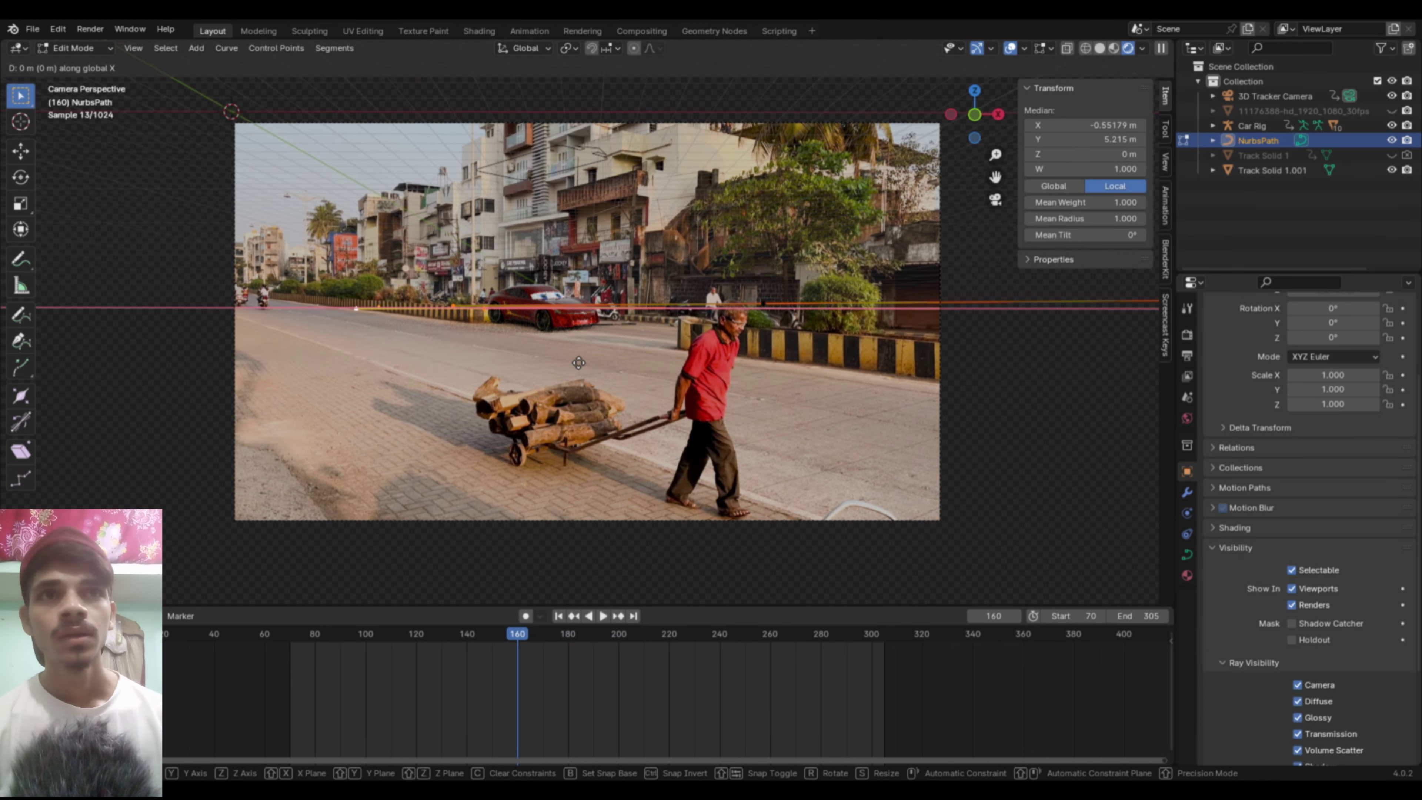
Step: Select the path's end control point and move it along the X and Y axes
{"action": "key", "text": "y"}
{"action": "key", "text": "Escape"}
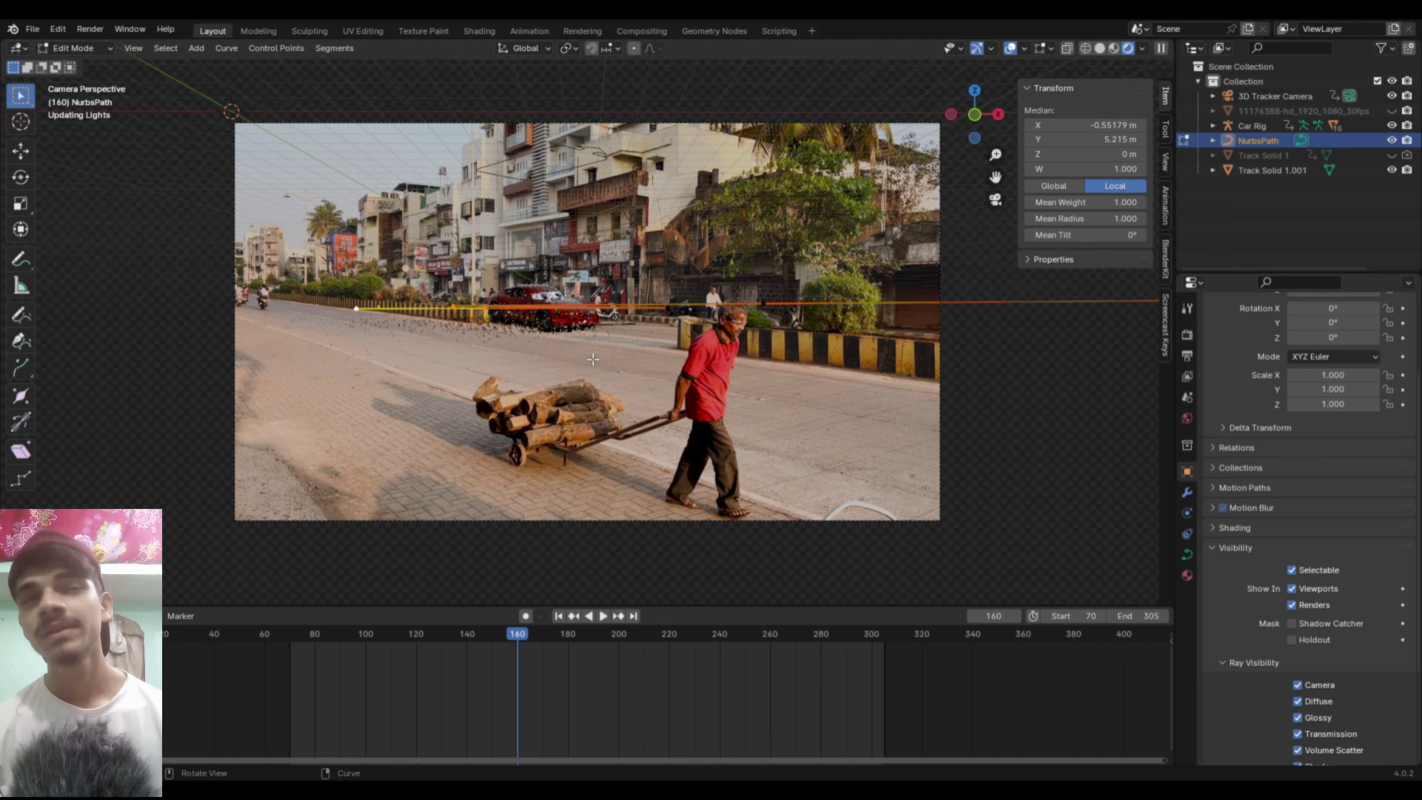
{"action": "mouse_move", "coordinate": [587, 363]}
{"action": "middle_mouse_down"}
{"action": "mouse_move", "coordinate": [581, 375]}
{"action": "mouse_move", "coordinate": [633, 370]}
{"action": "middle_mouse_up"}
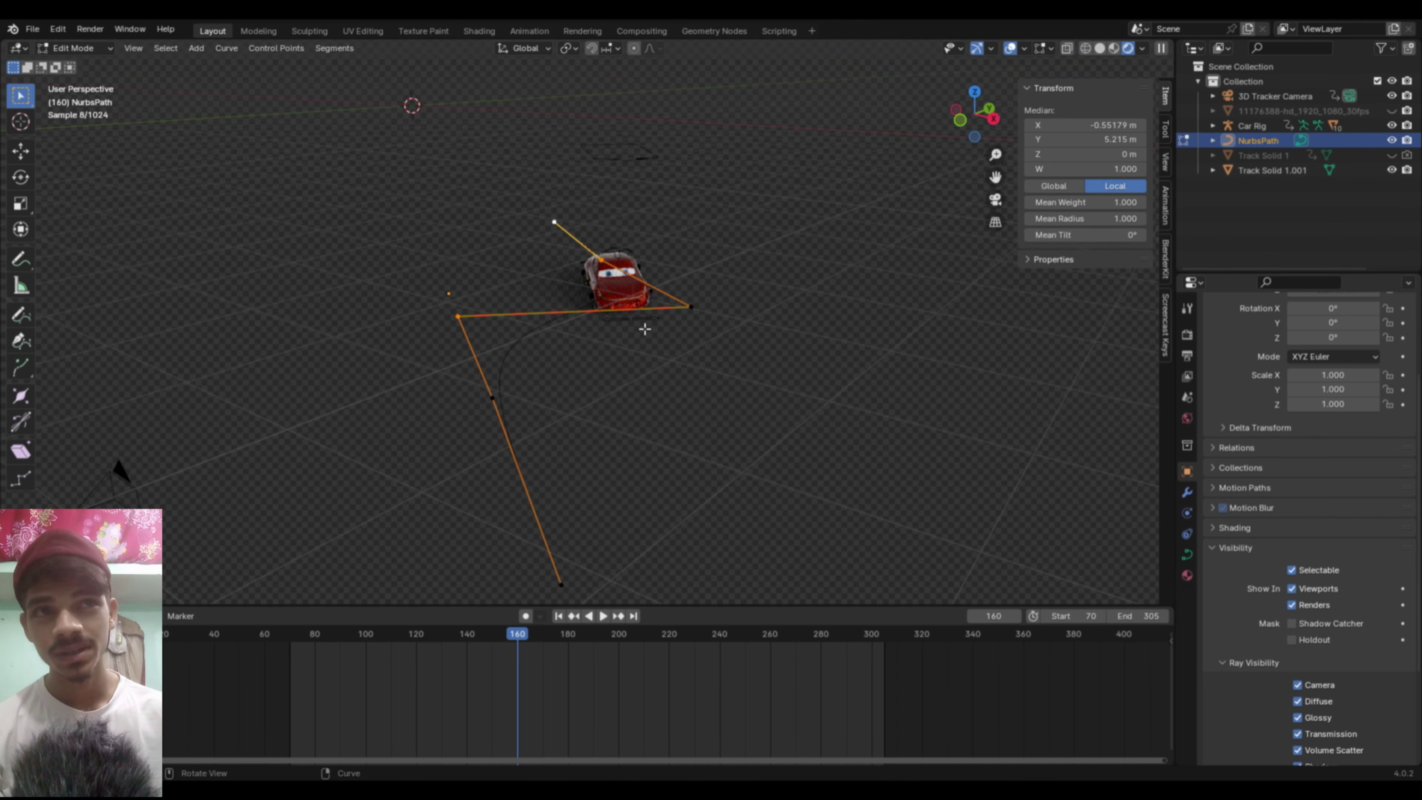
{"action": "left_click", "coordinate": [678, 318]}
{"action": "key", "text": "g"}
{"action": "key", "text": "x"}
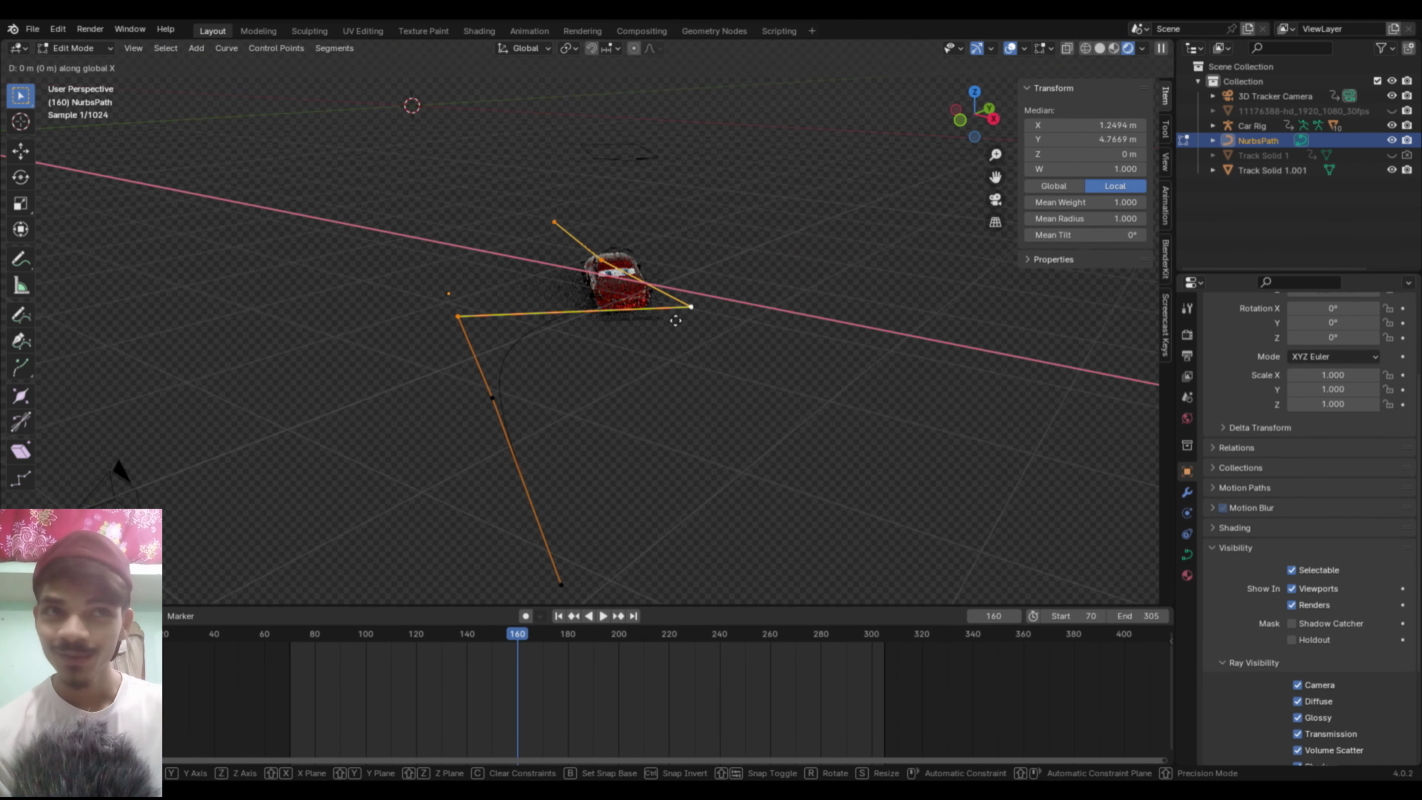
{"action": "key", "text": "y"}
{"action": "key", "text": "y"}
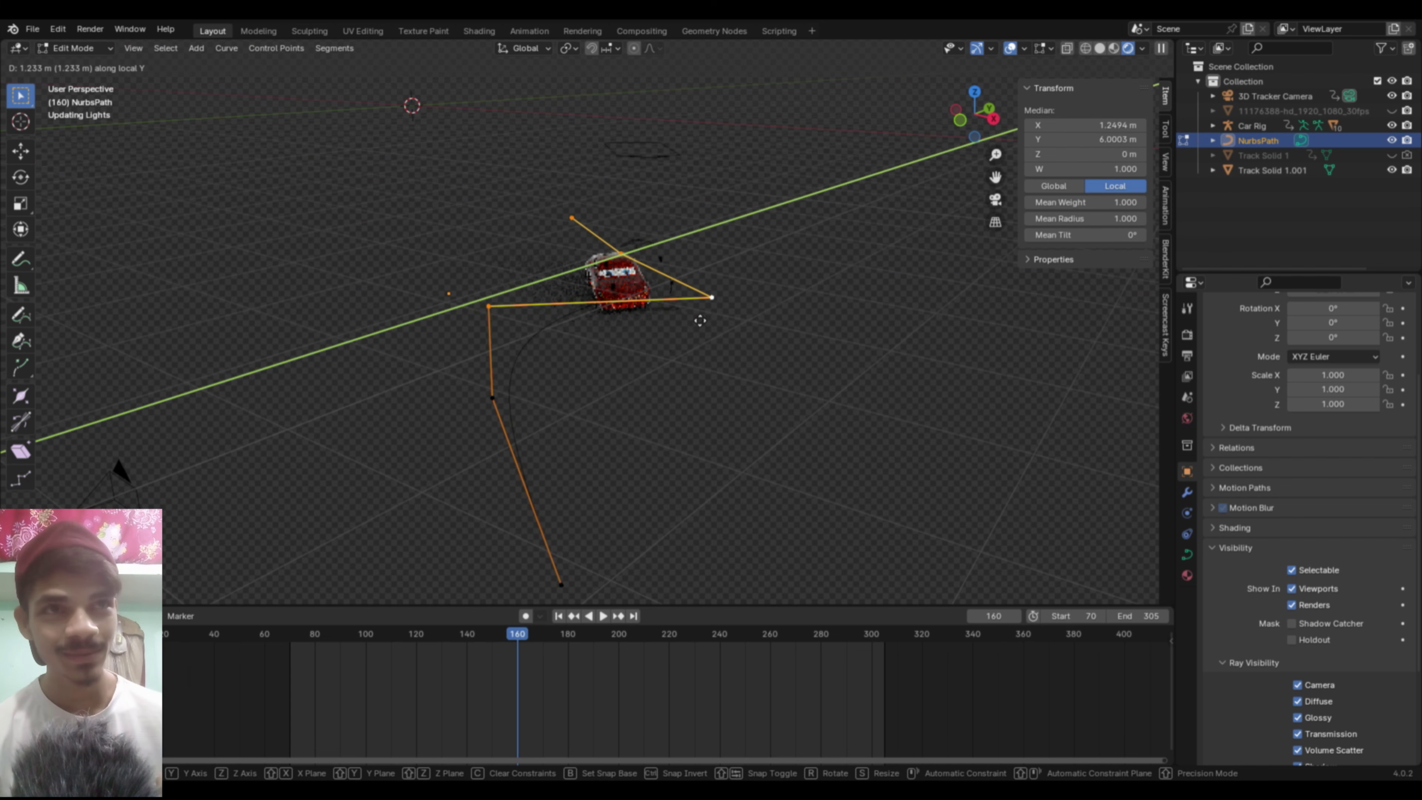
{"action": "left_click", "coordinate": [709, 320]}
Step: From the camera view, nudge the point along X onto the road, then leave Edit Mode
{"action": "key", "text": "KP_0"}
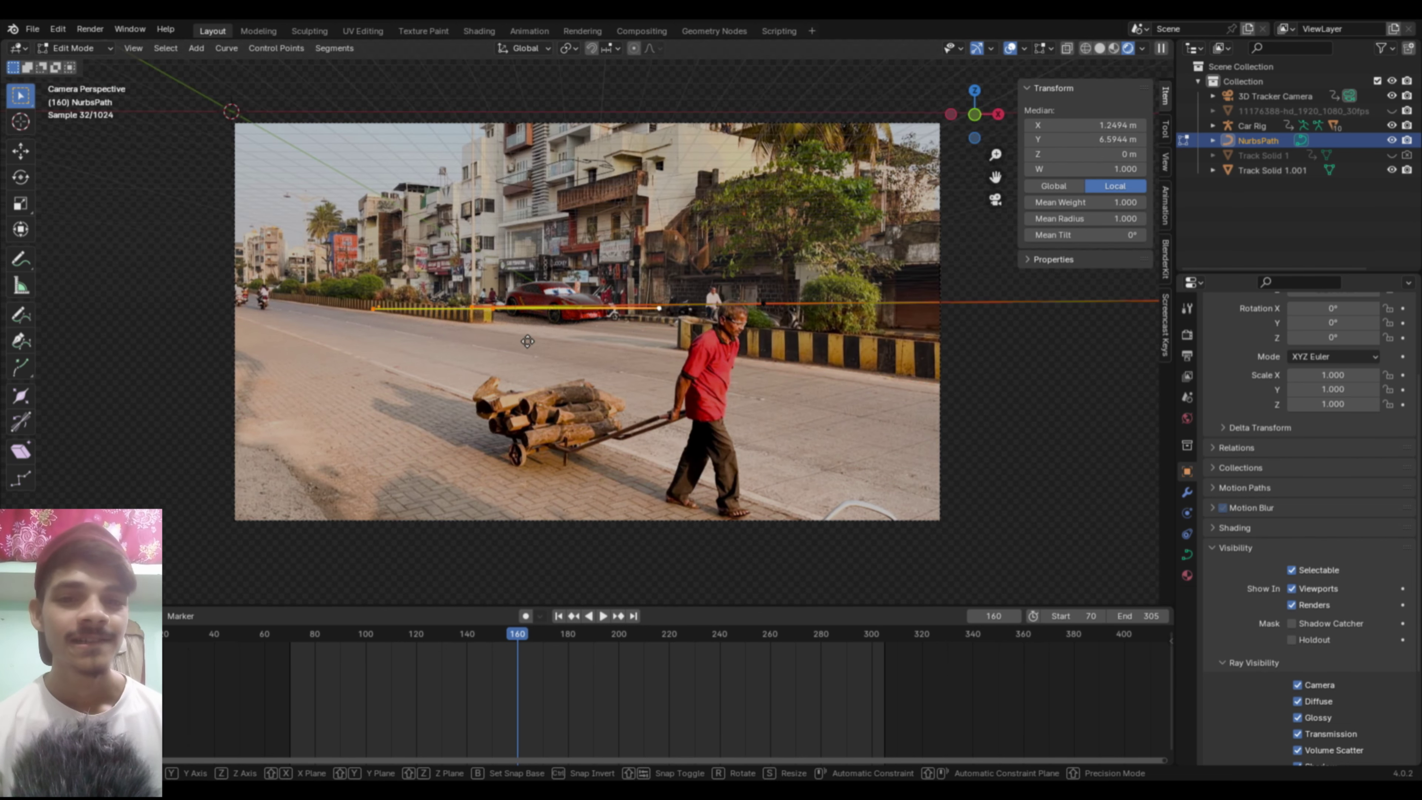
{"action": "key", "text": "g"}
{"action": "key", "text": "x"}
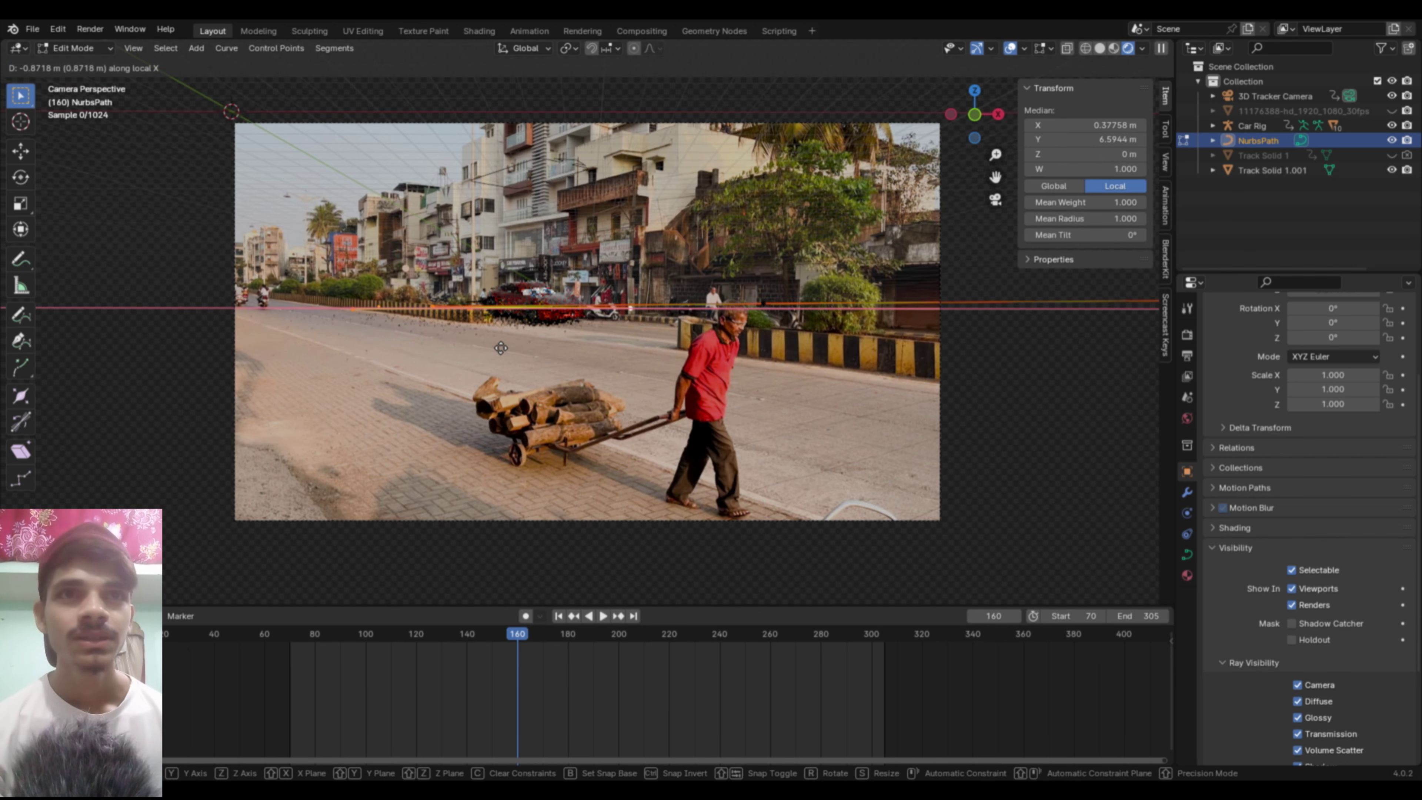
{"action": "left_click", "coordinate": [501, 348]}
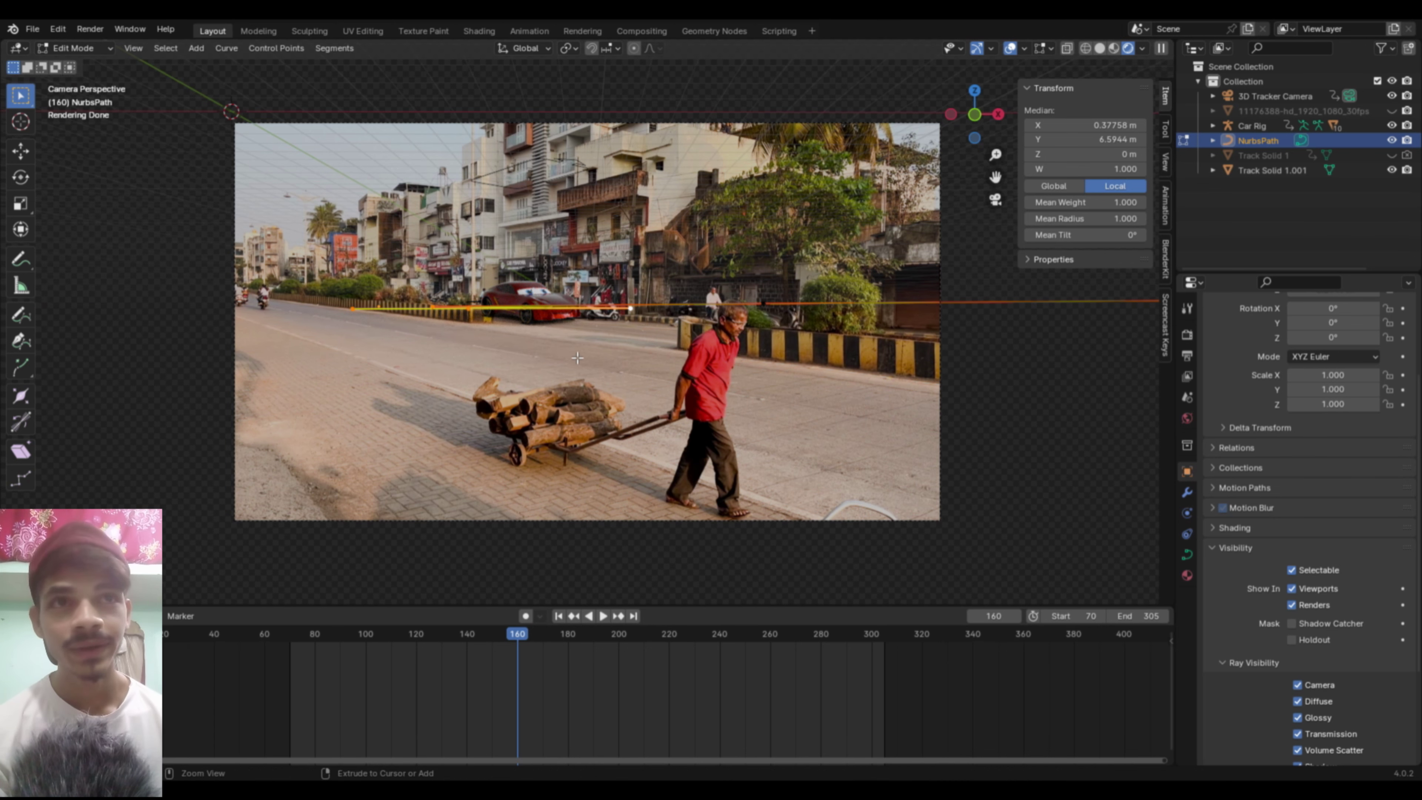
{"action": "key", "text": "Tab"}
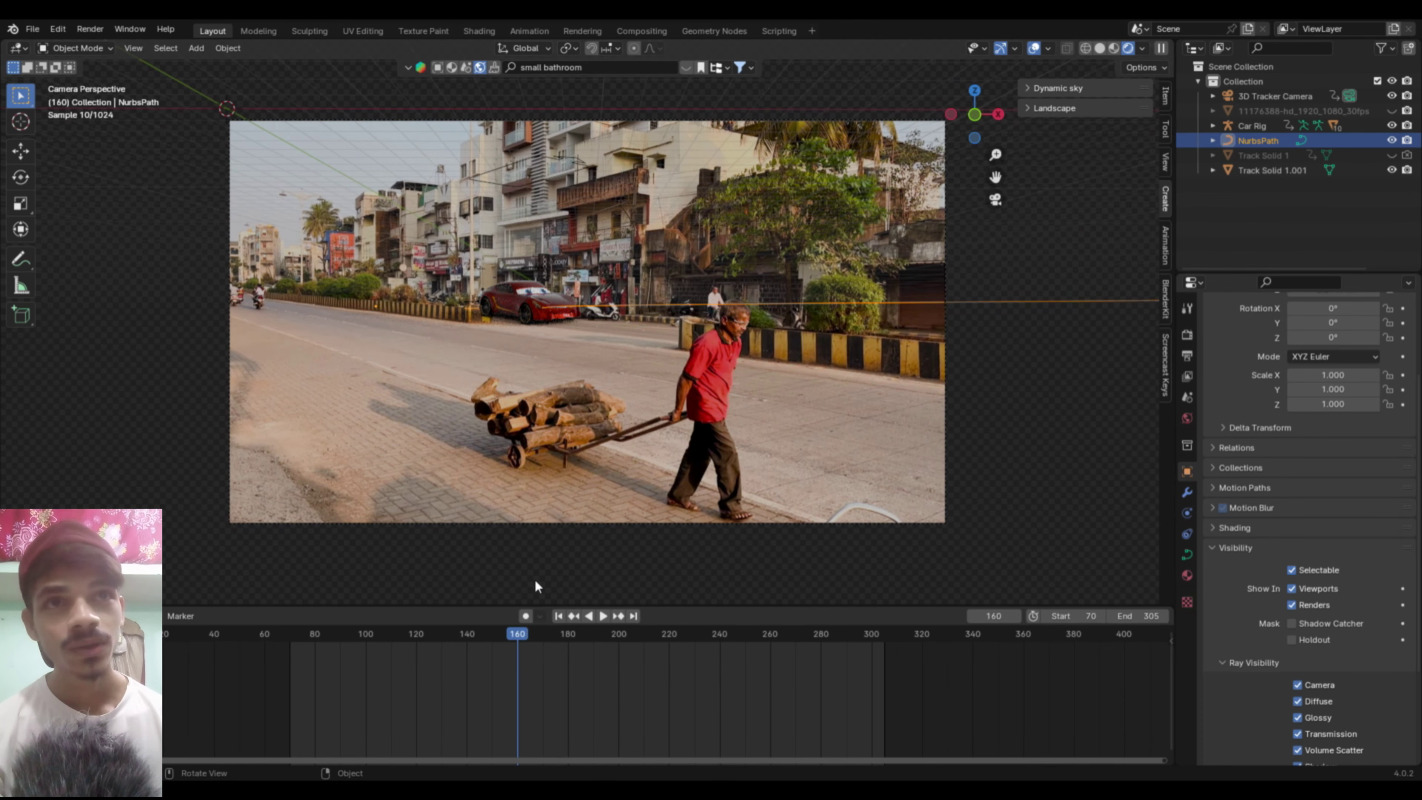
Step: Preview the red car's drive, stop at frame 209, and enter Edit Mode on the path
{"action": "left_click_drag", "start_coordinate": [529, 638], "coordinate": [425, 647]}
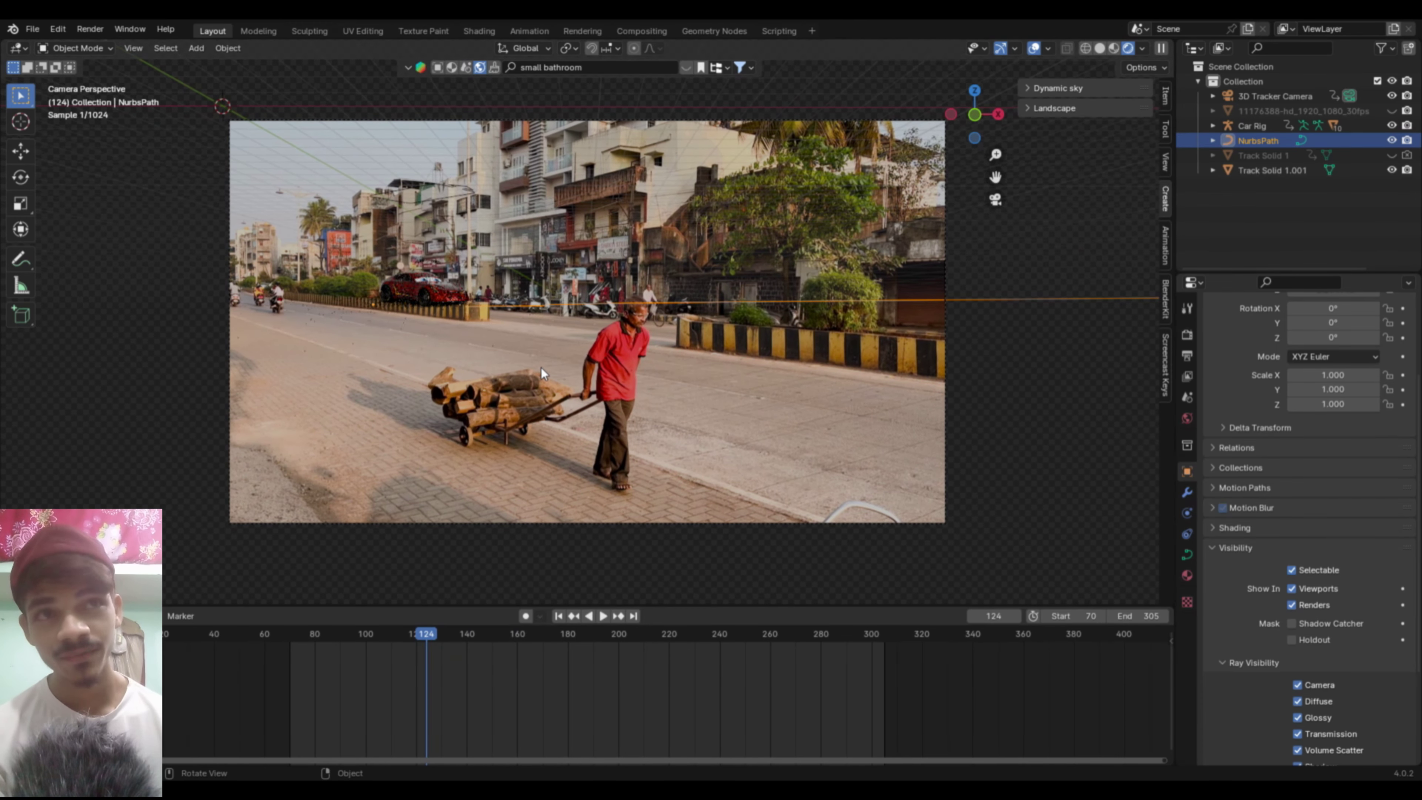
{"action": "key", "text": "space"}
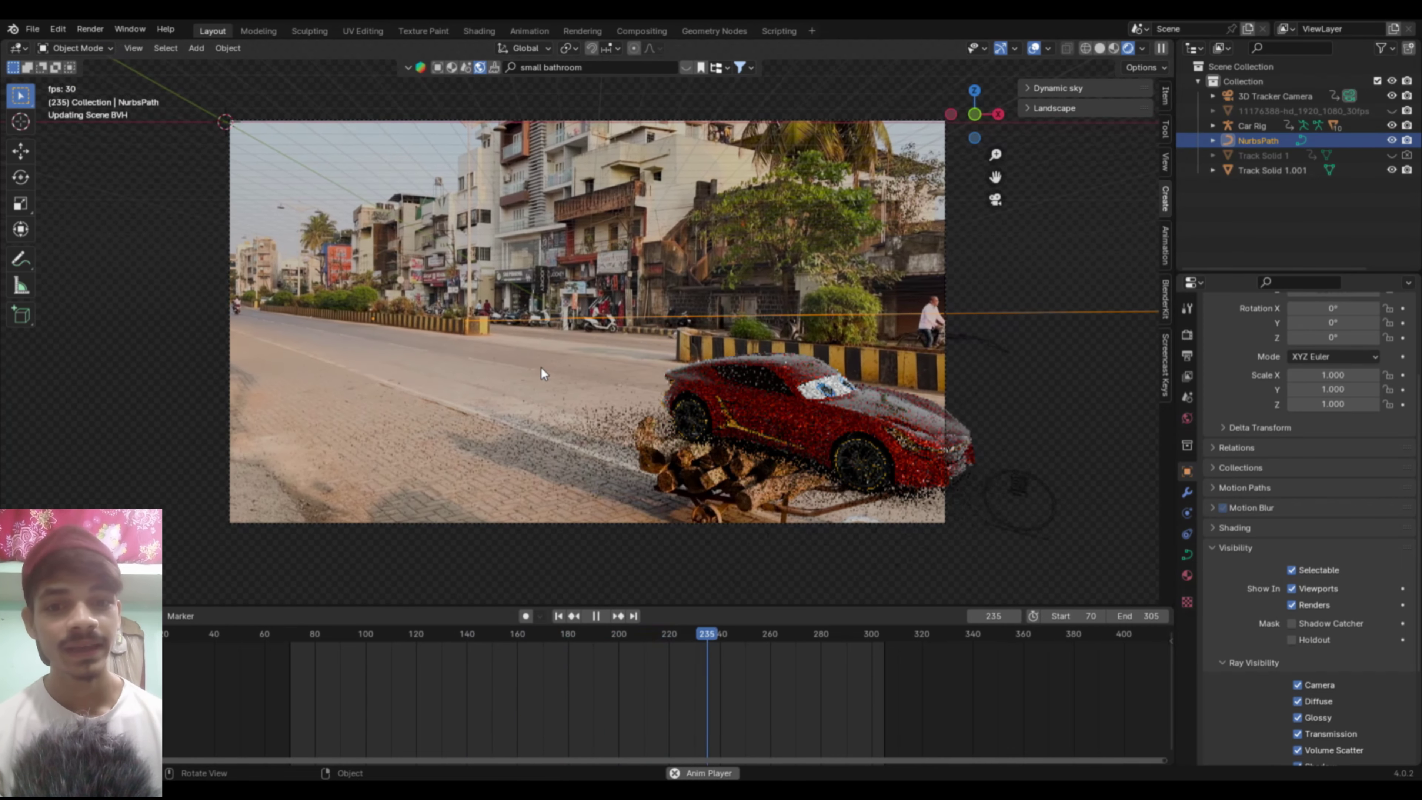
{"action": "key", "text": "space"}
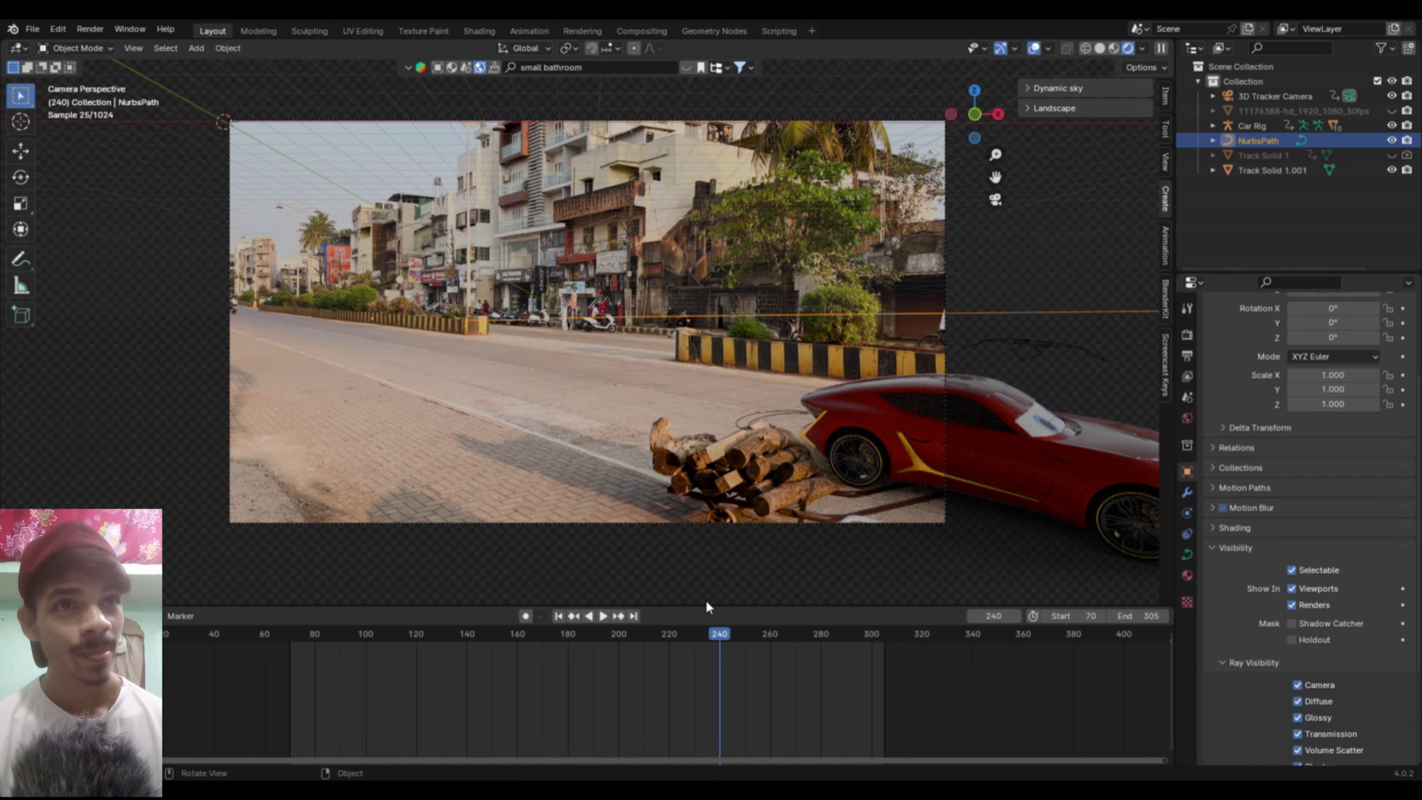
{"action": "left_click_drag", "start_coordinate": [724, 633], "coordinate": [618, 652]}
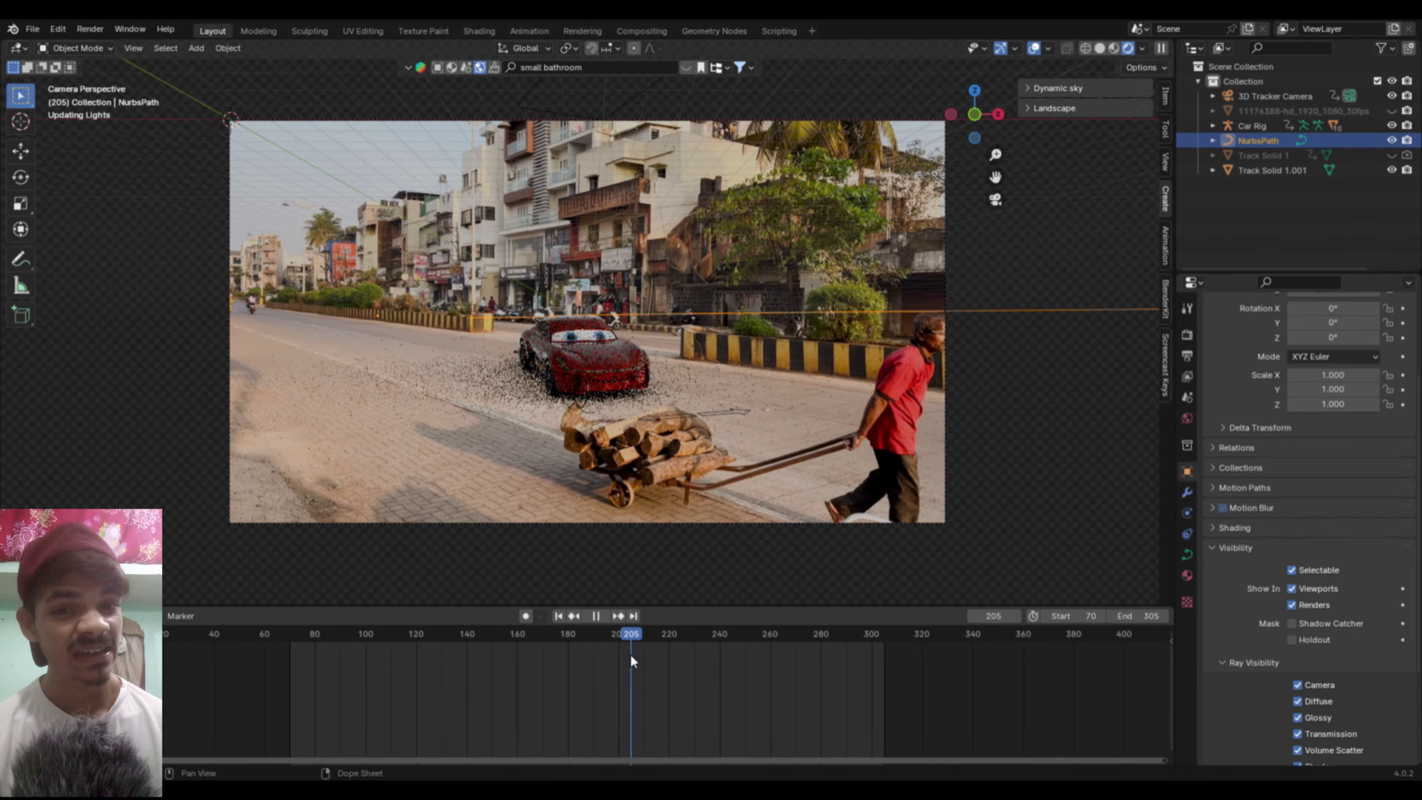
{"action": "key", "text": "space"}
{"action": "key", "text": "Tab"}
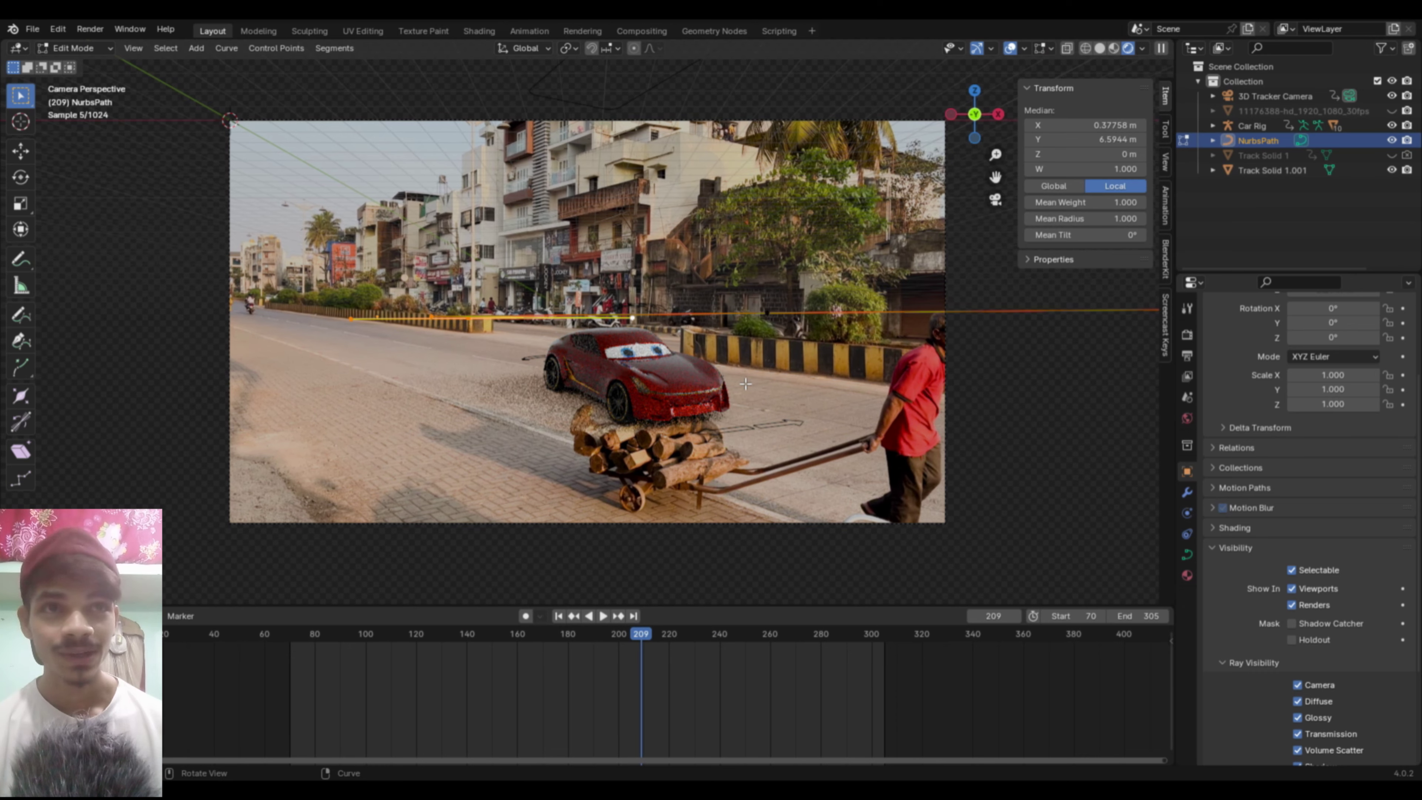
Step: In top view, select a path control point and check the car between frames 150 and 230
{"action": "key", "text": "KP_7"}
{"action": "left_click", "coordinate": [614, 263]}
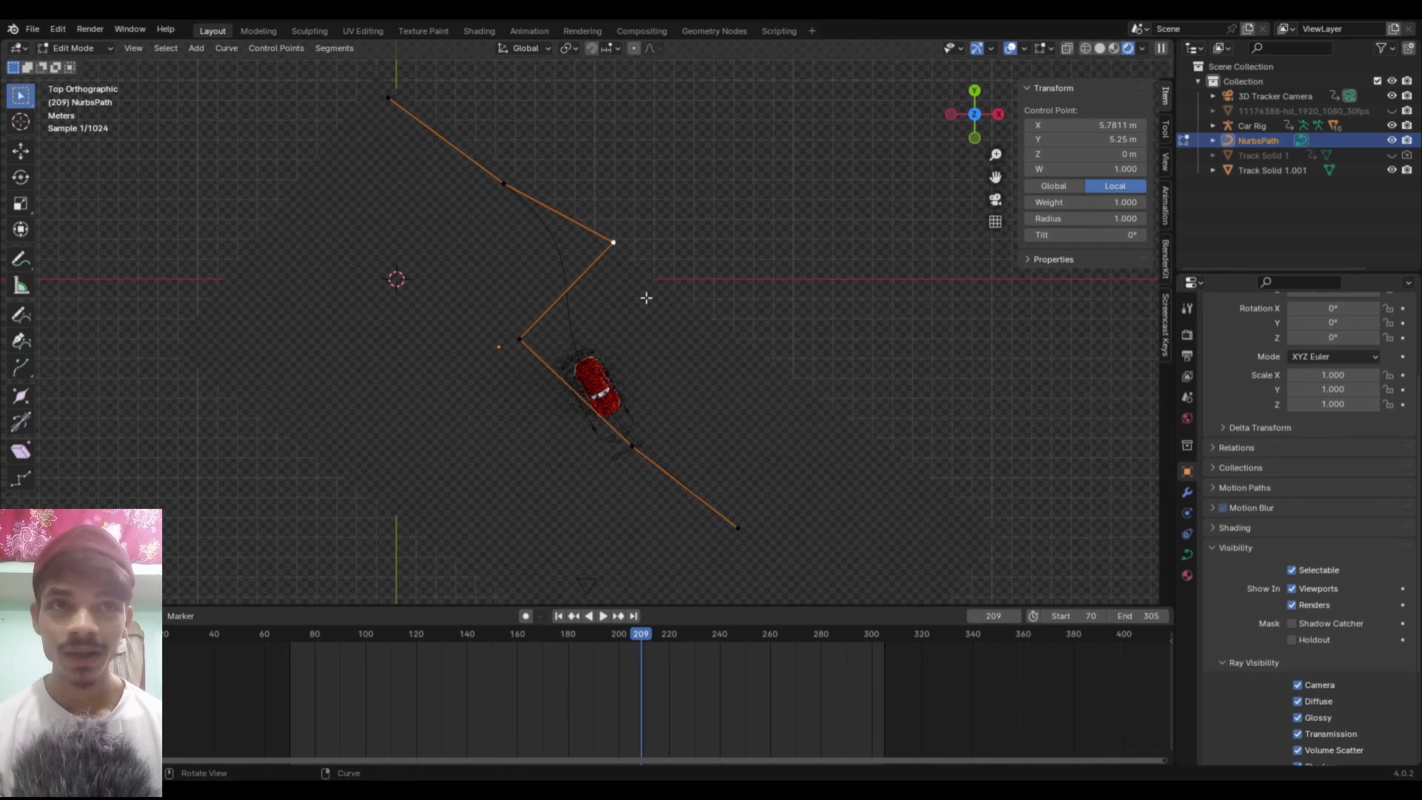
{"action": "scroll", "coordinate": [646, 297], "scroll_direction": "up", "scroll_amount": 3}
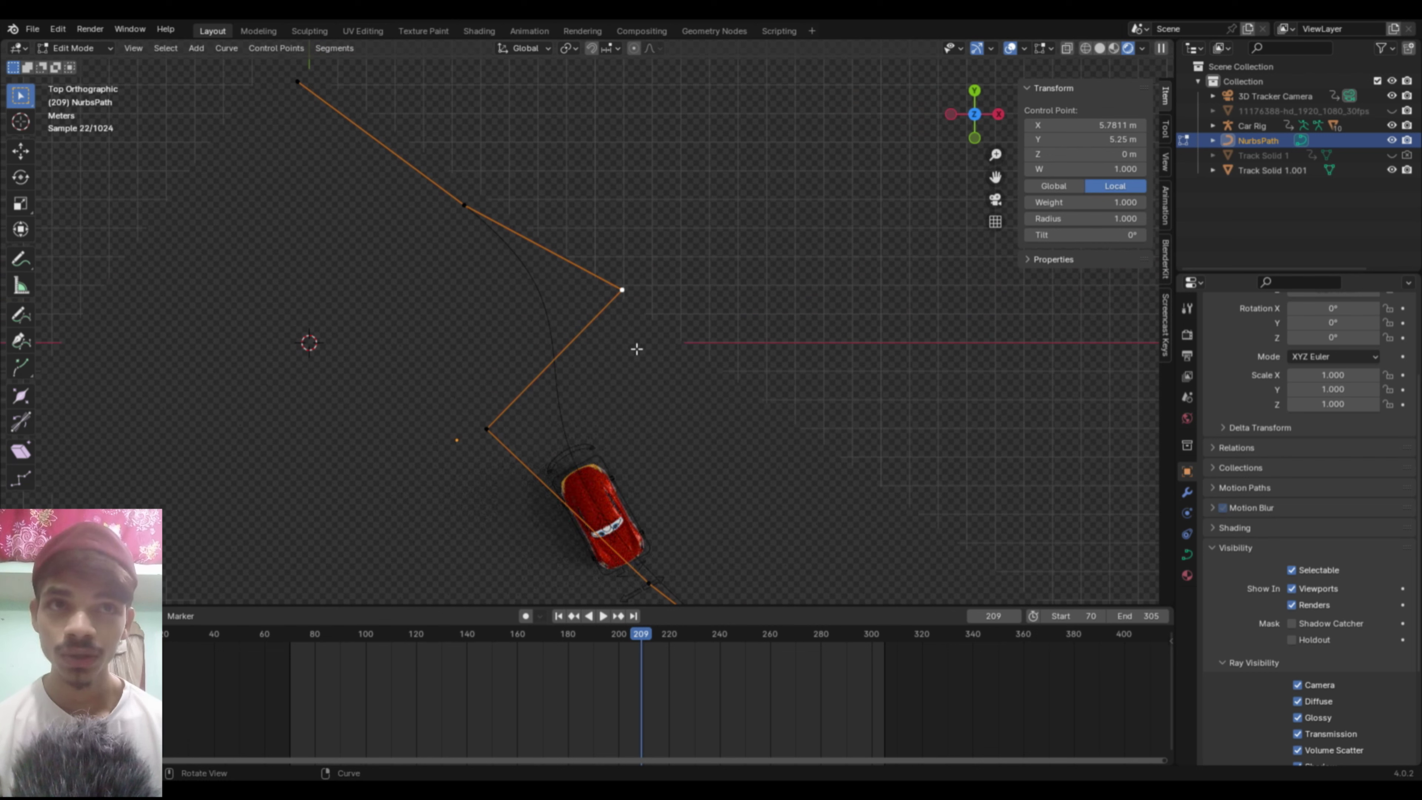
{"action": "mouse_move", "coordinate": [594, 646]}
{"action": "left_mouse_down"}
{"action": "mouse_move", "coordinate": [434, 661]}
{"action": "mouse_move", "coordinate": [694, 713]}
{"action": "left_mouse_up"}
{"action": "middle_click_drag", "start_coordinate": [670, 432], "coordinate": [536, 171], "text": "shift"}
{"action": "scroll", "coordinate": [581, 374], "scroll_direction": "down", "scroll_amount": 1}
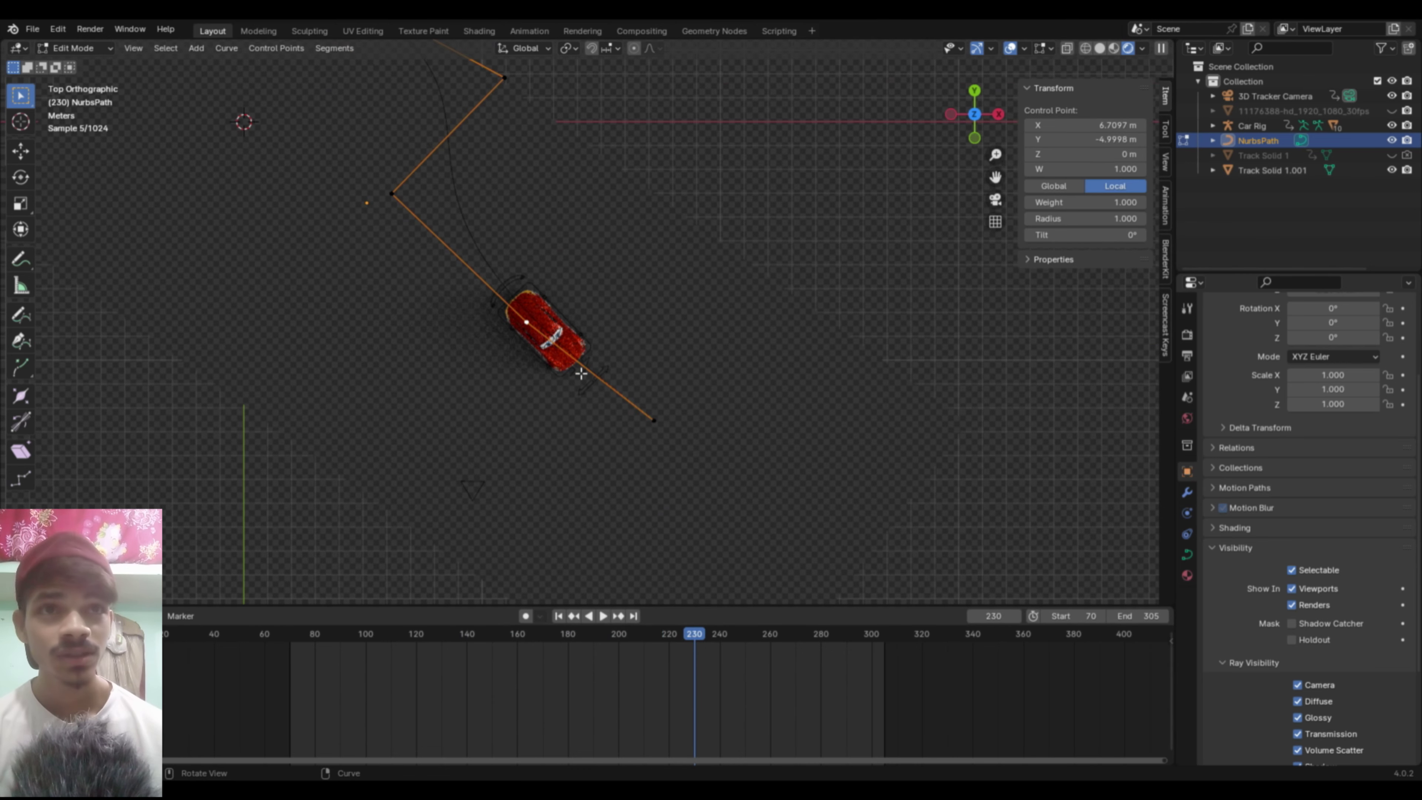
Step: Move the path's end point and its middle control point to new positions
{"action": "key", "text": "g"}
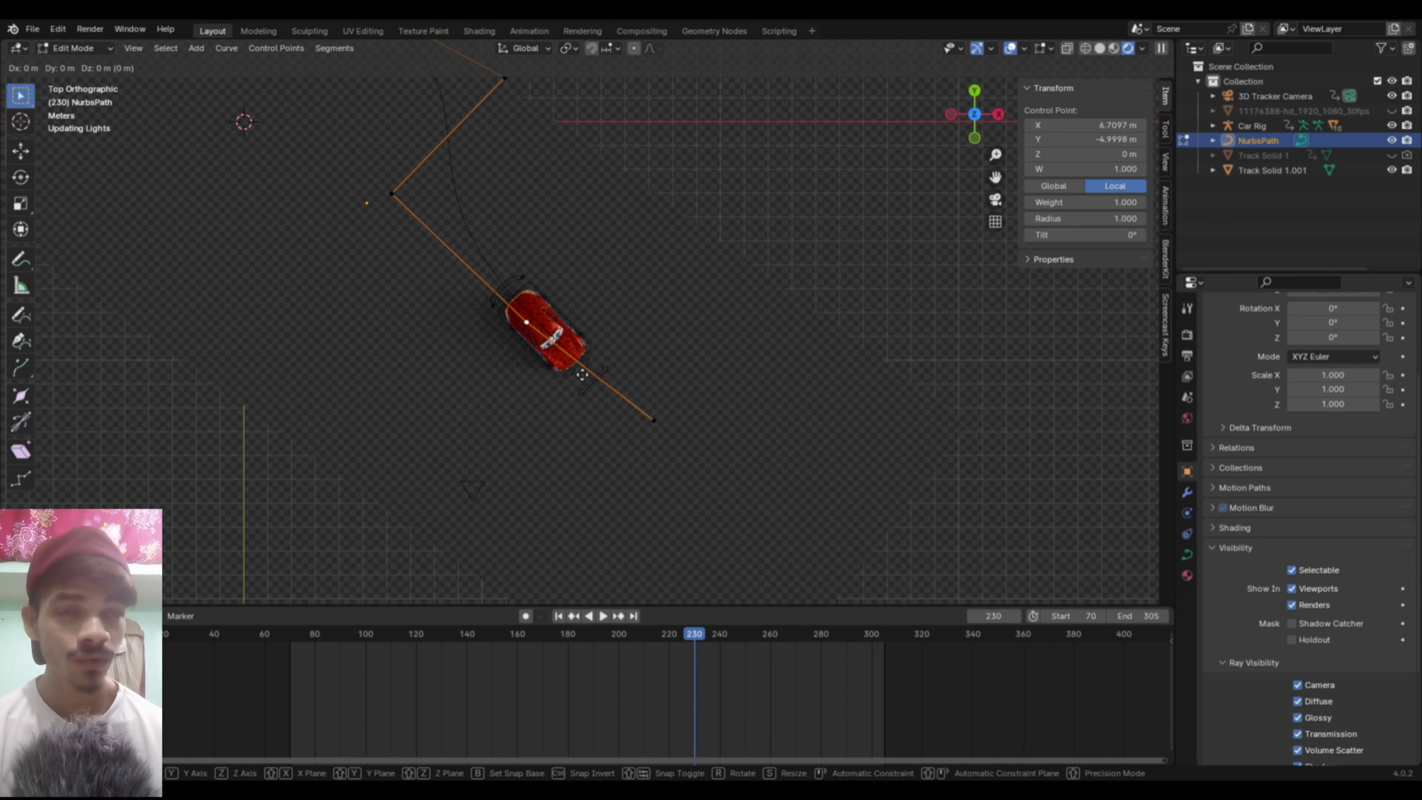
{"action": "left_click", "coordinate": [609, 330]}
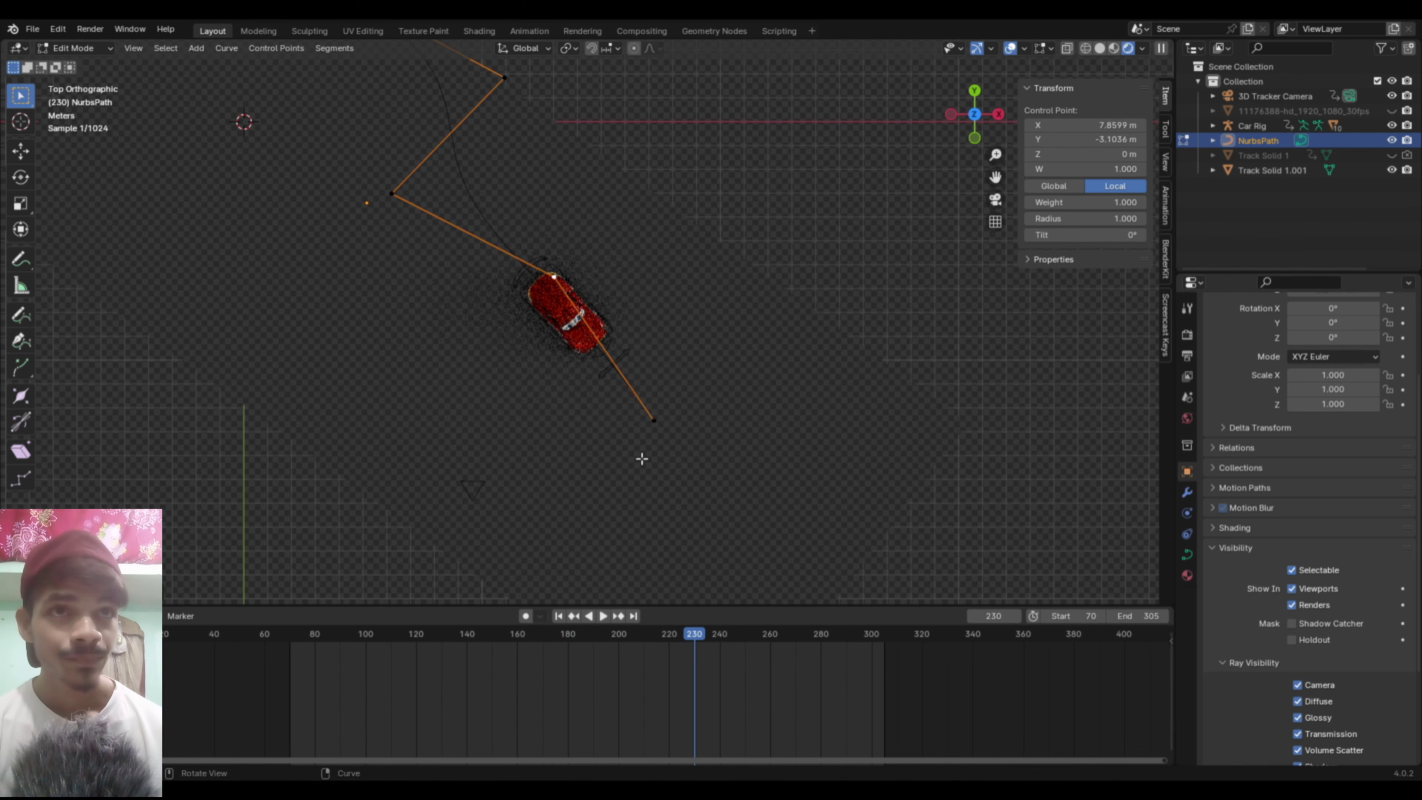
{"action": "key", "text": "g"}
{"action": "left_click", "coordinate": [632, 368]}
{"action": "left_click", "coordinate": [555, 275]}
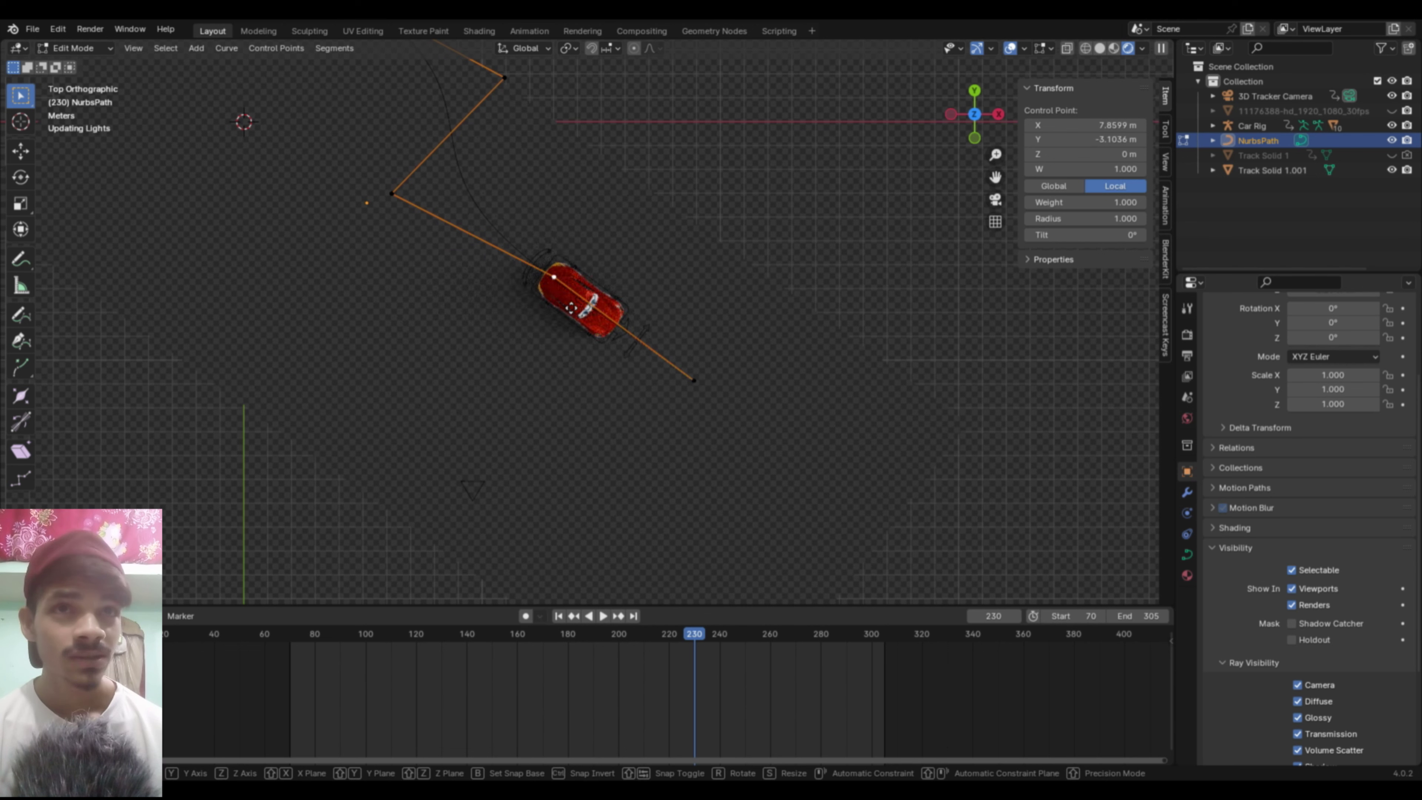
{"action": "key", "text": "g"}
{"action": "left_click", "coordinate": [506, 267]}
Step: Subdivide the path to add a control point, then reposition it and the neighbouring point
{"action": "right_click", "coordinate": [398, 216]}
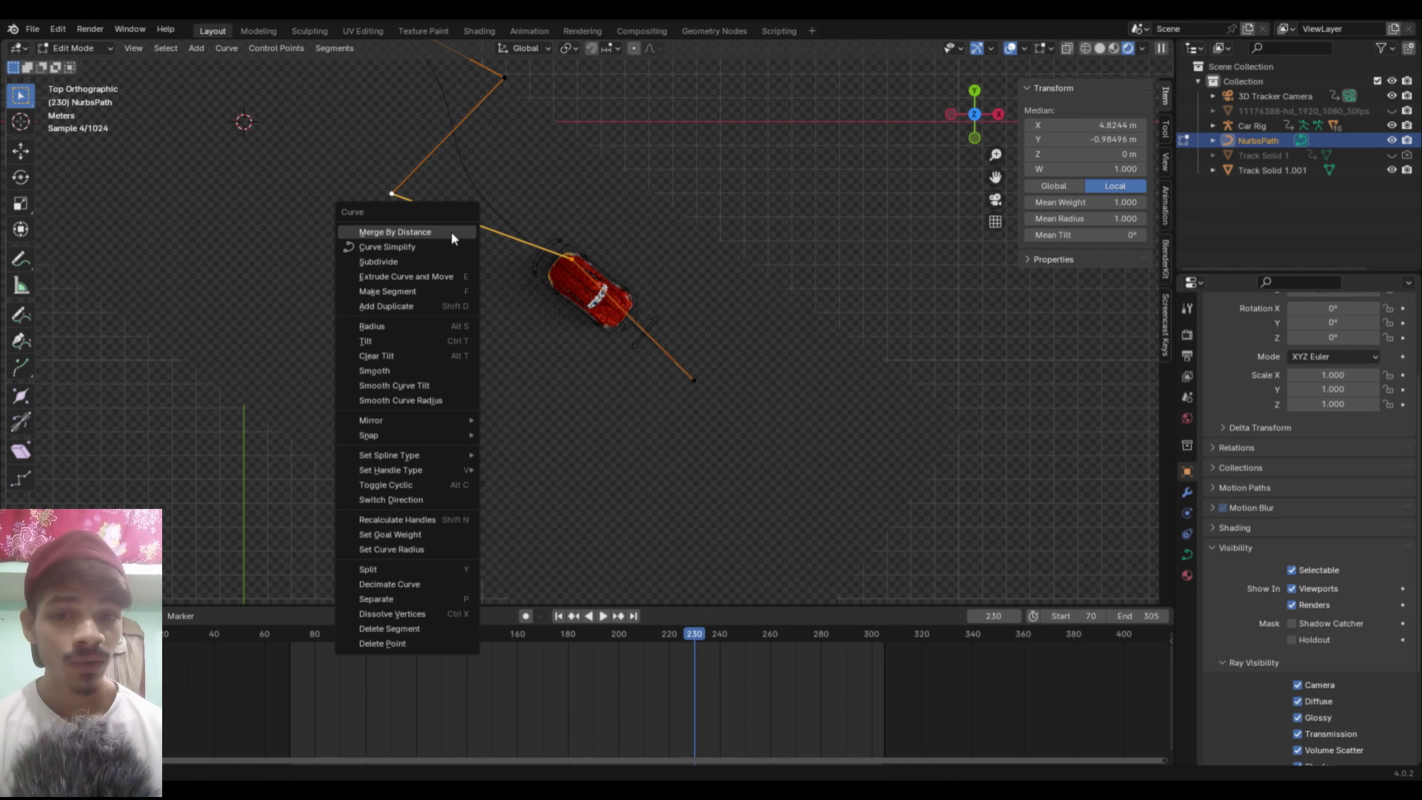
{"action": "left_click", "coordinate": [438, 249]}
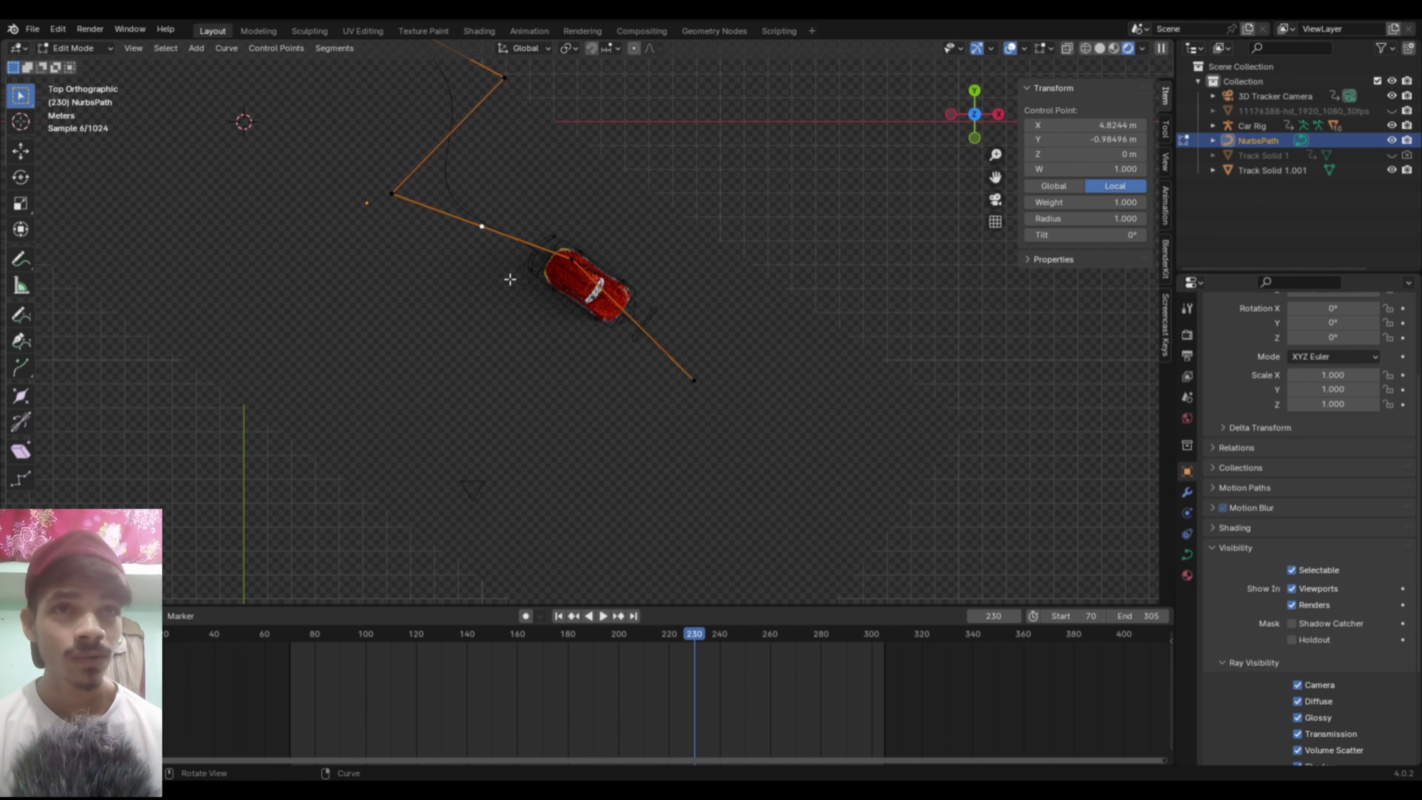
{"action": "key", "text": "g"}
{"action": "left_click", "coordinate": [469, 314]}
{"action": "left_click", "coordinate": [393, 195]}
{"action": "key", "text": "g"}
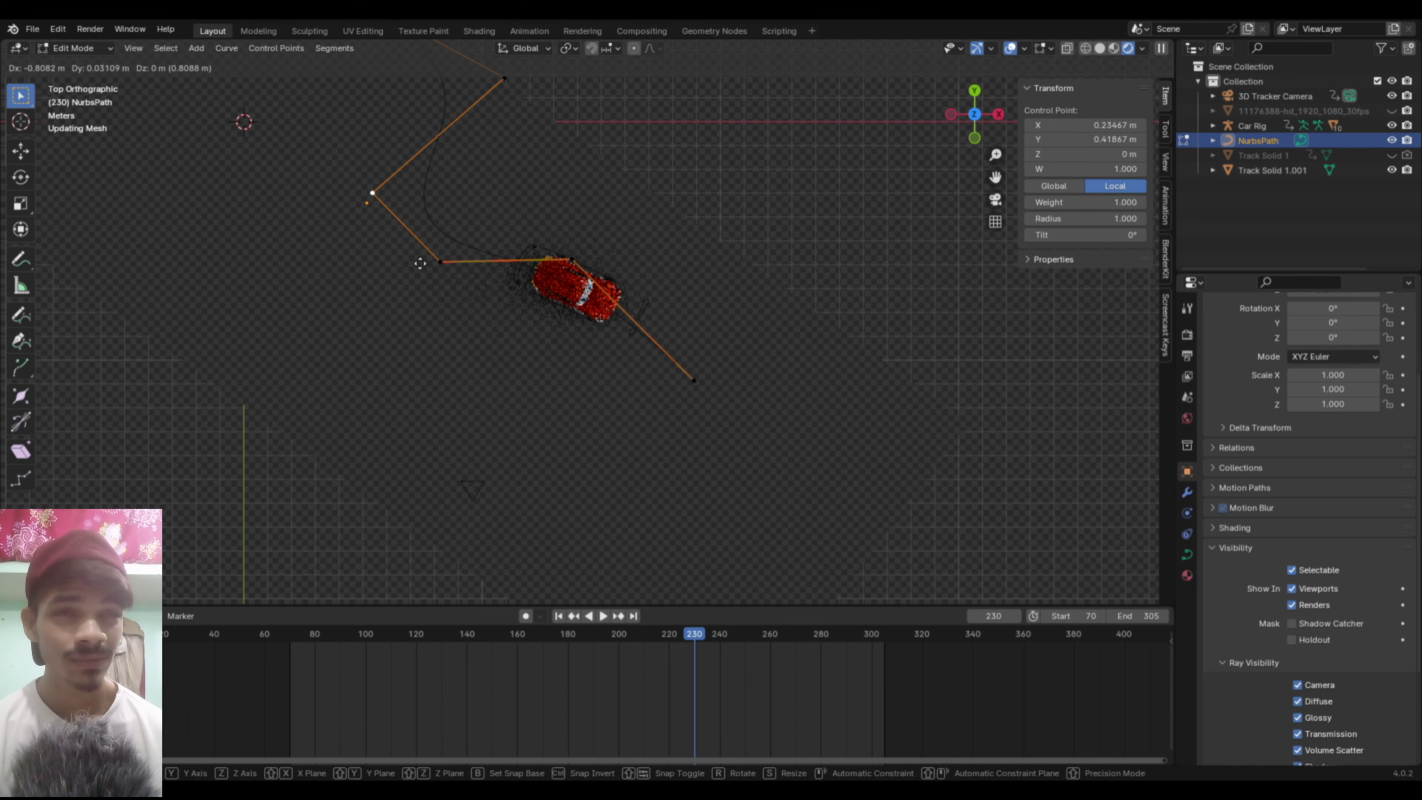
{"action": "left_click", "coordinate": [388, 269]}
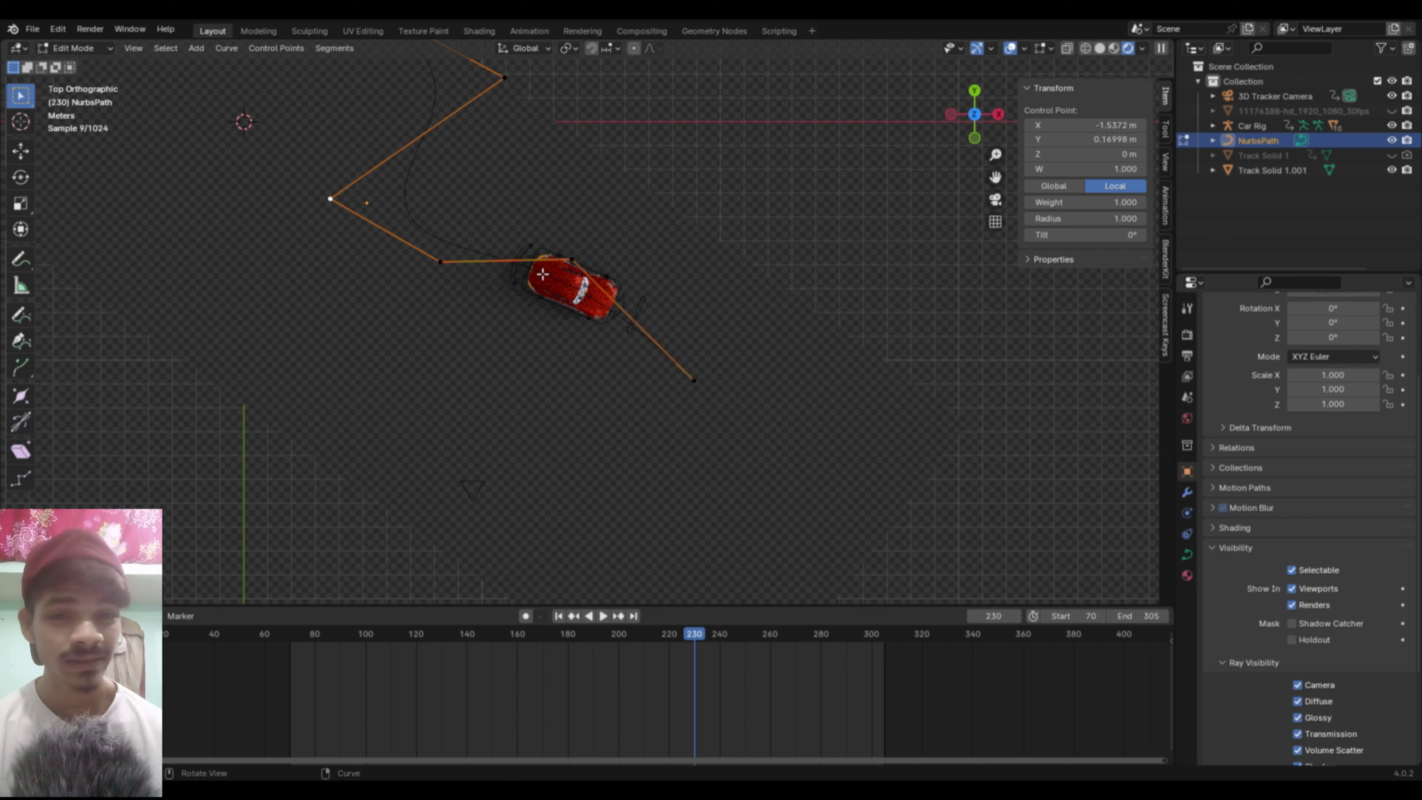
{"action": "key", "text": "g"}
{"action": "left_click", "coordinate": [537, 304]}
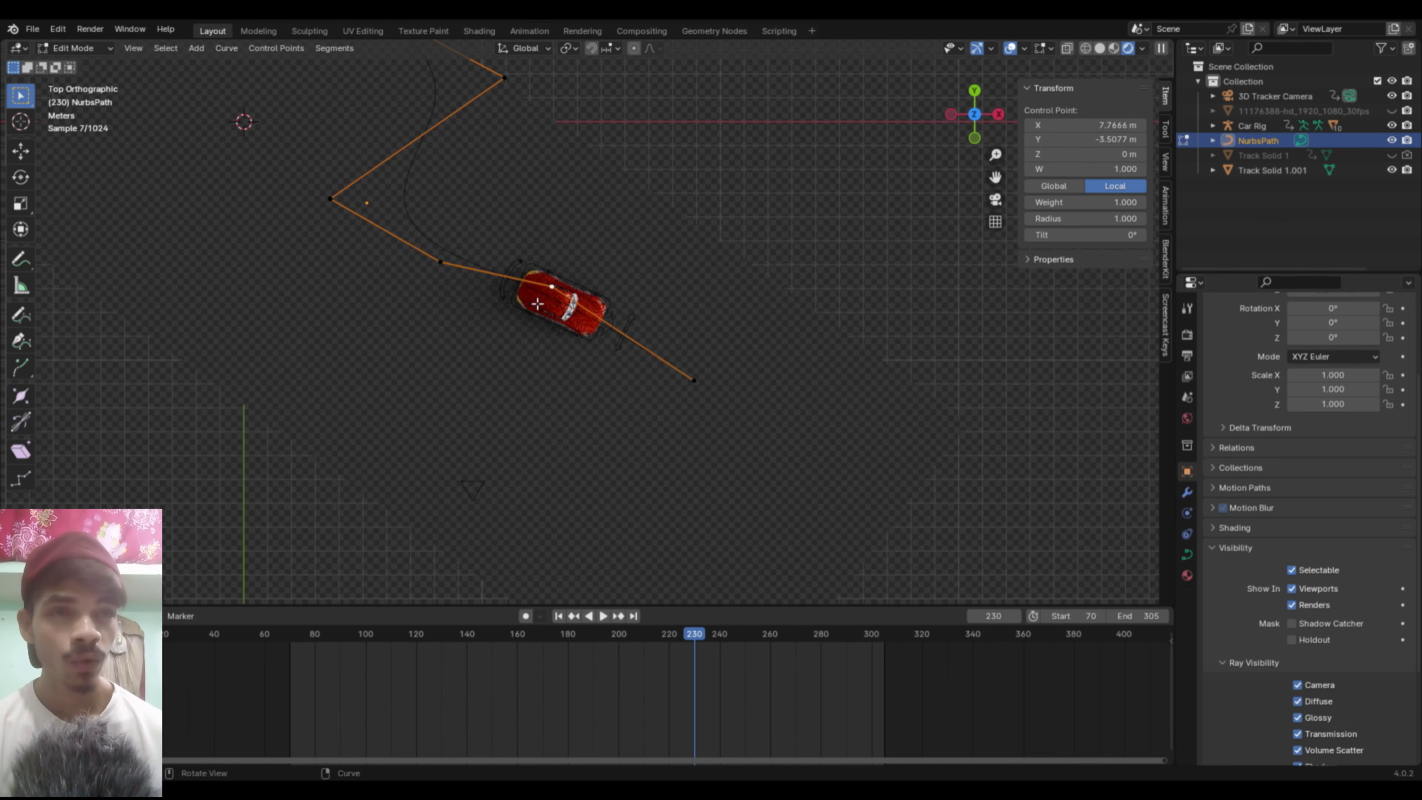
Step: Return to the camera view in Object Mode and check the car at frame 215
{"action": "key", "text": "KP_0"}
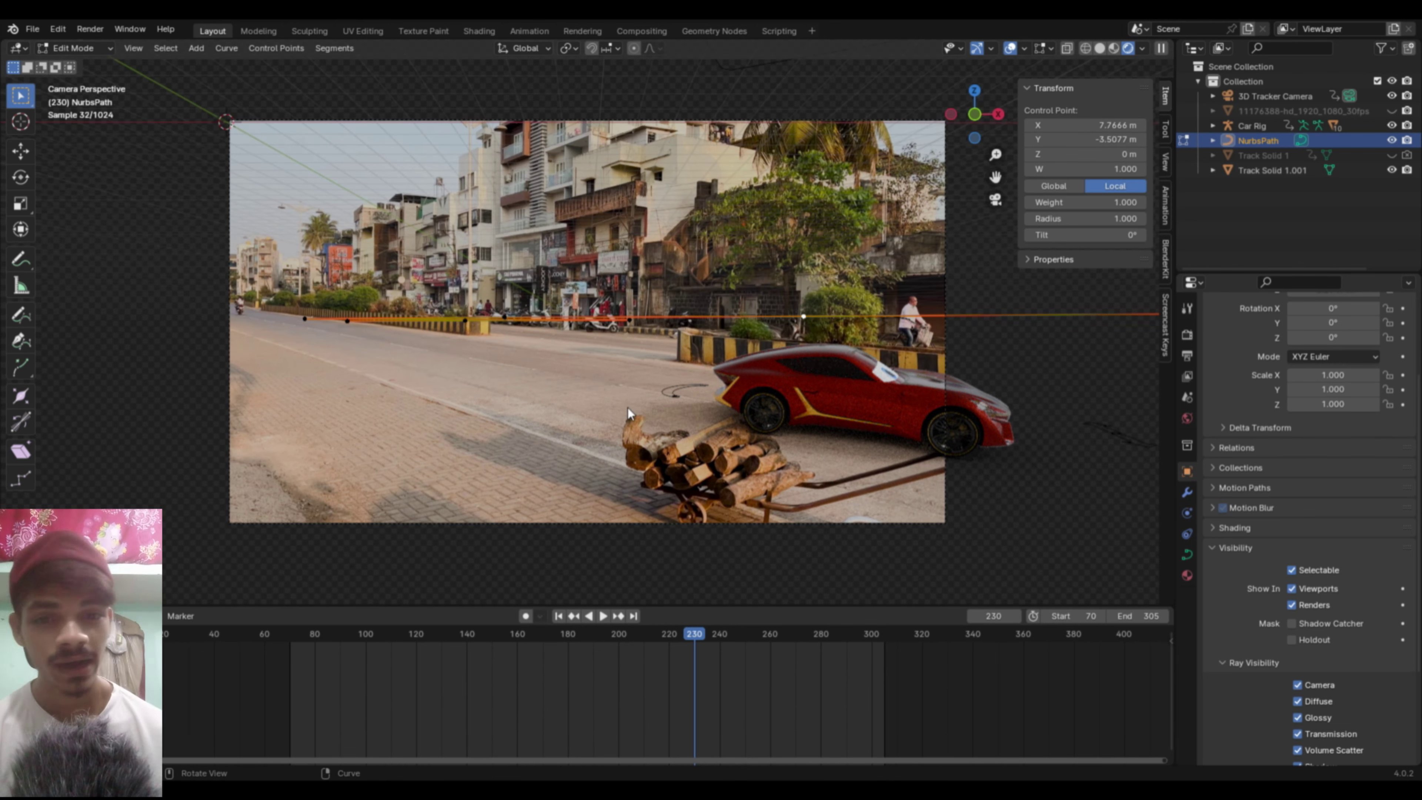
{"action": "key", "text": "Tab"}
{"action": "left_click_drag", "start_coordinate": [695, 636], "coordinate": [400, 650]}
Step: Cancel a Car Rig scale and lower the Track Solid 1.001 plane along Z
{"action": "left_click", "coordinate": [406, 259]}
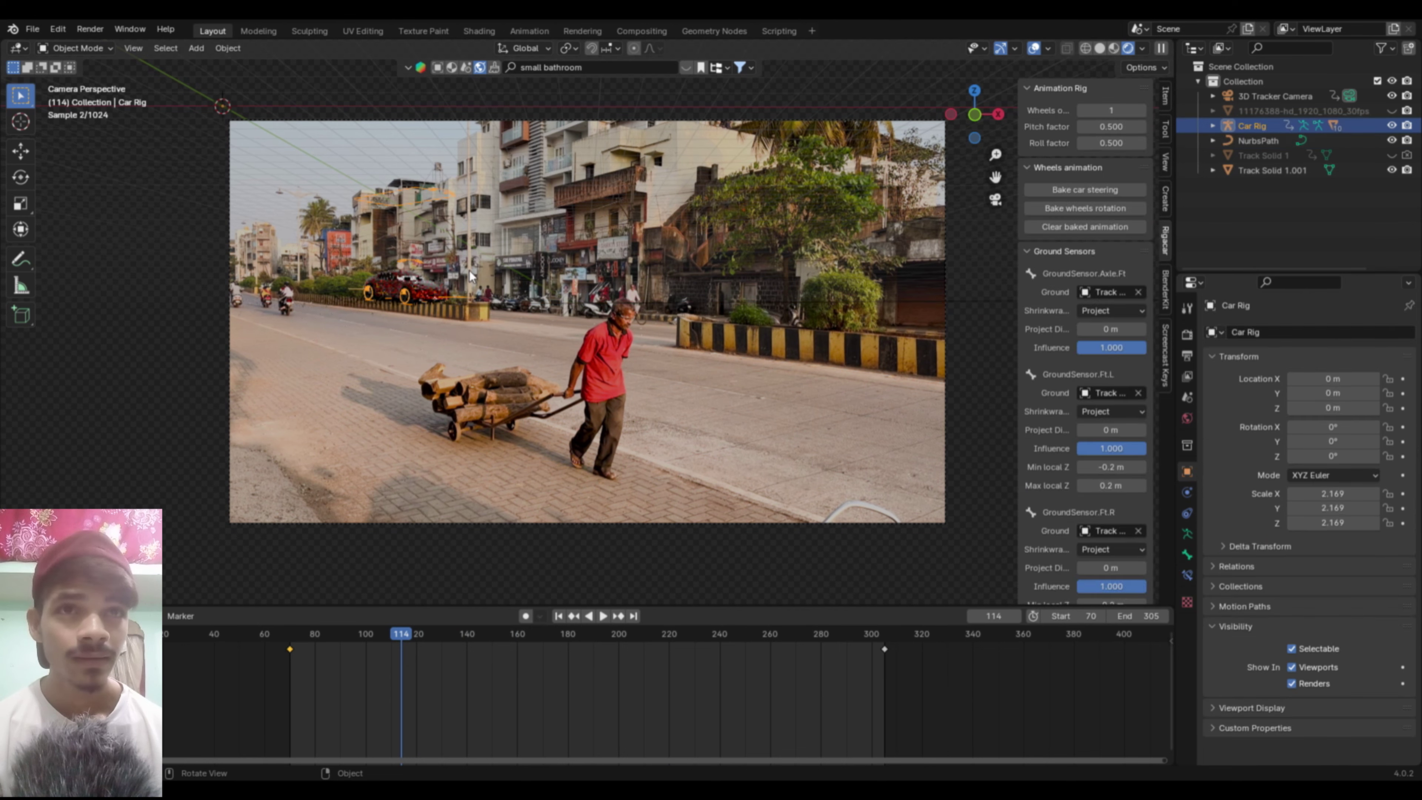
{"action": "key", "text": "s"}
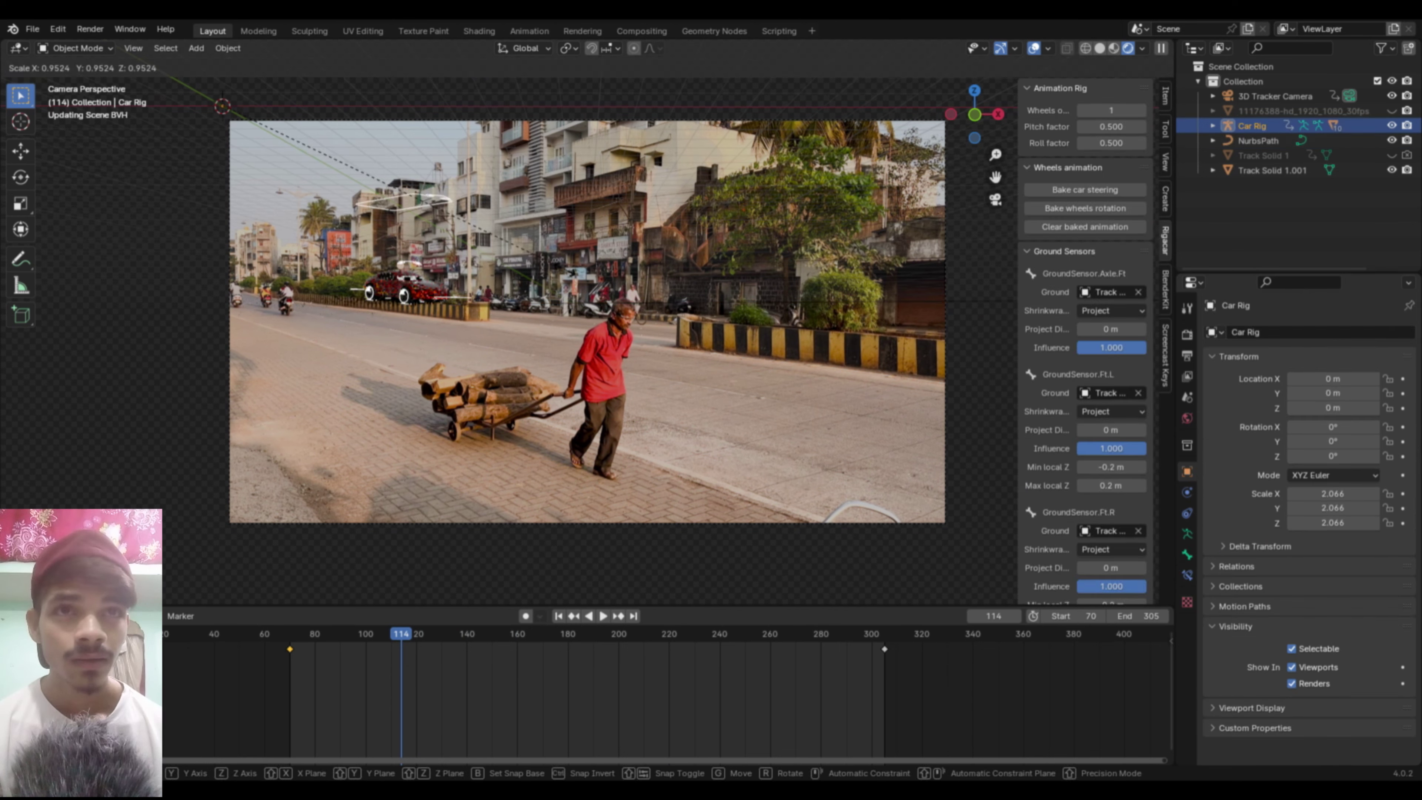
{"action": "key", "text": "Escape"}
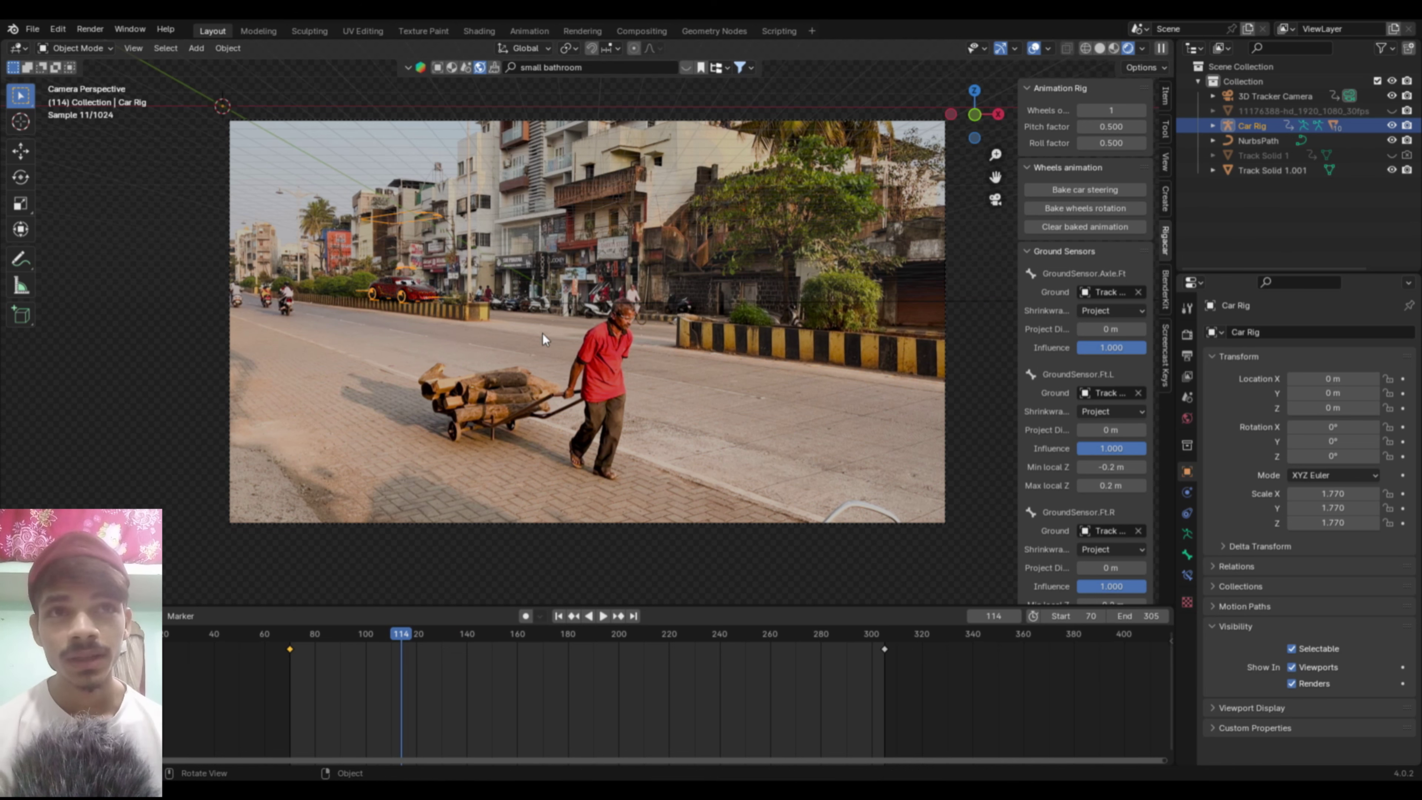
{"action": "left_click", "coordinate": [1261, 170]}
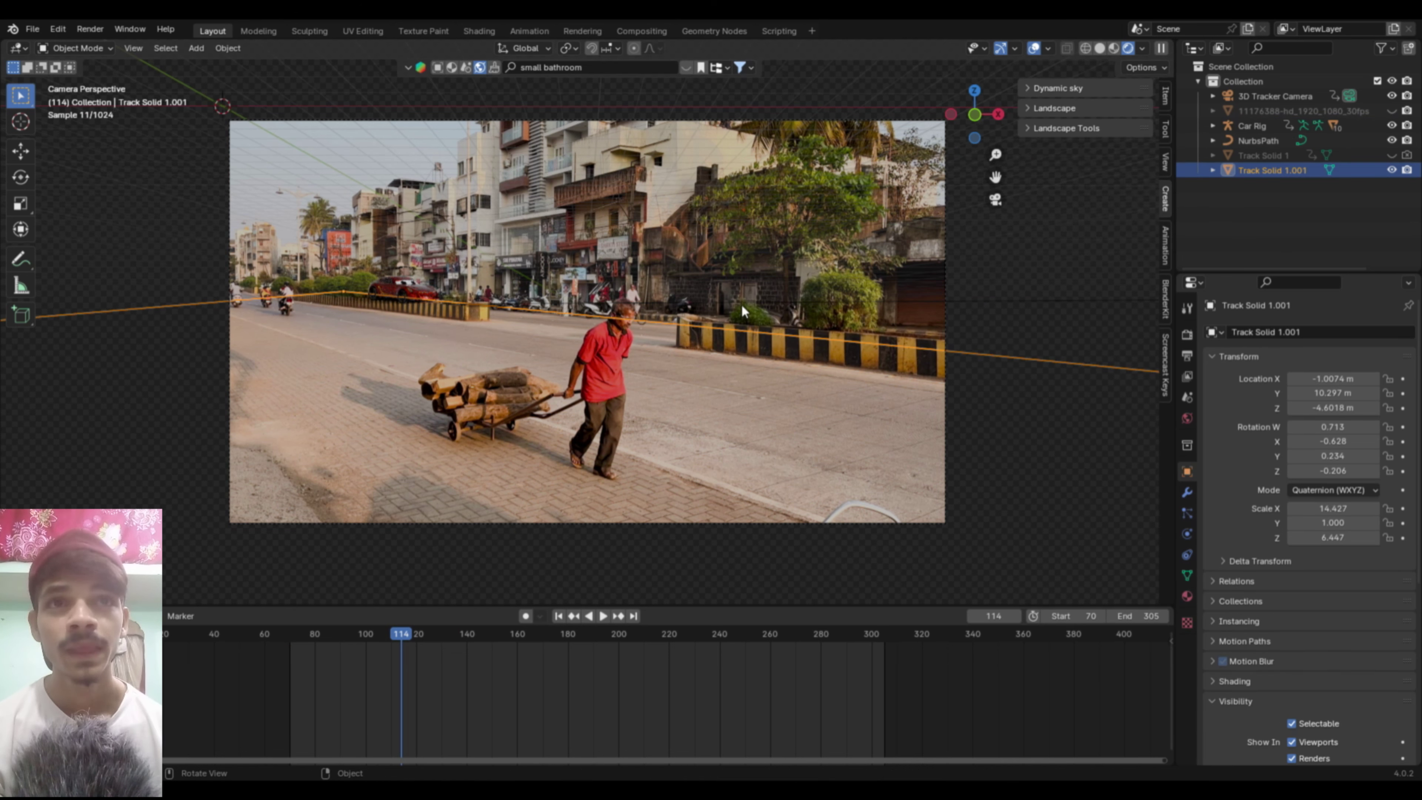
{"action": "key", "text": "g"}
{"action": "key", "text": "z"}
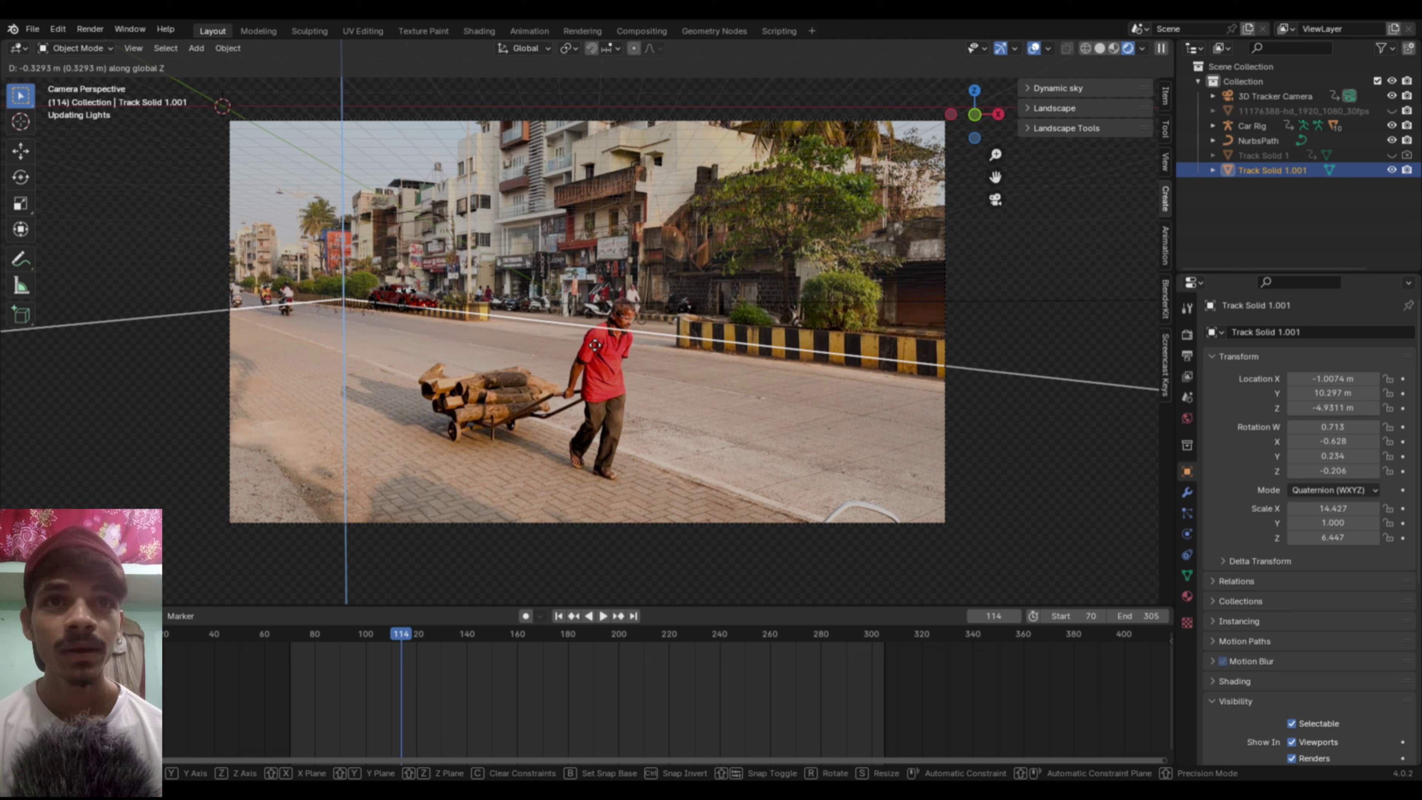
{"action": "left_click", "coordinate": [599, 311]}
Step: Check playback at frame 167 and scale the Car Rig up to 2.203
{"action": "key", "text": "space"}
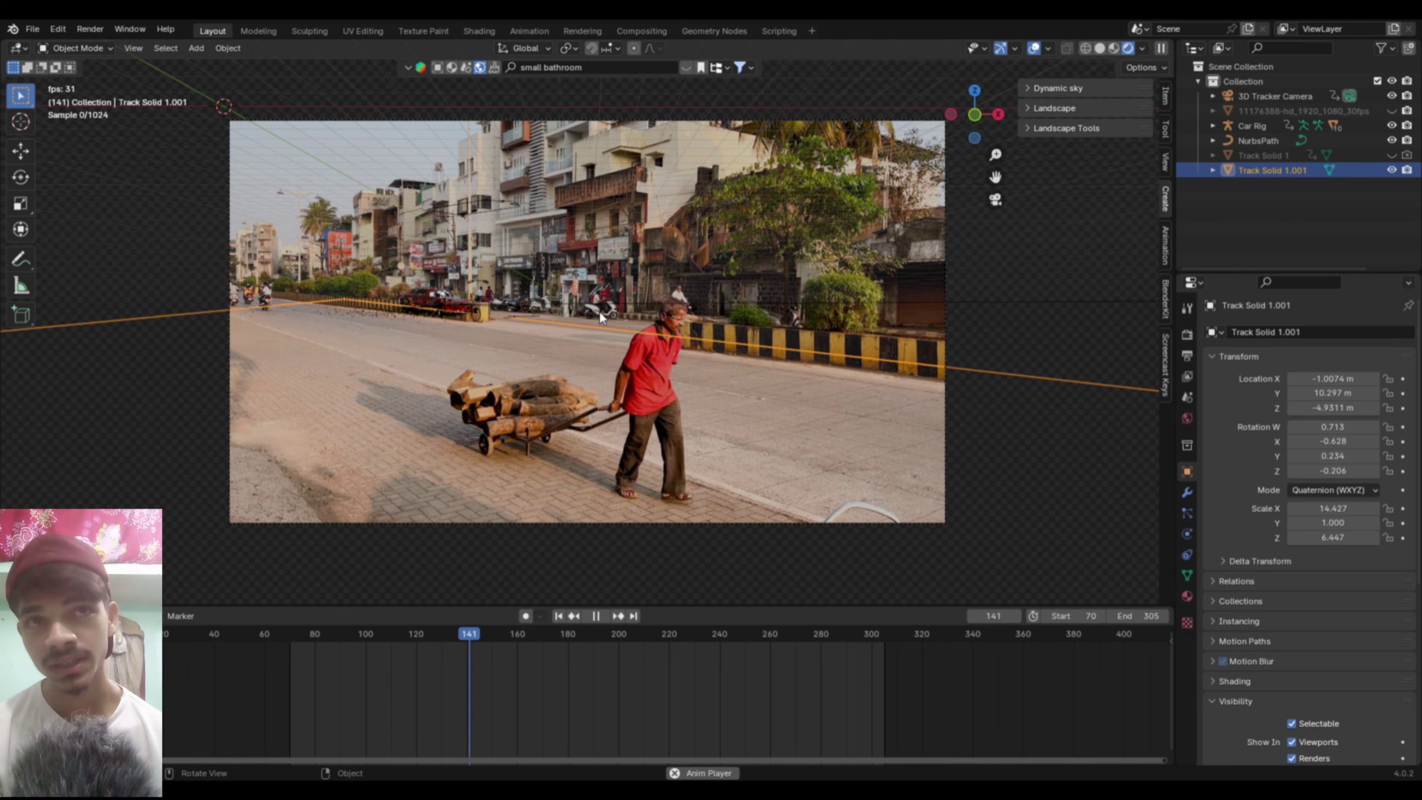
{"action": "key", "text": "space"}
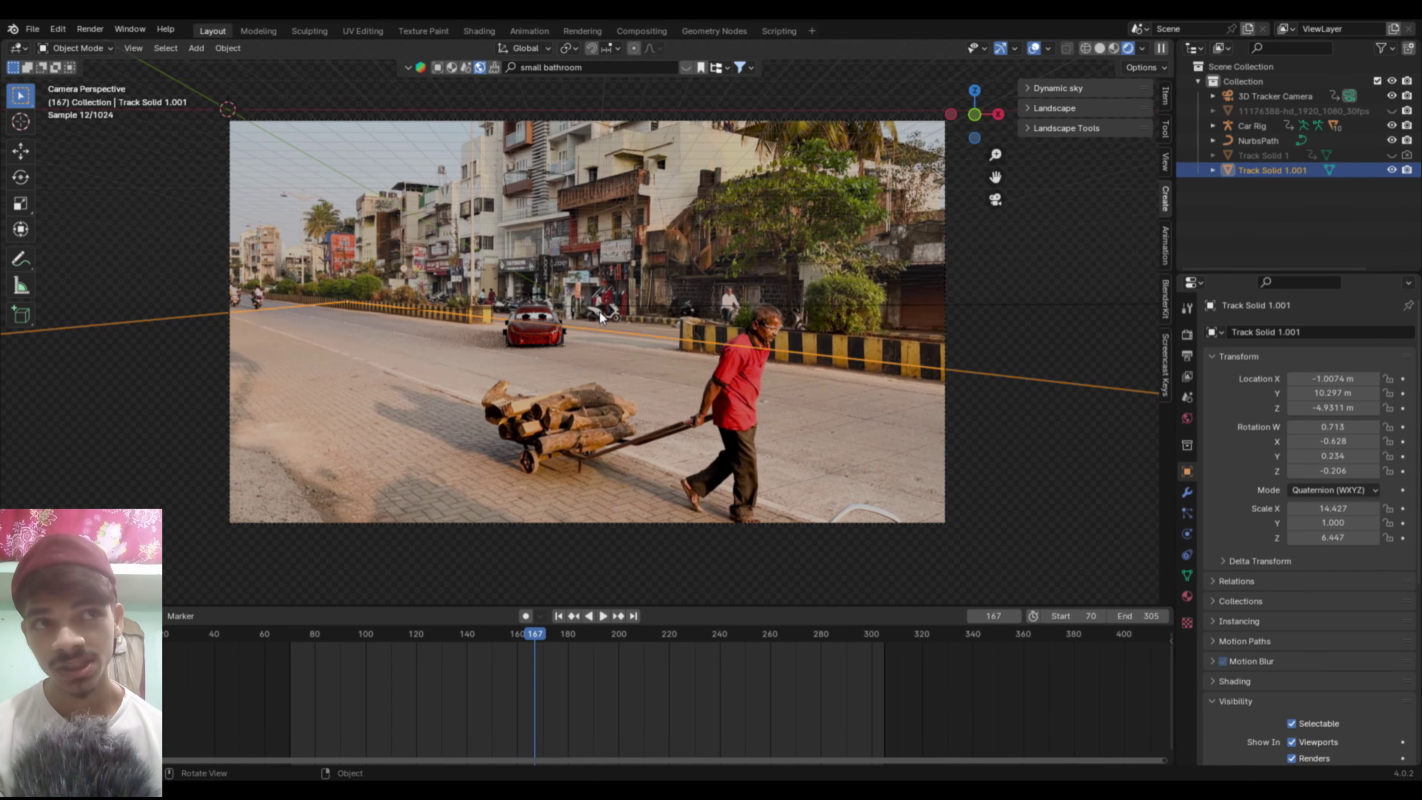
{"action": "left_click", "coordinate": [554, 291]}
{"action": "key", "text": "s"}
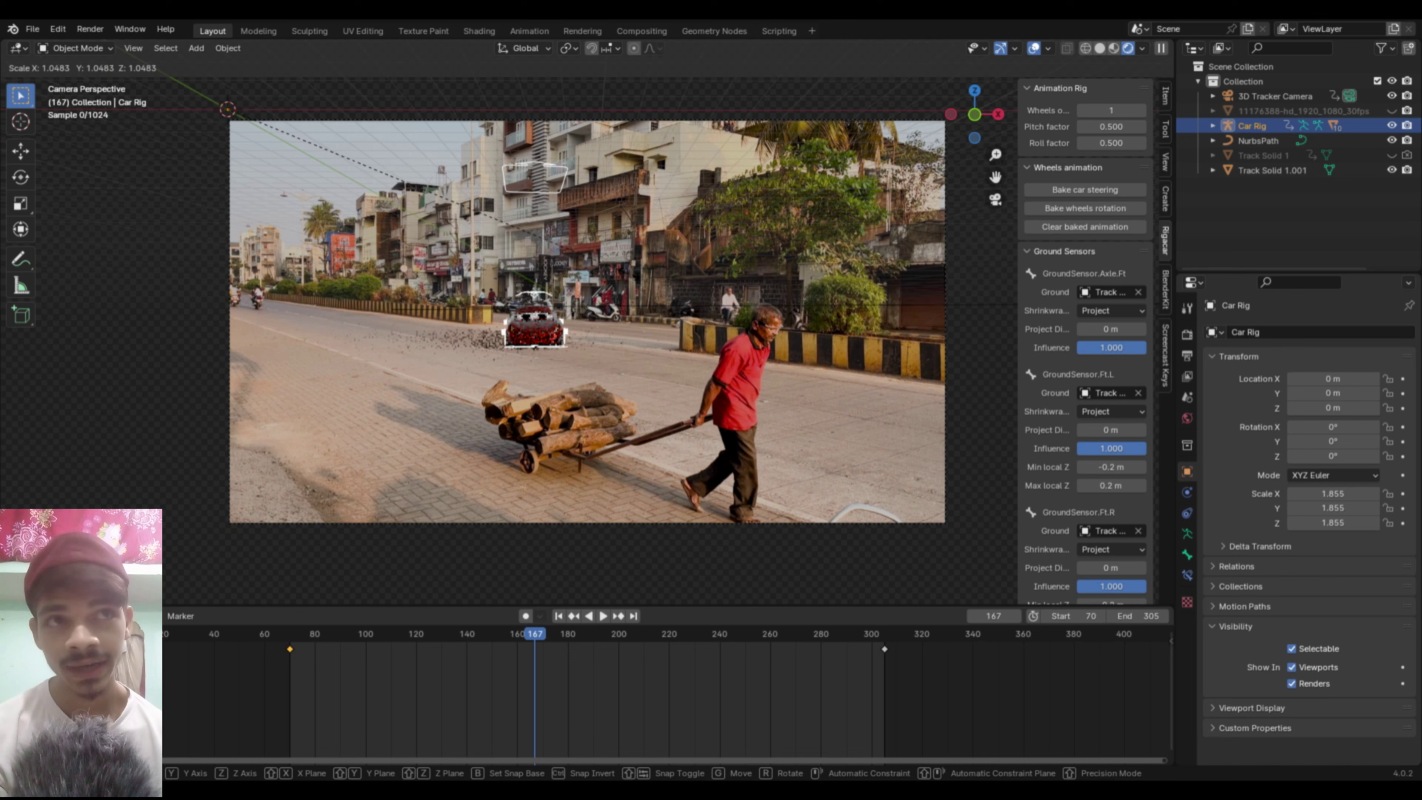
{"action": "left_click", "coordinate": [730, 224]}
Step: Preview the drive from frame 98 to 236, then enter Edit Mode on NurbsPath
{"action": "key", "text": "space"}
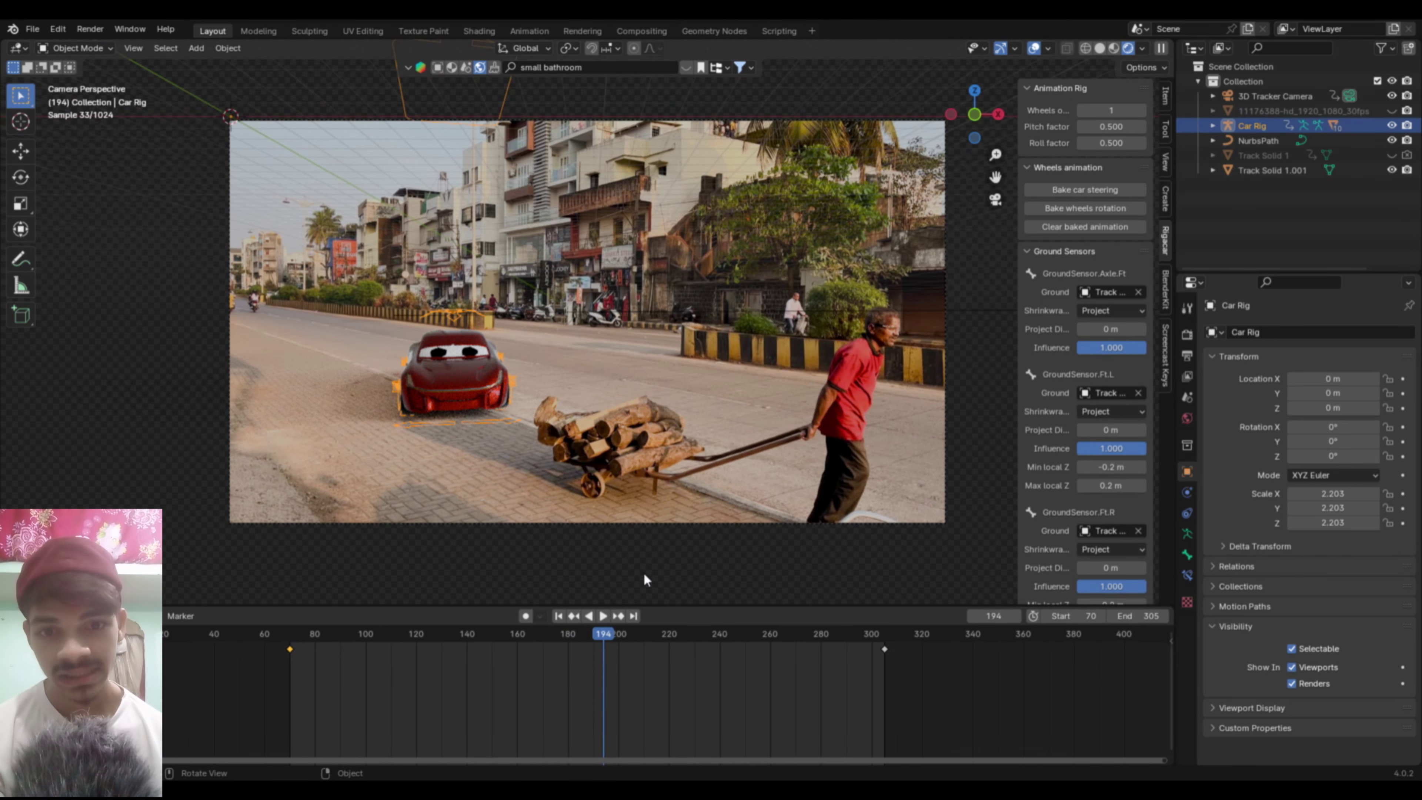
{"action": "left_click_drag", "start_coordinate": [601, 637], "coordinate": [361, 647]}
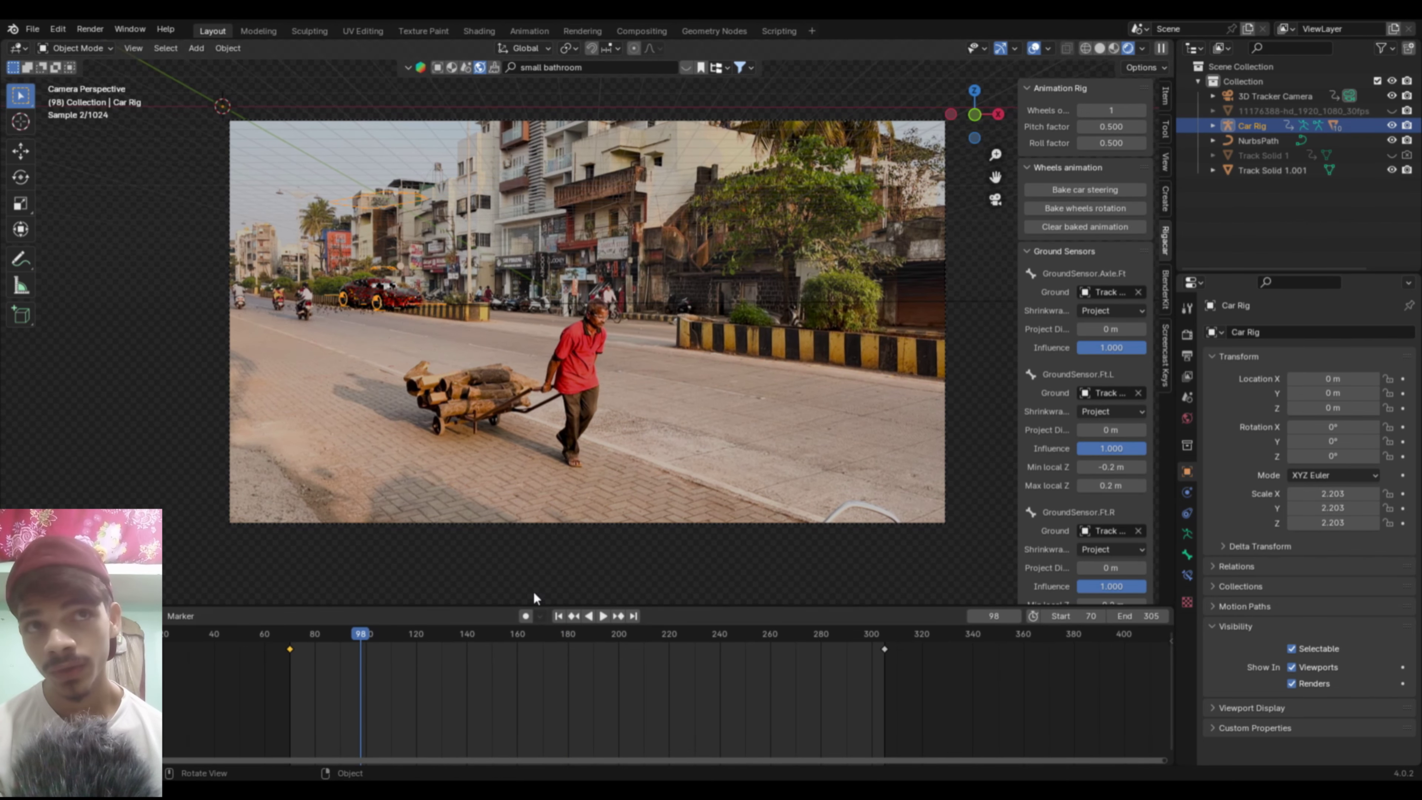
{"action": "key", "text": "space"}
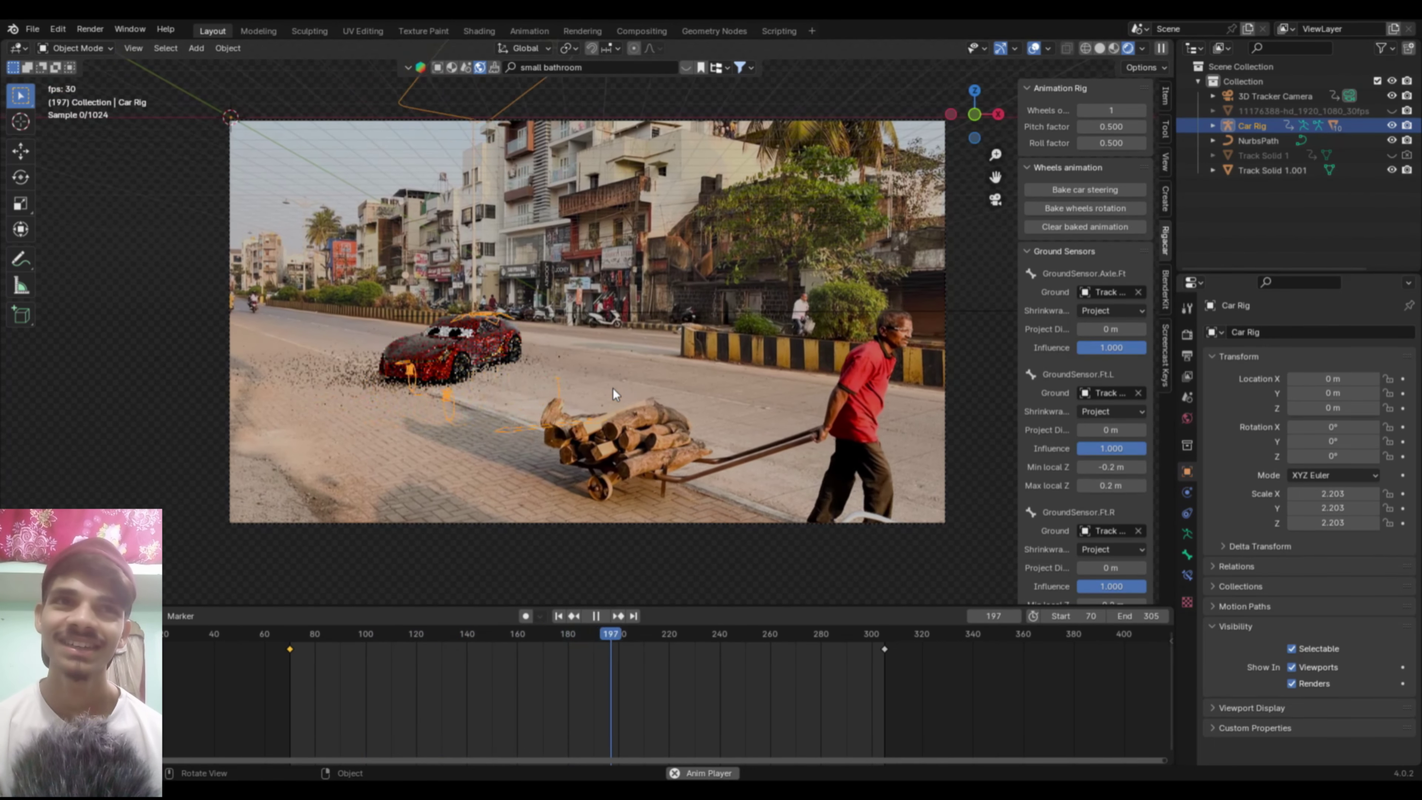
{"action": "key", "text": "space"}
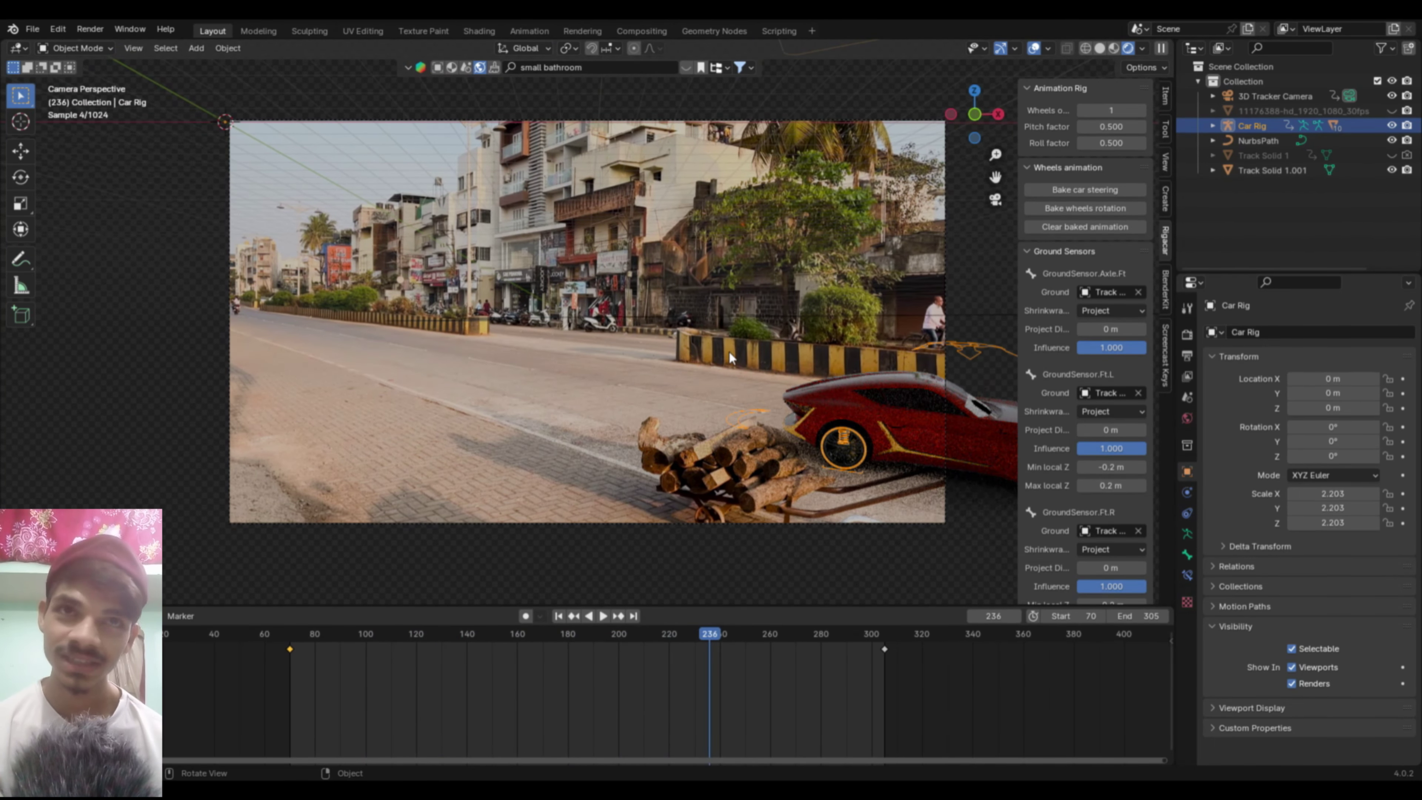
{"action": "left_click", "coordinate": [788, 307]}
{"action": "key", "text": "Tab"}
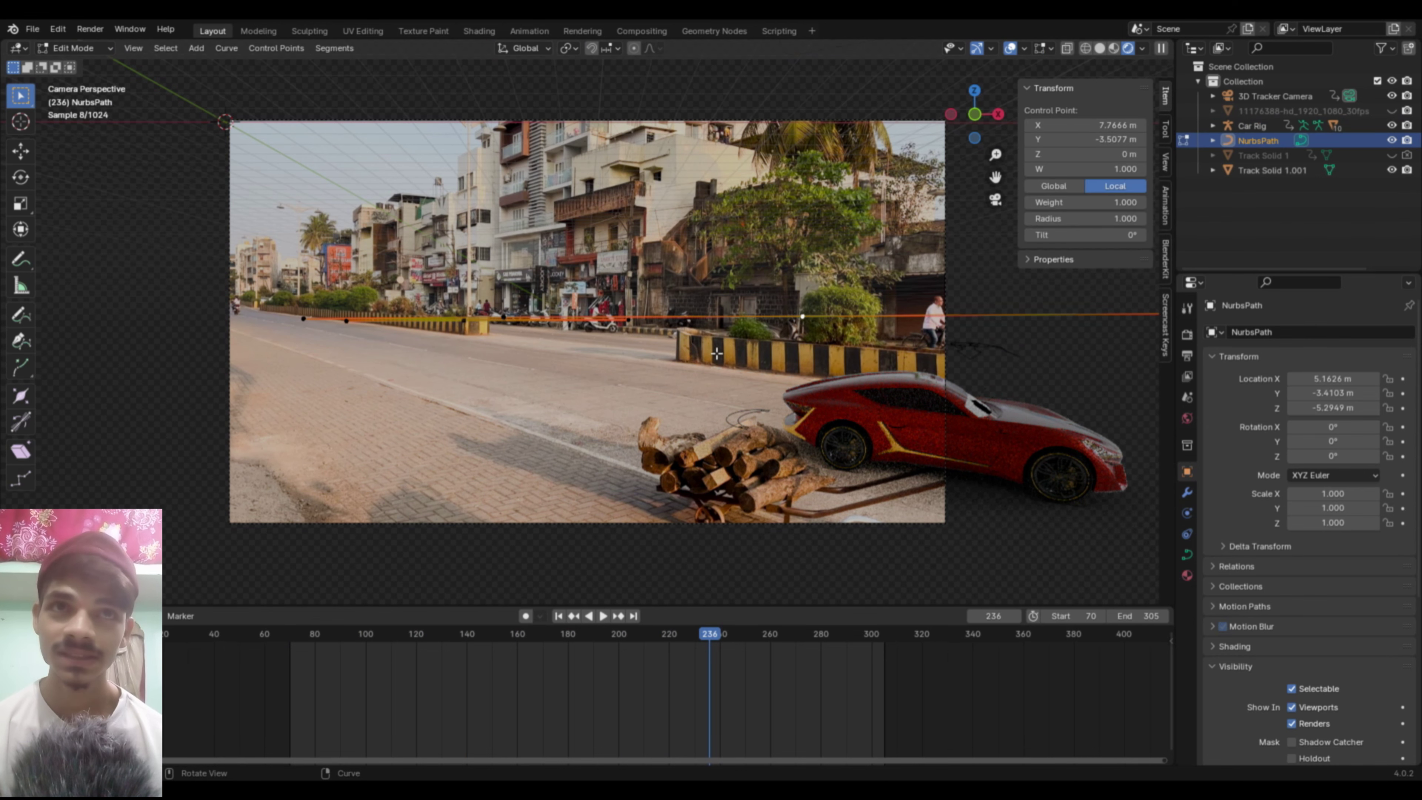
Step: In top view, move two path control points, one to X 4.4307 m, Y -1.3114 m
{"action": "key", "text": "KP_7"}
{"action": "scroll", "coordinate": [594, 360], "scroll_direction": "up", "scroll_amount": 1}
{"action": "left_click", "coordinate": [360, 273]}
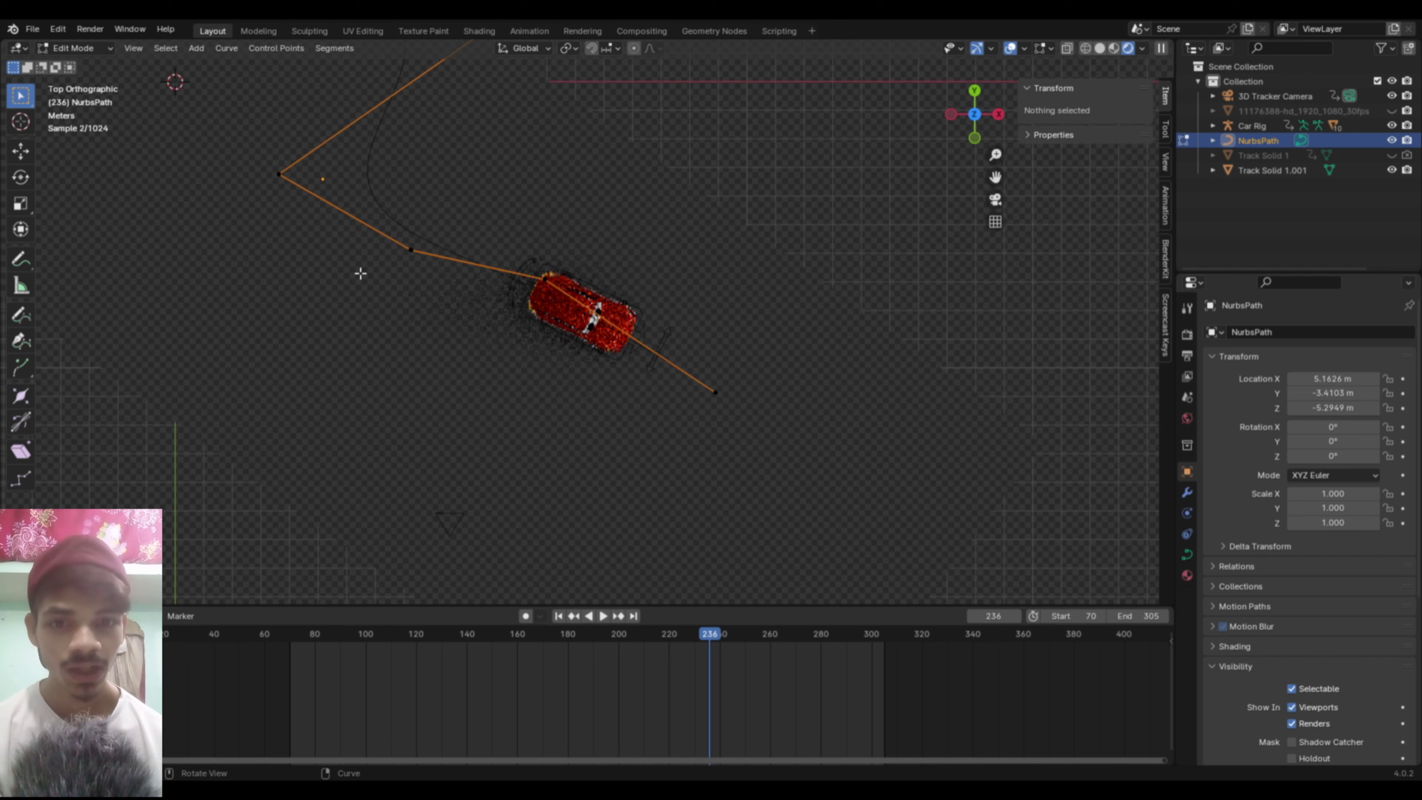
{"action": "left_click", "coordinate": [279, 174]}
{"action": "middle_click_drag", "start_coordinate": [422, 251], "coordinate": [499, 428], "text": "shift"}
{"action": "key", "text": "g"}
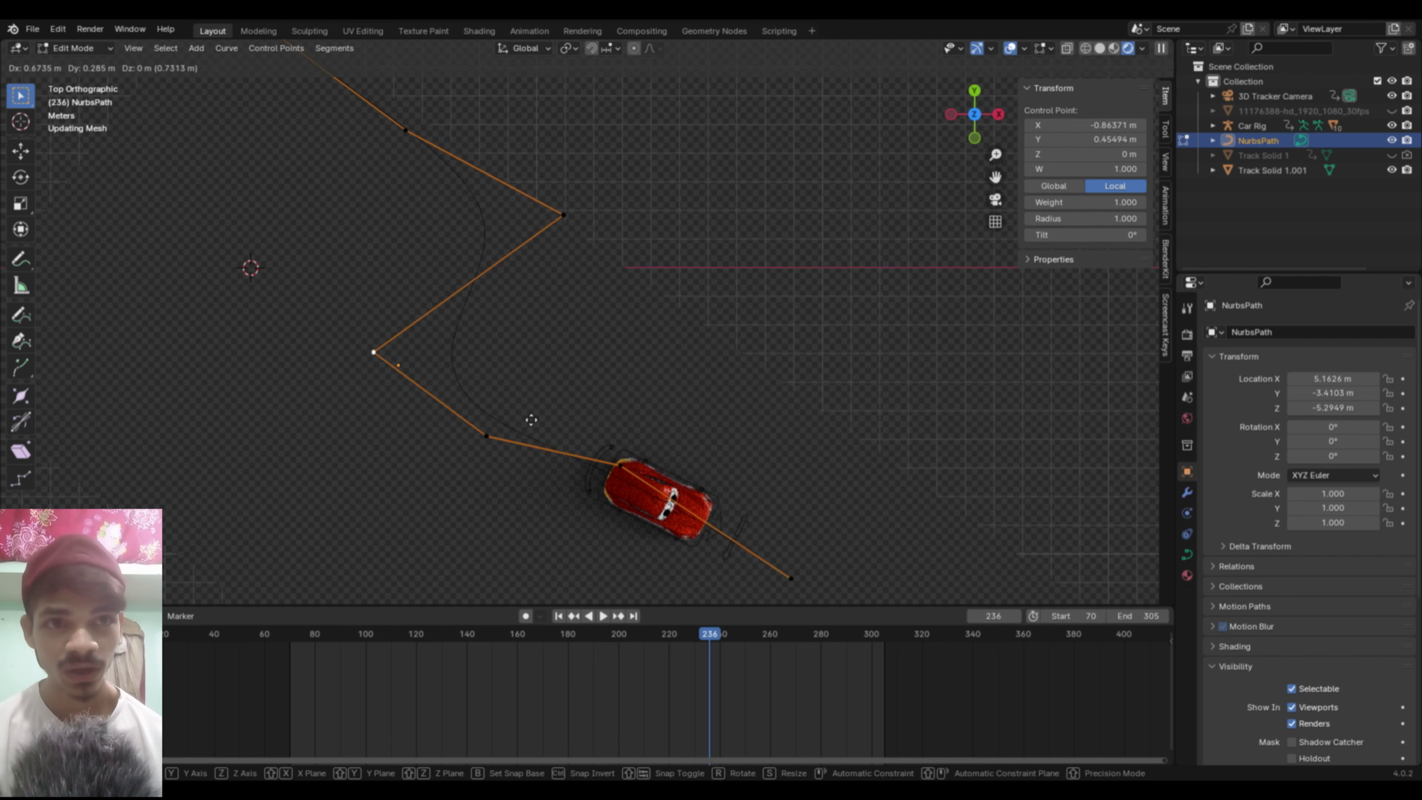
{"action": "left_click", "coordinate": [622, 385]}
{"action": "left_click", "coordinate": [486, 436]}
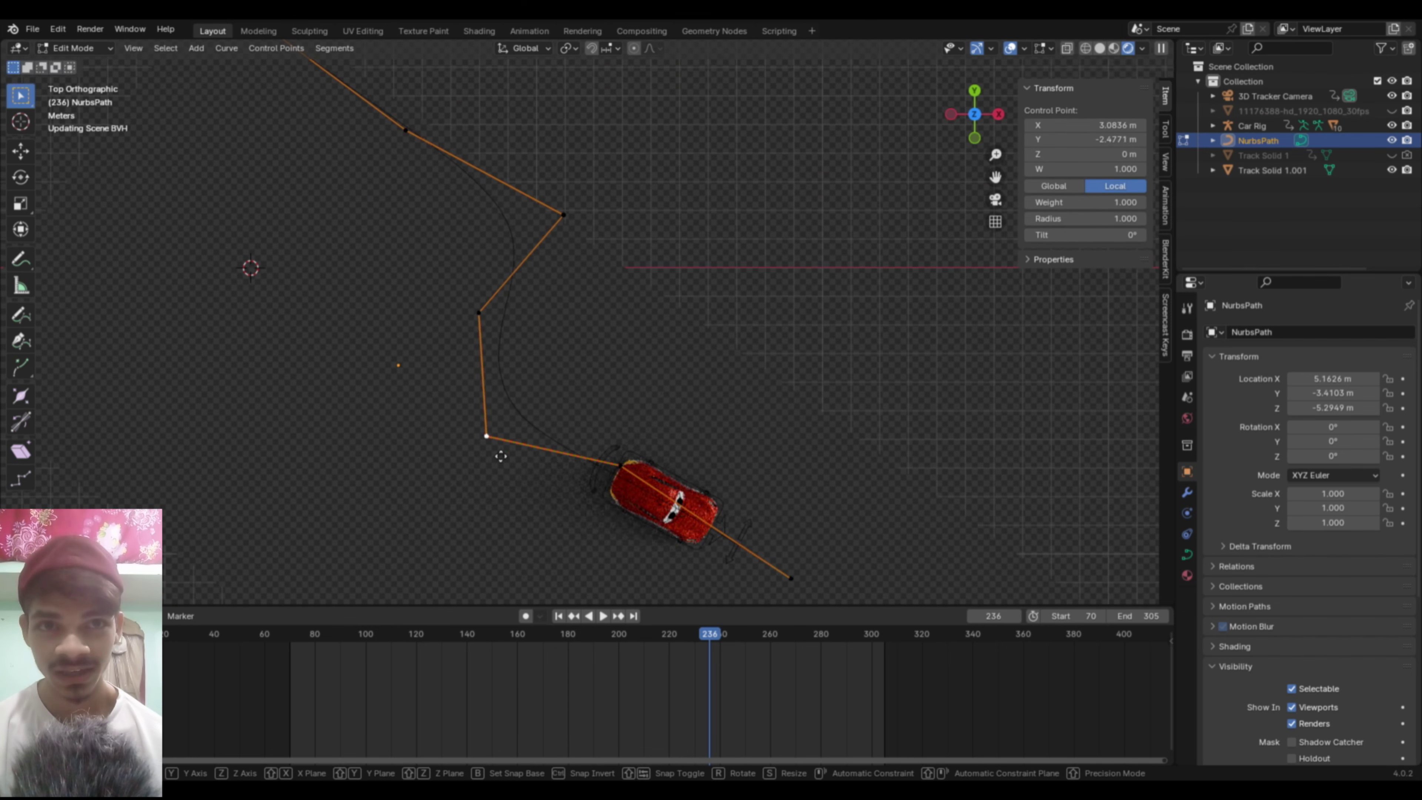
{"action": "key", "text": "g"}
{"action": "left_click", "coordinate": [540, 423]}
Step: Play the new route from frame 70 in camera view, check frame 181, and return to Object Mode
{"action": "key", "text": "KP_0"}
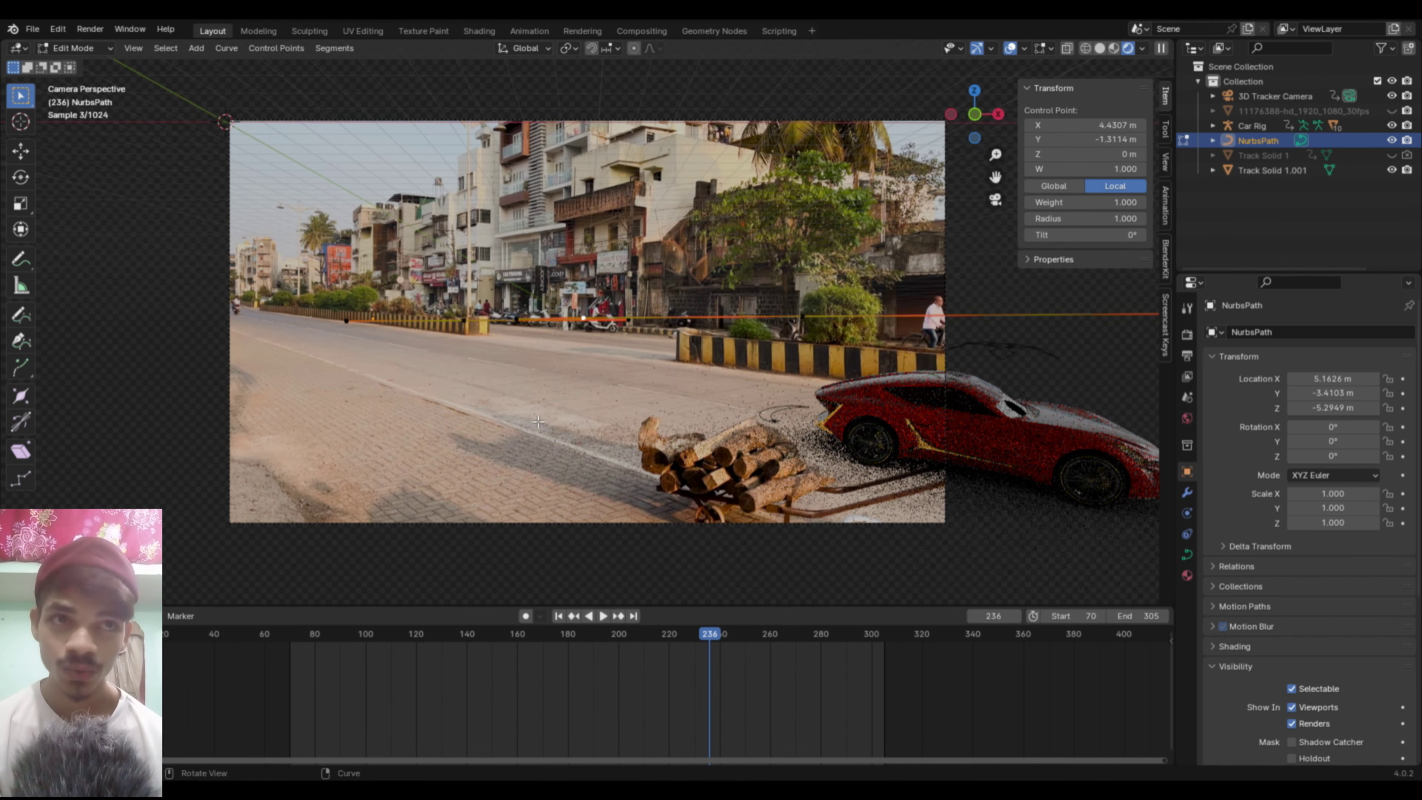
{"action": "left_click", "coordinate": [558, 615]}
{"action": "key", "text": "space"}
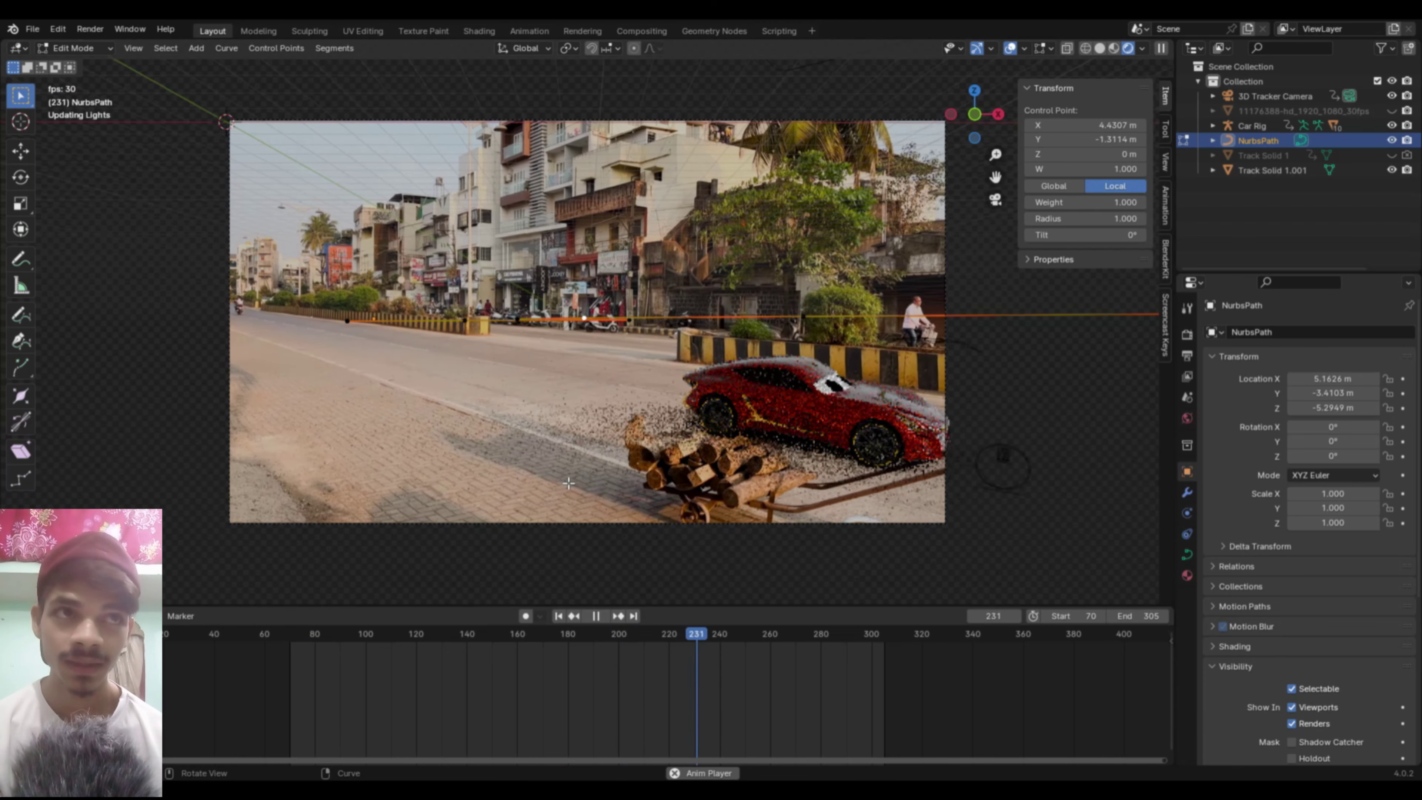
{"action": "mouse_move", "coordinate": [716, 633]}
{"action": "left_mouse_down"}
{"action": "mouse_move", "coordinate": [461, 652]}
{"action": "mouse_move", "coordinate": [510, 664]}
{"action": "left_mouse_up"}
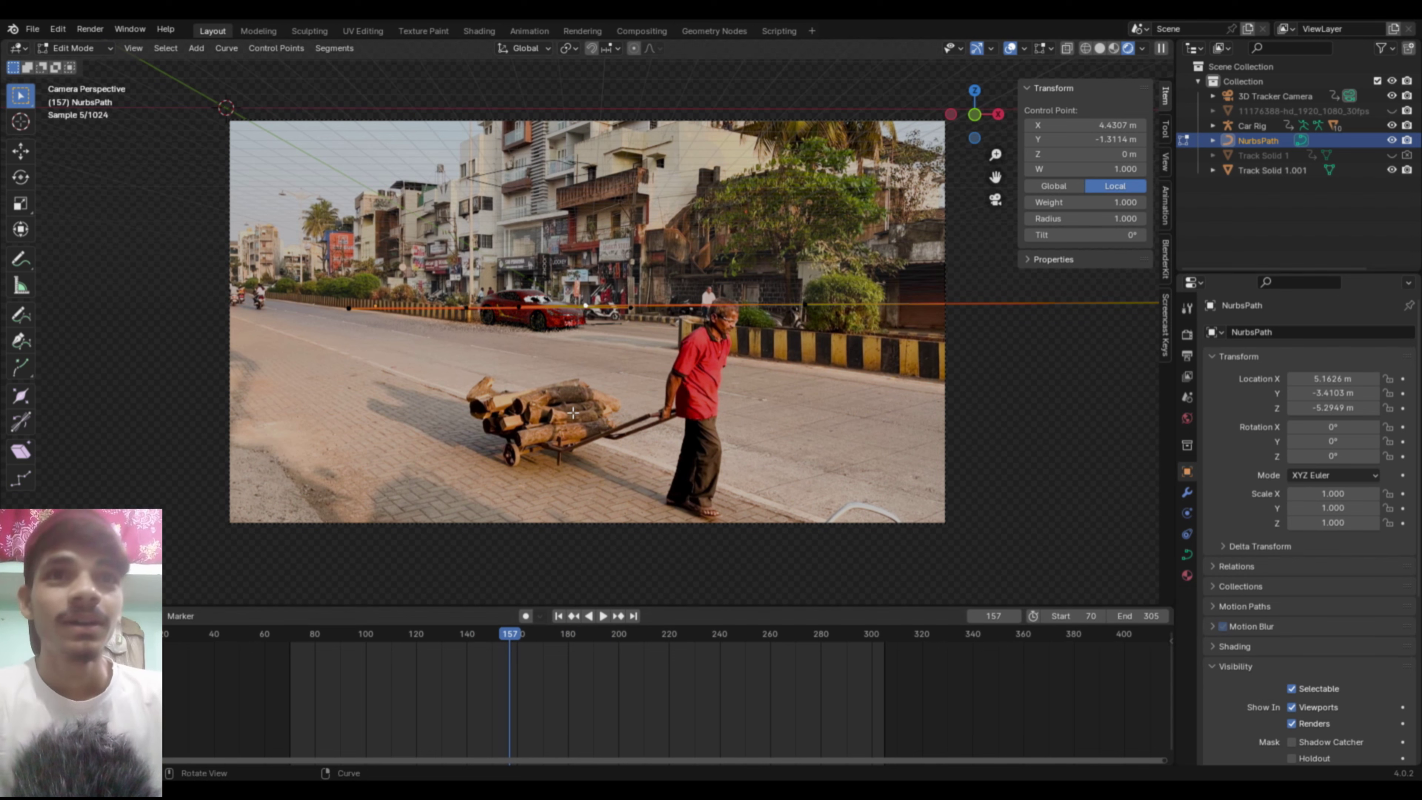
{"action": "key", "text": "Tab"}
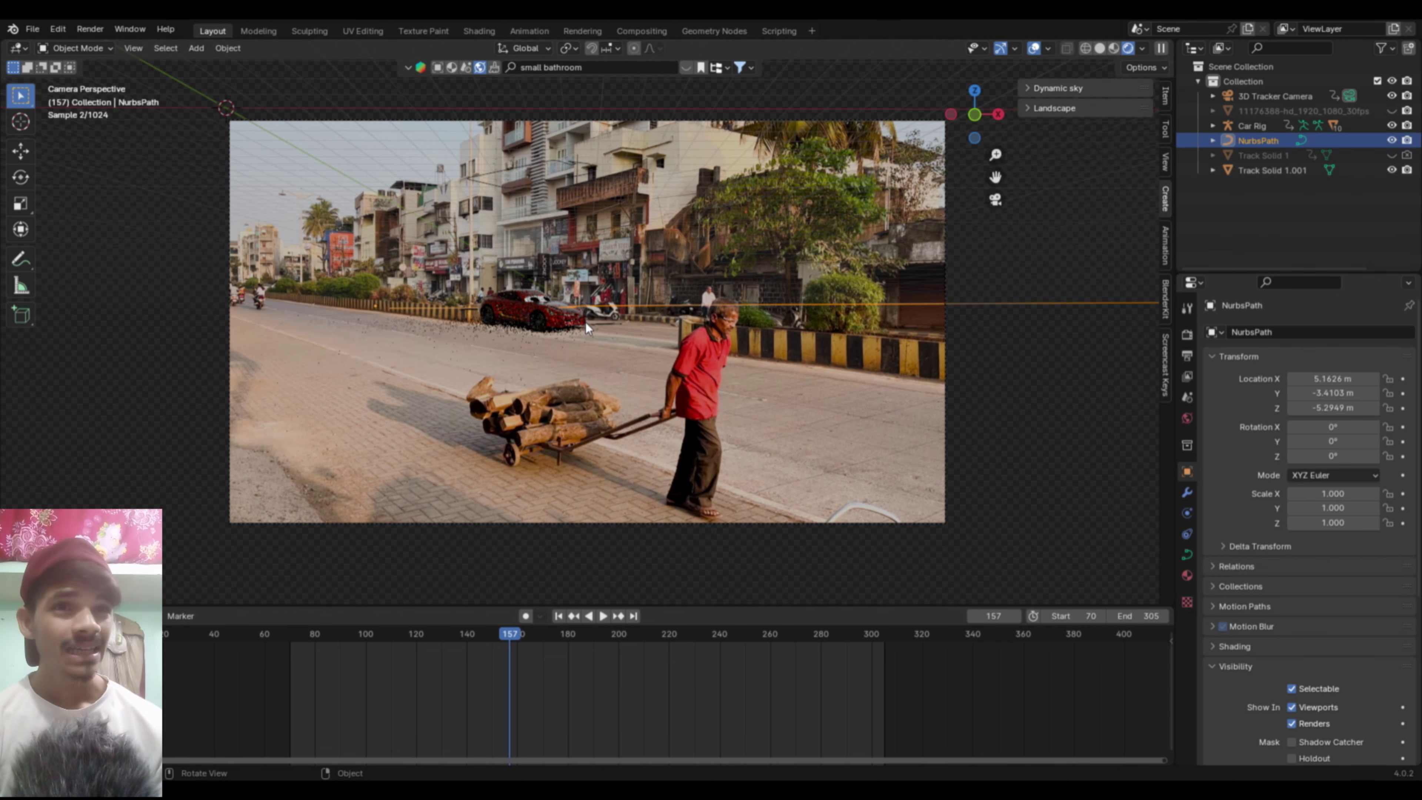
Step: Keyframe the Car Rig's Follow Path Offset Factor at frames 157 and 205
{"action": "left_click", "coordinate": [603, 326]}
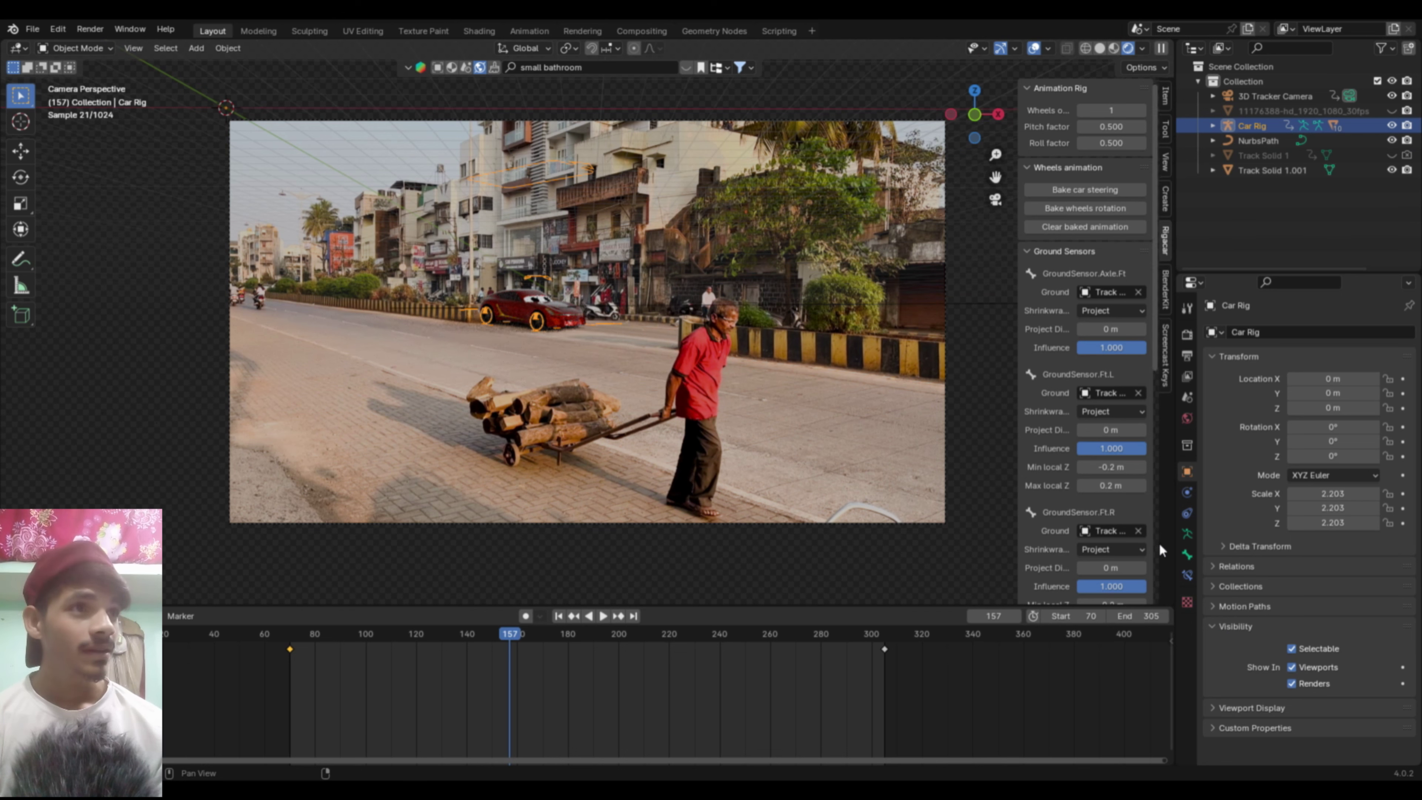
{"action": "left_click", "coordinate": [1187, 575]}
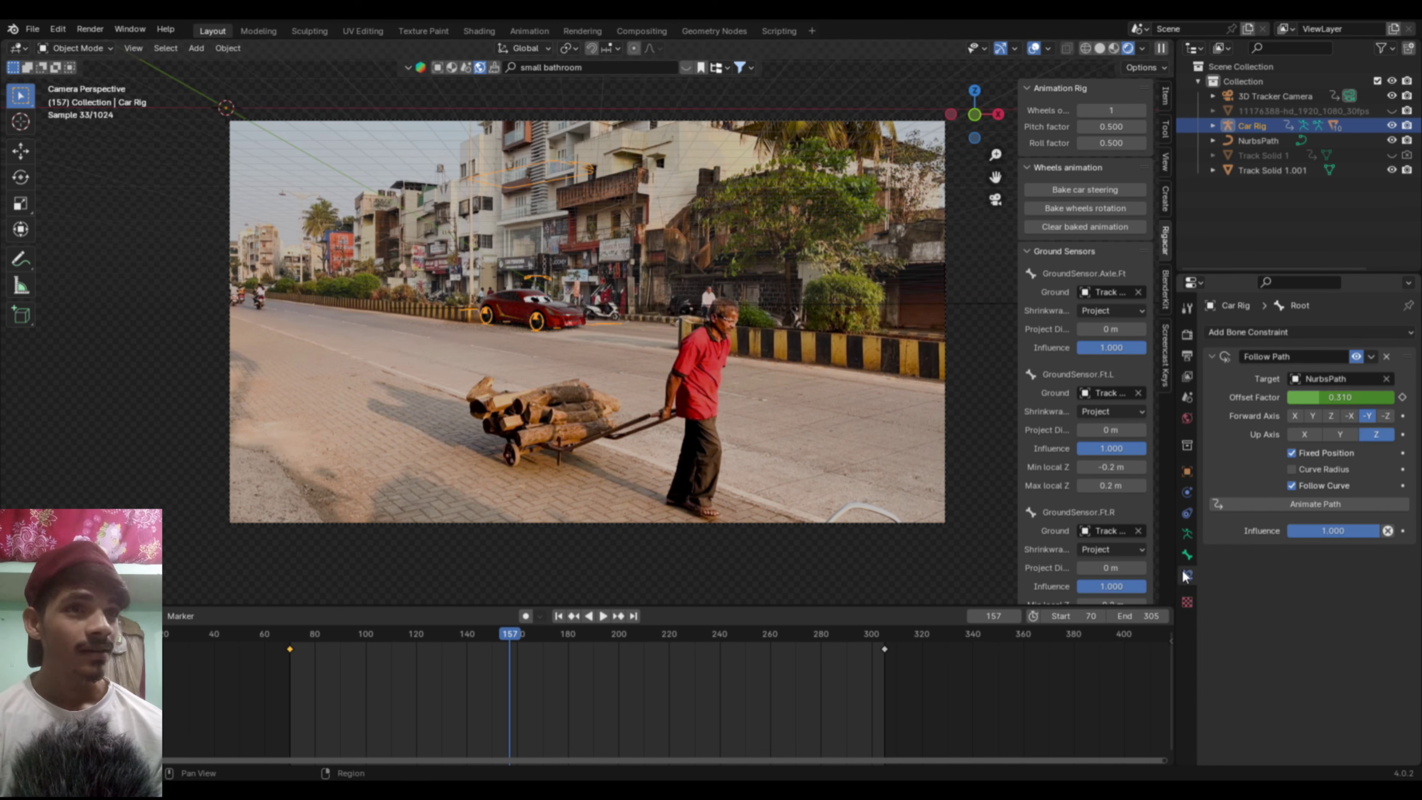
{"action": "left_click", "coordinate": [1403, 398]}
{"action": "key", "text": "space"}
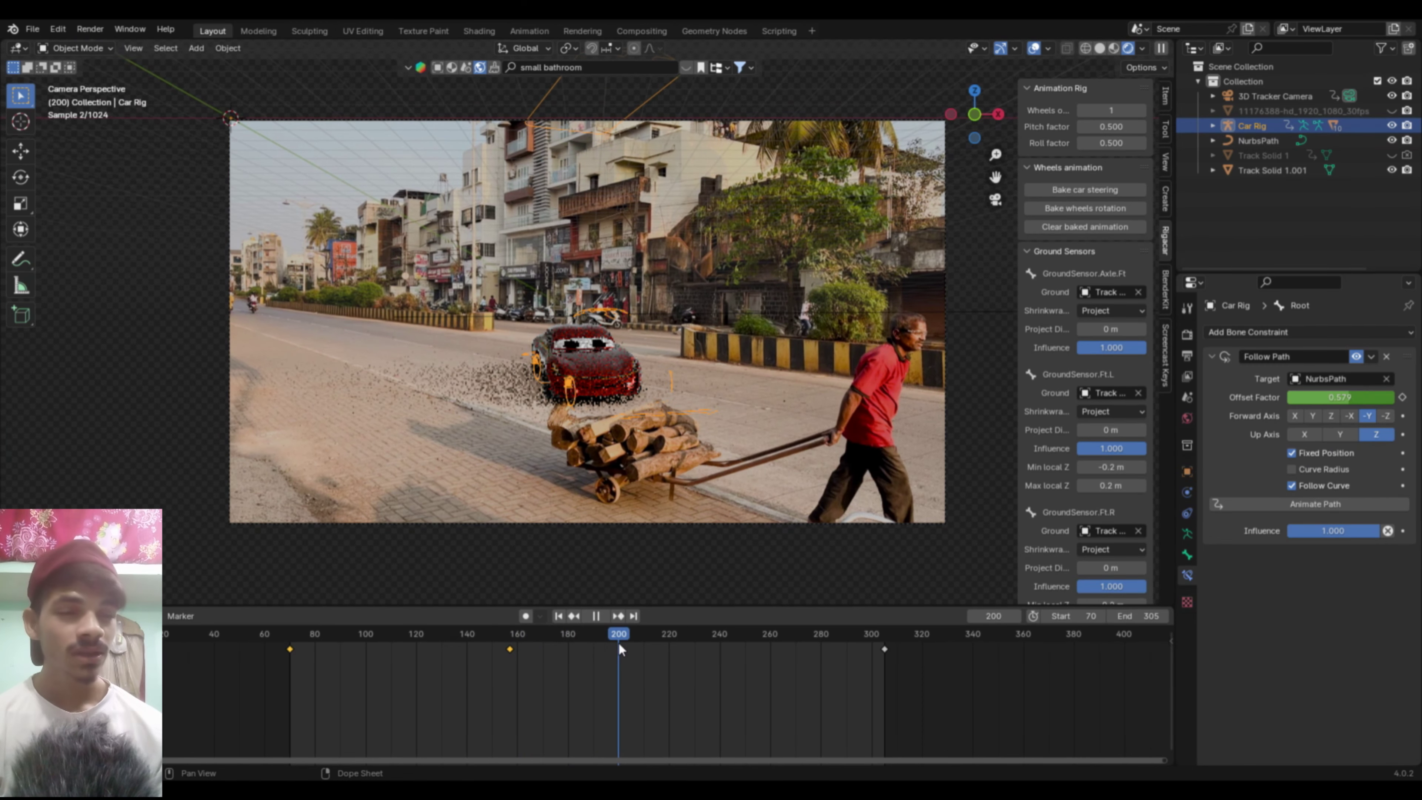
{"action": "key", "text": "space"}
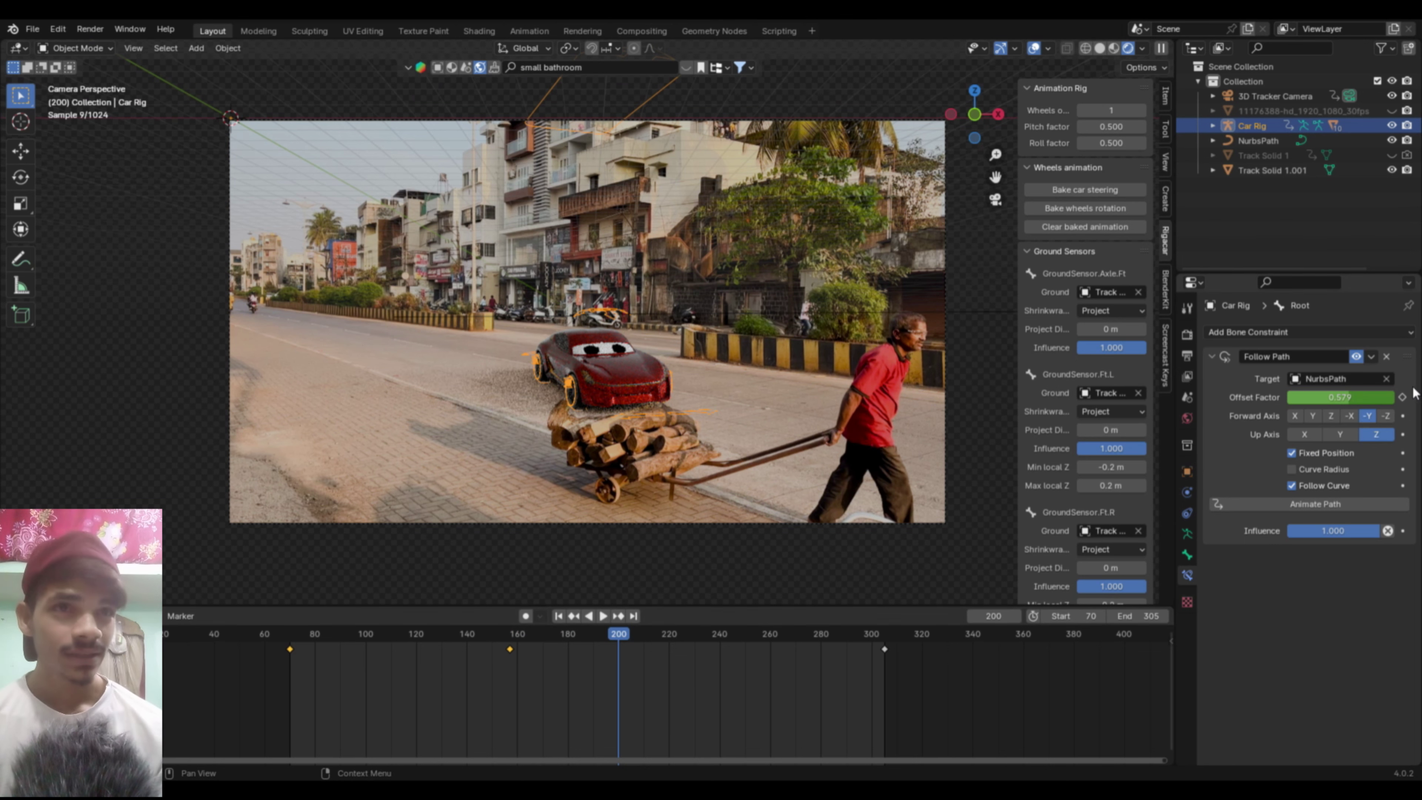
{"action": "key", "text": "space"}
{"action": "mouse_move", "coordinate": [626, 634]}
{"action": "left_mouse_down"}
{"action": "mouse_move", "coordinate": [654, 641]}
{"action": "mouse_move", "coordinate": [631, 643]}
{"action": "left_mouse_up"}
{"action": "key", "text": "space"}
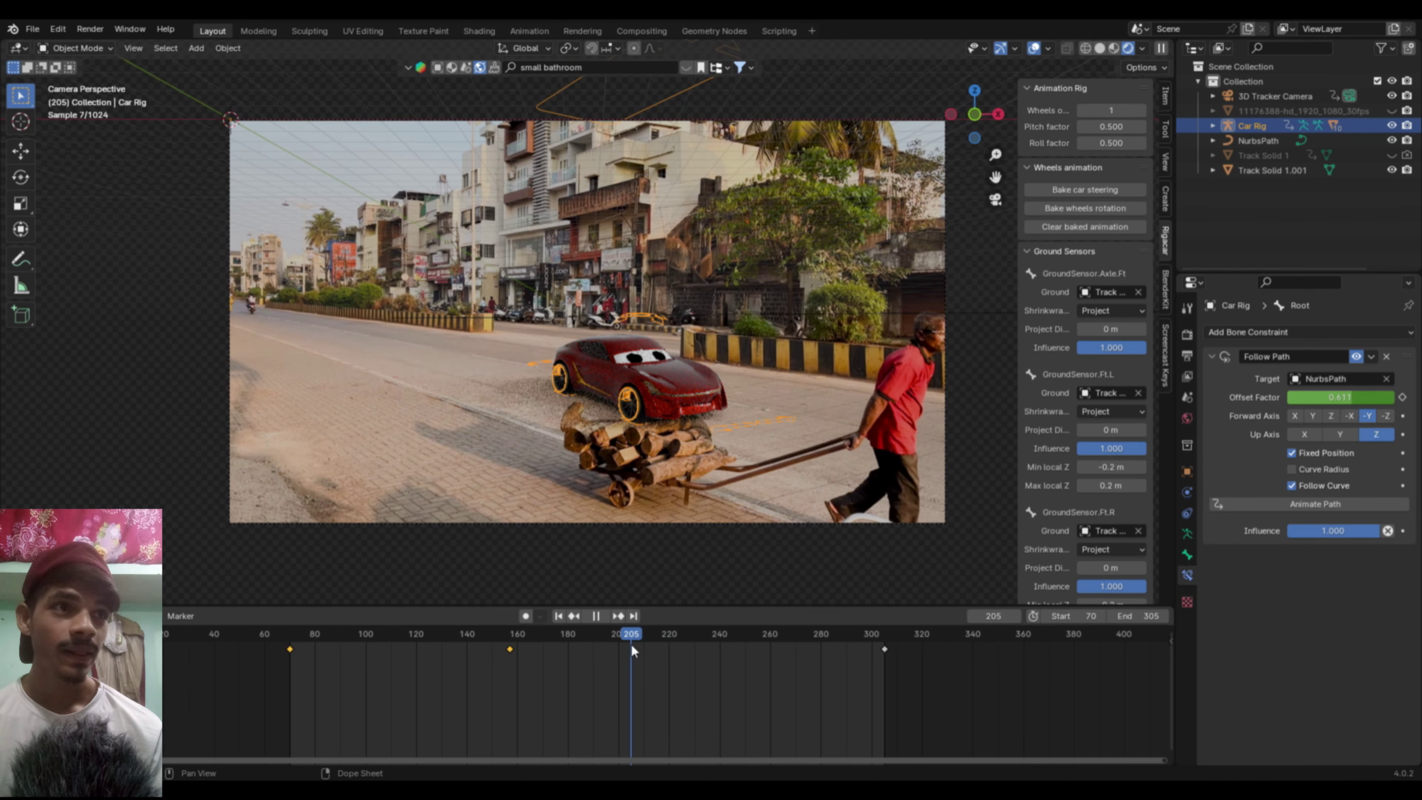
{"action": "left_click", "coordinate": [1403, 397]}
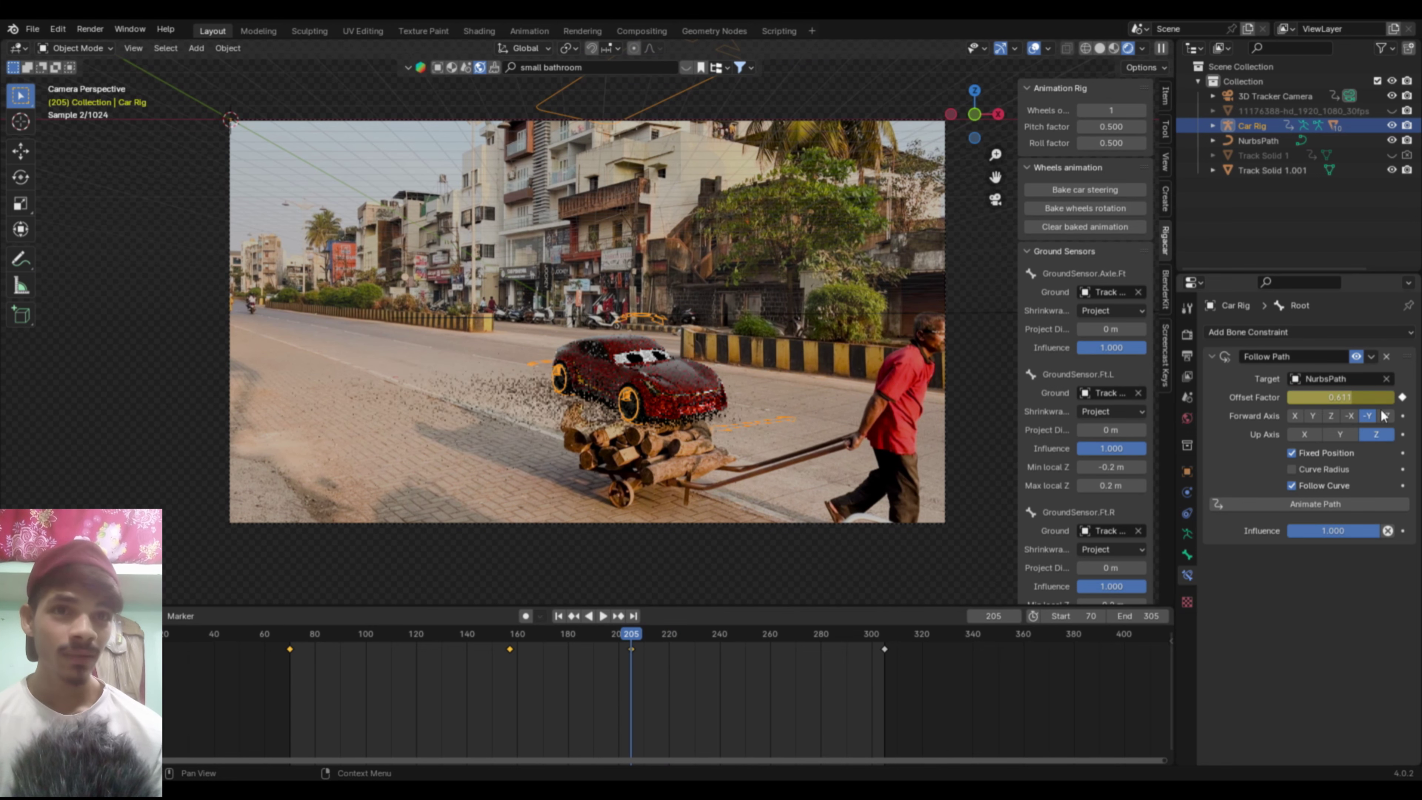
Step: Scale the offset keys apart around frame 182 and play the retimed drive
{"action": "left_click_drag", "start_coordinate": [631, 639], "coordinate": [515, 649]}
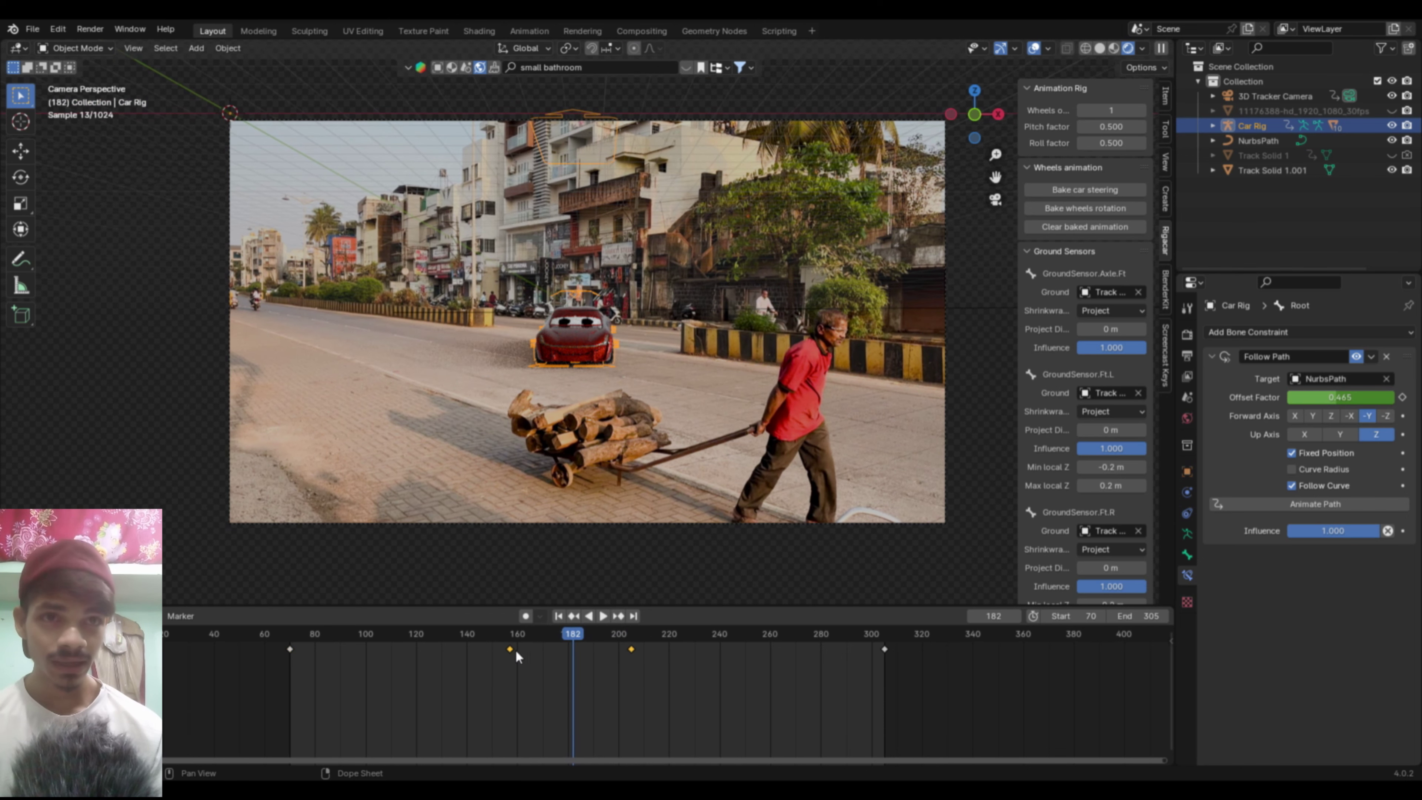
{"action": "key", "text": "s"}
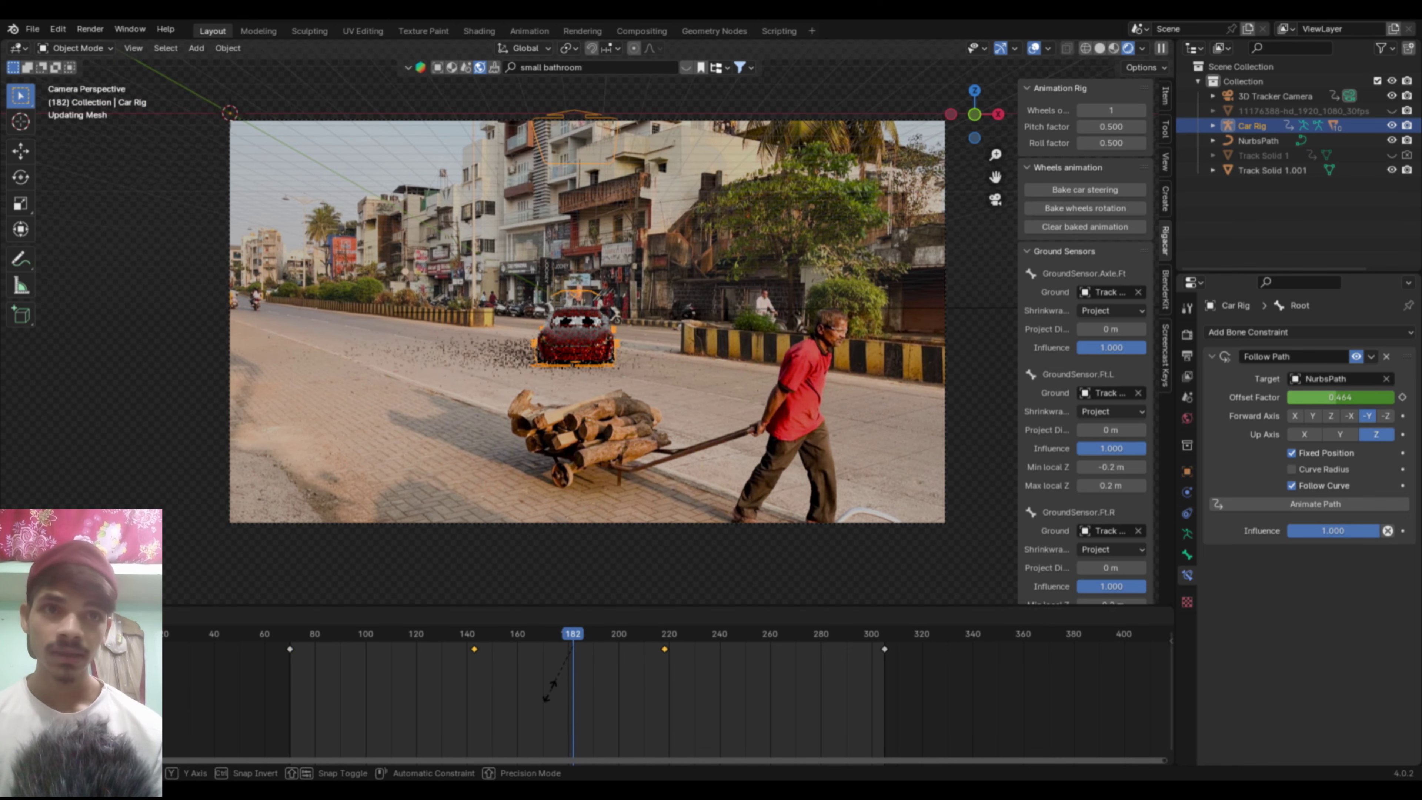
{"action": "left_click", "coordinate": [566, 630]}
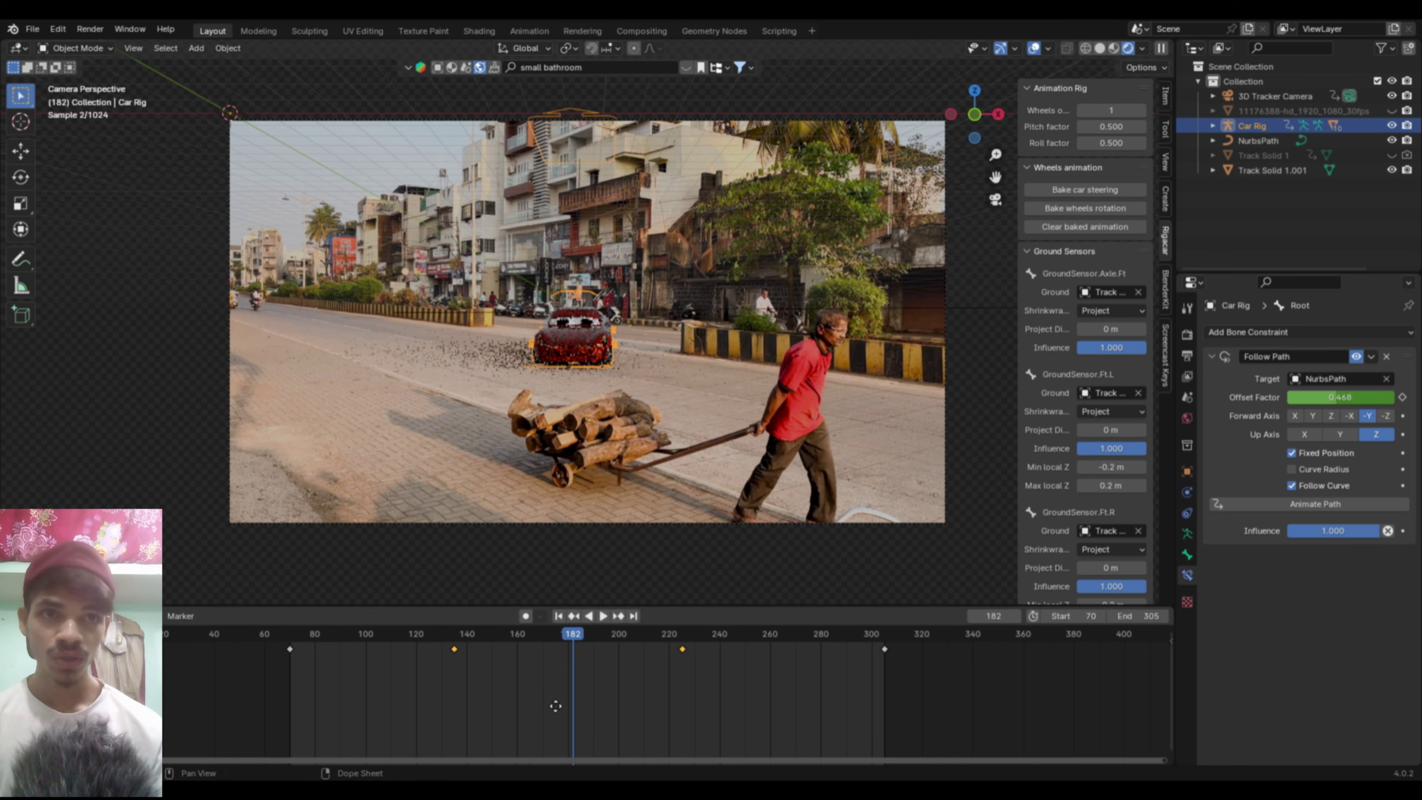
{"action": "left_click", "coordinate": [558, 617]}
{"action": "key", "text": "space"}
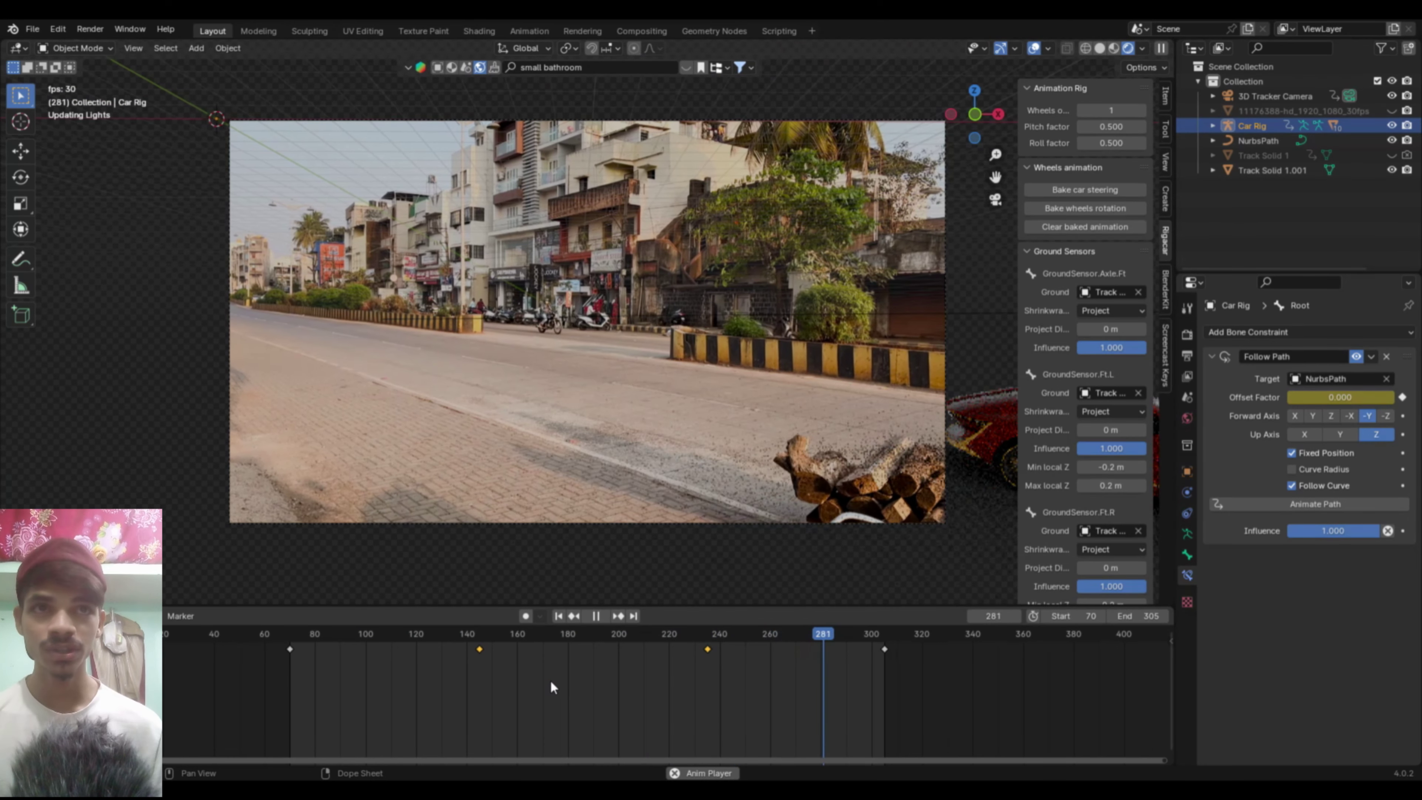
{"action": "key", "text": "space"}
Step: Render frame 155 with the car at path offset 0.348
{"action": "left_click_drag", "start_coordinate": [846, 639], "coordinate": [427, 645]}
{"action": "key", "text": "space"}
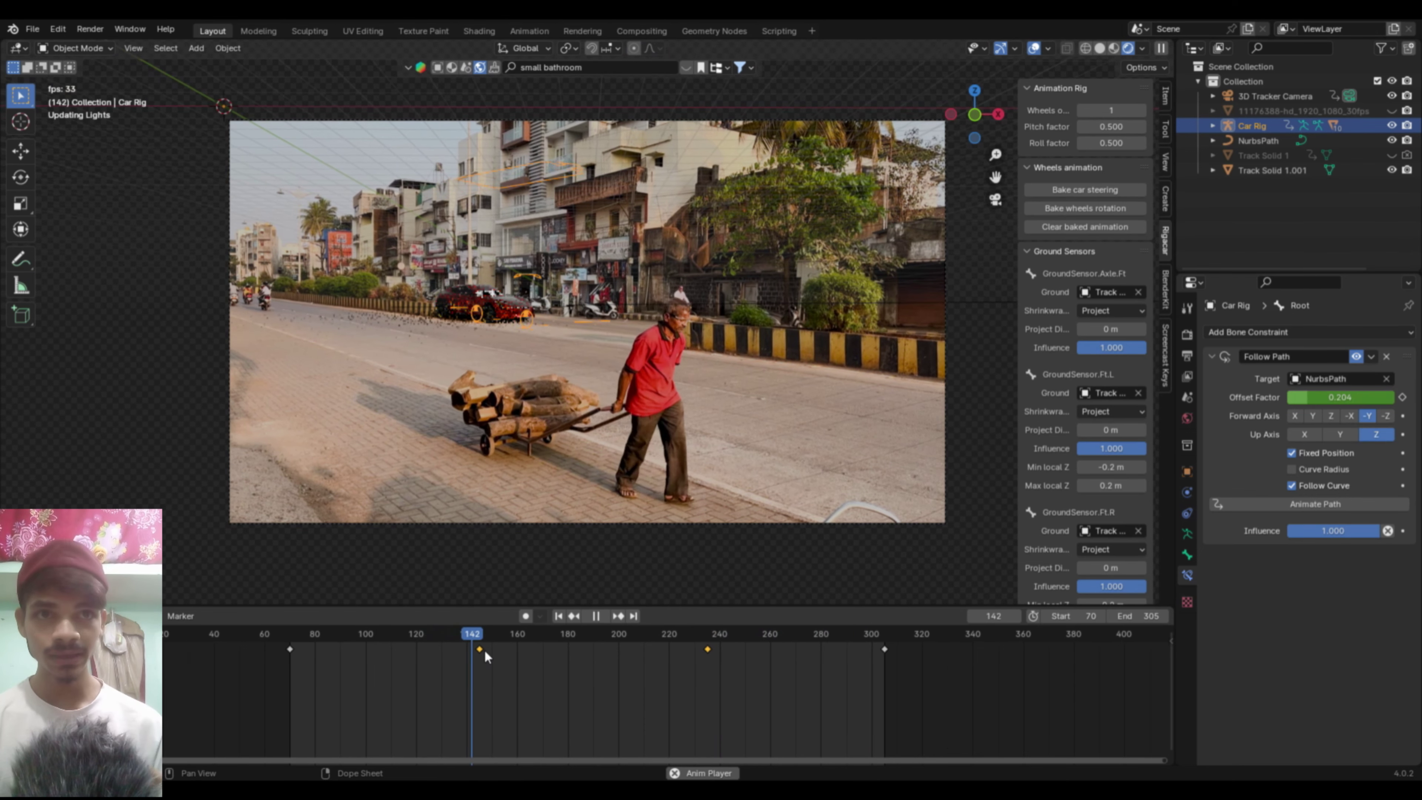
{"action": "key", "text": "space"}
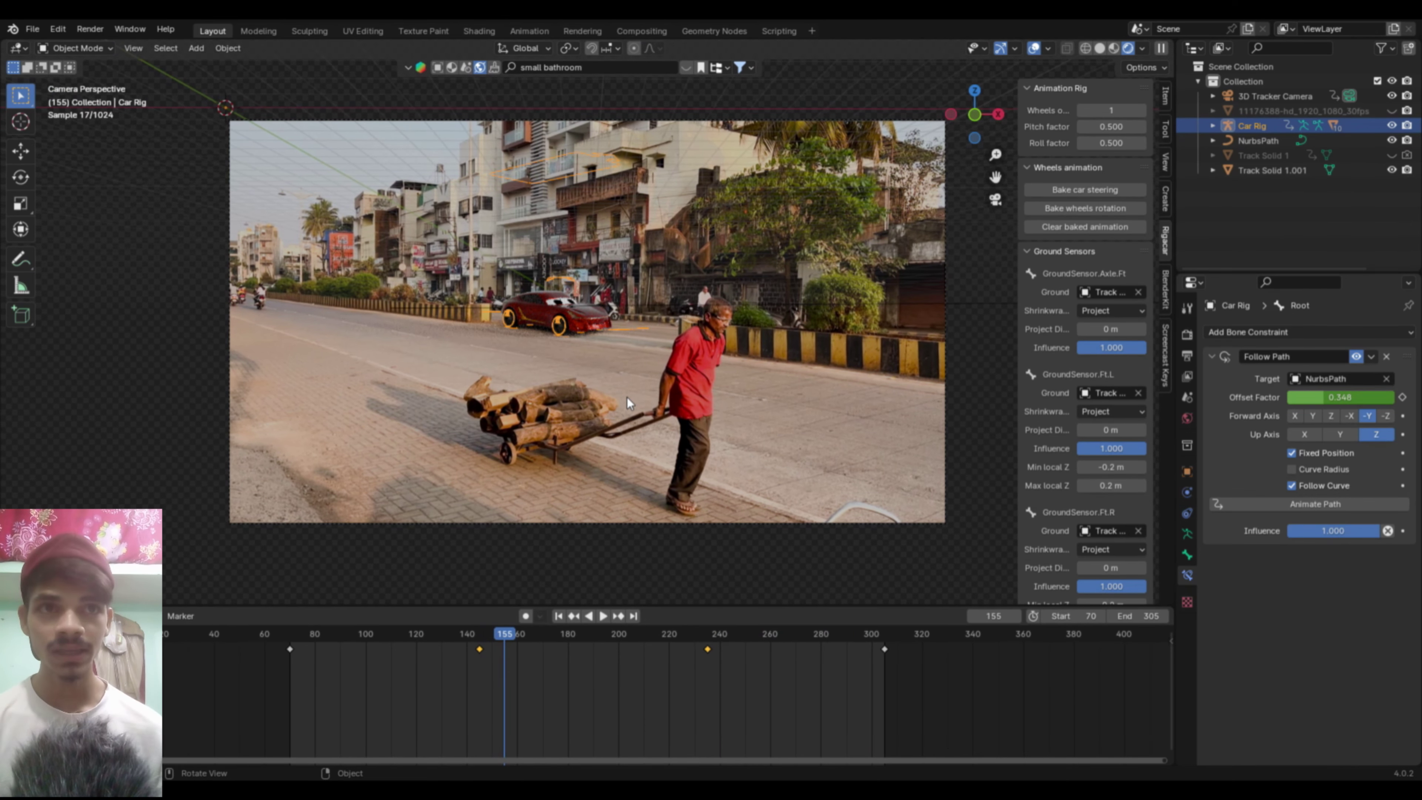
{"action": "key", "text": "F12"}
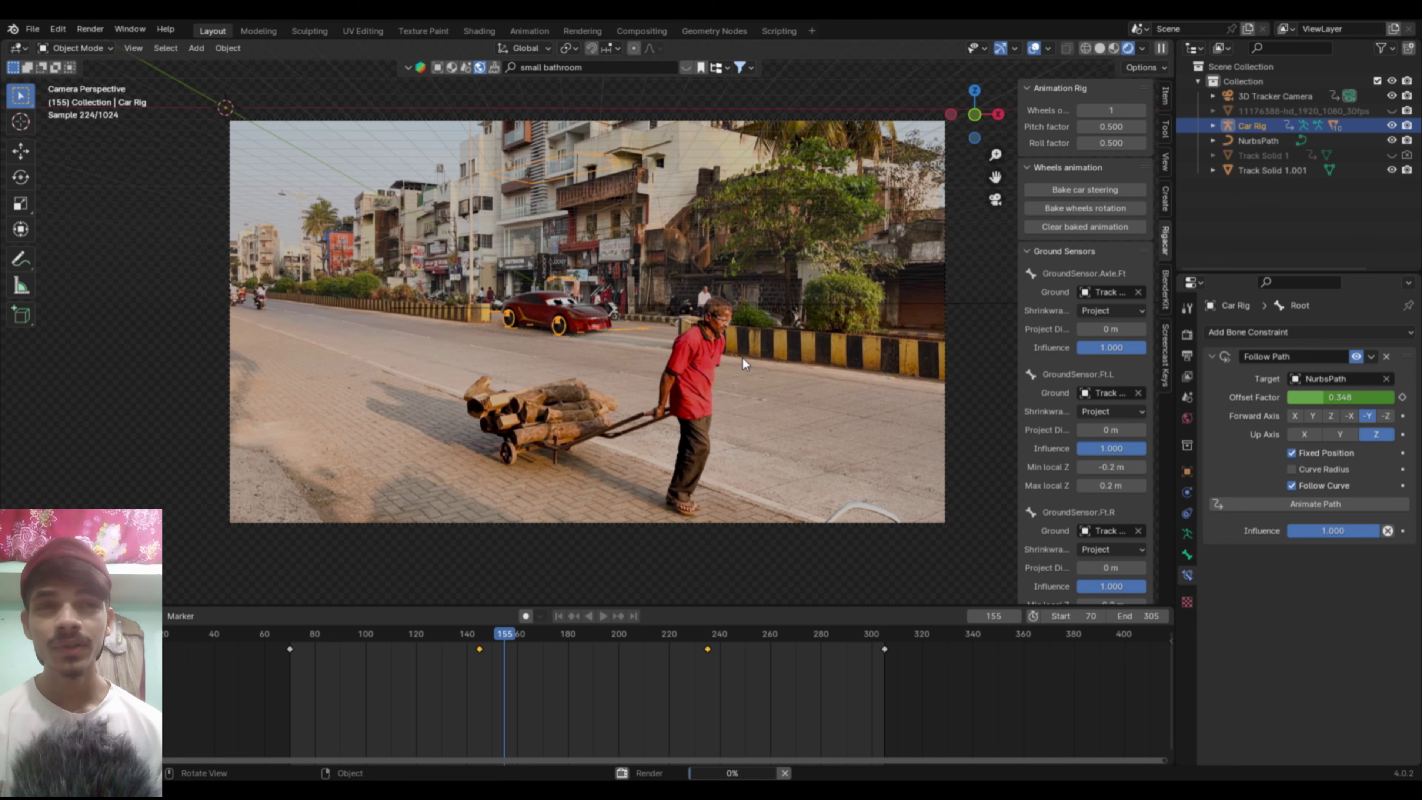
Step: Switch the viewport to Solid shading and hide the video plane
{"action": "key", "text": "z"}
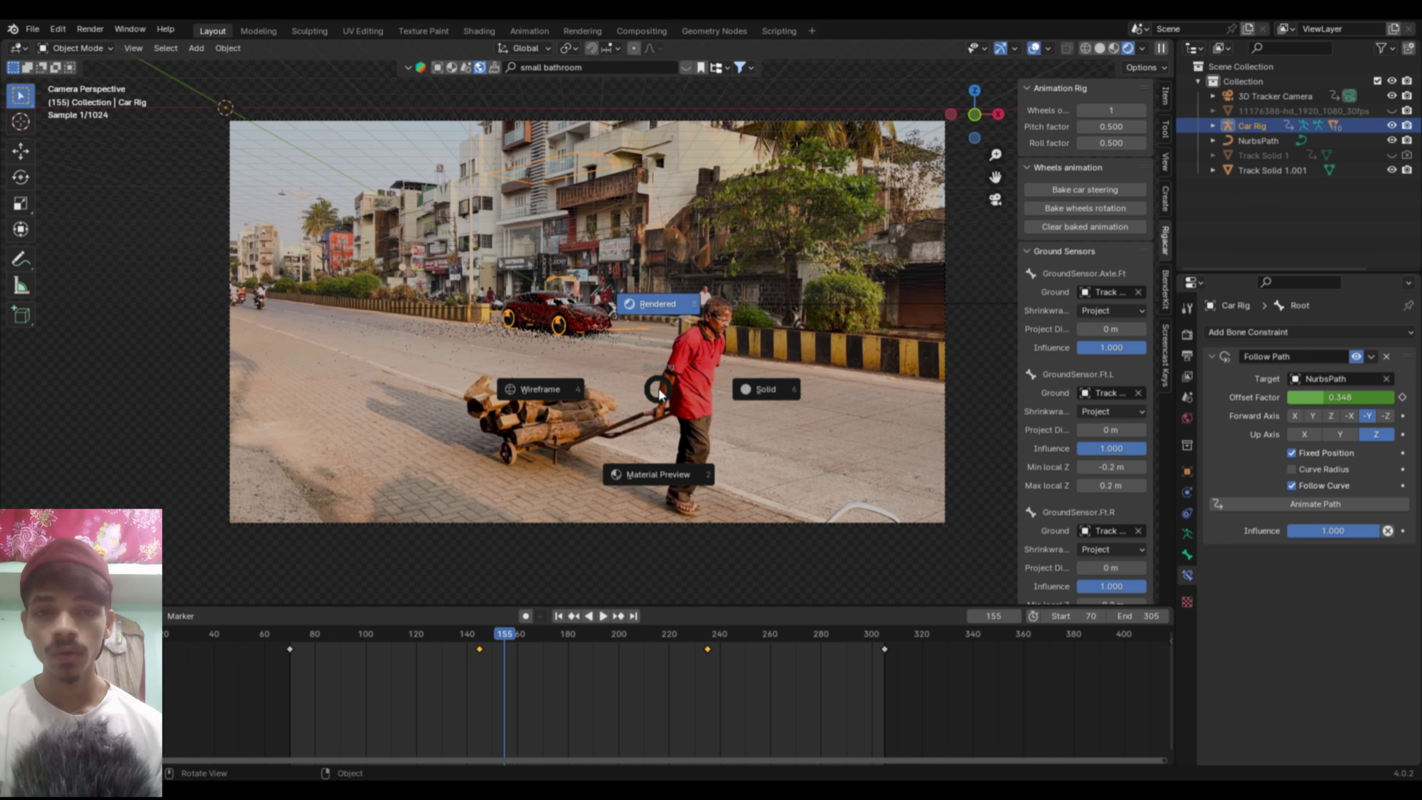
{"action": "left_click", "coordinate": [733, 404]}
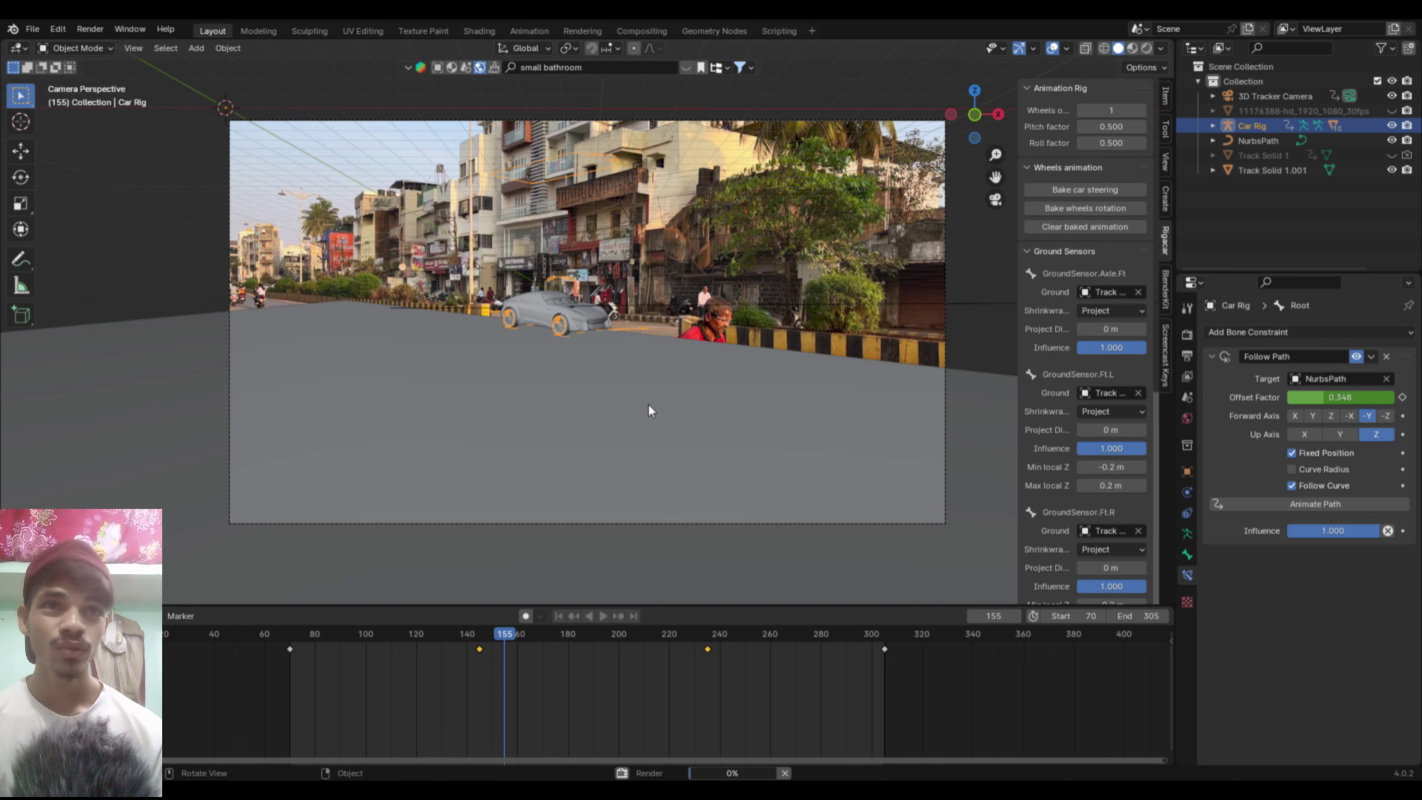
{"action": "left_click", "coordinate": [634, 382]}
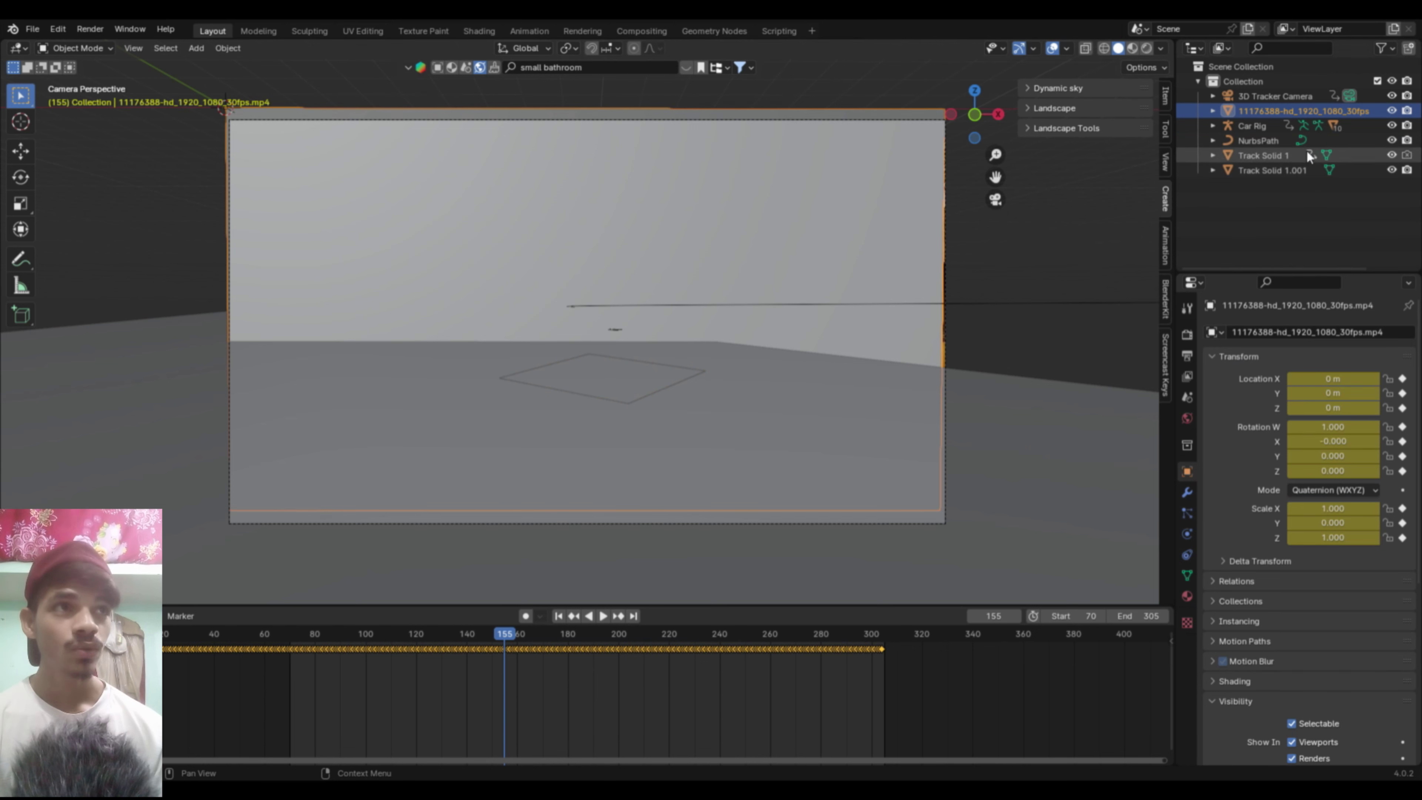
{"action": "left_click", "coordinate": [1392, 110]}
Step: Set Cycles render Max Samples to 80 and render again
{"action": "left_click", "coordinate": [770, 413]}
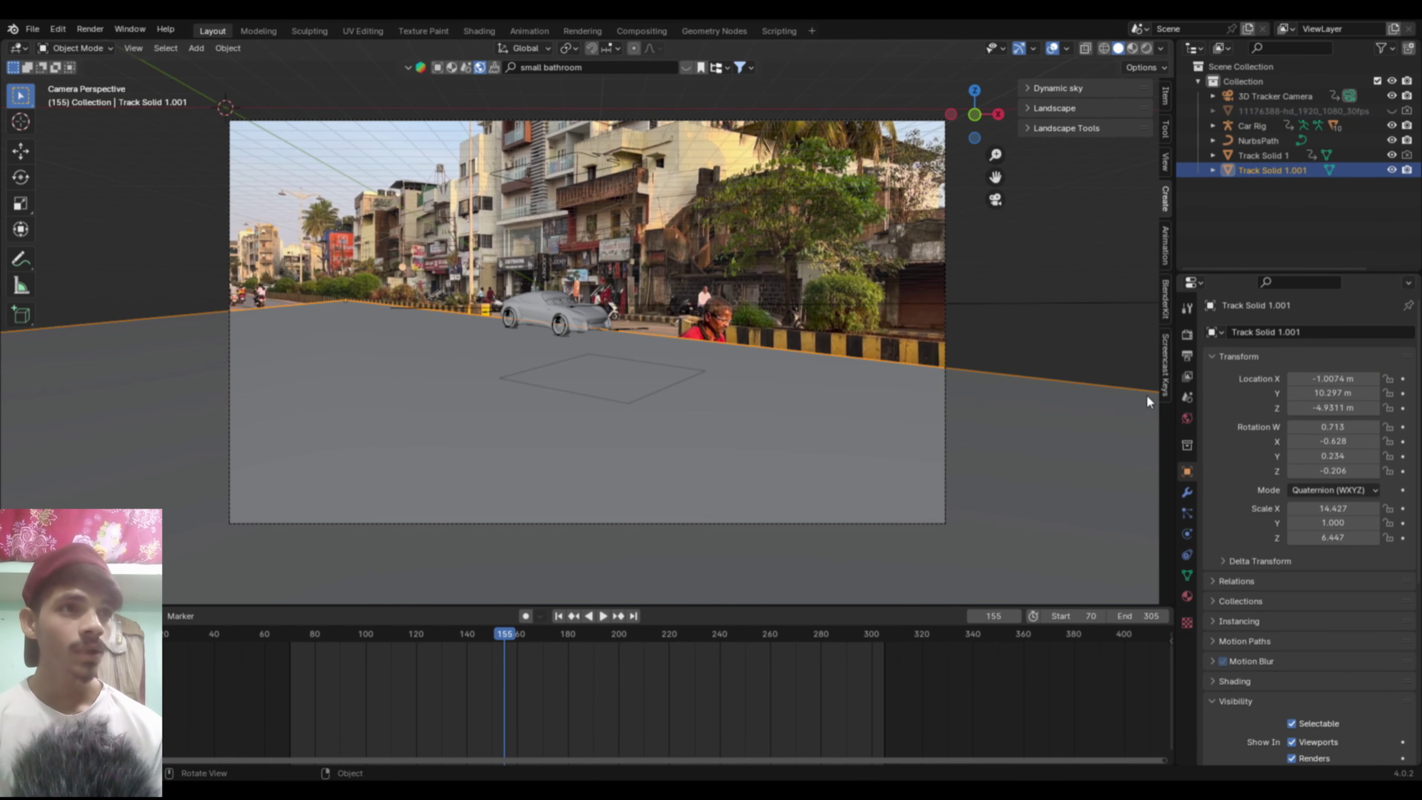
{"action": "left_click", "coordinate": [1191, 337]}
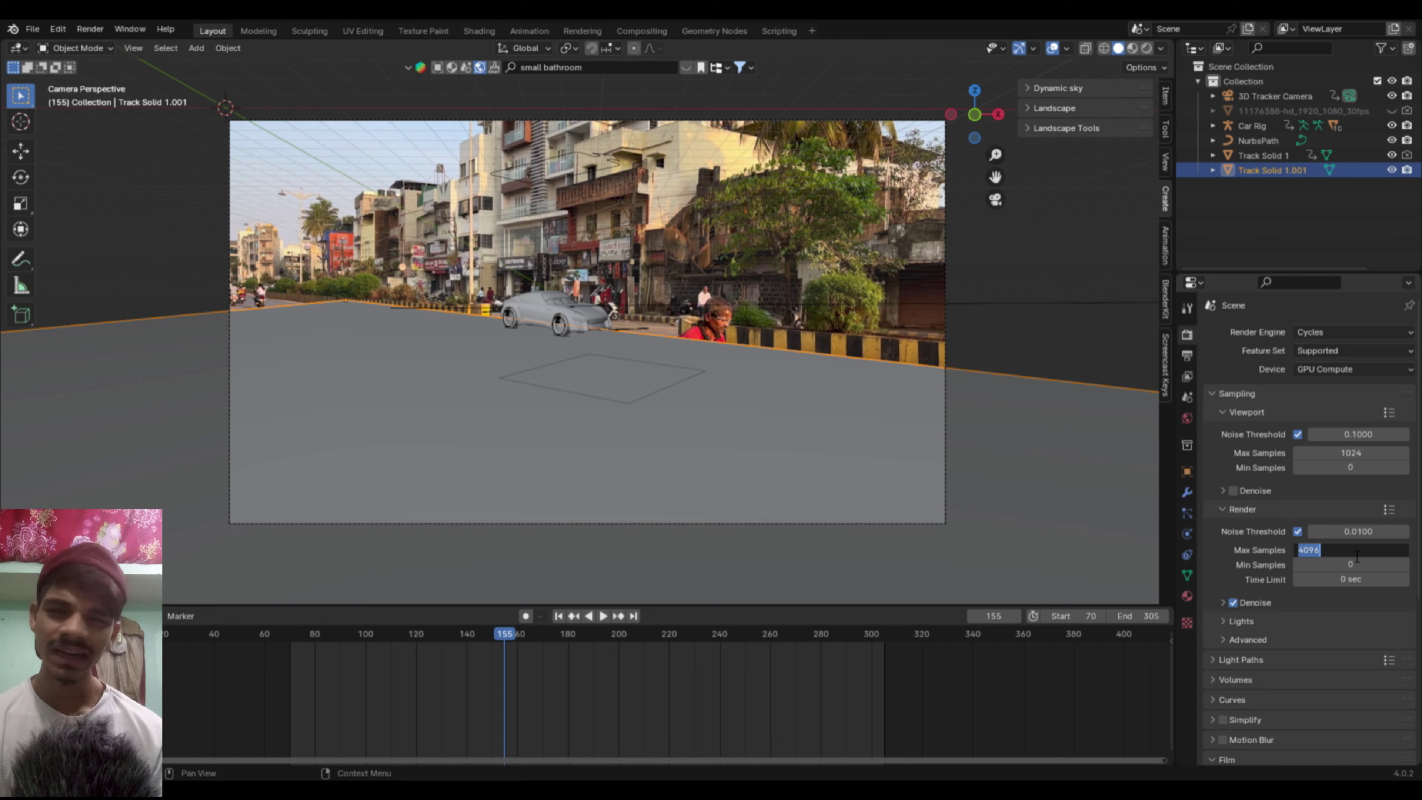
{"action": "type", "text": "80"}
{"action": "key", "text": "Return"}
{"action": "key", "text": "F12"}
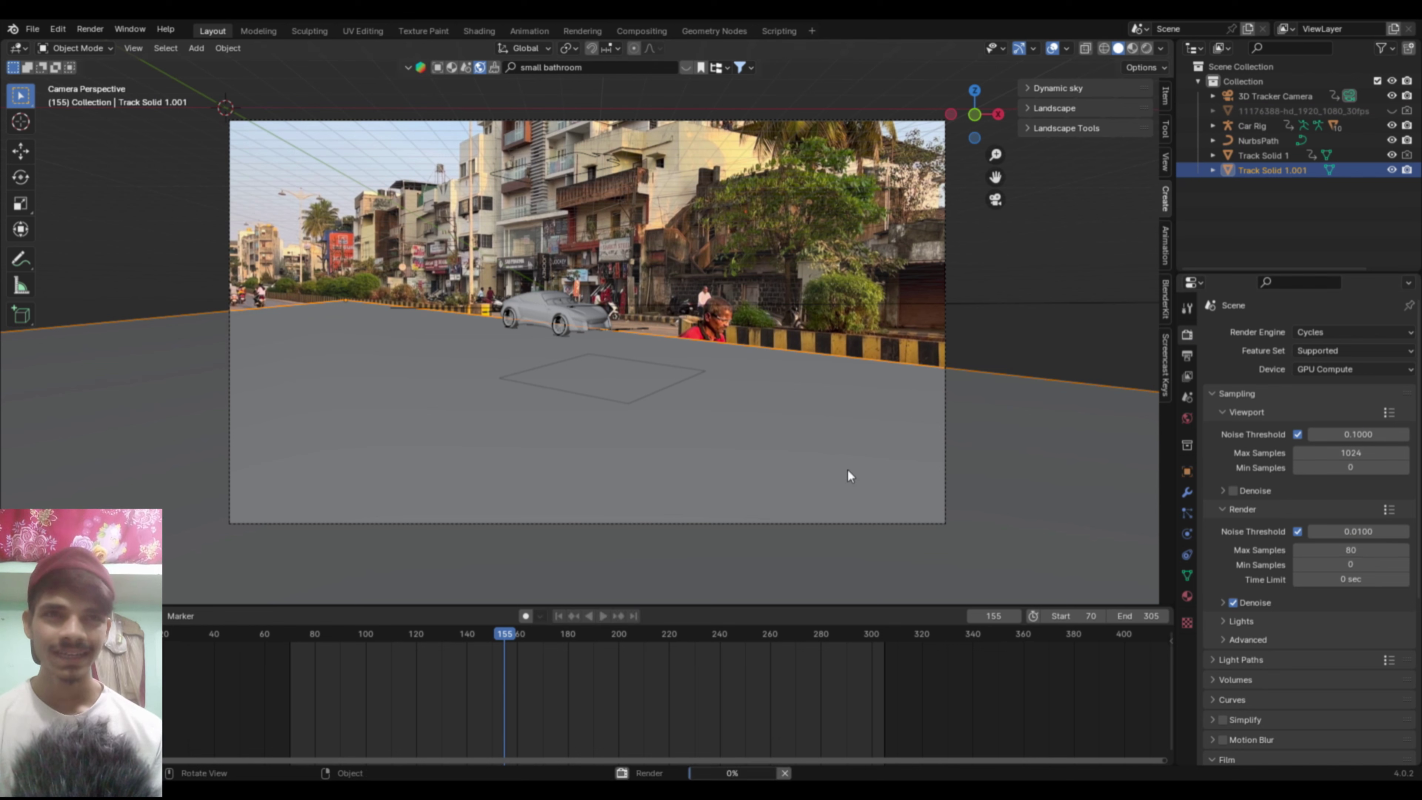
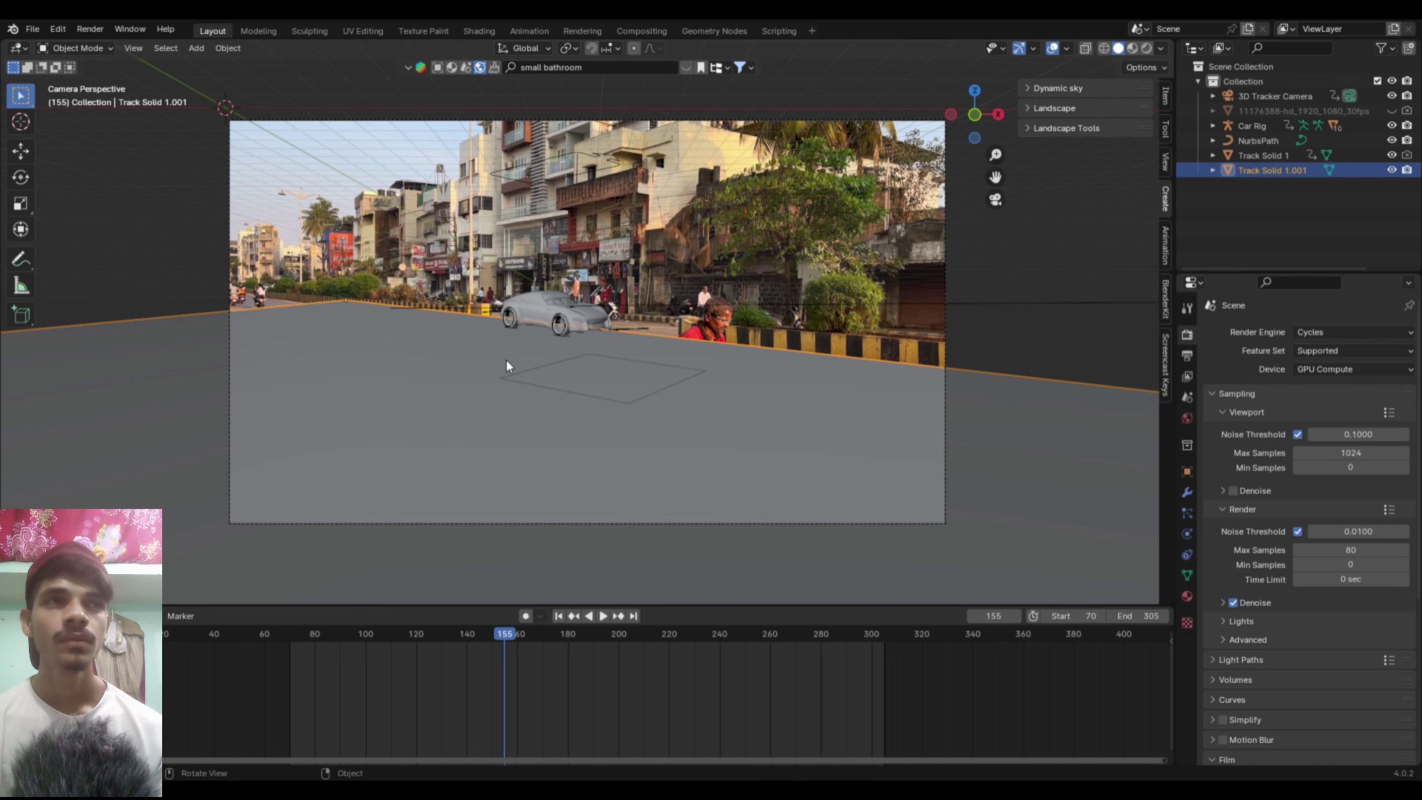
Step: Hide the Track Solid 1 ground plane and switch the viewport to Rendered shading
{"action": "left_click", "coordinate": [613, 385]}
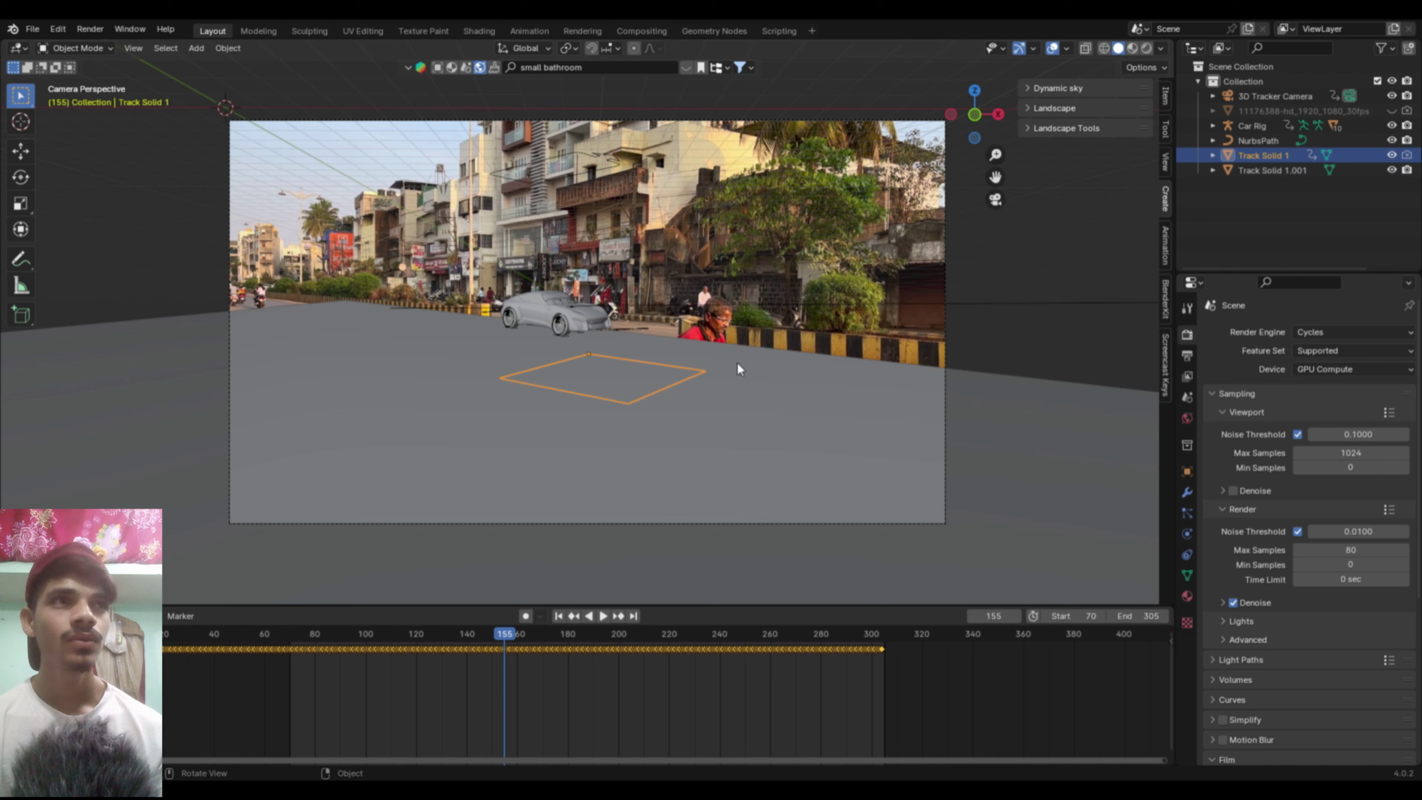
{"action": "left_click", "coordinate": [1392, 156]}
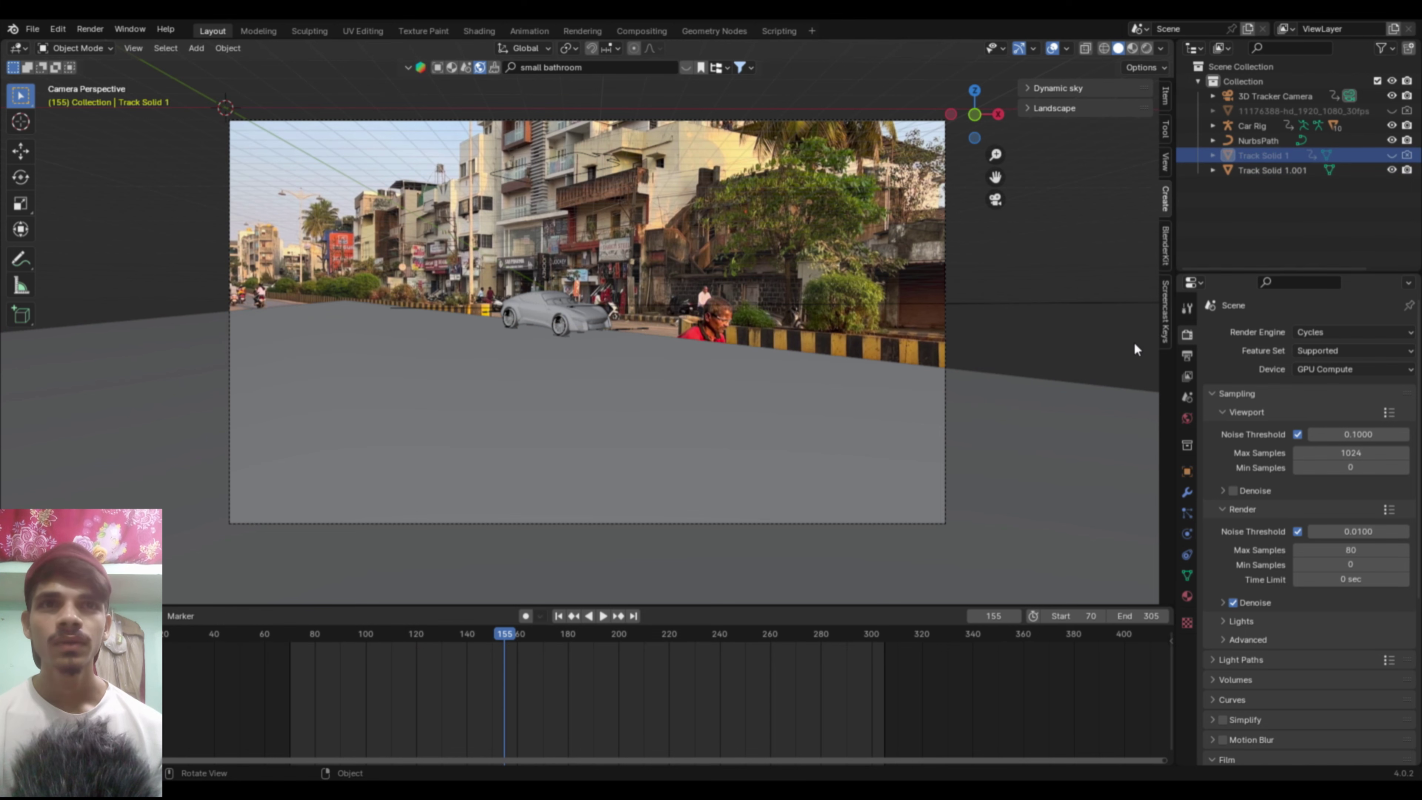
{"action": "left_click", "coordinate": [814, 459]}
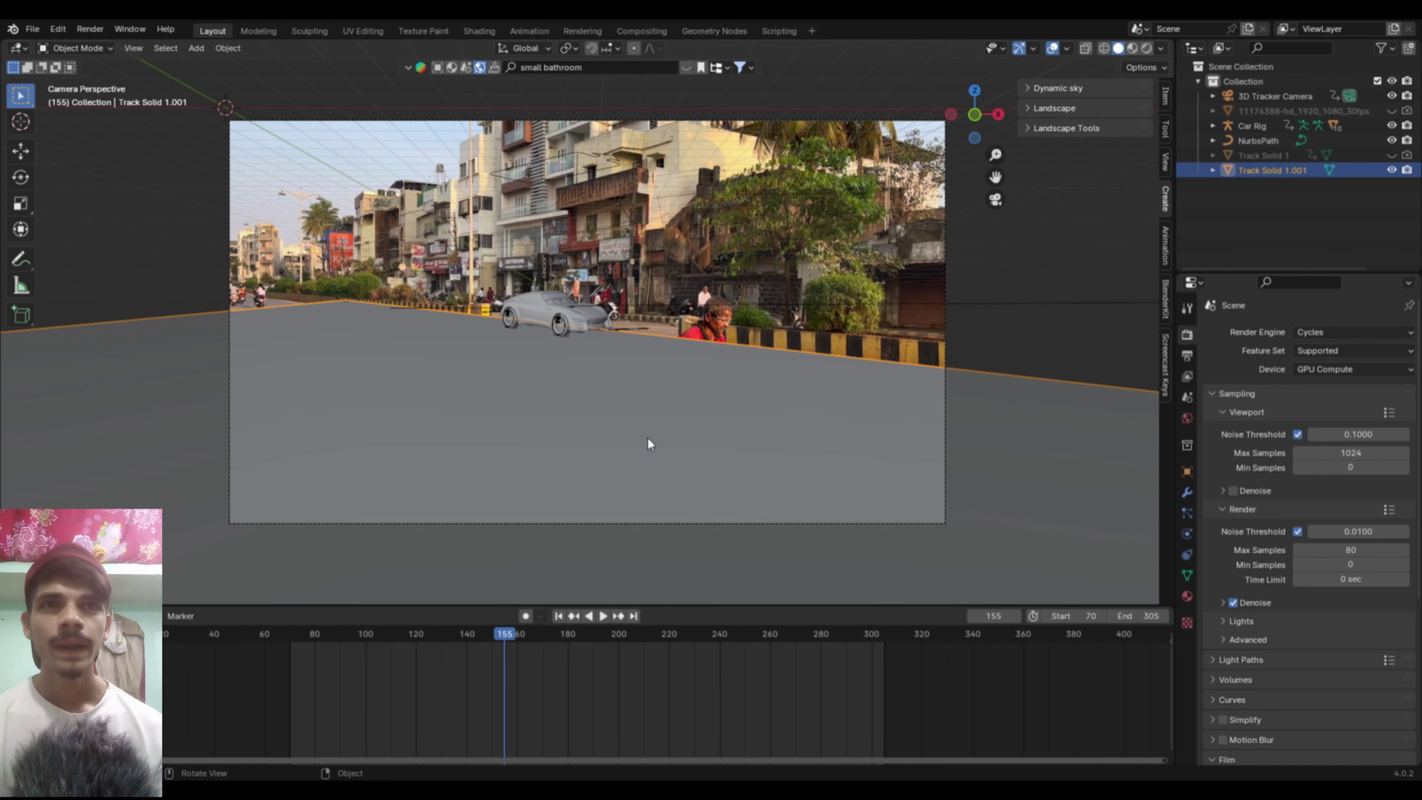
{"action": "key", "text": "z"}
{"action": "left_click", "coordinate": [646, 367]}
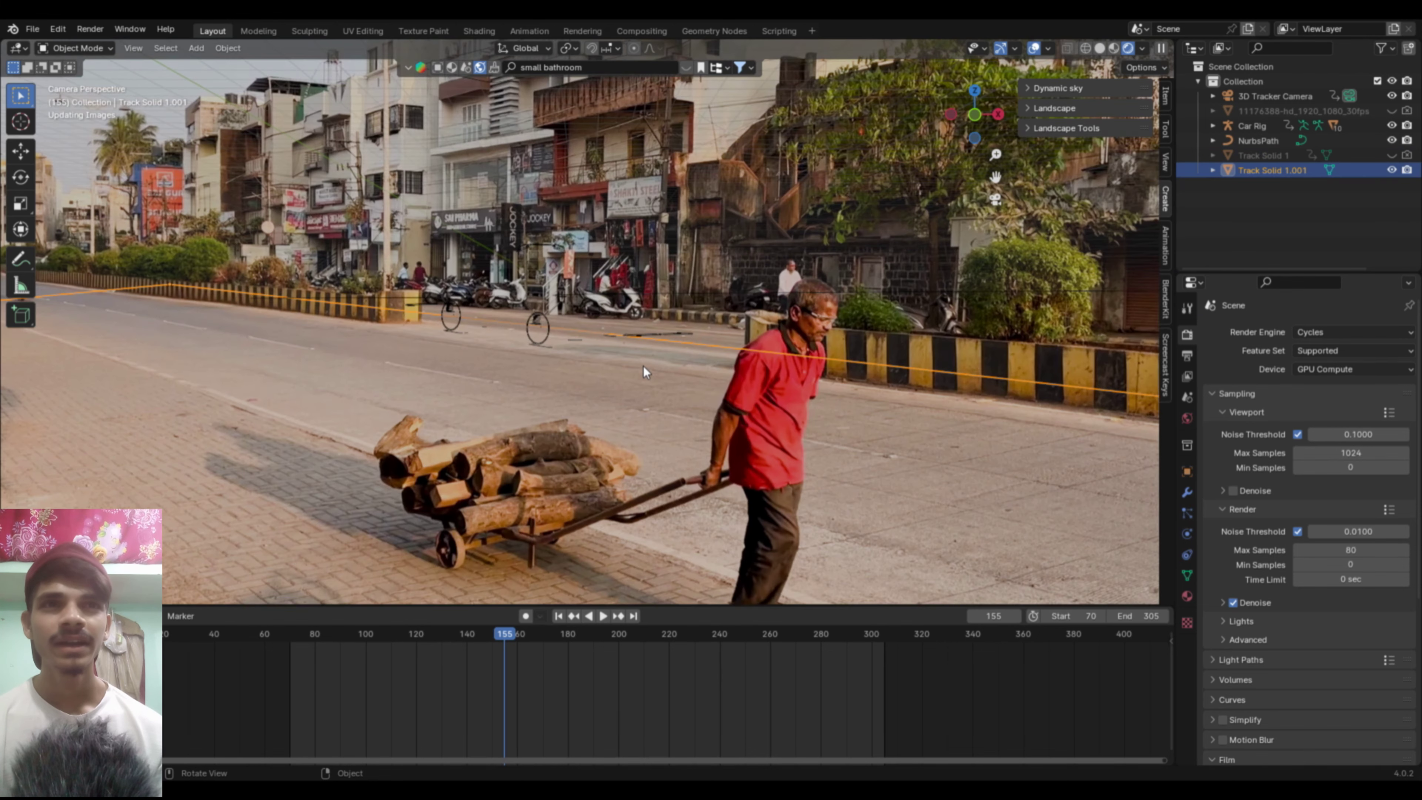
Step: Put the Car Rig into Pose Mode and select its Steering bone
{"action": "scroll", "coordinate": [641, 367], "scroll_direction": "down", "scroll_amount": 2}
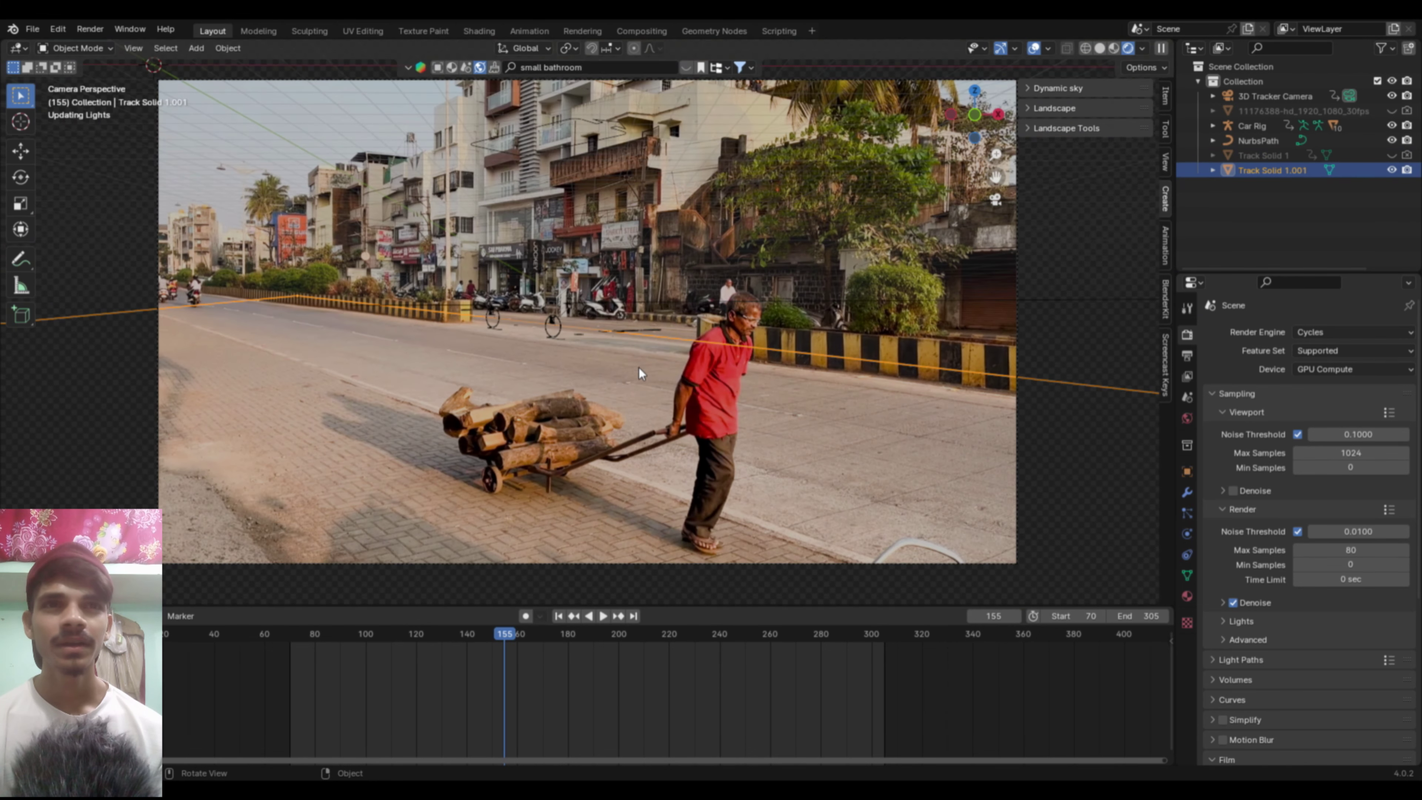
{"action": "left_click", "coordinate": [624, 330]}
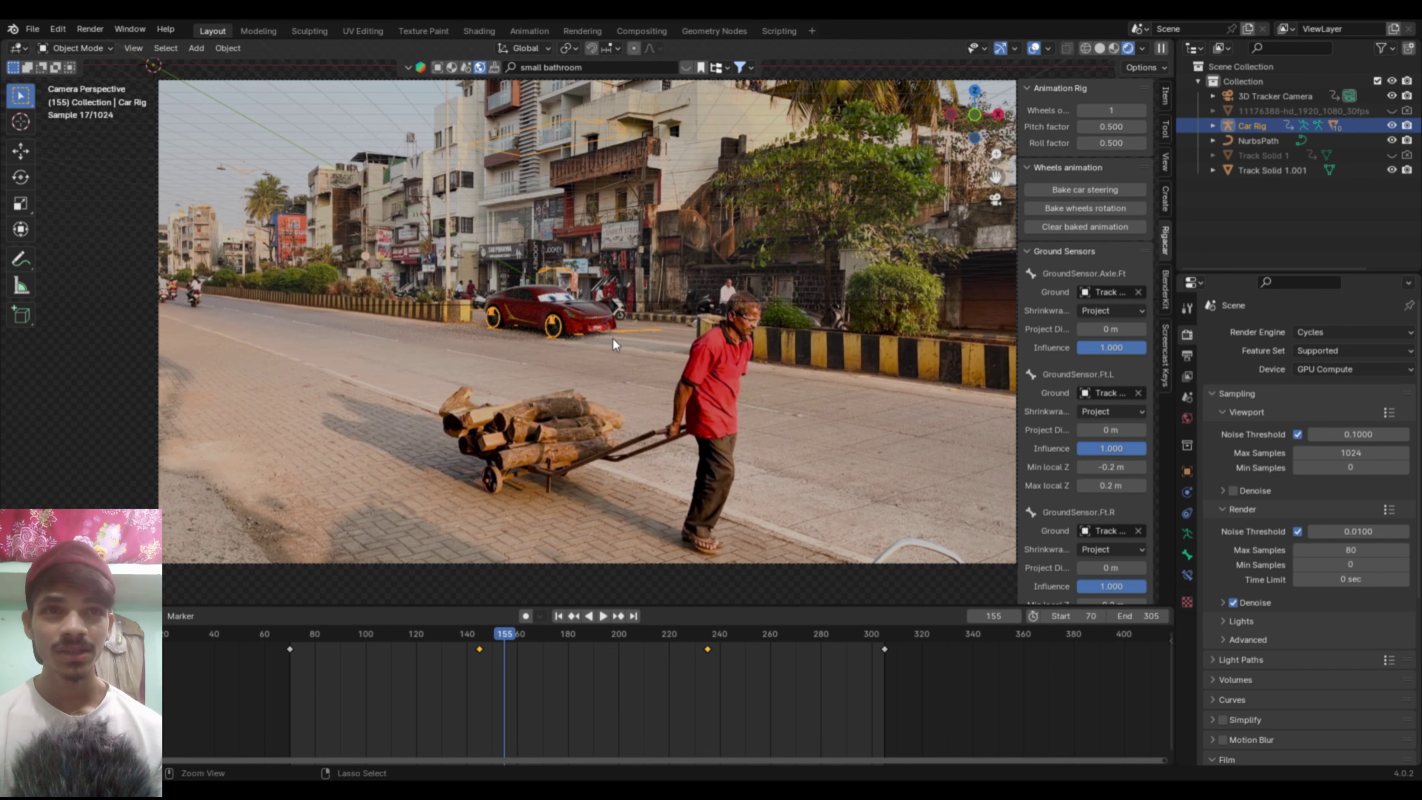
{"action": "key", "text": "ctrl+Tab"}
{"action": "key", "text": "space"}
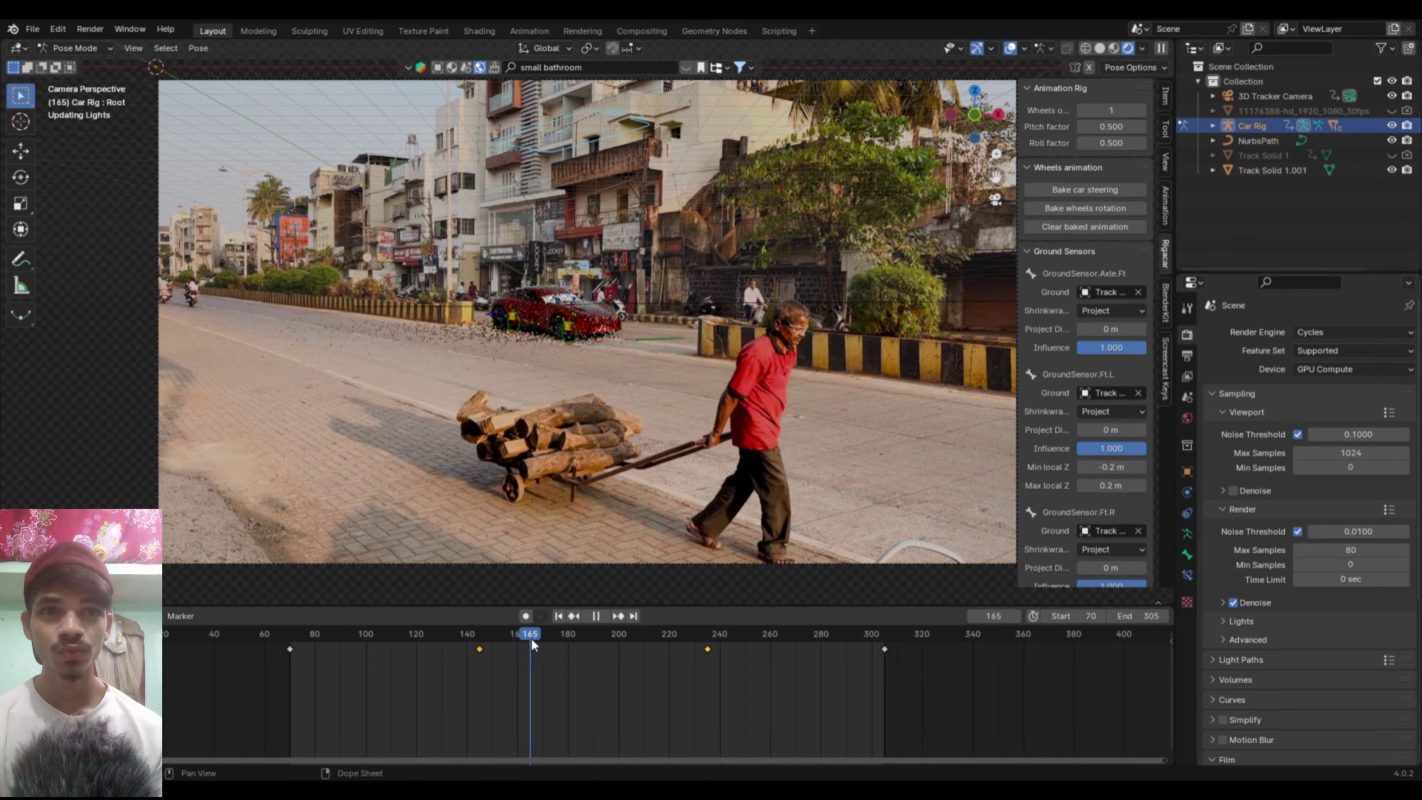
{"action": "left_click_drag", "start_coordinate": [533, 638], "coordinate": [511, 645]}
{"action": "key", "text": "space"}
{"action": "left_click", "coordinate": [634, 336]}
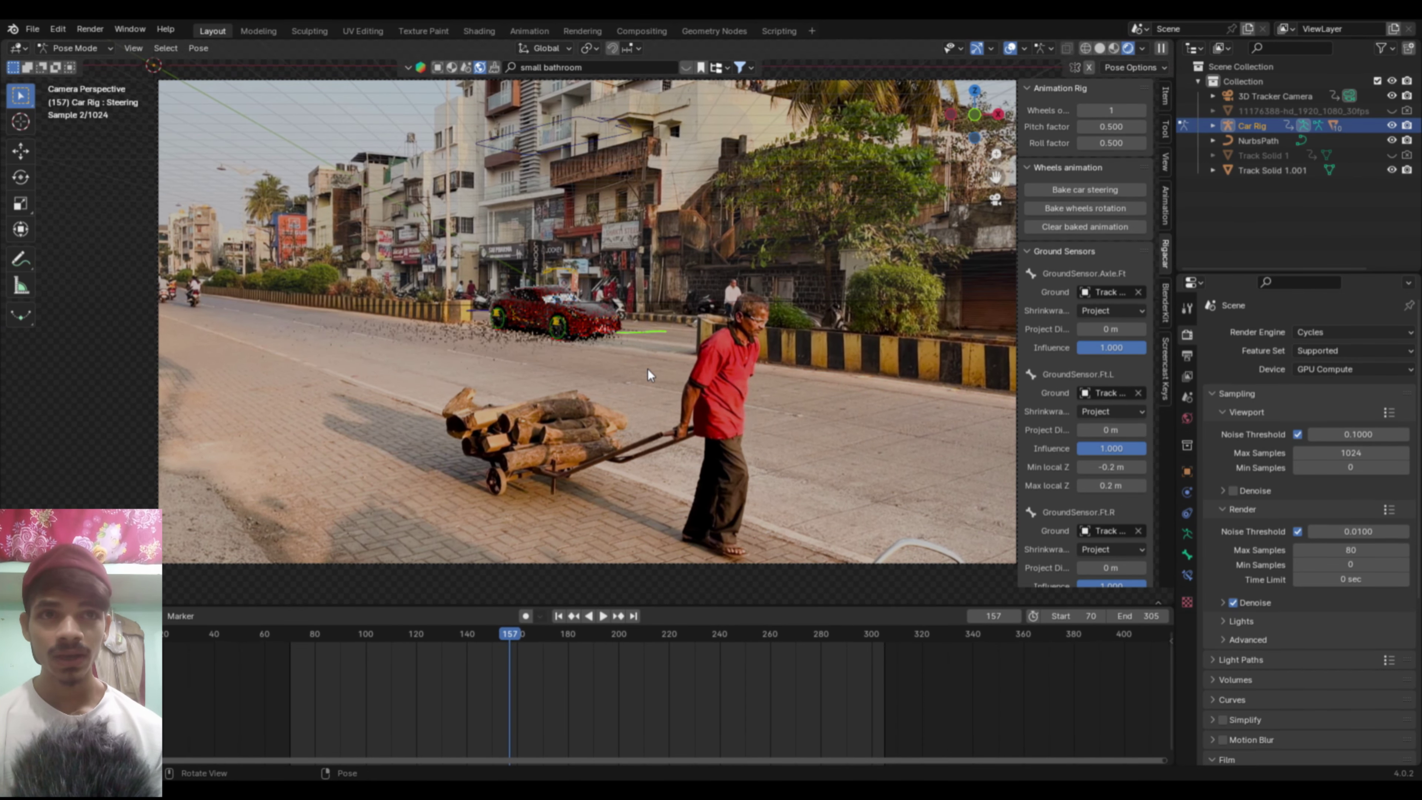
{"action": "key", "text": "g"}
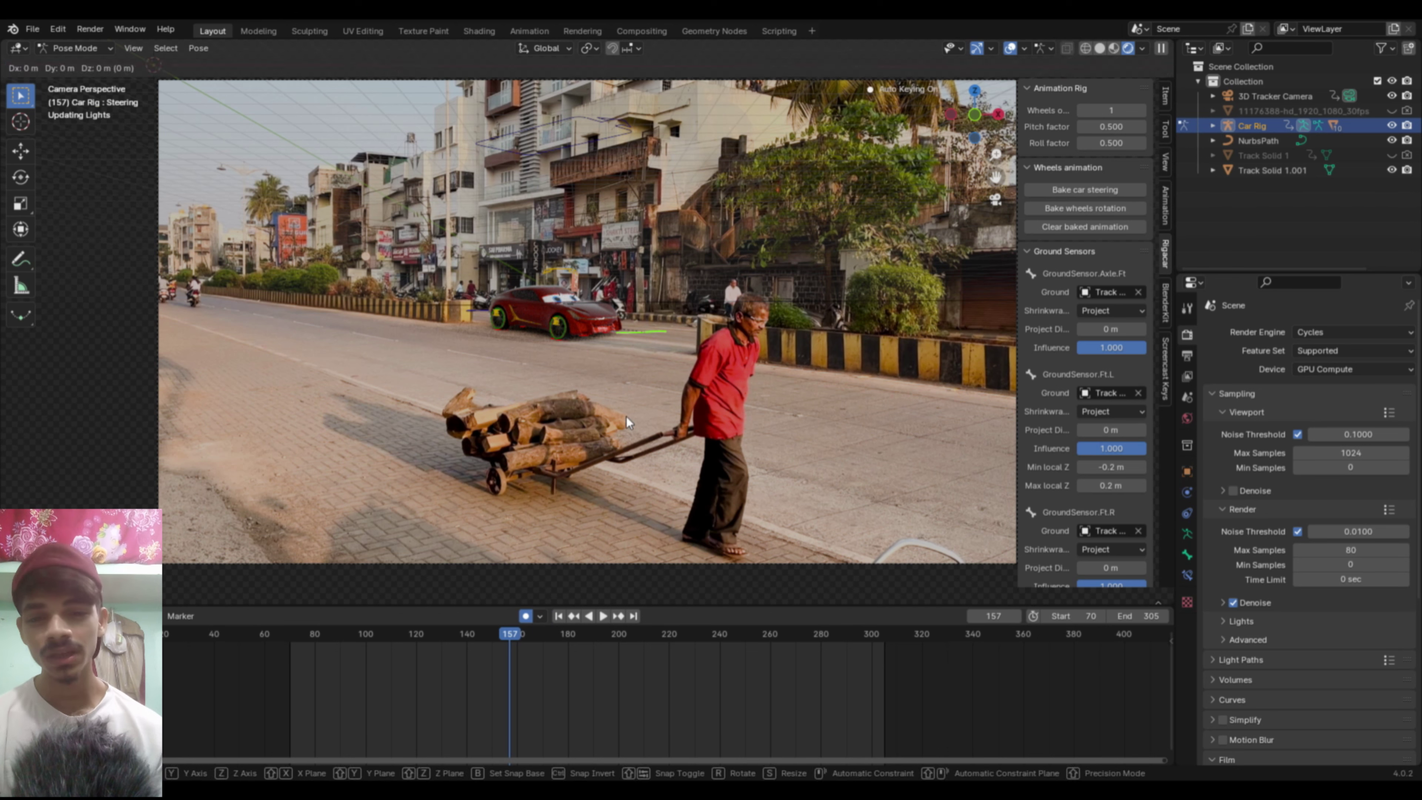
Step: Move the Steering bone along local X at frame 179, creating a key
{"action": "left_click", "coordinate": [539, 634]}
{"action": "key", "text": "space"}
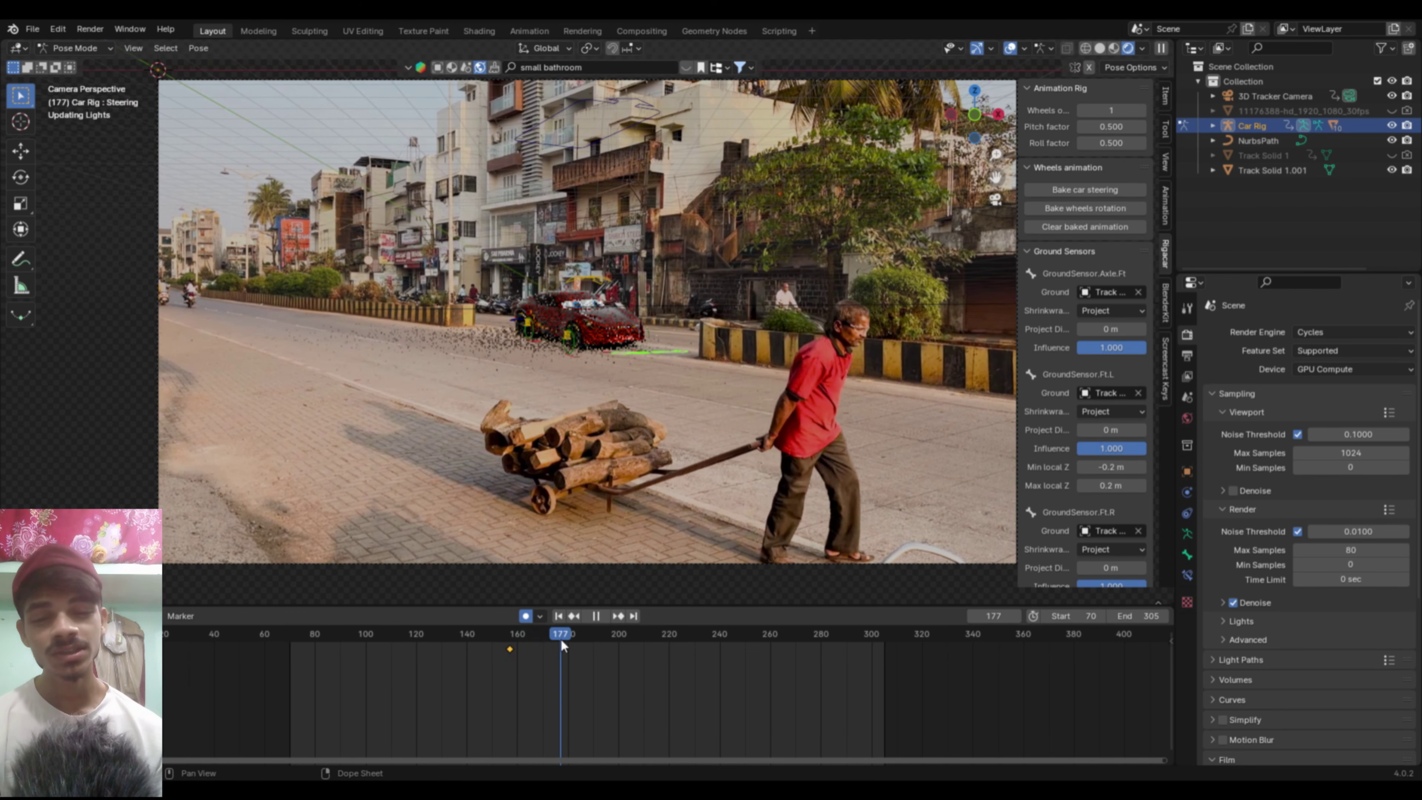
{"action": "left_click_drag", "start_coordinate": [539, 633], "coordinate": [566, 638]}
{"action": "key", "text": "g"}
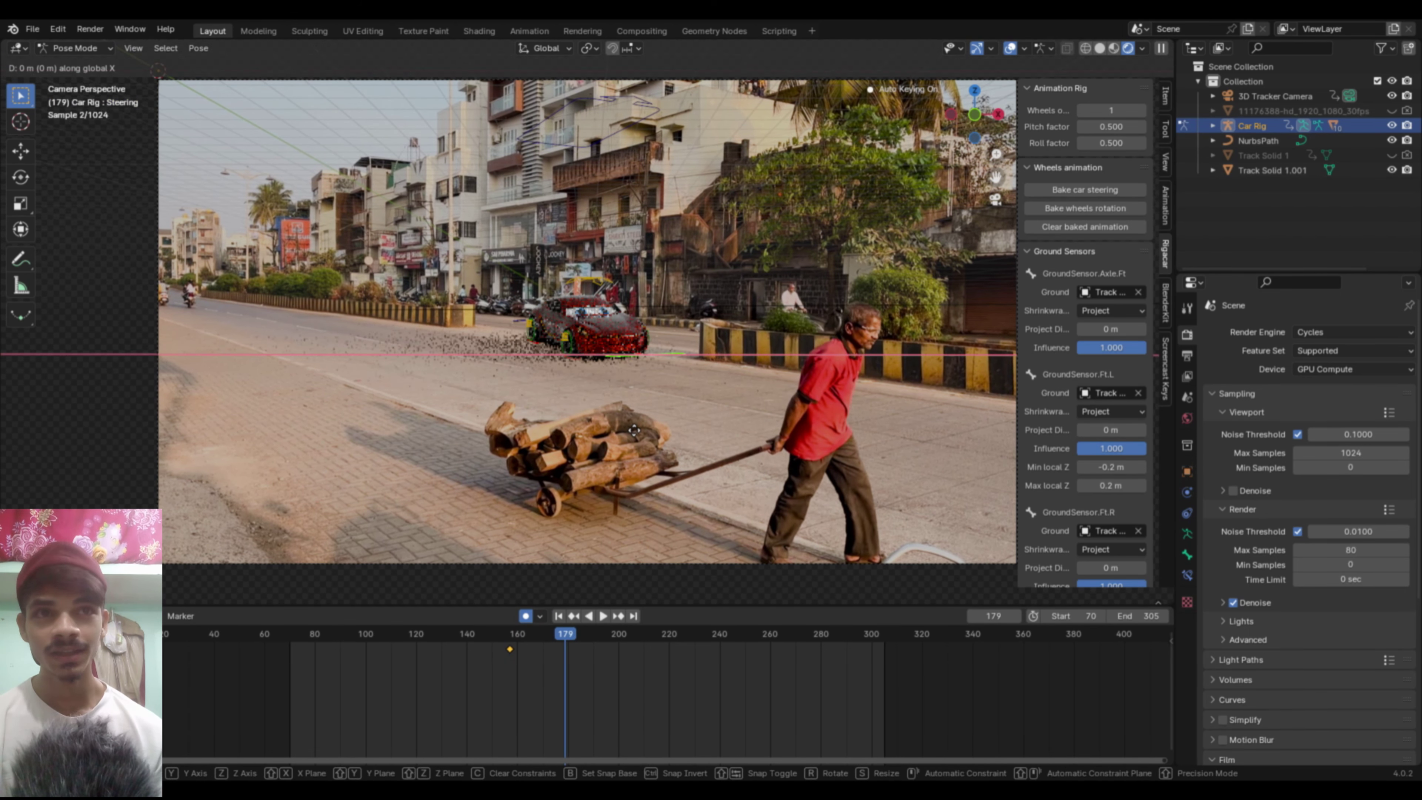
{"action": "key", "text": "x"}
{"action": "key", "text": "x"}
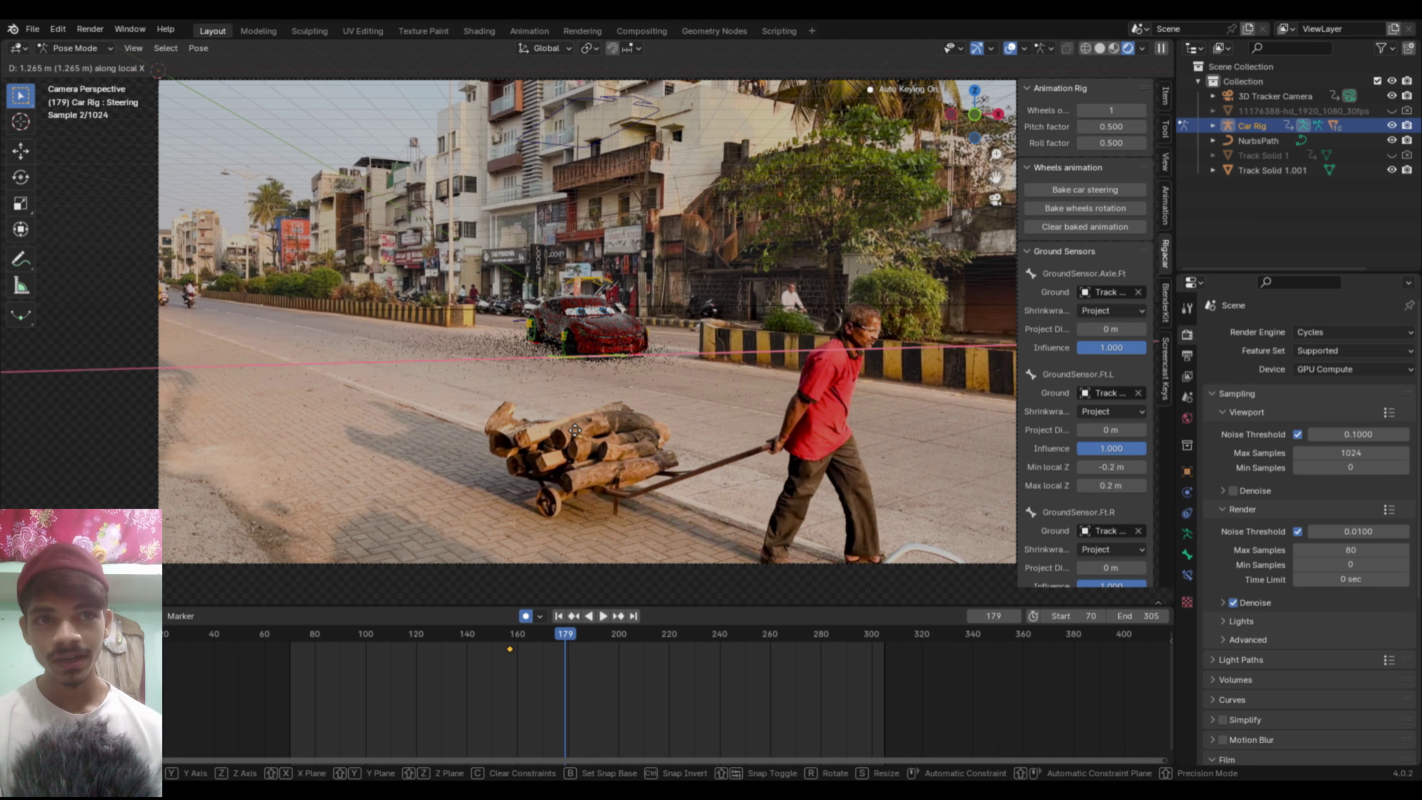
{"action": "left_click", "coordinate": [575, 430]}
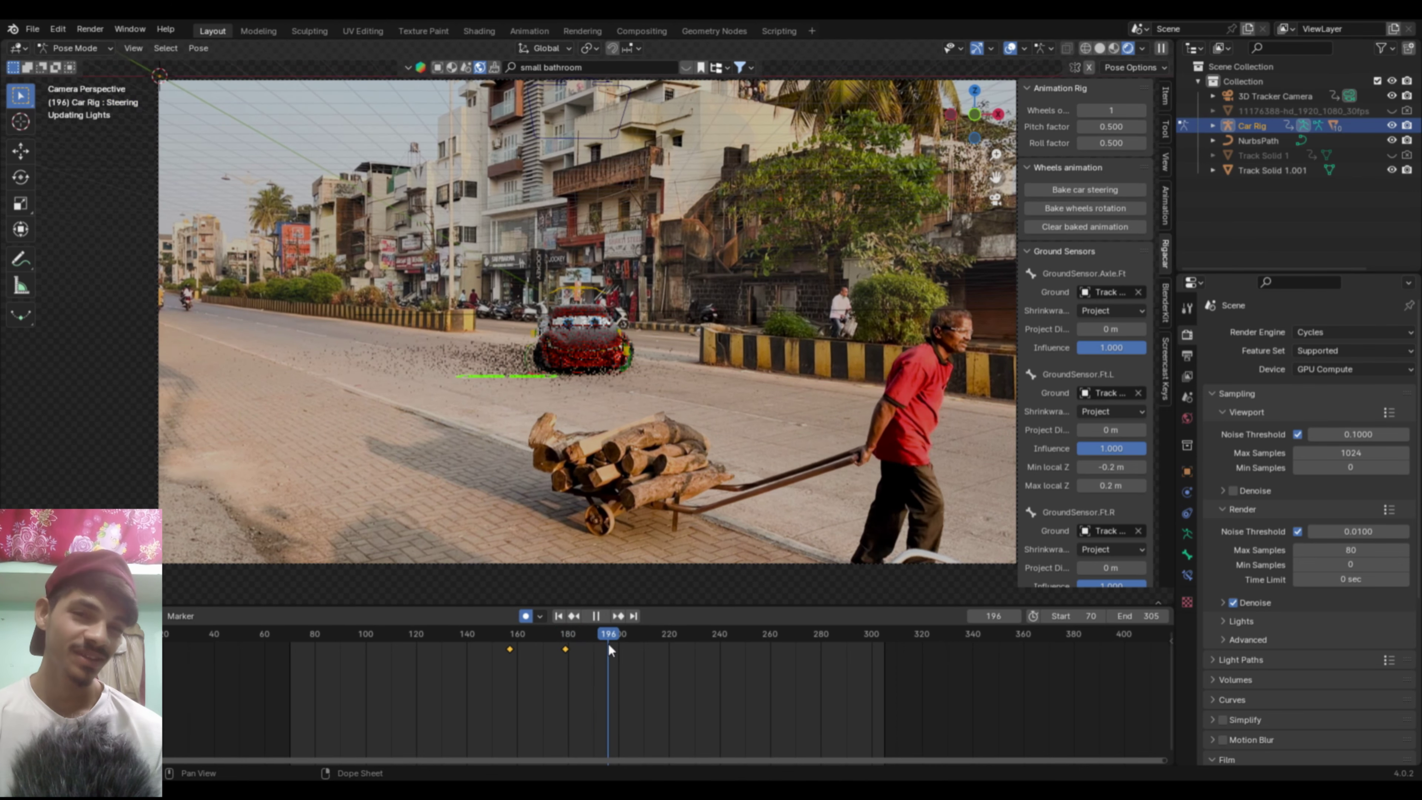
Step: Key another local-X Steering move at frame 227 and replay the drive
{"action": "left_click_drag", "start_coordinate": [608, 642], "coordinate": [687, 660]}
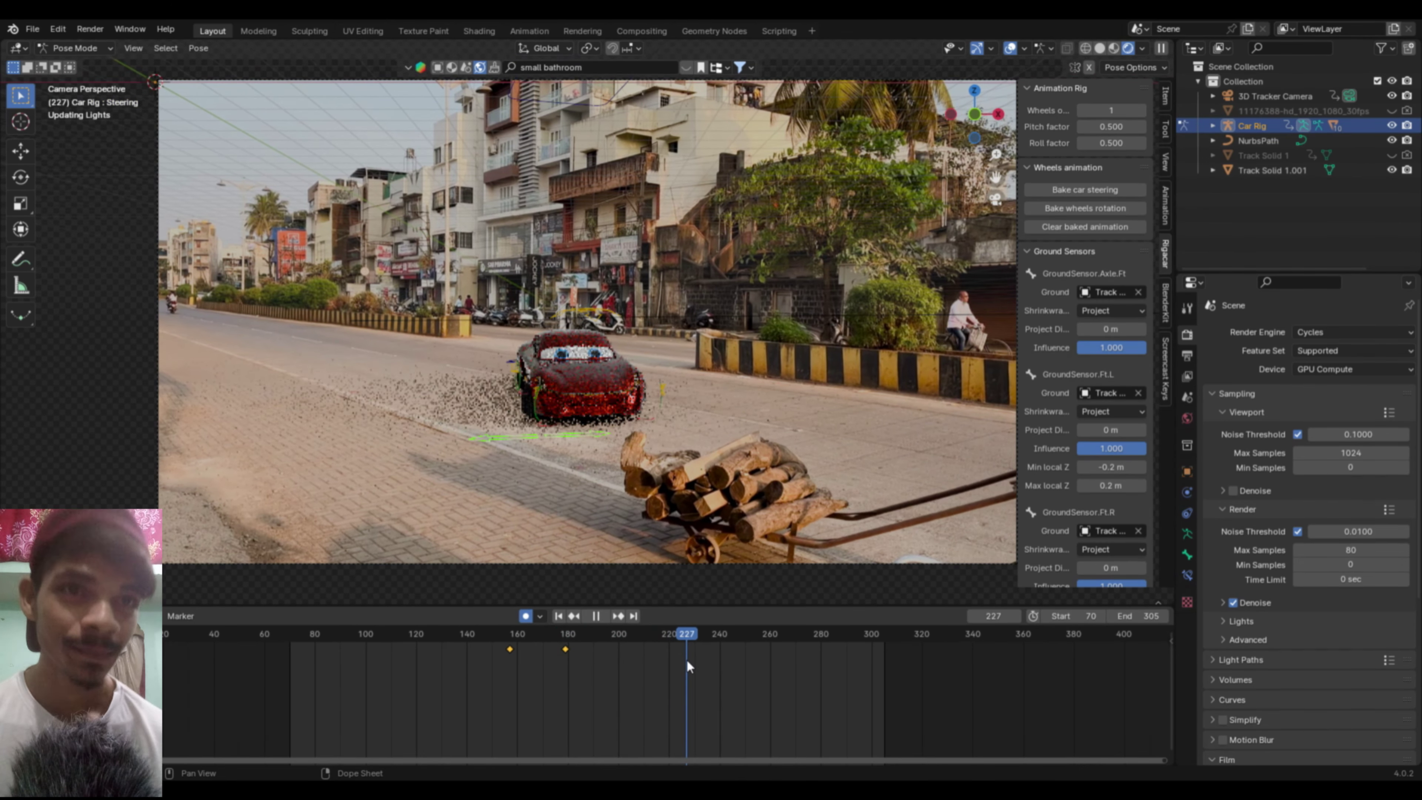
{"action": "key", "text": "space"}
{"action": "key", "text": "g"}
{"action": "key", "text": "x"}
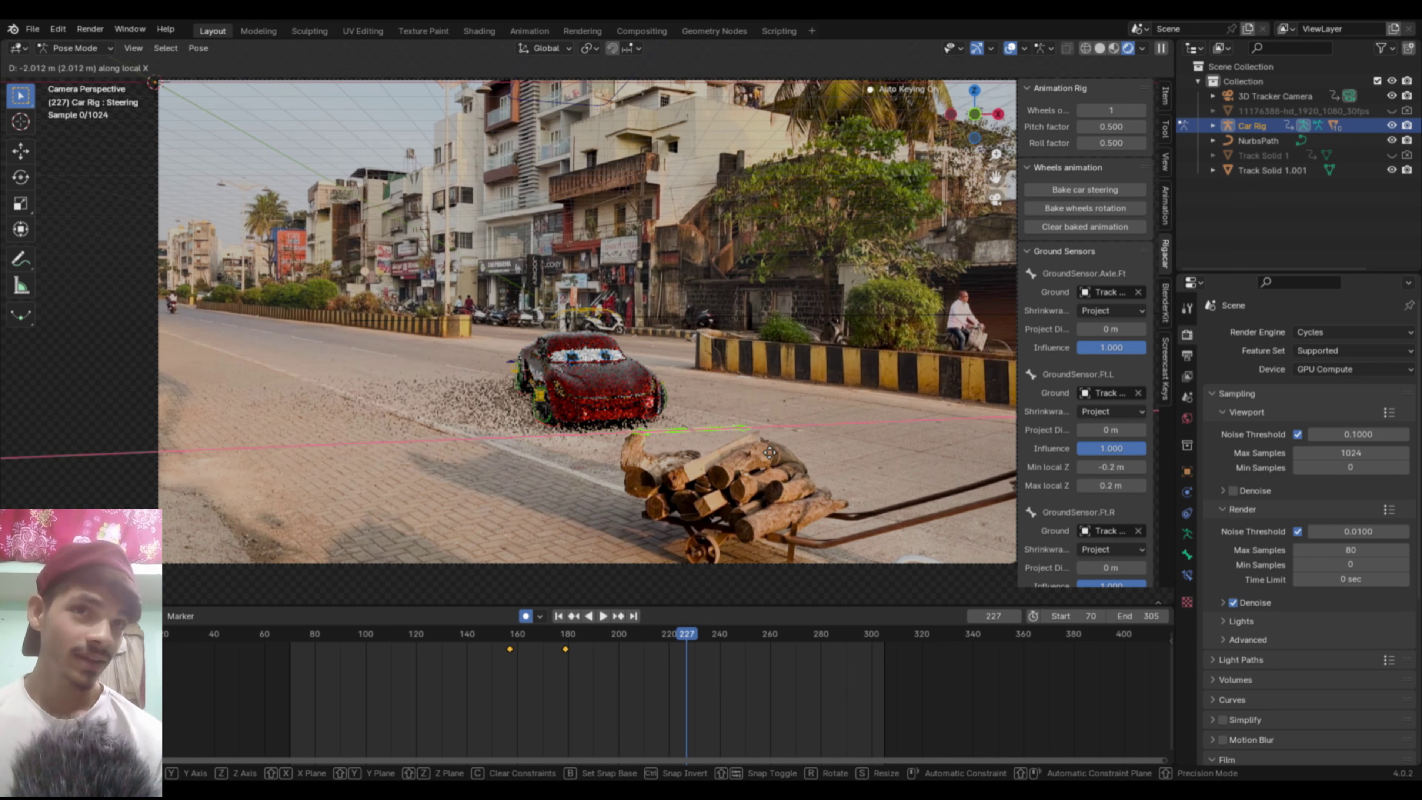
{"action": "left_click", "coordinate": [790, 446]}
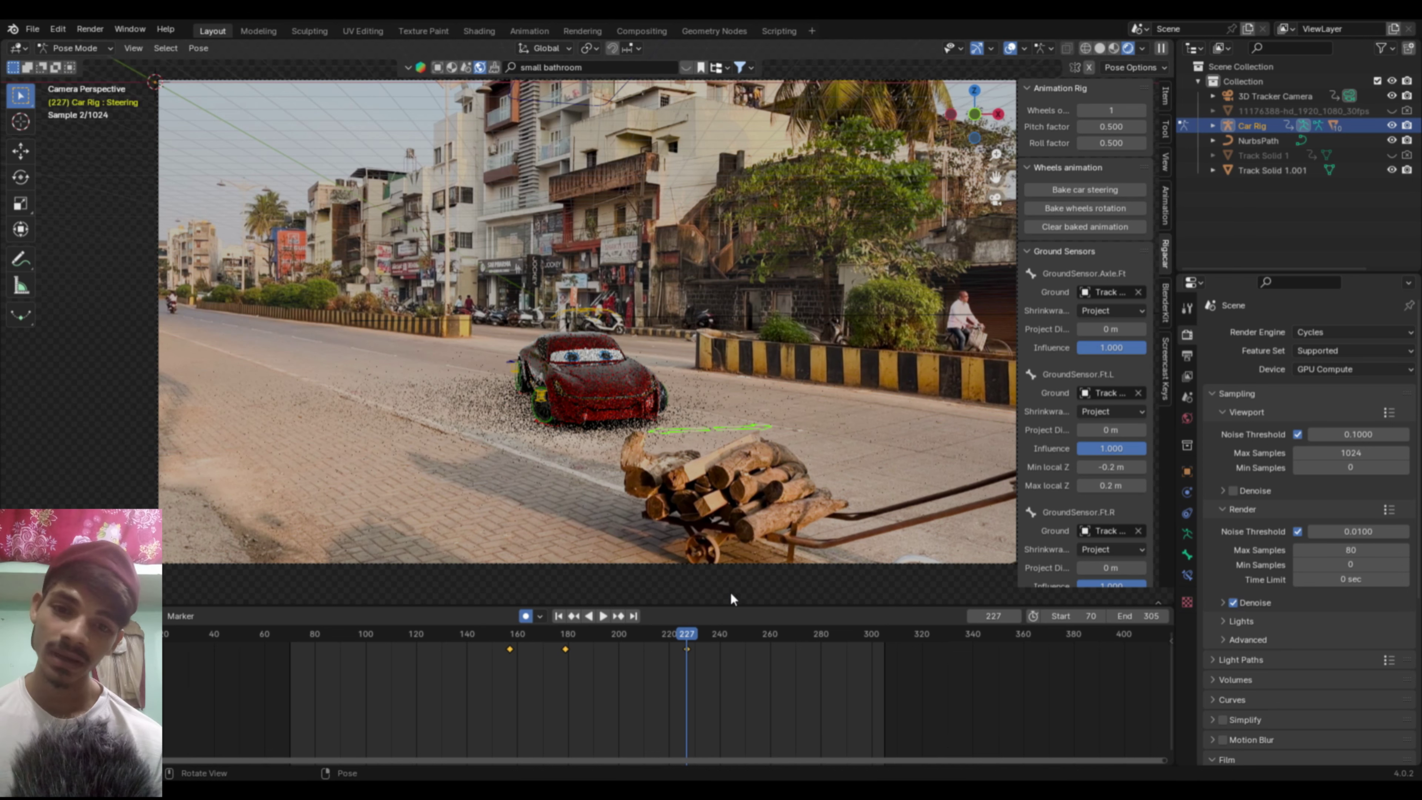
{"action": "left_click", "coordinate": [679, 636]}
{"action": "key", "text": "space"}
{"action": "mouse_move", "coordinate": [680, 636]}
{"action": "left_mouse_down"}
{"action": "mouse_move", "coordinate": [510, 688]}
{"action": "mouse_move", "coordinate": [506, 644]}
{"action": "left_mouse_up"}
Step: Move the first steering keyframe from about frame 158 to frame 142, then scrub to review
{"action": "key", "text": "space"}
{"action": "key", "text": "g"}
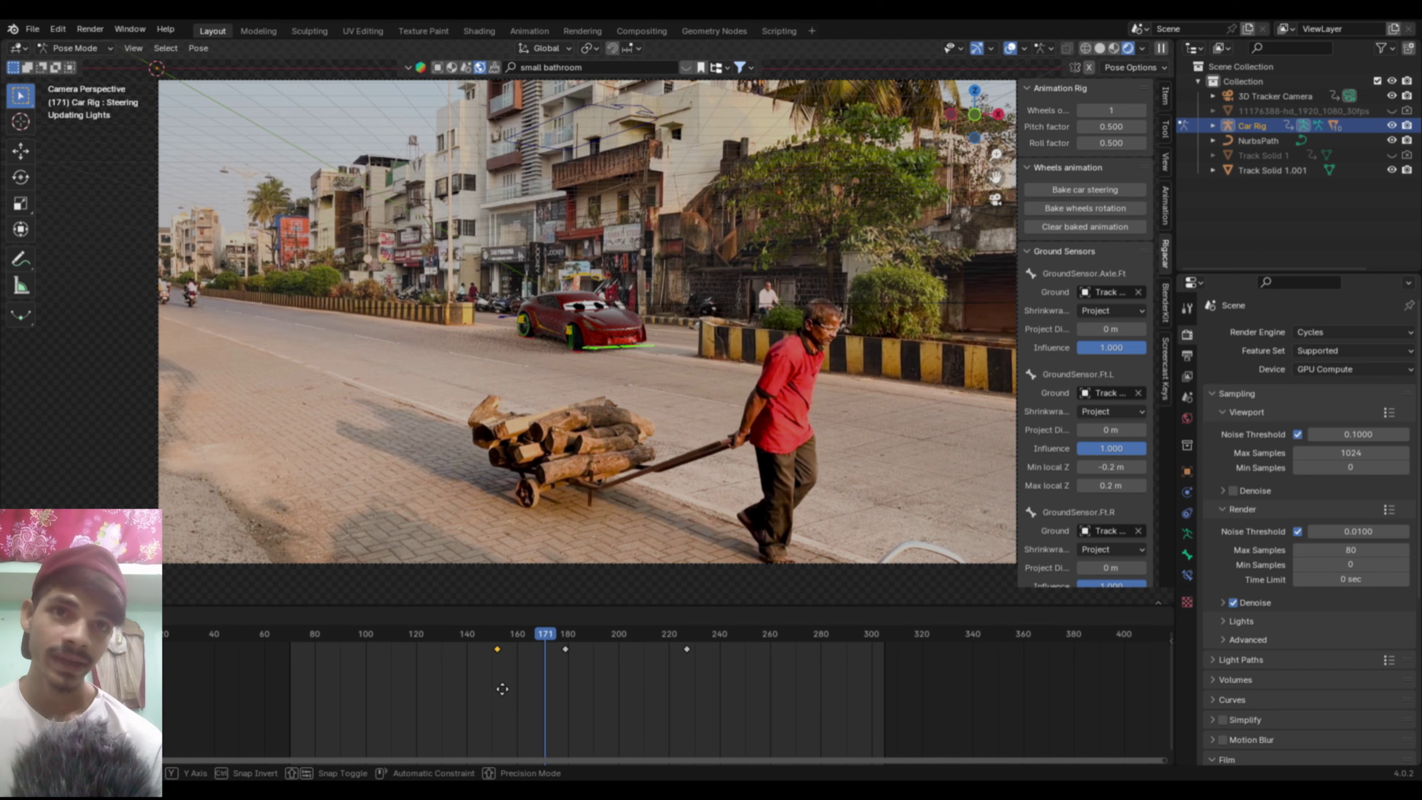
{"action": "left_click", "coordinate": [476, 687]}
{"action": "key", "text": "shift+ctrl+space"}
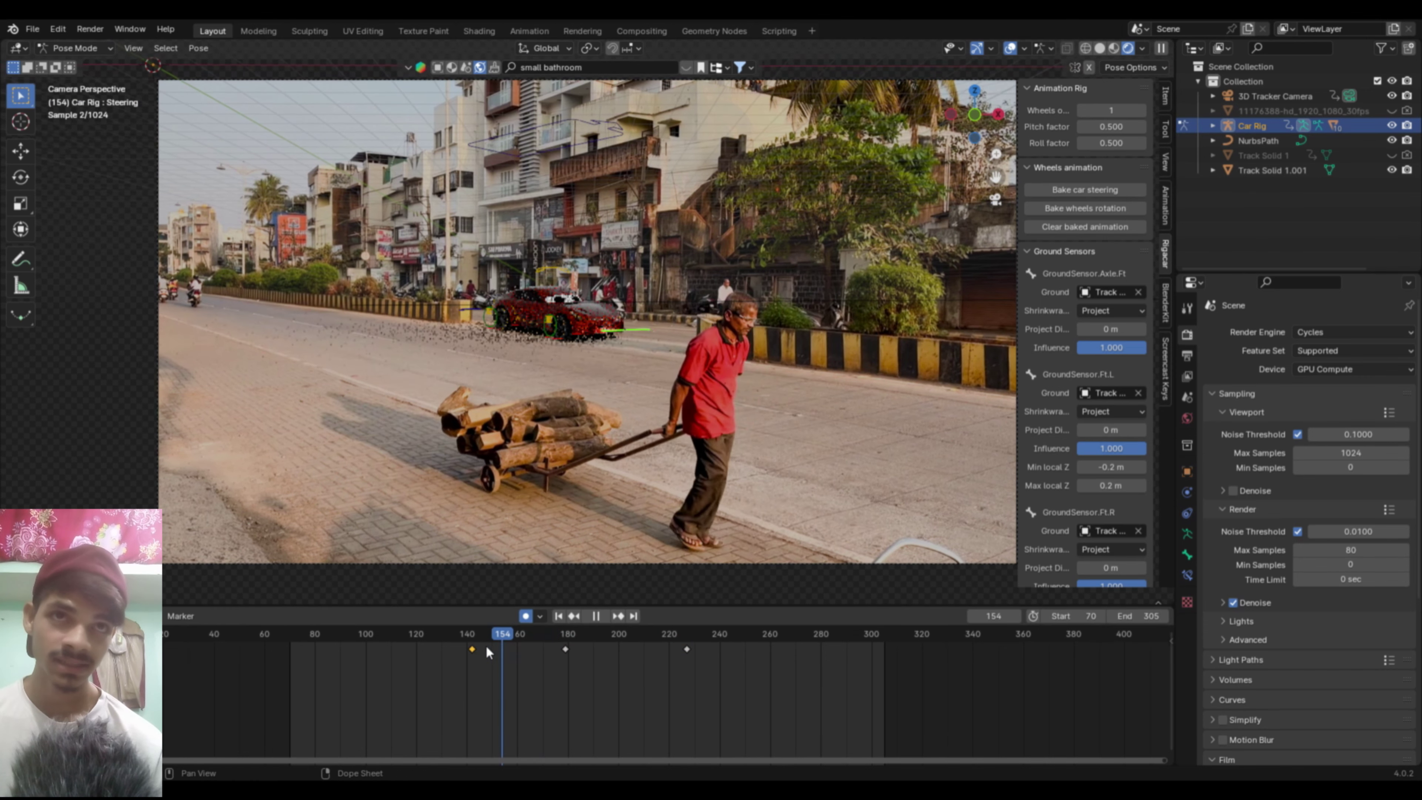
{"action": "left_click_drag", "start_coordinate": [463, 651], "coordinate": [757, 691]}
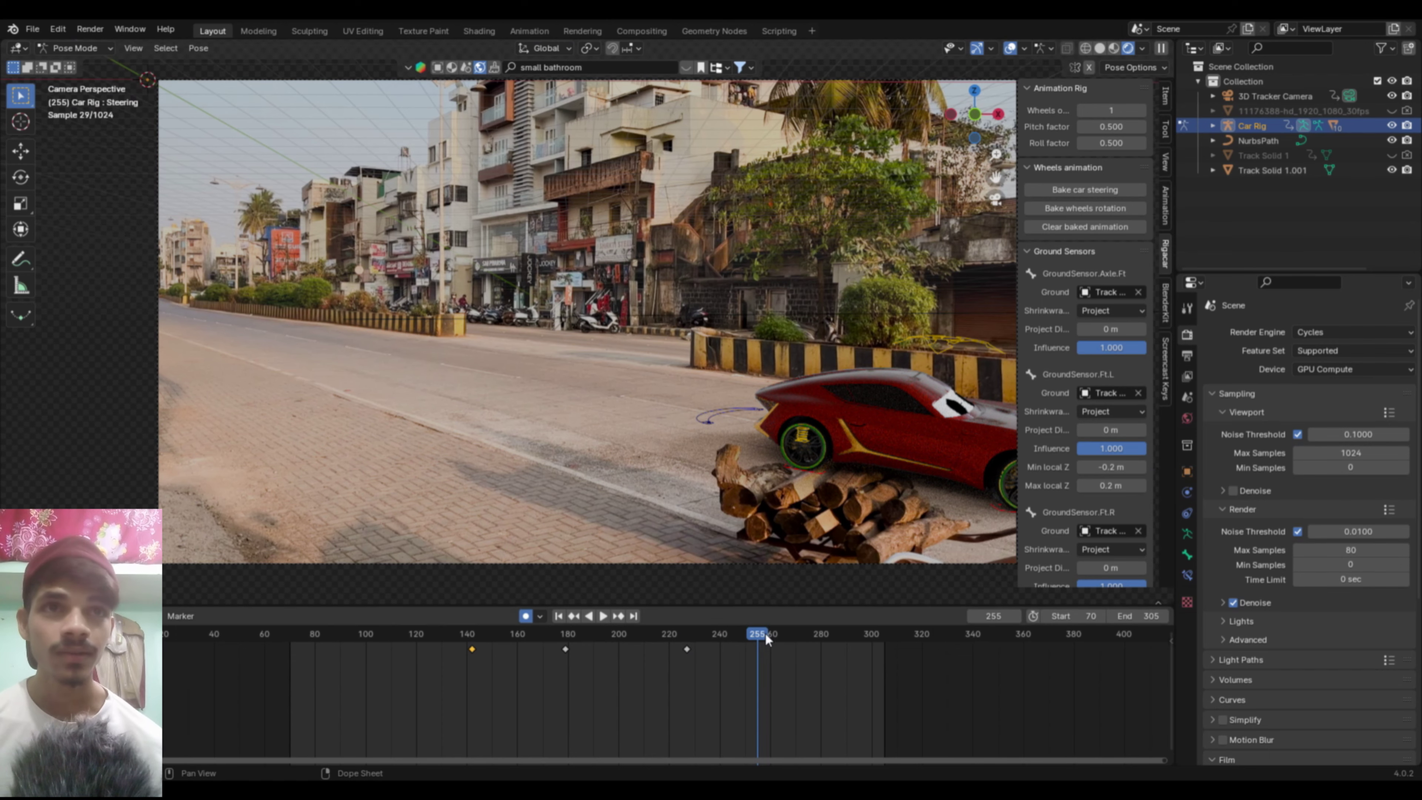
{"action": "left_click_drag", "start_coordinate": [767, 640], "coordinate": [485, 674]}
Step: Shift the steering key near frame 220 earlier, to about frame 200, and review
{"action": "left_click_drag", "start_coordinate": [592, 650], "coordinate": [566, 676]}
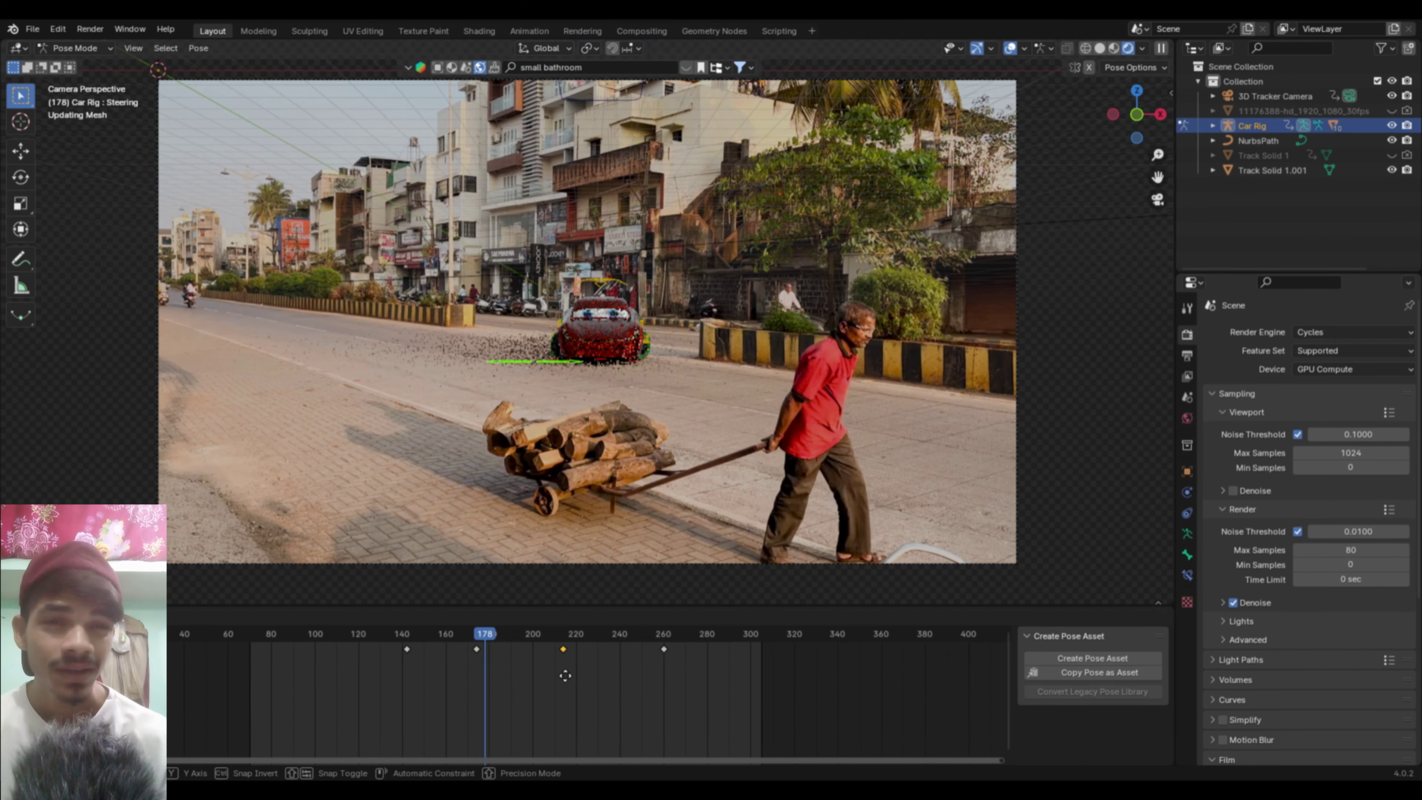
{"action": "left_click", "coordinate": [546, 675]}
{"action": "key", "text": "space"}
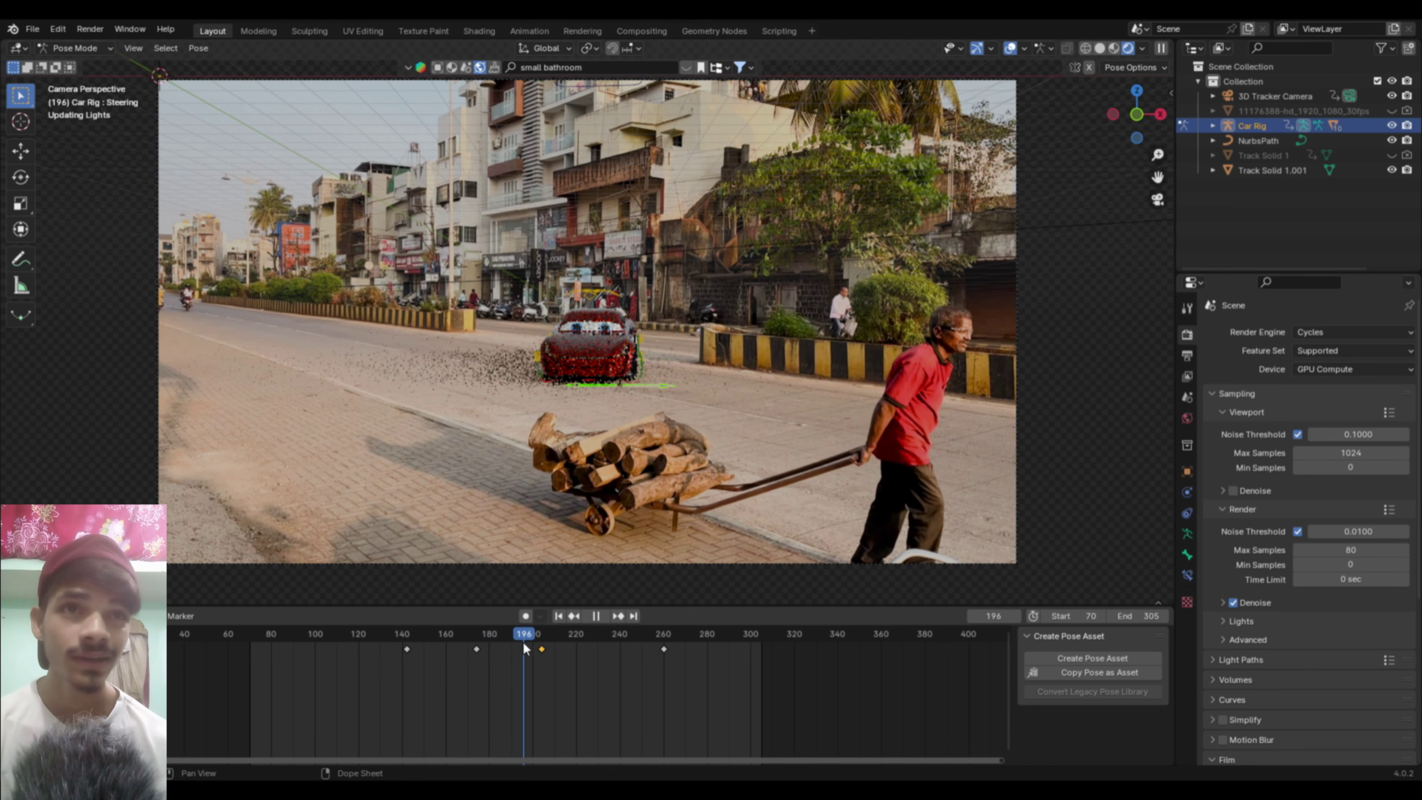
{"action": "left_click_drag", "start_coordinate": [552, 647], "coordinate": [616, 659]}
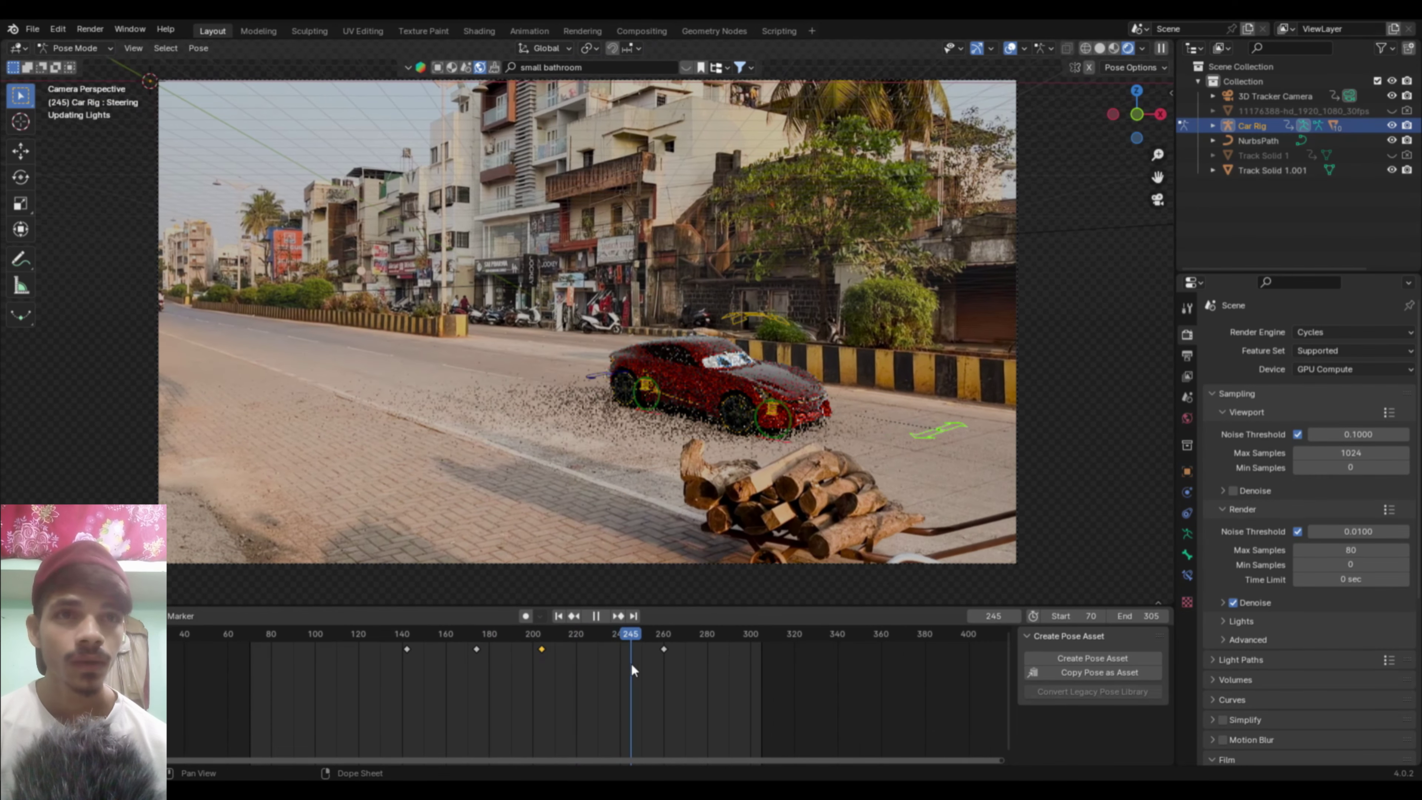
{"action": "left_click_drag", "start_coordinate": [617, 660], "coordinate": [569, 676]}
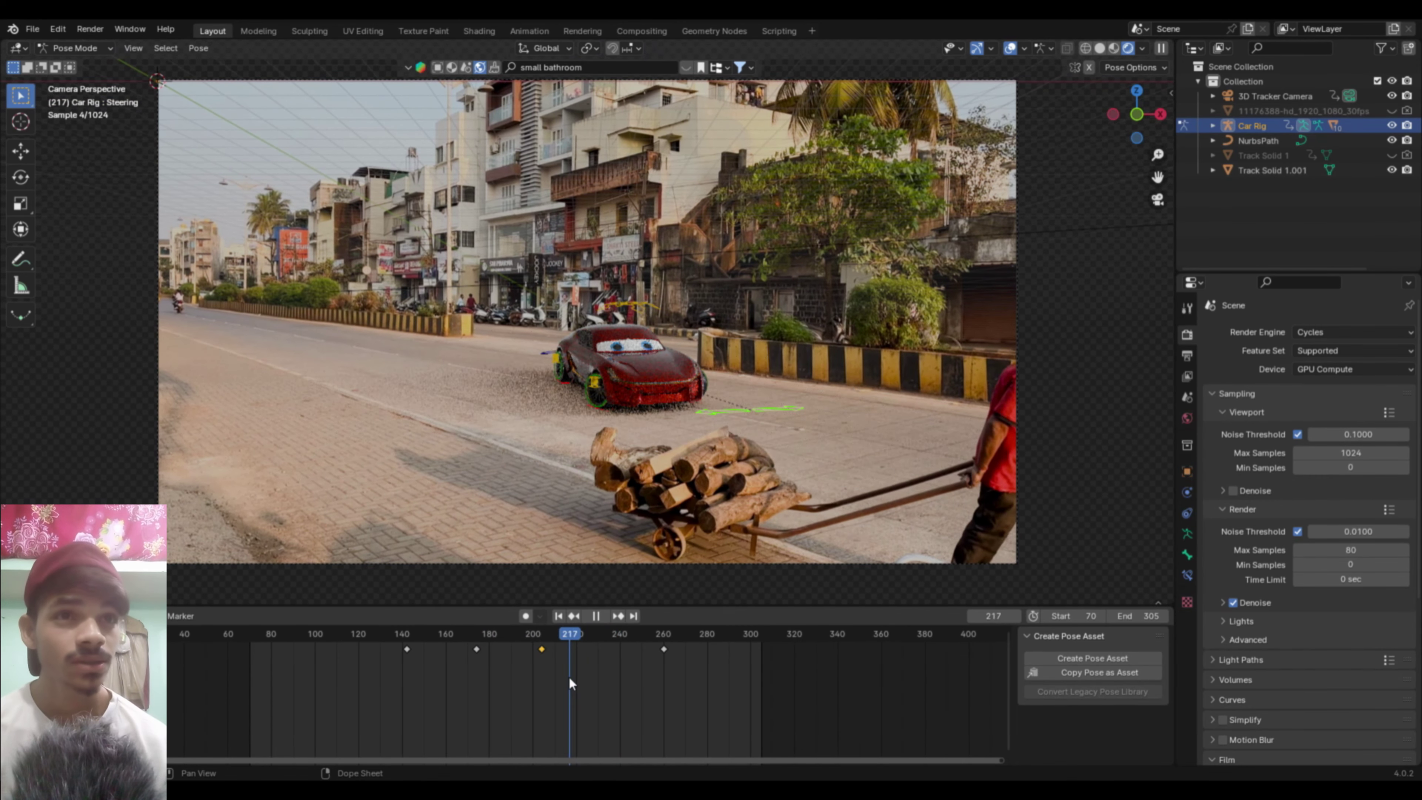
{"action": "key", "text": "space"}
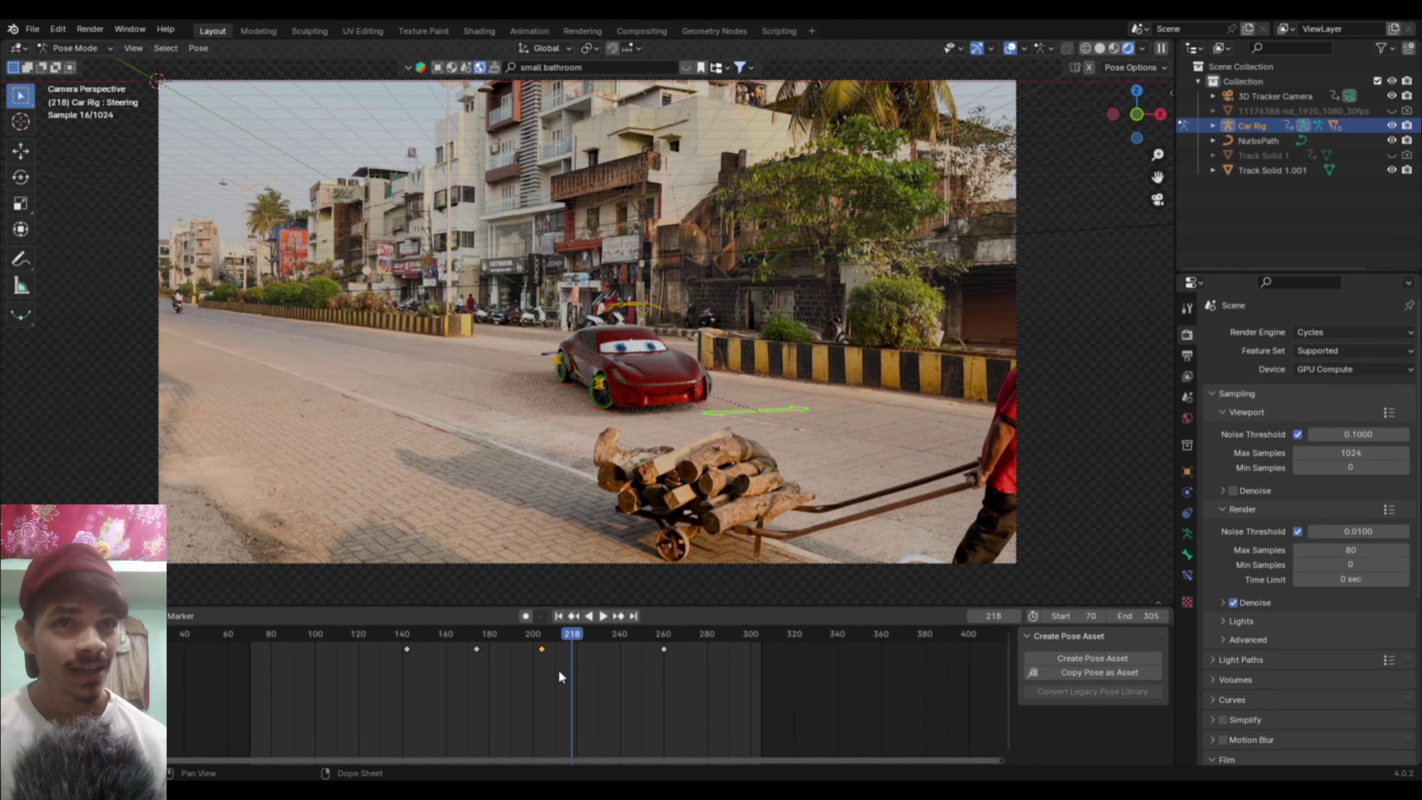
Step: Replay the car driving past the log cart and move to frame 100
{"action": "key", "text": "space"}
{"action": "left_click", "coordinate": [556, 636]}
{"action": "left_click_drag", "start_coordinate": [556, 640], "coordinate": [443, 636]}
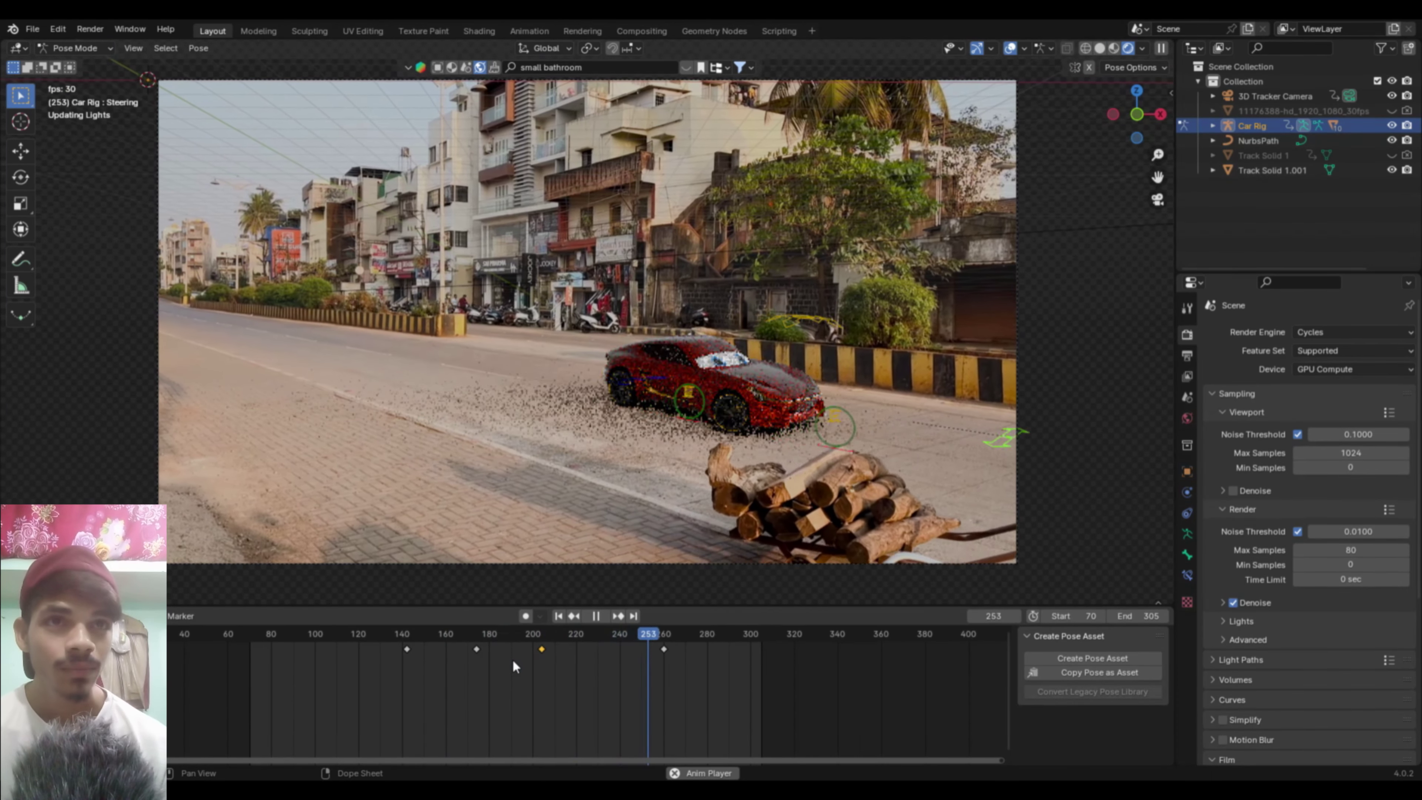
{"action": "key", "text": "space"}
{"action": "left_click_drag", "start_coordinate": [674, 641], "coordinate": [251, 680]}
{"action": "key", "text": "space"}
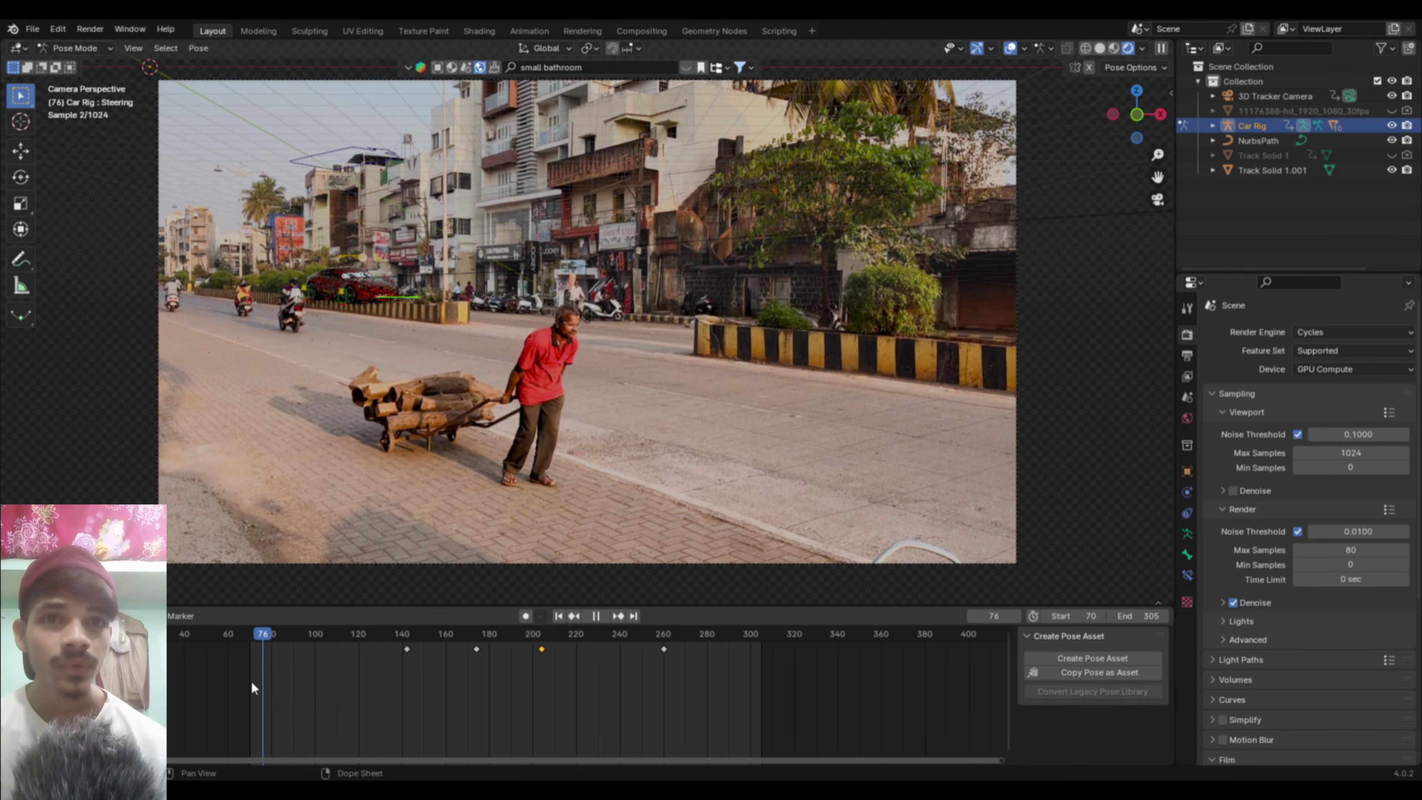
{"action": "key", "text": "space"}
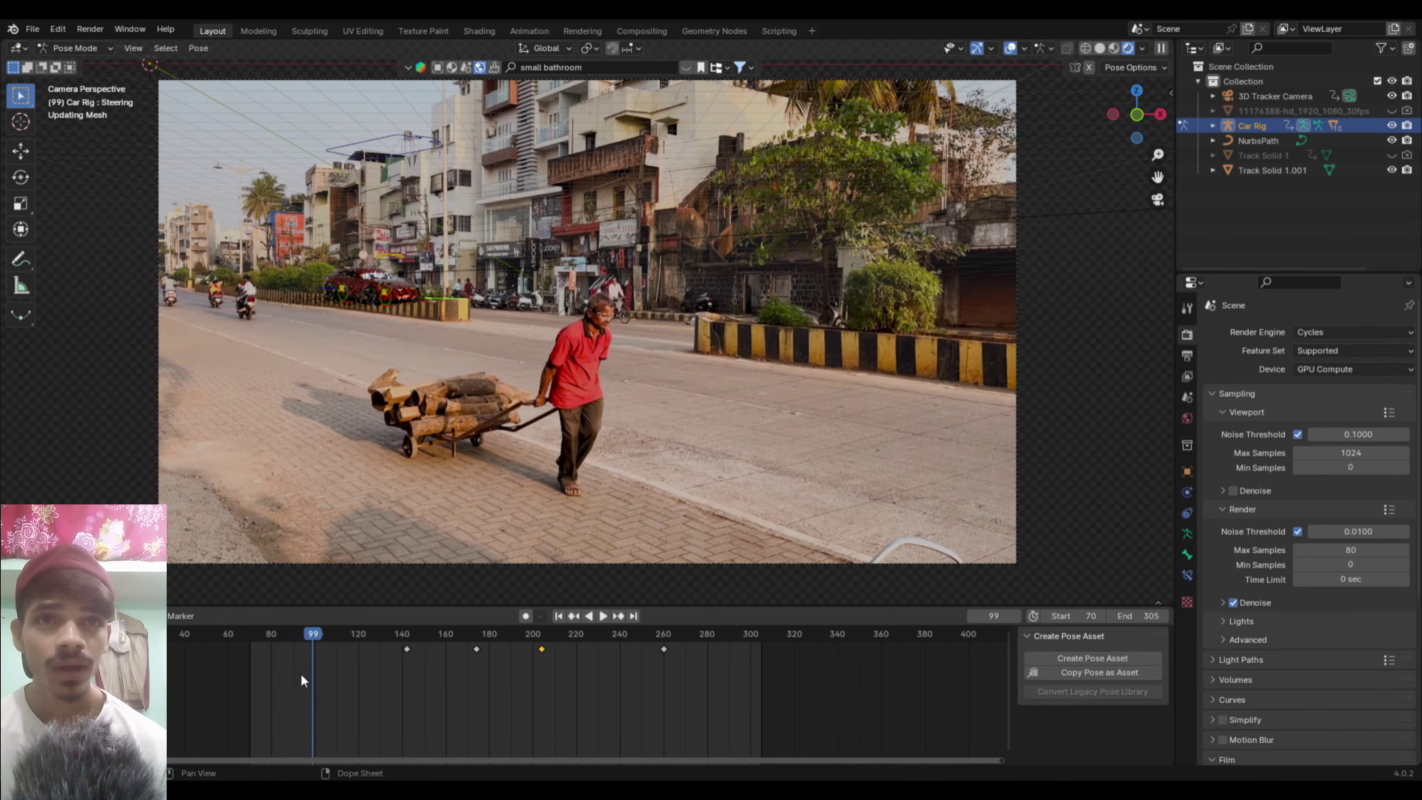
{"action": "left_click_drag", "start_coordinate": [312, 635], "coordinate": [315, 636]}
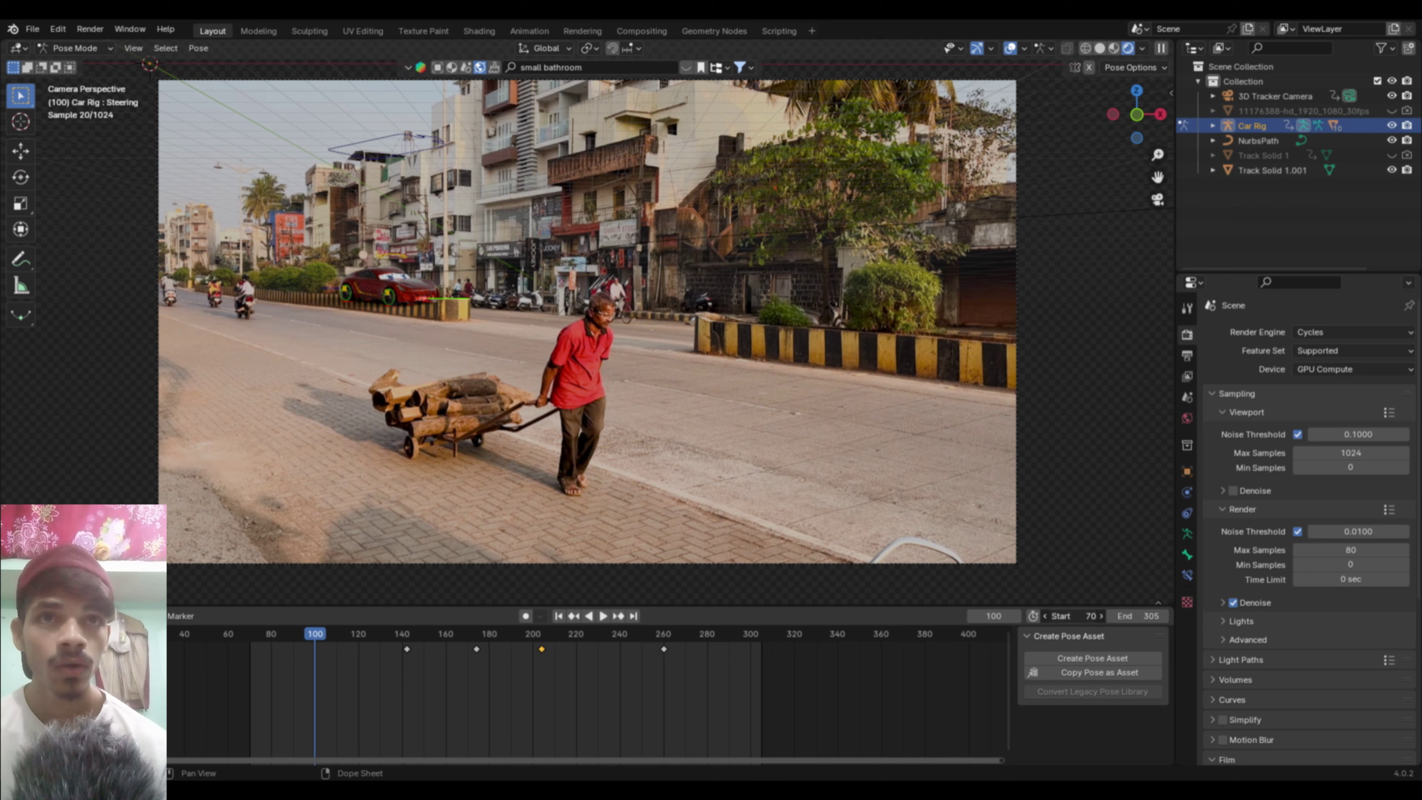
{"action": "type", "text": "100"}
Step: Set the animation start to frame 100 and play it back
{"action": "key", "text": "Return"}
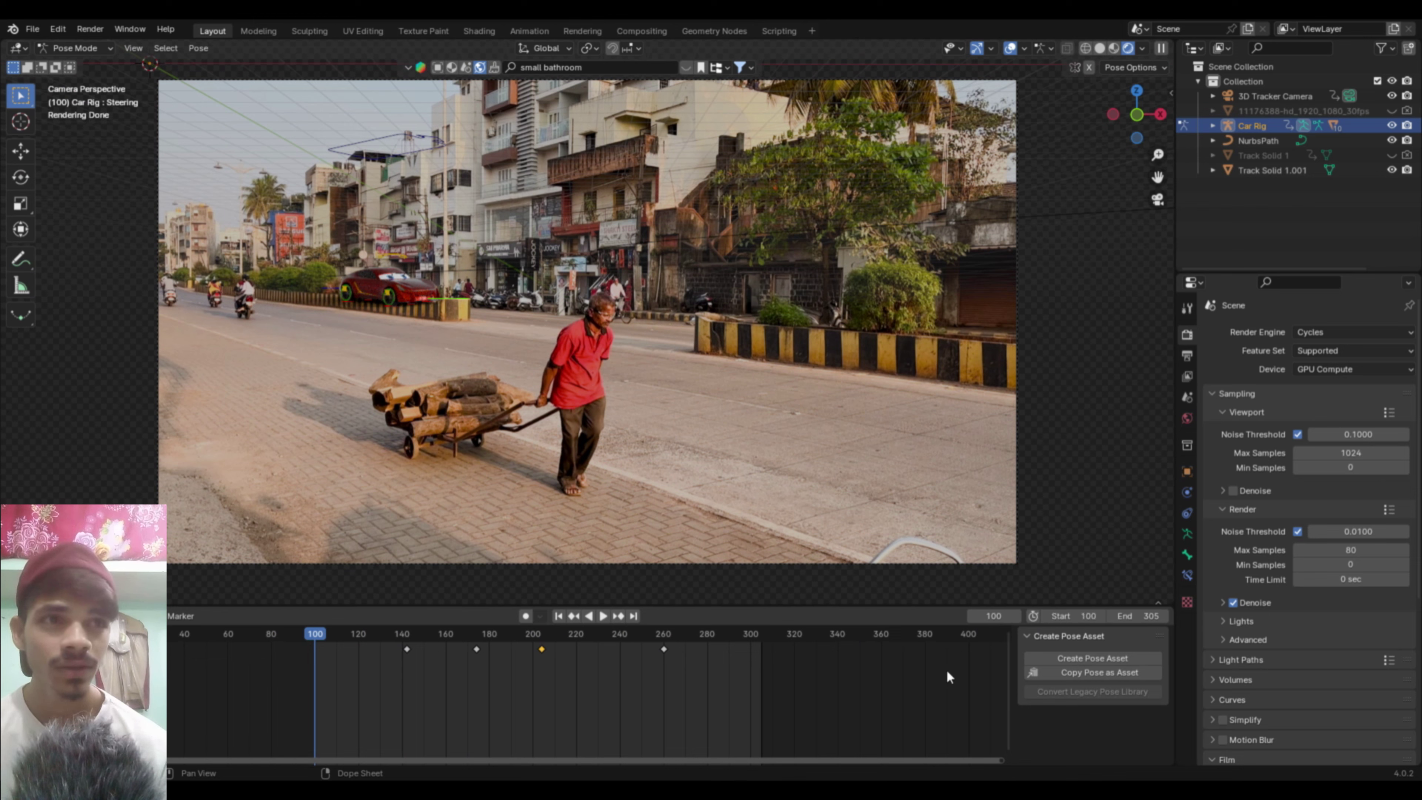
{"action": "key", "text": "space"}
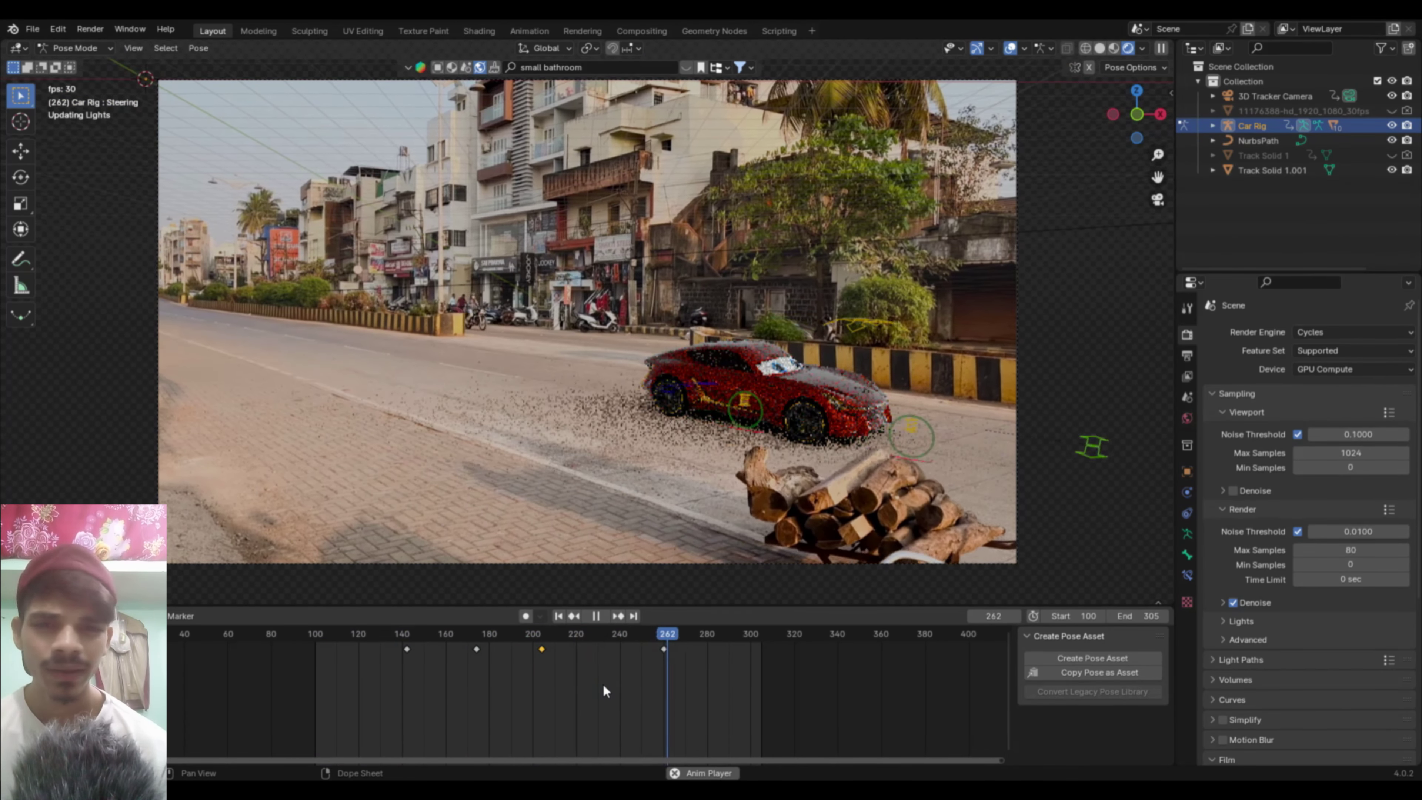
{"action": "key", "text": "space"}
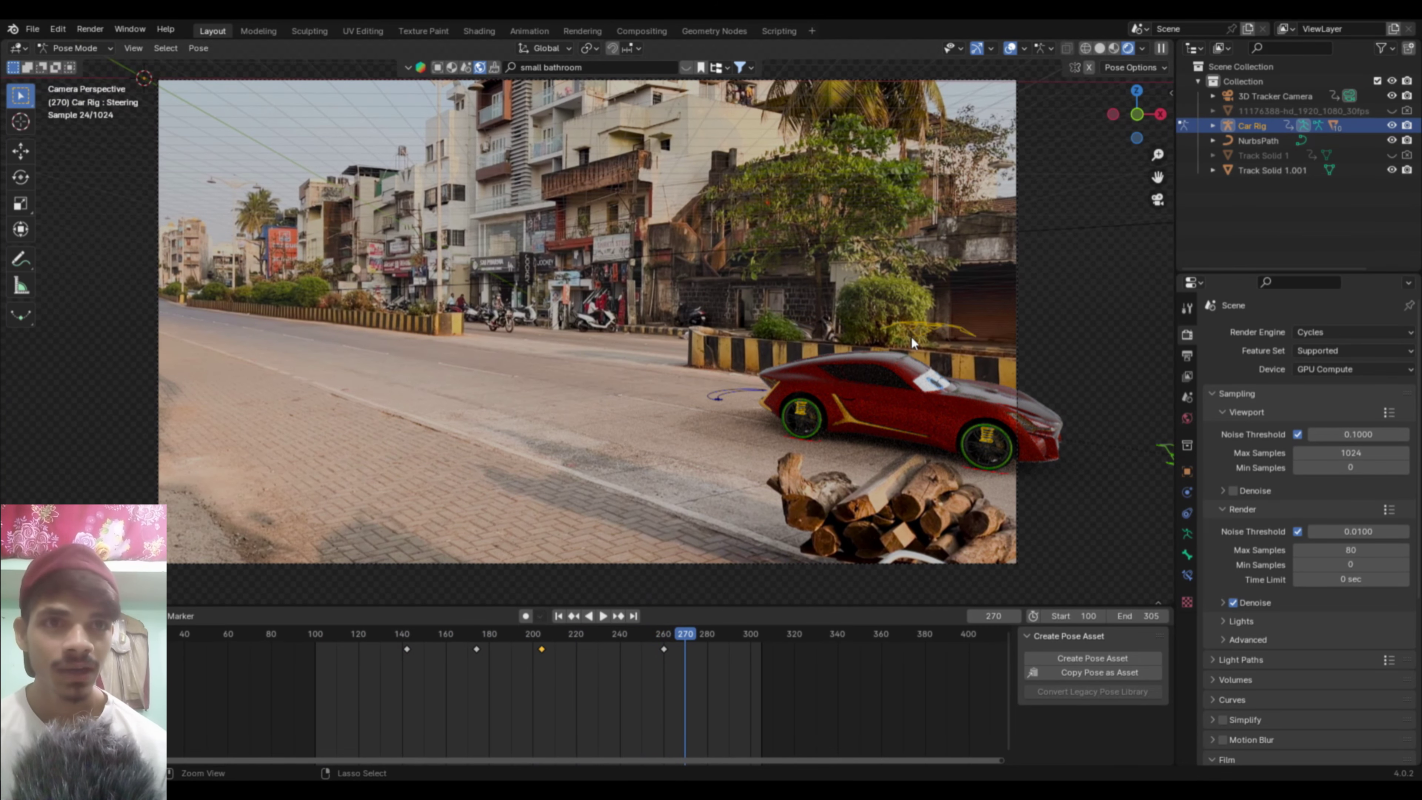
Step: Zoom out around the camera, review the car's motion, and save the .blend file
{"action": "middle_click_drag", "start_coordinate": [853, 352], "coordinate": [841, 367], "text": "ctrl"}
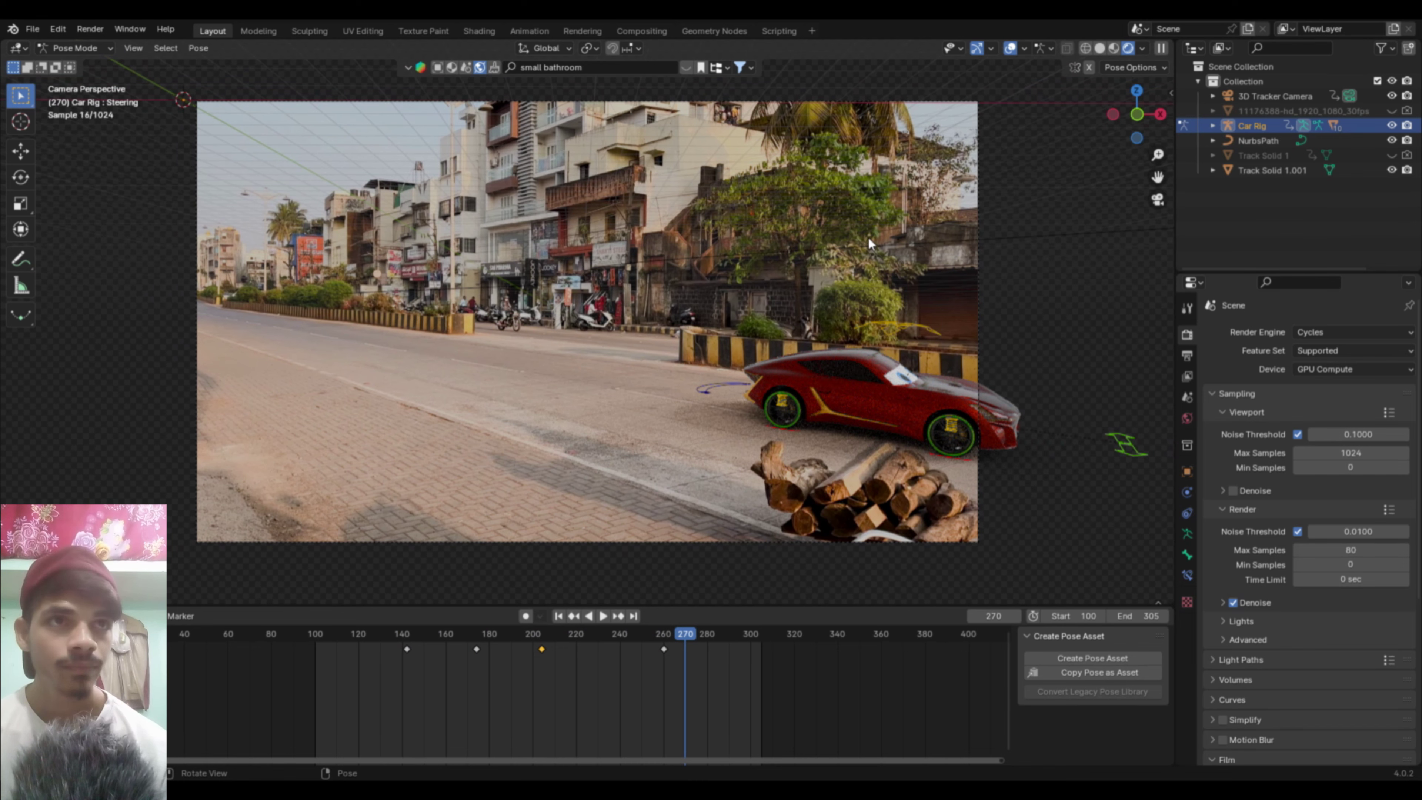
{"action": "middle_click_drag", "start_coordinate": [892, 156], "coordinate": [848, 246], "text": "ctrl"}
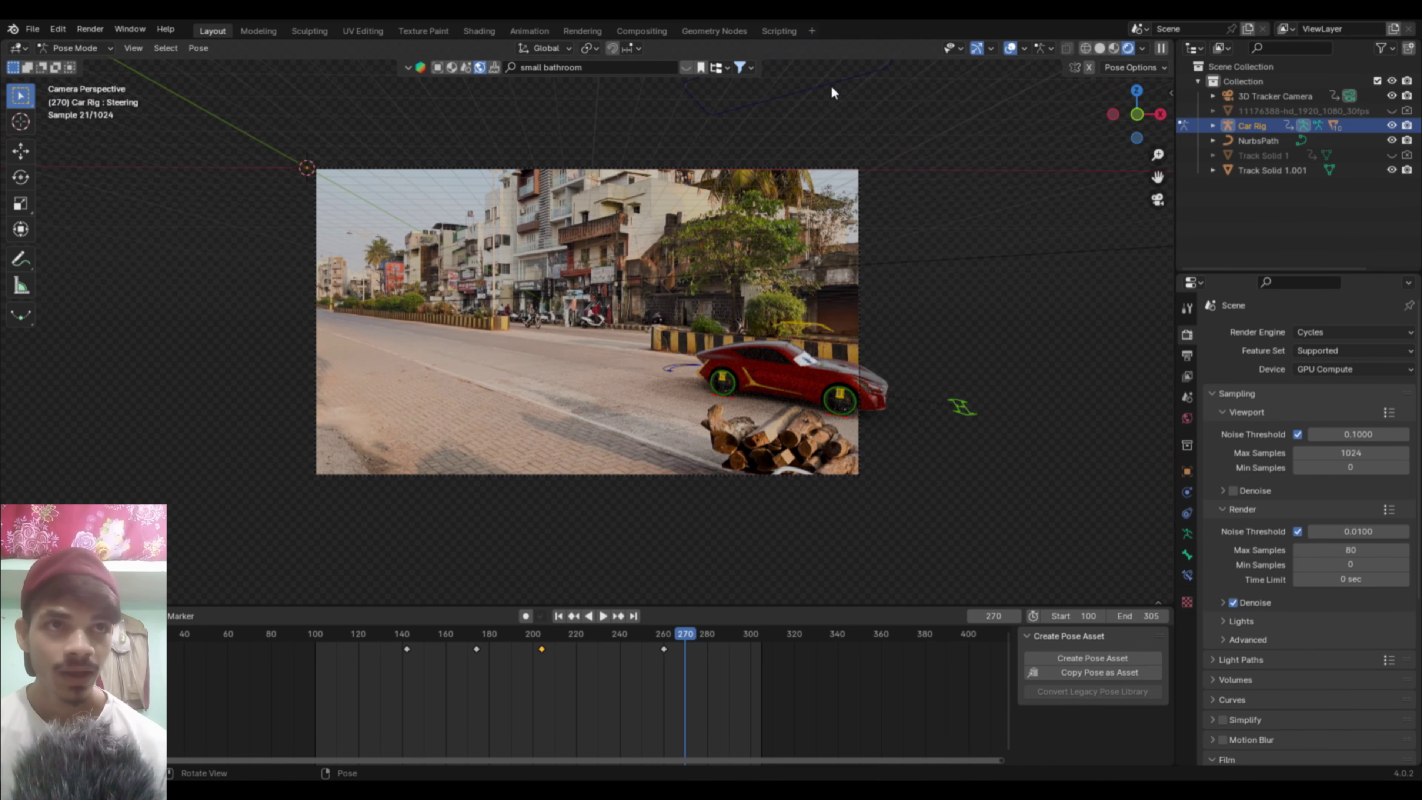
{"action": "left_click", "coordinate": [832, 85]}
{"action": "scroll", "coordinate": [842, 307], "scroll_direction": "up", "scroll_amount": 2}
{"action": "scroll", "coordinate": [692, 712], "scroll_direction": "up", "scroll_amount": 1}
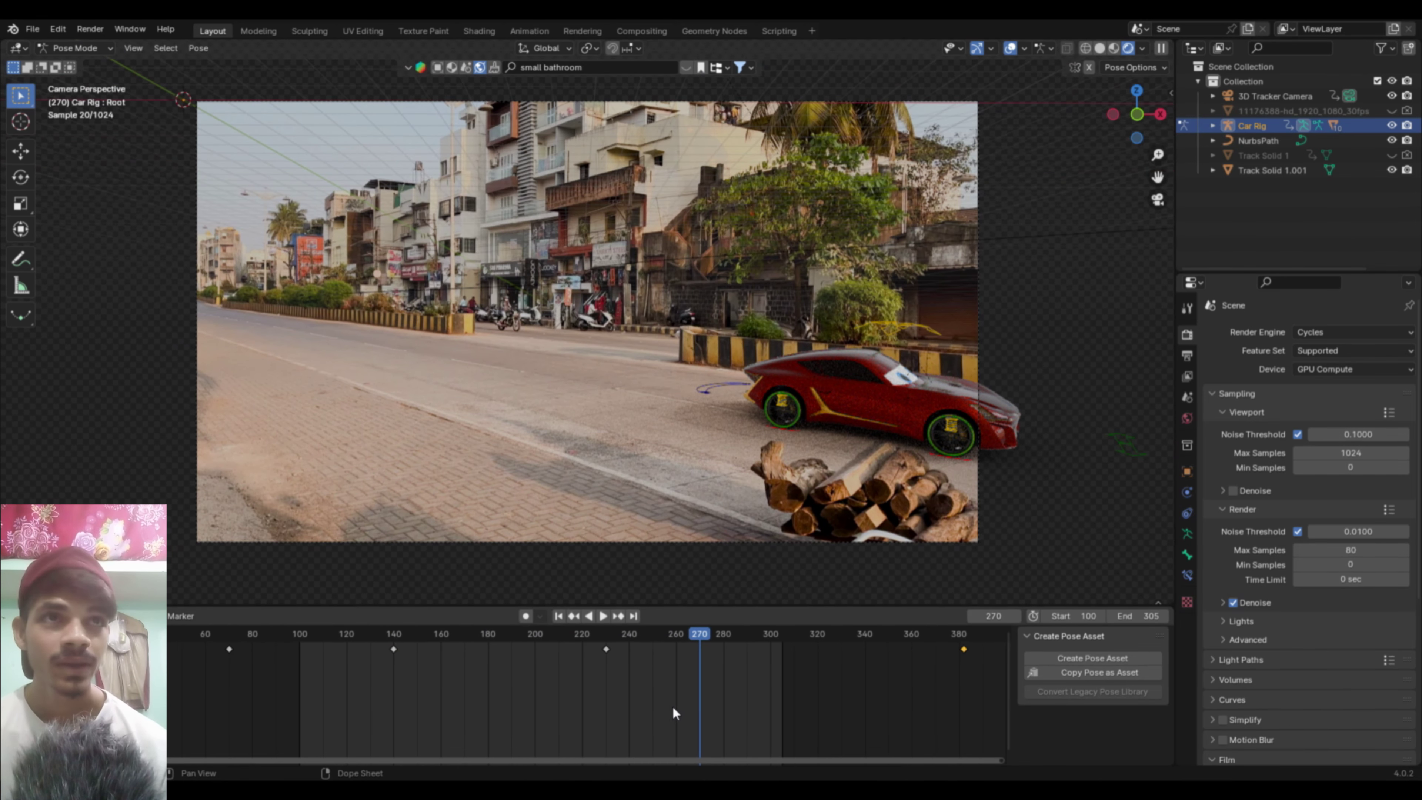
{"action": "key", "text": "shift+ctrl+space"}
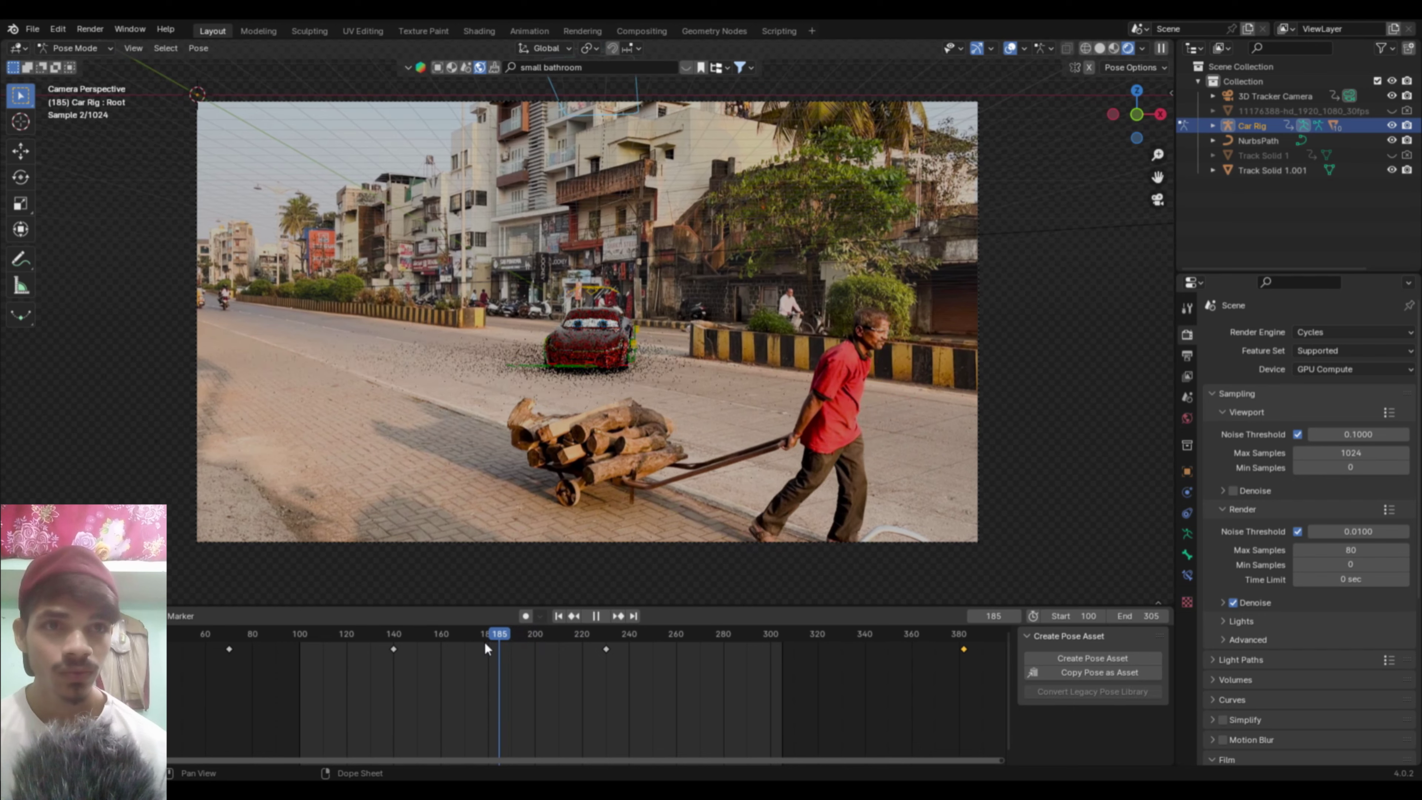
{"action": "mouse_move", "coordinate": [408, 645]}
{"action": "left_mouse_down"}
{"action": "mouse_move", "coordinate": [410, 660]}
{"action": "mouse_move", "coordinate": [493, 684]}
{"action": "mouse_move", "coordinate": [782, 745]}
{"action": "left_mouse_up"}
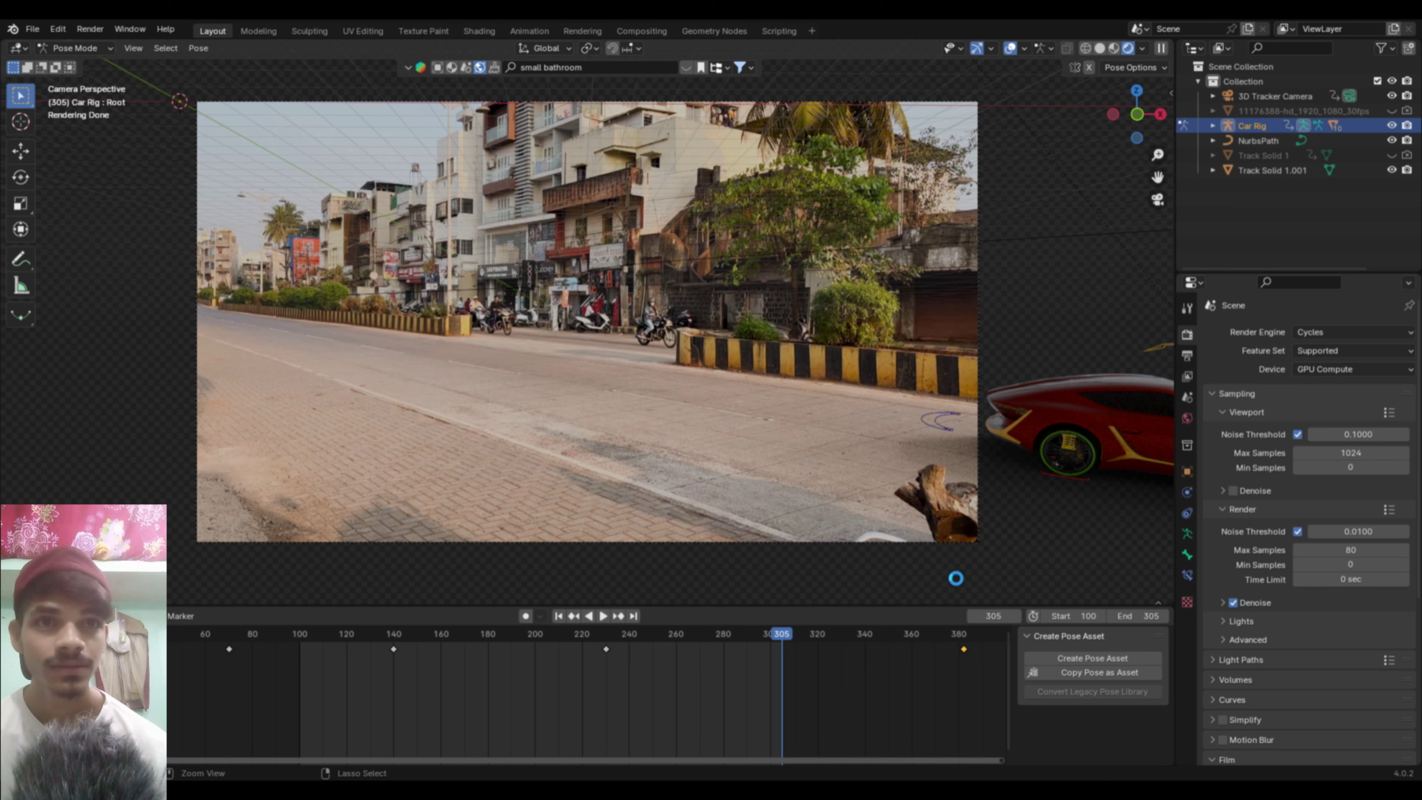
{"action": "key", "text": "ctrl+s"}
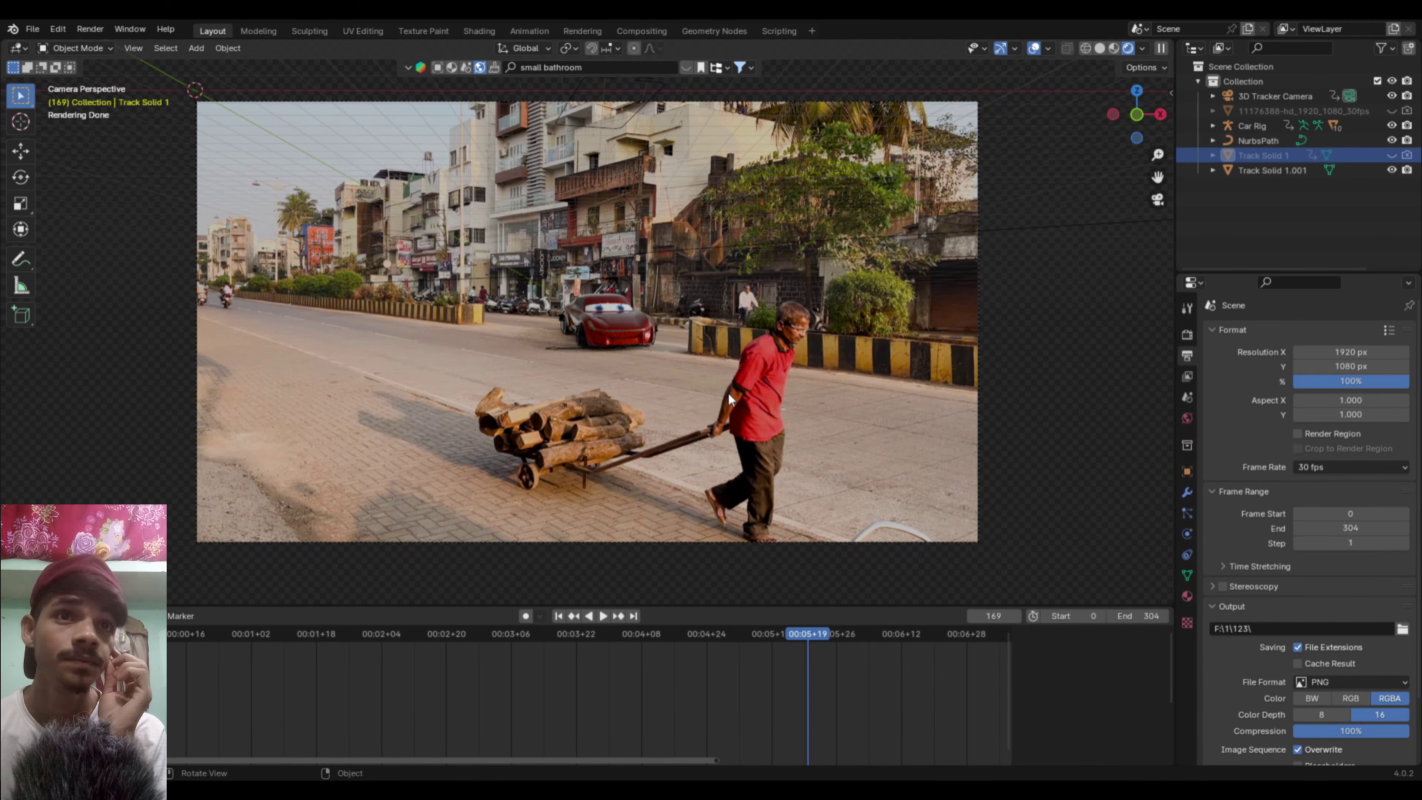
Step: Switch to solid shading, frame the car body, and show its shape keys
{"action": "left_click", "coordinate": [616, 304]}
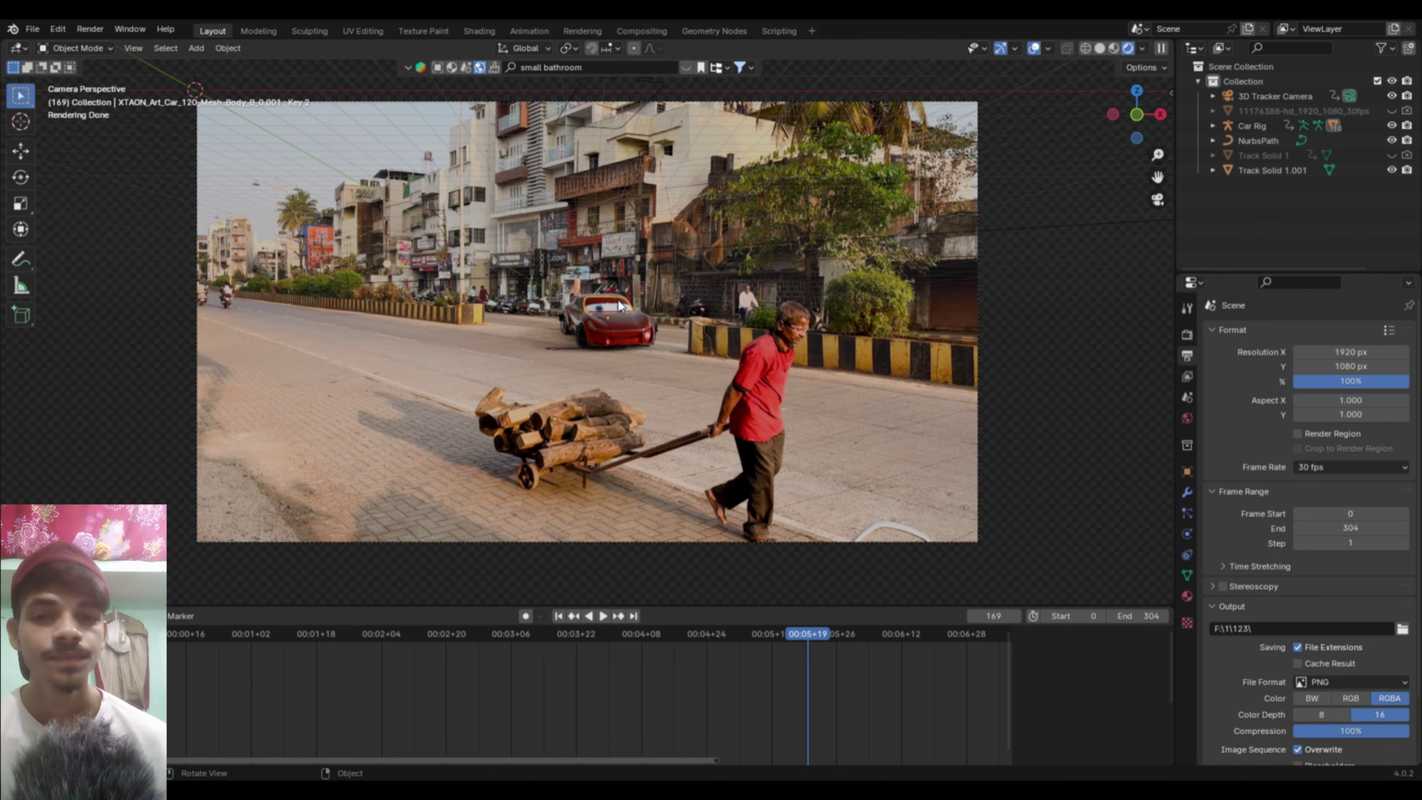
{"action": "key", "text": "z"}
{"action": "key", "text": "6"}
{"action": "key", "text": "KP_0"}
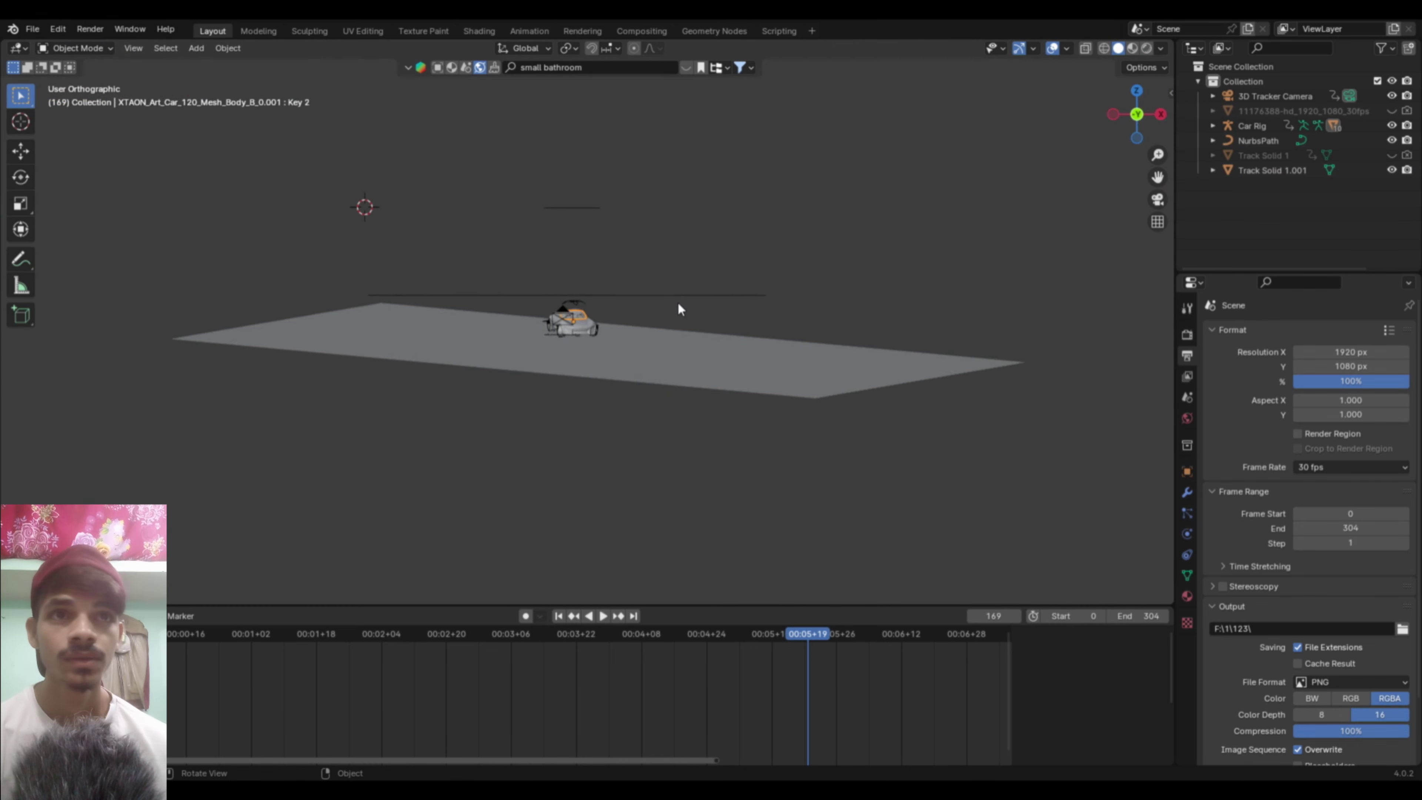
{"action": "key", "text": "KP_Decimal"}
{"action": "mouse_move", "coordinate": [675, 378]}
{"action": "middle_mouse_down"}
{"action": "mouse_move", "coordinate": [544, 406]}
{"action": "mouse_move", "coordinate": [598, 363]}
{"action": "middle_mouse_up"}
{"action": "scroll", "coordinate": [570, 392], "scroll_direction": "down", "scroll_amount": 5}
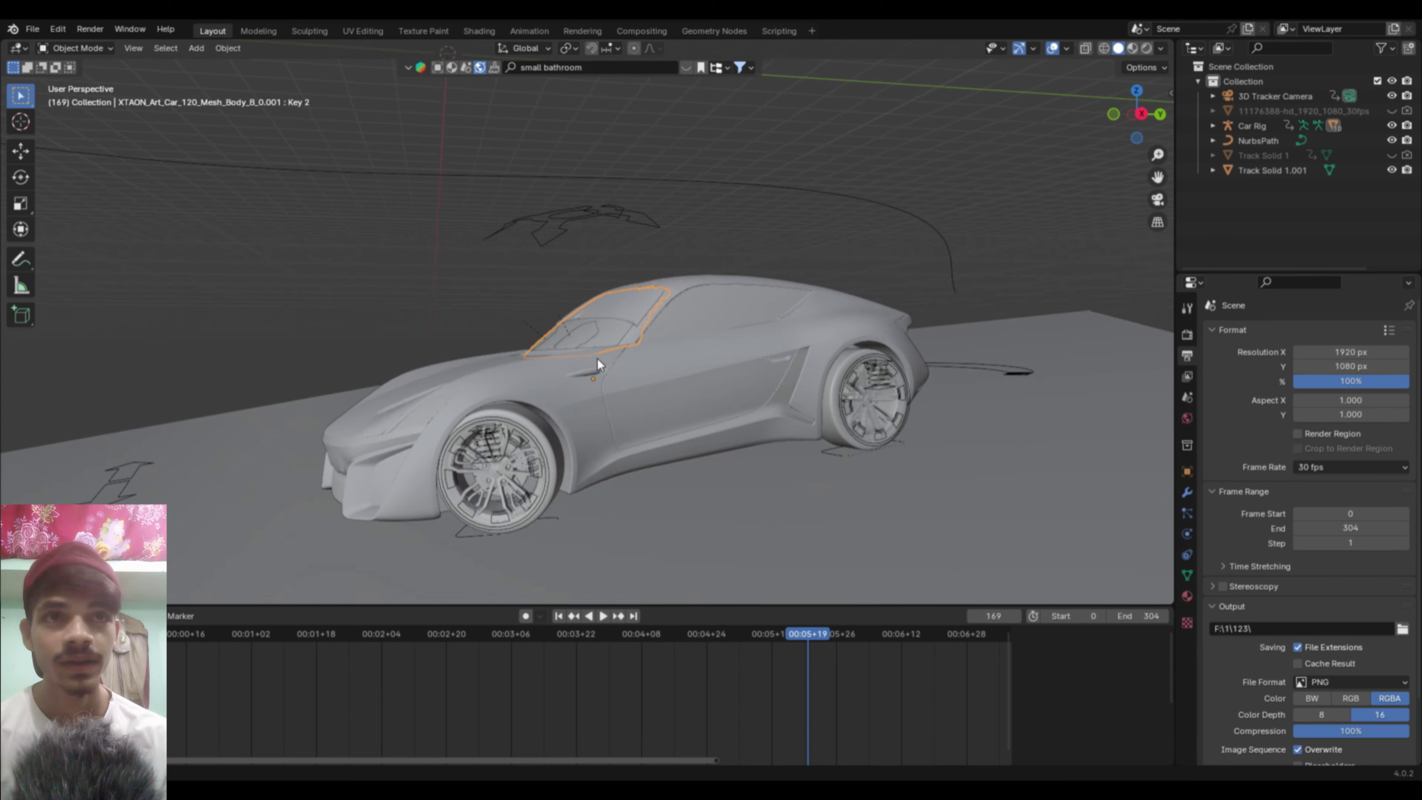
{"action": "left_click", "coordinate": [1187, 574]}
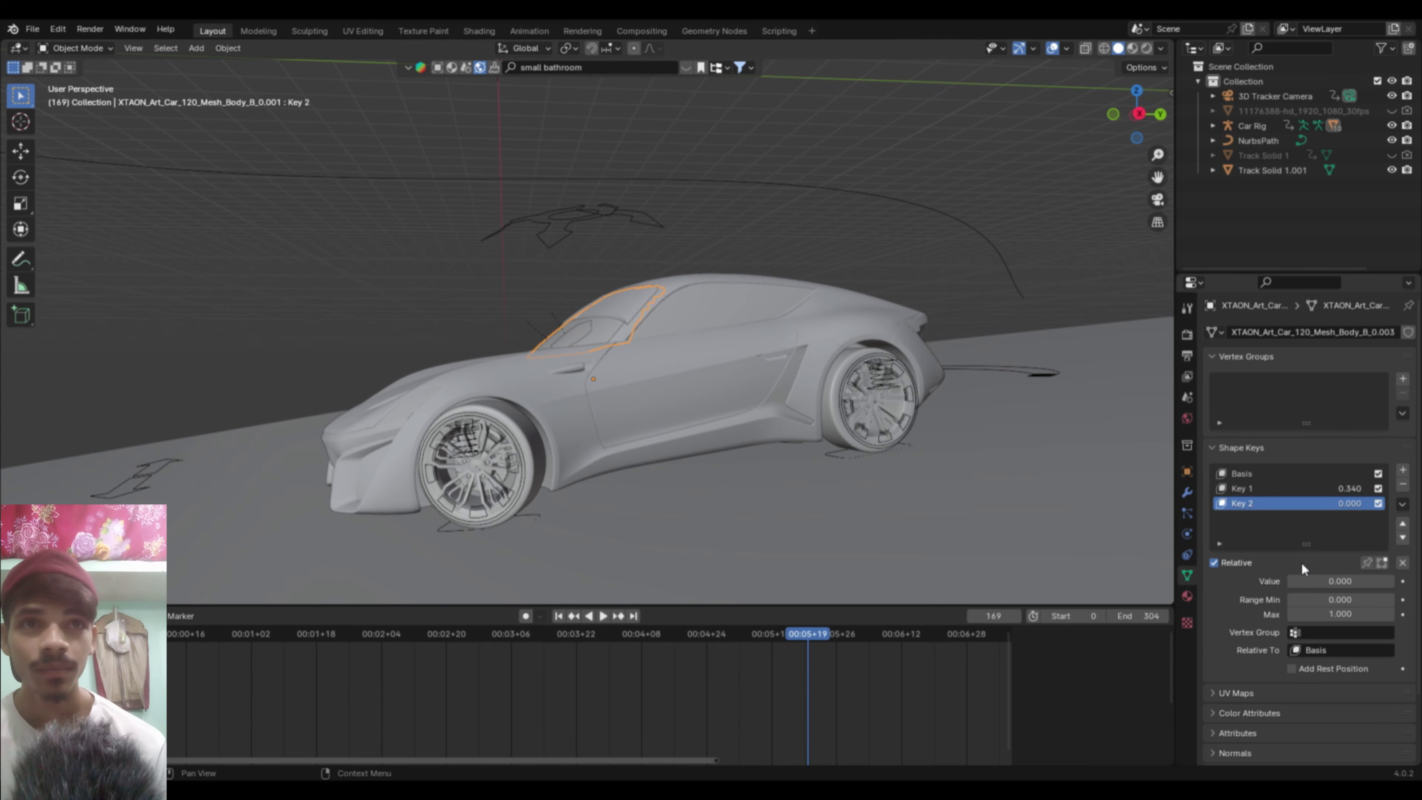
{"action": "mouse_move", "coordinate": [1048, 579]}
{"action": "middle_mouse_down"}
{"action": "mouse_move", "coordinate": [639, 452]}
{"action": "mouse_move", "coordinate": [712, 466]}
{"action": "middle_mouse_up"}
{"action": "scroll", "coordinate": [639, 453], "scroll_direction": "up", "scroll_amount": 2}
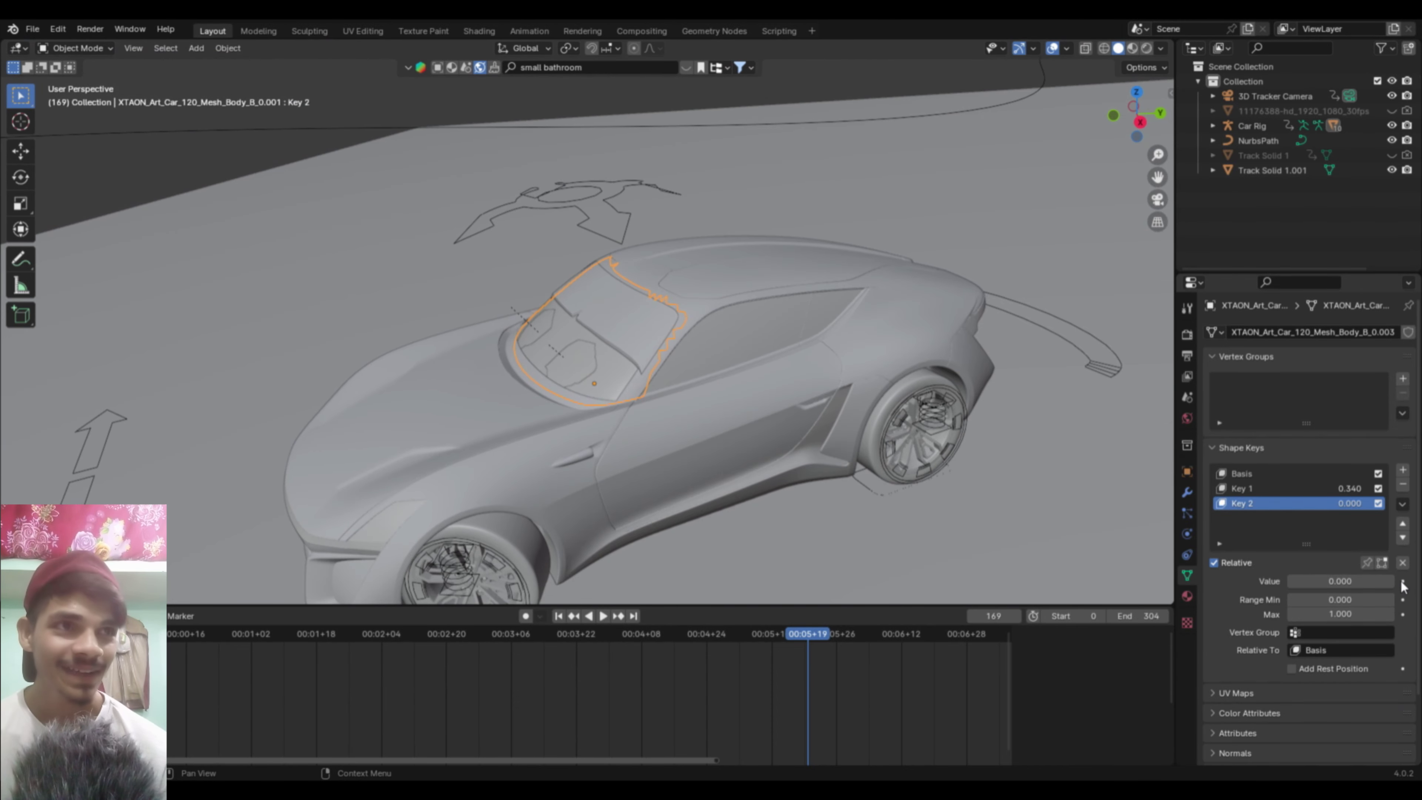
Step: Go to frame 151 and select the windshield plane with Key 1 active
{"action": "key", "text": "space"}
{"action": "mouse_move", "coordinate": [795, 637]}
{"action": "left_mouse_down"}
{"action": "mouse_move", "coordinate": [619, 650]}
{"action": "mouse_move", "coordinate": [734, 654]}
{"action": "left_mouse_up"}
{"action": "key", "text": "space"}
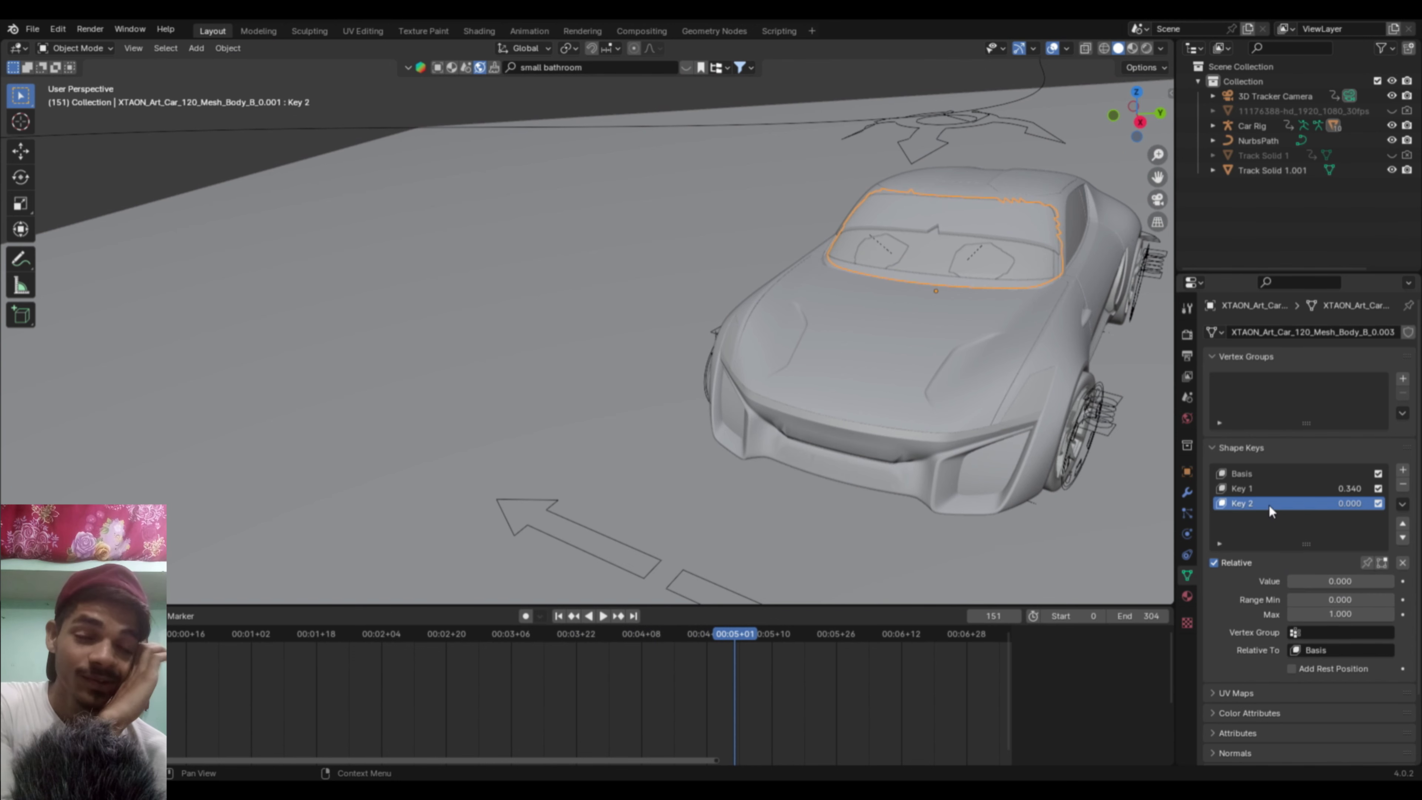
{"action": "left_click", "coordinate": [1273, 488]}
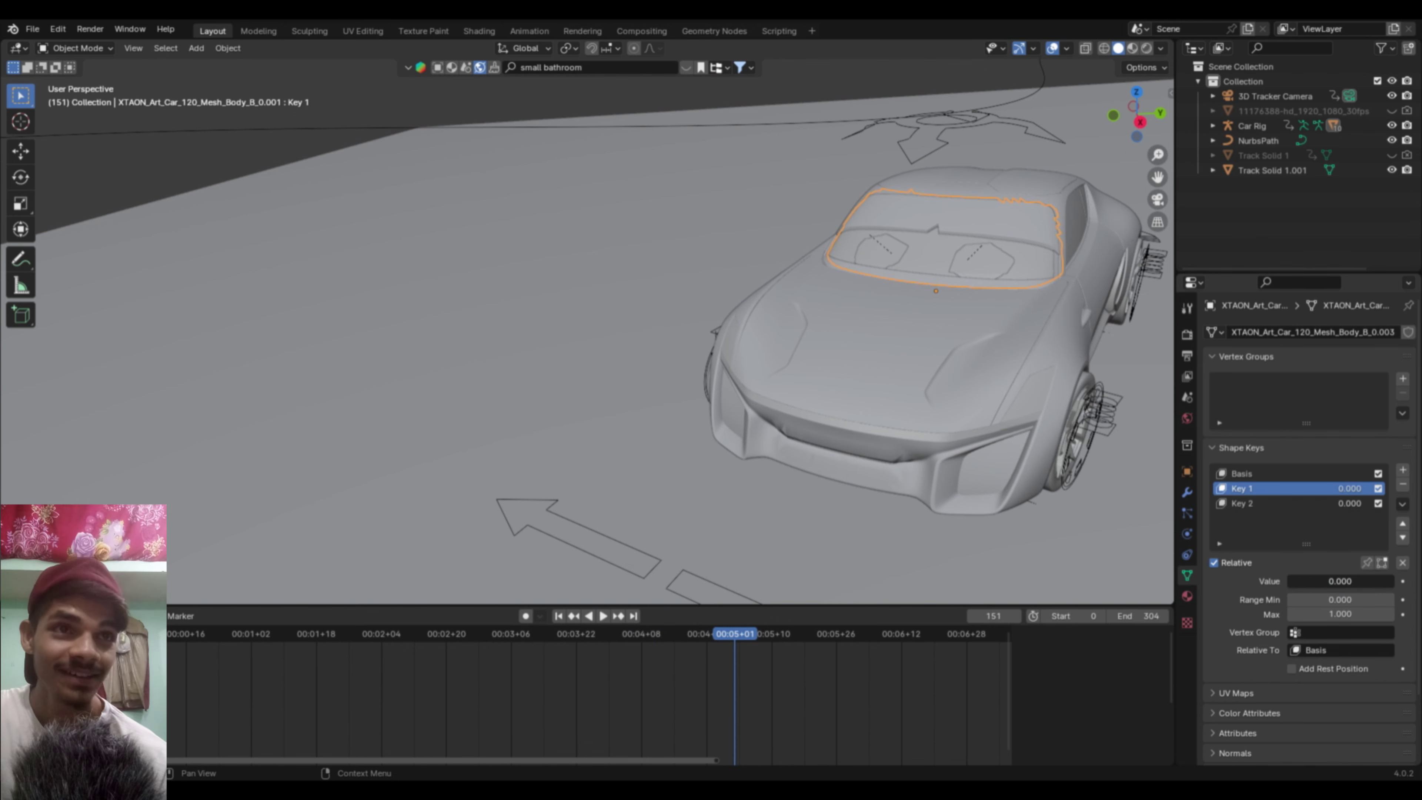
{"action": "middle_click_drag", "start_coordinate": [1032, 334], "coordinate": [752, 385], "text": "shift"}
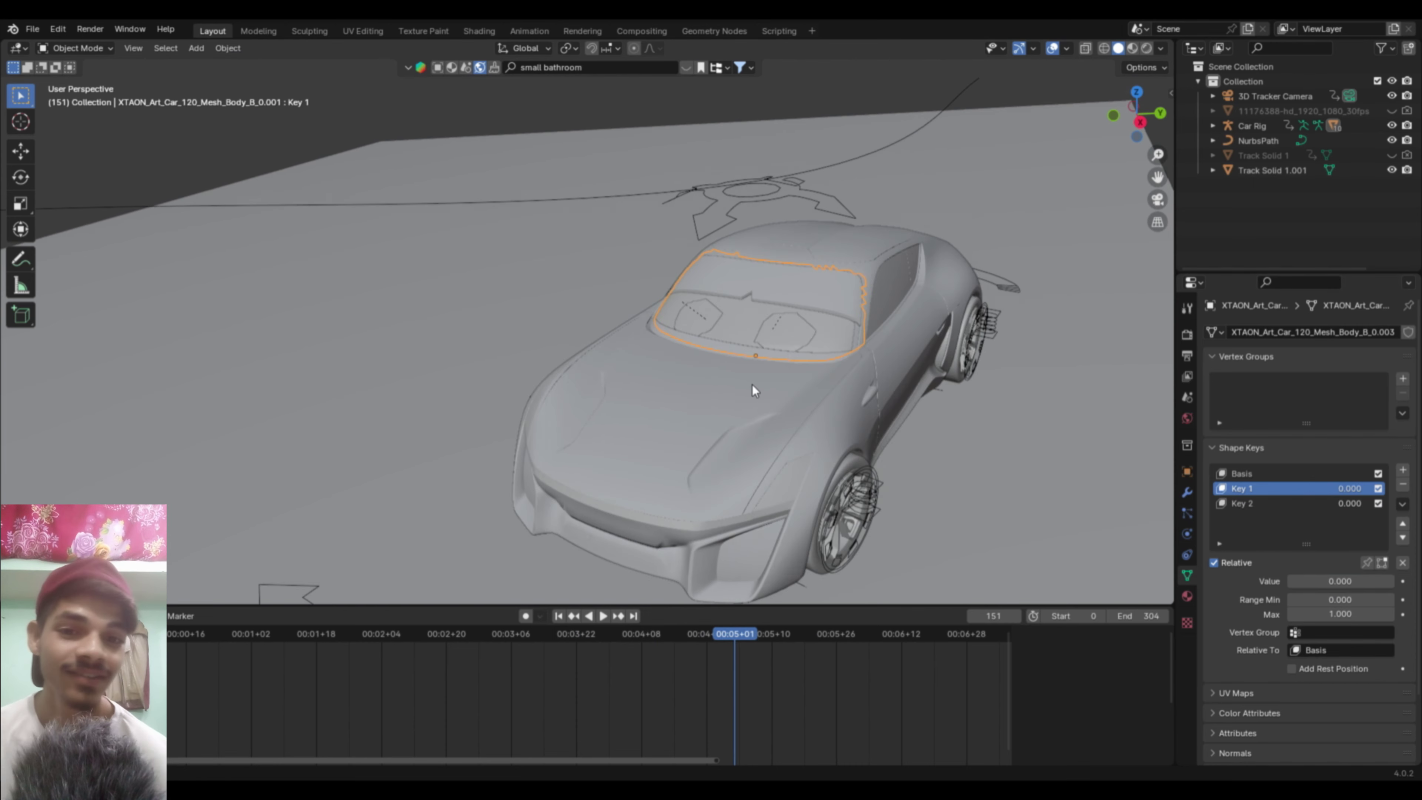
{"action": "scroll", "coordinate": [837, 353], "scroll_direction": "up", "scroll_amount": 5}
{"action": "left_click", "coordinate": [933, 290]}
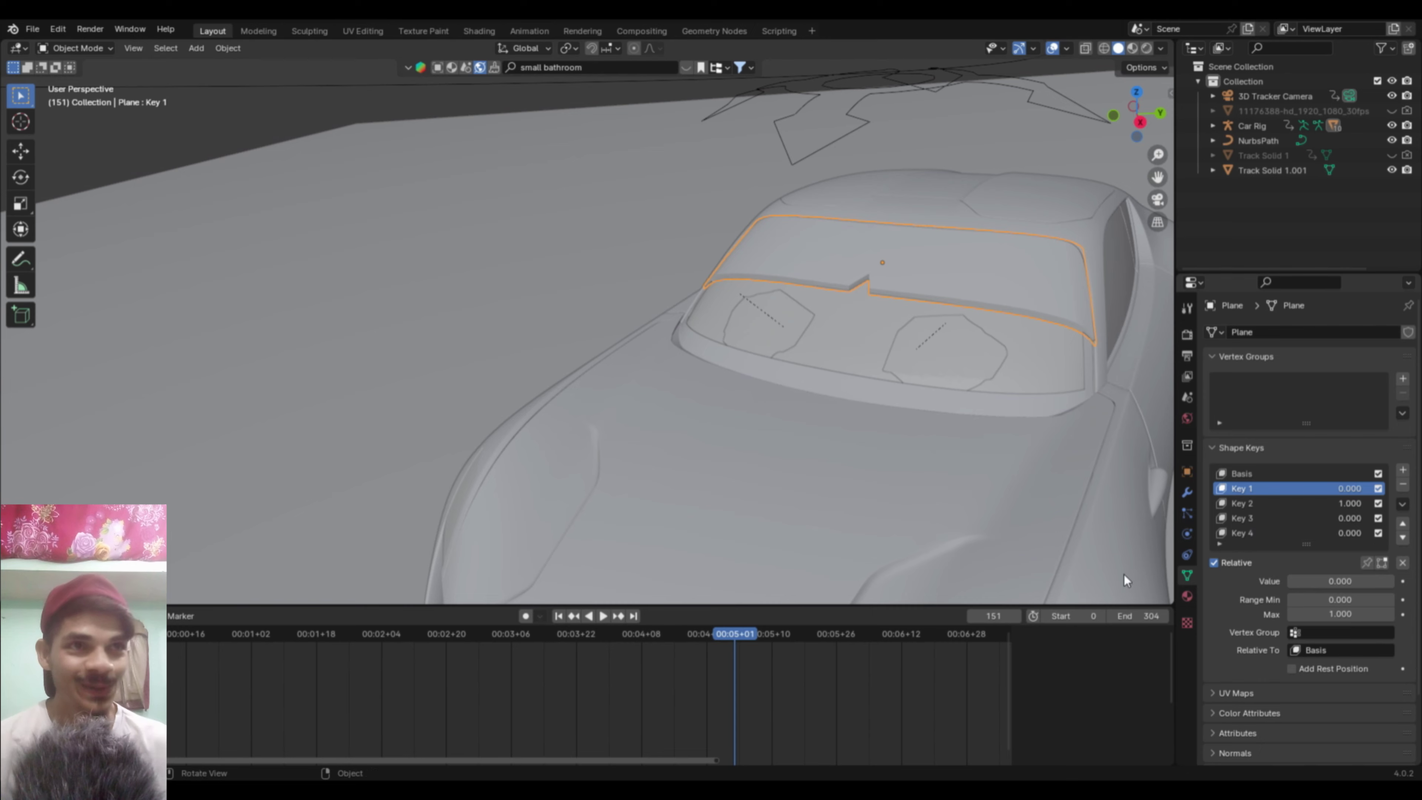
{"action": "middle_click_drag", "start_coordinate": [933, 289], "coordinate": [672, 391], "text": "shift"}
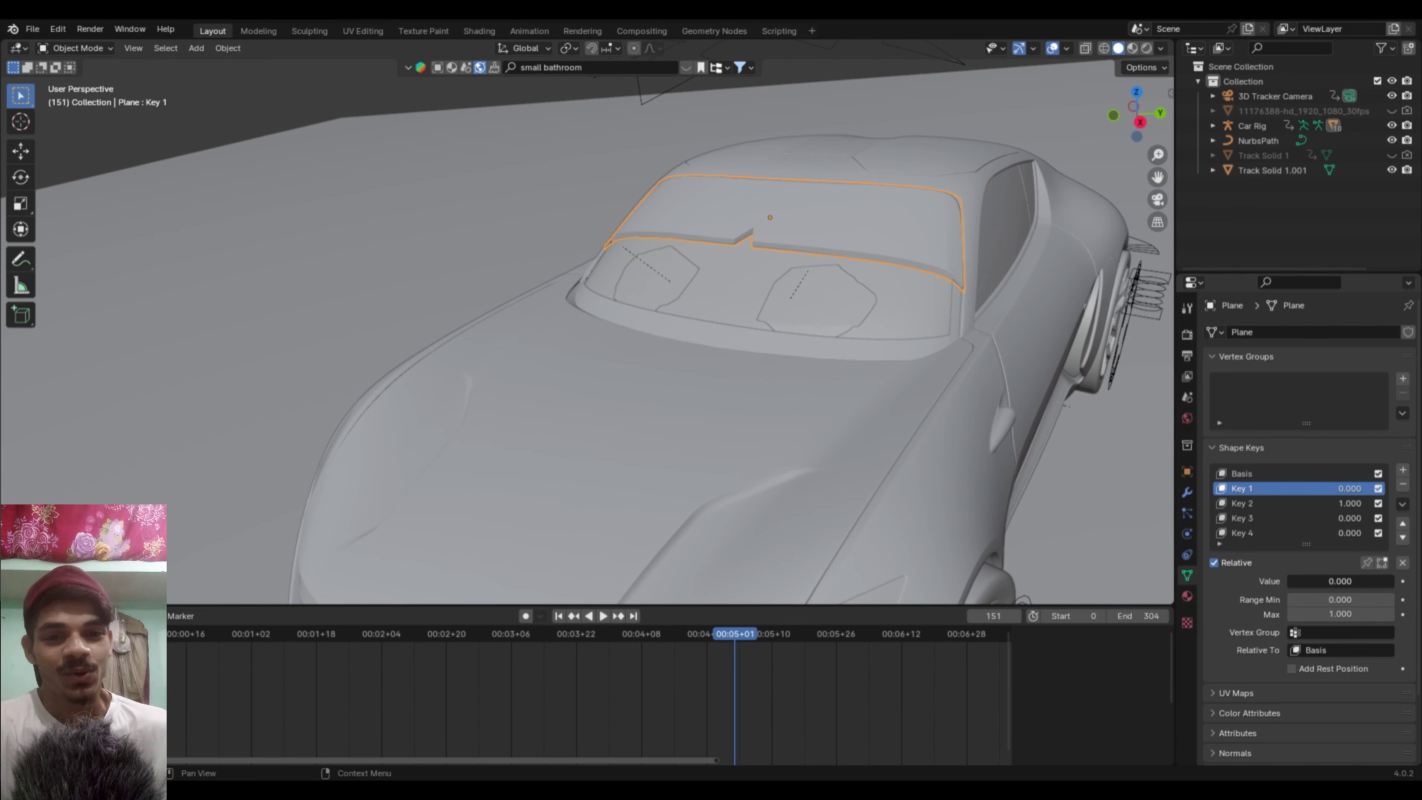
Step: Set windshield Key 2 to 1.000 and Key 3 to 0.456
{"action": "left_click", "coordinate": [1281, 505]}
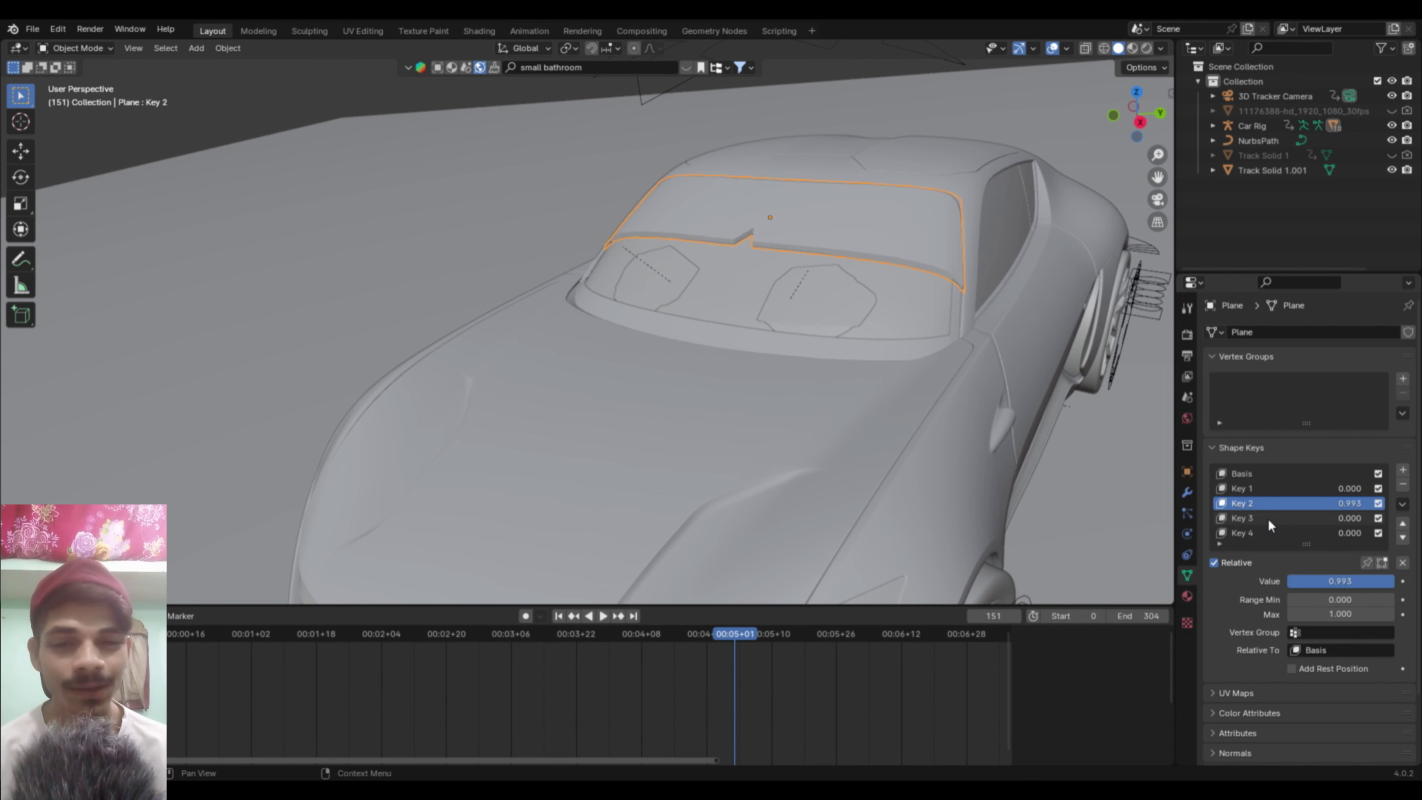
{"action": "left_click_drag", "start_coordinate": [1313, 581], "coordinate": [1343, 581]}
{"action": "left_click", "coordinate": [1305, 518]}
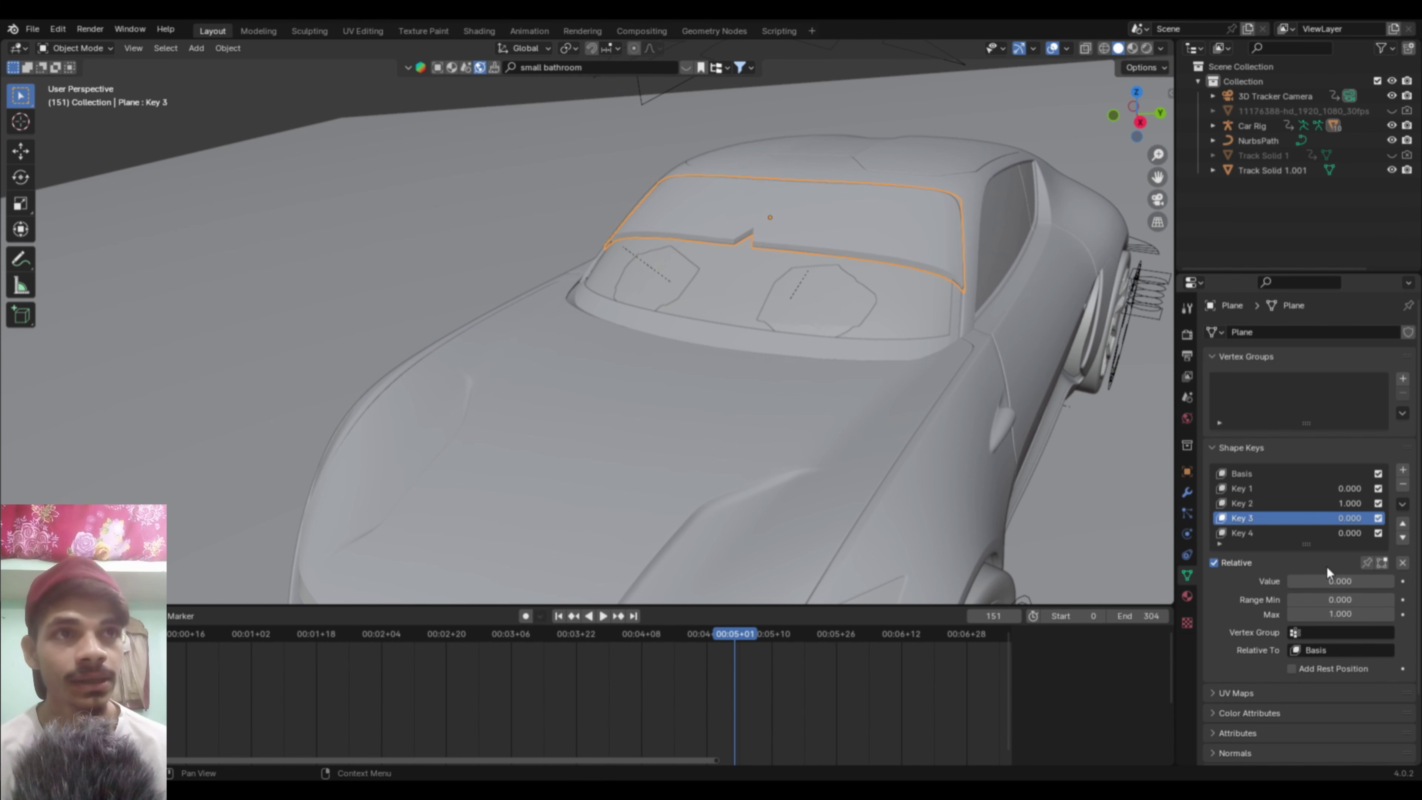
{"action": "left_click_drag", "start_coordinate": [1313, 582], "coordinate": [1347, 581]}
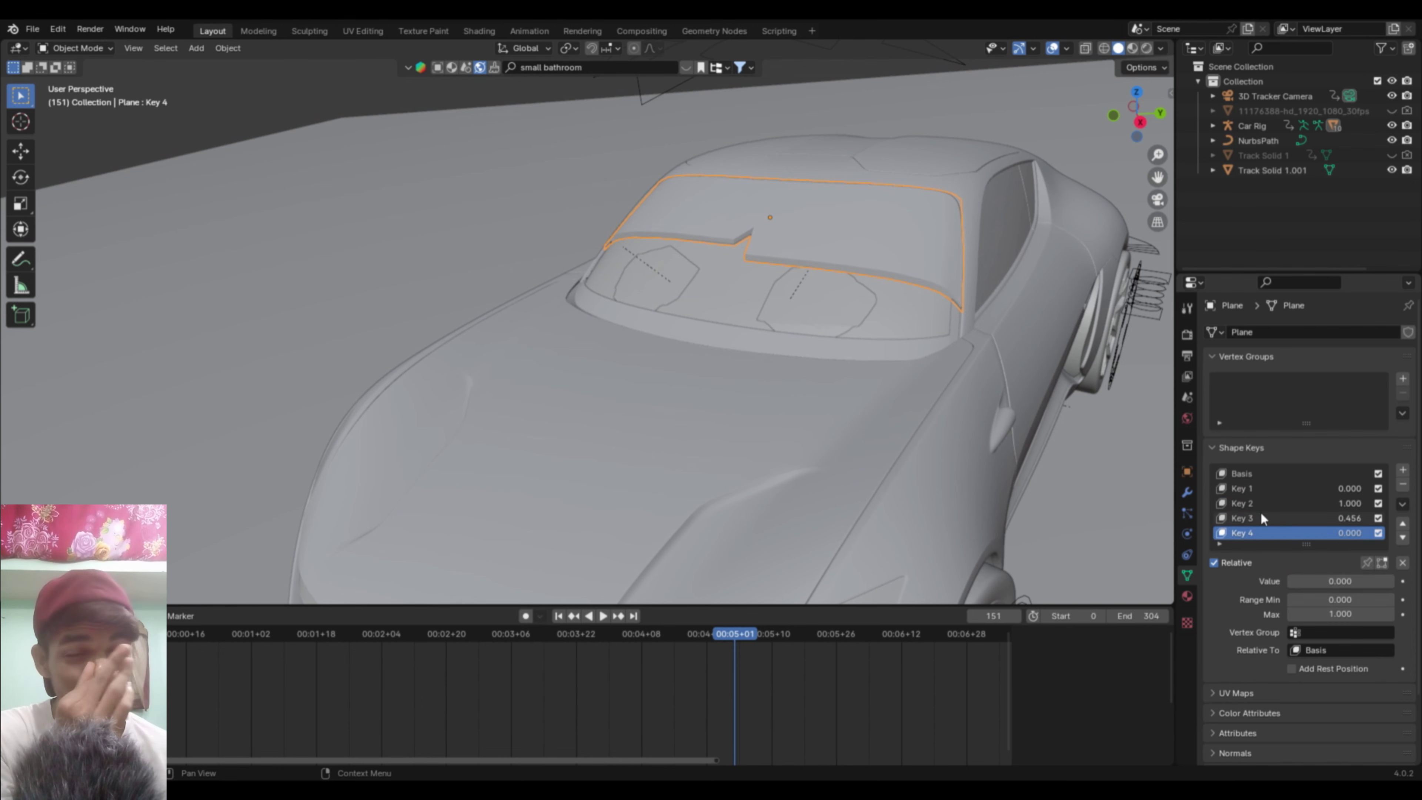
Step: Keyframe Key 1 at 0 on frame 151 and 0.816 on frame 162
{"action": "left_click", "coordinate": [1267, 489]}
{"action": "left_click", "coordinate": [1402, 583]}
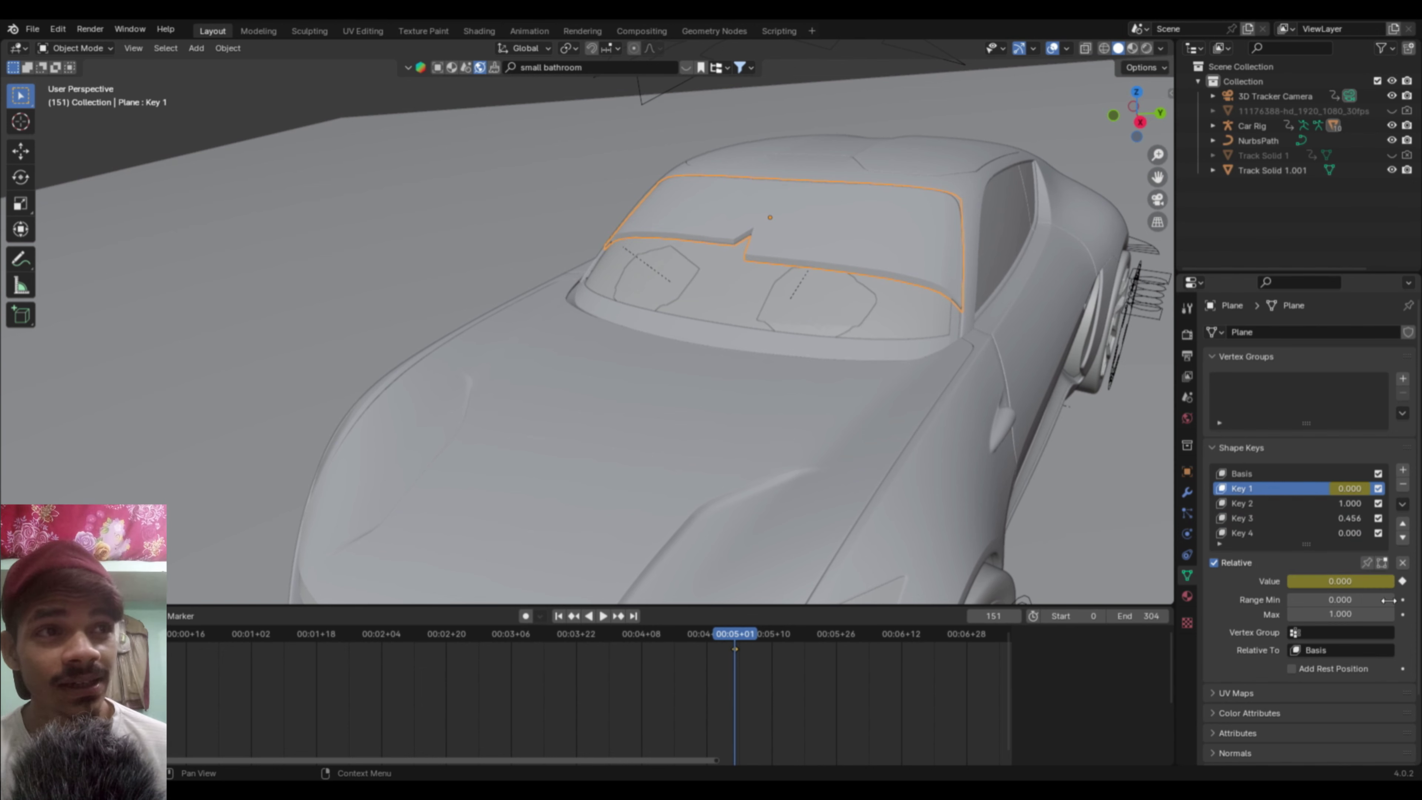
{"action": "key", "text": "space"}
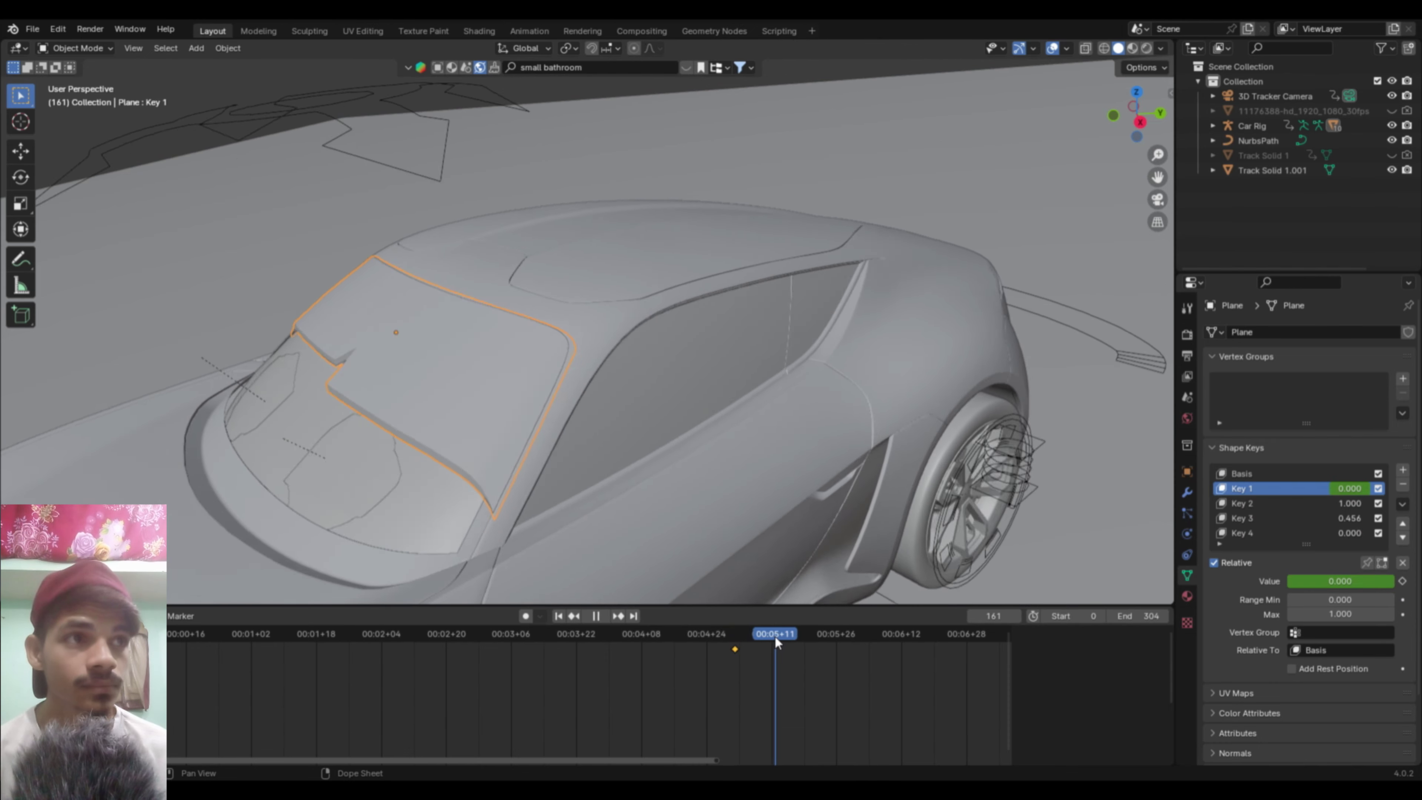
{"action": "key", "text": "space"}
{"action": "left_click_drag", "start_coordinate": [1301, 582], "coordinate": [1413, 581]}
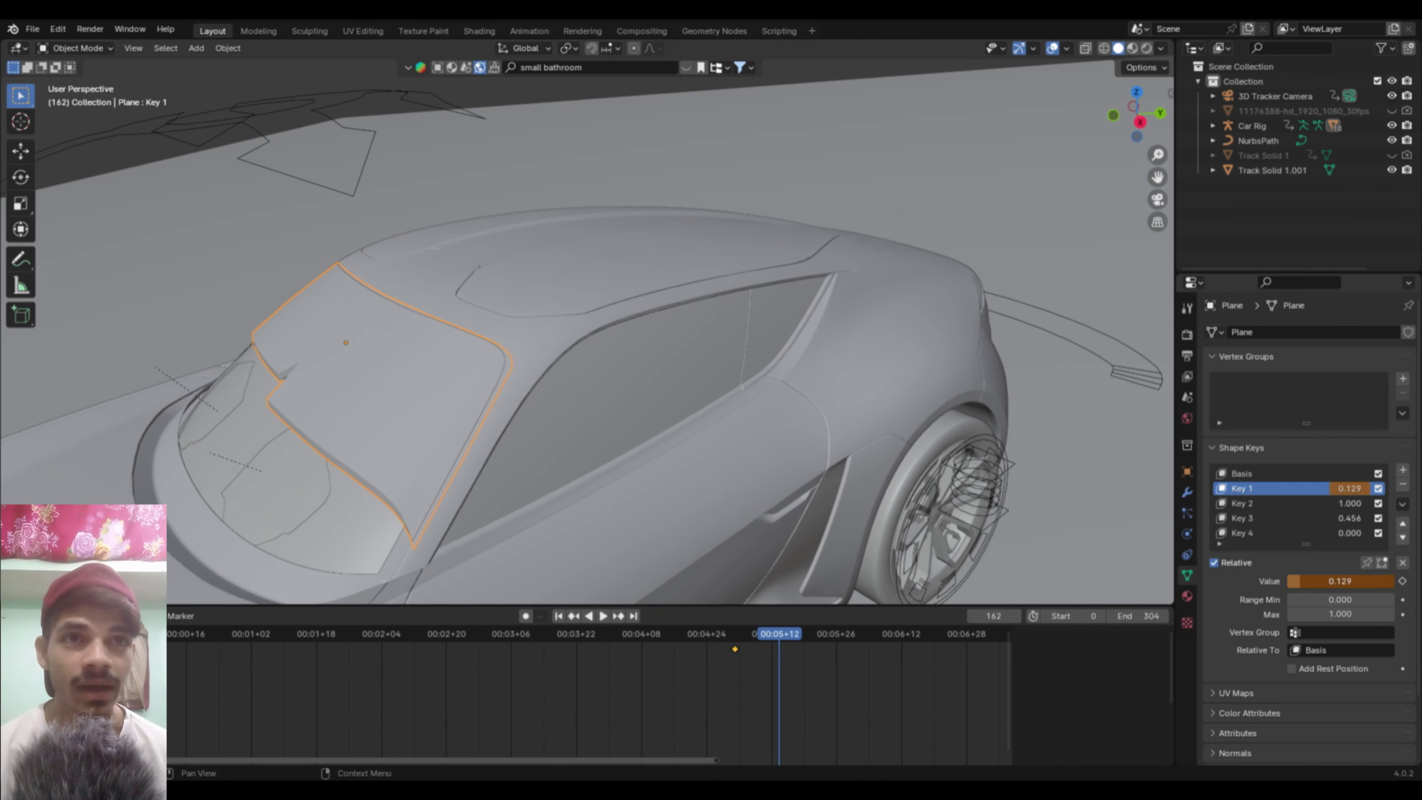
{"action": "left_click", "coordinate": [1402, 582]}
Step: Keyframe Key 1 back to 0 at frame 176 and return to the camera view
{"action": "scroll", "coordinate": [731, 673], "scroll_direction": "down", "scroll_amount": 2}
{"action": "key", "text": "space"}
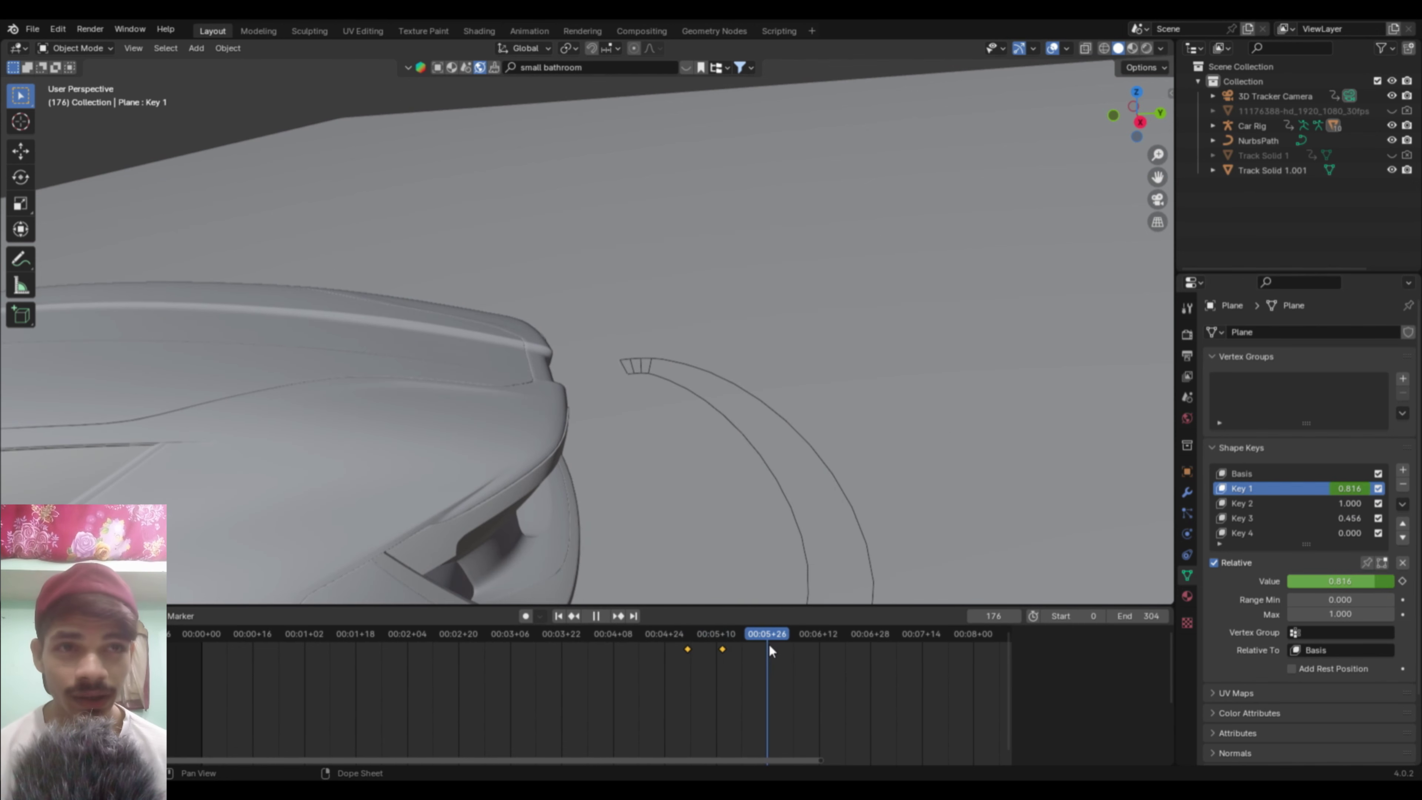
{"action": "key", "text": "space"}
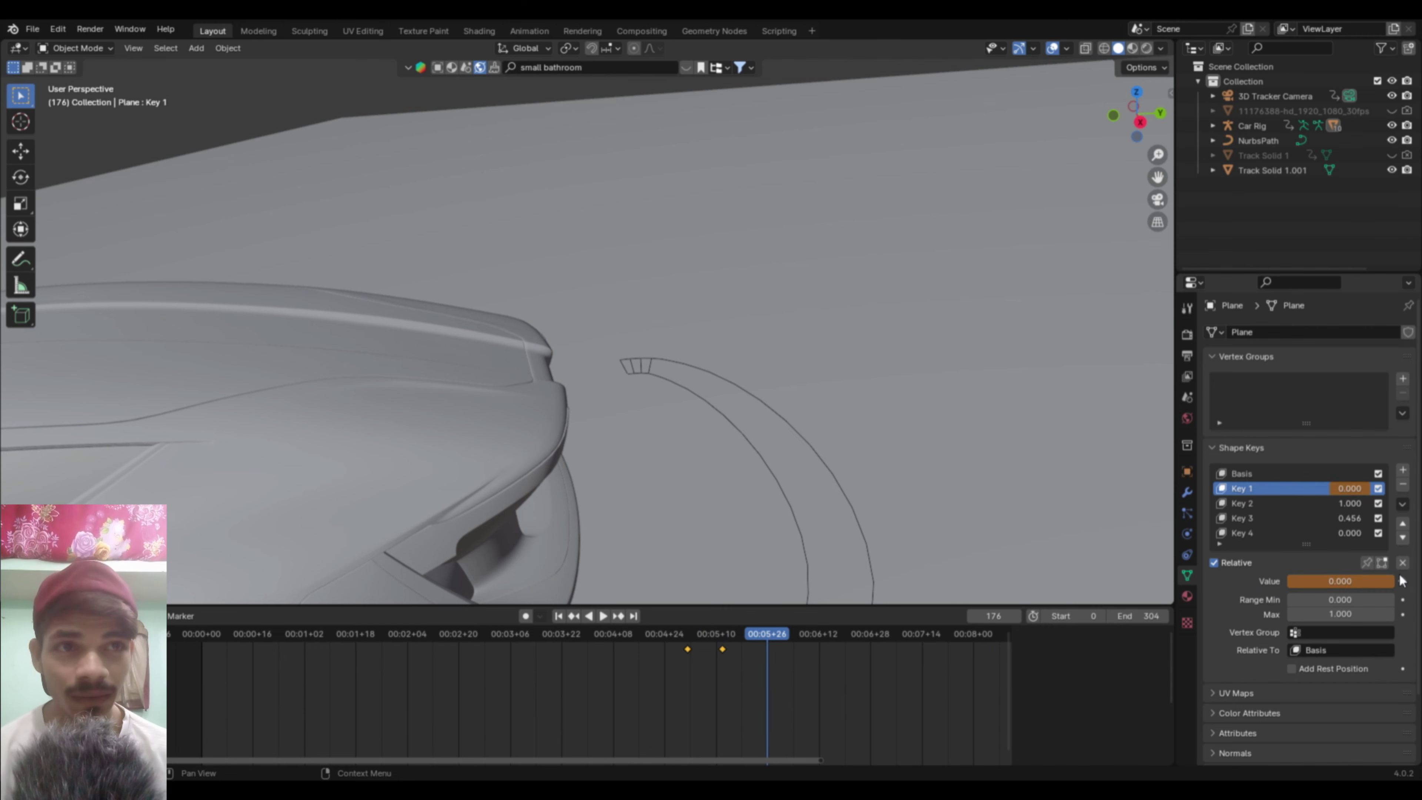
{"action": "left_click", "coordinate": [1402, 582]}
{"action": "scroll", "coordinate": [728, 393], "scroll_direction": "down", "scroll_amount": 5}
{"action": "middle_click_drag", "start_coordinate": [756, 364], "coordinate": [784, 414]}
{"action": "scroll", "coordinate": [788, 419], "scroll_direction": "up", "scroll_amount": 2}
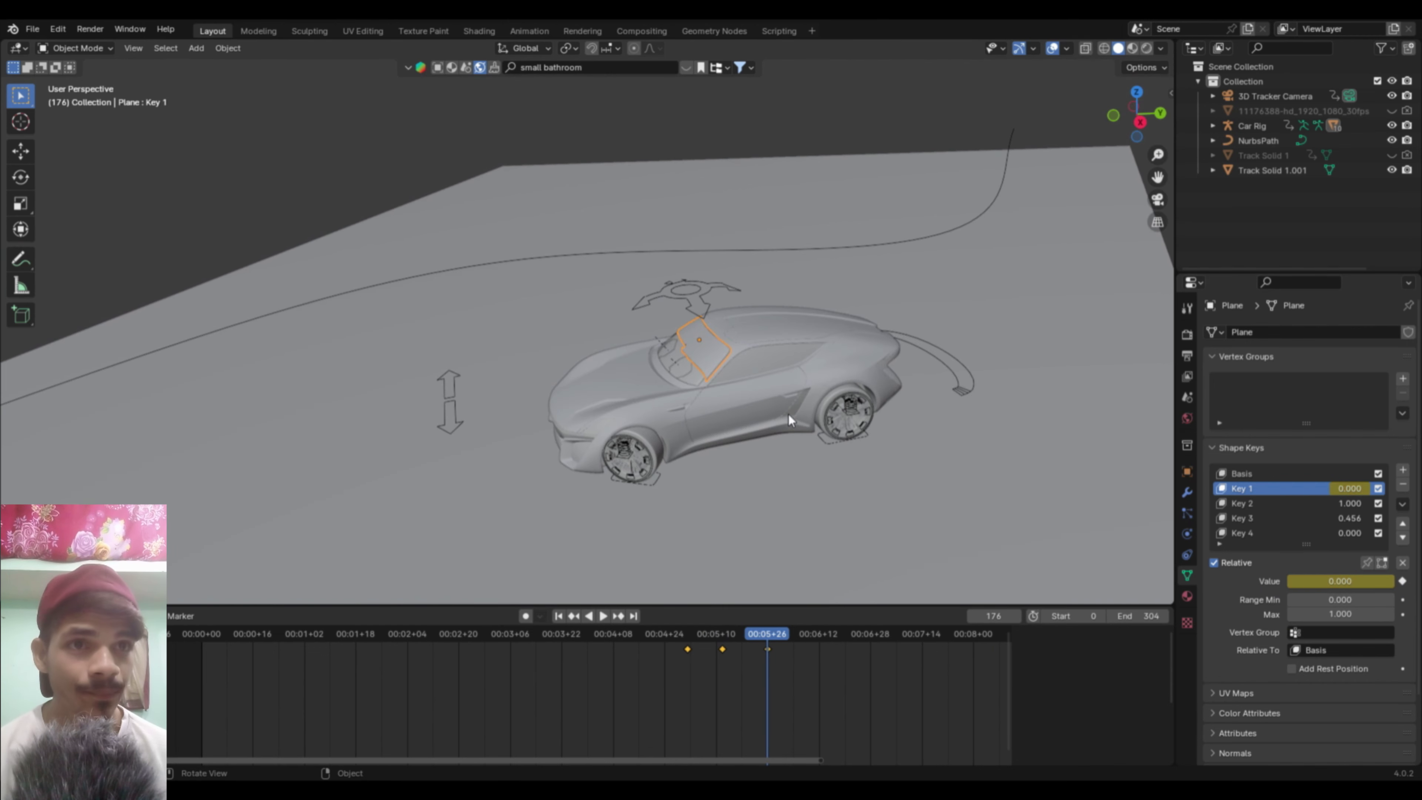
{"action": "key", "text": "KP_0"}
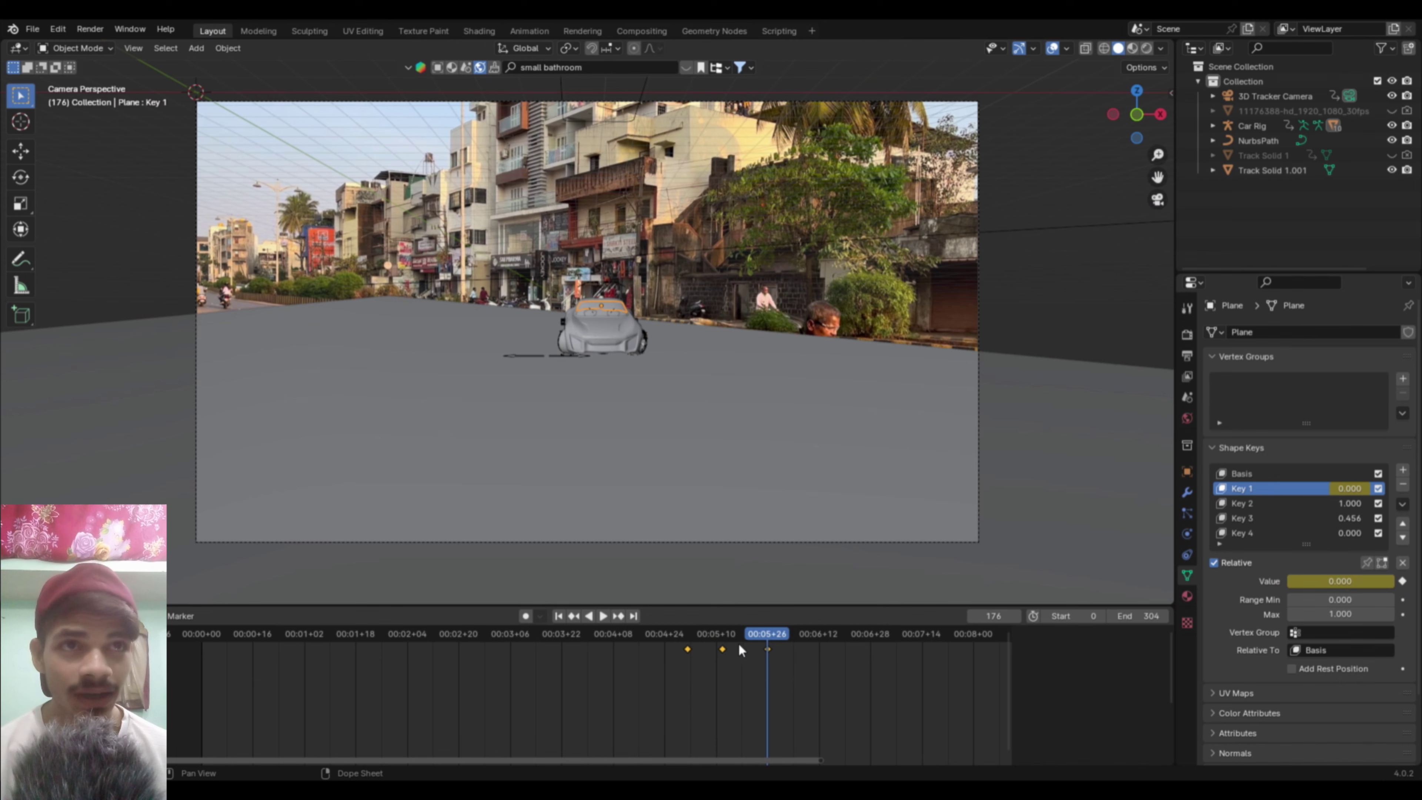
Step: Keyframe Key 4 at 0 near frame 182 and at full strength 1.000 on frame 192
{"action": "left_click_drag", "start_coordinate": [768, 634], "coordinate": [814, 634]}
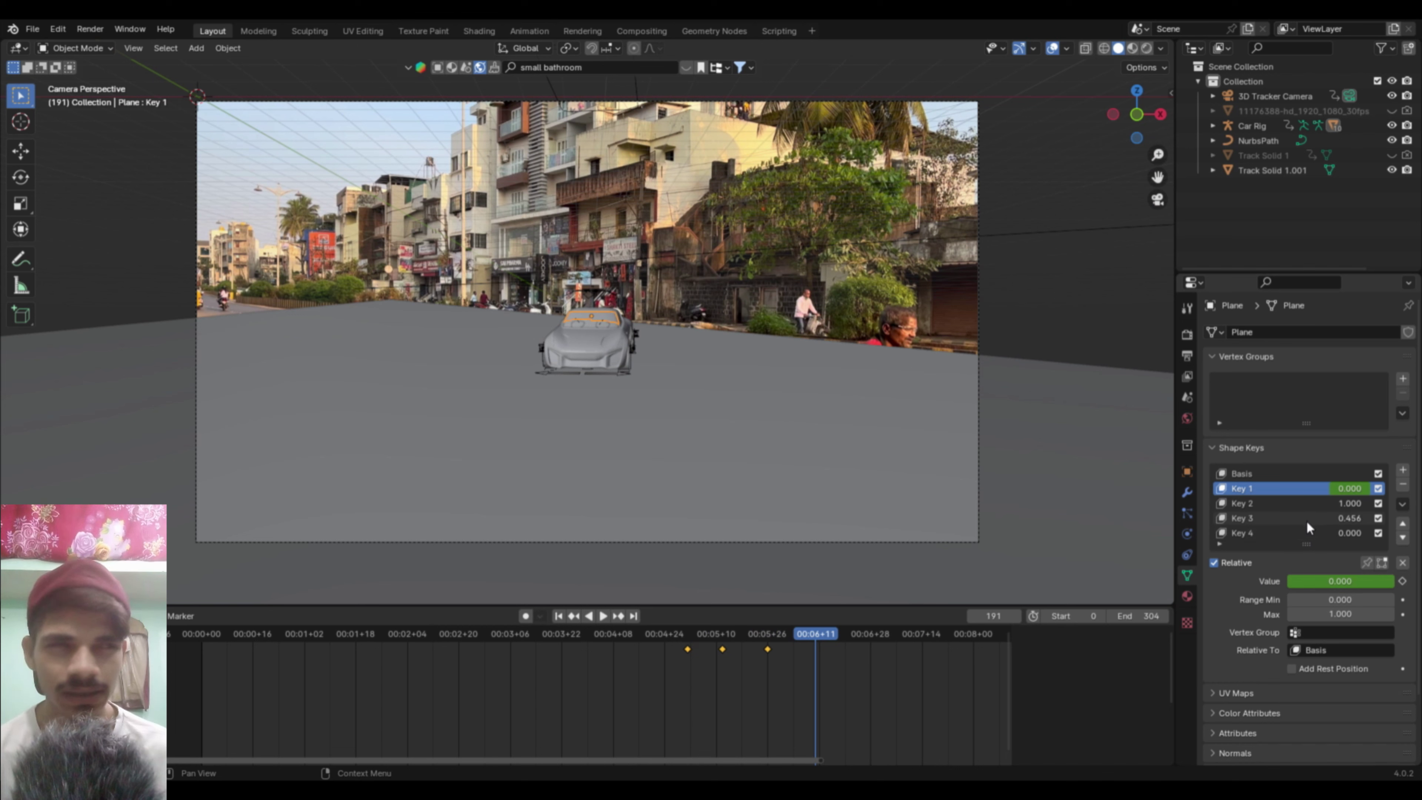
{"action": "left_click", "coordinate": [1297, 529]}
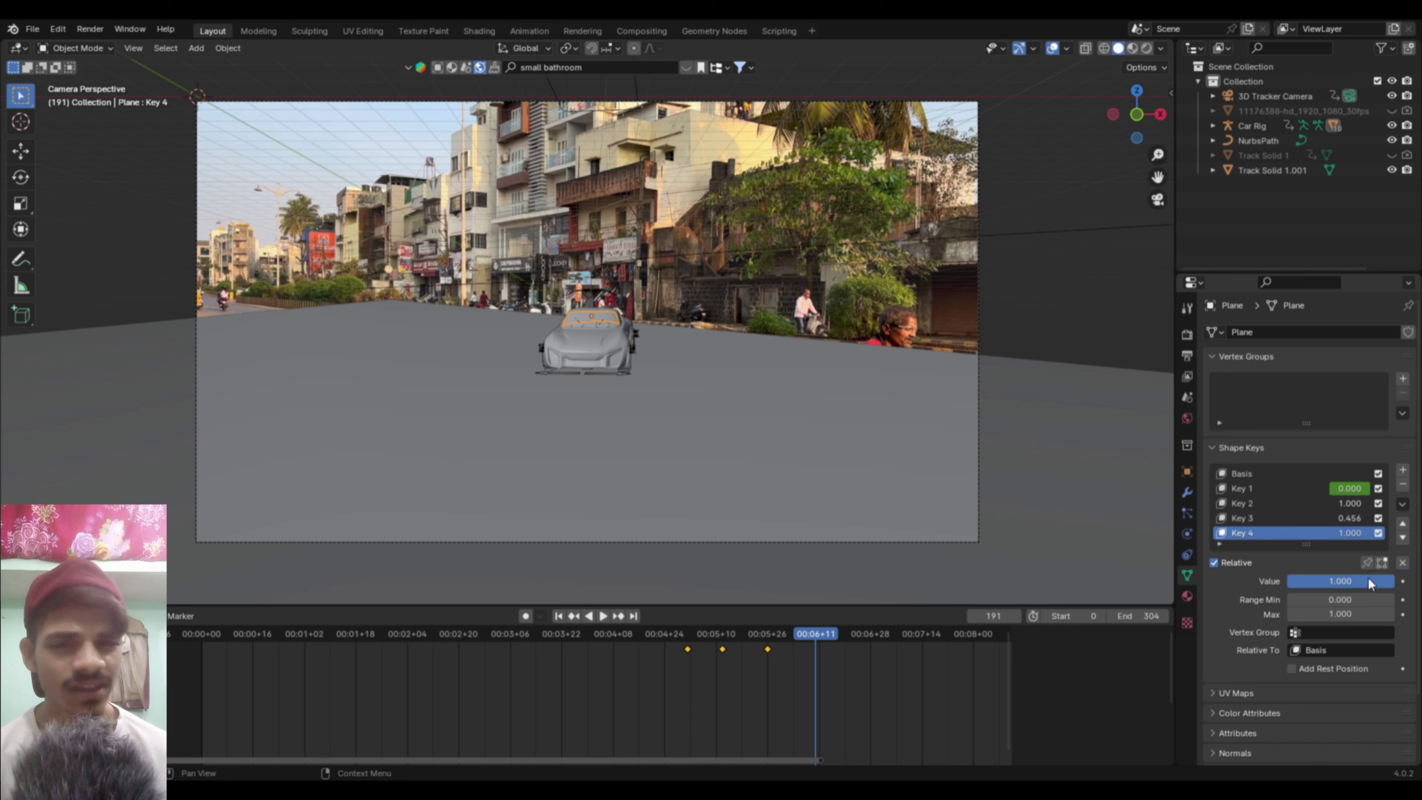
{"action": "left_click_drag", "start_coordinate": [1369, 580], "coordinate": [1309, 576]}
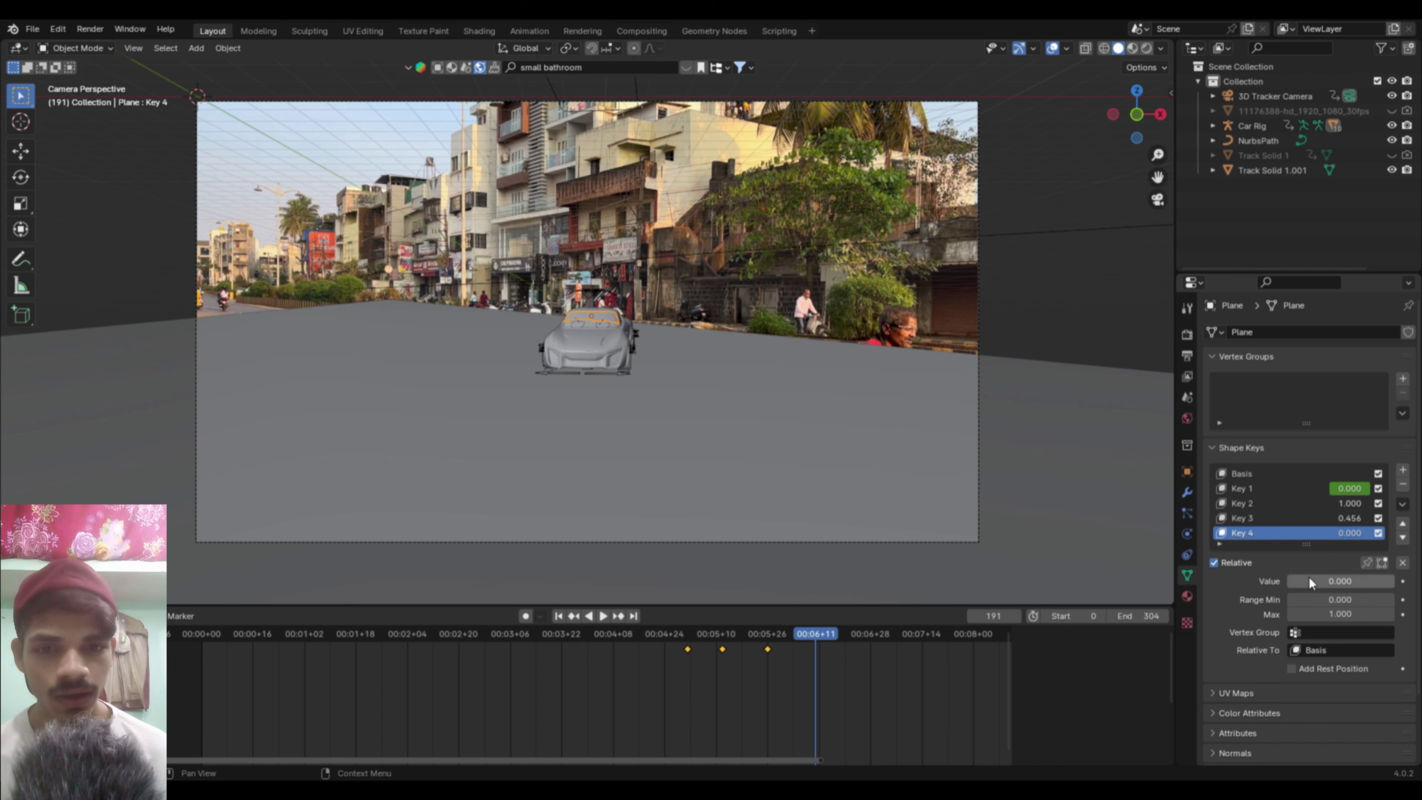
{"action": "left_click", "coordinate": [784, 641]}
{"action": "key", "text": "space"}
{"action": "mouse_move", "coordinate": [783, 641]}
{"action": "left_mouse_down"}
{"action": "mouse_move", "coordinate": [775, 649]}
{"action": "mouse_move", "coordinate": [793, 631]}
{"action": "left_mouse_up"}
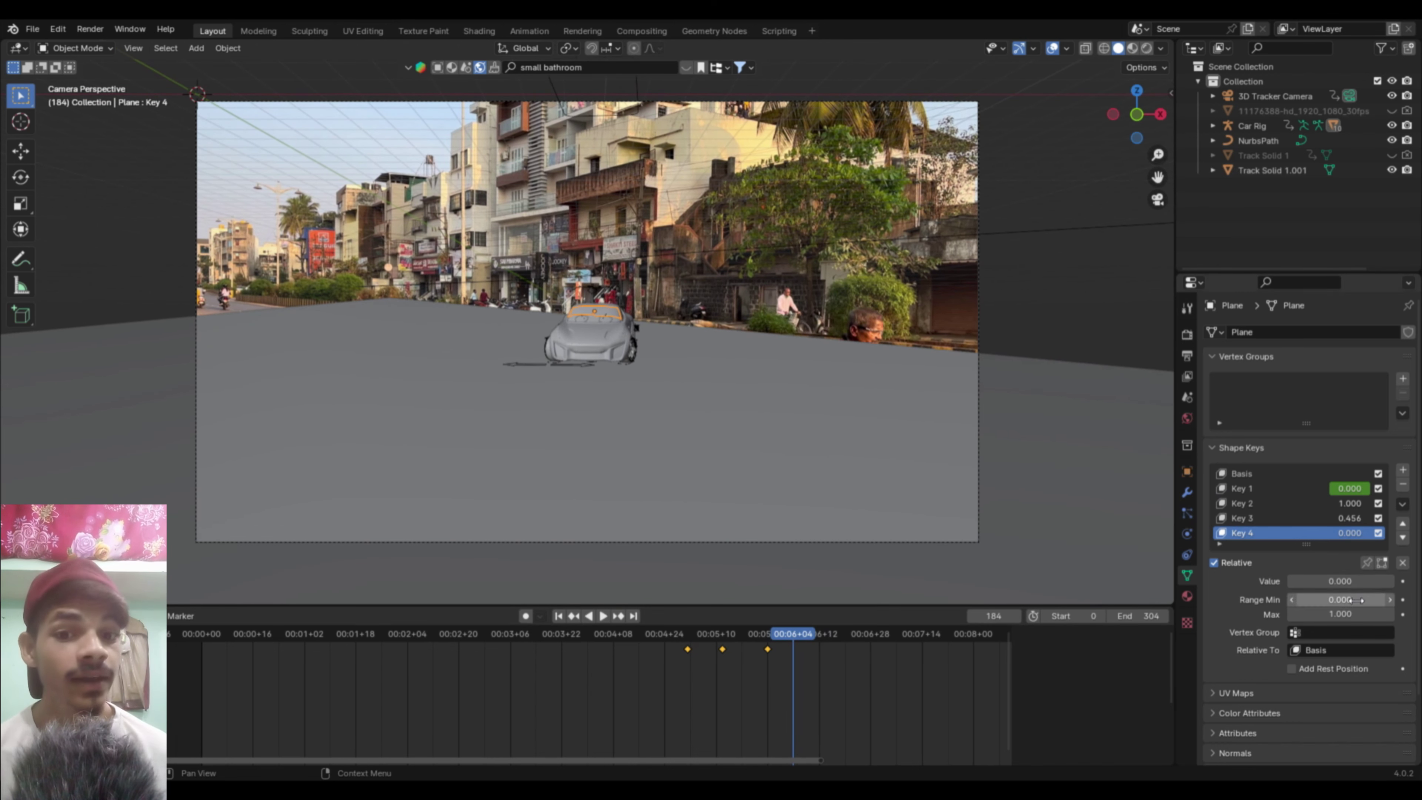
{"action": "left_click", "coordinate": [786, 644]}
{"action": "key", "text": "space"}
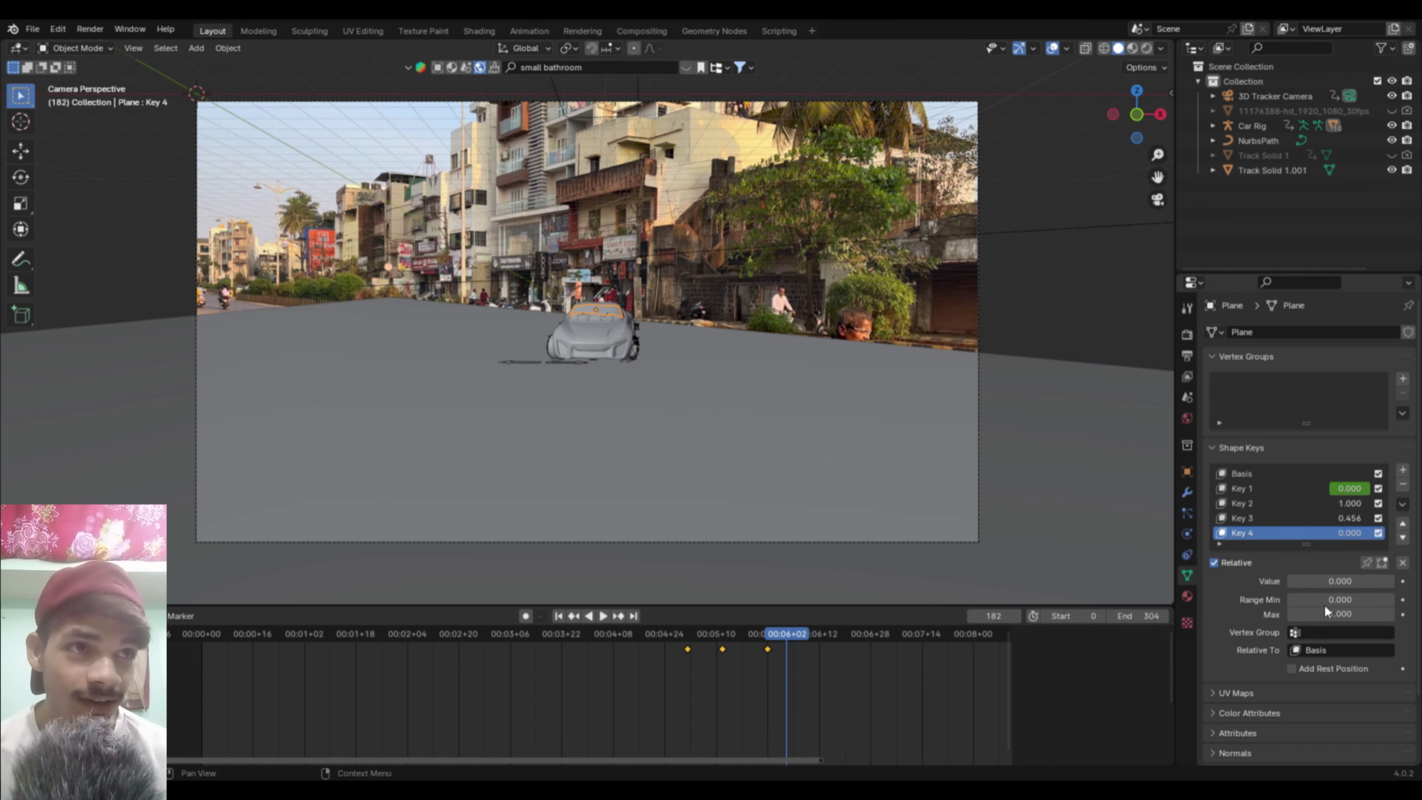
{"action": "left_click", "coordinate": [1403, 583]}
{"action": "left_click_drag", "start_coordinate": [794, 647], "coordinate": [817, 634]}
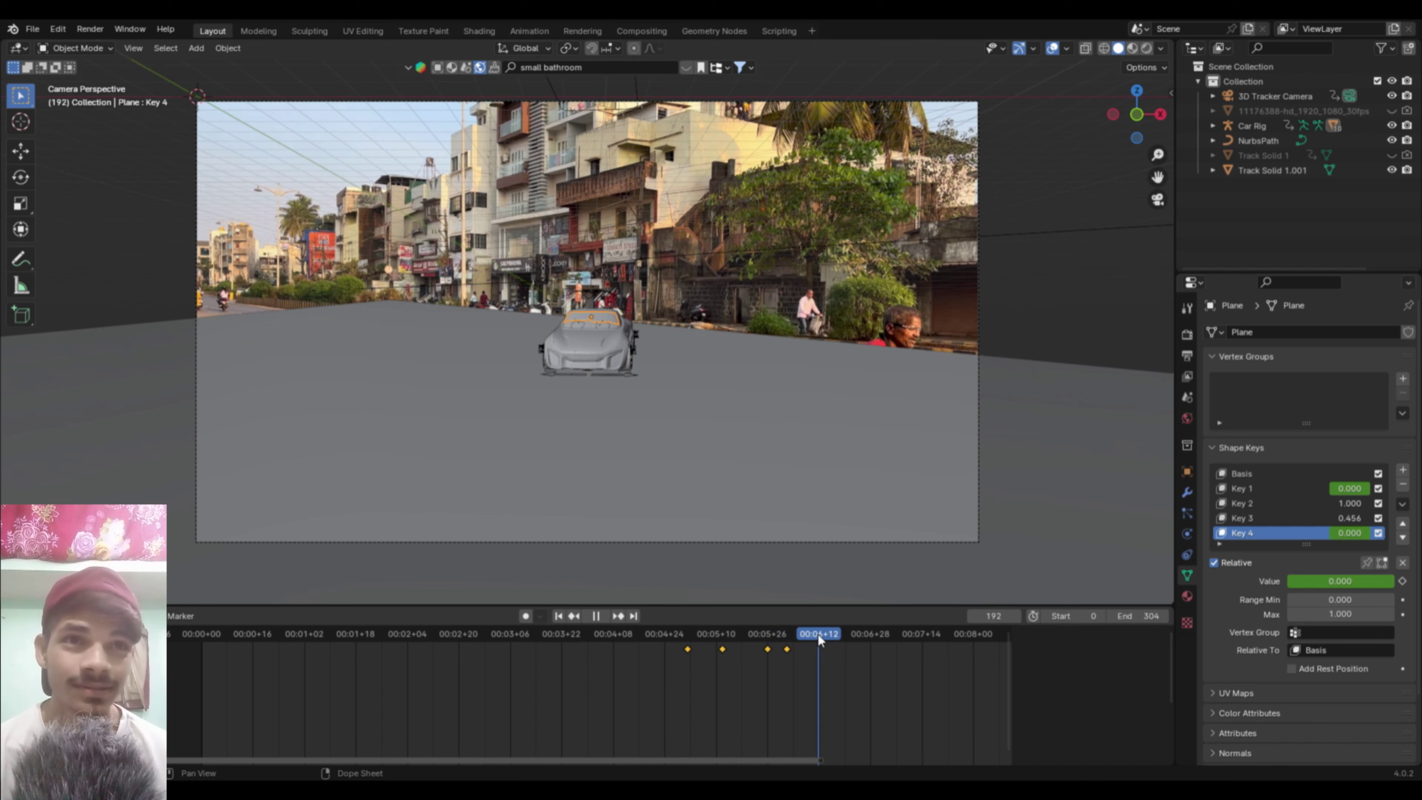
{"action": "left_click_drag", "start_coordinate": [1322, 583], "coordinate": [1394, 583]}
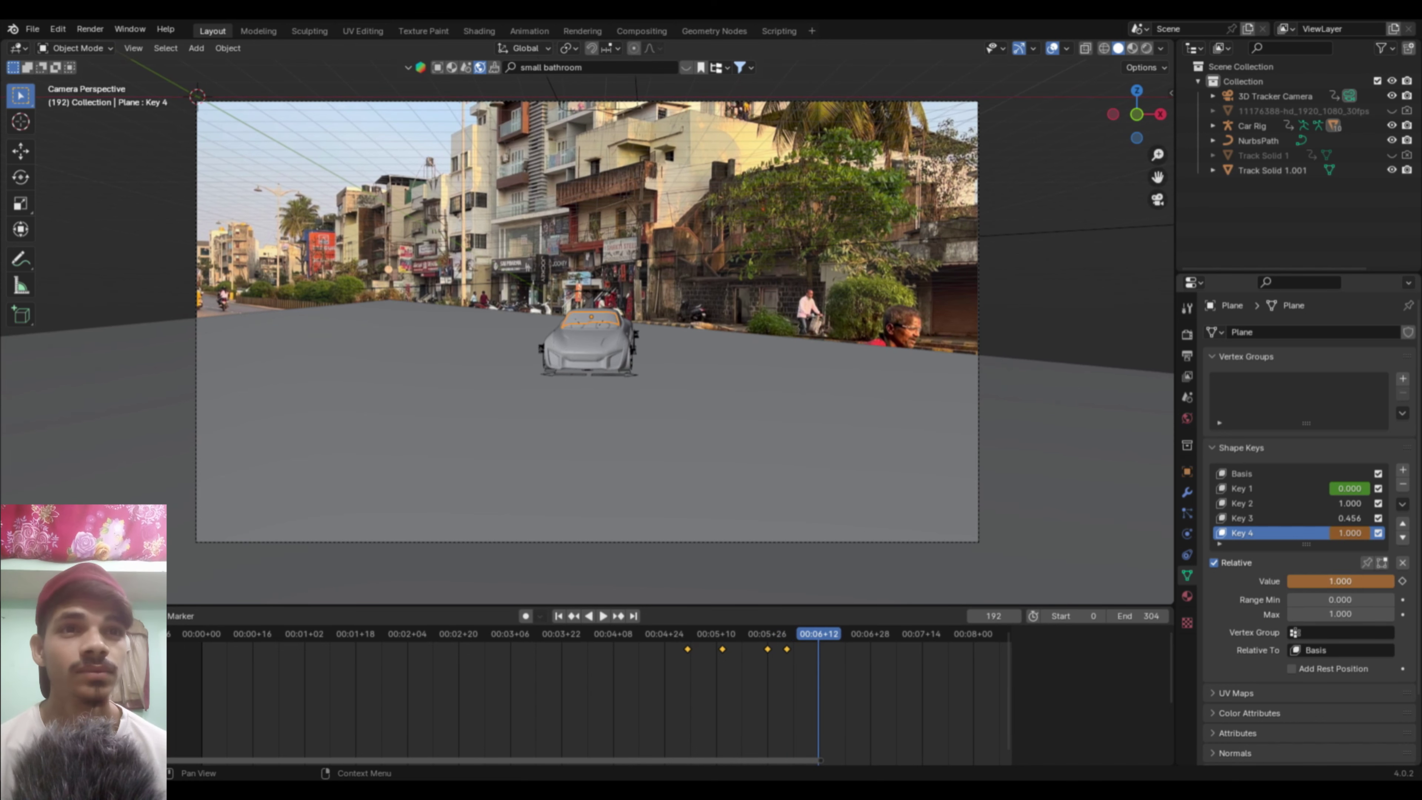
{"action": "key", "text": "i"}
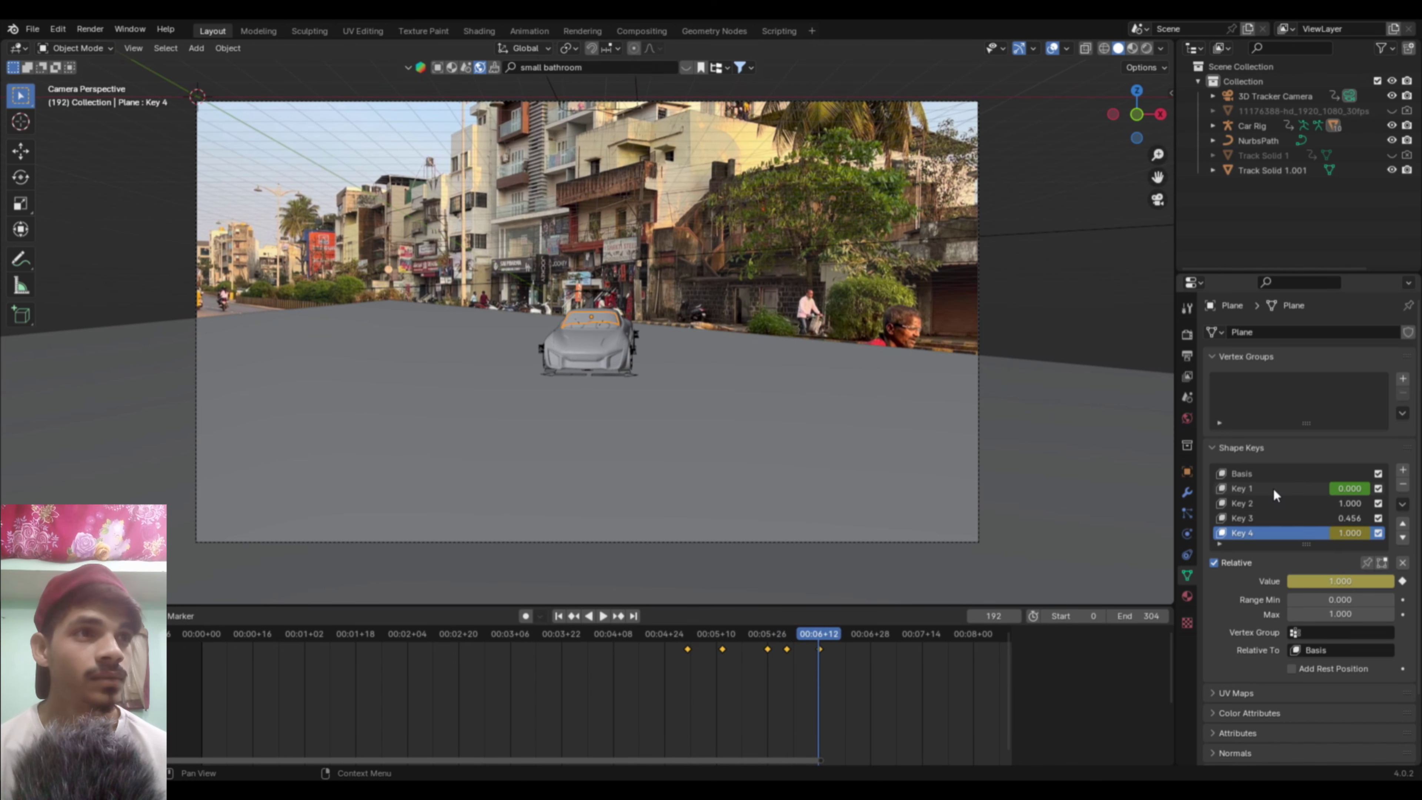
Step: With auto-keying on, drop Key 1 to zero at frame 208 and scrub back to check
{"action": "left_click", "coordinate": [1276, 491]}
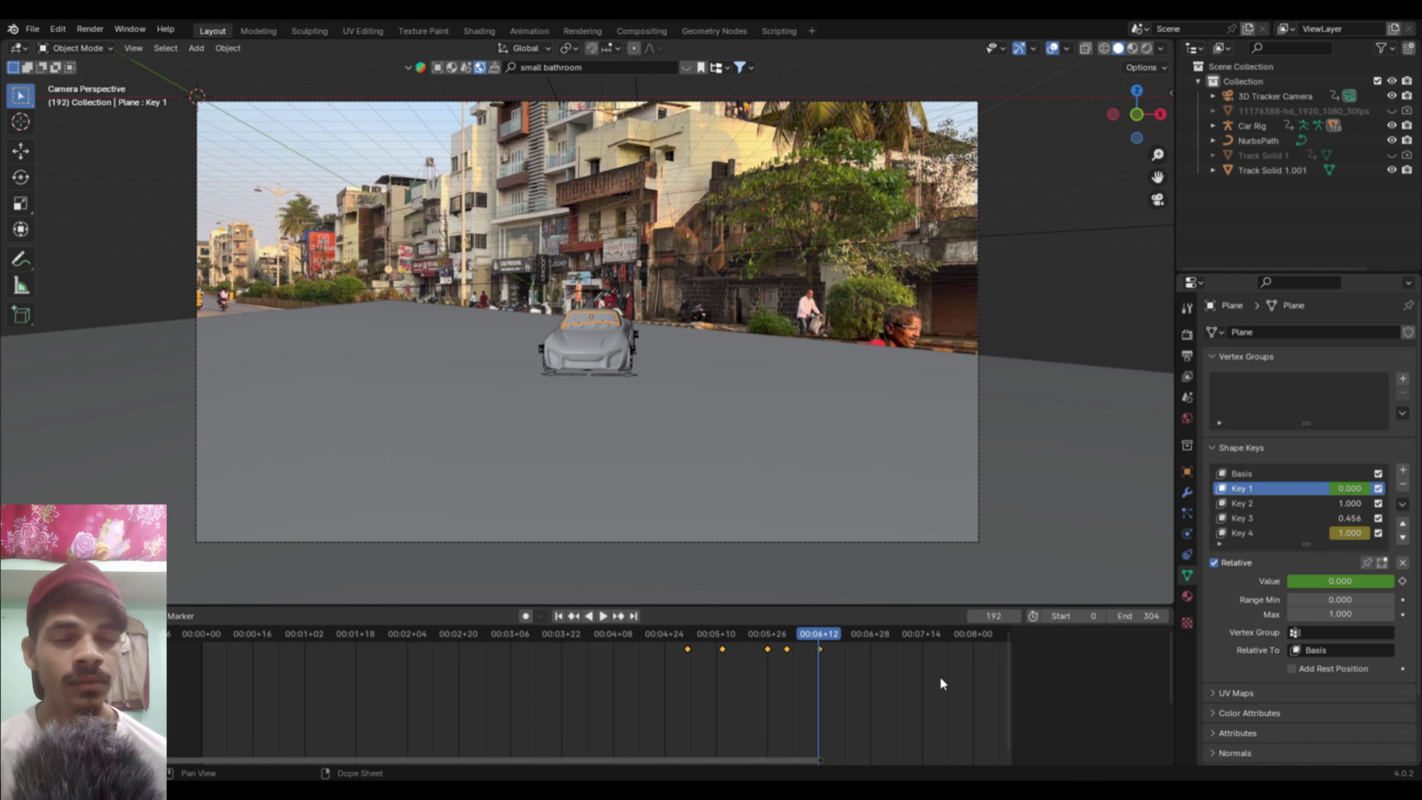
{"action": "left_click_drag", "start_coordinate": [821, 642], "coordinate": [789, 647]}
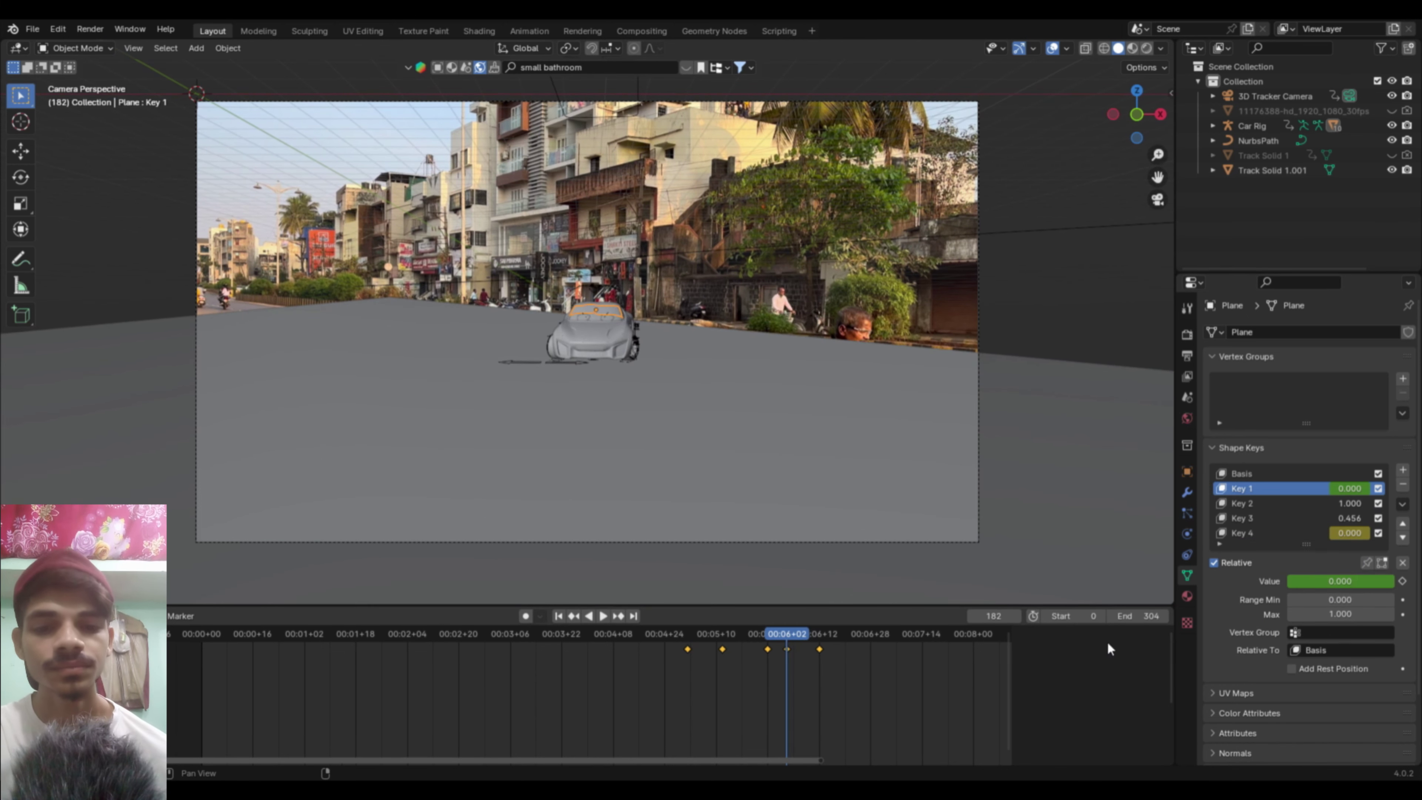
{"action": "left_click", "coordinate": [525, 615]}
{"action": "key", "text": "Up"}
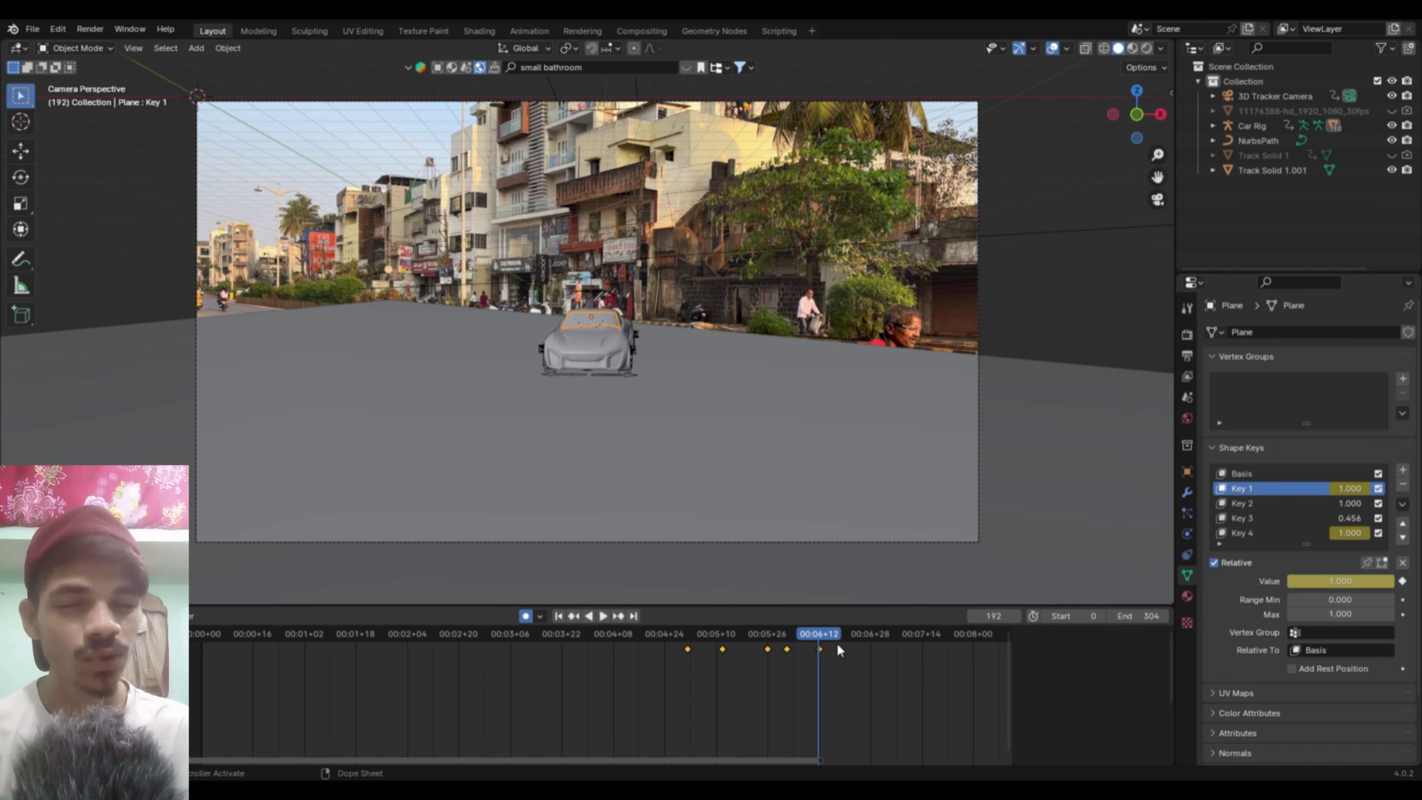
{"action": "key", "text": "space"}
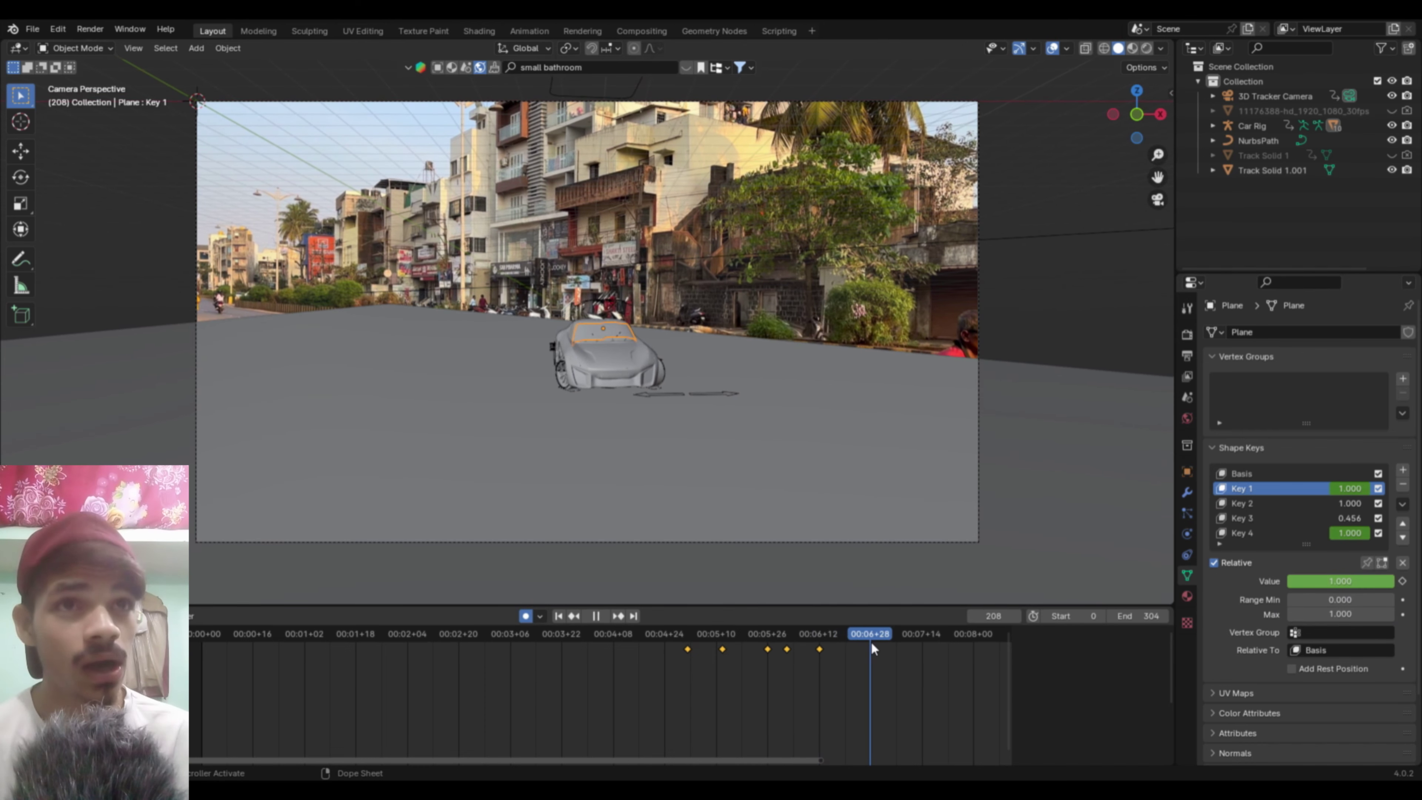
{"action": "key", "text": "space"}
{"action": "left_click_drag", "start_coordinate": [1372, 582], "coordinate": [1287, 580]}
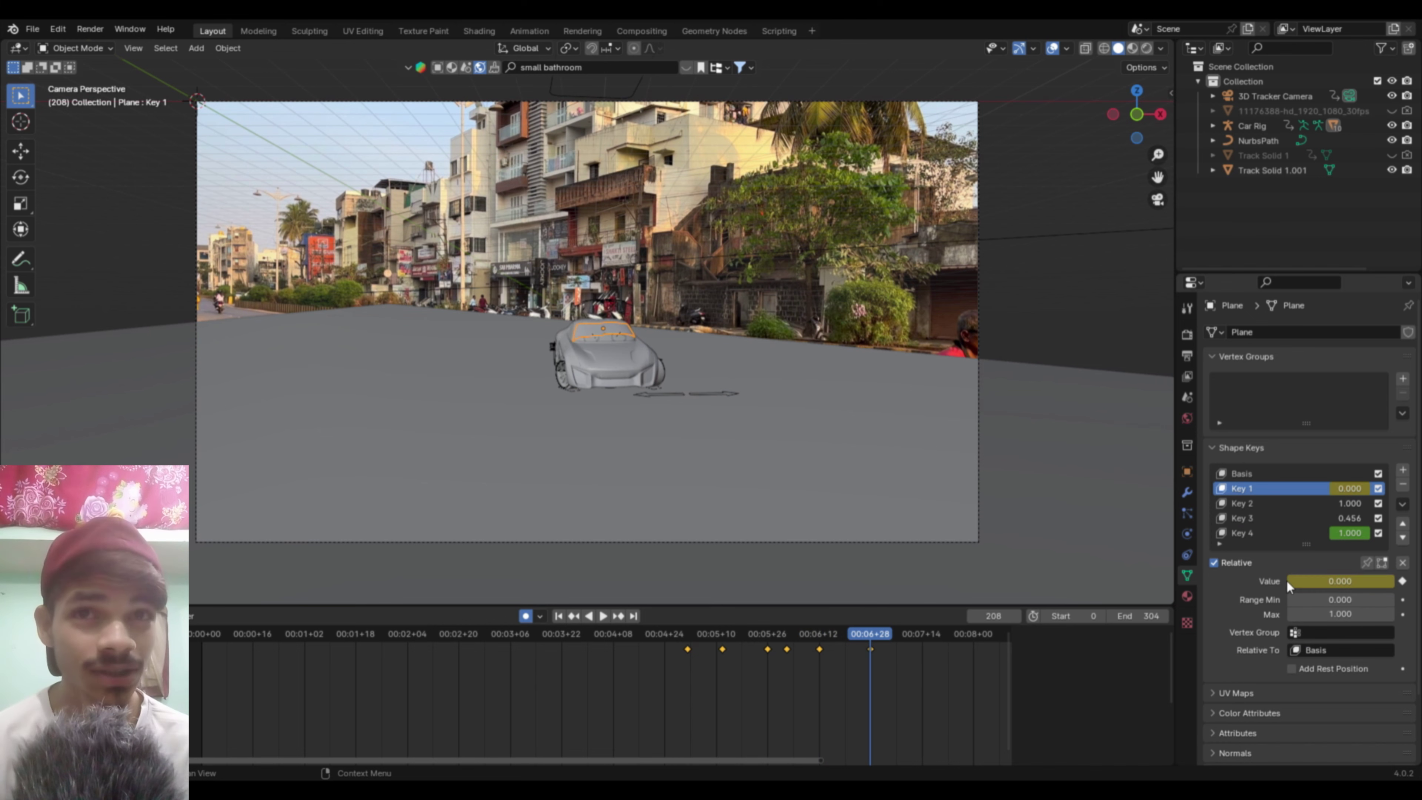
{"action": "left_click_drag", "start_coordinate": [876, 632], "coordinate": [735, 659]}
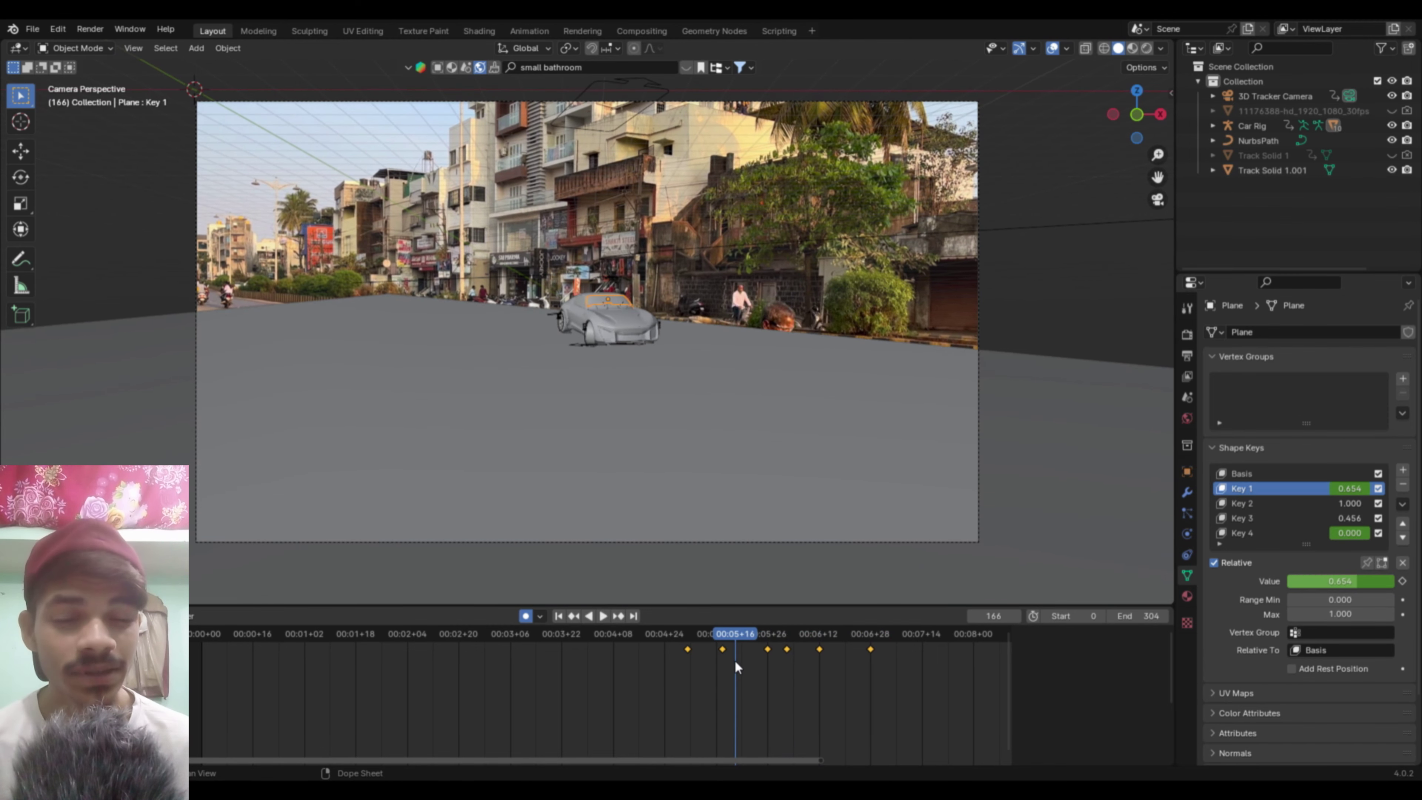
Step: Switch the viewport to Material Preview and scrub the timeline to review the animation
{"action": "key", "text": "z"}
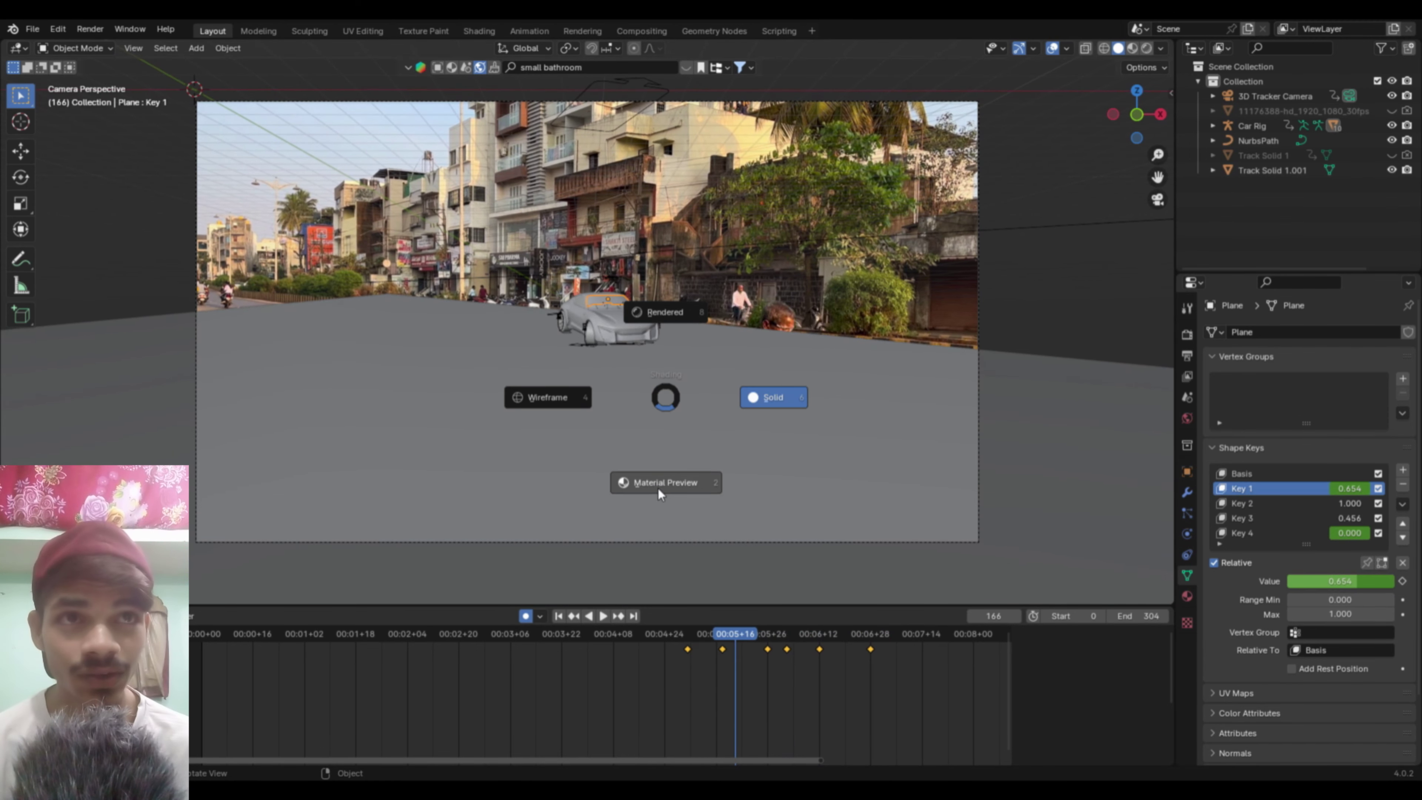
{"action": "left_click", "coordinate": [658, 487]}
{"action": "left_click_drag", "start_coordinate": [725, 636], "coordinate": [795, 652]}
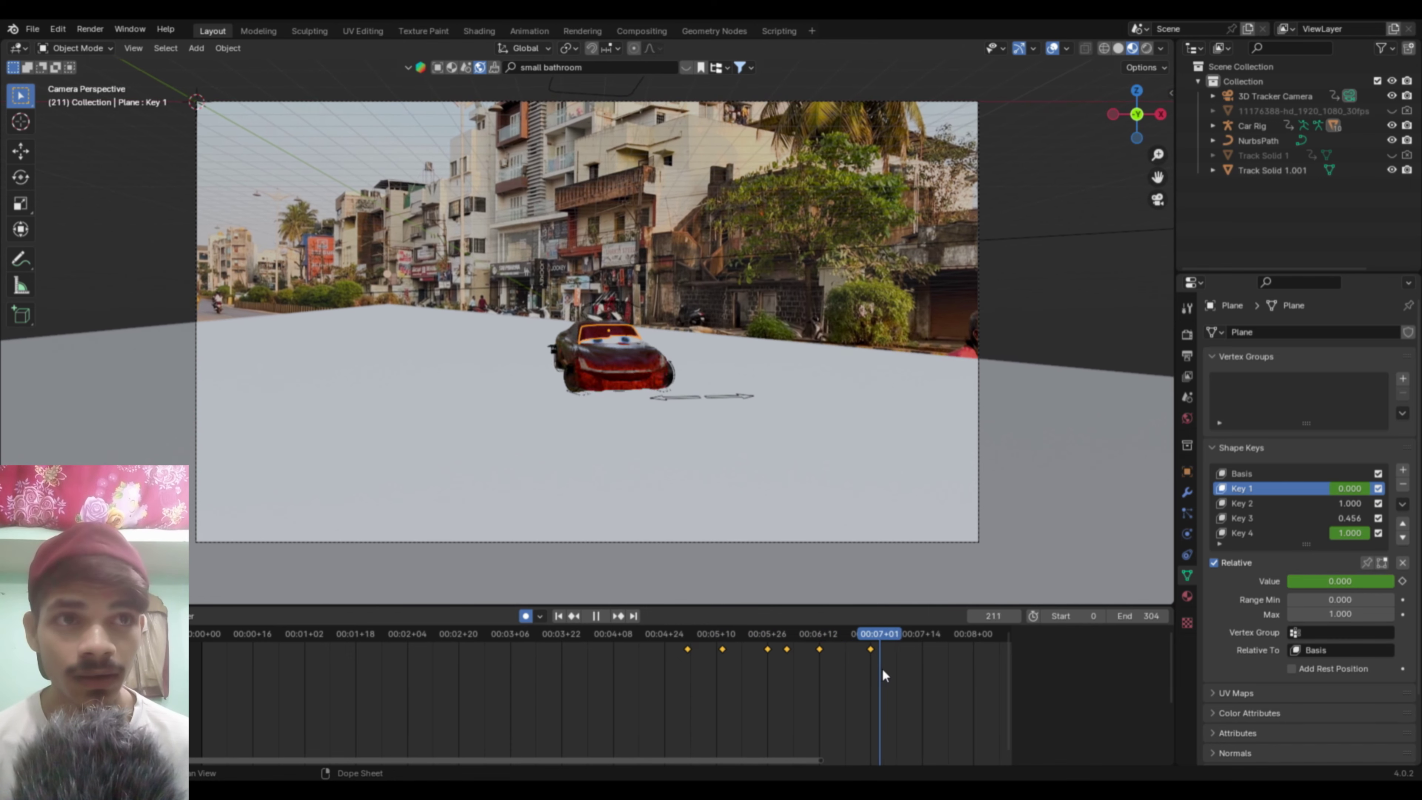
{"action": "mouse_move", "coordinate": [846, 690]}
{"action": "left_mouse_down"}
{"action": "mouse_move", "coordinate": [724, 721]}
{"action": "mouse_move", "coordinate": [841, 721]}
{"action": "mouse_move", "coordinate": [819, 734]}
{"action": "left_mouse_up"}
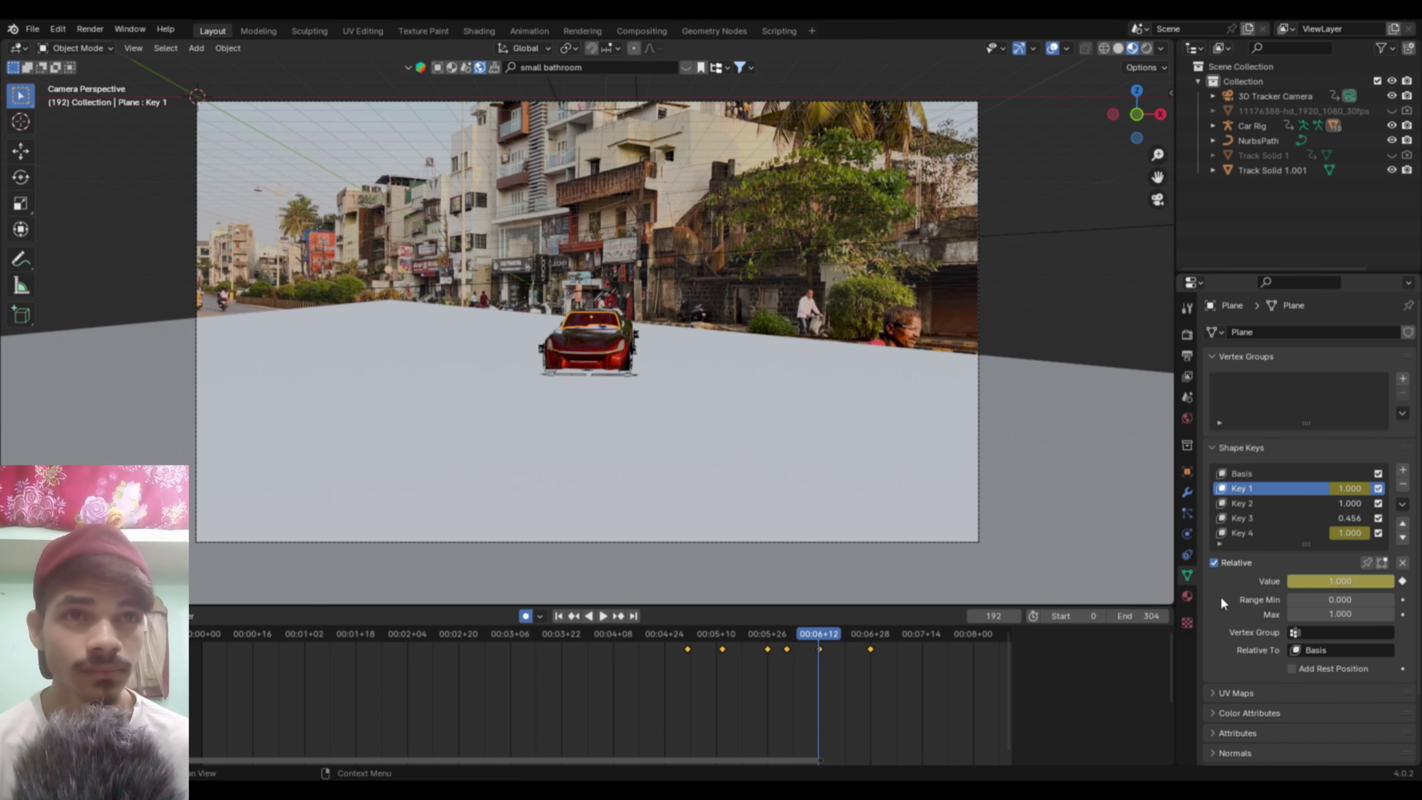
Step: Check the Key 2 and Key 3 strengths, then keyframe Key 3's value at frame 182
{"action": "left_click", "coordinate": [1297, 504]}
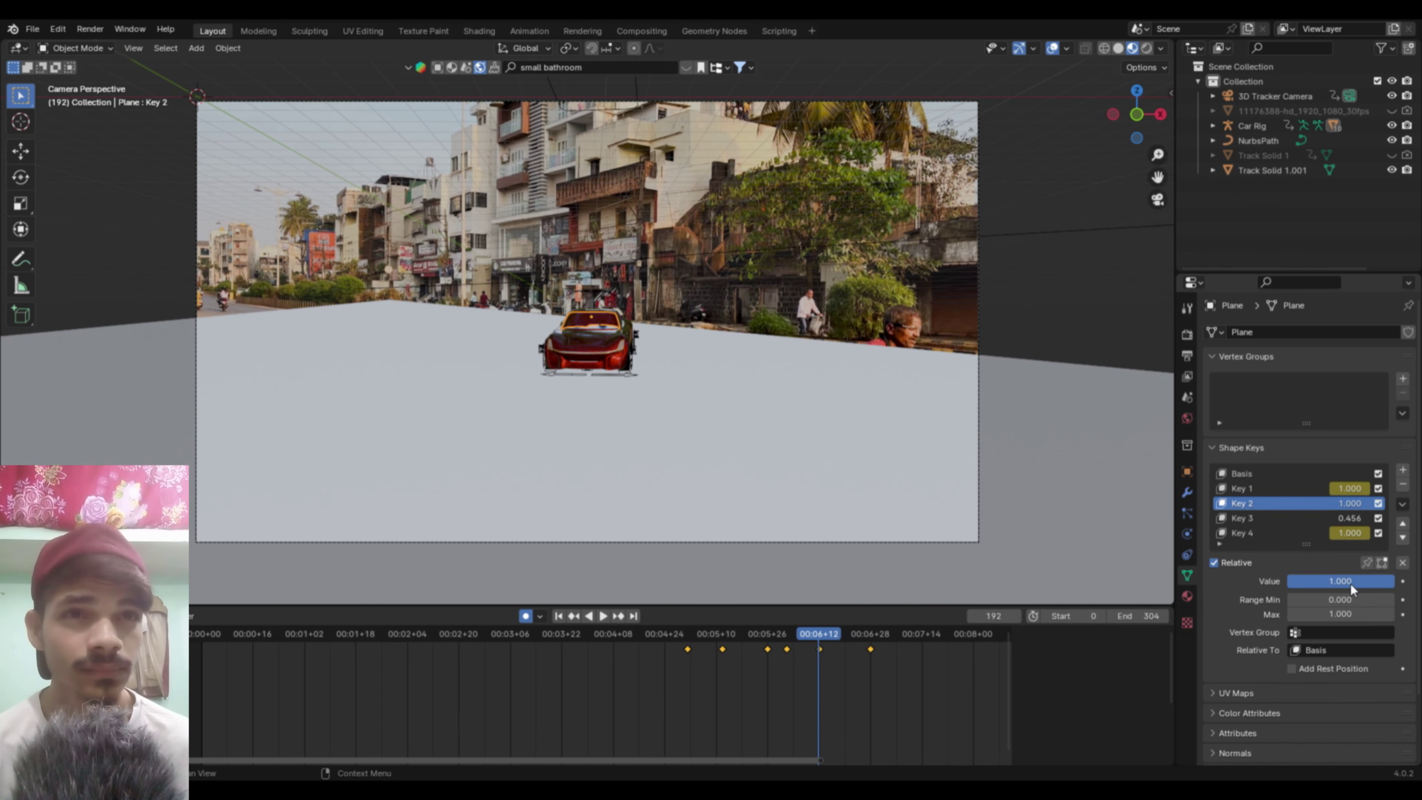
{"action": "left_click_drag", "start_coordinate": [1350, 583], "coordinate": [1336, 582]}
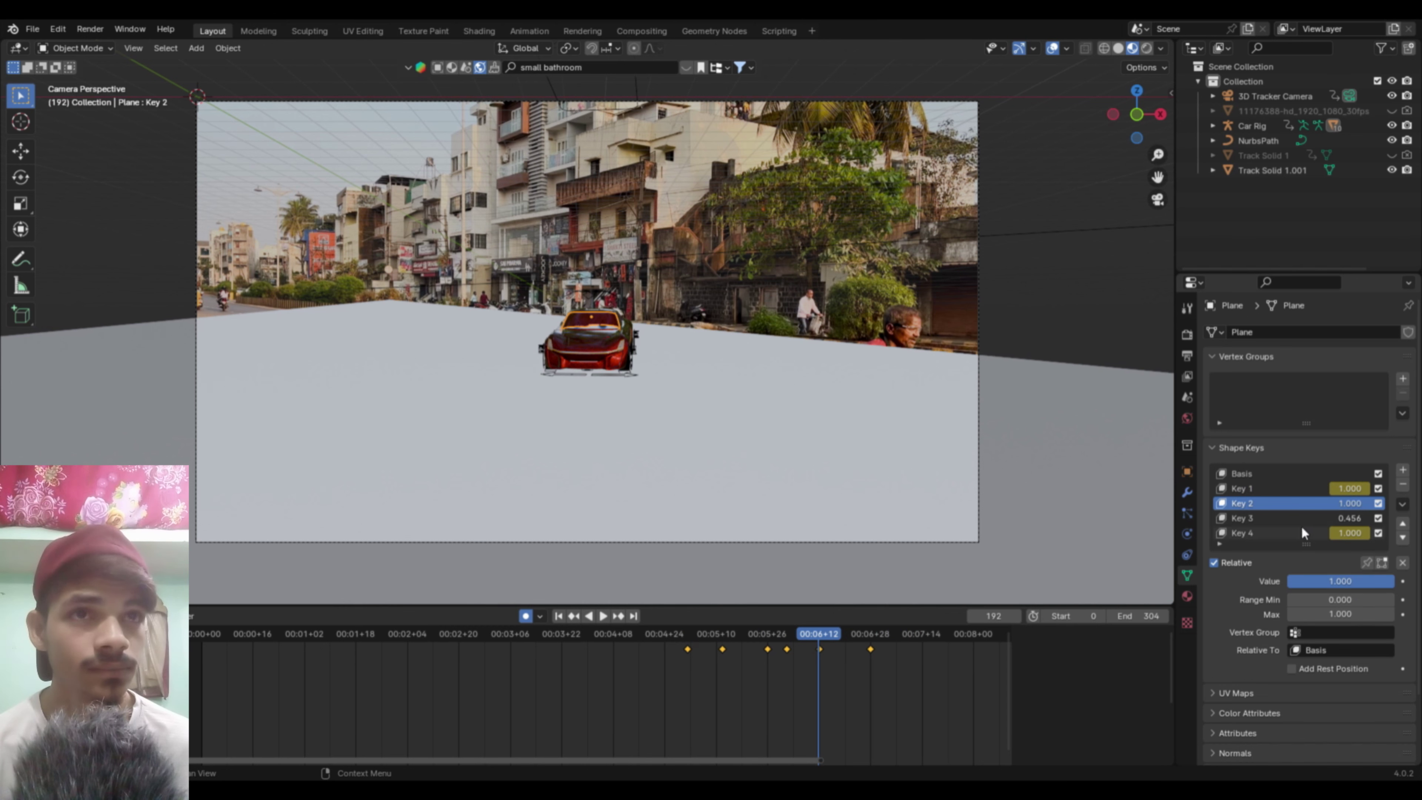
{"action": "left_click", "coordinate": [1280, 518]}
{"action": "mouse_move", "coordinate": [1338, 581]}
{"action": "left_mouse_down"}
{"action": "mouse_move", "coordinate": [1360, 581]}
{"action": "mouse_move", "coordinate": [1323, 581]}
{"action": "mouse_move", "coordinate": [1337, 580]}
{"action": "left_mouse_up"}
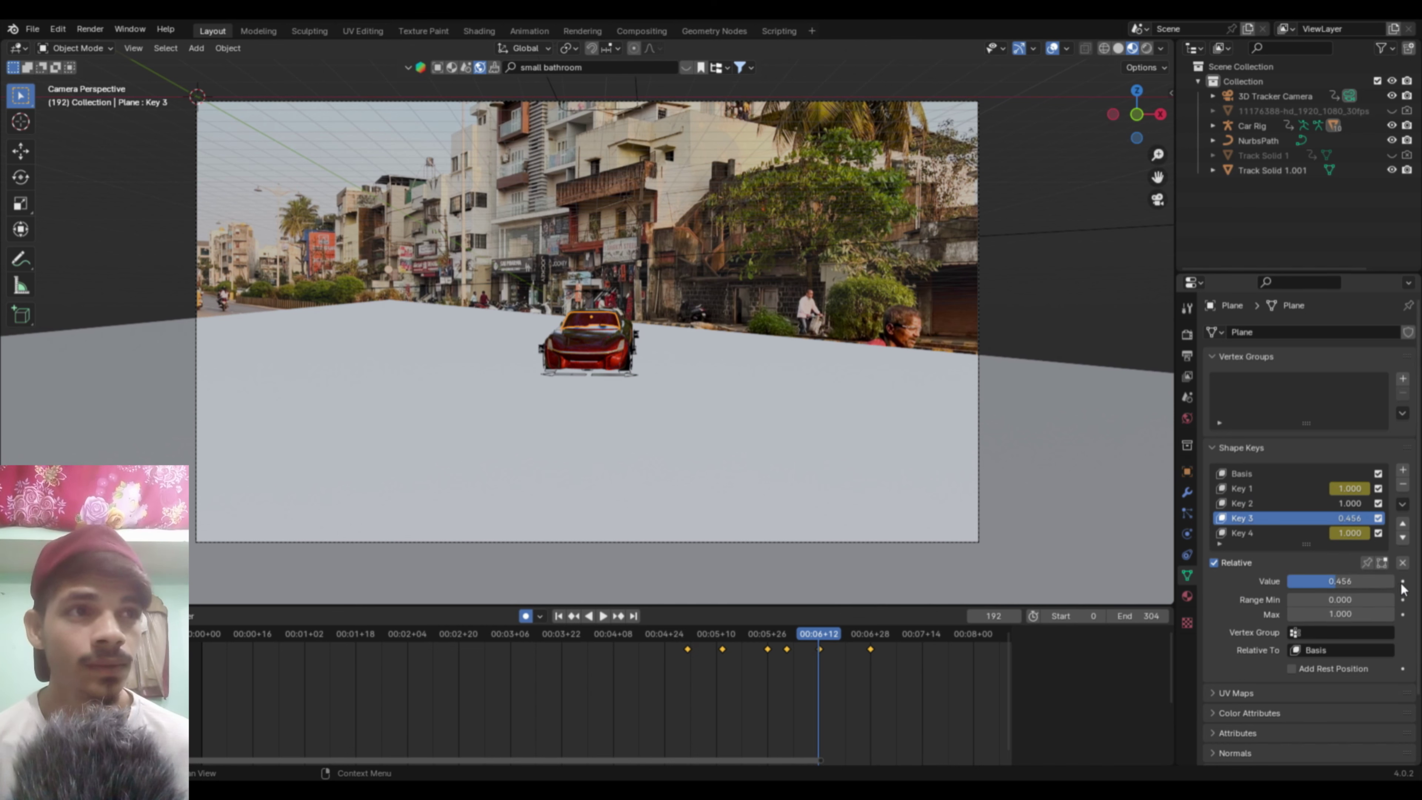
{"action": "left_click_drag", "start_coordinate": [821, 633], "coordinate": [786, 638]}
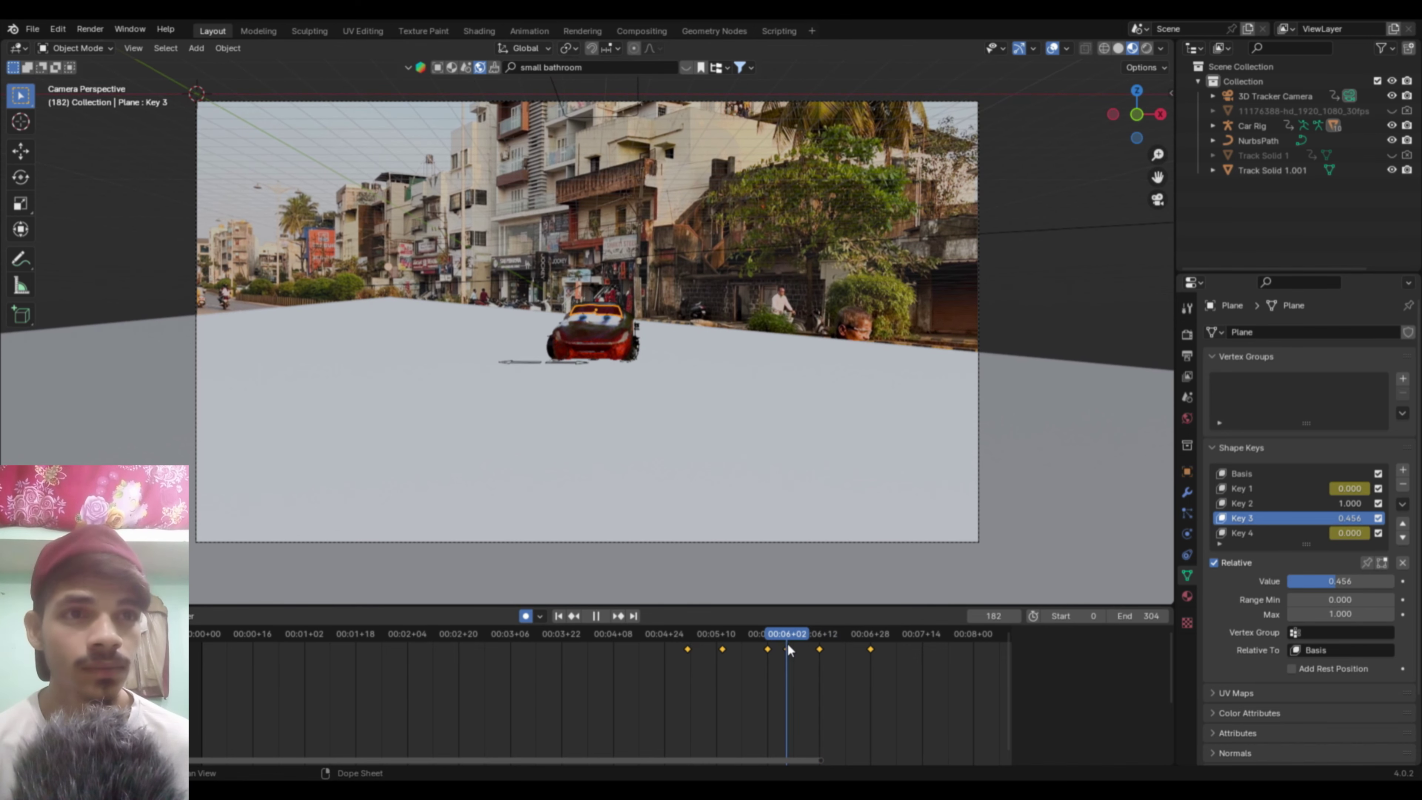
{"action": "left_click", "coordinate": [1403, 581]}
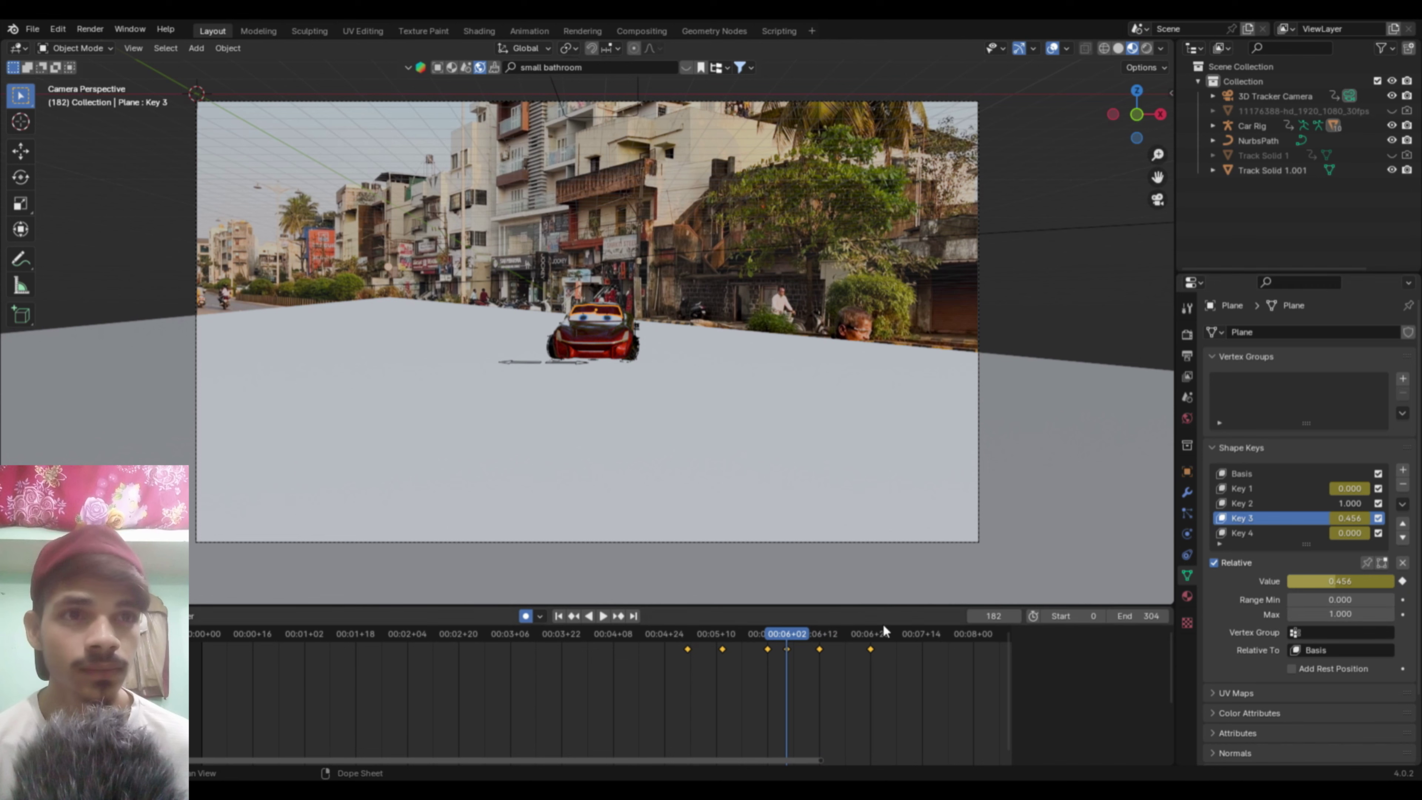
Step: Animate Key 3 to full strength at frame 192 and back to zero at frame 208
{"action": "left_click_drag", "start_coordinate": [799, 636], "coordinate": [820, 640]}
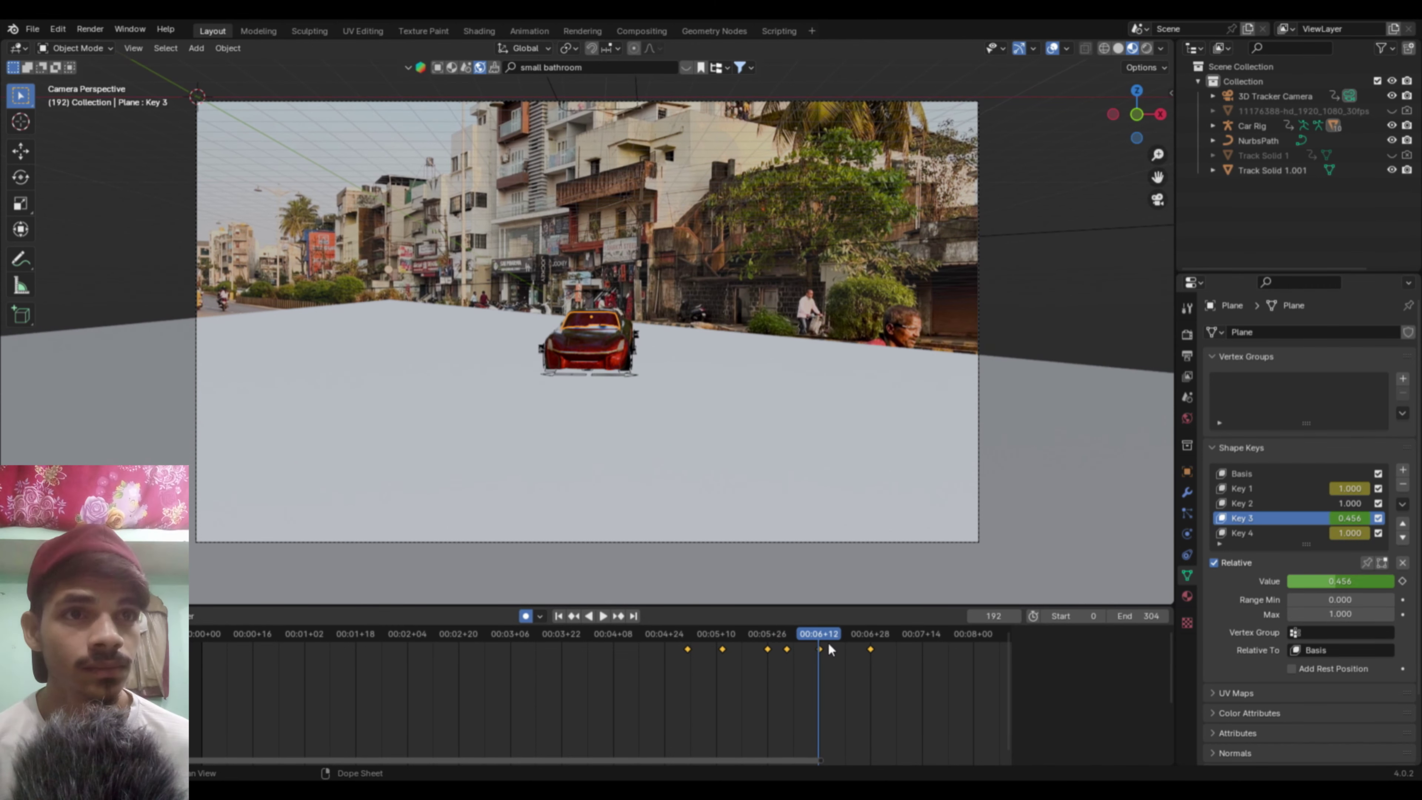
{"action": "left_click_drag", "start_coordinate": [1333, 581], "coordinate": [1394, 581]}
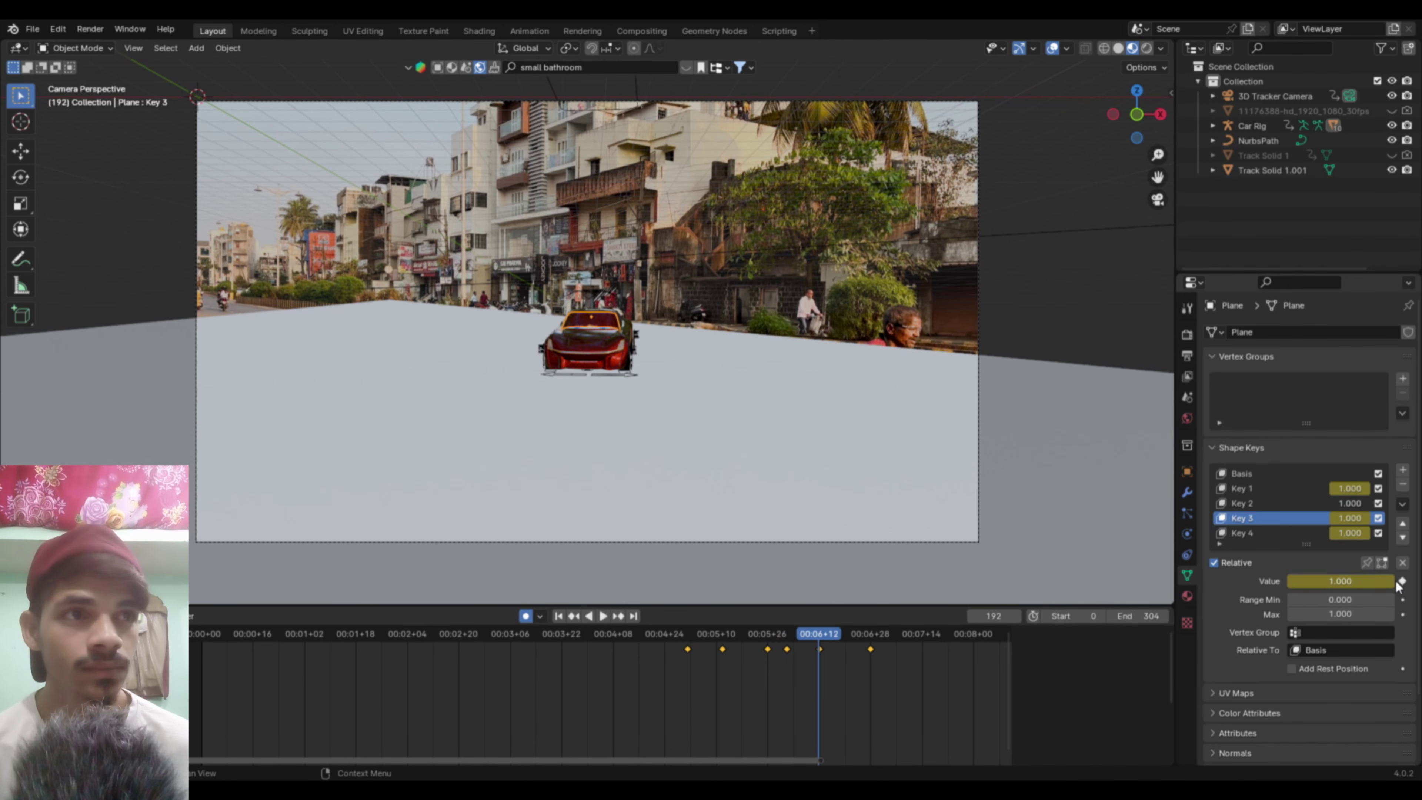
{"action": "left_click_drag", "start_coordinate": [823, 630], "coordinate": [870, 634]}
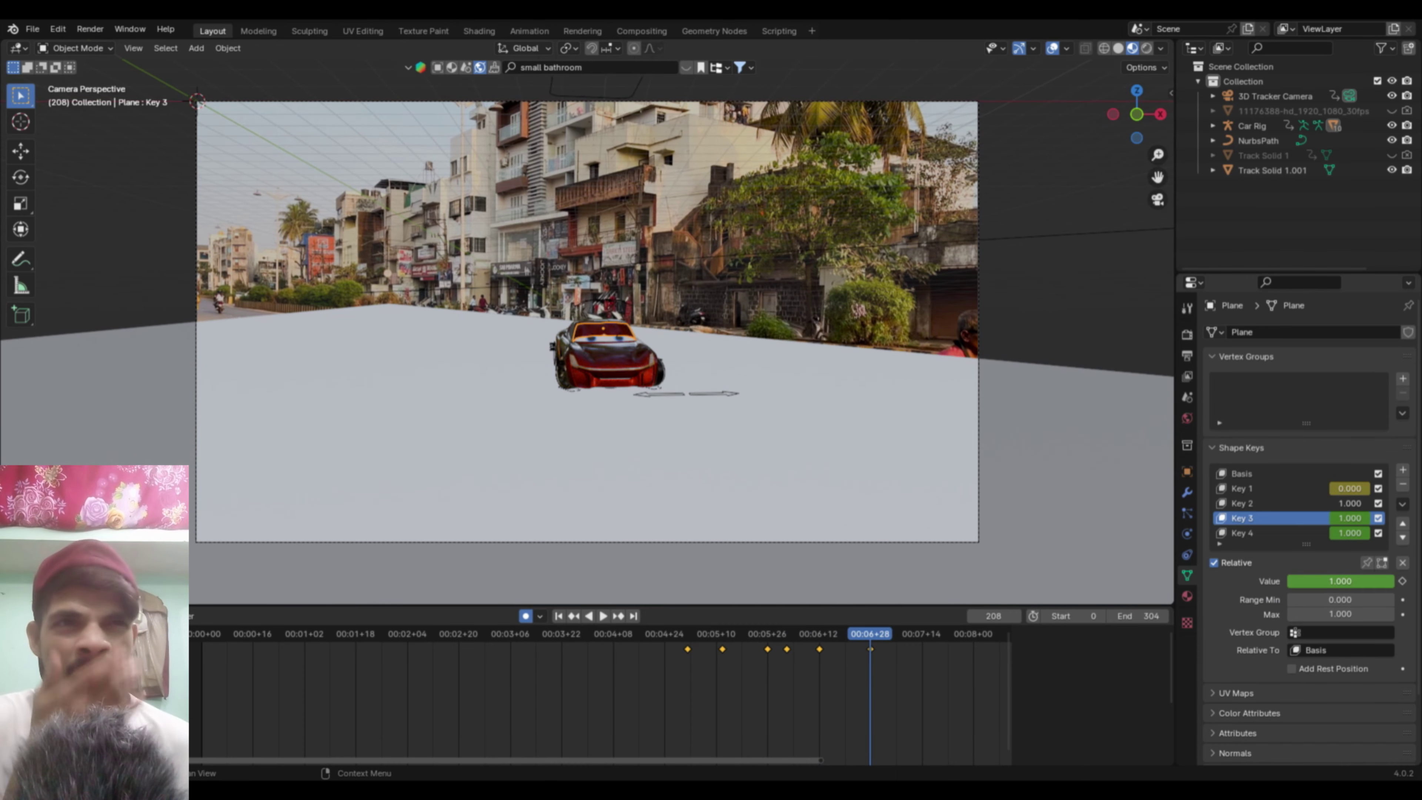
{"action": "mouse_move", "coordinate": [1338, 581]}
{"action": "left_mouse_down"}
{"action": "mouse_move", "coordinate": [1288, 581]}
{"action": "mouse_move", "coordinate": [1383, 581]}
{"action": "left_mouse_up"}
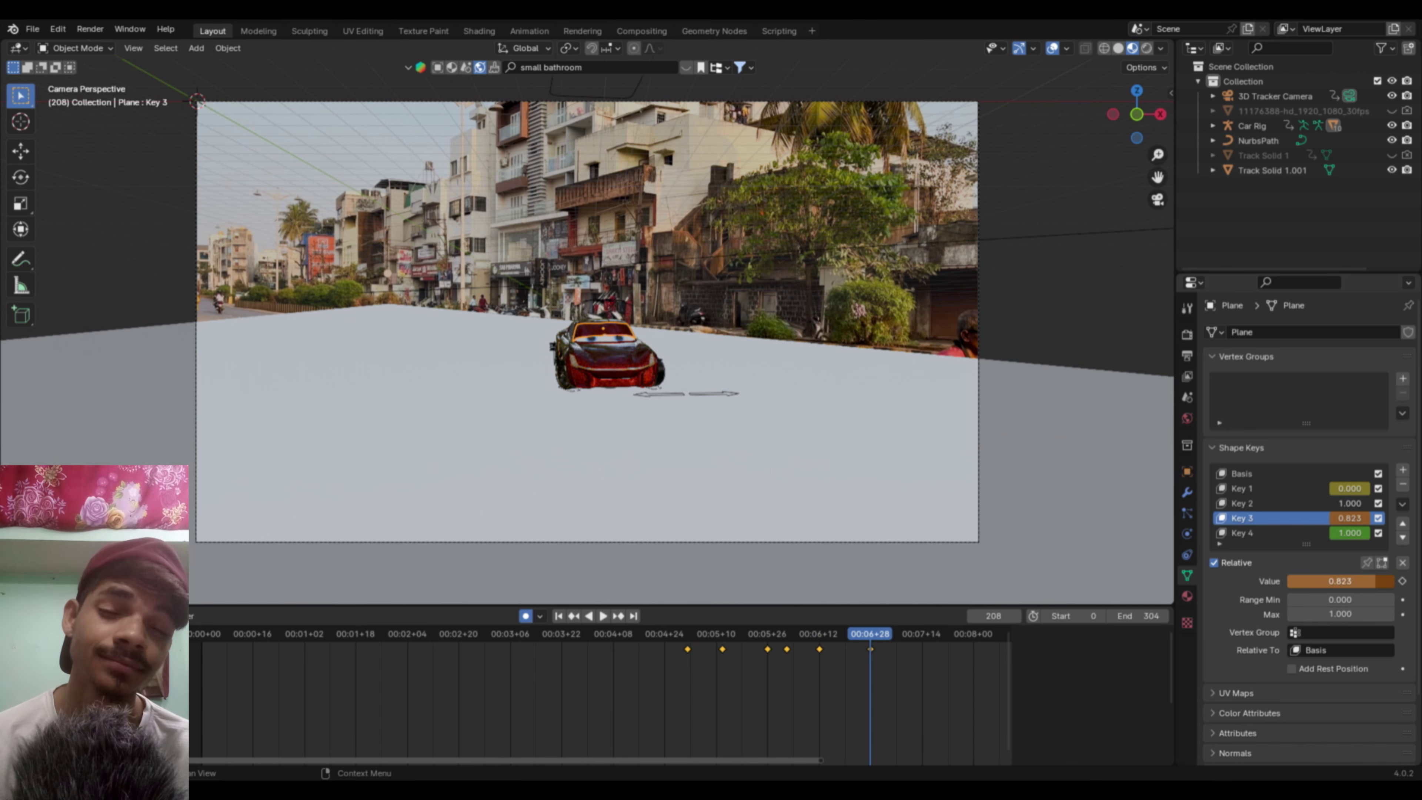
{"action": "key", "text": "i"}
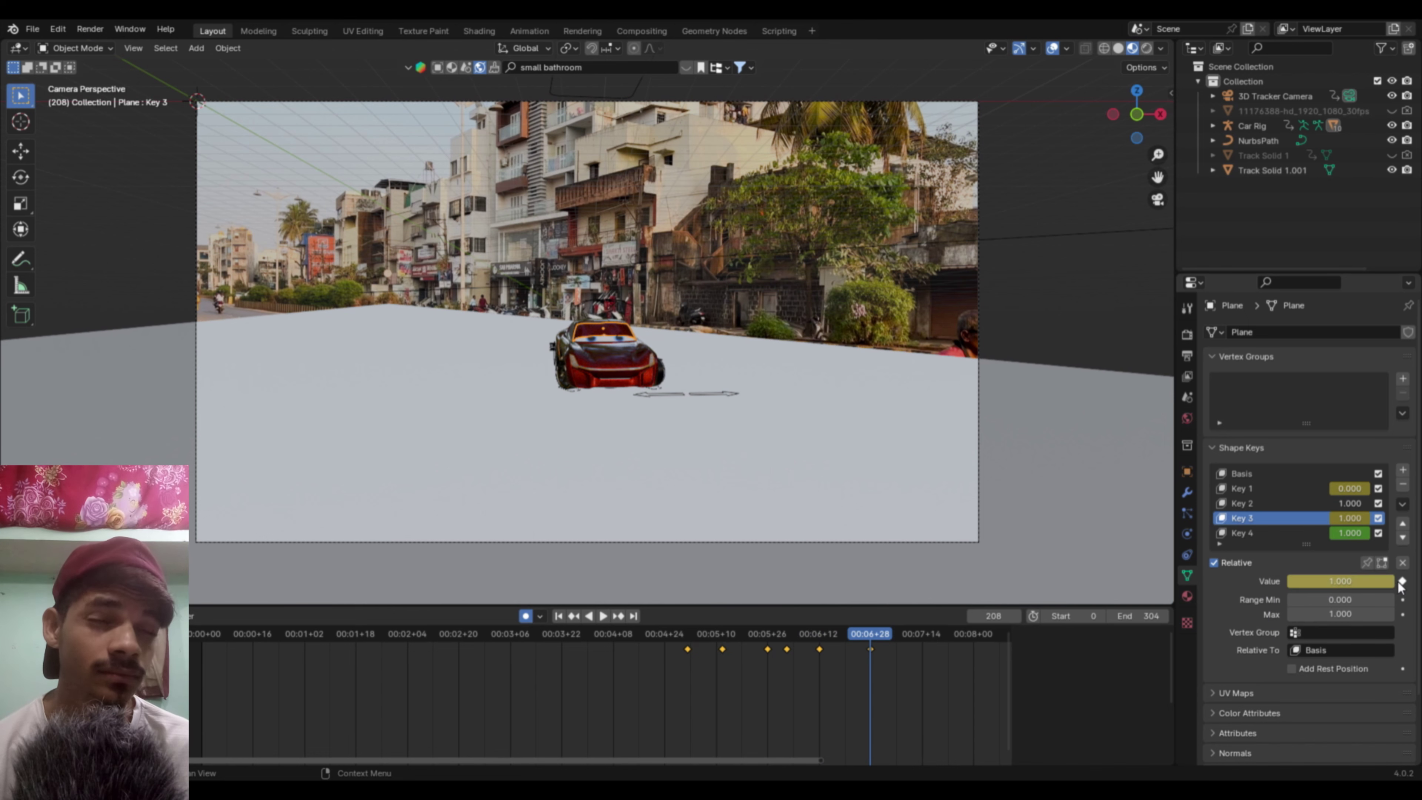
{"action": "left_click_drag", "start_coordinate": [870, 644], "coordinate": [585, 675]}
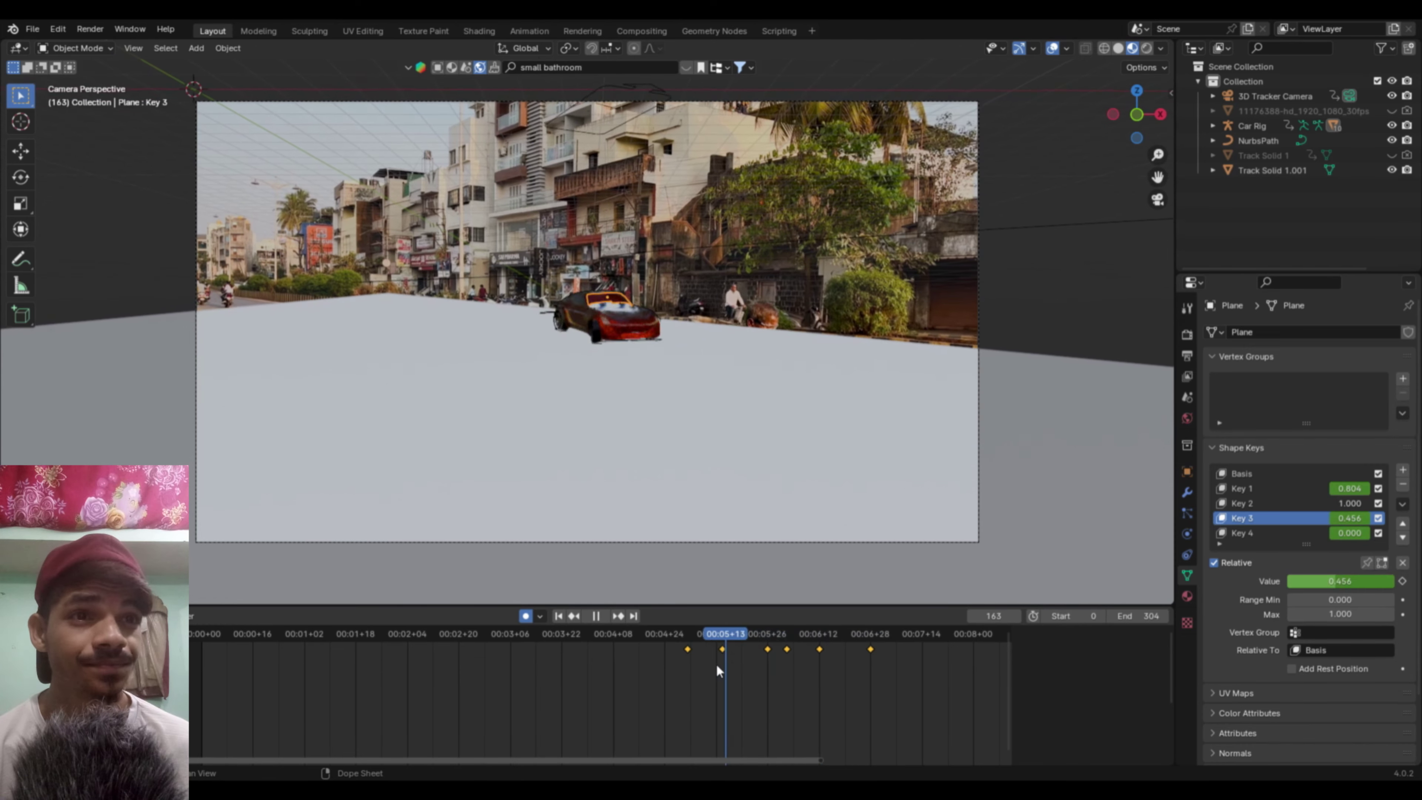
{"action": "key", "text": "space"}
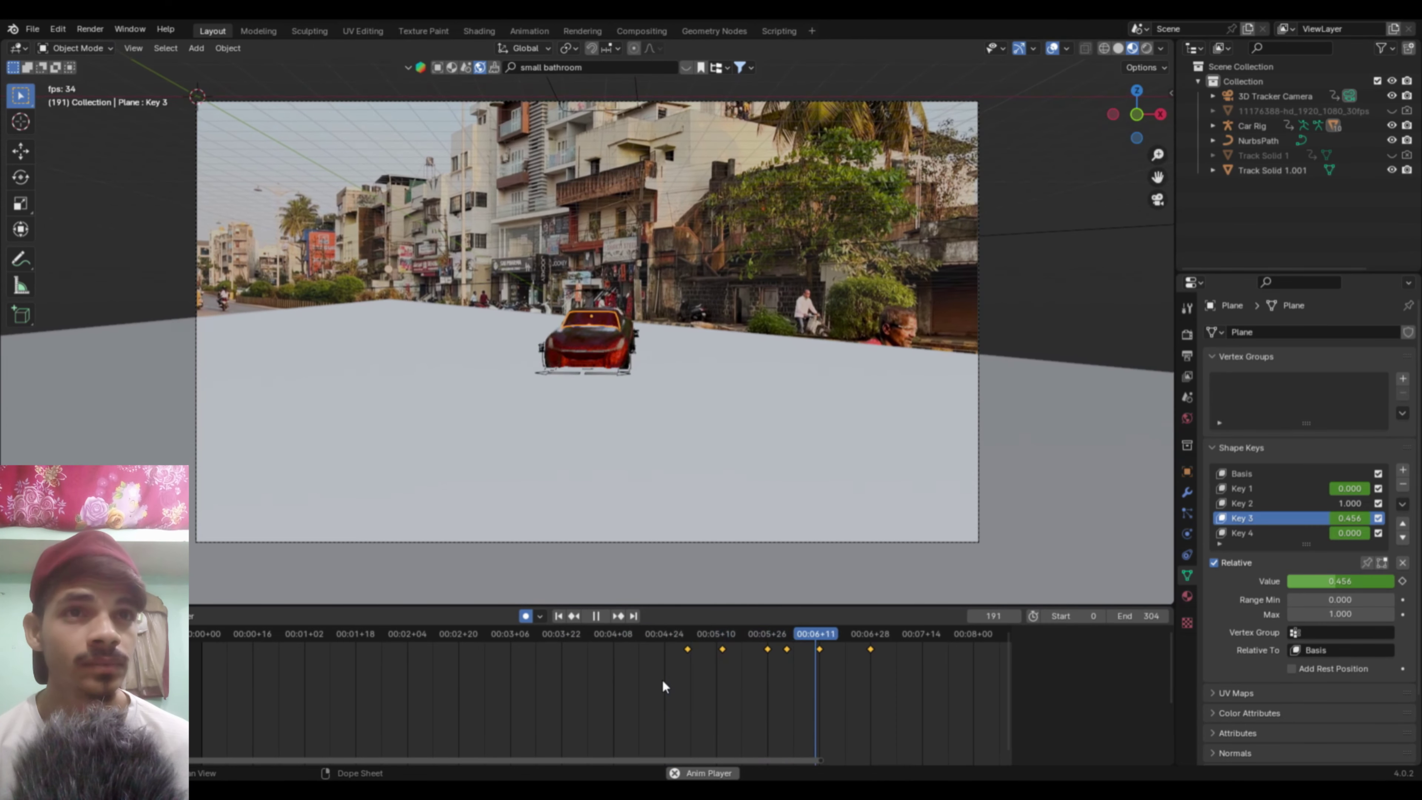
{"action": "key", "text": "space"}
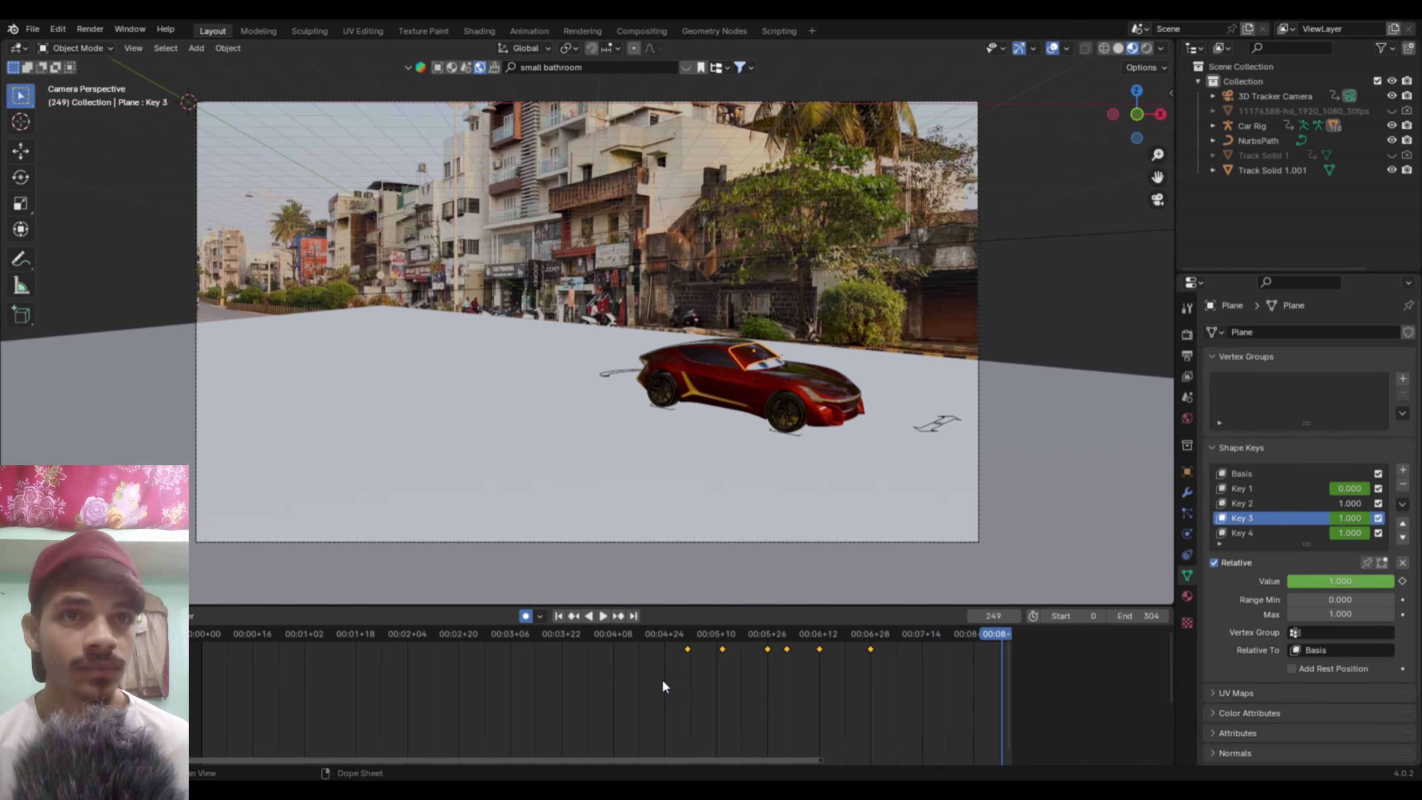
Step: Keyframe Key 1 at zero at frame 237
{"action": "mouse_move", "coordinate": [993, 634]}
{"action": "left_mouse_down"}
{"action": "mouse_move", "coordinate": [952, 643]}
{"action": "mouse_move", "coordinate": [973, 636]}
{"action": "left_mouse_up"}
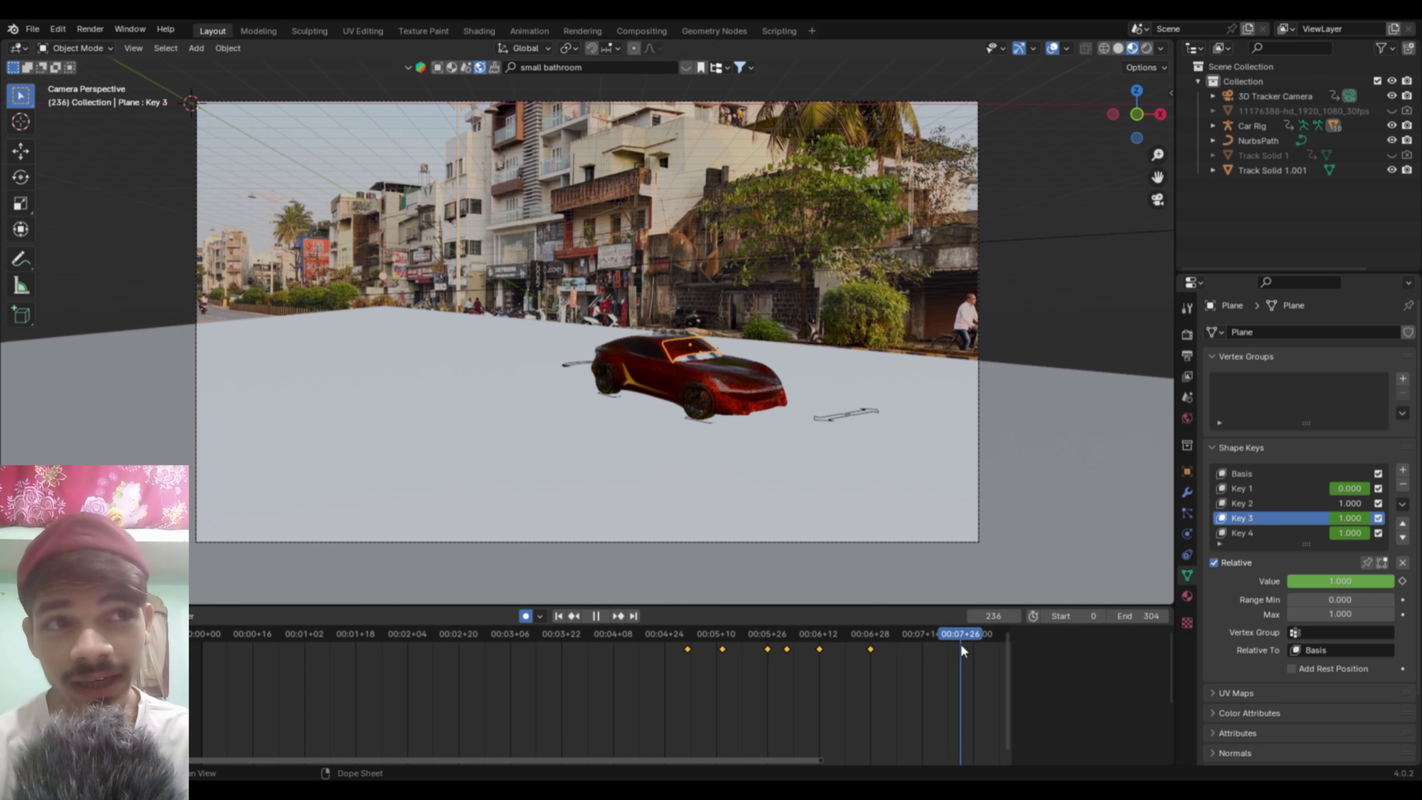
{"action": "left_click", "coordinate": [1274, 488]}
{"action": "left_click_drag", "start_coordinate": [1305, 581], "coordinate": [1327, 581]}
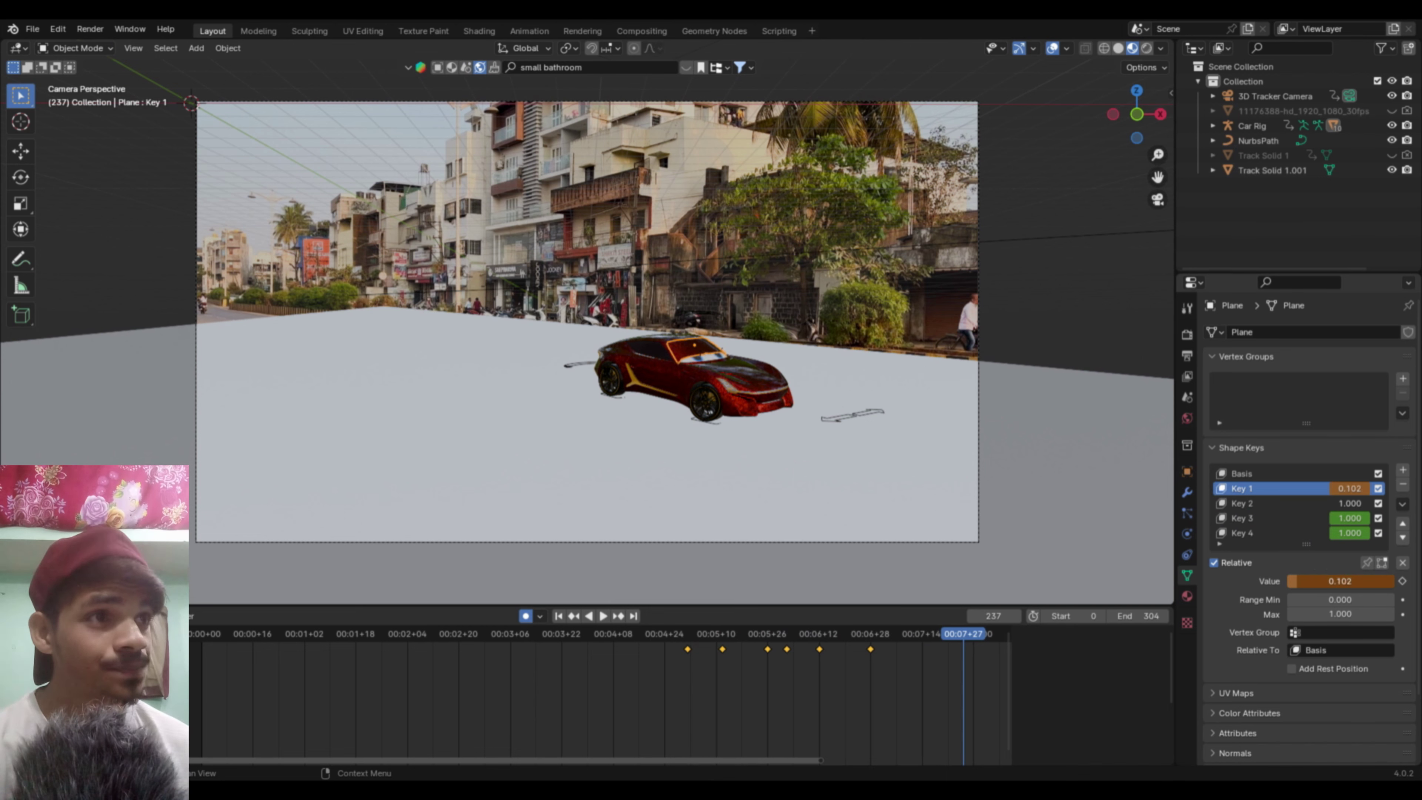
{"action": "left_click_drag", "start_coordinate": [1372, 581], "coordinate": [1286, 581]}
{"action": "key", "text": "i"}
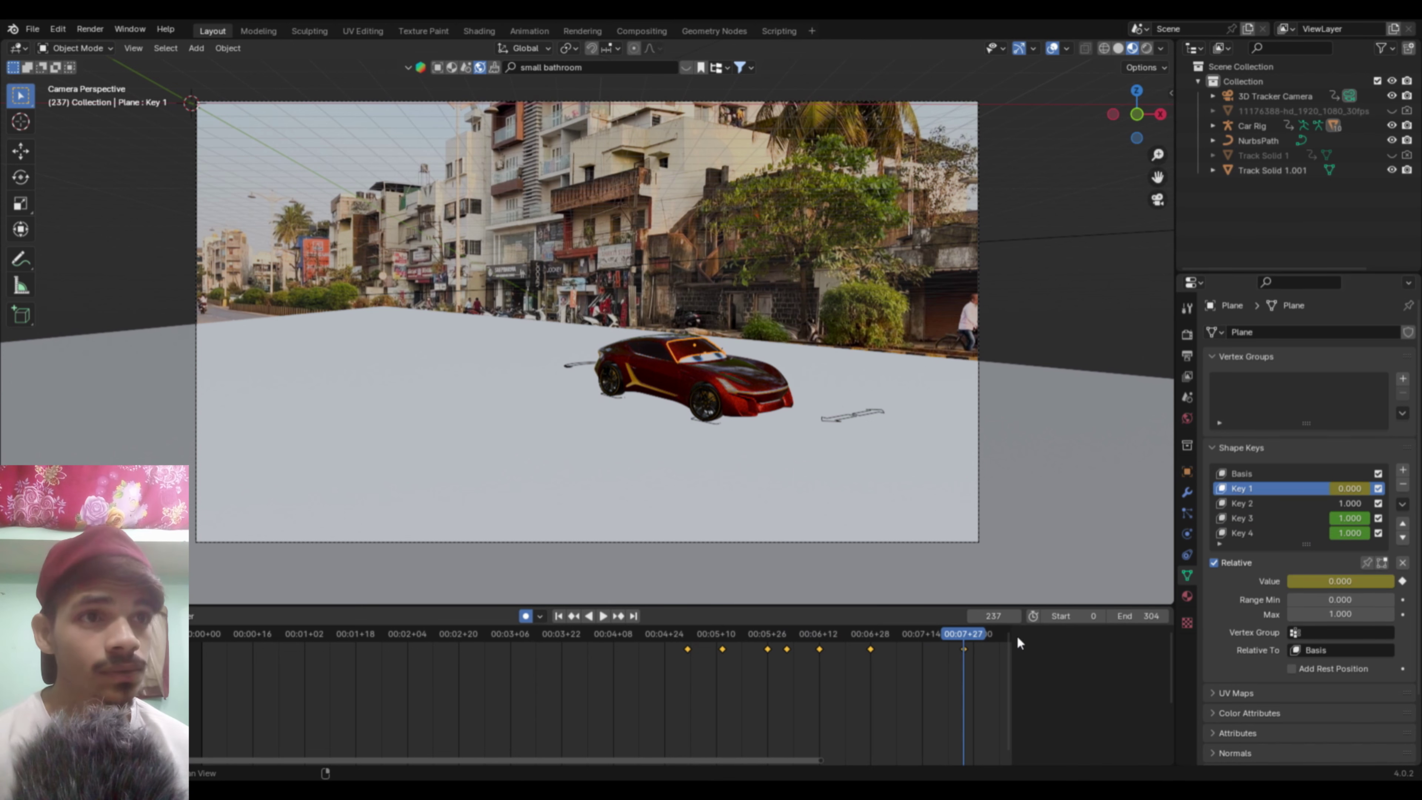
{"action": "left_click_drag", "start_coordinate": [973, 636], "coordinate": [1008, 641]}
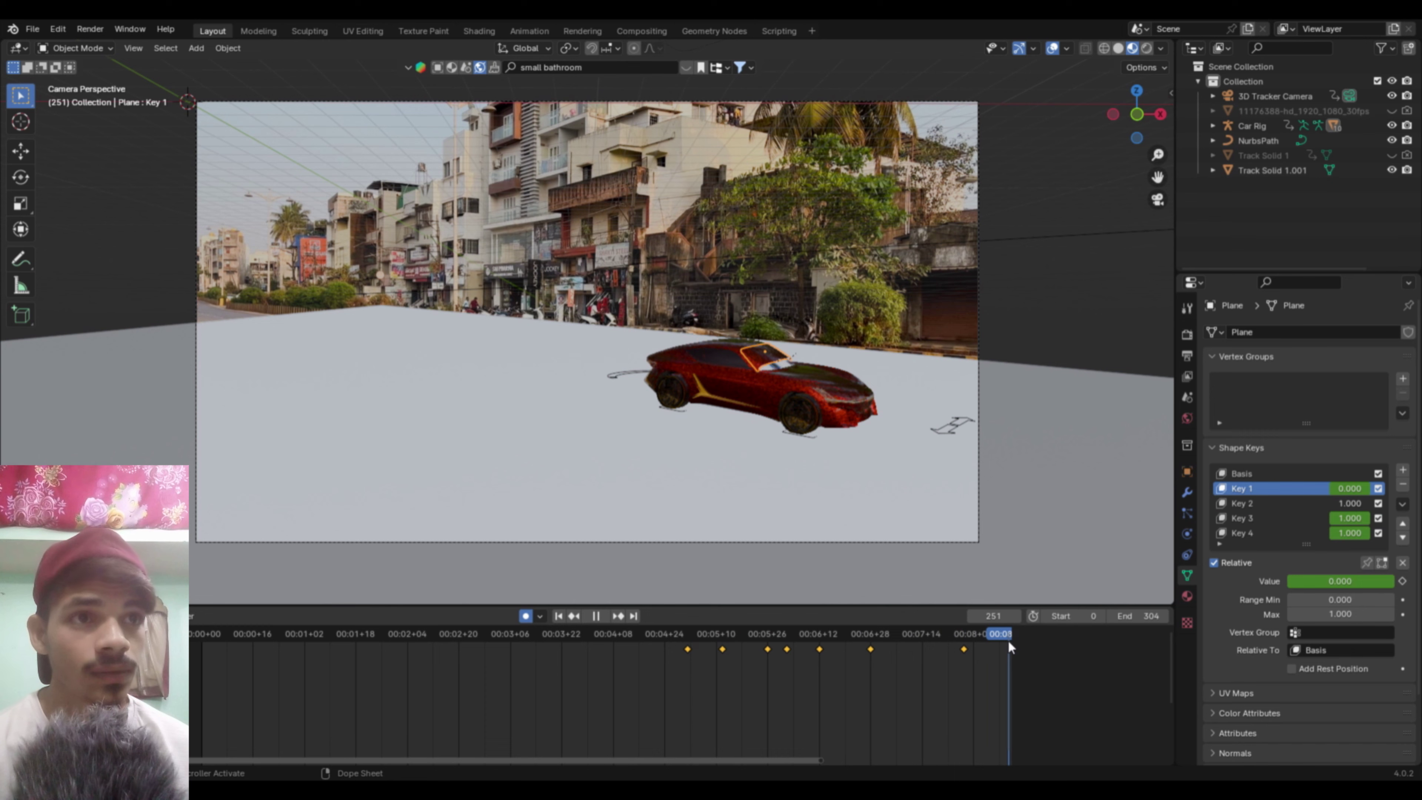
{"action": "key", "text": "space"}
Step: Keyframe Key 1 at full strength at frame 255, then keyframe it back to zero
{"action": "scroll", "coordinate": [465, 728], "scroll_direction": "down", "scroll_amount": 5, "text": "ctrl"}
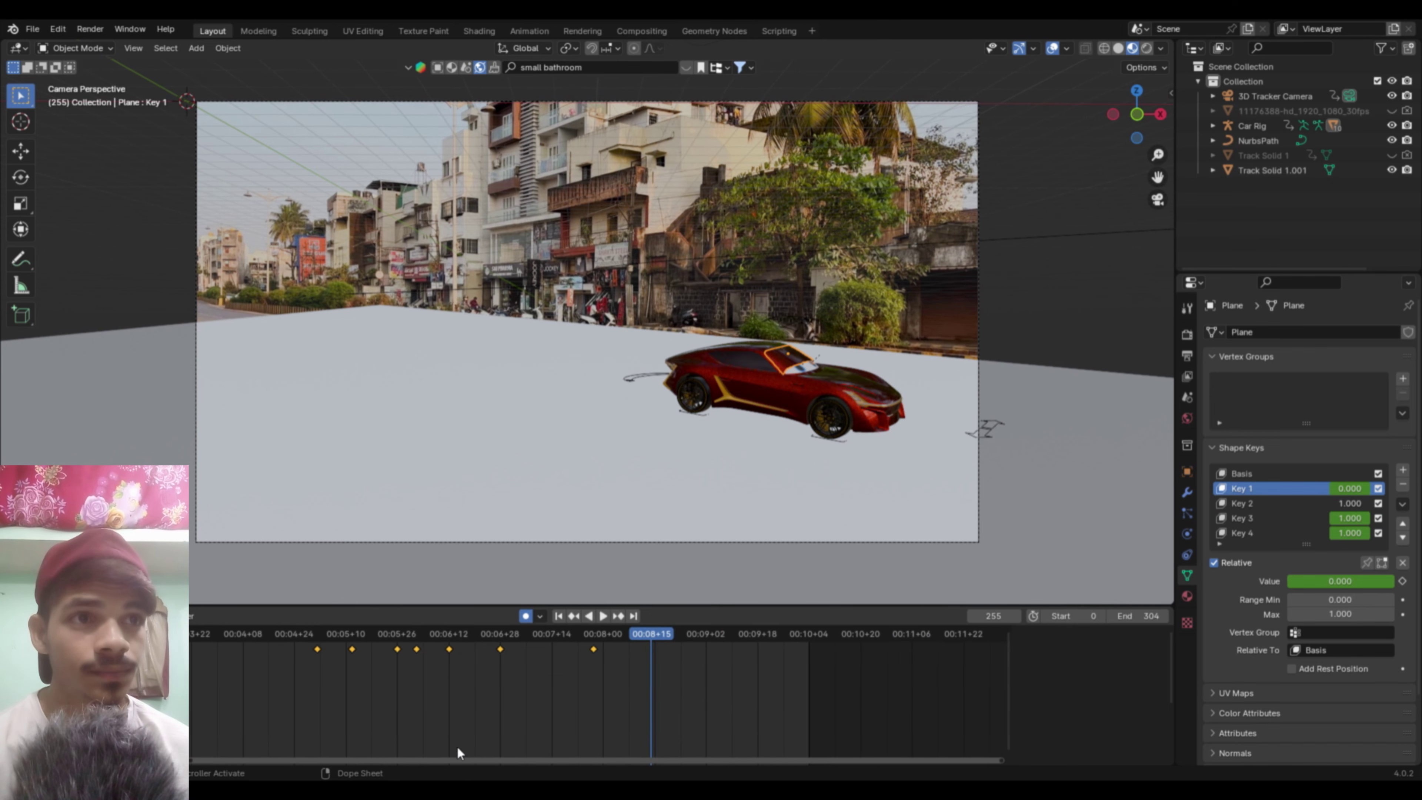
{"action": "left_click_drag", "start_coordinate": [1362, 587], "coordinate": [1417, 587]}
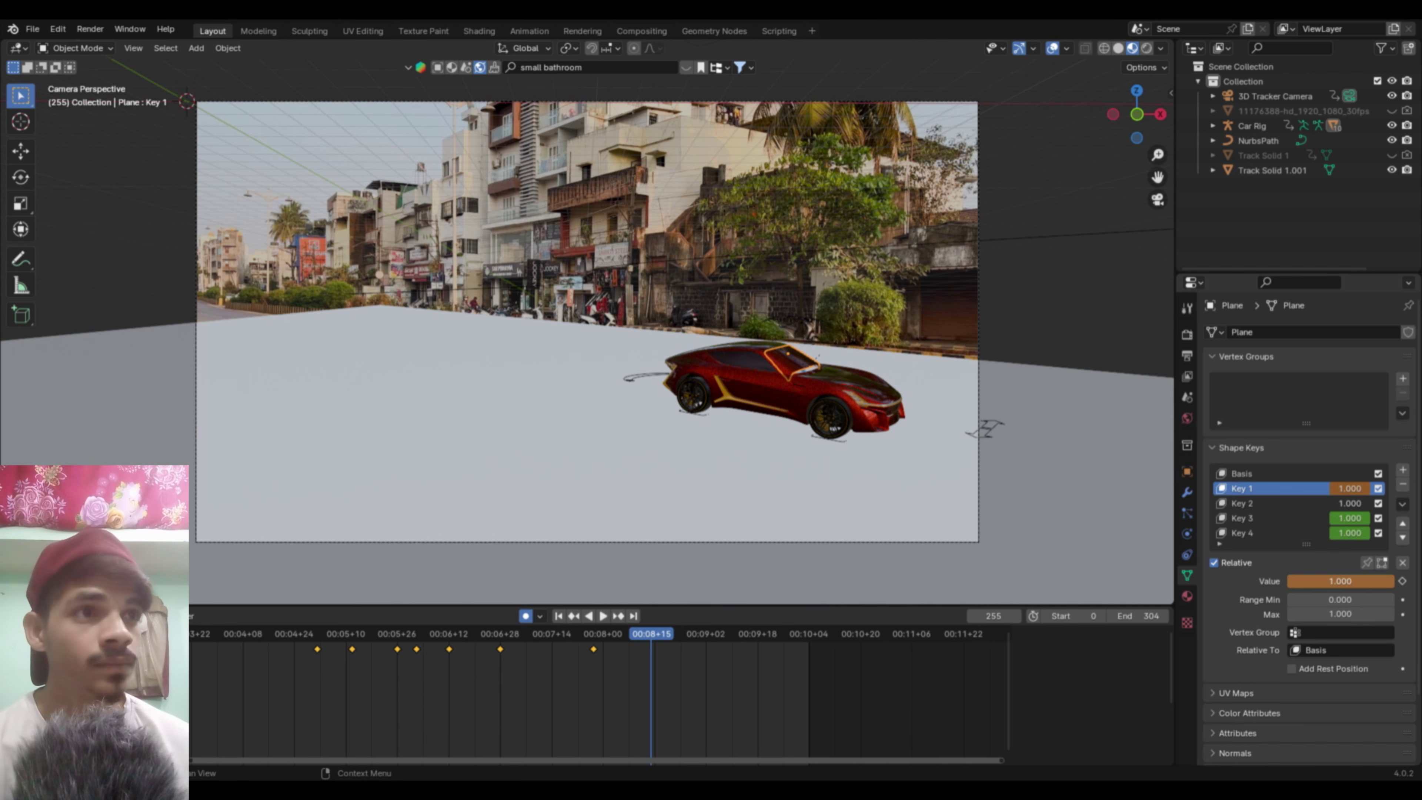
{"action": "left_click", "coordinate": [1403, 581]}
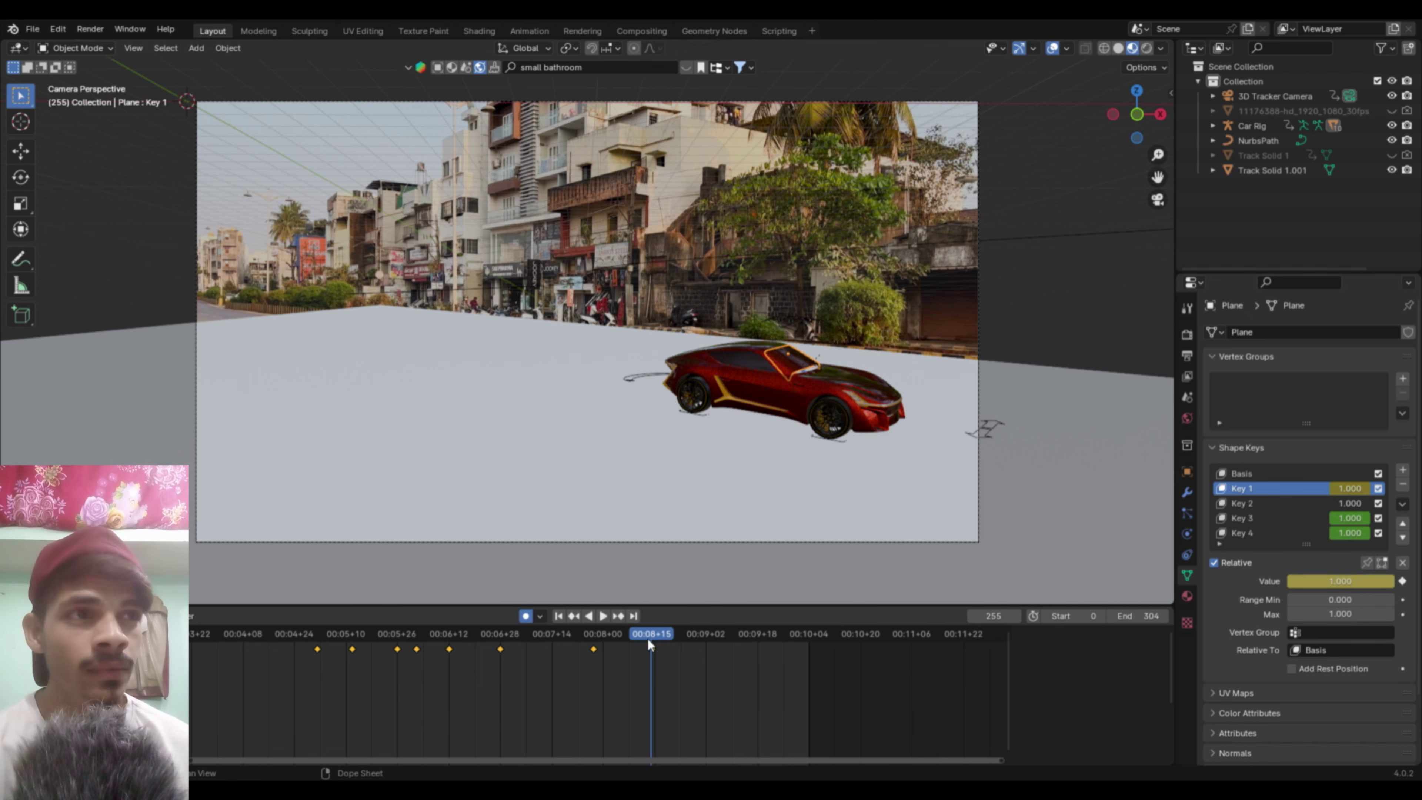
{"action": "key", "text": "space"}
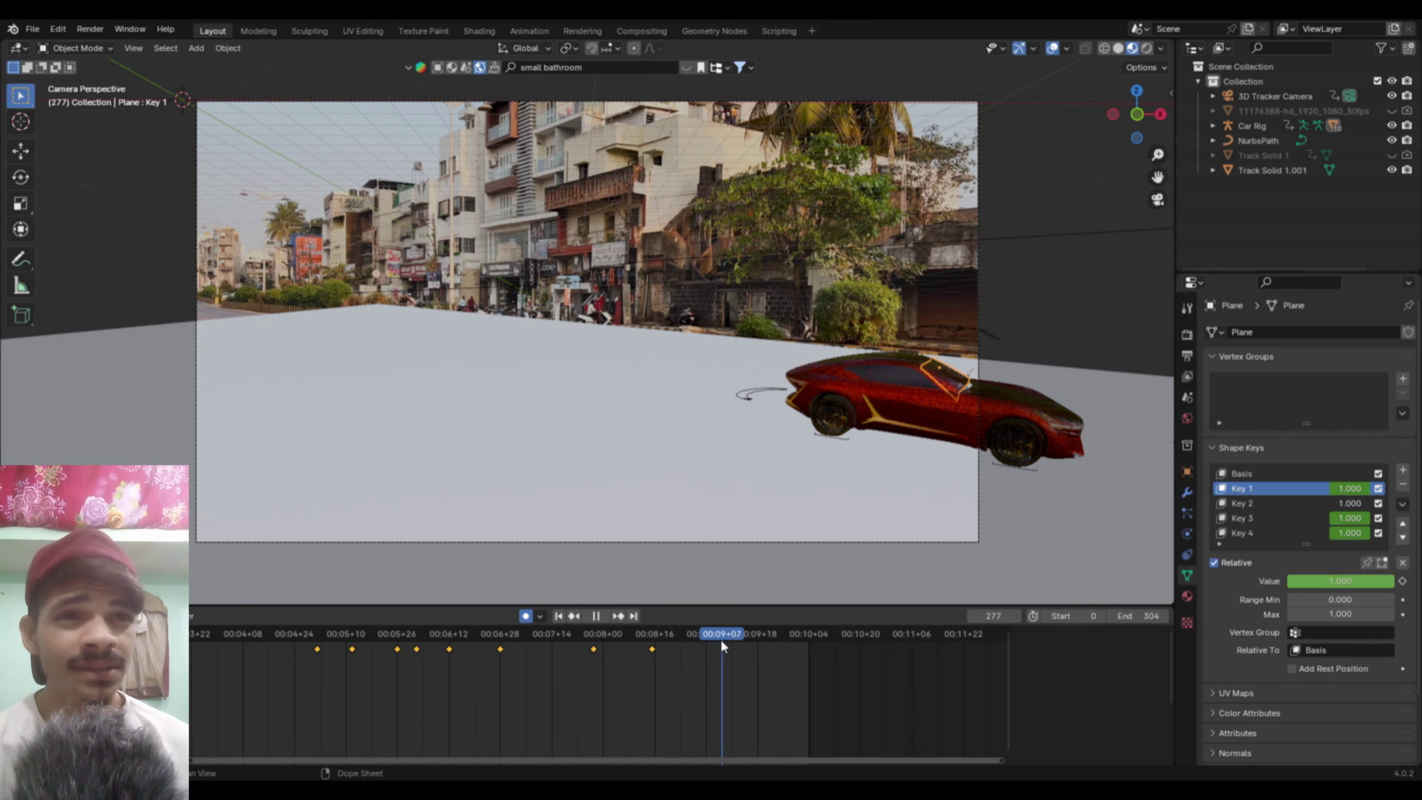
{"action": "key", "text": "space"}
{"action": "left_click_drag", "start_coordinate": [1340, 581], "coordinate": [1288, 581]}
{"action": "key", "text": "i"}
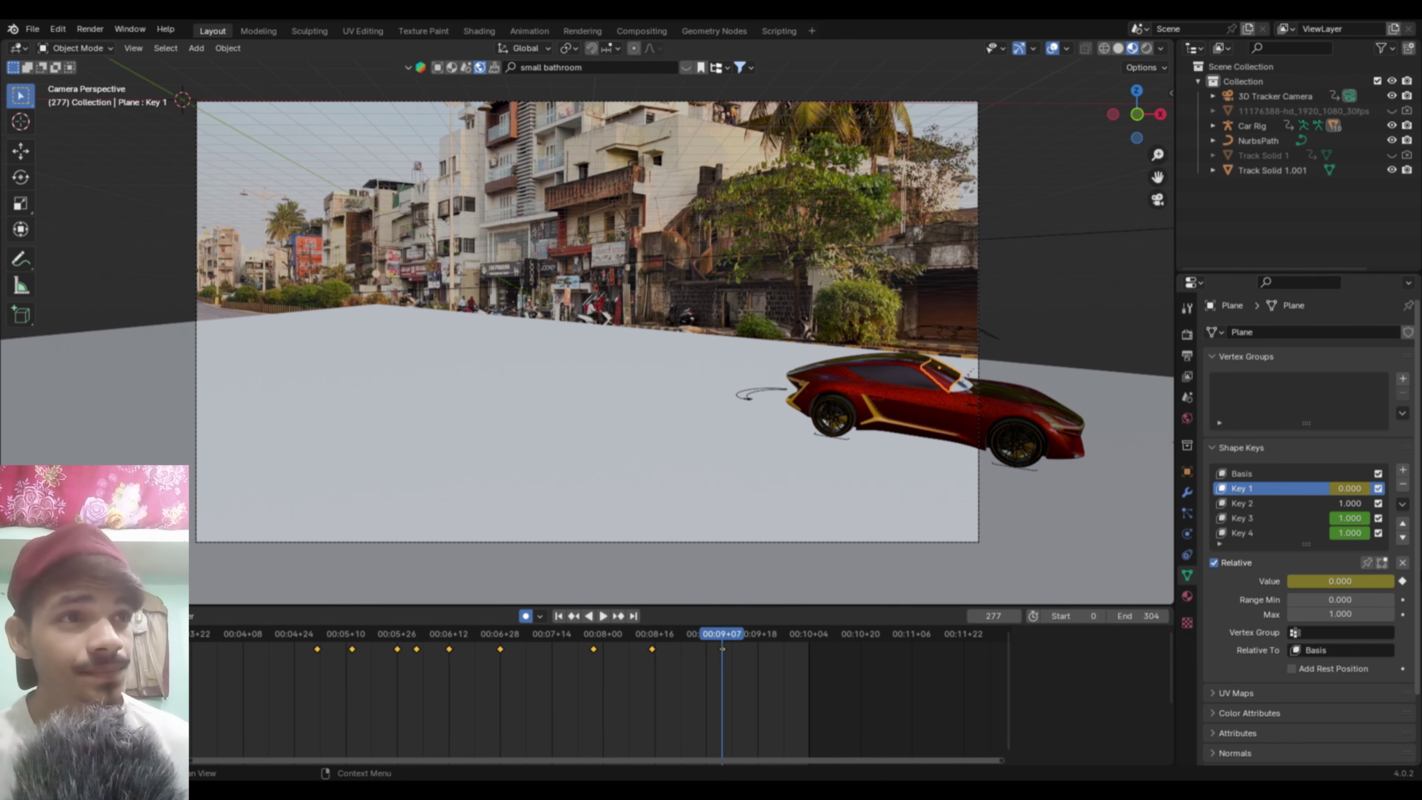
{"action": "key", "text": "ctrl+shift+space"}
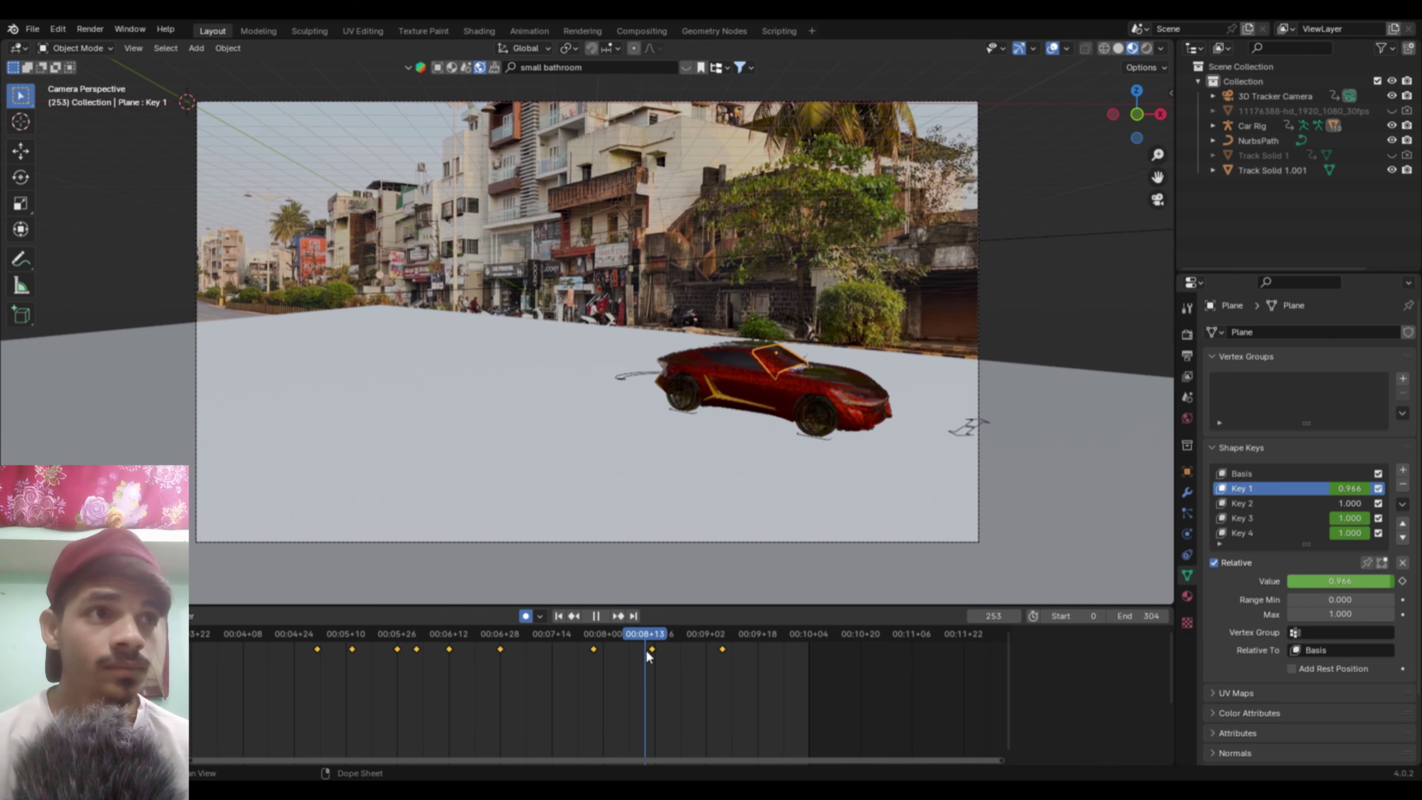
{"action": "left_click", "coordinate": [652, 650]}
Step: Keyframe Key 3 and Key 4 at the current frame and play the animation
{"action": "left_click", "coordinate": [1282, 518]}
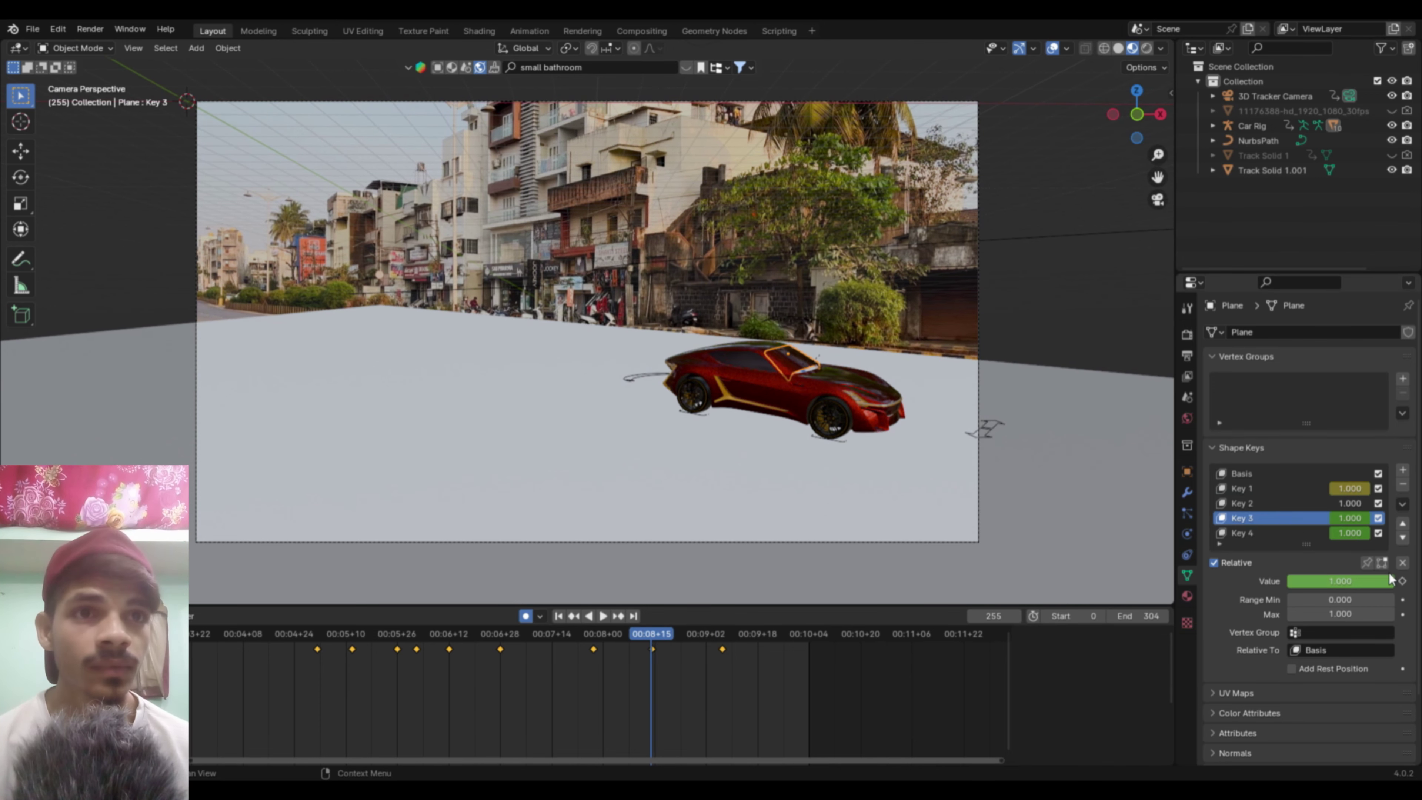
{"action": "left_click", "coordinate": [1403, 582]}
{"action": "left_click", "coordinate": [1277, 532]}
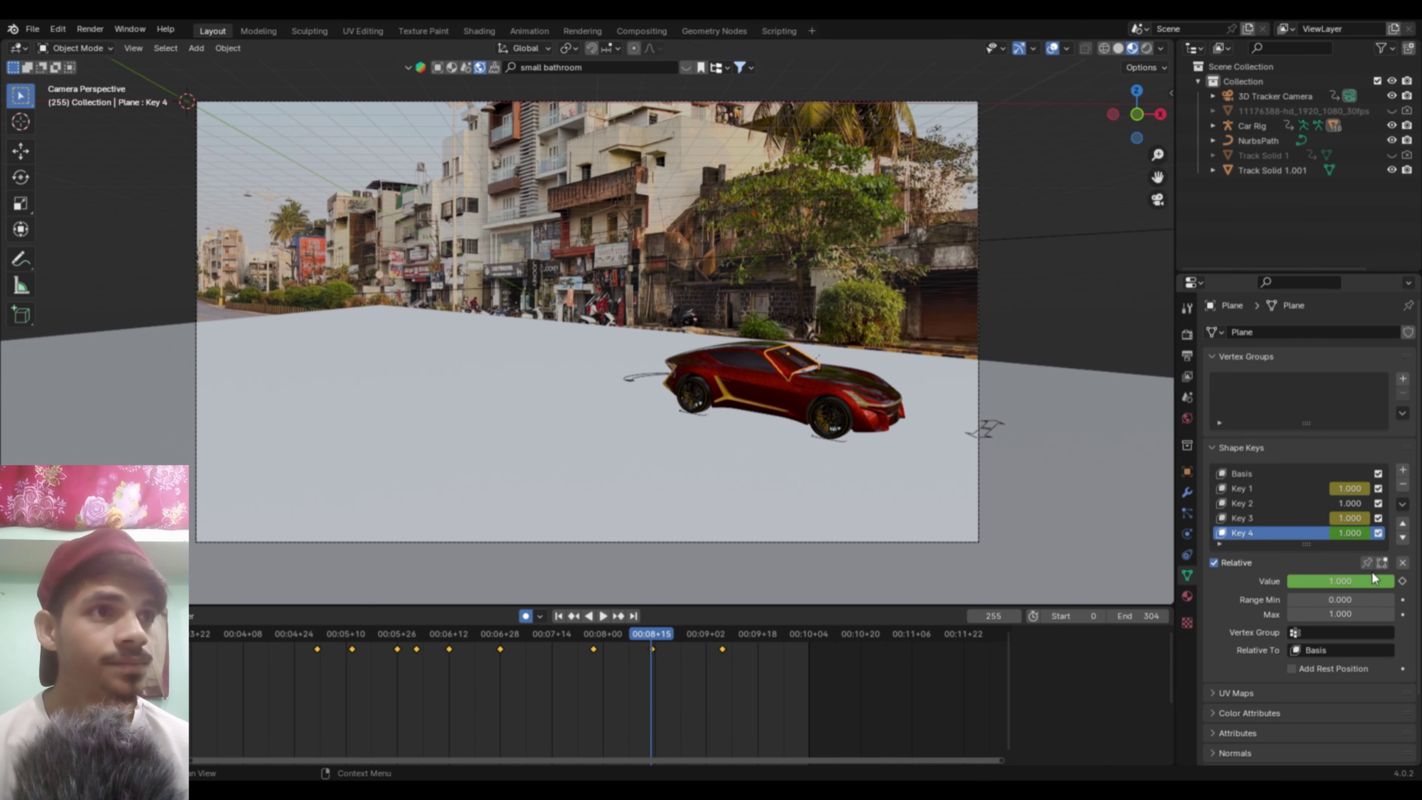
{"action": "left_click", "coordinate": [1403, 581]}
{"action": "key", "text": "space"}
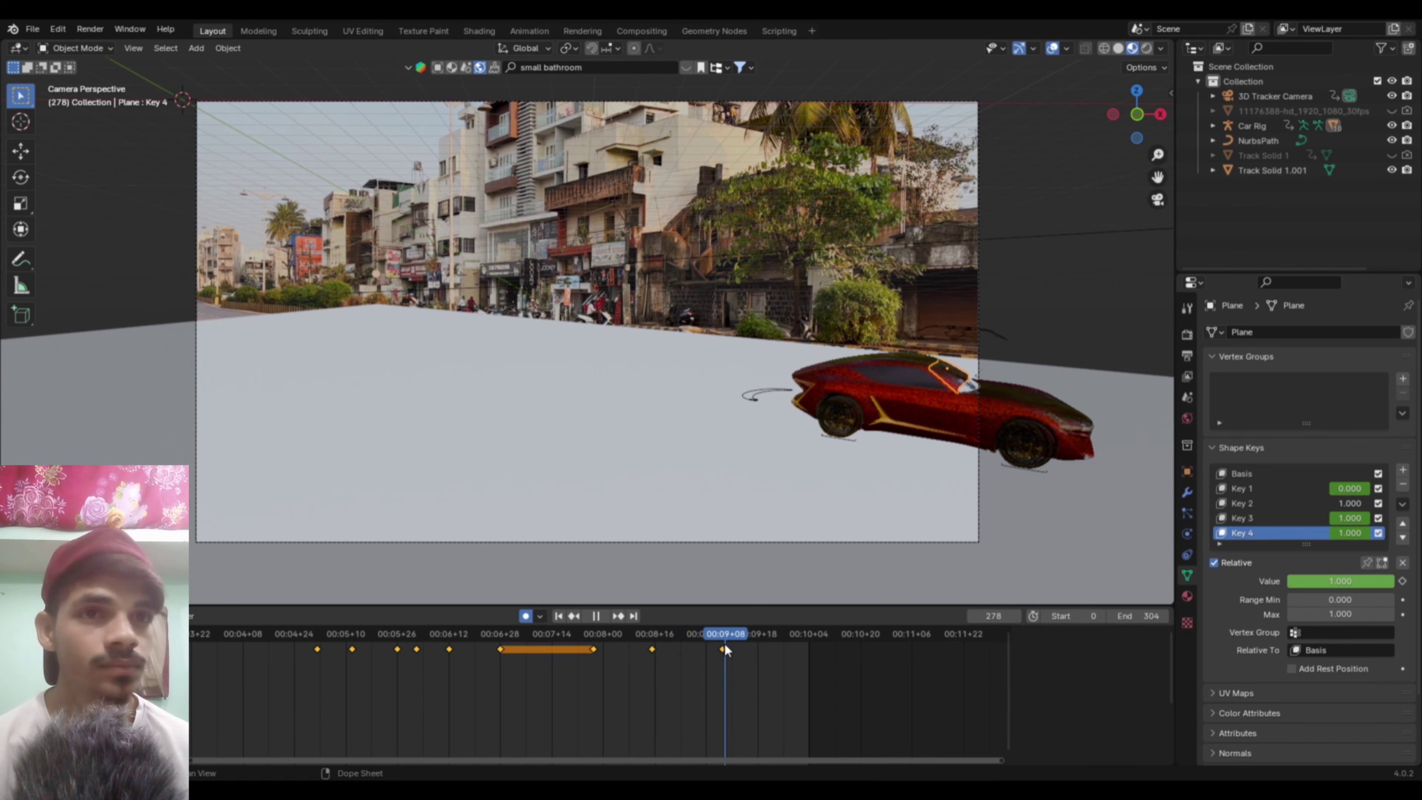
{"action": "key", "text": "space"}
Step: Keyframe Key 4 and Key 3 at 0 at frame 277, then view in Solid shading
{"action": "left_click", "coordinate": [721, 644]}
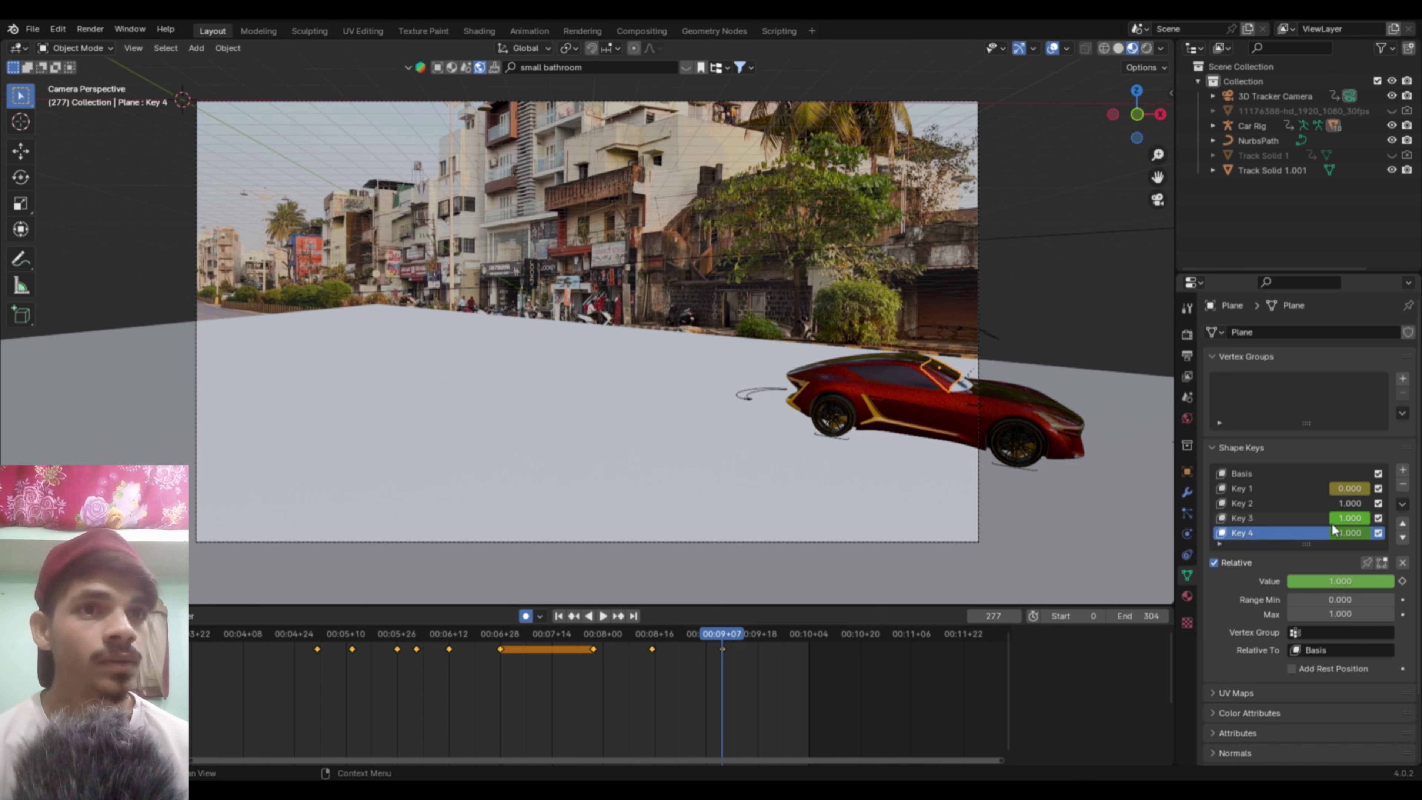
{"action": "left_click_drag", "start_coordinate": [1338, 581], "coordinate": [1288, 581]}
{"action": "key", "text": "i"}
{"action": "left_click", "coordinate": [1266, 517]}
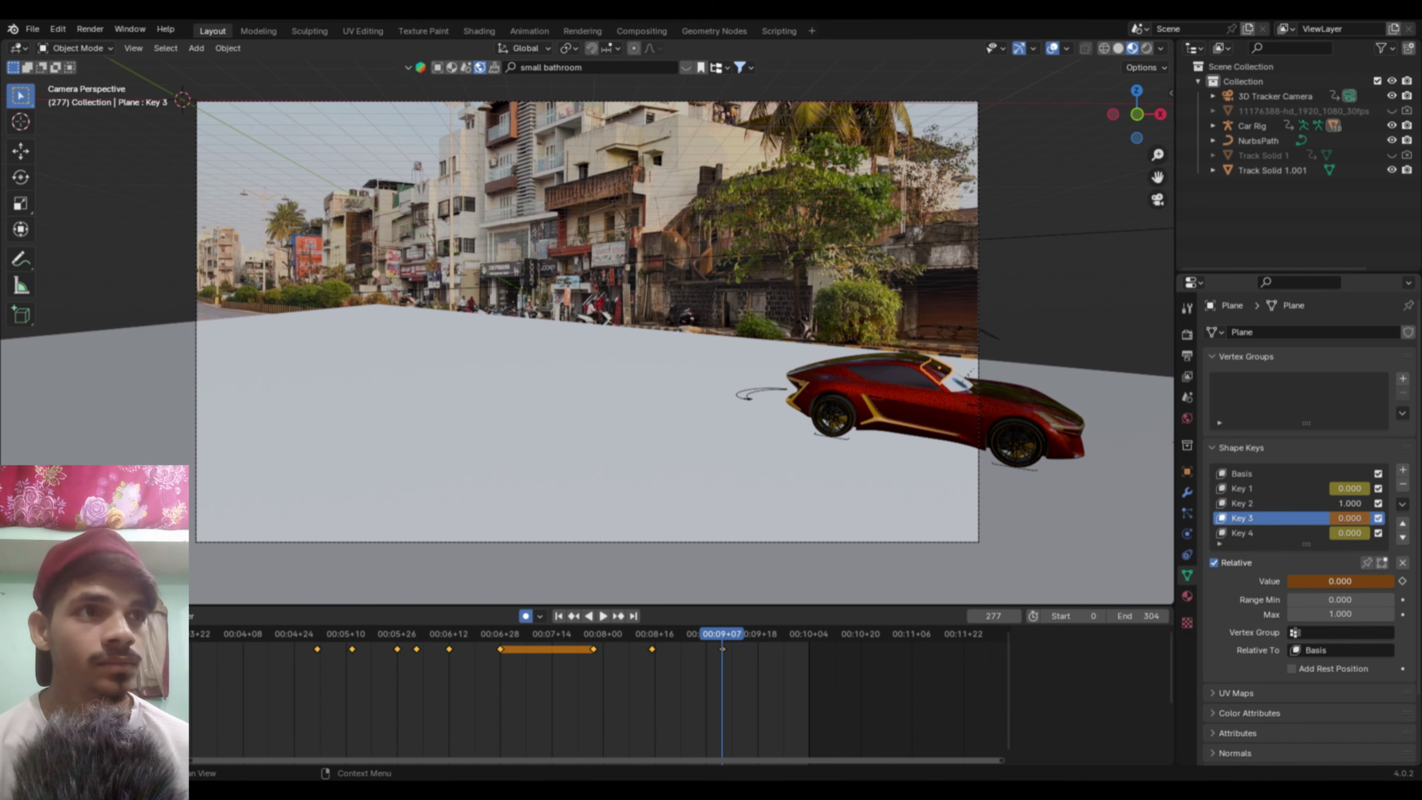
{"action": "key", "text": "i"}
{"action": "mouse_move", "coordinate": [722, 637]}
{"action": "left_mouse_down"}
{"action": "mouse_move", "coordinate": [552, 662]}
{"action": "mouse_move", "coordinate": [245, 626]}
{"action": "left_mouse_up"}
{"action": "key", "text": "space"}
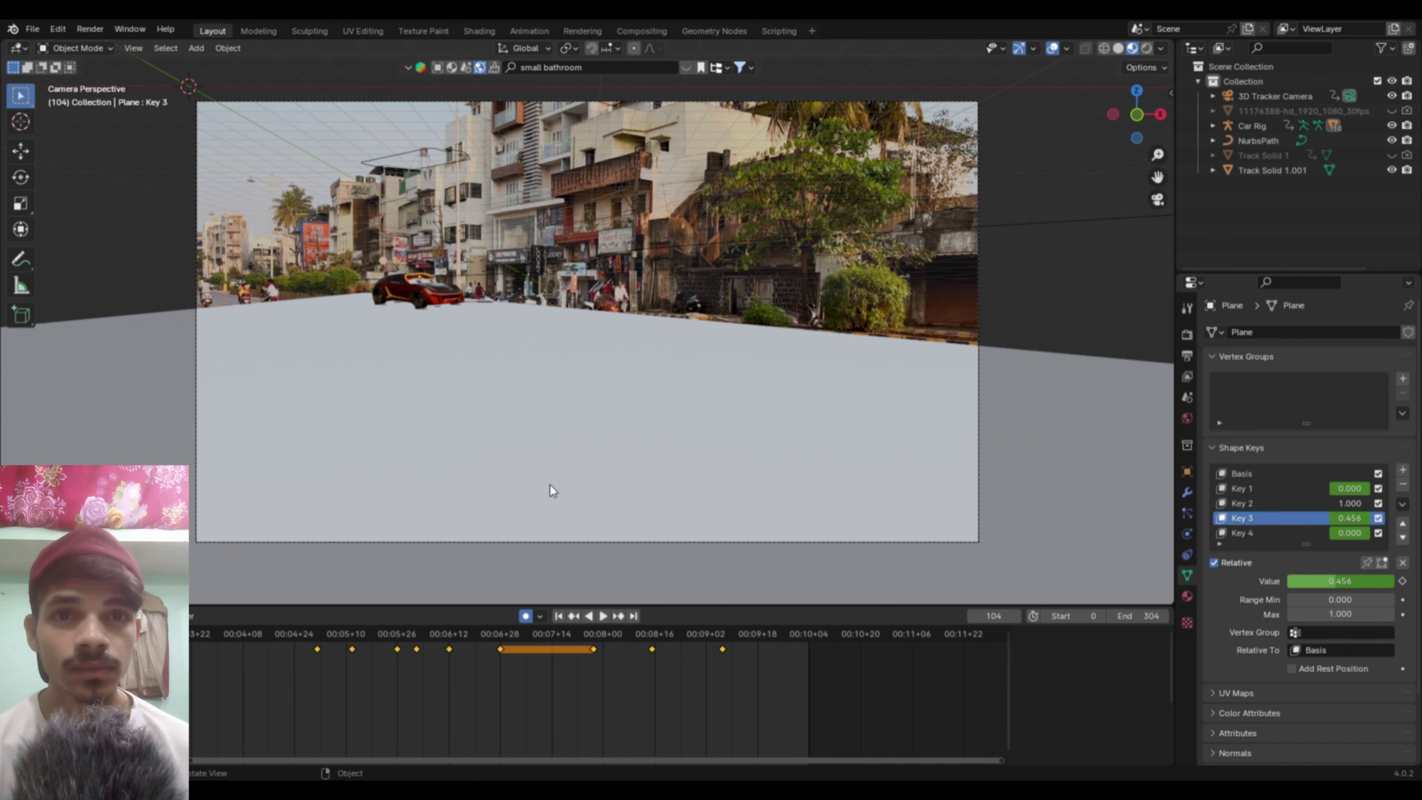
{"action": "key", "text": "z"}
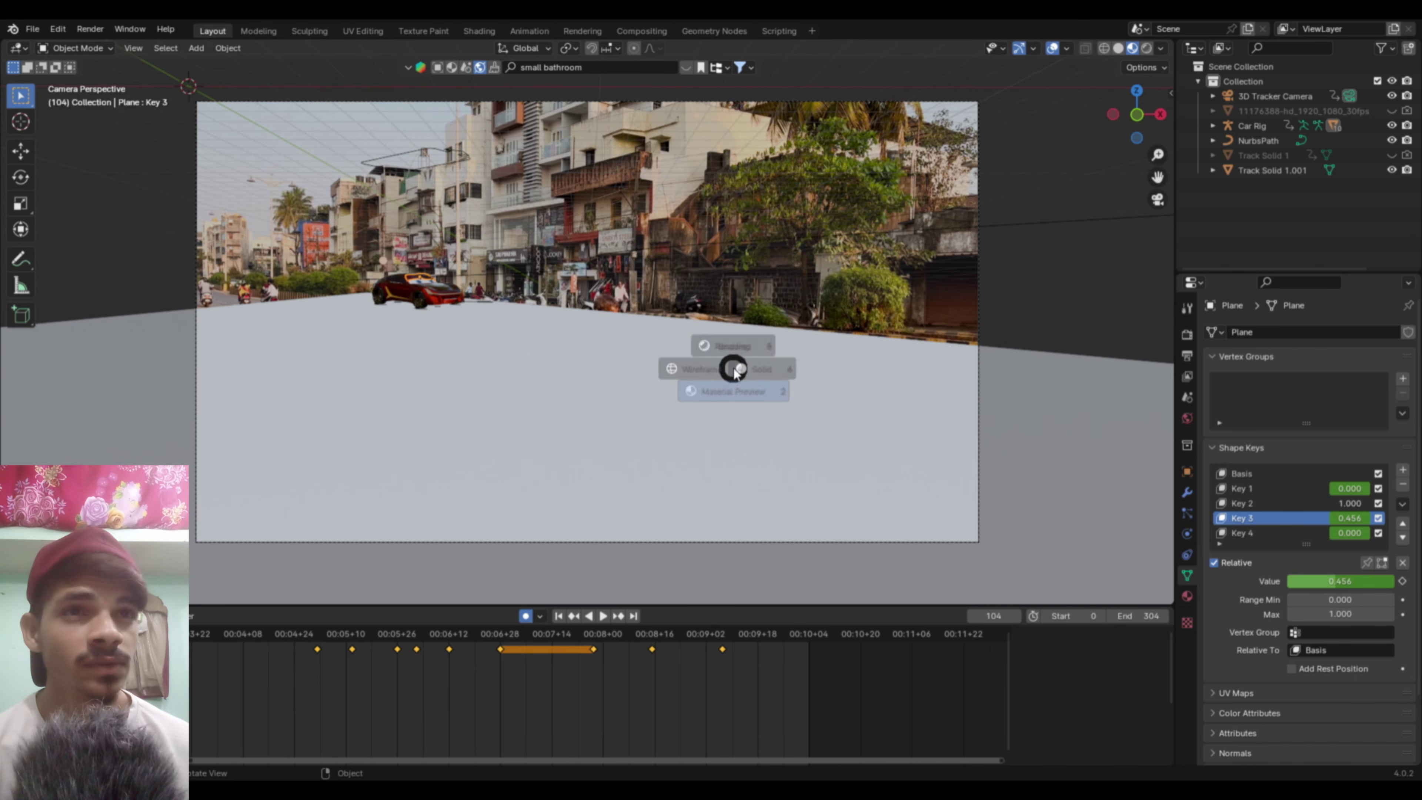
{"action": "left_click", "coordinate": [837, 368]}
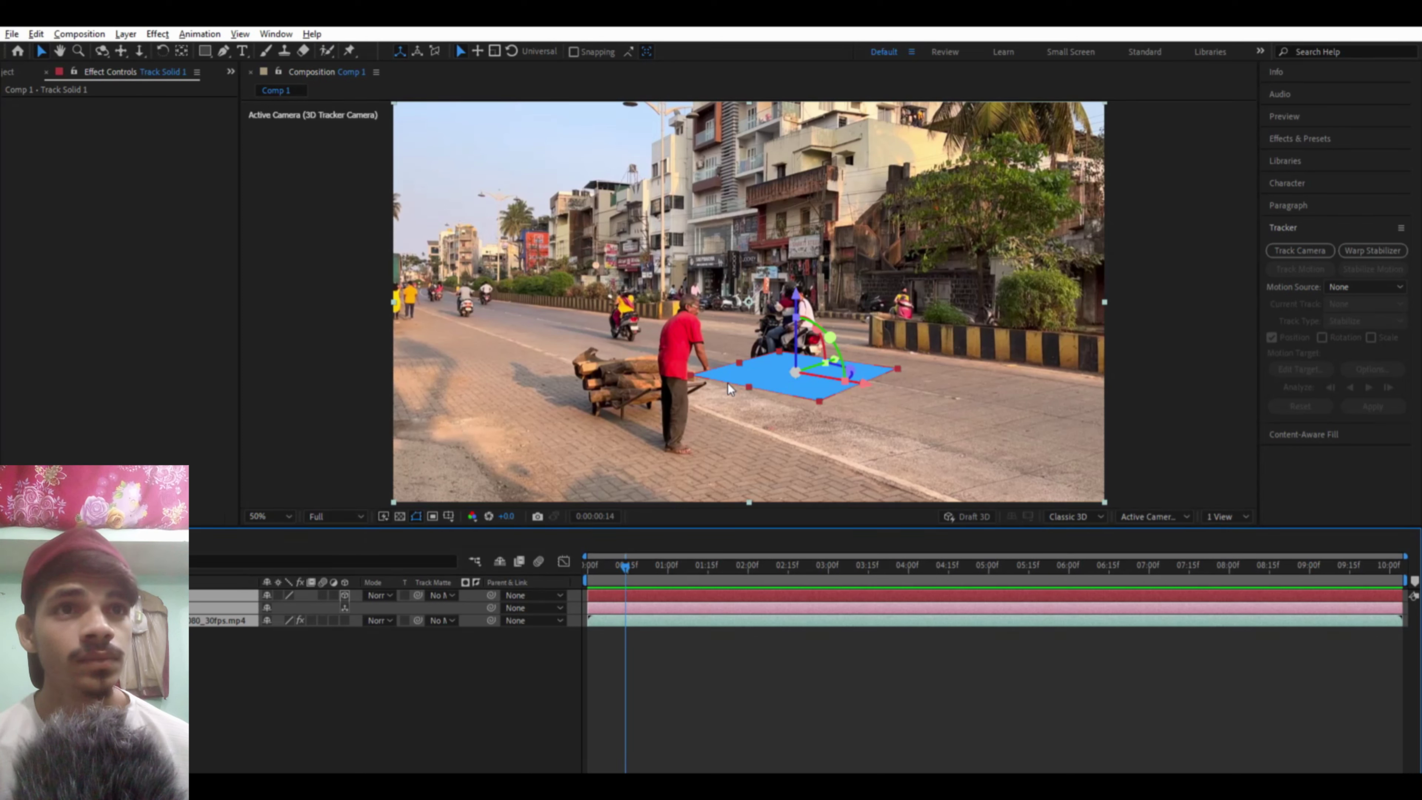
Step: Delete the 3D Tracker Camera and track solid, duplicate the street footage, and show a grid
{"action": "left_click", "coordinate": [260, 712]}
{"action": "left_click", "coordinate": [224, 608]}
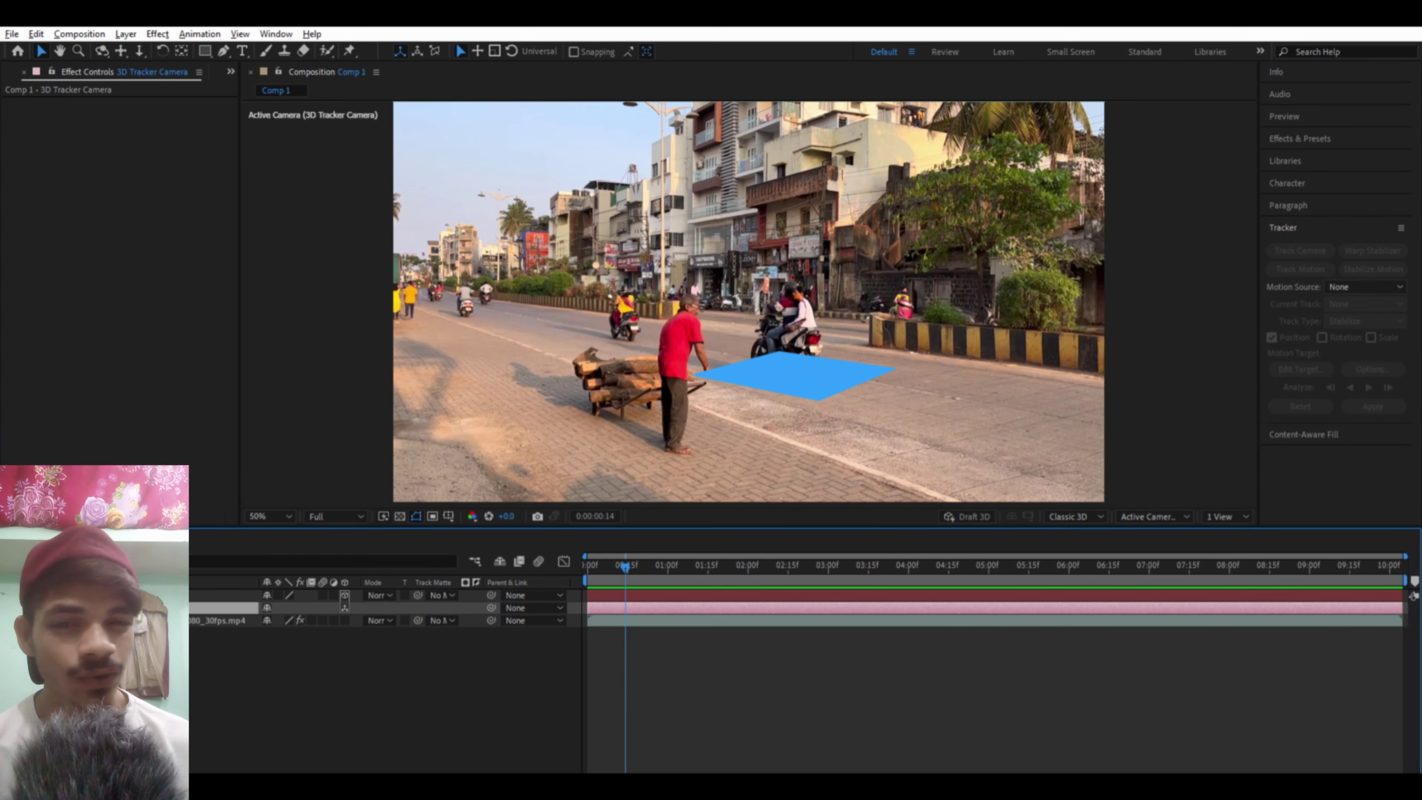
{"action": "key", "text": "Delete"}
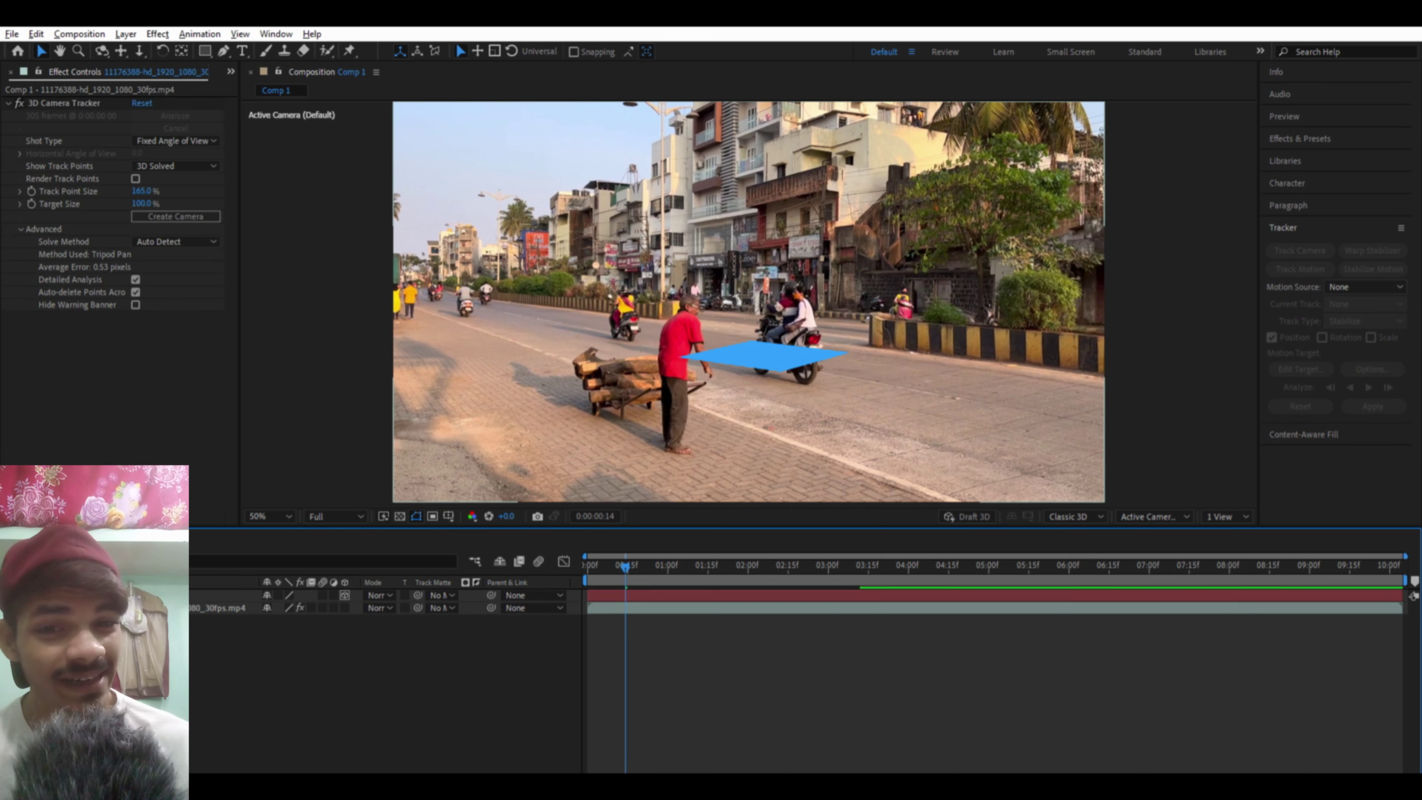
{"action": "key", "text": "Delete"}
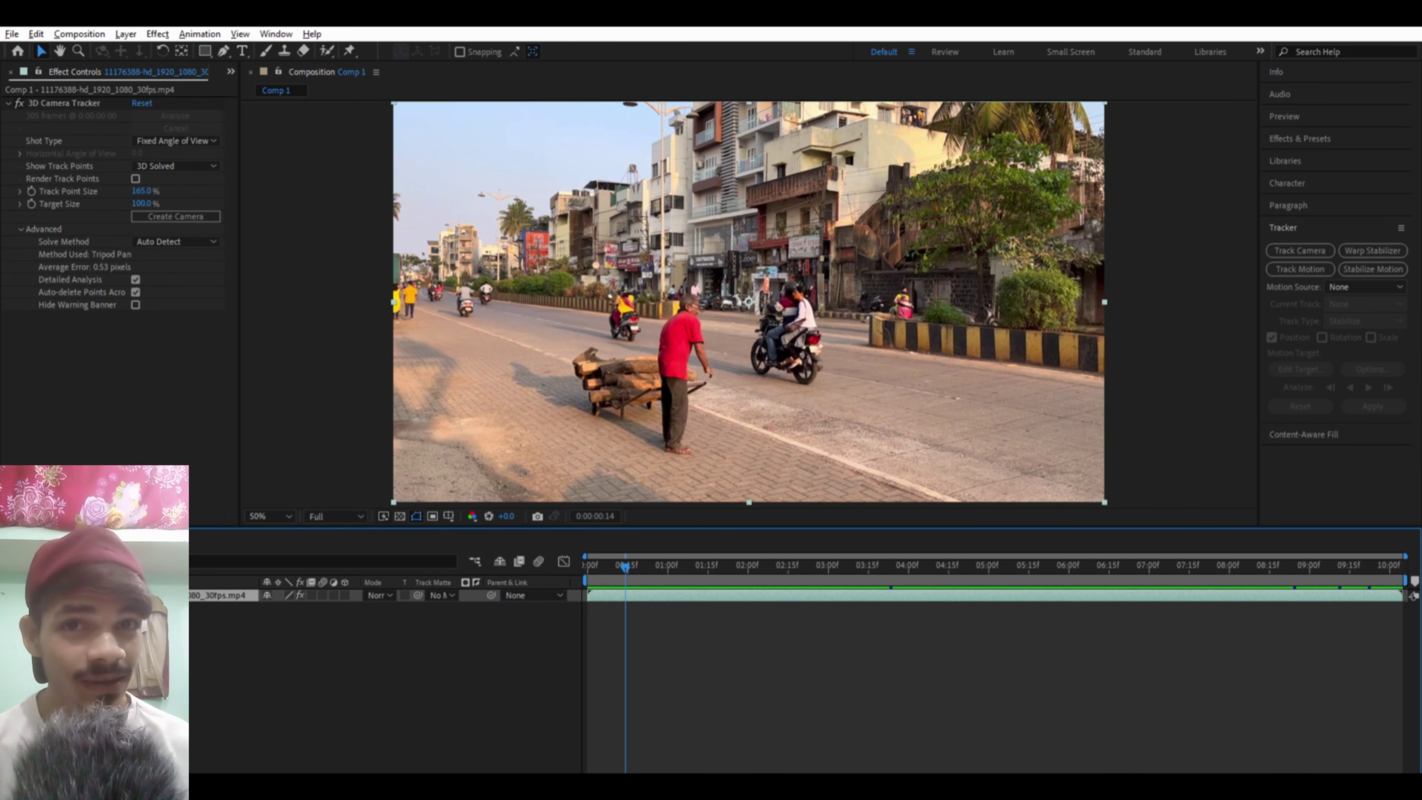
{"action": "key", "text": "ctrl+d"}
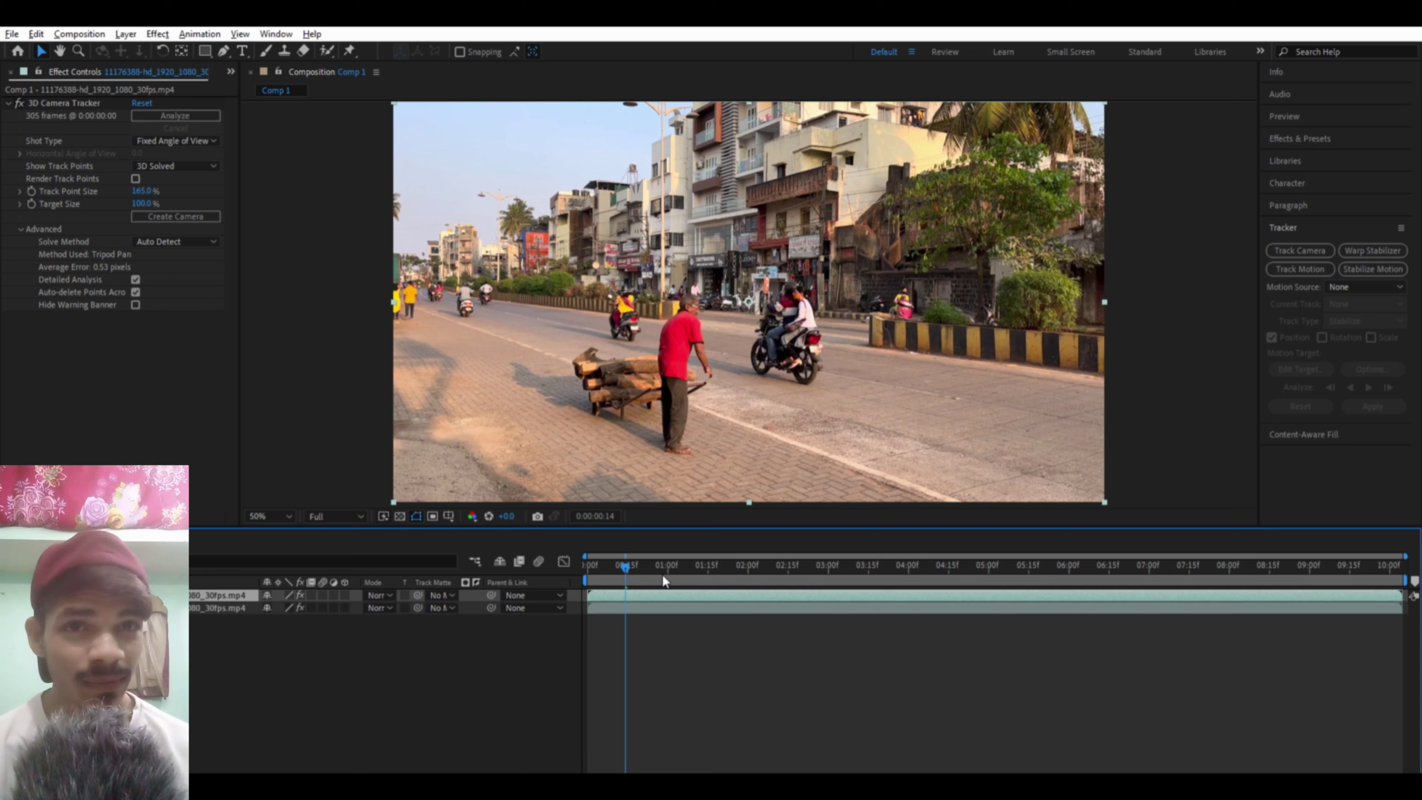
{"action": "left_click", "coordinate": [451, 511]}
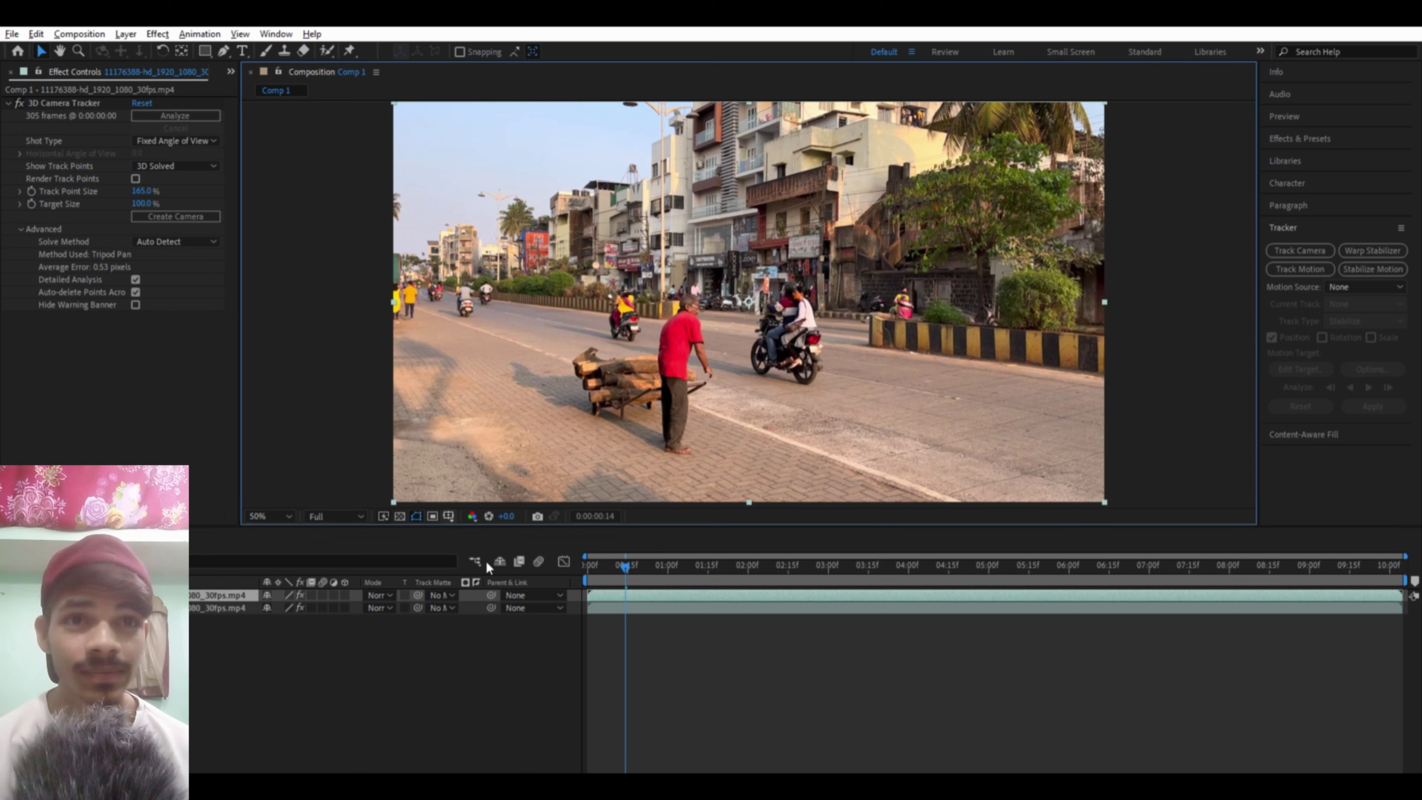
{"action": "key", "text": "ctrl+apostrophe"}
Step: Choose the Pen tool and place the first mask points along the roadside divider
{"action": "scroll", "coordinate": [673, 324], "scroll_direction": "up", "scroll_amount": 4}
{"action": "scroll", "coordinate": [640, 333], "scroll_direction": "down", "scroll_amount": 2}
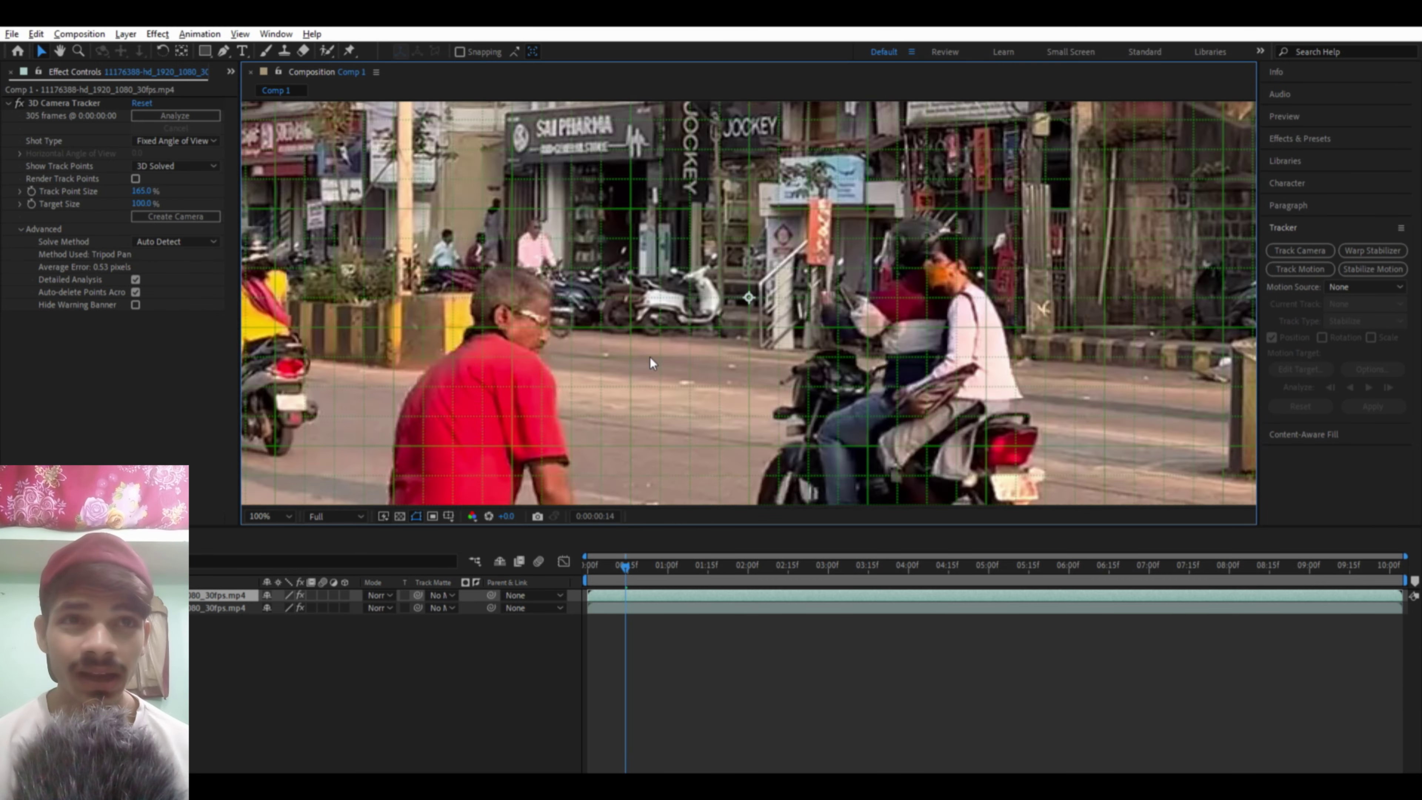
{"action": "scroll", "coordinate": [650, 357], "scroll_direction": "down", "scroll_amount": 3}
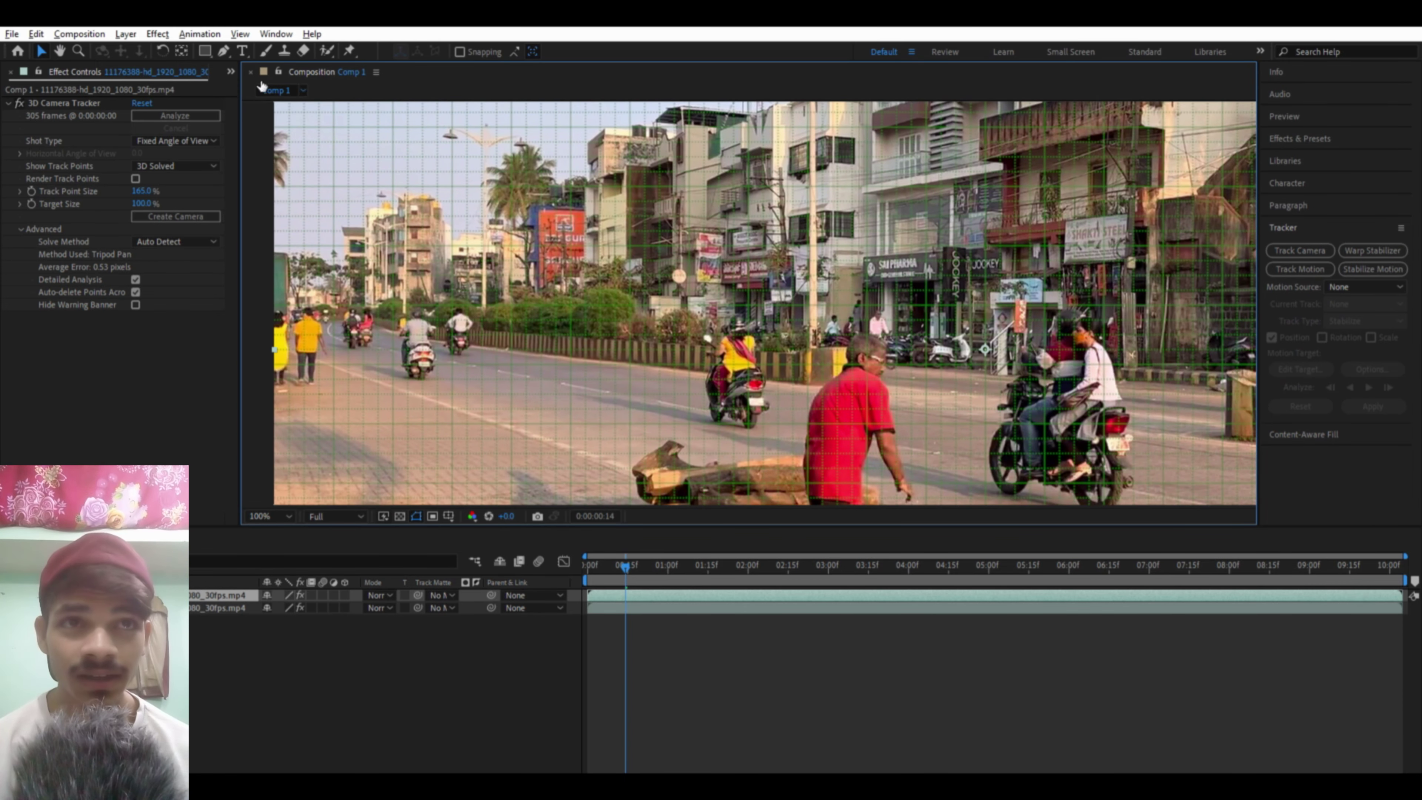
{"action": "left_click", "coordinate": [223, 51]}
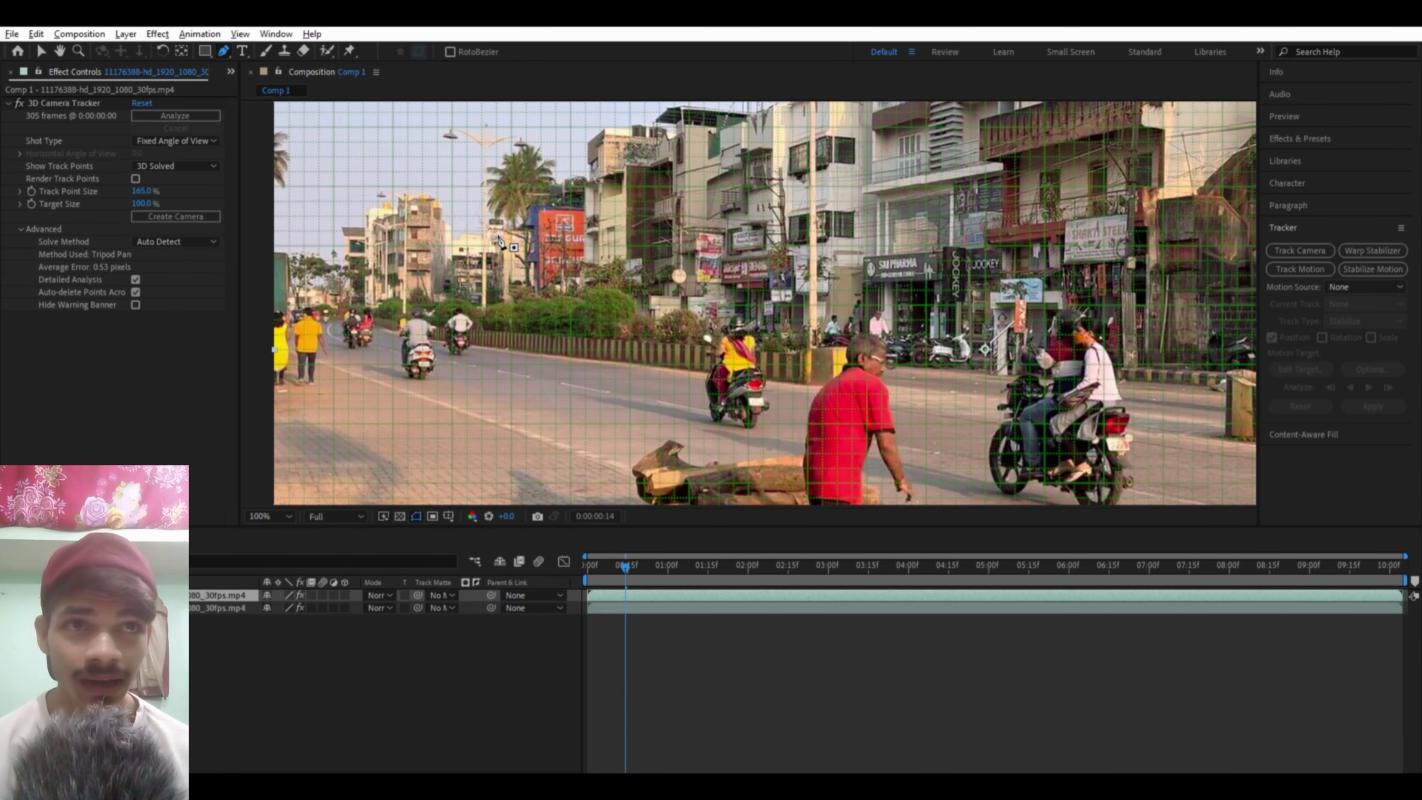
{"action": "left_click", "coordinate": [518, 343]}
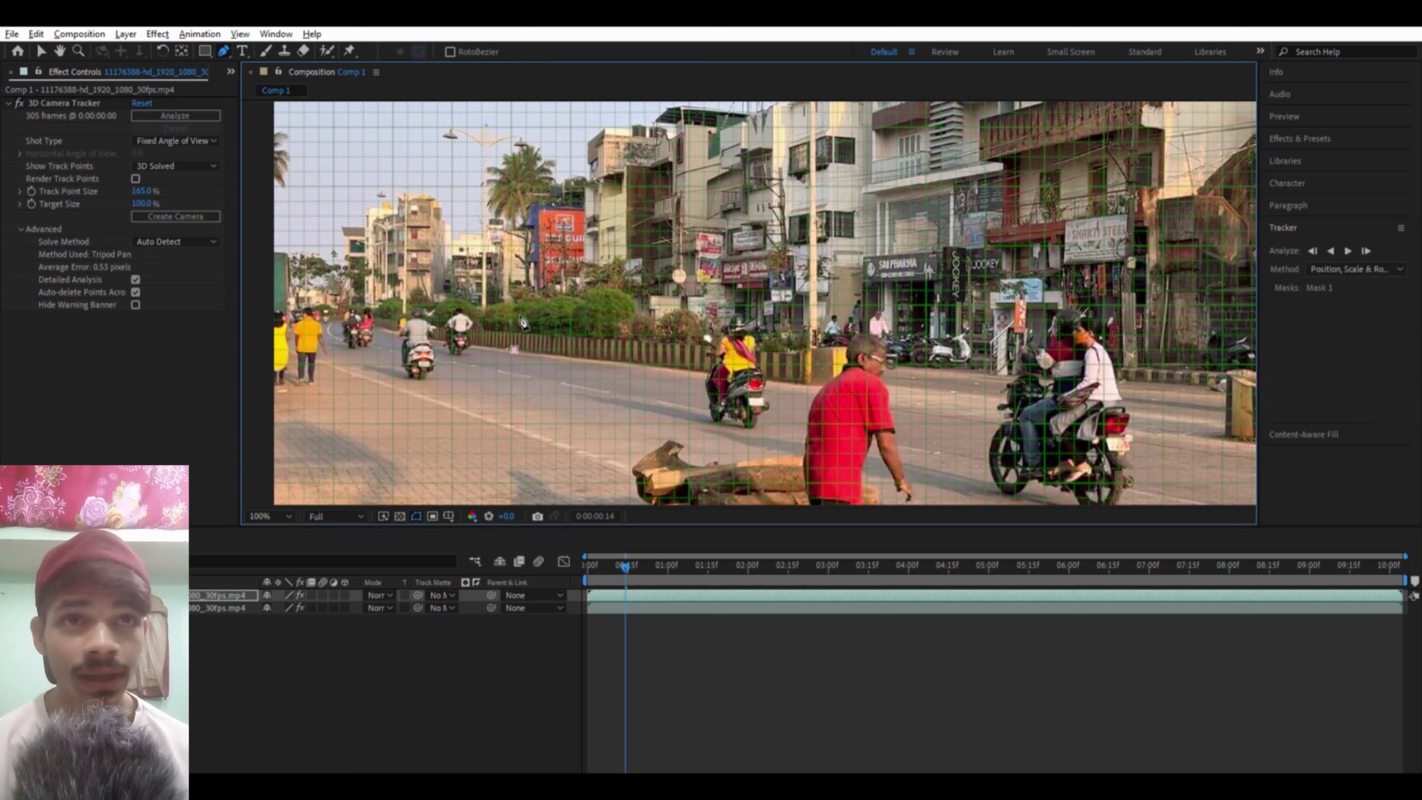
{"action": "left_click", "coordinate": [513, 302]}
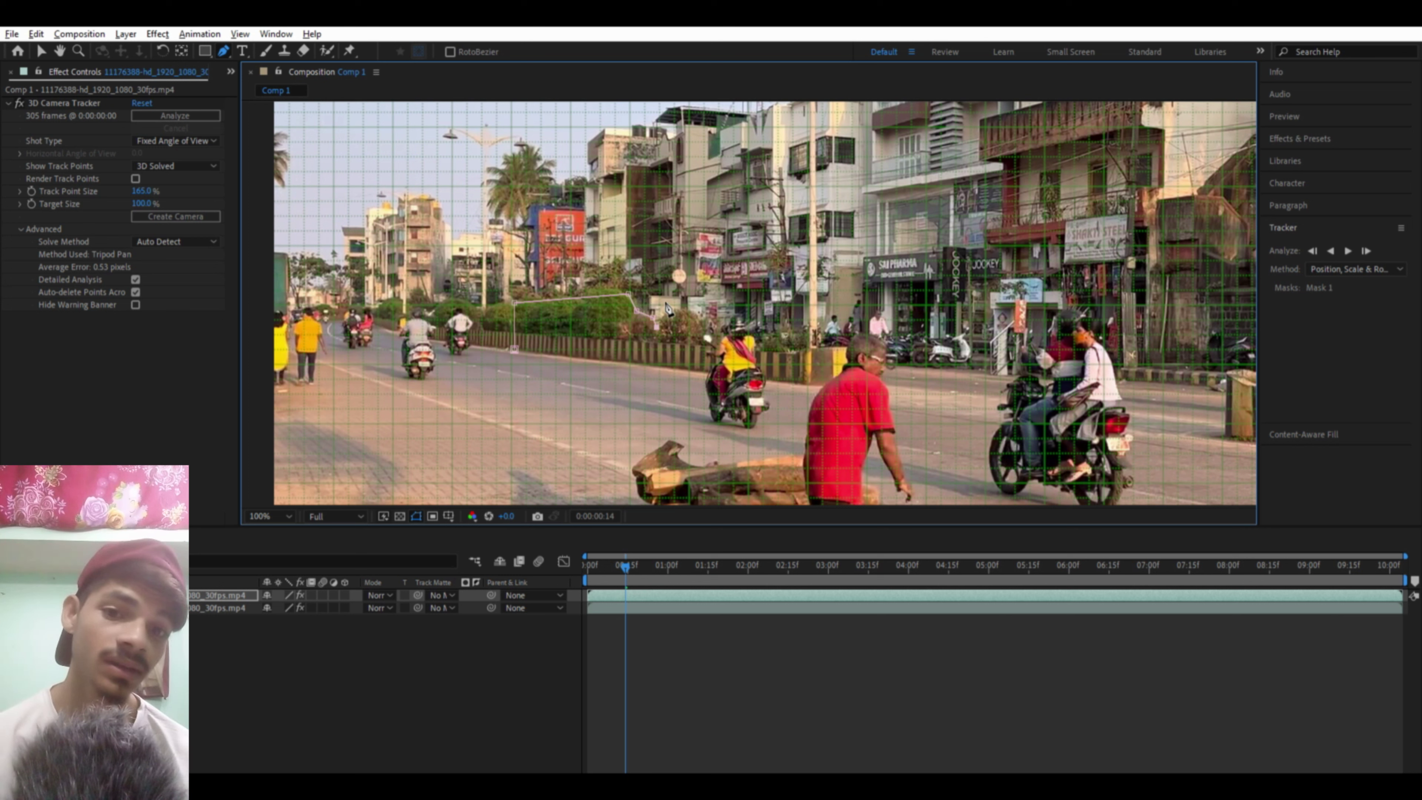
{"action": "left_click", "coordinate": [681, 305]}
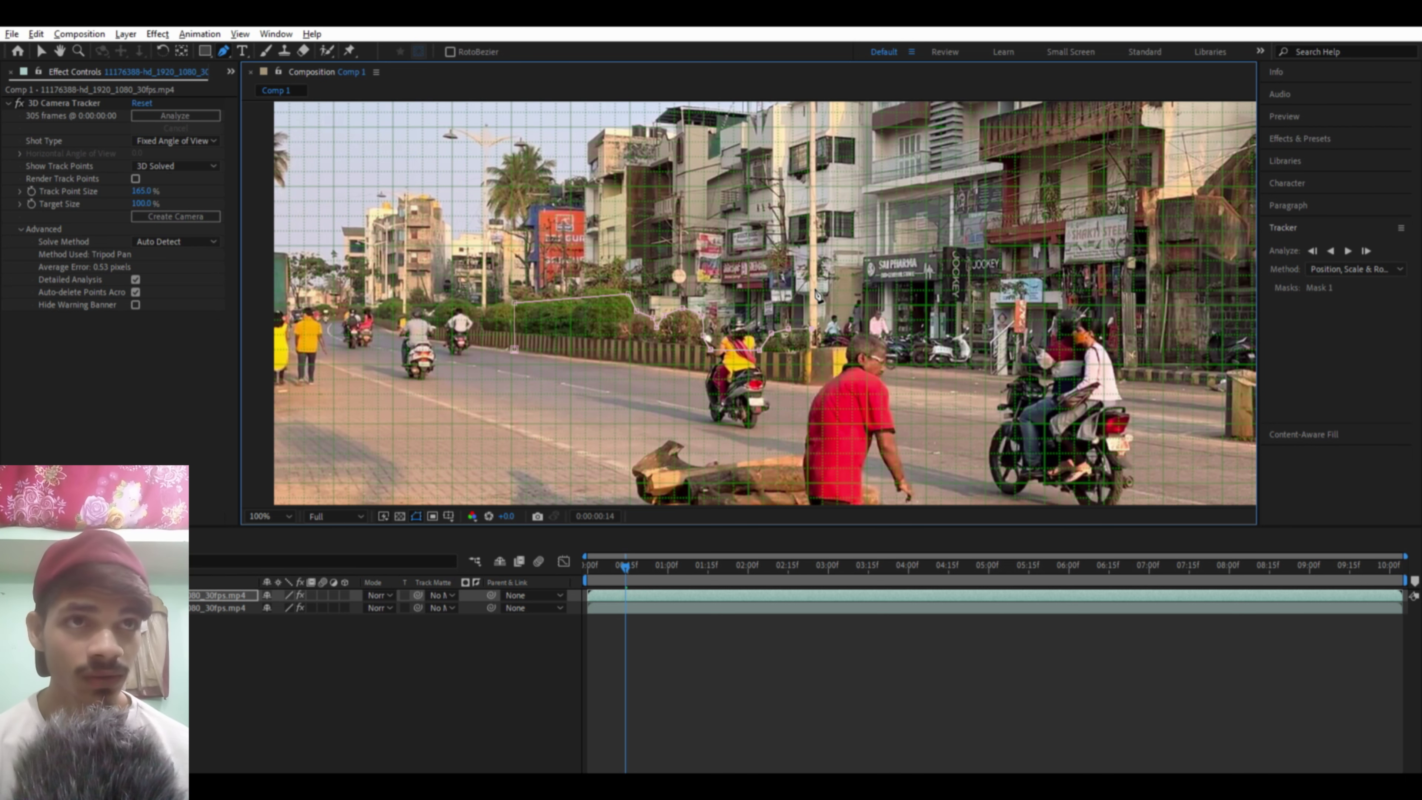
Step: Add mask points at the pole's base and up the pole
{"action": "scroll", "coordinate": [817, 297], "scroll_direction": "up", "scroll_amount": 2}
{"action": "scroll", "coordinate": [827, 314], "scroll_direction": "up", "scroll_amount": 2}
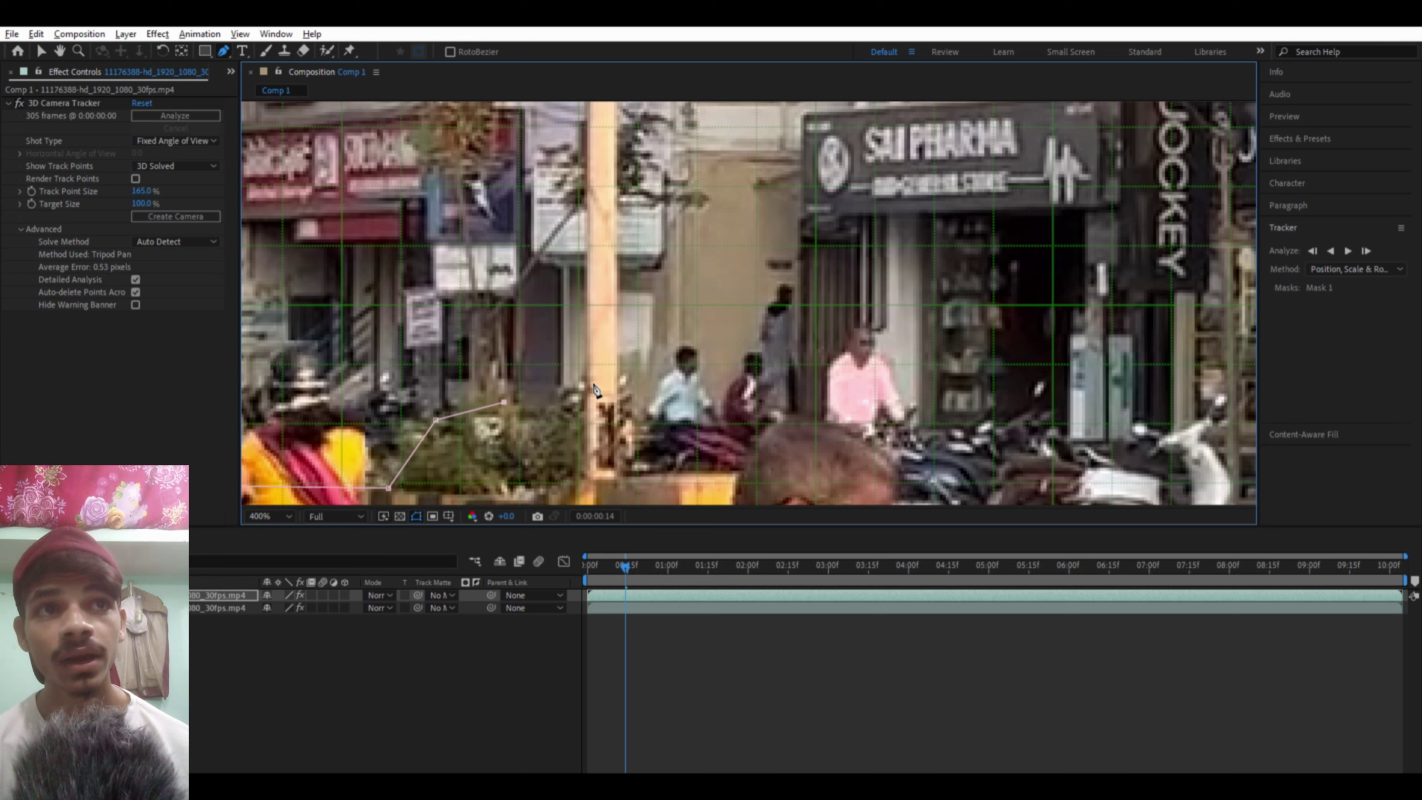
{"action": "left_click", "coordinate": [585, 396]}
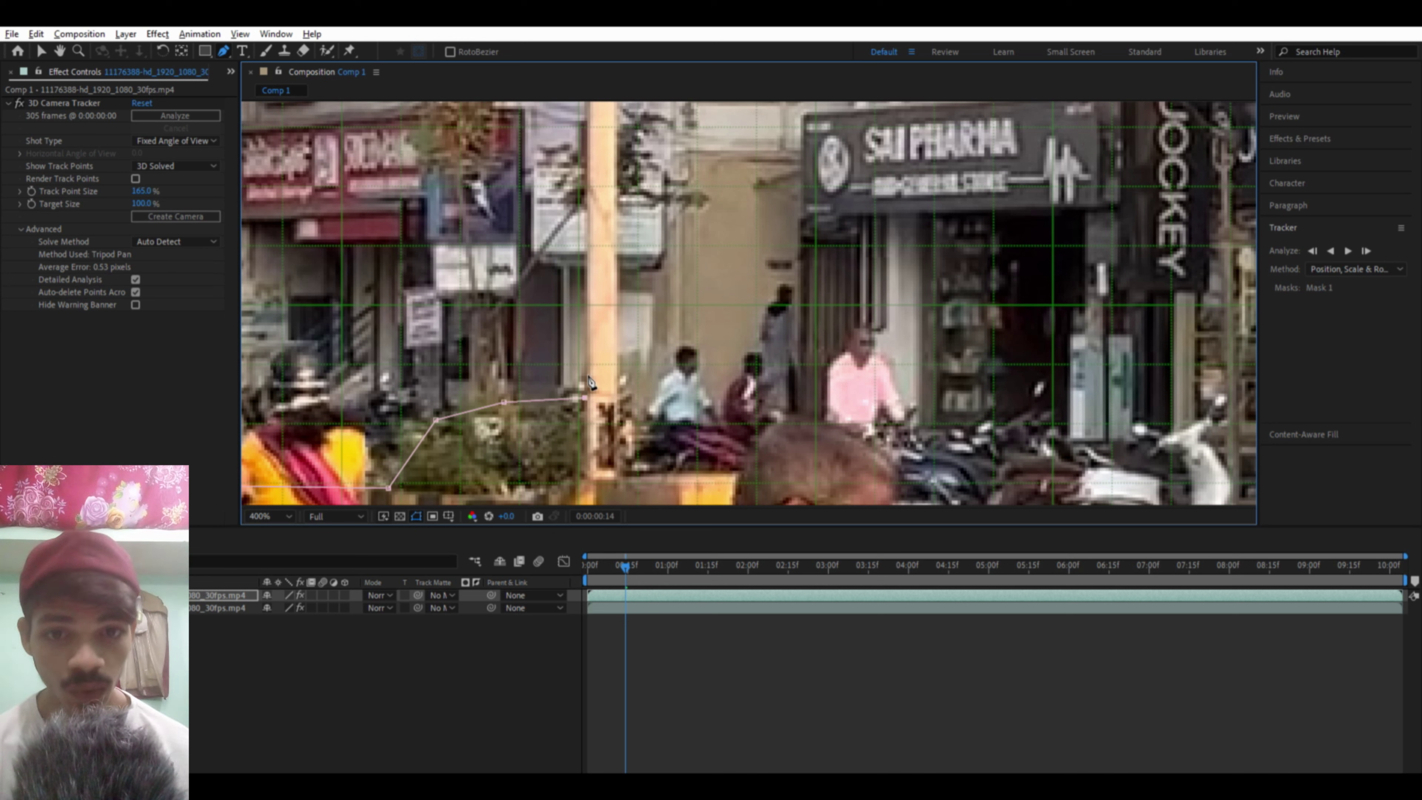
{"action": "left_click", "coordinate": [586, 153]}
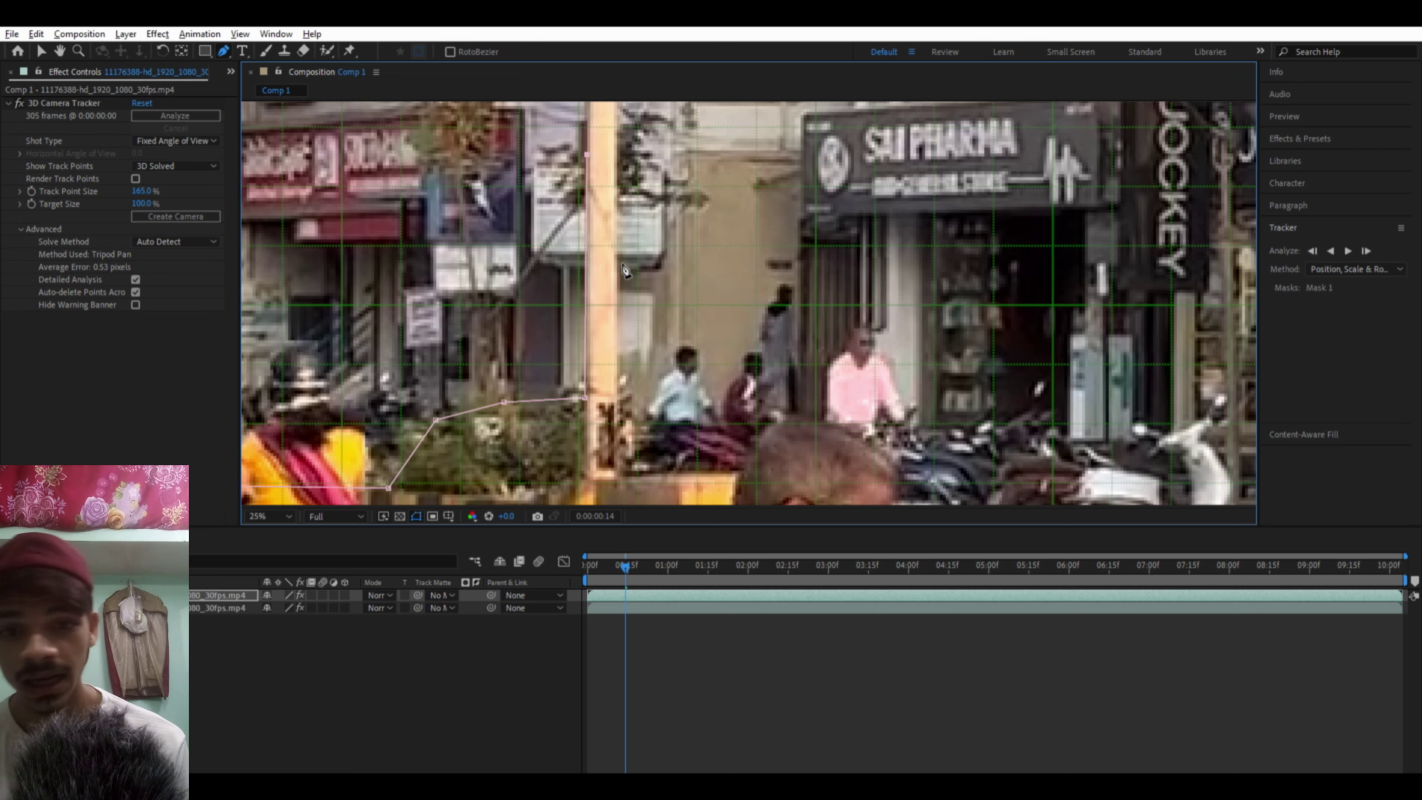
{"action": "scroll", "coordinate": [626, 272], "scroll_direction": "down", "scroll_amount": 5}
{"action": "scroll", "coordinate": [714, 286], "scroll_direction": "up", "scroll_amount": 2}
{"action": "left_click_drag", "start_coordinate": [714, 286], "coordinate": [1025, 356]}
Step: Add mask vertices below the pole and around the red-shirted man's head, checking nearby frames
{"action": "scroll", "coordinate": [978, 364], "scroll_direction": "up", "scroll_amount": 2}
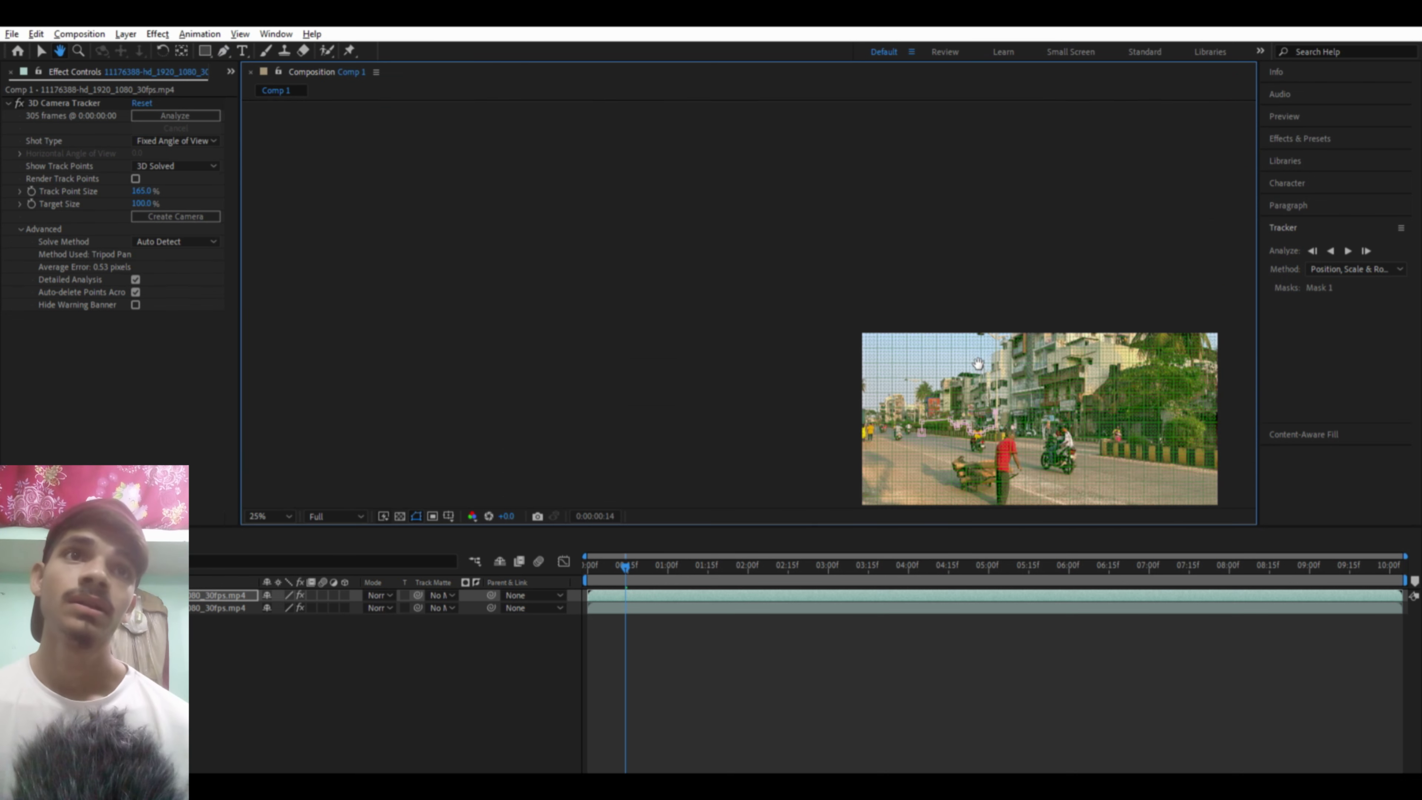
{"action": "scroll", "coordinate": [648, 349], "scroll_direction": "up", "scroll_amount": 2}
{"action": "scroll", "coordinate": [628, 247], "scroll_direction": "up", "scroll_amount": 3}
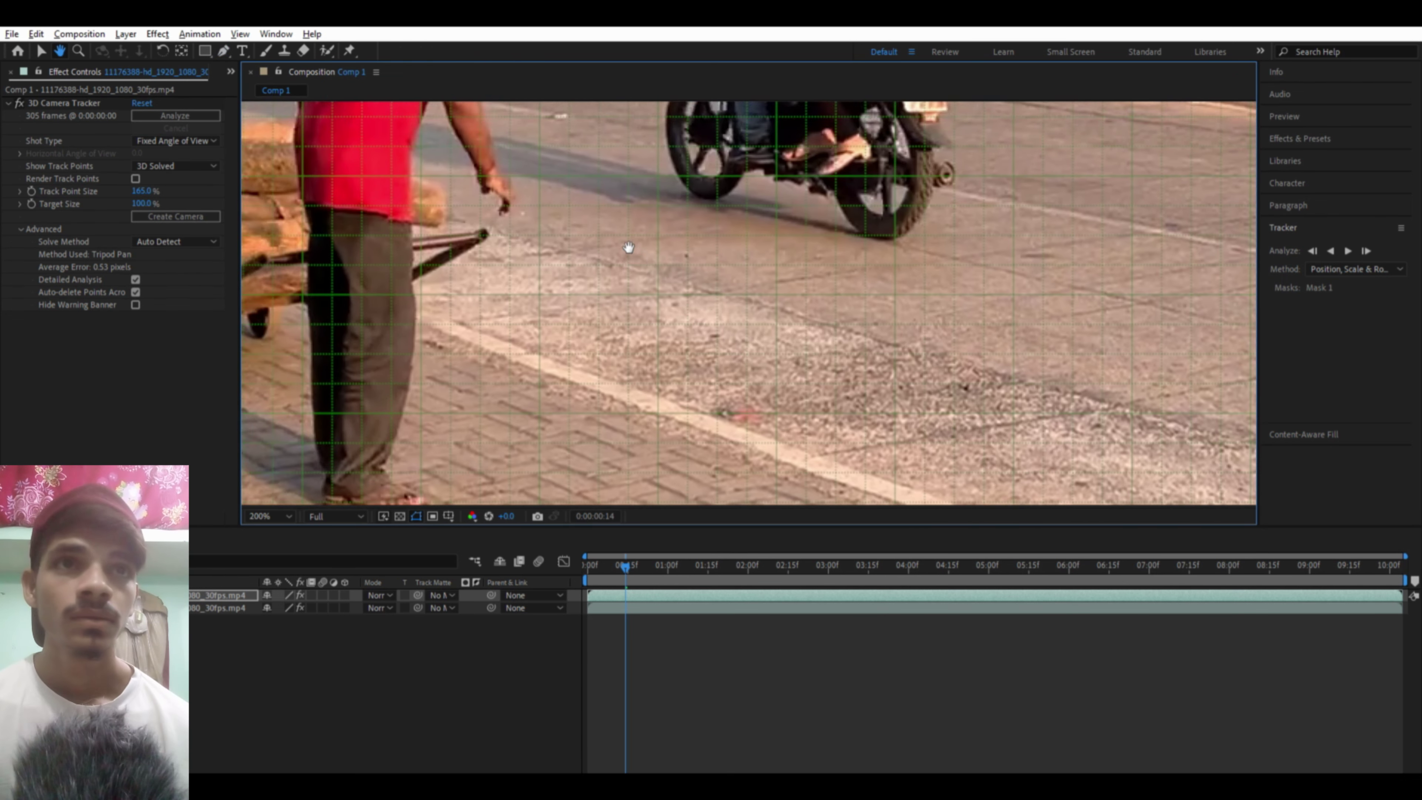
{"action": "left_click_drag", "start_coordinate": [628, 247], "coordinate": [602, 326]}
{"action": "key", "text": "g"}
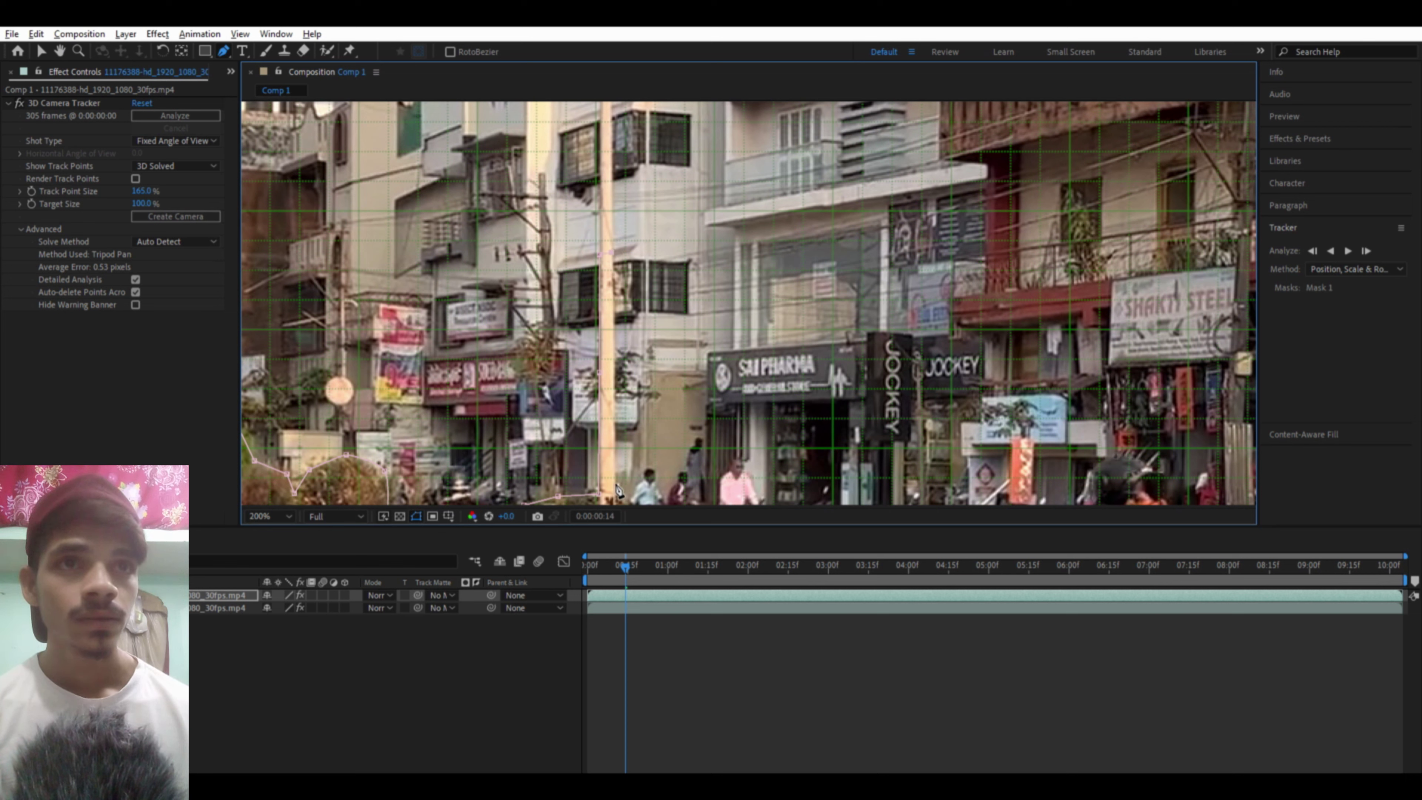
{"action": "scroll", "coordinate": [622, 477], "scroll_direction": "down", "scroll_amount": 5}
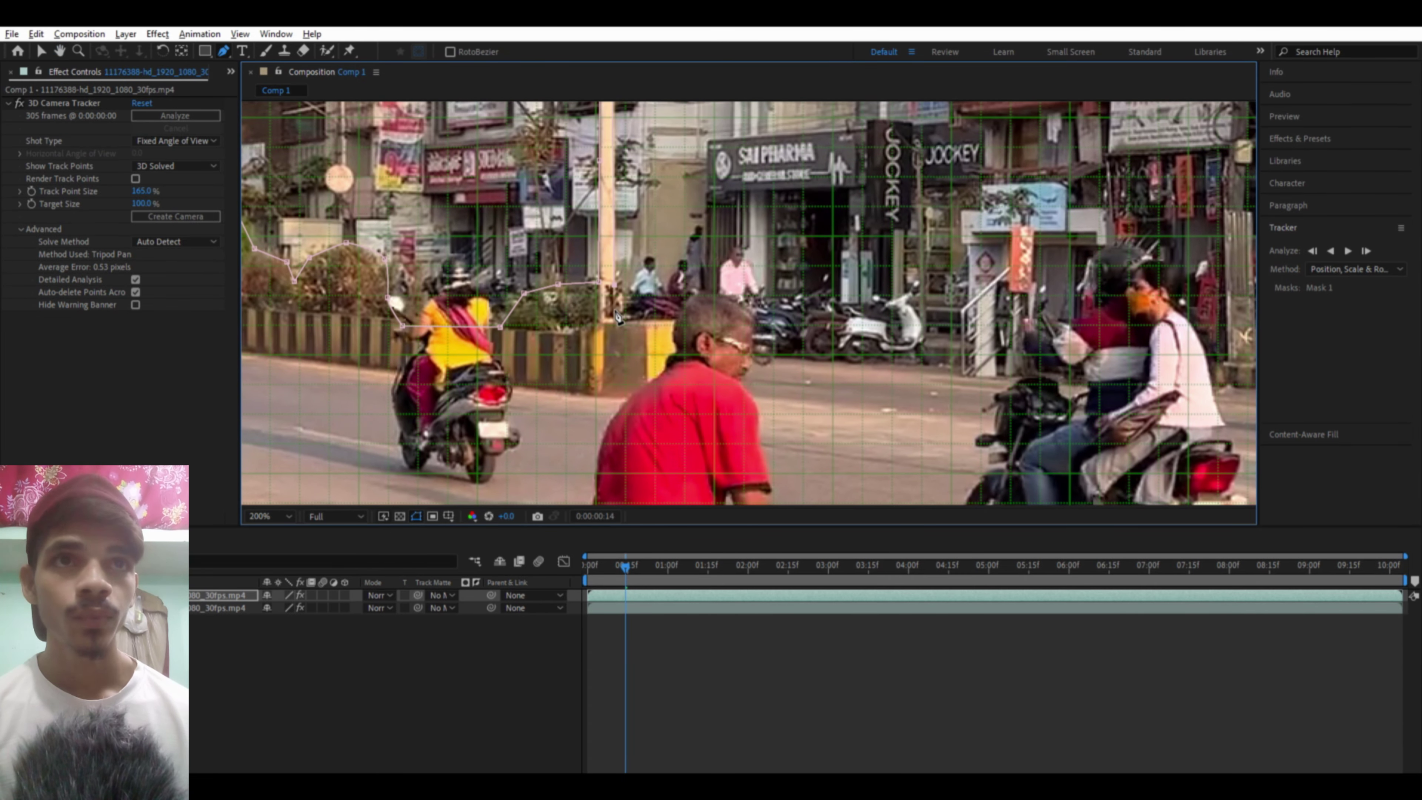
{"action": "left_click", "coordinate": [626, 549]}
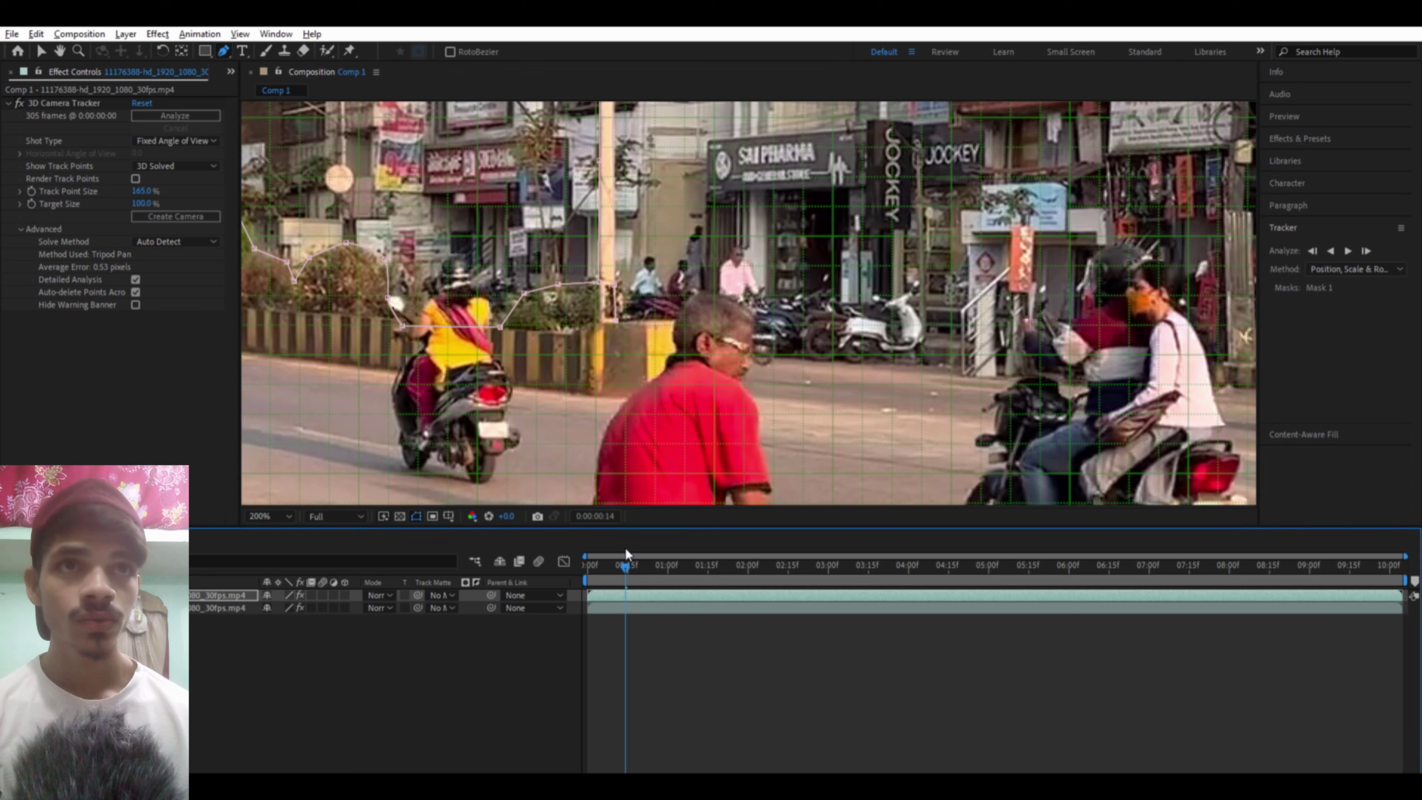
{"action": "left_click", "coordinate": [626, 552]}
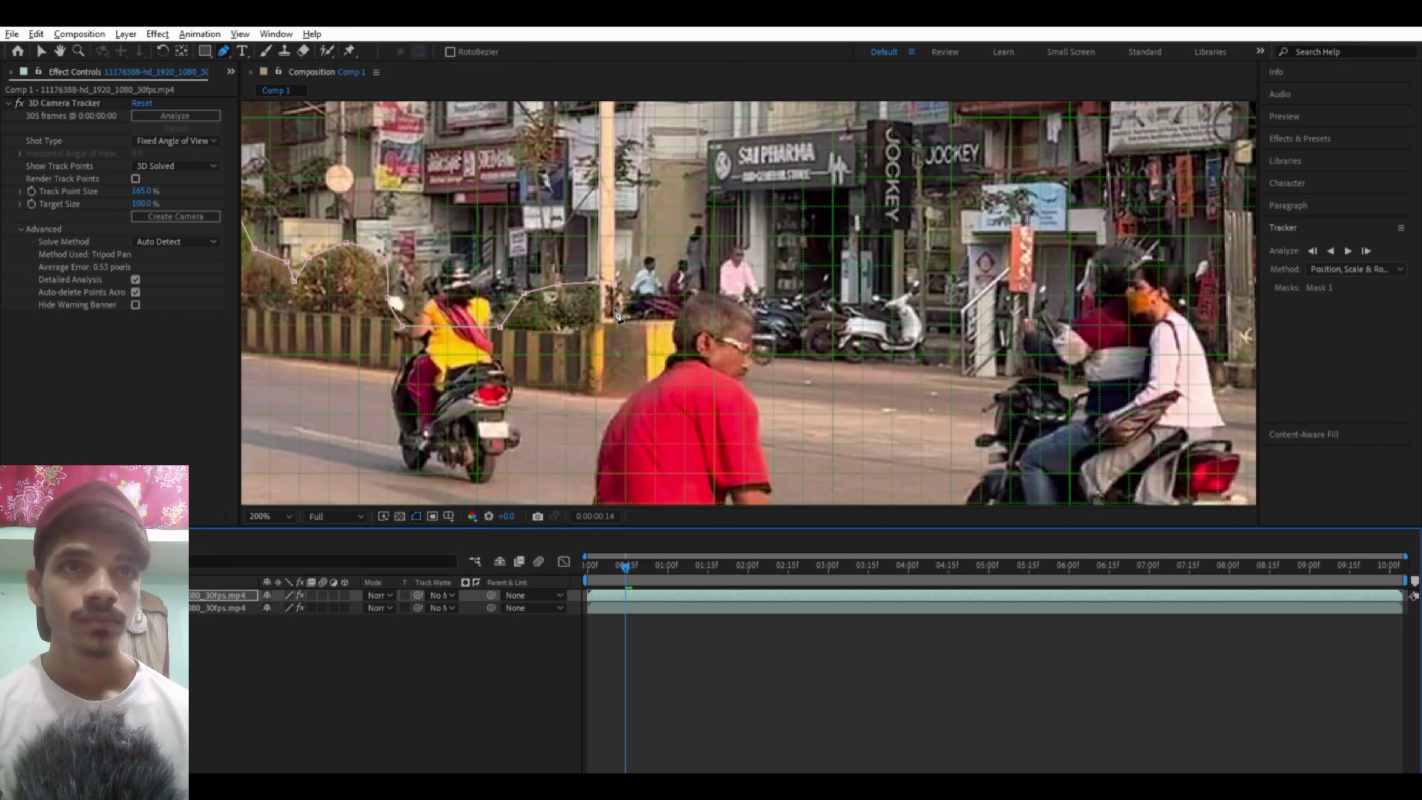
{"action": "left_click", "coordinate": [614, 320]}
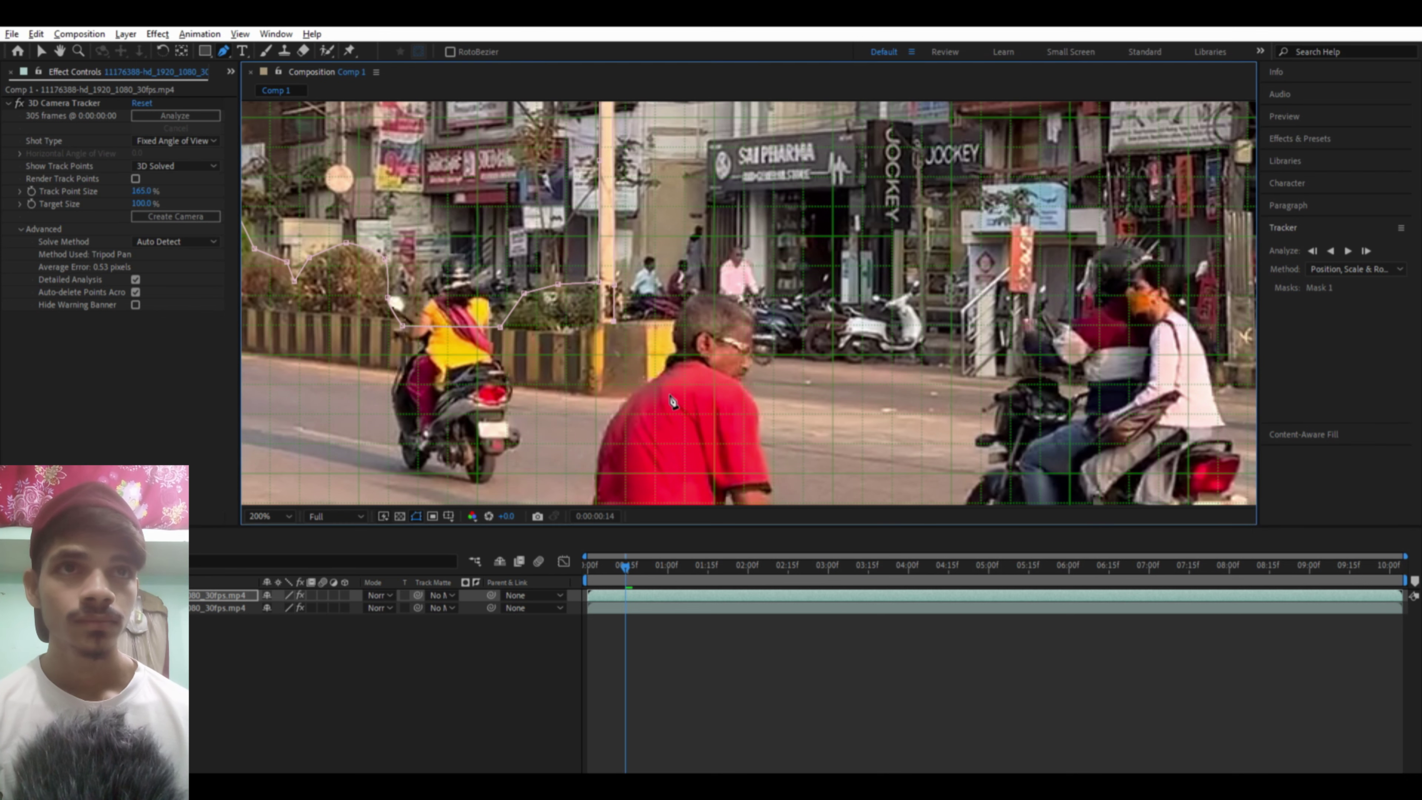
{"action": "mouse_move", "coordinate": [633, 557]}
{"action": "left_mouse_down"}
{"action": "mouse_move", "coordinate": [668, 562]}
{"action": "mouse_move", "coordinate": [626, 561]}
{"action": "left_mouse_up"}
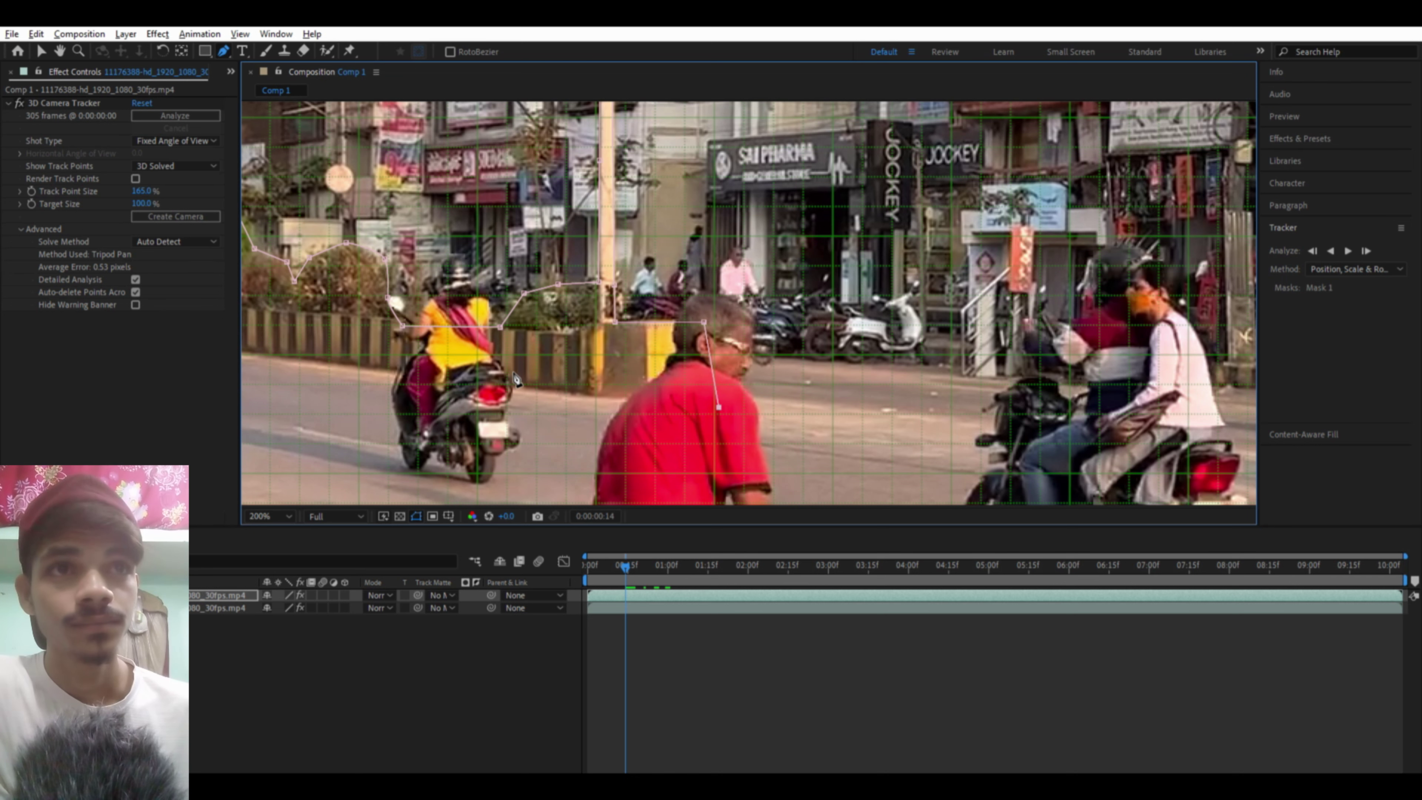
{"action": "left_click", "coordinate": [512, 386]}
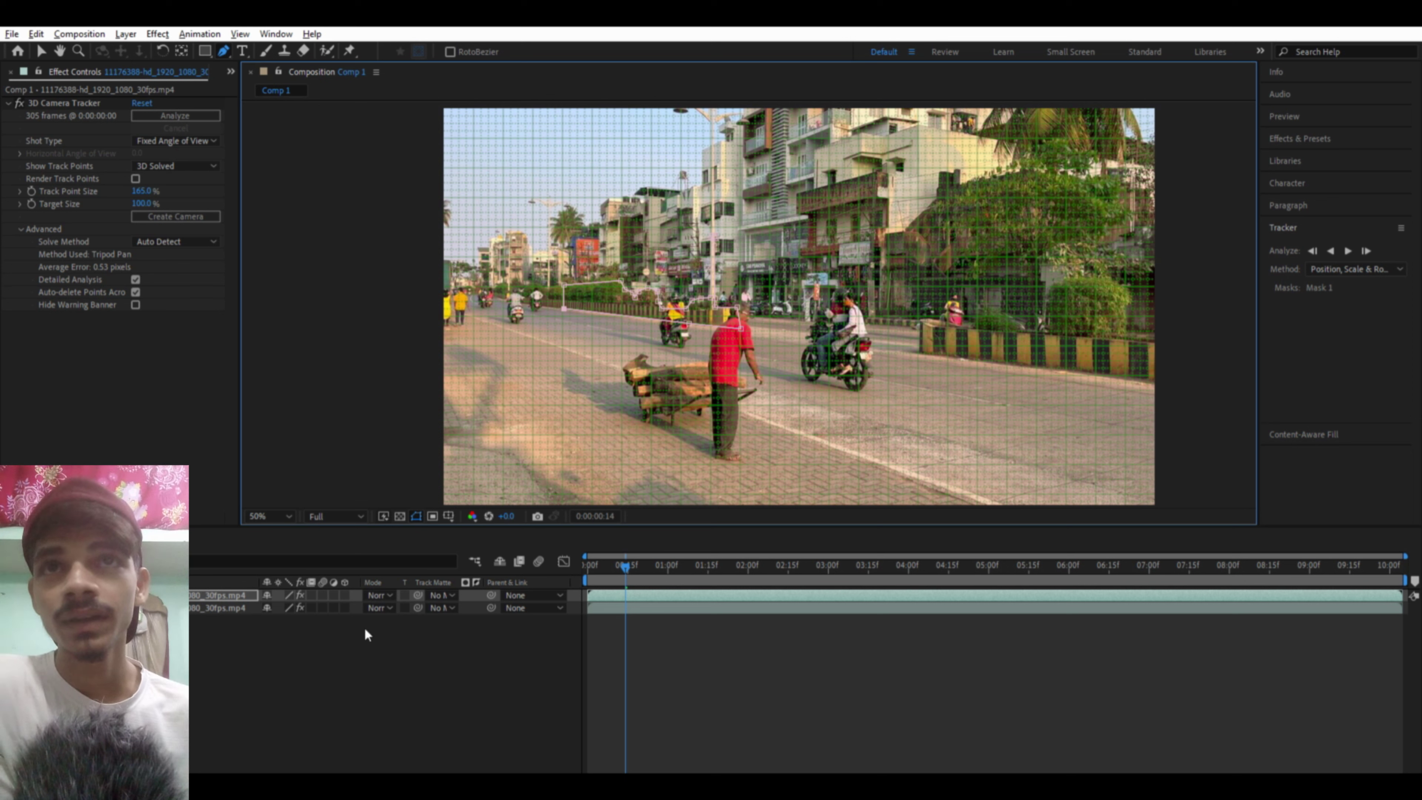
Step: Twirl open the top layer, close Mask 1 at its first vertex, and view at 100%
{"action": "left_click", "coordinate": [126, 594]}
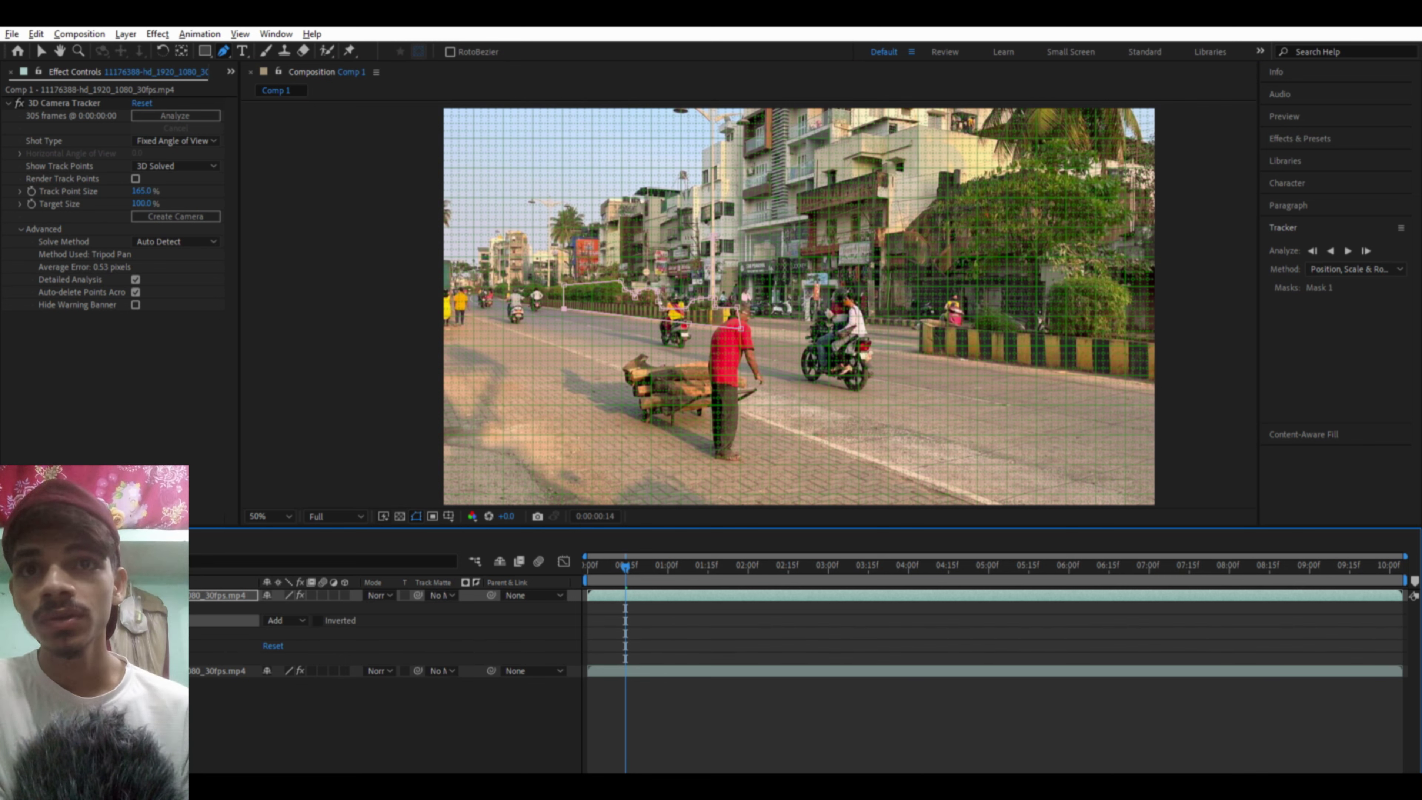
{"action": "left_click", "coordinate": [564, 307]}
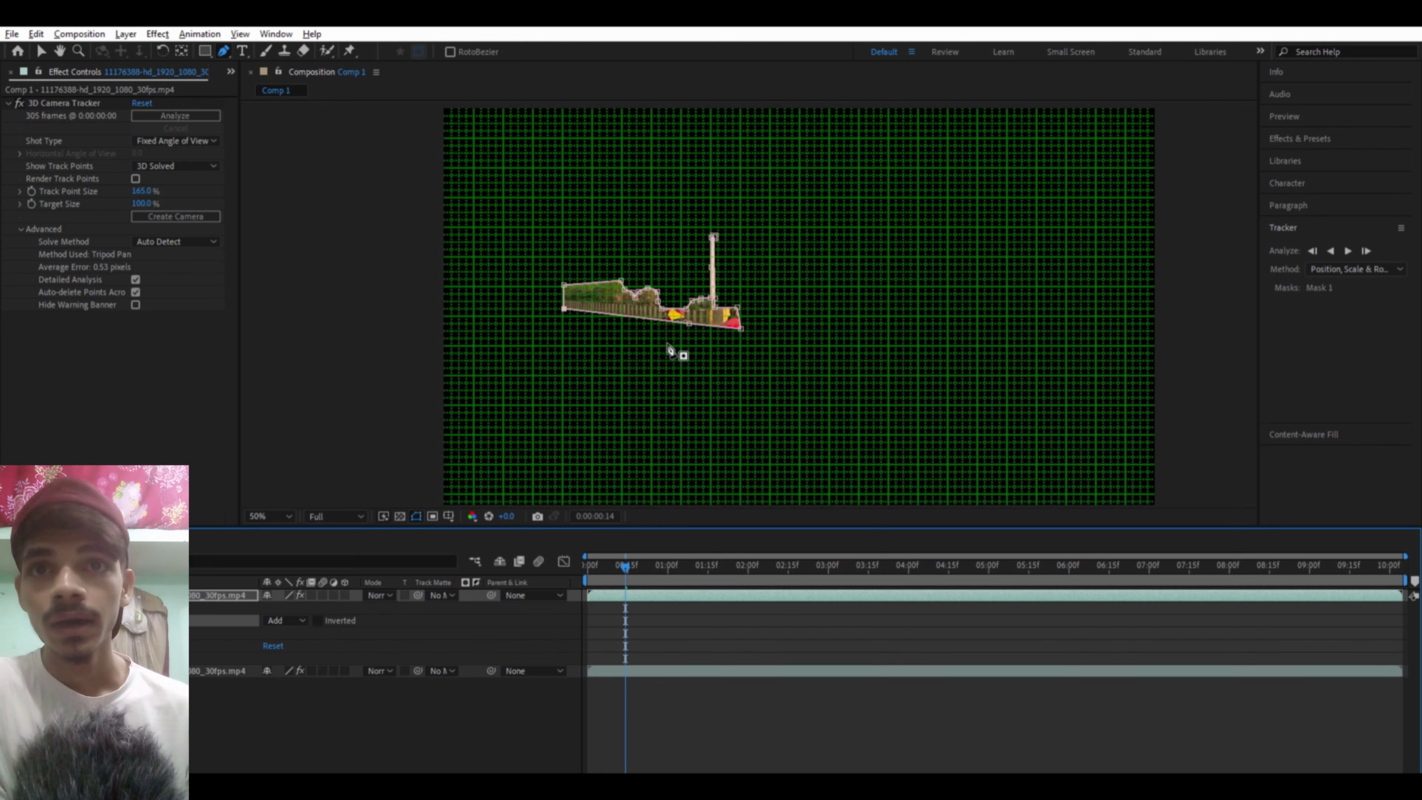
{"action": "key", "text": "period"}
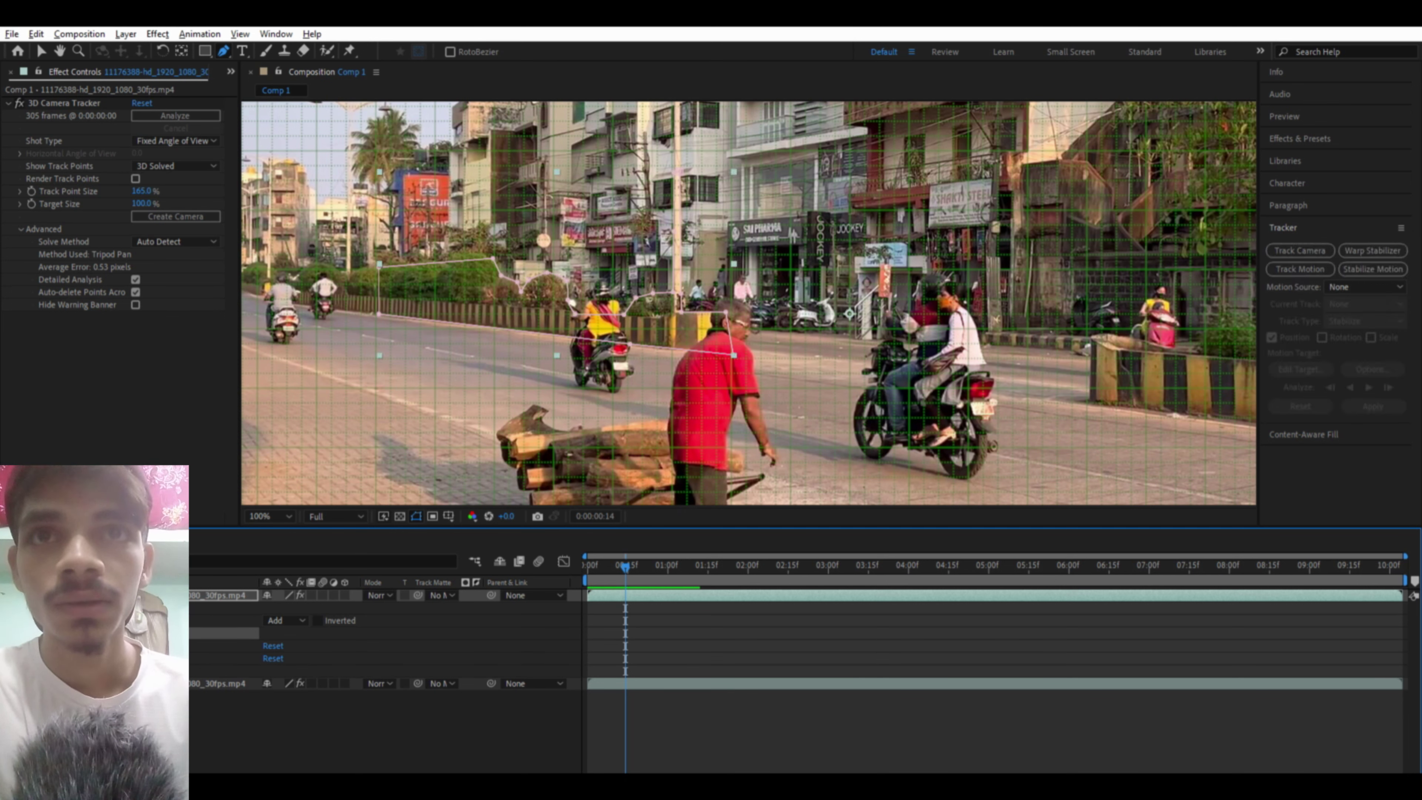
Step: Reveal Mask 1's properties and scrub the footage to check the mask over time
{"action": "left_click", "coordinate": [214, 621]}
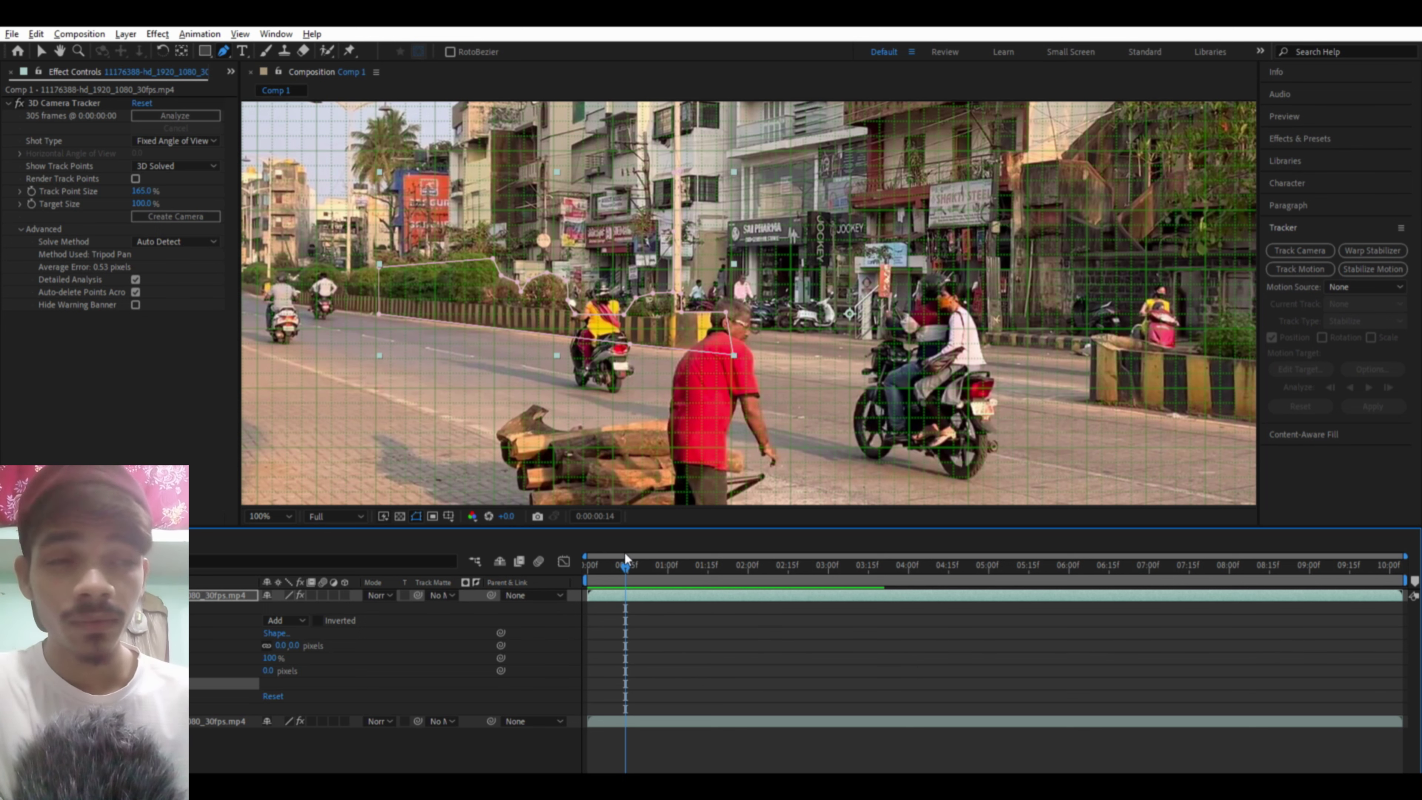
{"action": "left_click_drag", "start_coordinate": [625, 565], "coordinate": [651, 558]}
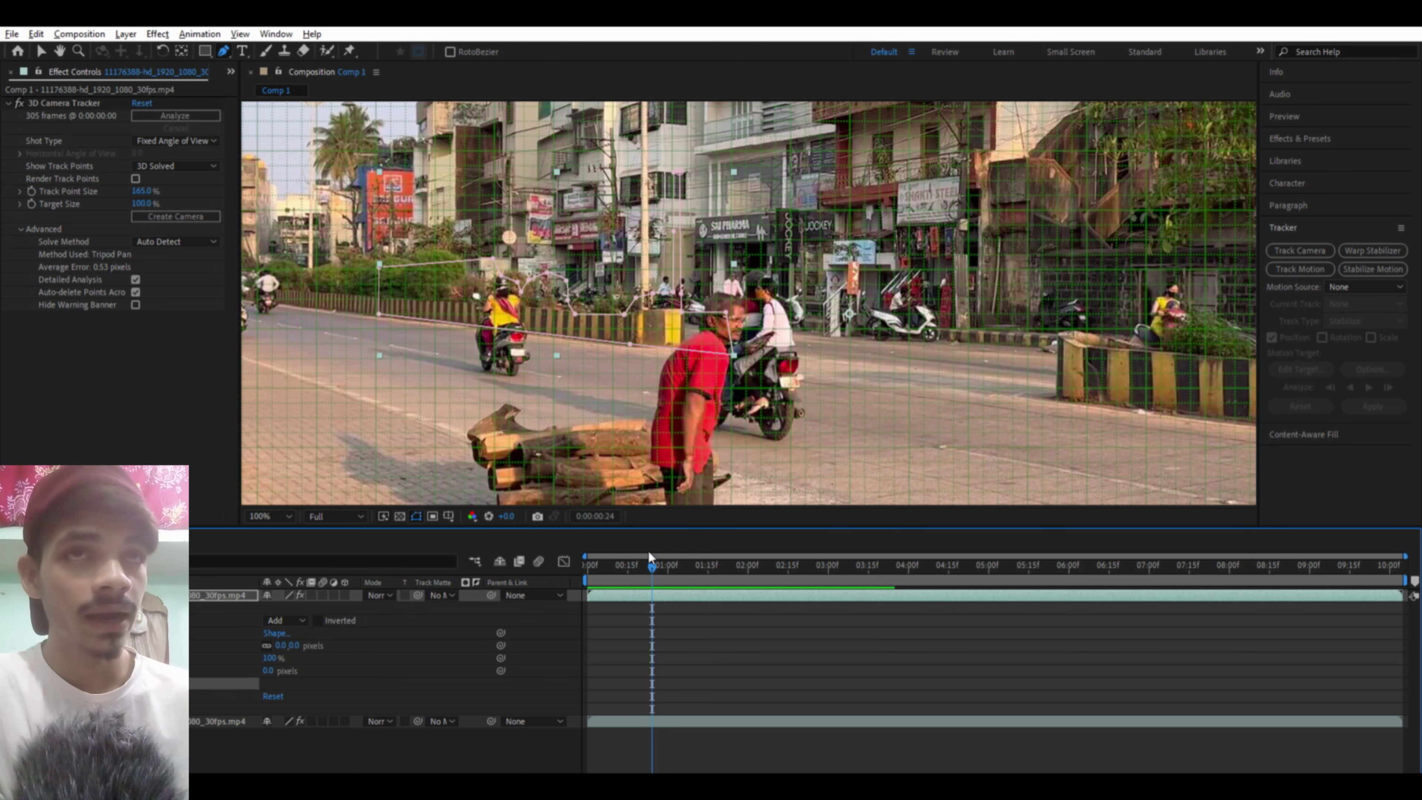
{"action": "left_click_drag", "start_coordinate": [633, 561], "coordinate": [627, 566]}
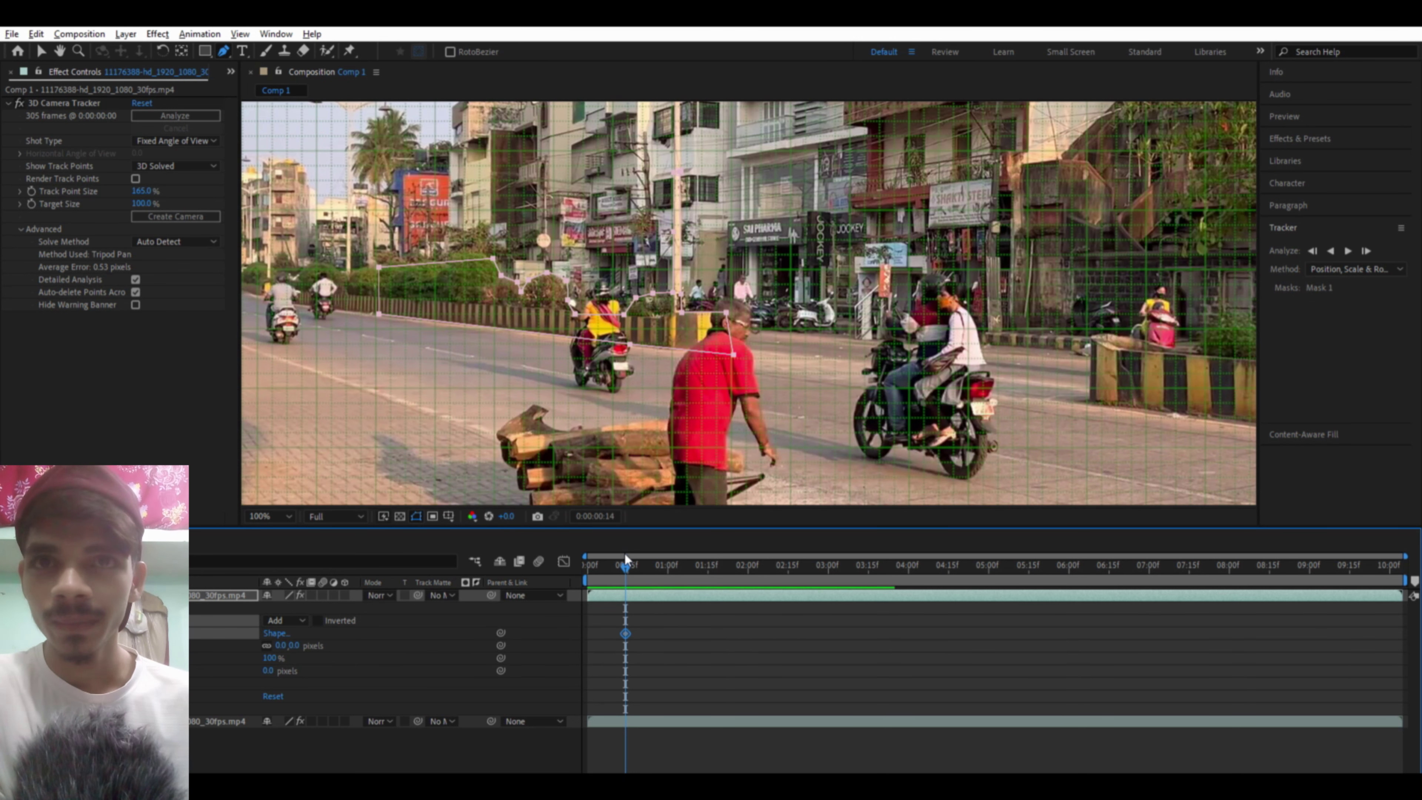
{"action": "left_click_drag", "start_coordinate": [625, 554], "coordinate": [652, 553]}
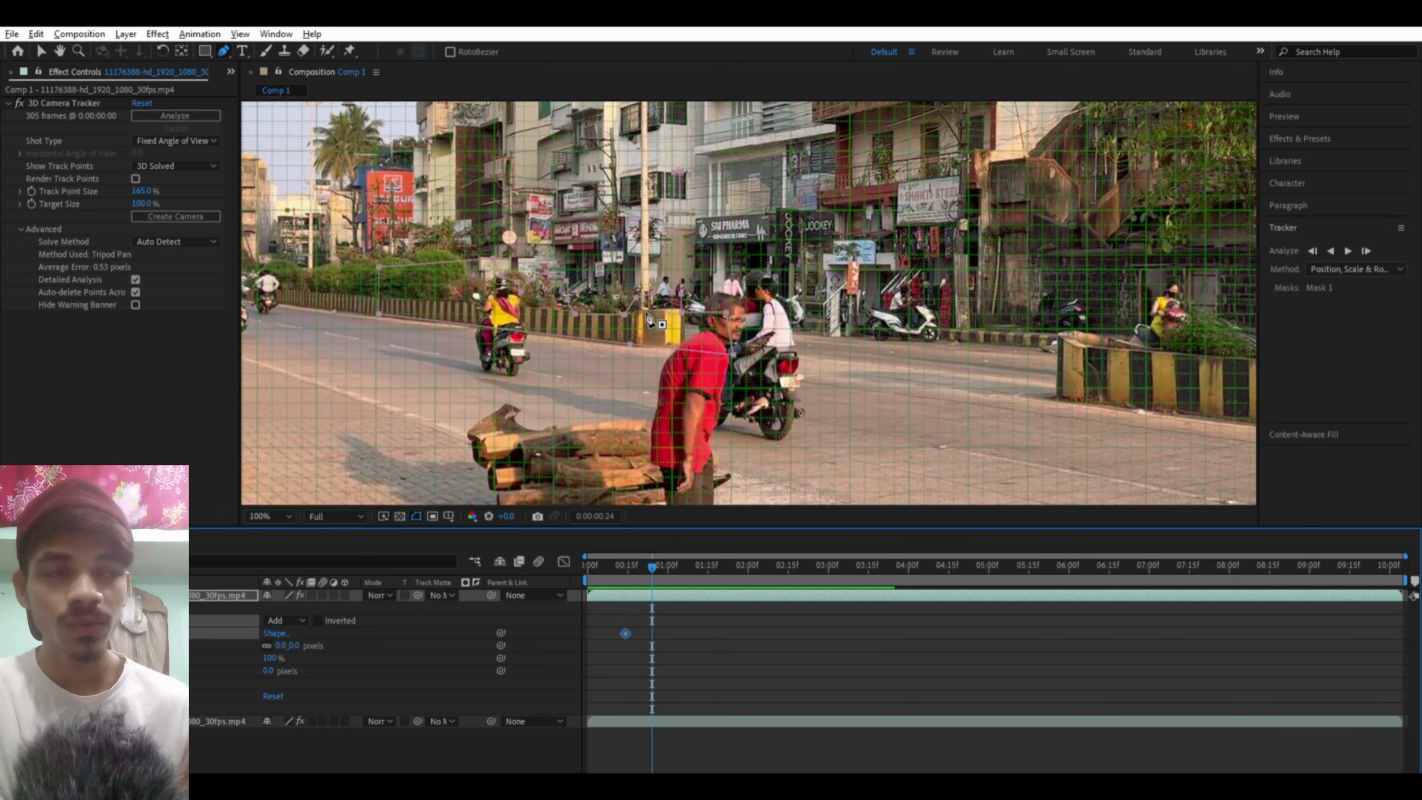
Step: Reshape and nudge the mask onto the barrier at later frames, adding Mask Path keyframes
{"action": "left_click", "coordinate": [616, 323]}
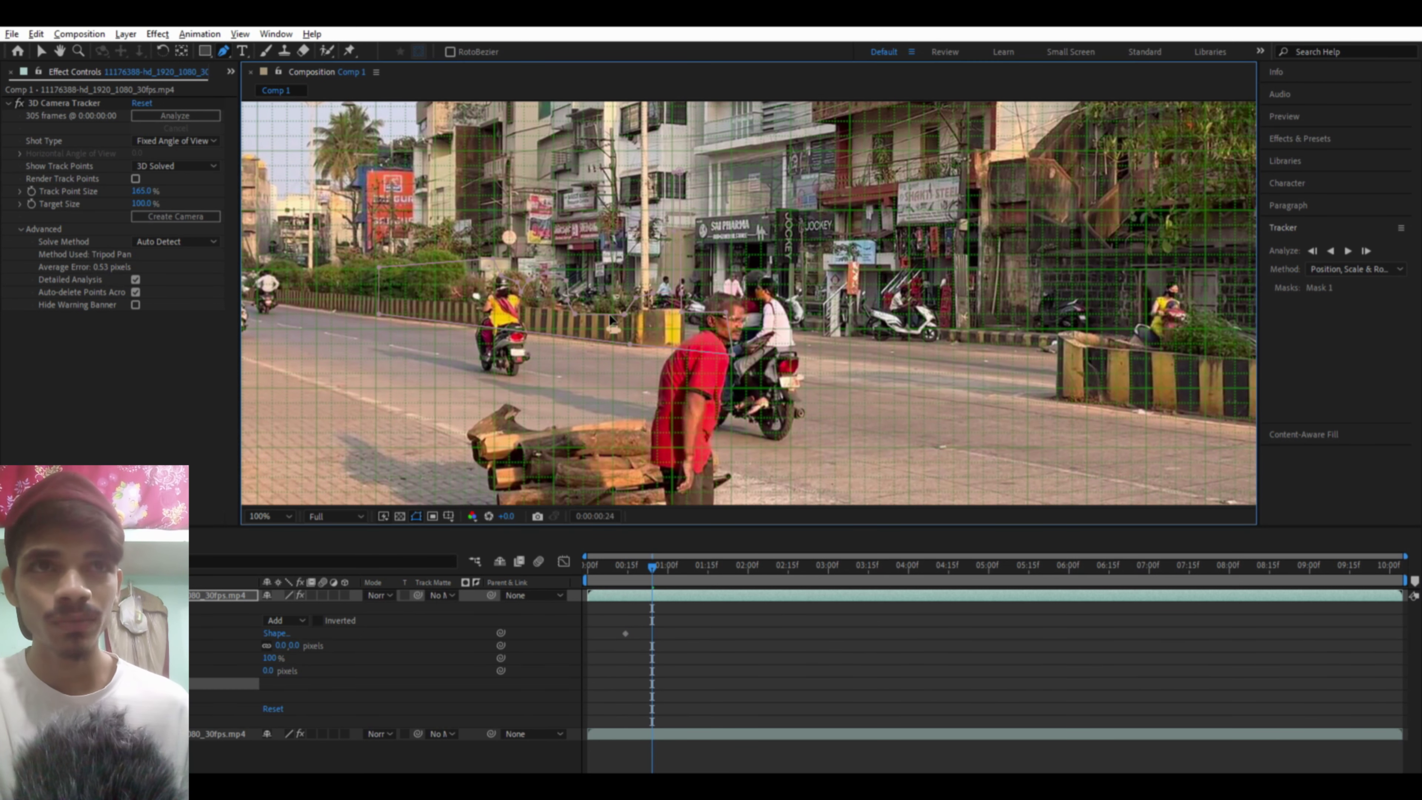
{"action": "left_click_drag", "start_coordinate": [629, 335], "coordinate": [595, 332]}
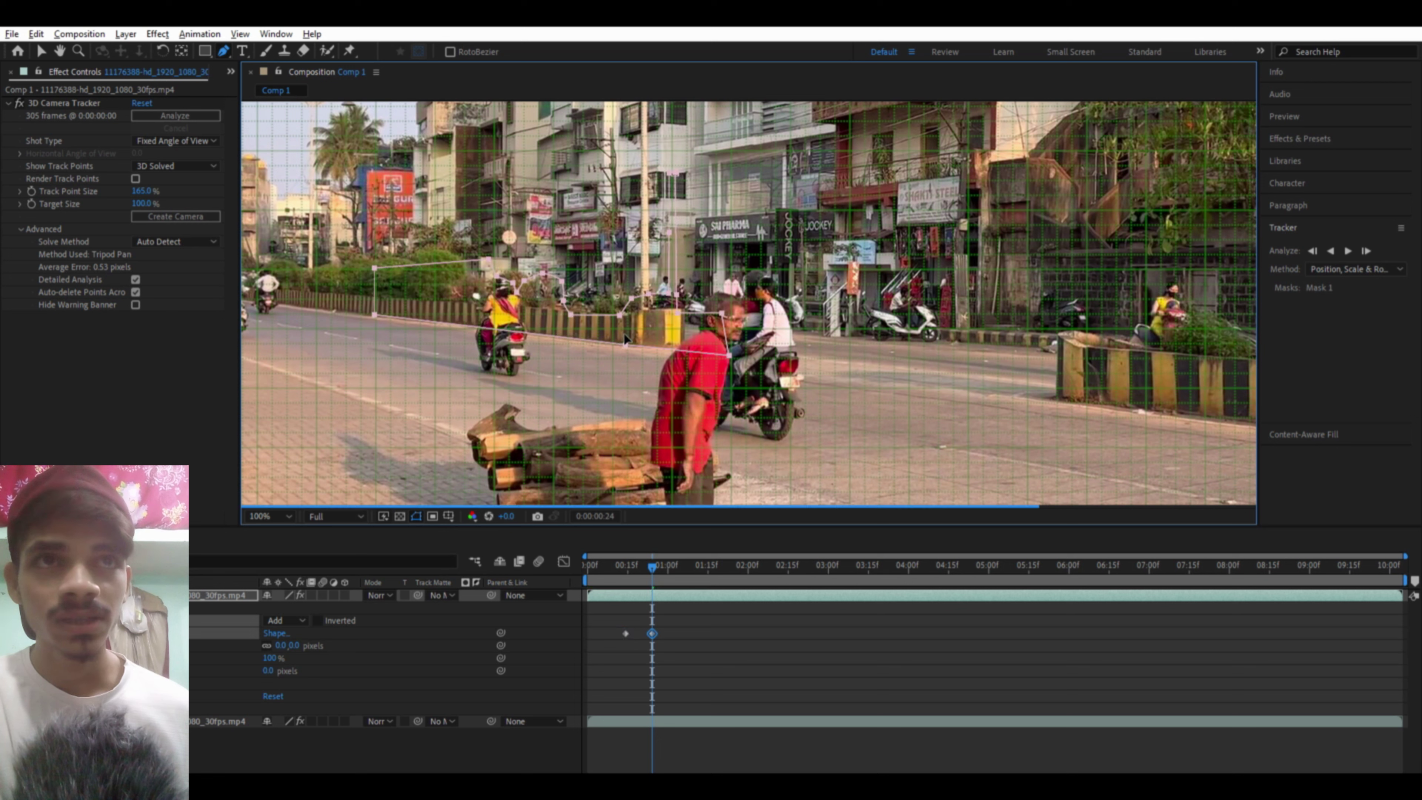
{"action": "key", "text": "Left"}
{"action": "key", "text": "Left"}
{"action": "key", "text": "Left"}
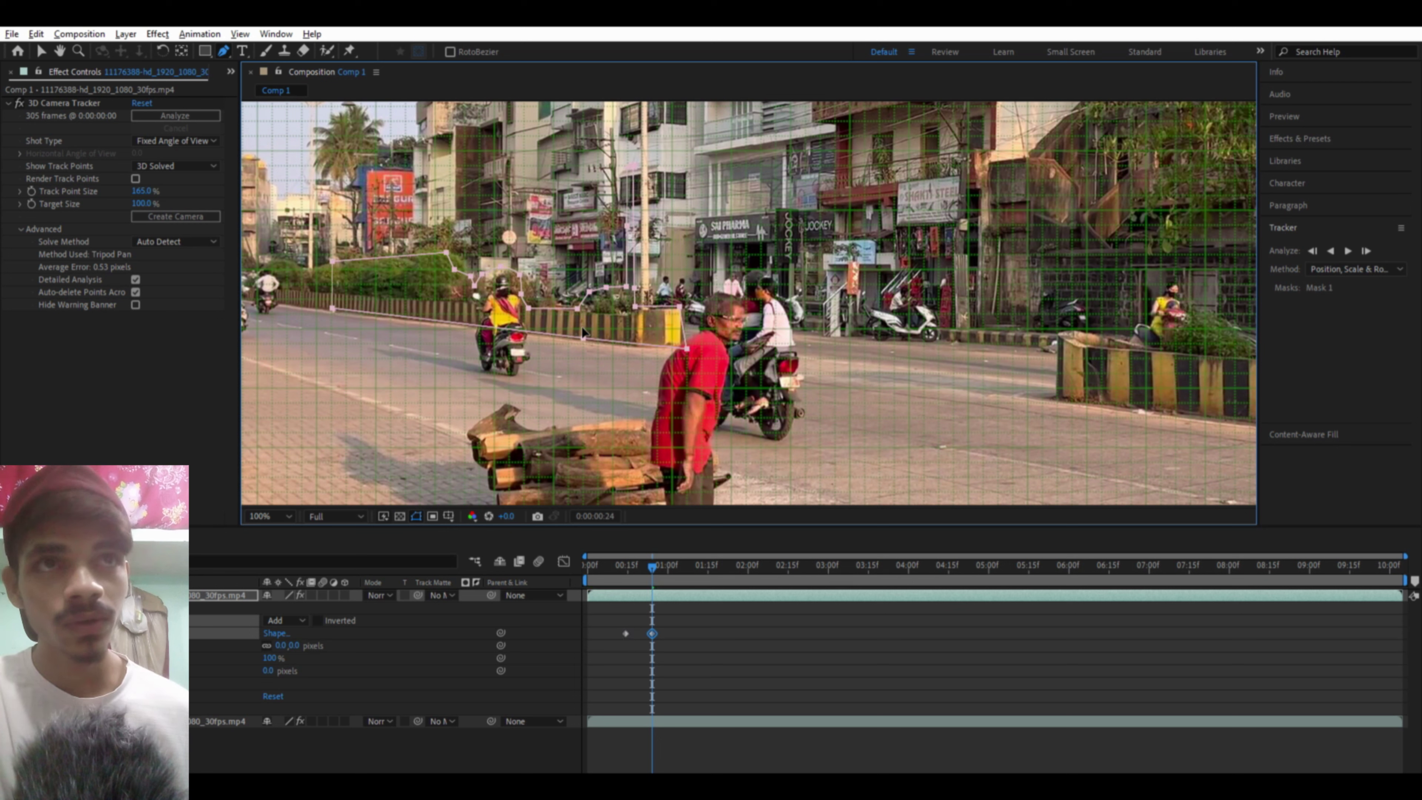
{"action": "left_click_drag", "start_coordinate": [594, 330], "coordinate": [596, 331]}
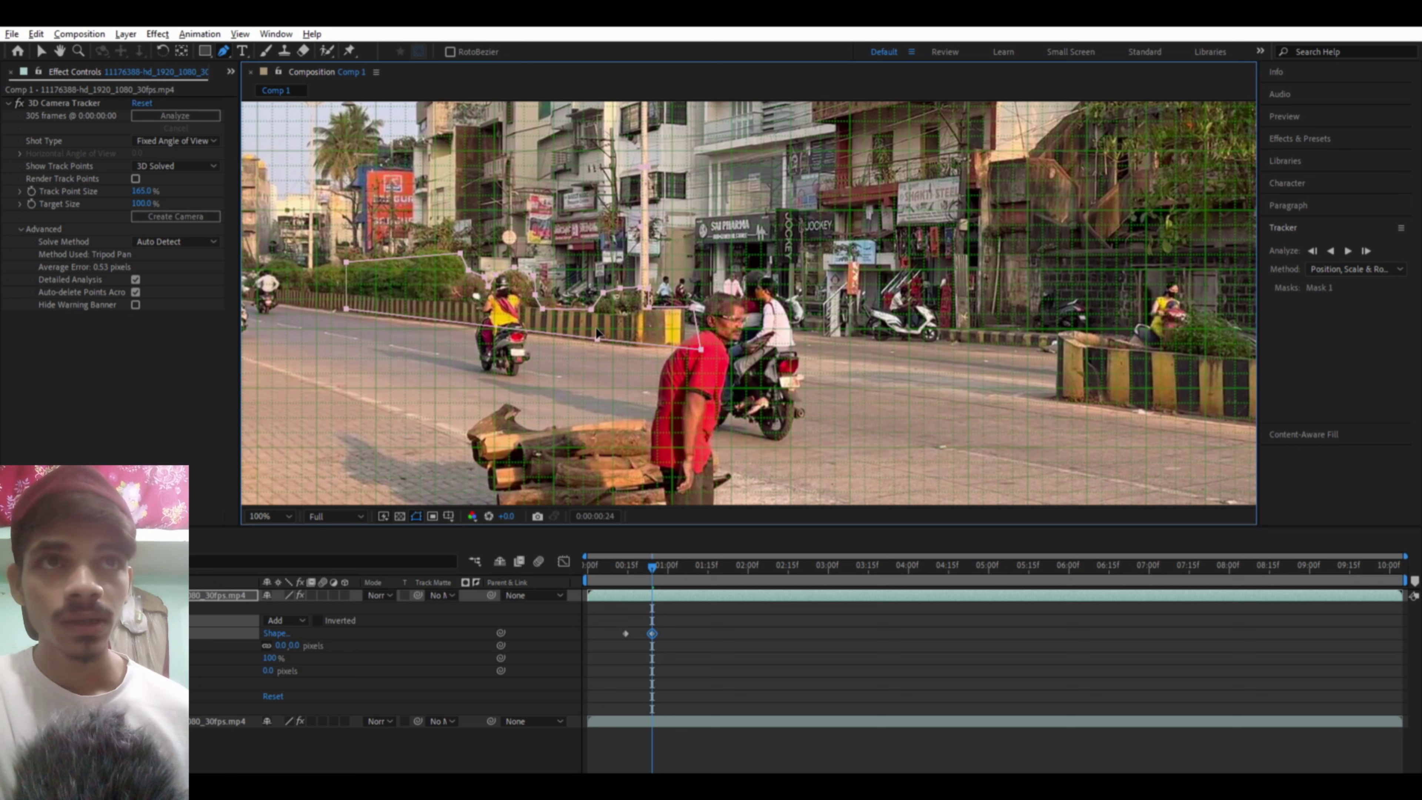
{"action": "key", "text": "Down"}
{"action": "key", "text": "Down"}
{"action": "key", "text": "Down"}
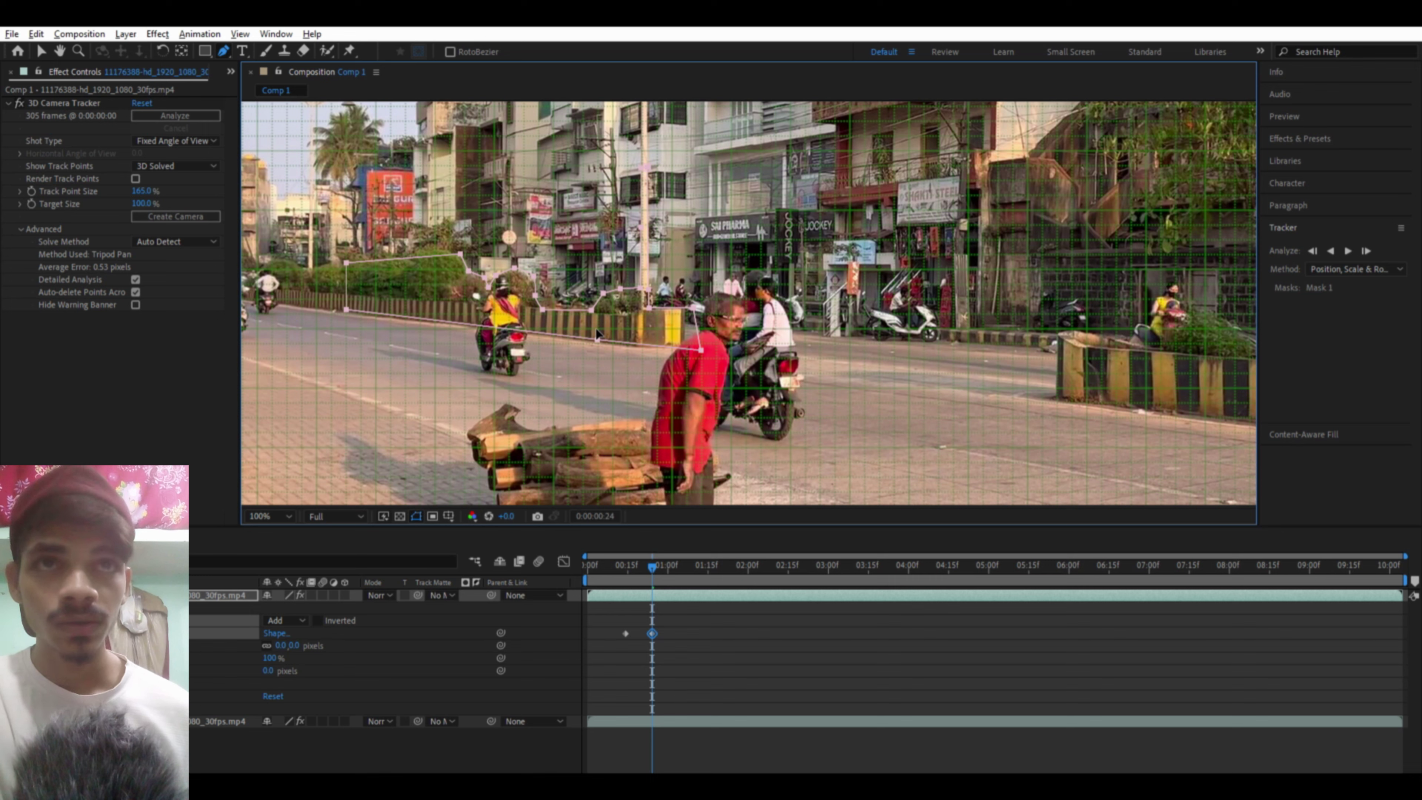
{"action": "left_click_drag", "start_coordinate": [652, 554], "coordinate": [670, 558]}
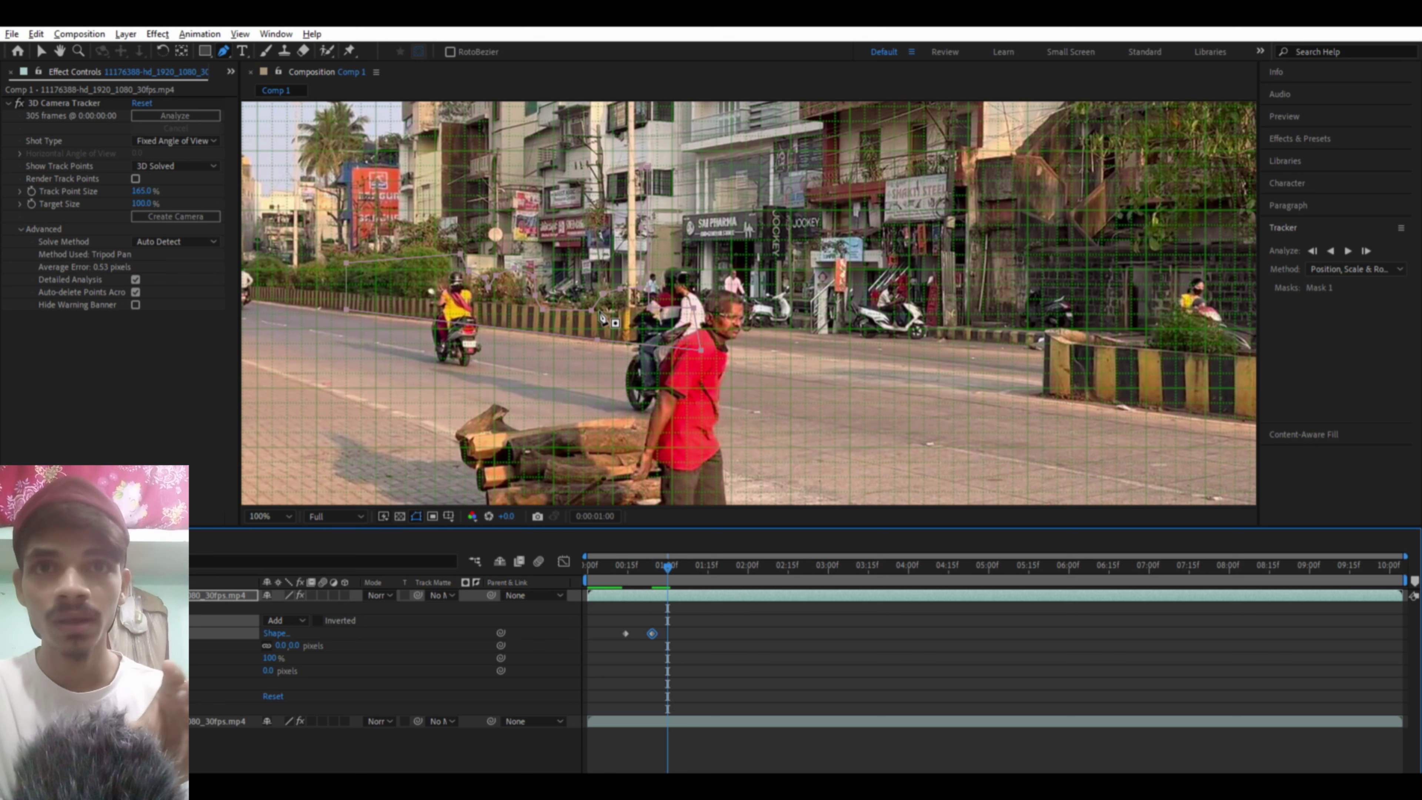
{"action": "left_click_drag", "start_coordinate": [596, 324], "coordinate": [584, 326]}
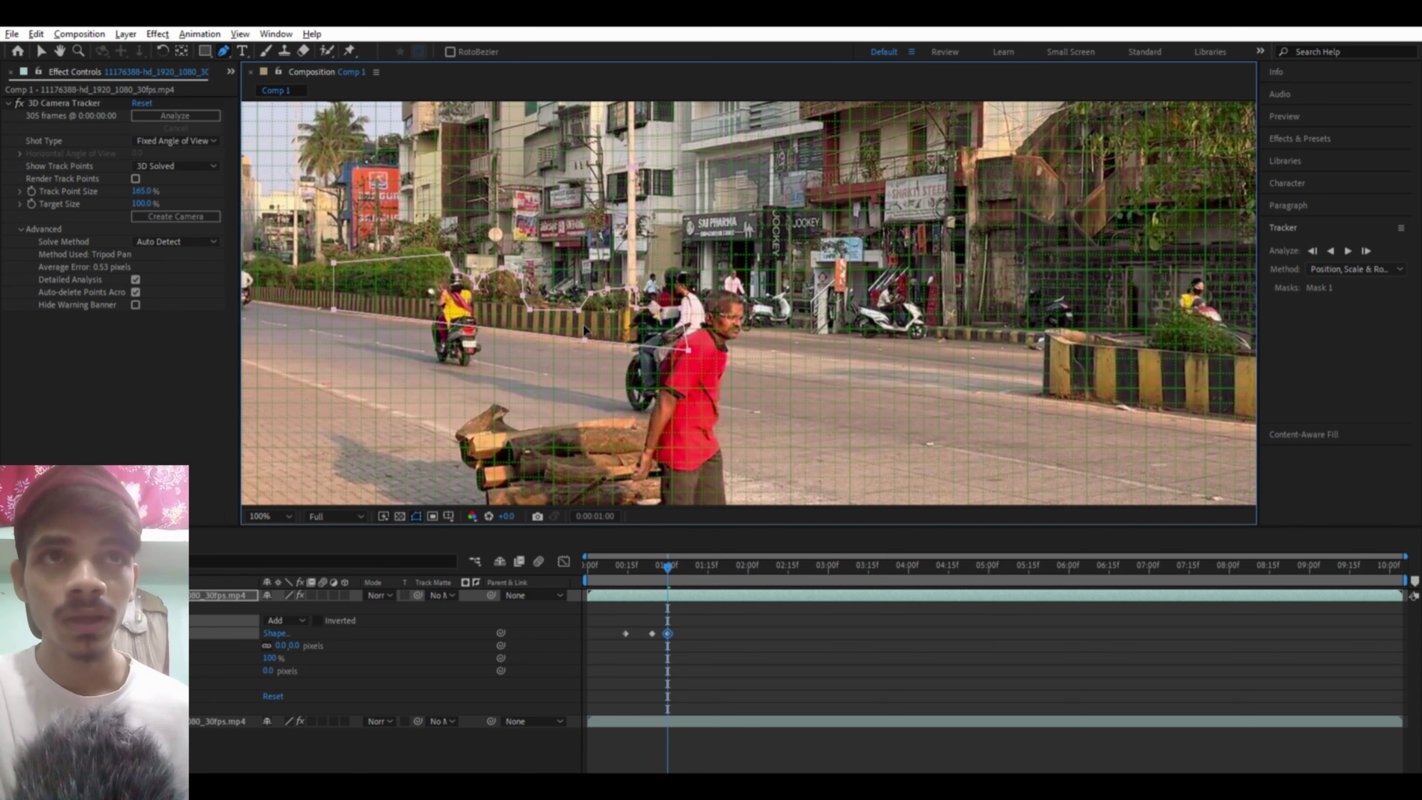
{"action": "left_click_drag", "start_coordinate": [669, 565], "coordinate": [708, 567]}
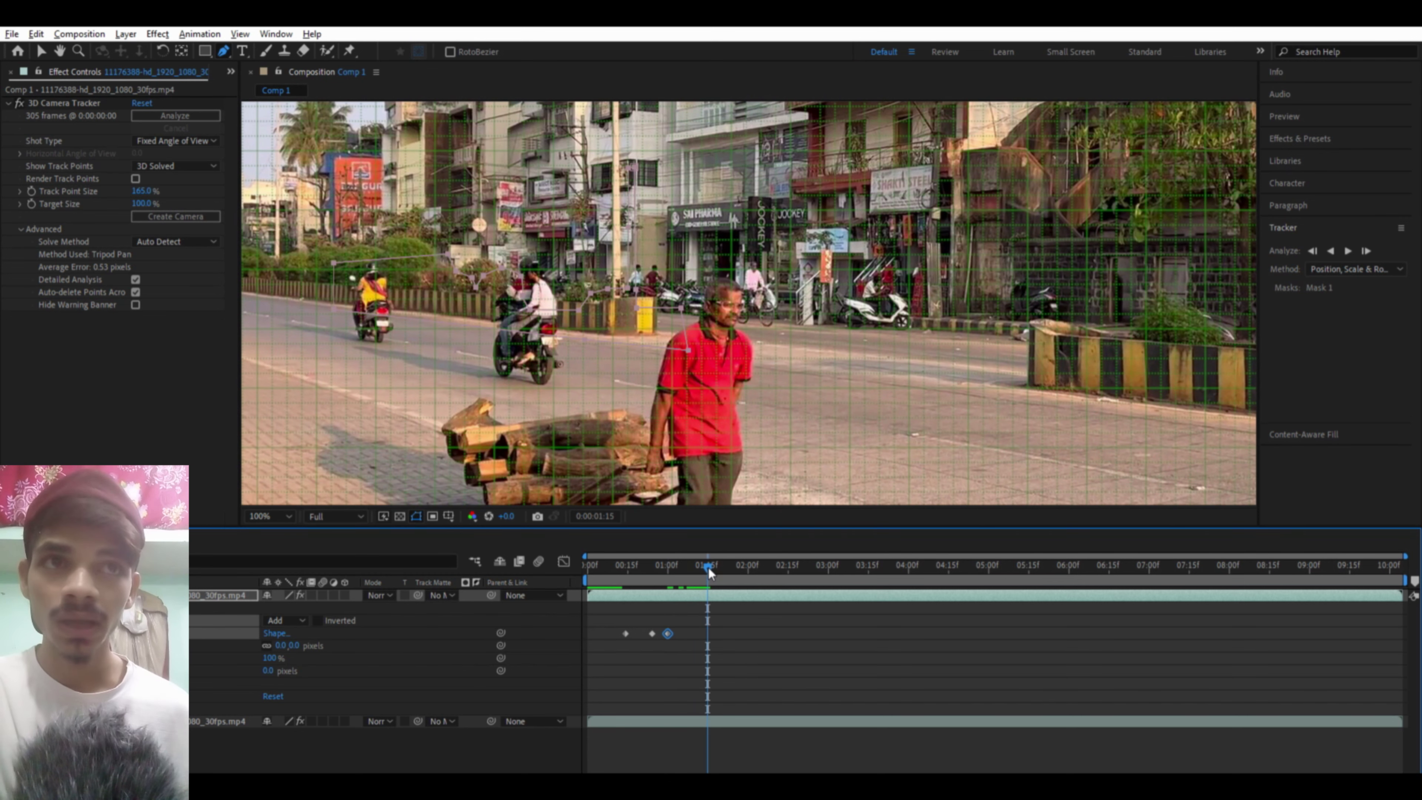
Step: At 200% zoom, move the whole mask left and up onto the barrier near the pole
{"action": "key", "text": "period"}
{"action": "left_click_drag", "start_coordinate": [553, 259], "coordinate": [564, 254]}
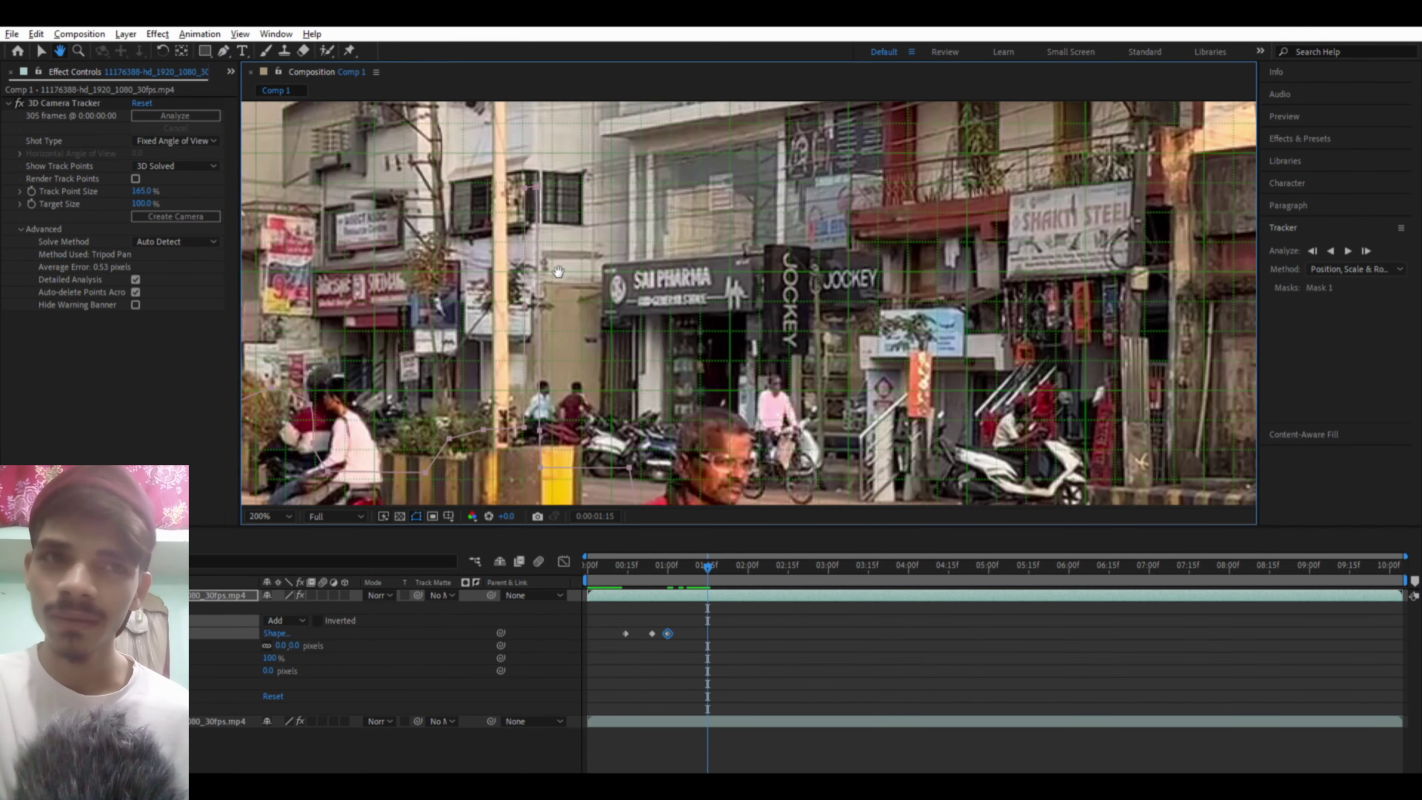
{"action": "key", "text": "g"}
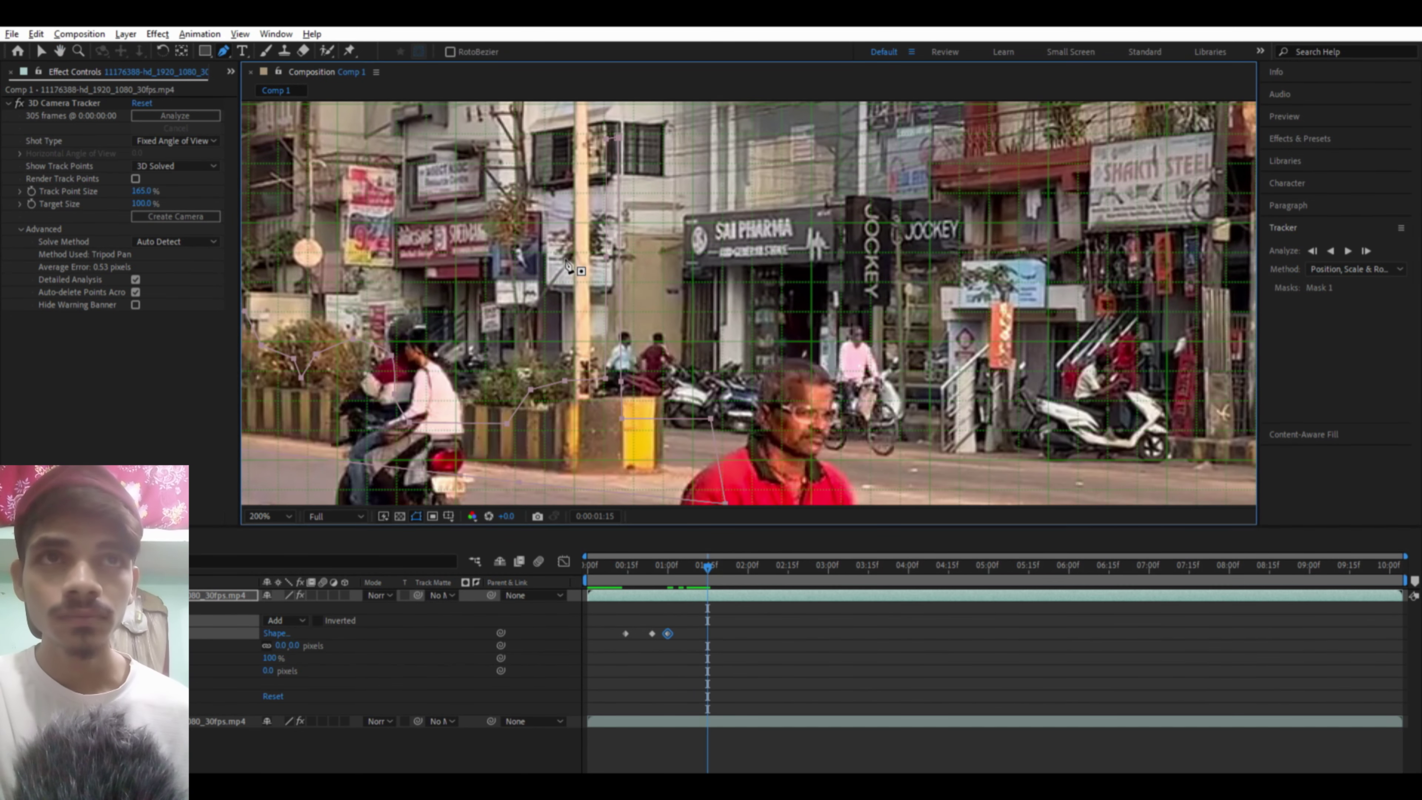
{"action": "left_click_drag", "start_coordinate": [611, 305], "coordinate": [598, 302]}
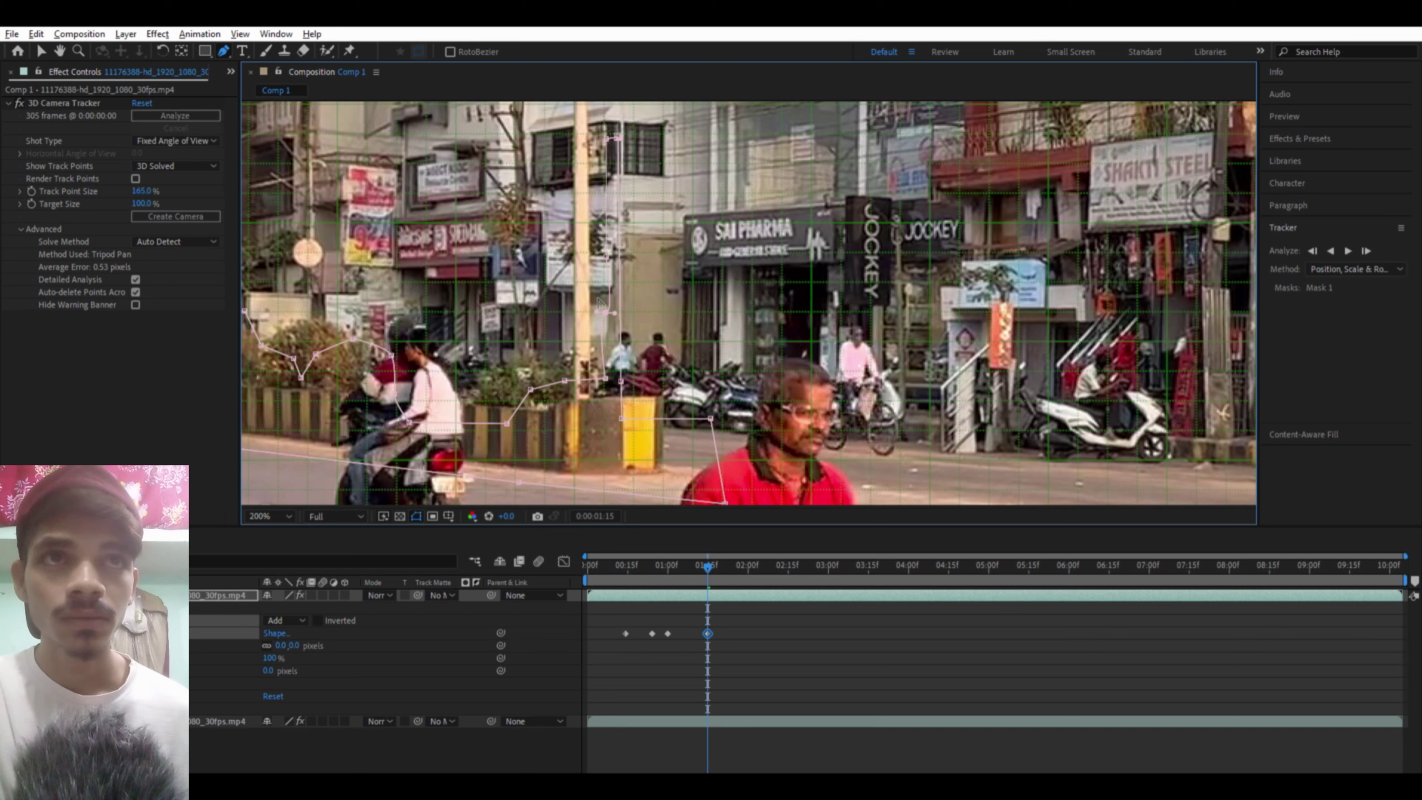
{"action": "key", "text": "ctrl+z"}
{"action": "left_click_drag", "start_coordinate": [609, 370], "coordinate": [581, 369]}
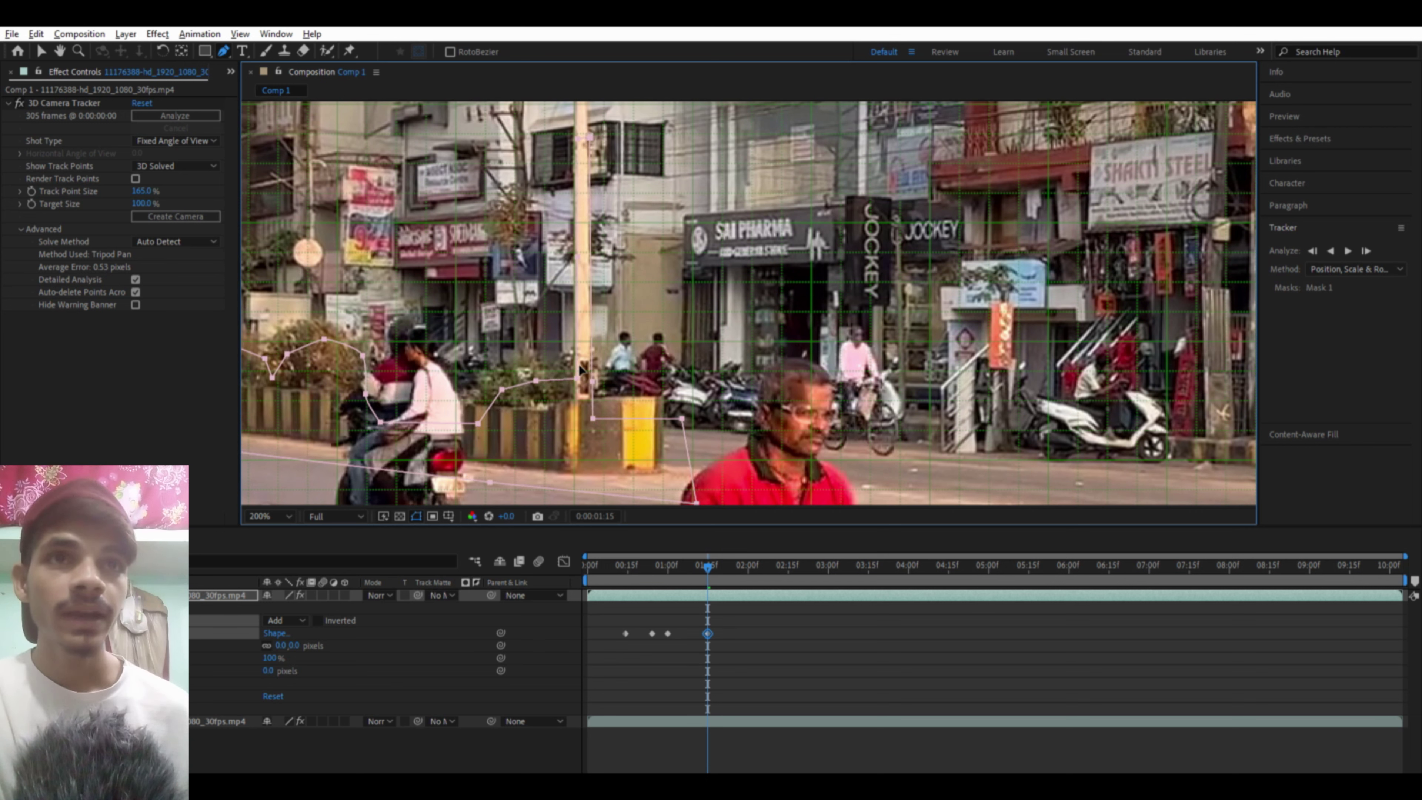
{"action": "left_click_drag", "start_coordinate": [581, 369], "coordinate": [578, 347]}
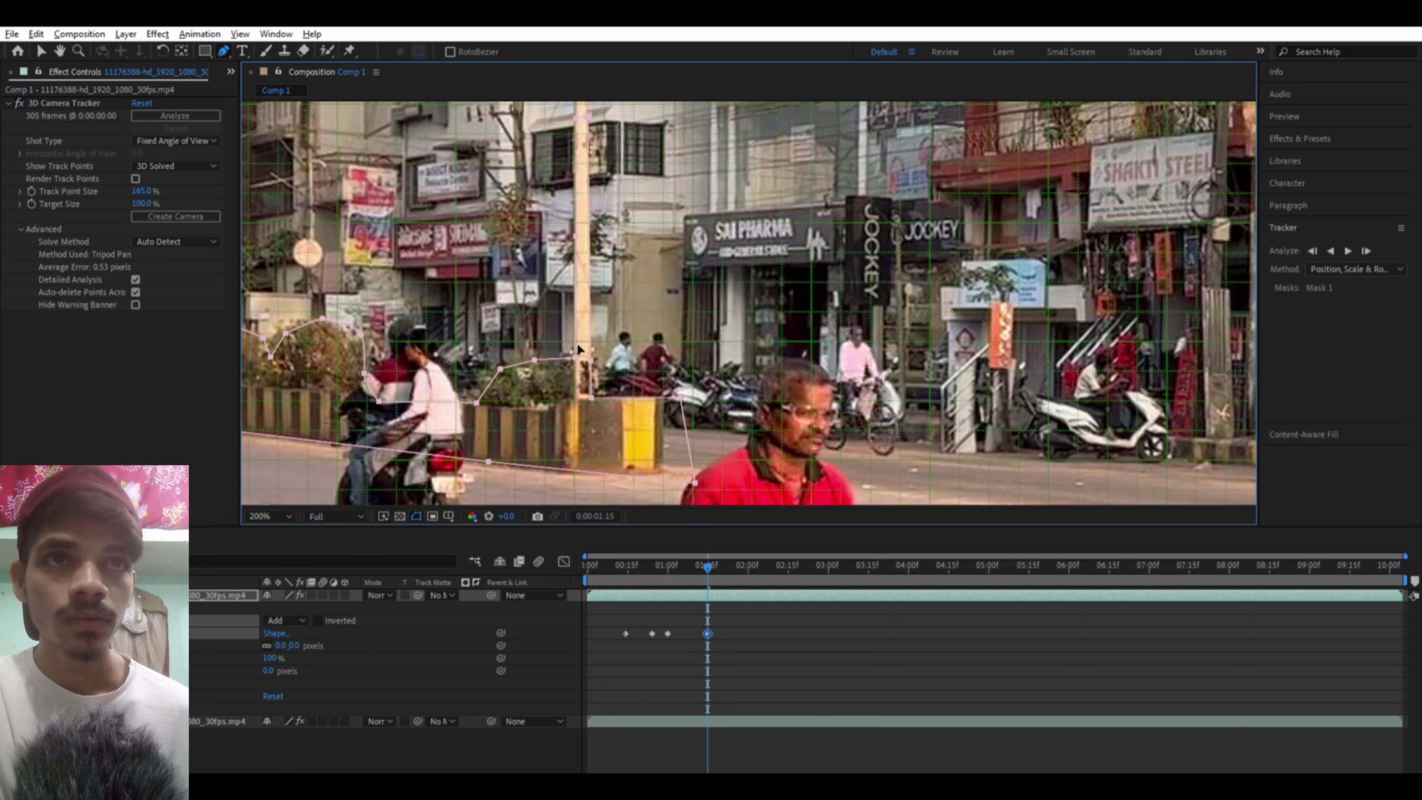
Step: Straighten the mask edge at the yellow barrier near 1:05, then reshape its bottom-right corner at the next keyframe
{"action": "left_click_drag", "start_coordinate": [706, 556], "coordinate": [670, 565]}
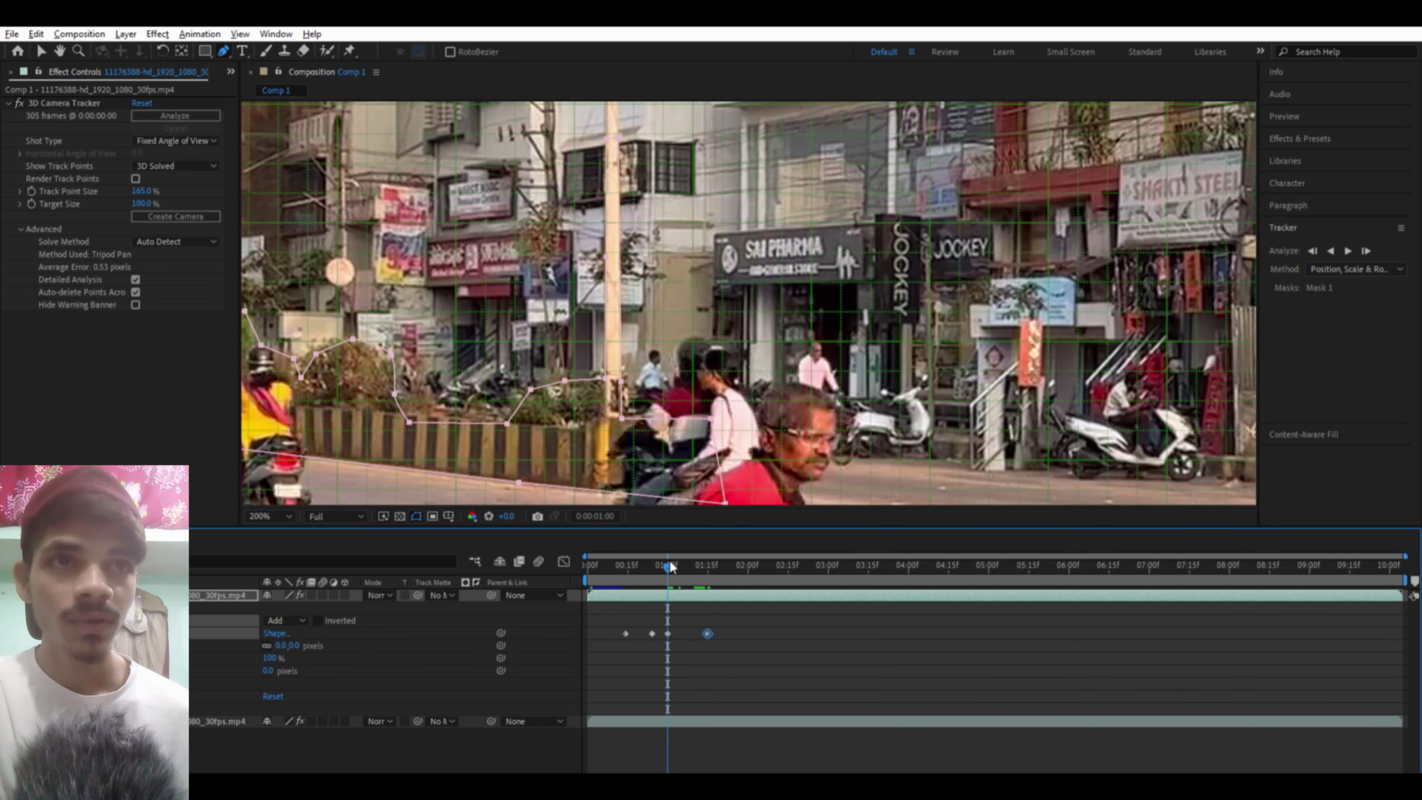
{"action": "left_click_drag", "start_coordinate": [668, 557], "coordinate": [681, 553]}
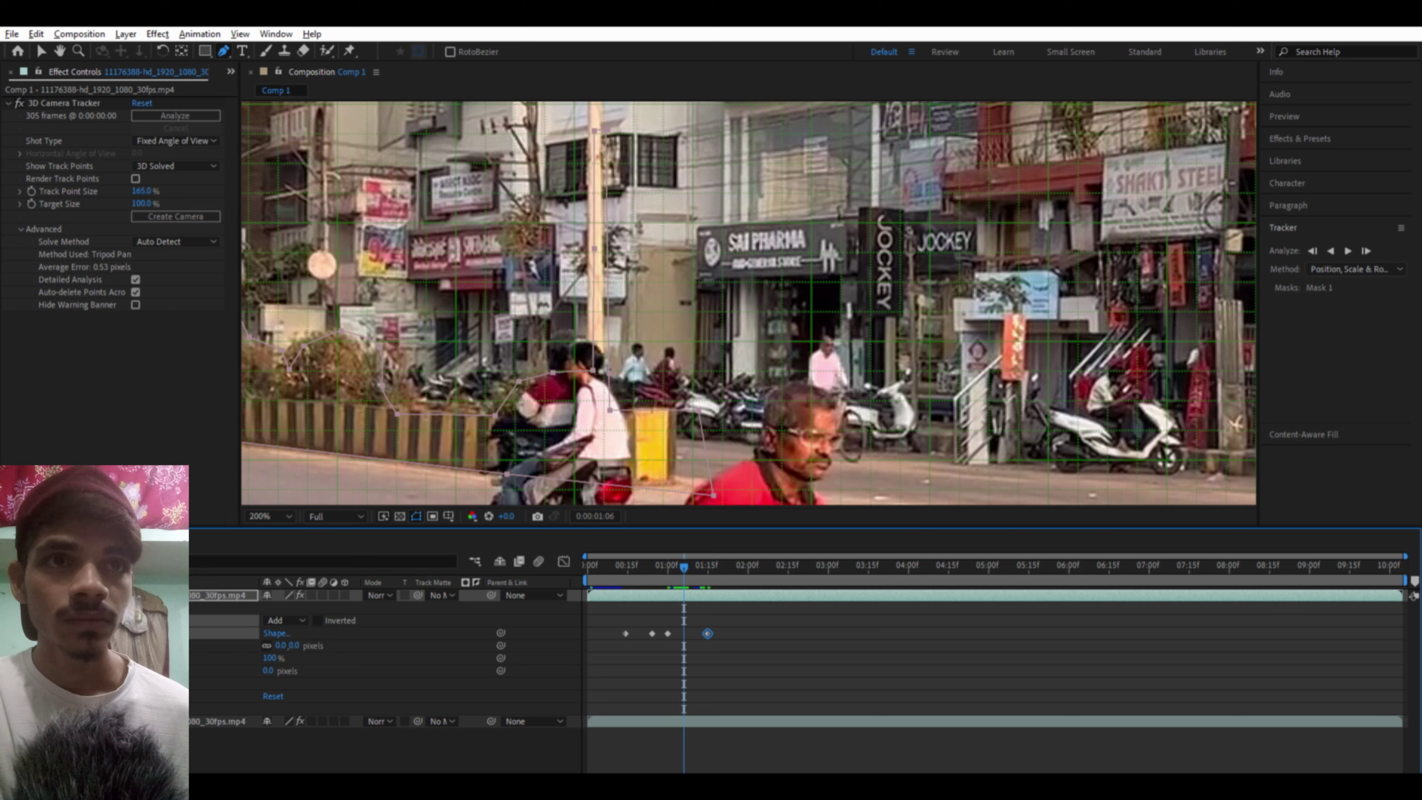
{"action": "key", "text": "equal"}
{"action": "key", "text": "equal"}
{"action": "key", "text": "equal"}
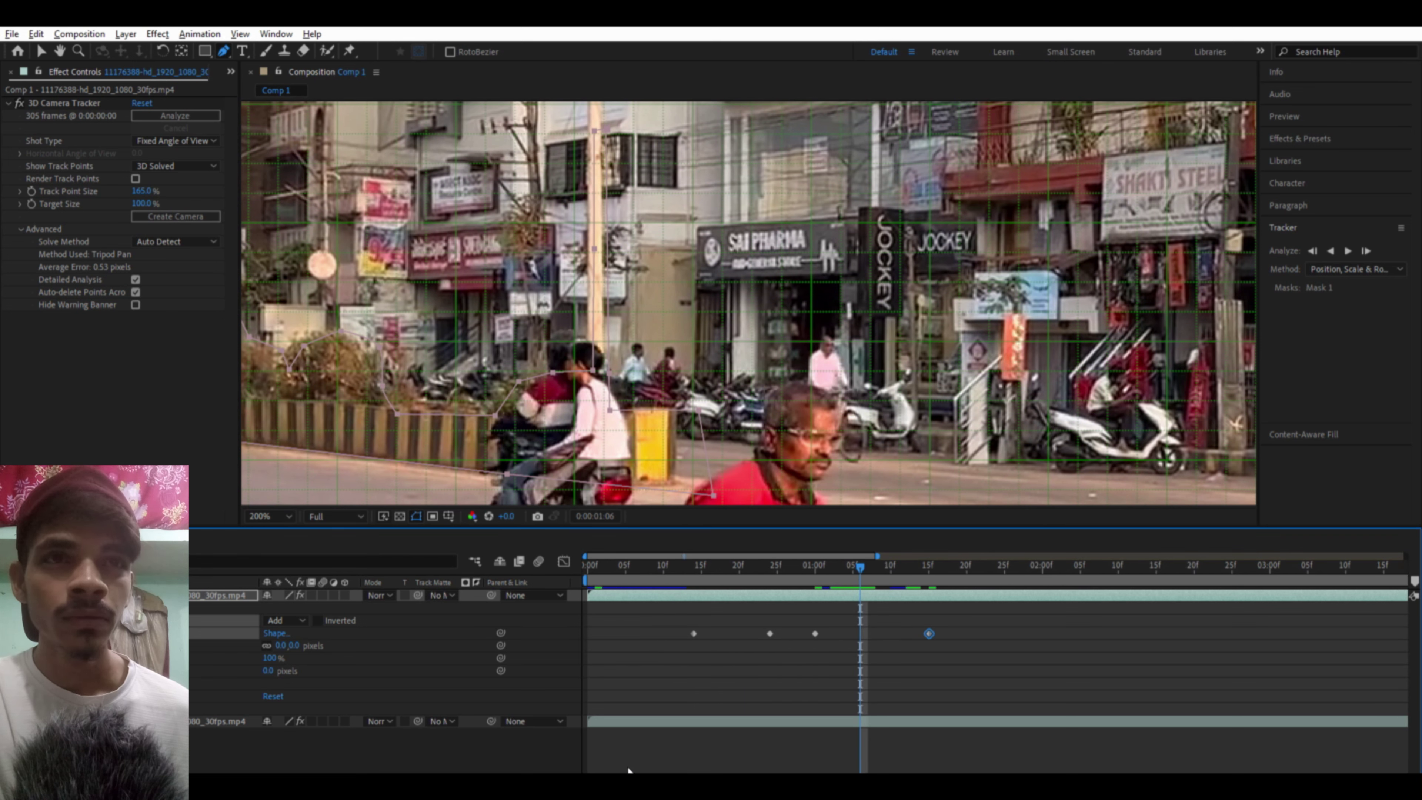
{"action": "mouse_move", "coordinate": [860, 554]}
{"action": "left_mouse_down"}
{"action": "mouse_move", "coordinate": [840, 558]}
{"action": "mouse_move", "coordinate": [854, 561]}
{"action": "left_mouse_up"}
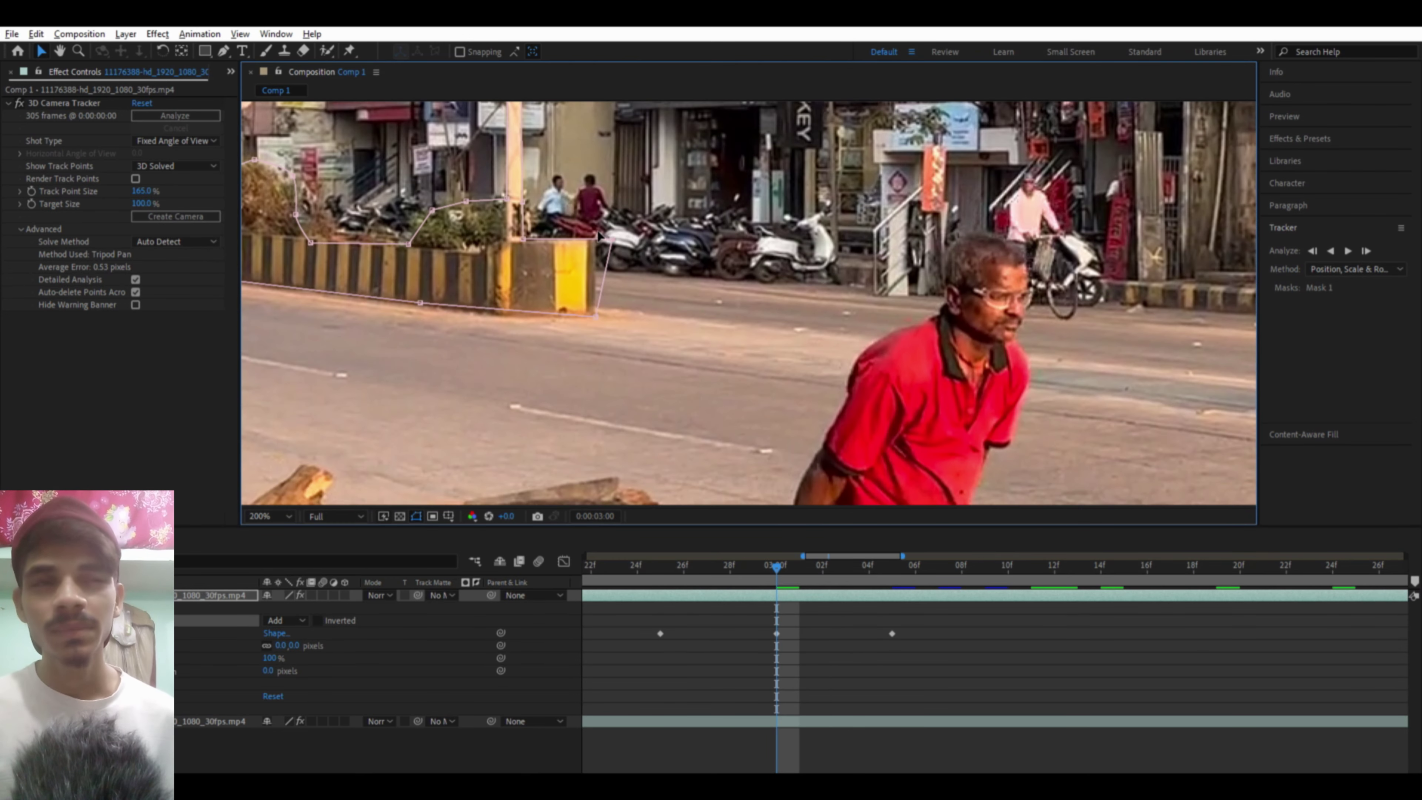
{"action": "left_click_drag", "start_coordinate": [607, 235], "coordinate": [596, 235]}
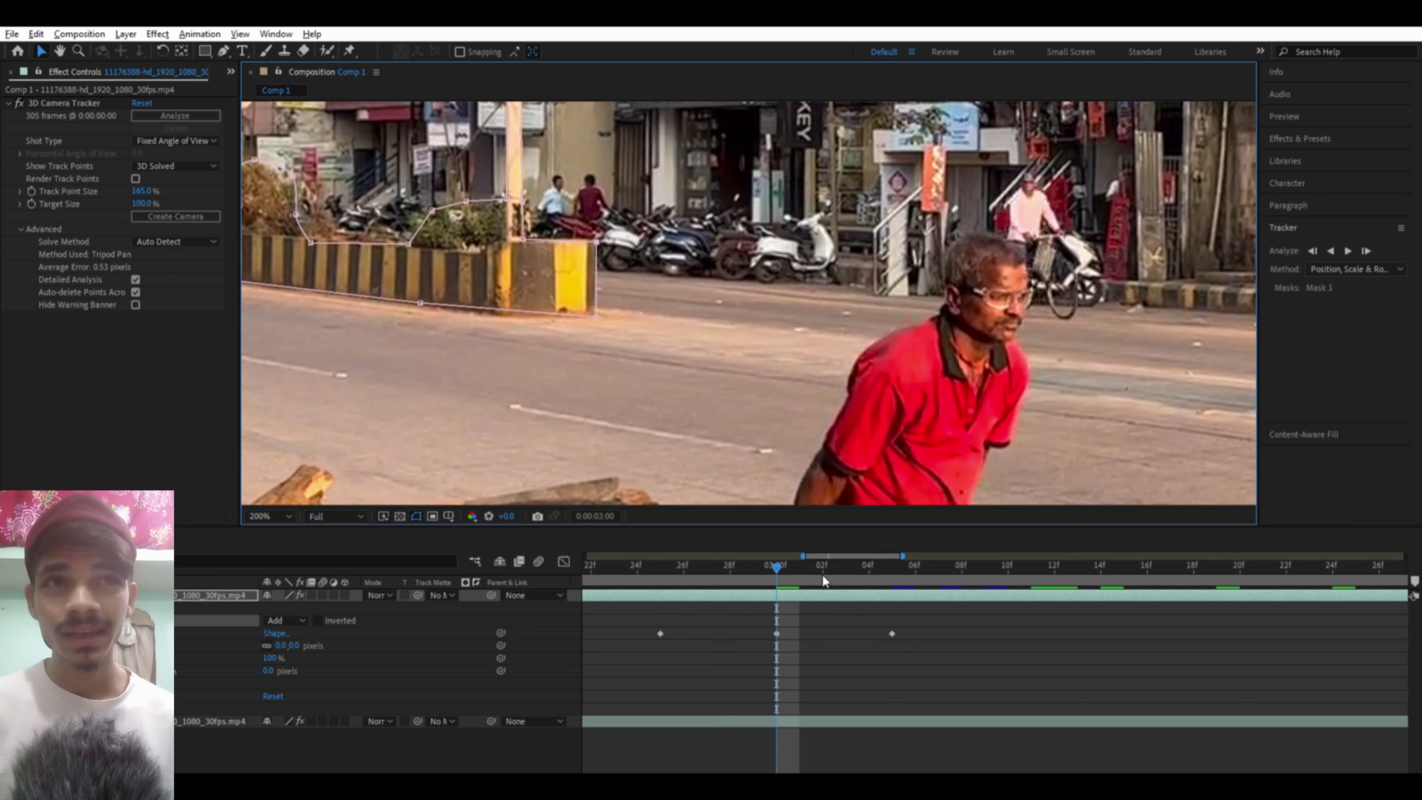
{"action": "left_click_drag", "start_coordinate": [822, 574], "coordinate": [891, 583]}
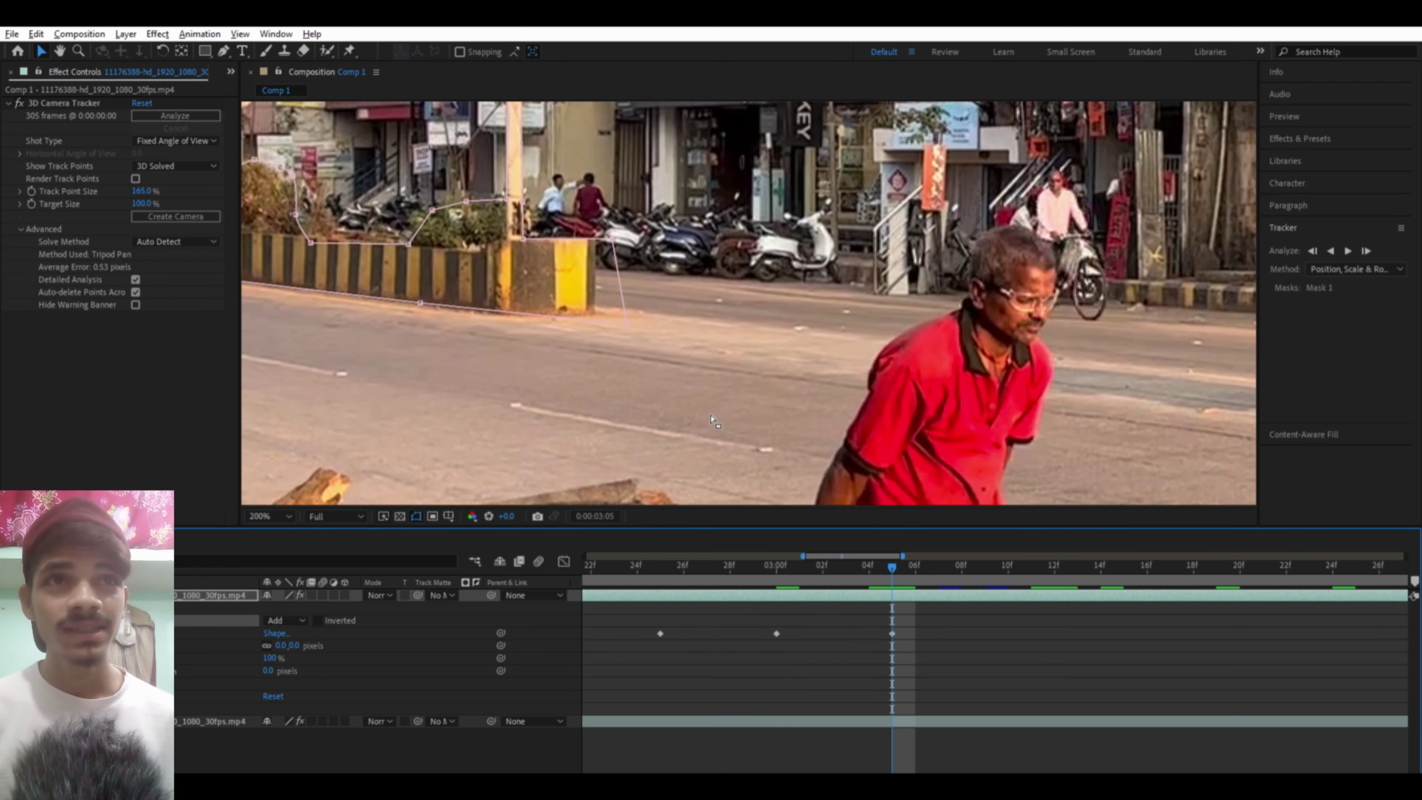
{"action": "left_click_drag", "start_coordinate": [638, 318], "coordinate": [603, 304]}
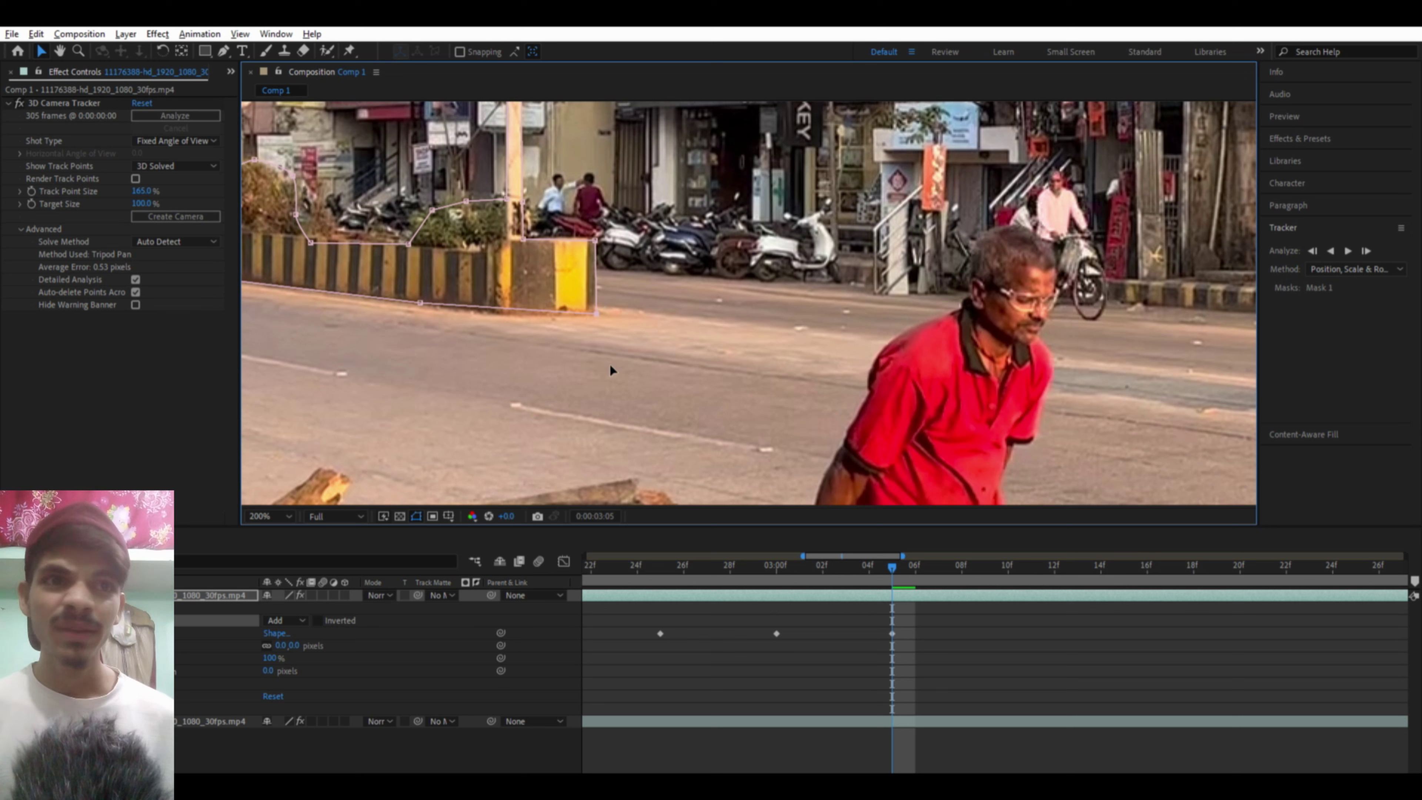
{"action": "left_click_drag", "start_coordinate": [596, 313], "coordinate": [607, 452]}
Step: At 4:21, pull the mask's right corners back onto the yellow barrier
{"action": "scroll", "coordinate": [626, 768], "scroll_direction": "up", "scroll_amount": 2, "text": "alt"}
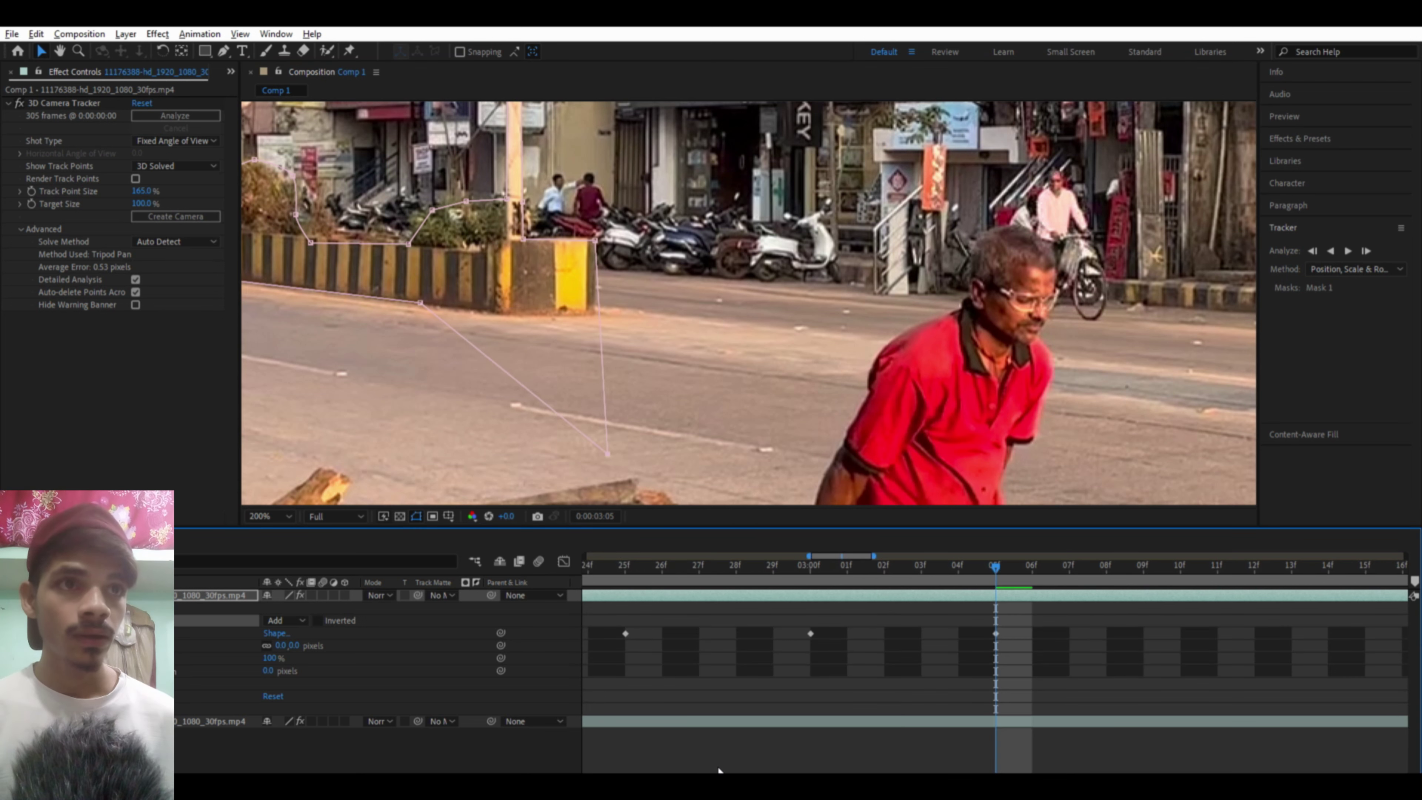
{"action": "scroll", "coordinate": [728, 768], "scroll_direction": "down", "scroll_amount": 2, "text": "alt"}
{"action": "scroll", "coordinate": [689, 767], "scroll_direction": "down", "scroll_amount": 2, "text": "alt"}
{"action": "scroll", "coordinate": [622, 769], "scroll_direction": "down", "scroll_amount": 2, "text": "alt"}
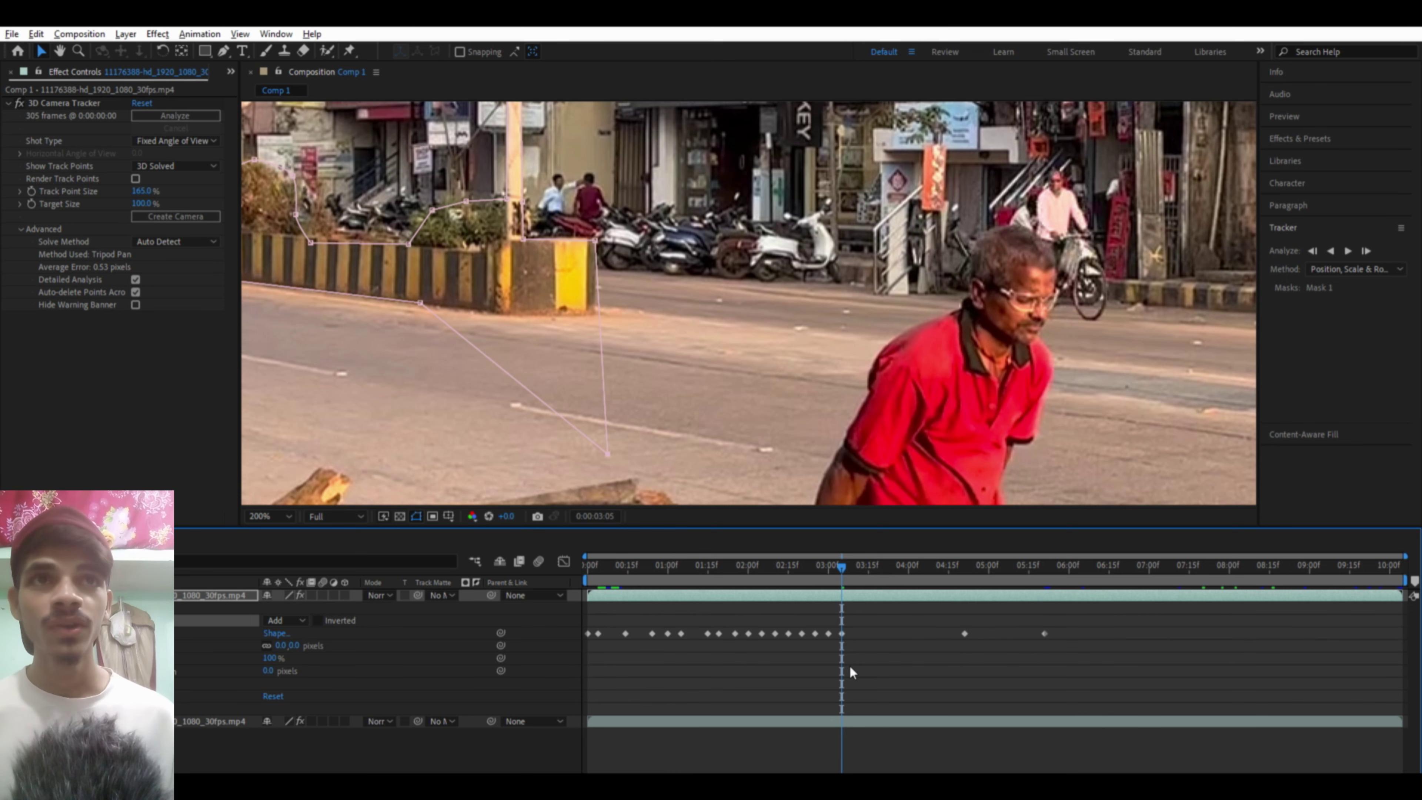
{"action": "mouse_move", "coordinate": [845, 566]}
{"action": "left_mouse_down"}
{"action": "mouse_move", "coordinate": [655, 585]}
{"action": "mouse_move", "coordinate": [963, 640]}
{"action": "mouse_move", "coordinate": [944, 652]}
{"action": "mouse_move", "coordinate": [961, 658]}
{"action": "left_mouse_up"}
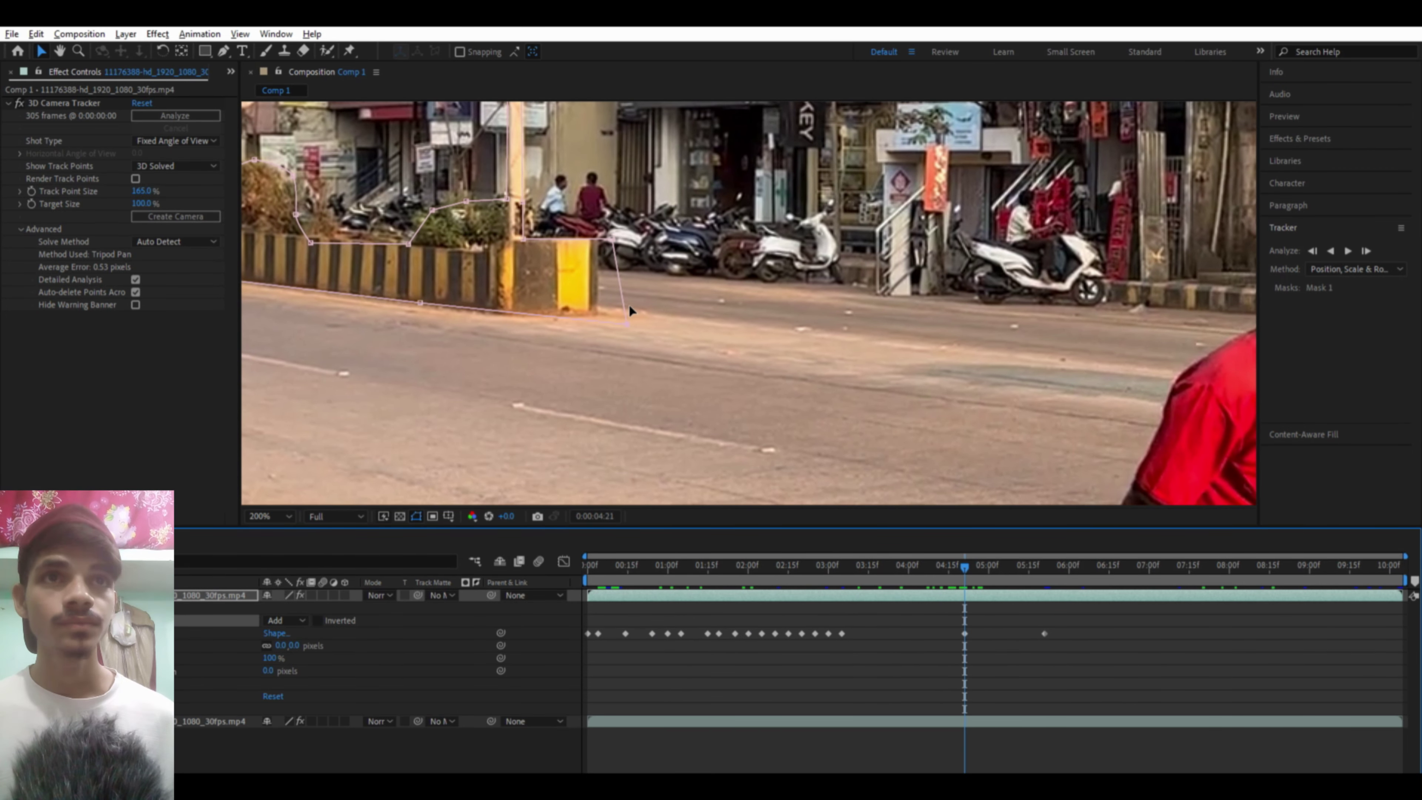
{"action": "left_click_drag", "start_coordinate": [626, 323], "coordinate": [598, 314]}
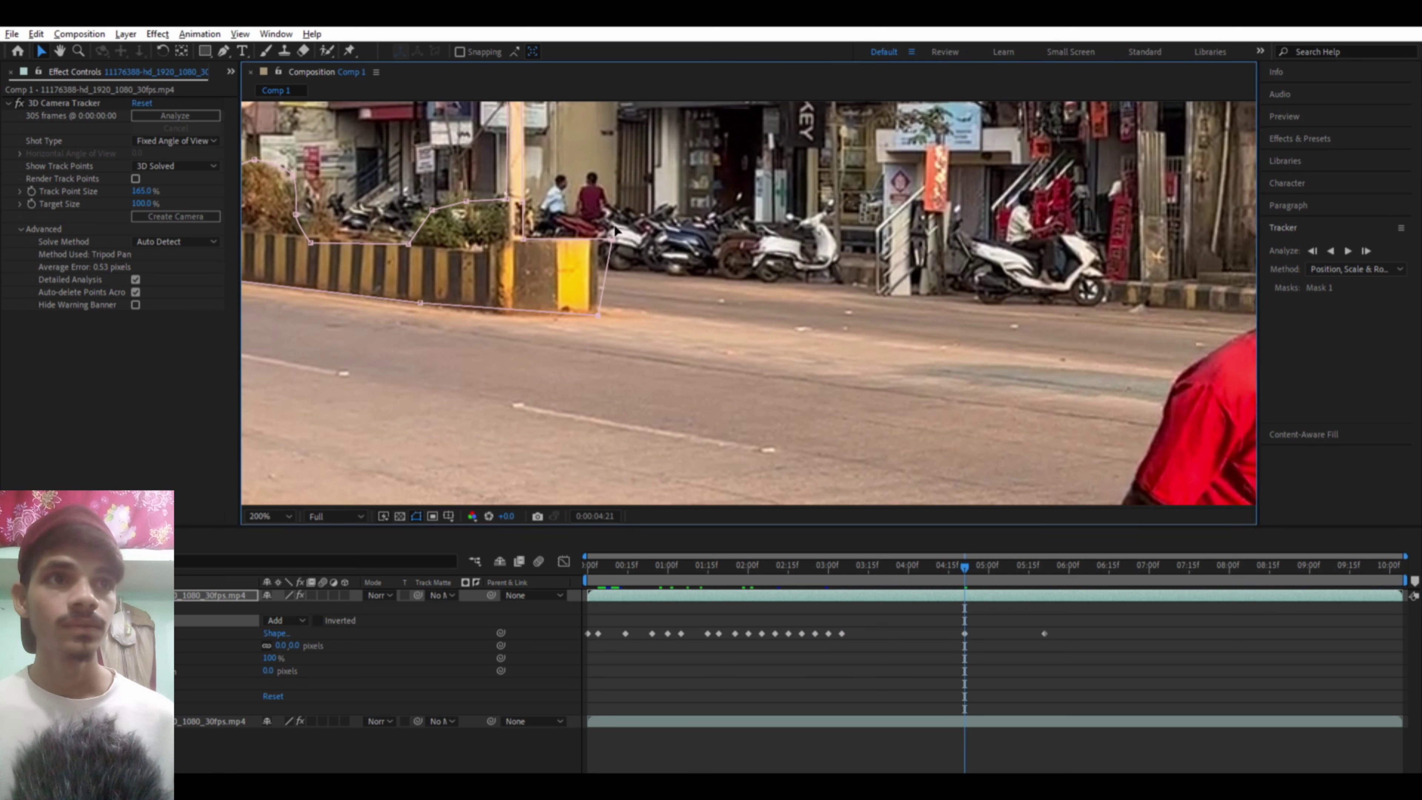
{"action": "left_click_drag", "start_coordinate": [615, 231], "coordinate": [603, 229]}
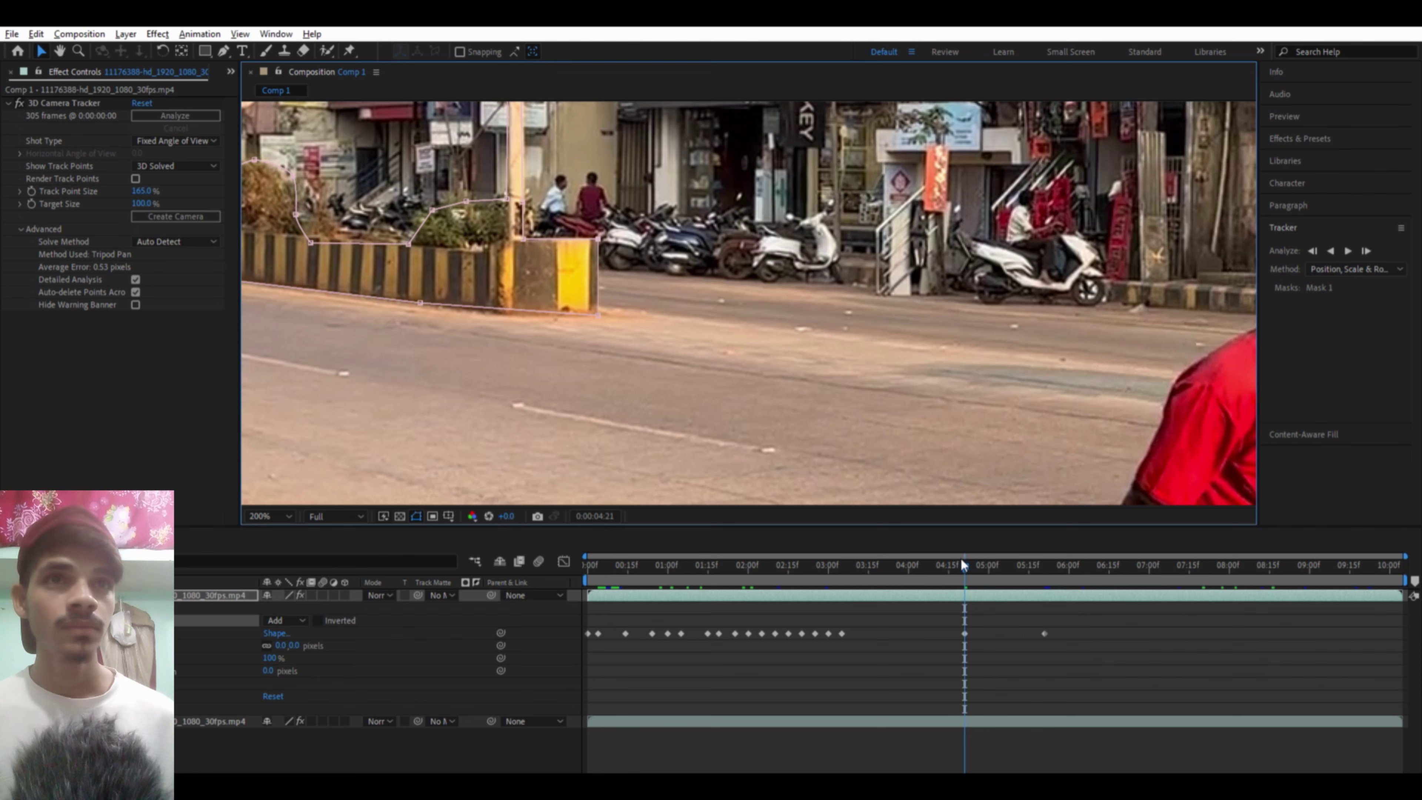
Step: At 05:21, pull the mask's right edge in to the barrier and delete the stray 05:19 keyframe
{"action": "left_click_drag", "start_coordinate": [961, 560], "coordinate": [1039, 581]}
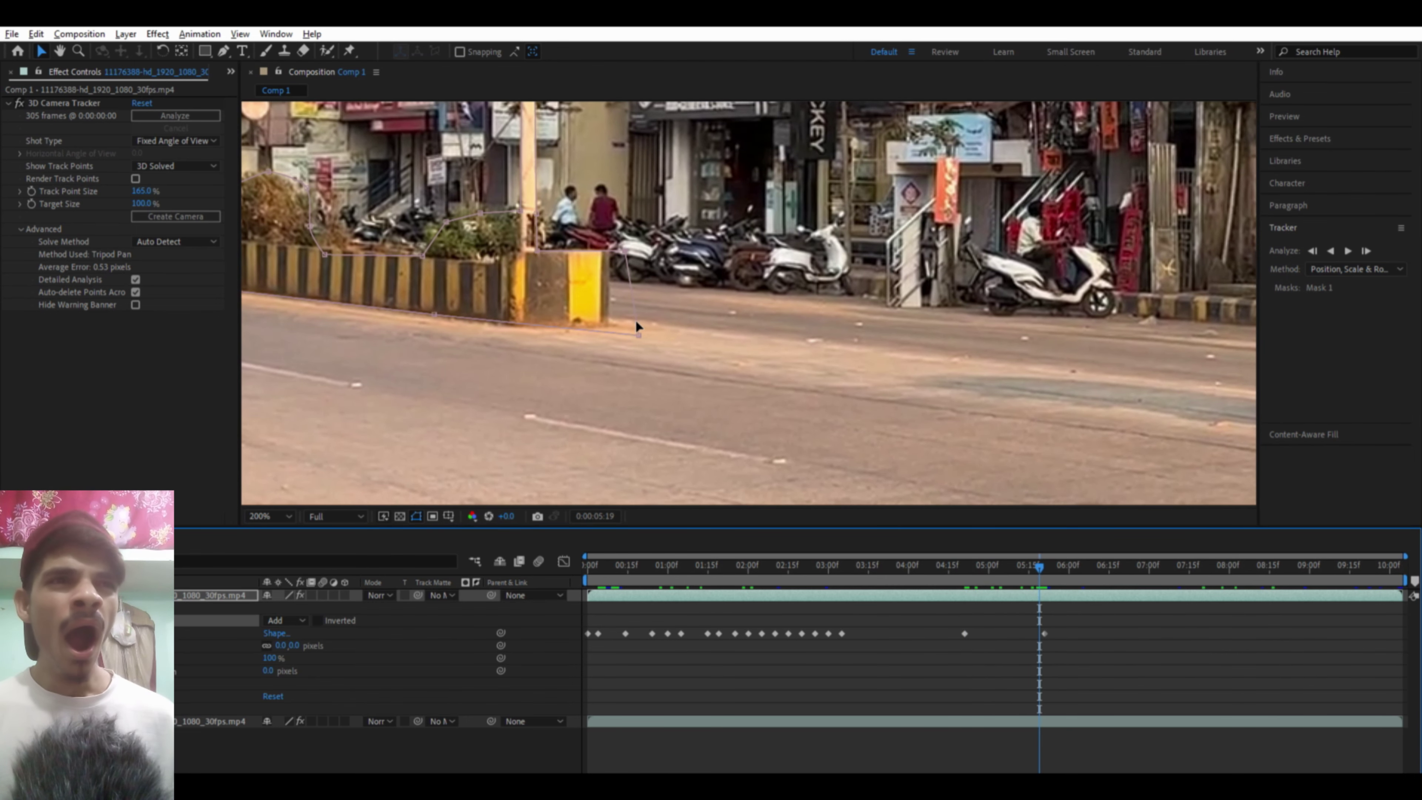
{"action": "left_click_drag", "start_coordinate": [639, 335], "coordinate": [611, 321]}
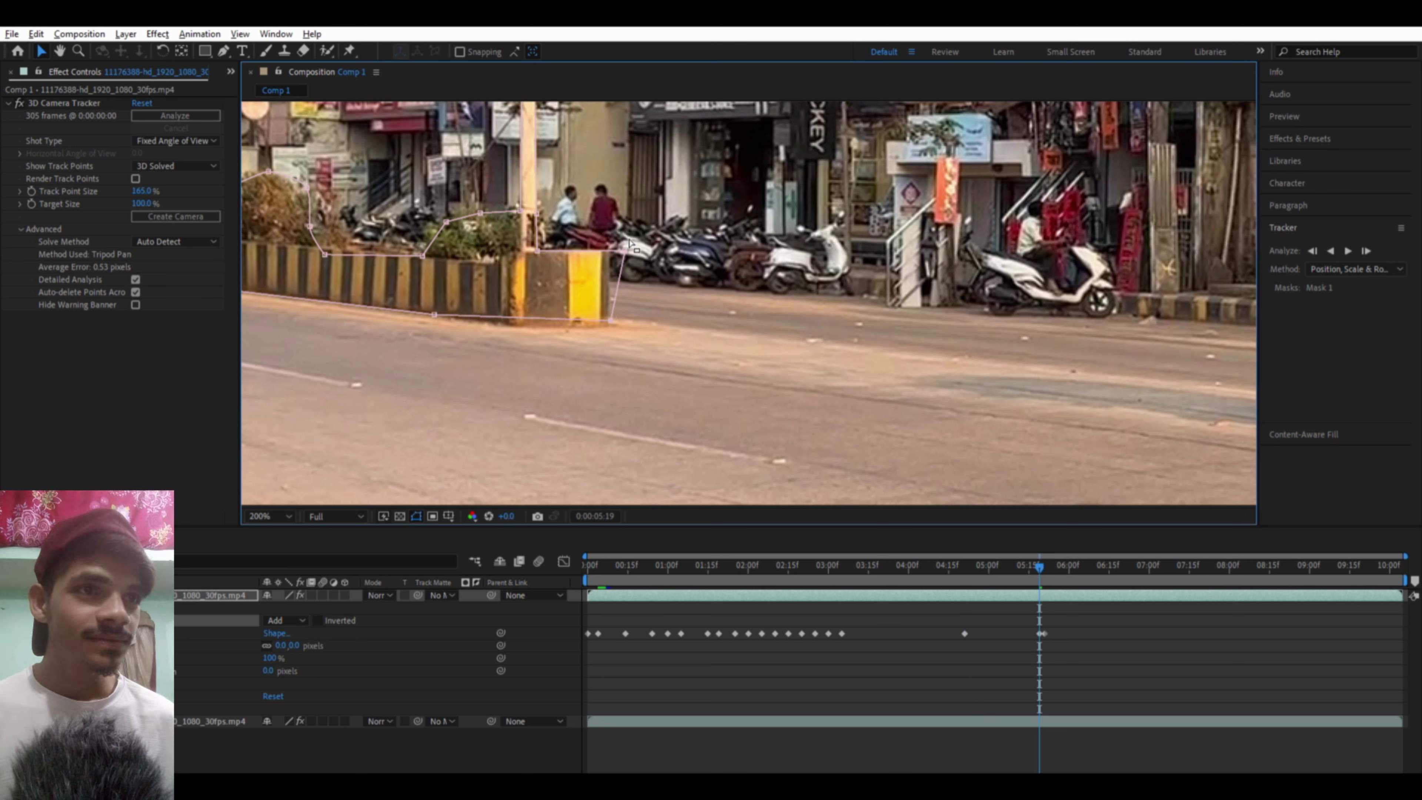
{"action": "left_click_drag", "start_coordinate": [625, 253], "coordinate": [608, 253]}
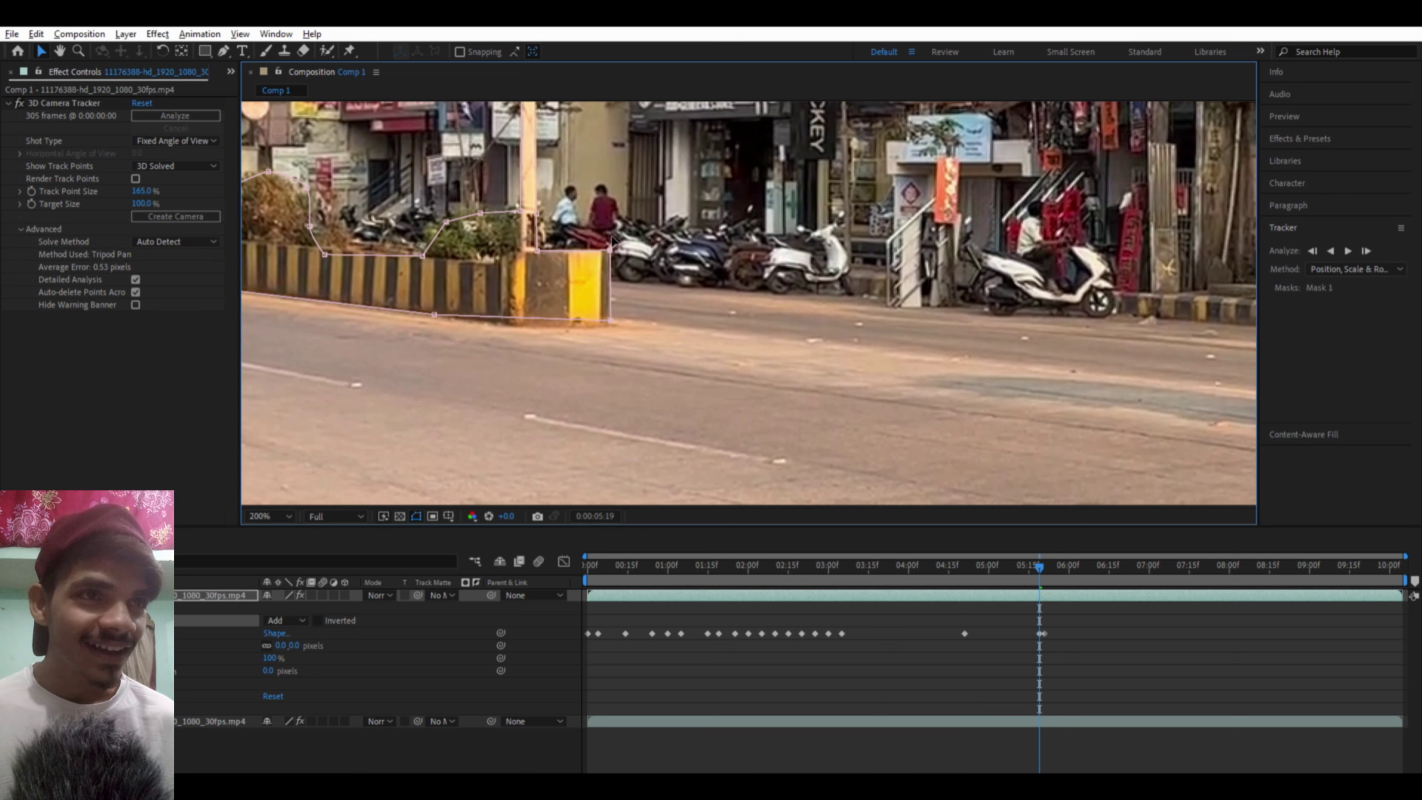
{"action": "left_click", "coordinate": [1043, 637]}
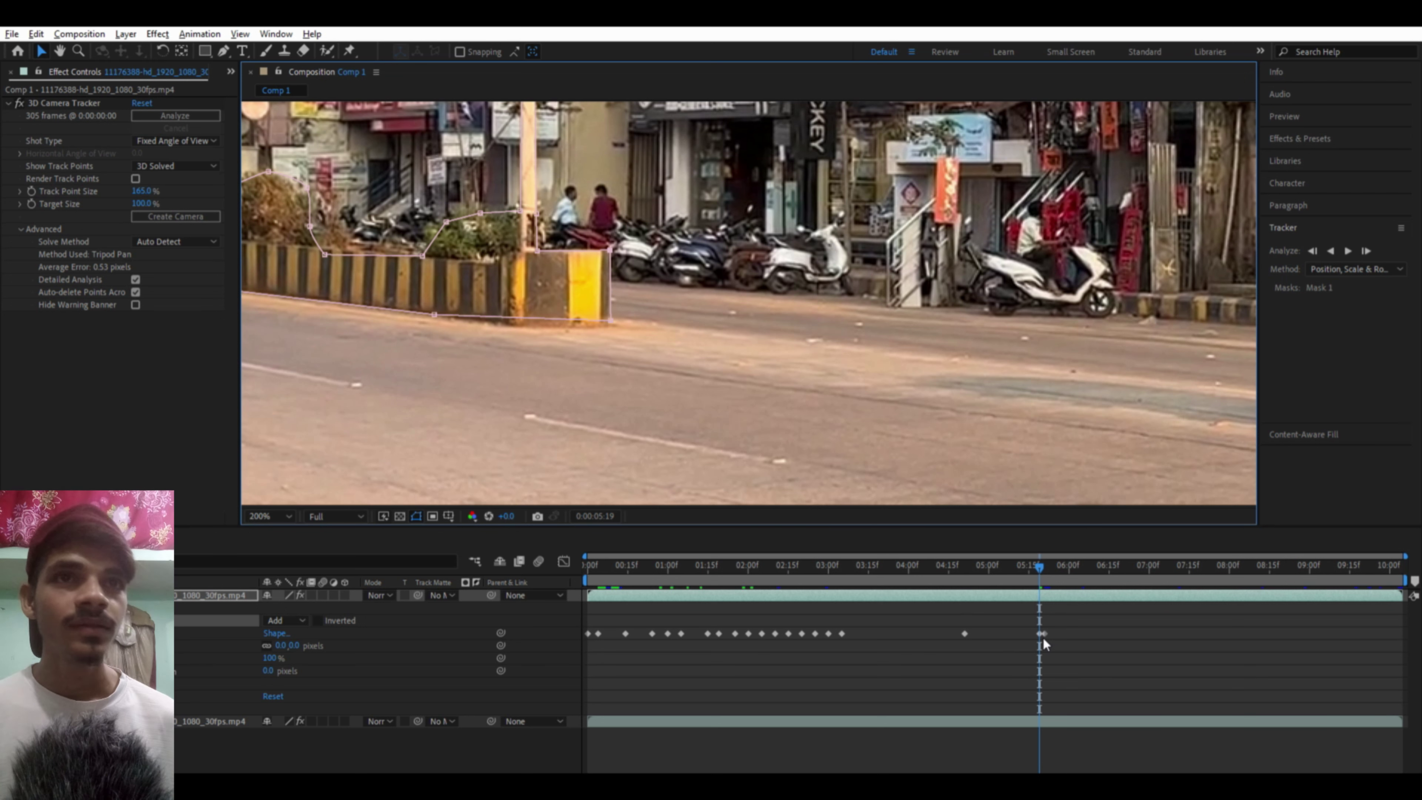
{"action": "key", "text": "Delete"}
Step: Move the mask's right corners onto the barrier end at 05:21 and fit the frame in view
{"action": "left_click", "coordinate": [1044, 557]}
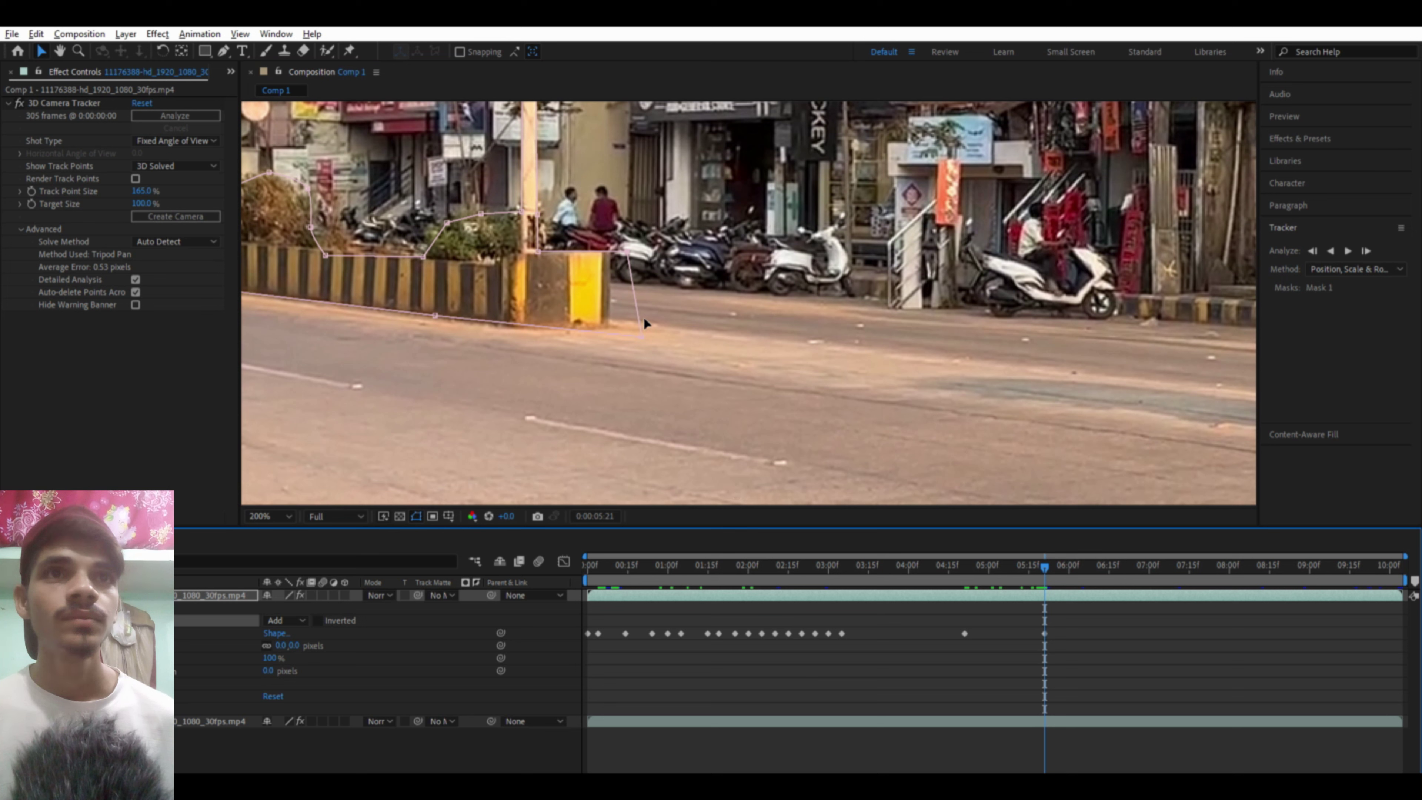
{"action": "left_click_drag", "start_coordinate": [644, 318], "coordinate": [614, 313]}
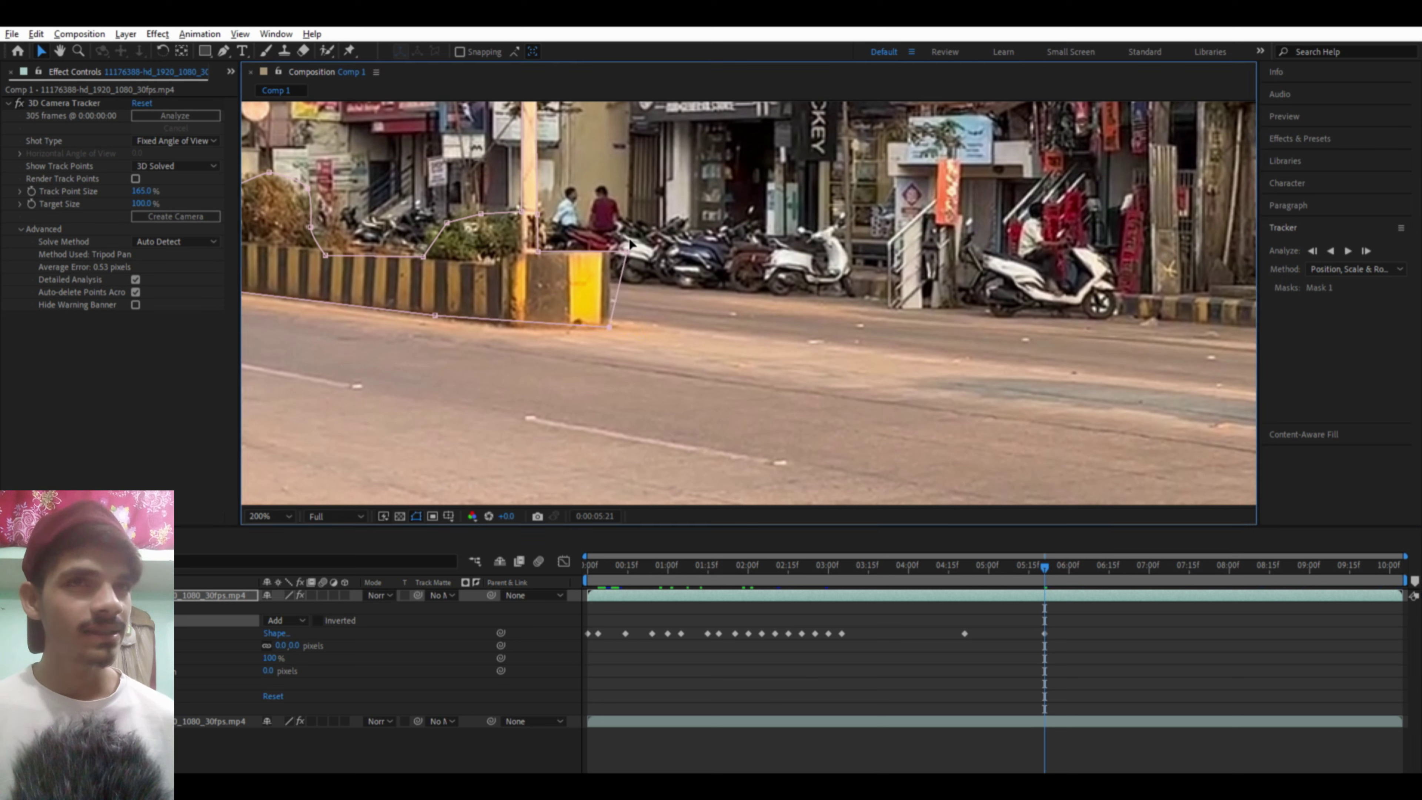
{"action": "left_click_drag", "start_coordinate": [630, 241], "coordinate": [616, 242]}
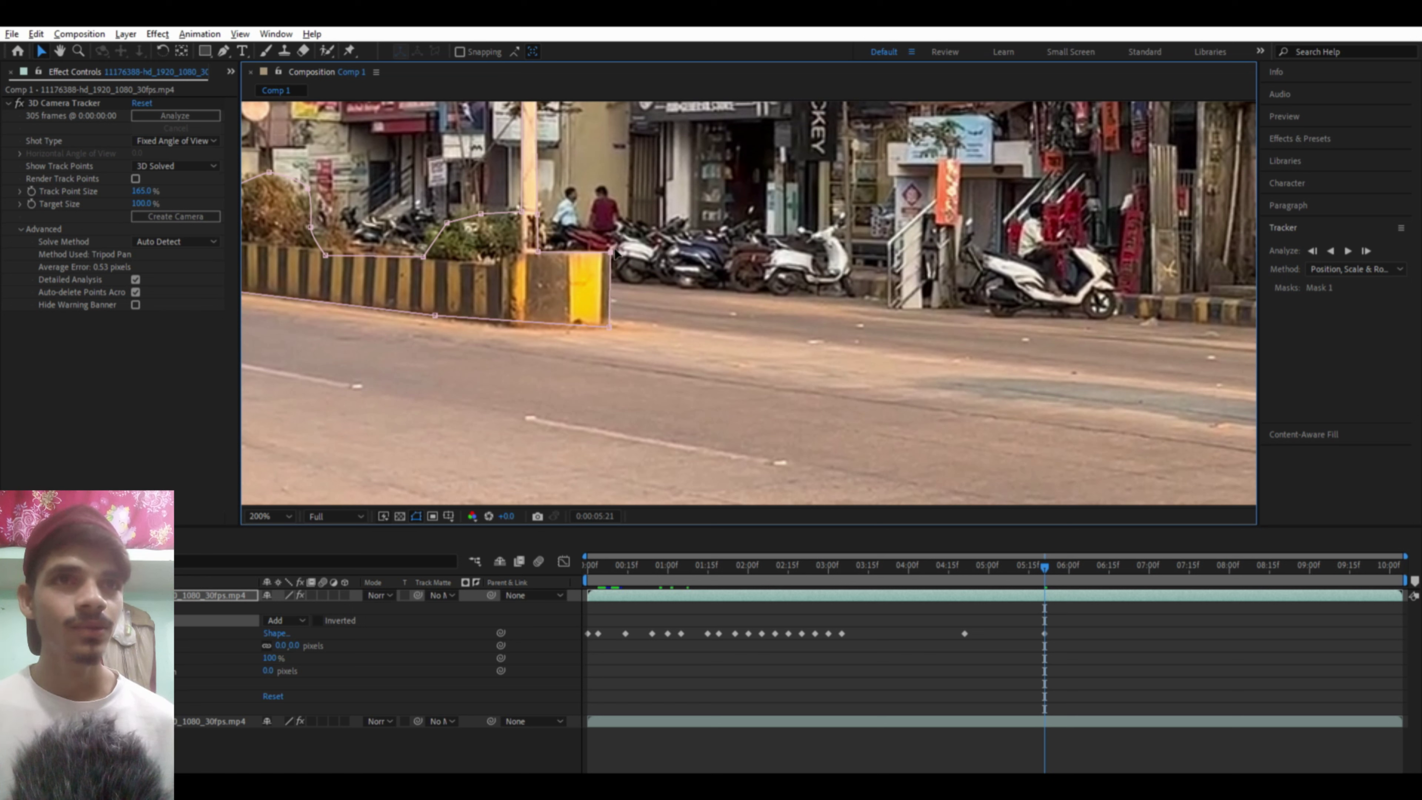
{"action": "left_click", "coordinate": [581, 772]}
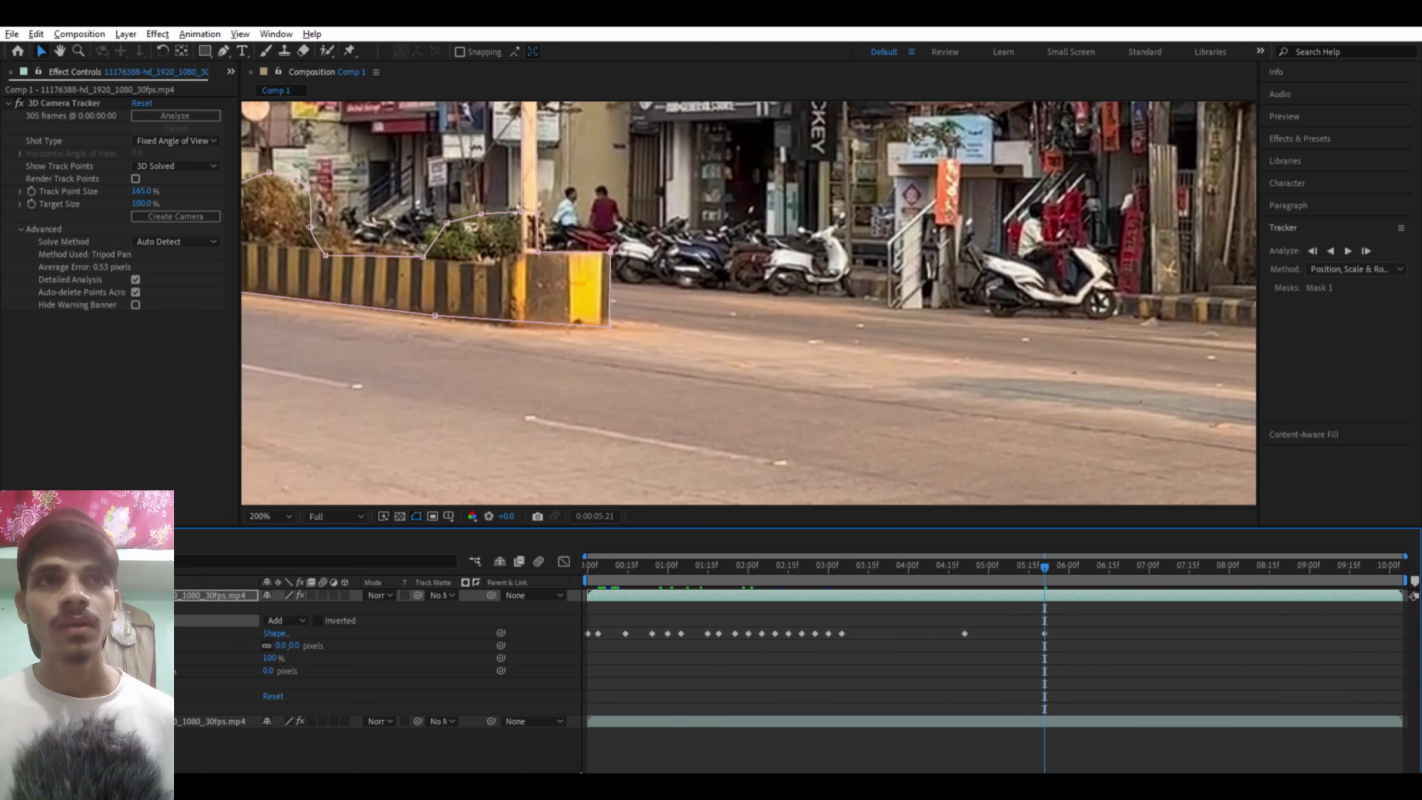
{"action": "left_click", "coordinate": [291, 340]}
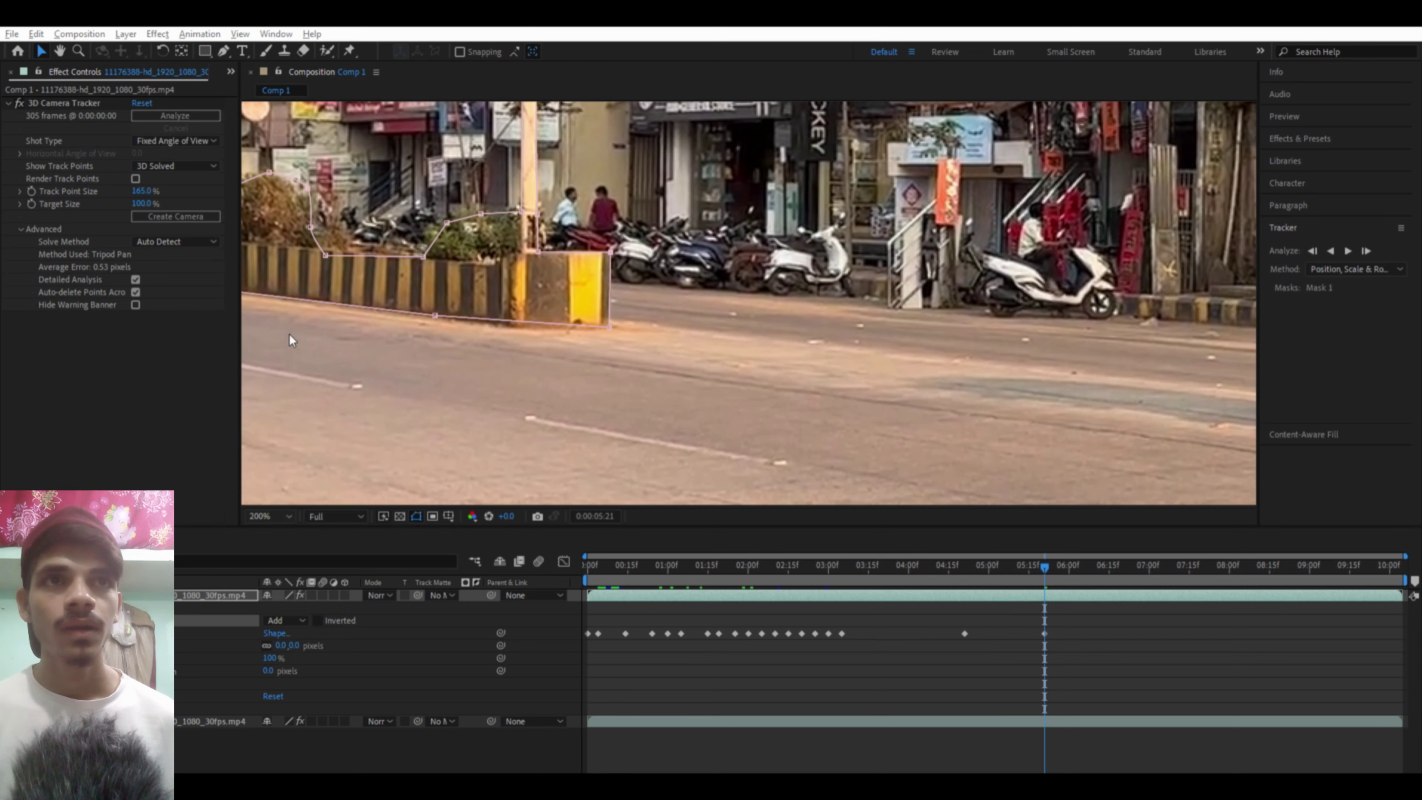
{"action": "key", "text": "shift+slash"}
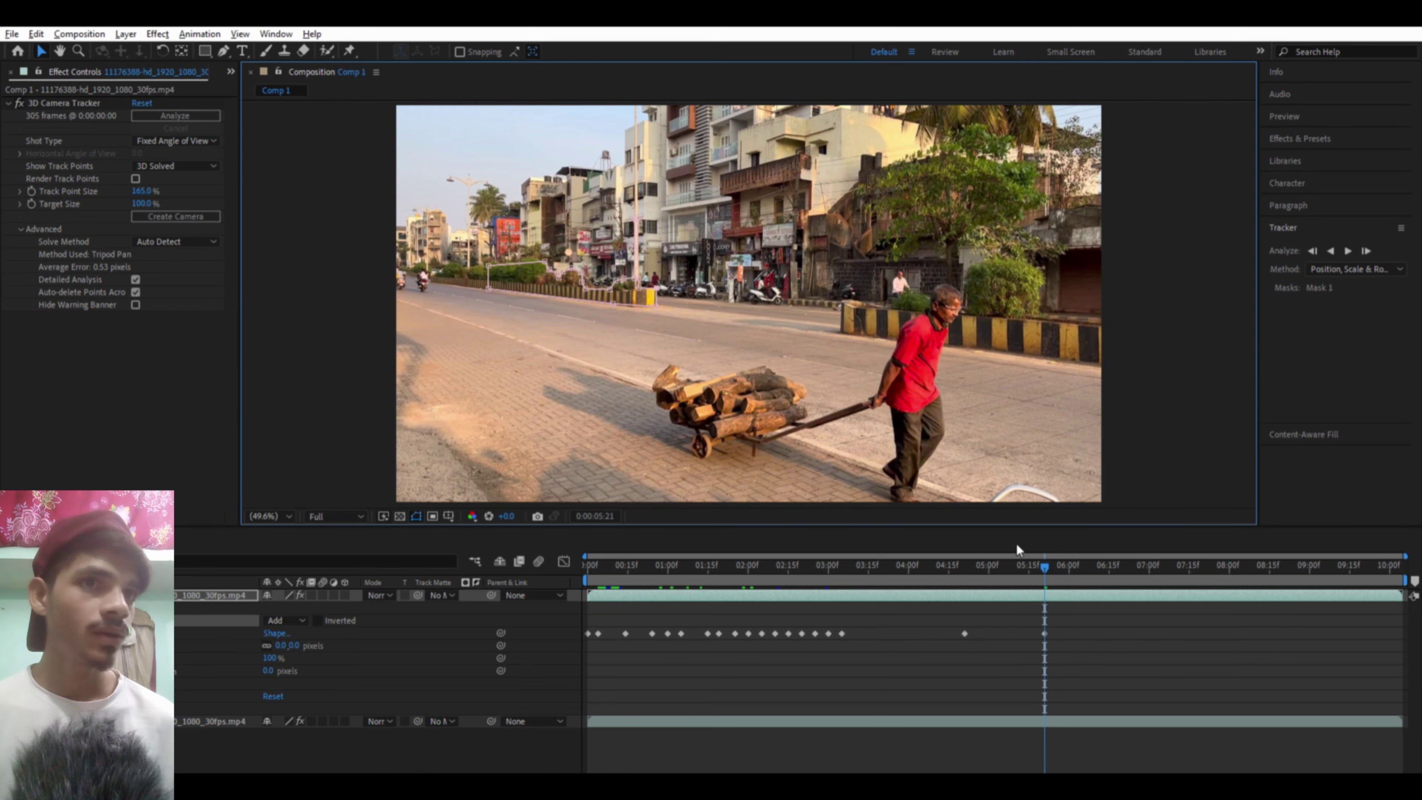
{"action": "left_click_drag", "start_coordinate": [1017, 565], "coordinate": [998, 634]}
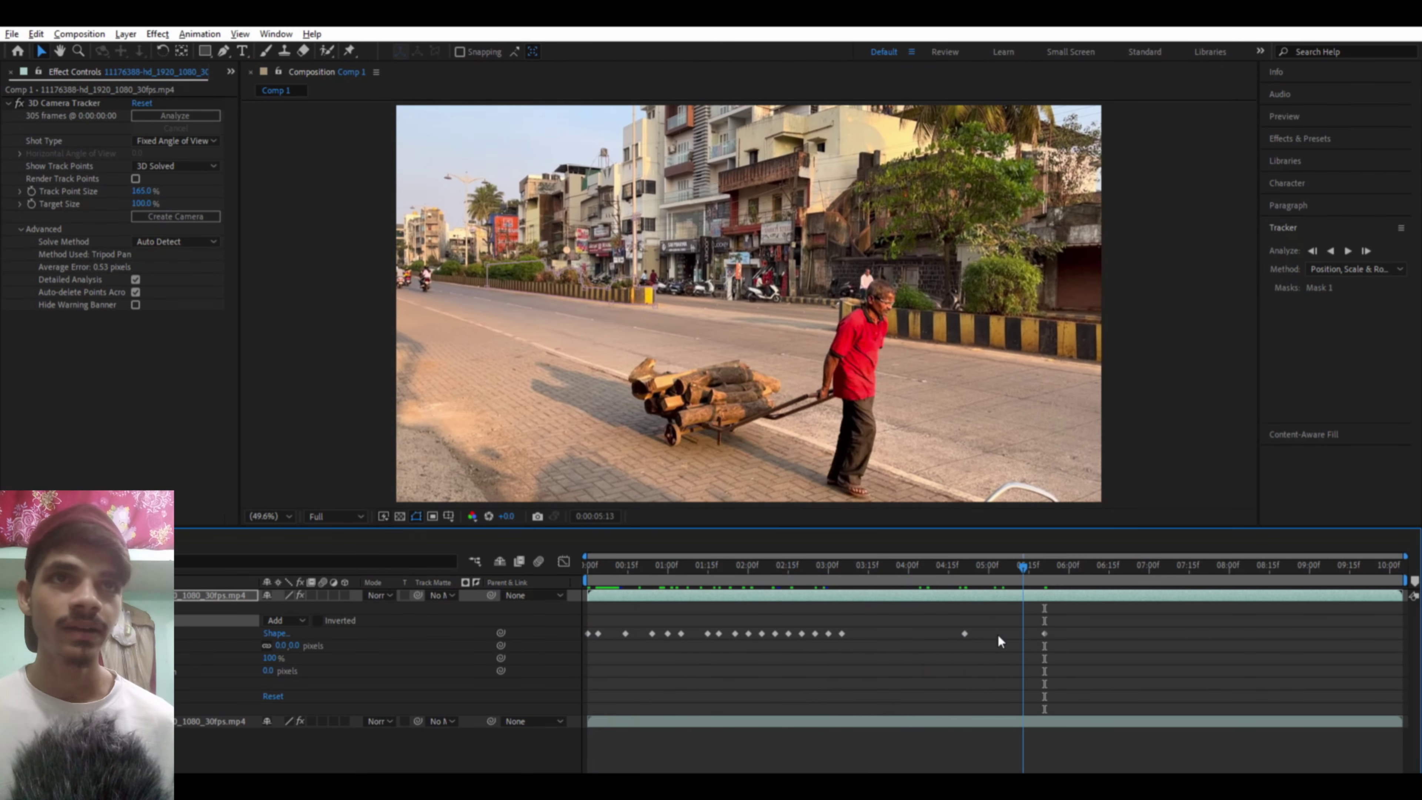
{"action": "key", "text": "Home"}
{"action": "key", "text": "space"}
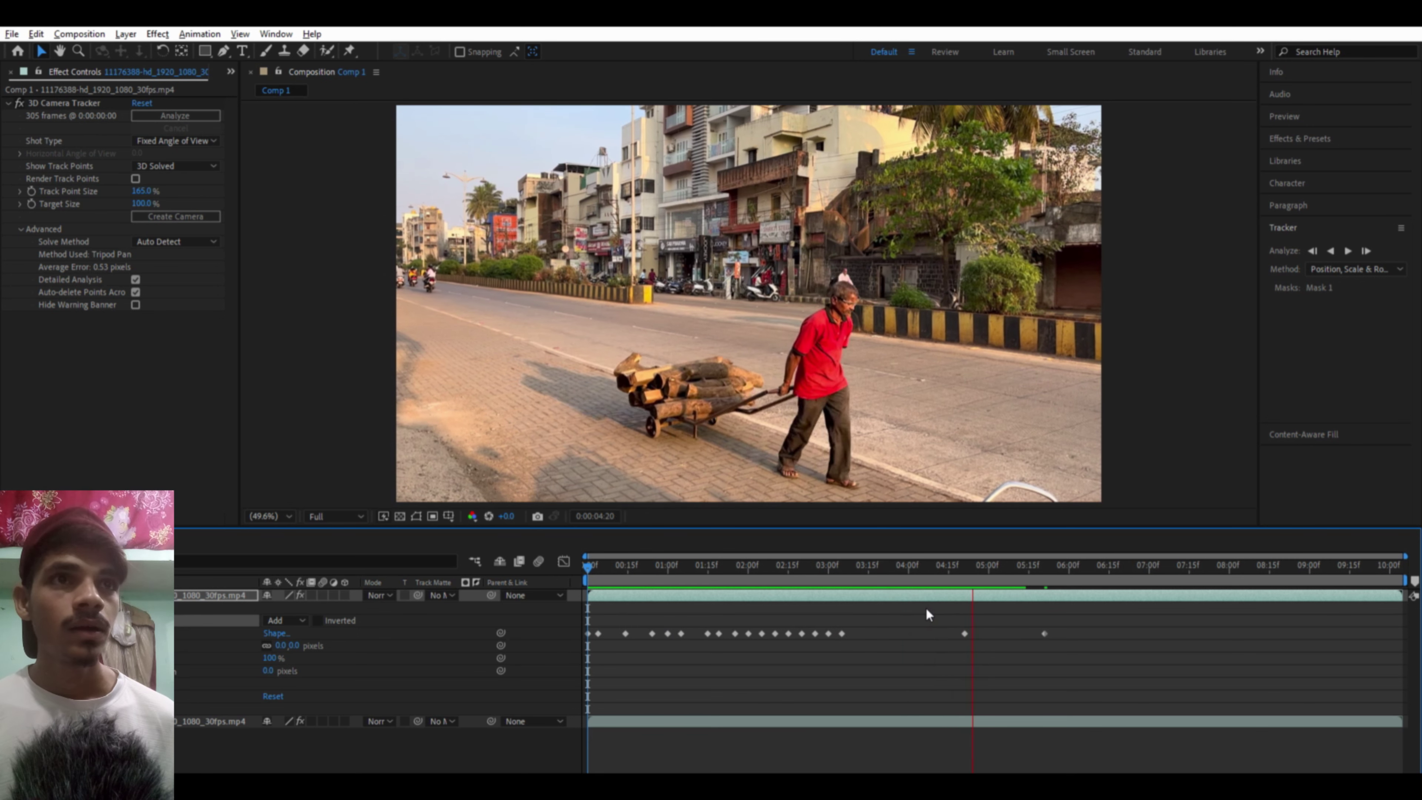
{"action": "key", "text": "space"}
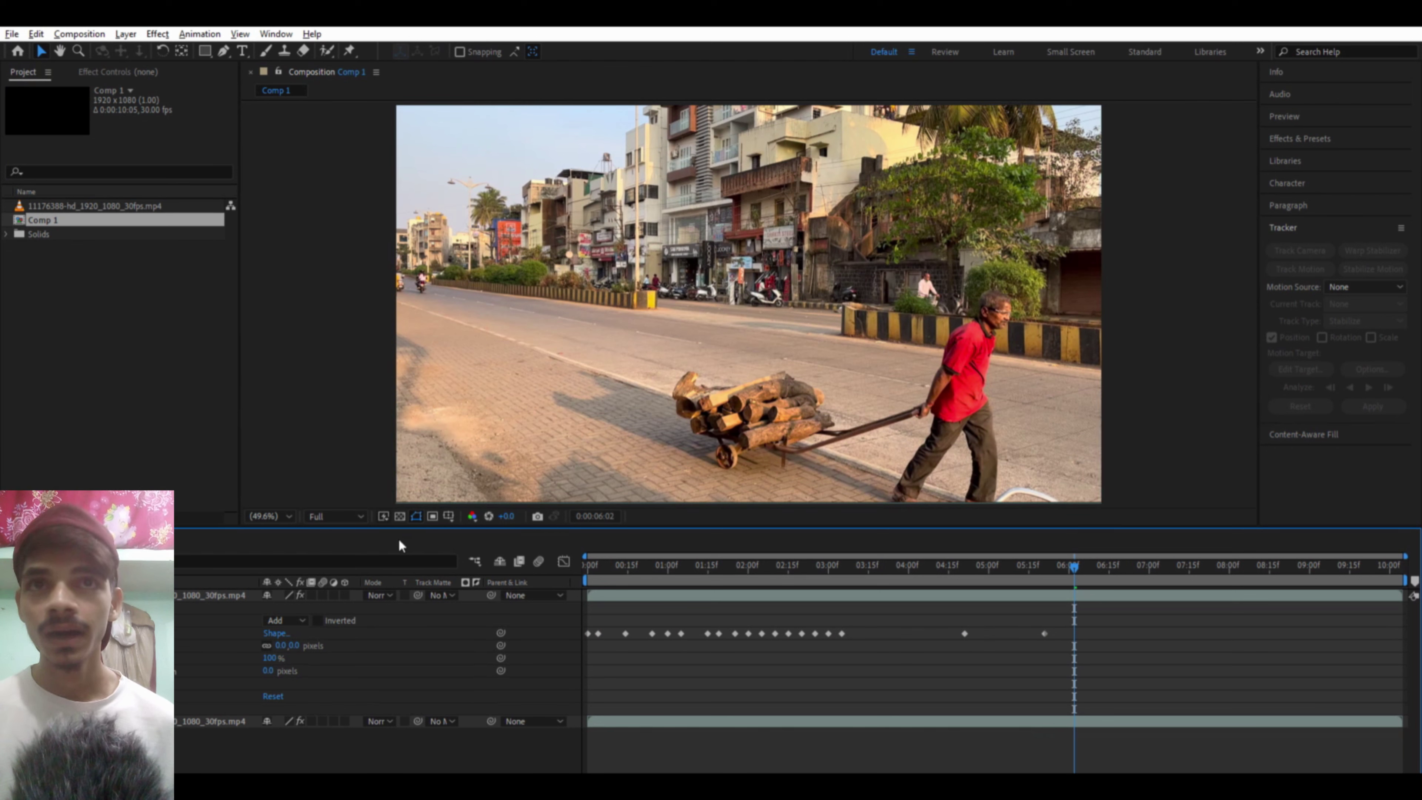
Step: Collapse the layer properties and drag [0000-0304].png into Comp 1, then view the car near 03:07
{"action": "key", "text": "u"}
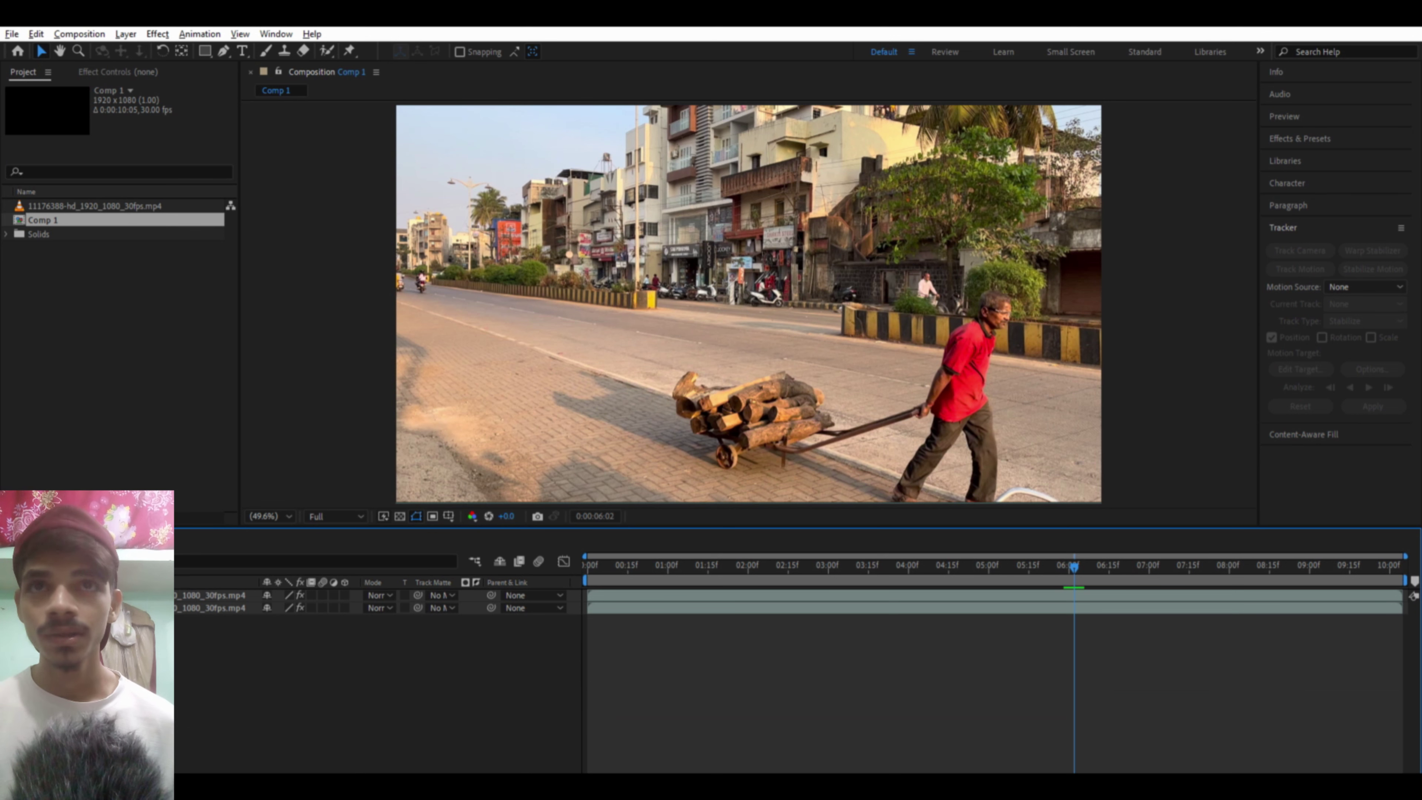
{"action": "left_click", "coordinate": [104, 252]}
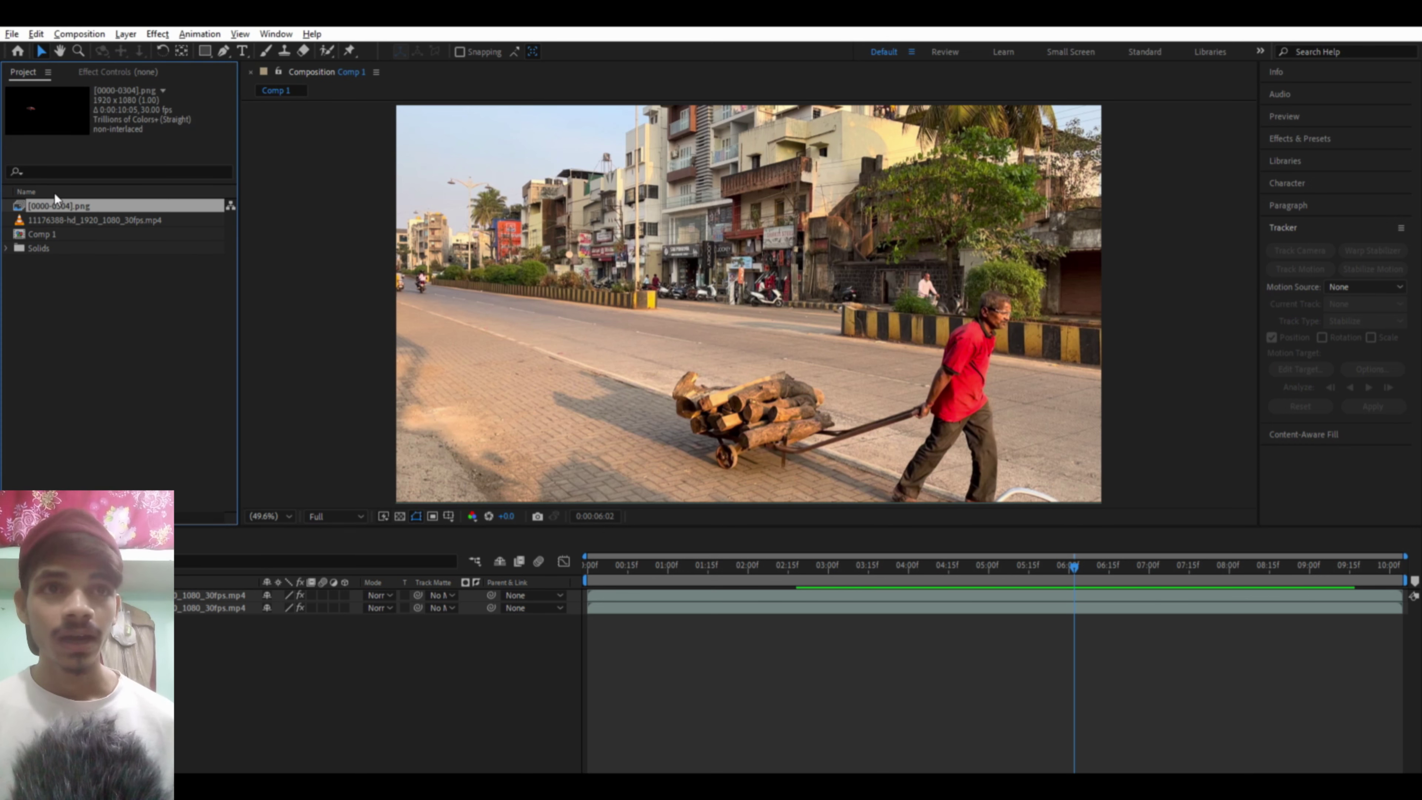
{"action": "mouse_move", "coordinate": [56, 206]}
{"action": "left_mouse_down"}
{"action": "mouse_move", "coordinate": [106, 426]}
{"action": "mouse_move", "coordinate": [652, 602]}
{"action": "left_mouse_up"}
{"action": "mouse_move", "coordinate": [698, 551]}
{"action": "left_mouse_down"}
{"action": "mouse_move", "coordinate": [672, 553]}
{"action": "mouse_move", "coordinate": [1121, 643]}
{"action": "mouse_move", "coordinate": [1375, 651]}
{"action": "mouse_move", "coordinate": [679, 655]}
{"action": "mouse_move", "coordinate": [547, 672]}
{"action": "left_mouse_up"}
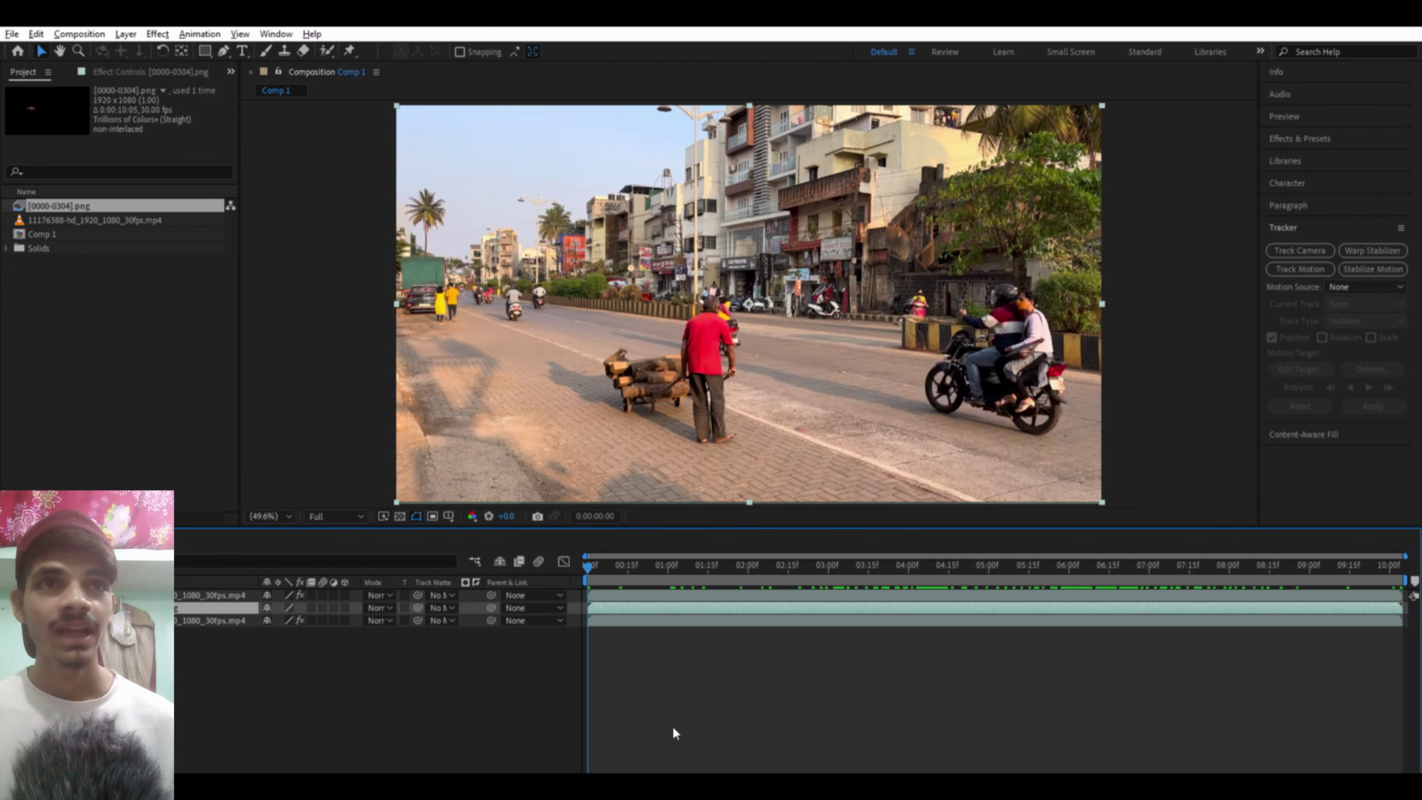
{"action": "key", "text": "space"}
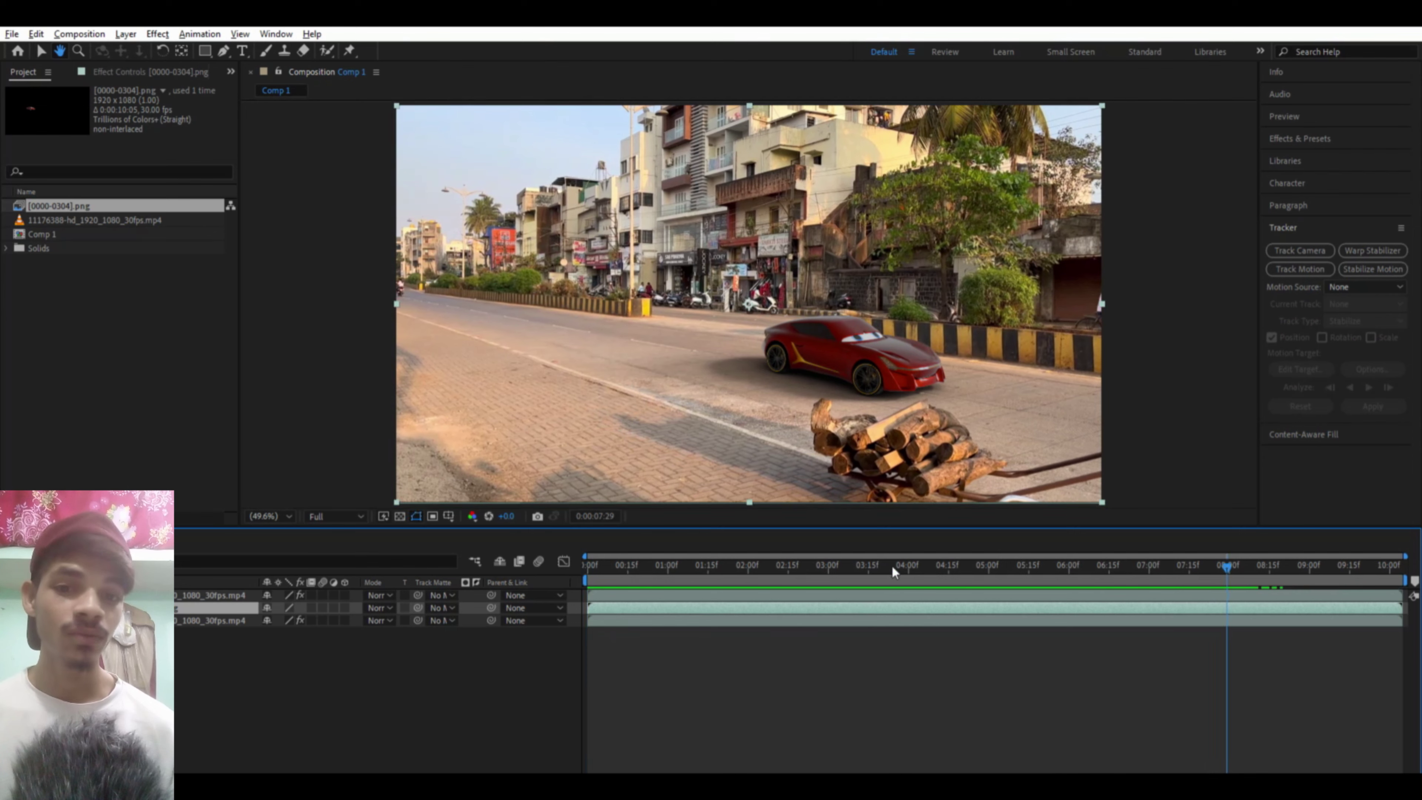
{"action": "mouse_move", "coordinate": [885, 563]}
{"action": "left_mouse_down"}
{"action": "mouse_move", "coordinate": [863, 565]}
{"action": "mouse_move", "coordinate": [966, 585]}
{"action": "mouse_move", "coordinate": [993, 617]}
{"action": "mouse_move", "coordinate": [1029, 623]}
{"action": "mouse_move", "coordinate": [880, 670]}
{"action": "mouse_move", "coordinate": [1000, 681]}
{"action": "mouse_move", "coordinate": [941, 695]}
{"action": "mouse_move", "coordinate": [1085, 723]}
{"action": "mouse_move", "coordinate": [905, 736]}
{"action": "left_mouse_up"}
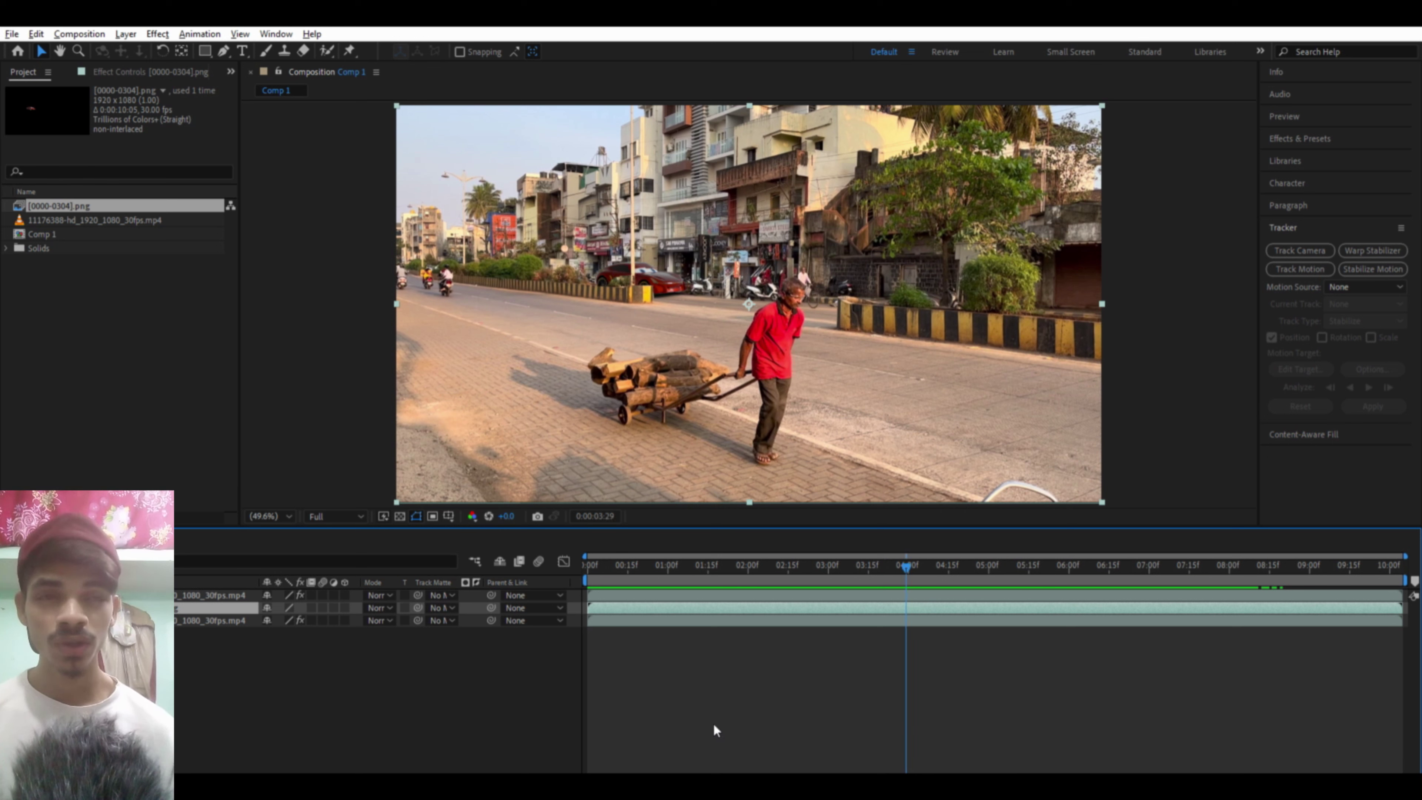
{"action": "left_click", "coordinate": [789, 612]}
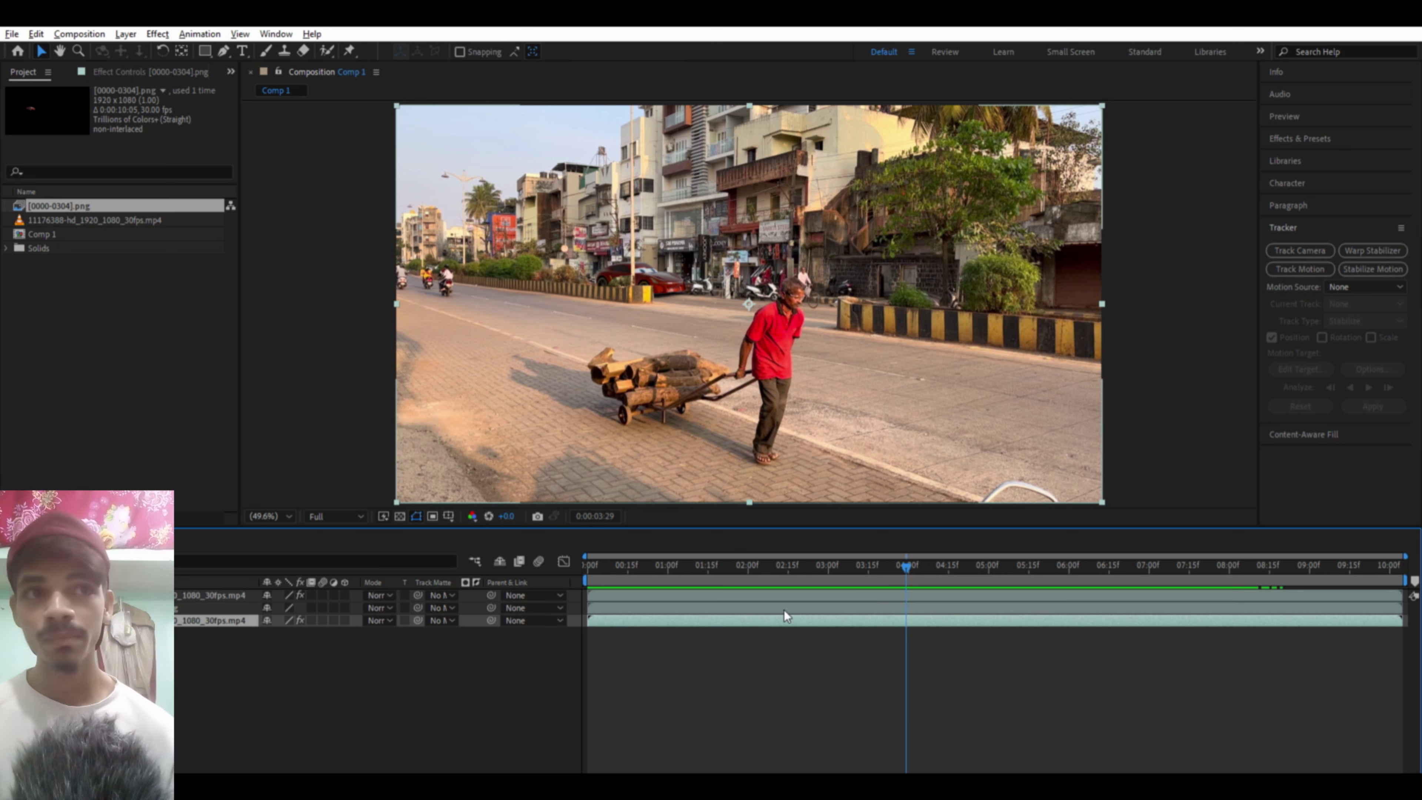
{"action": "left_click", "coordinate": [776, 591], "text": "shift"}
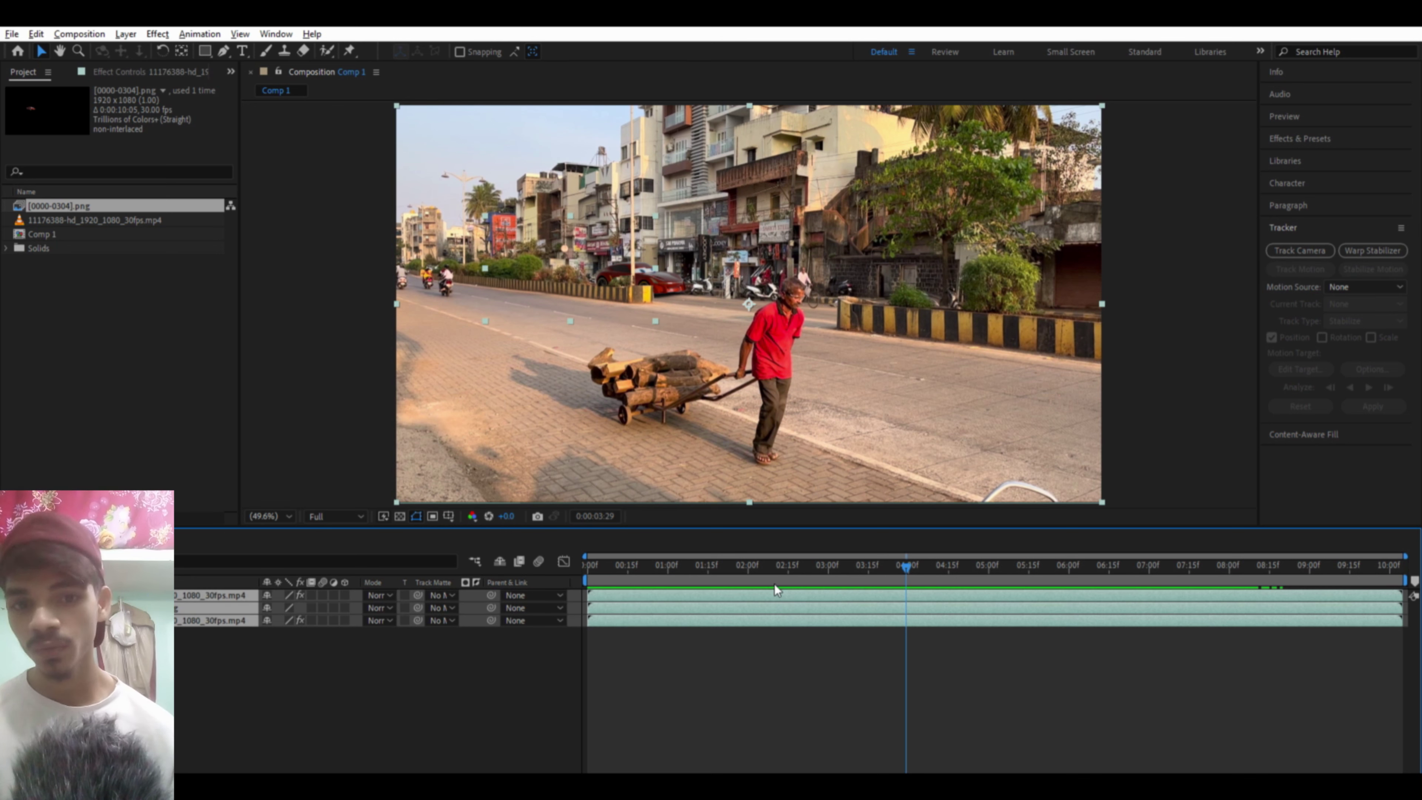
Step: Split all three layers at 0:00:03:29, trial-select the pieces, then undo the split
{"action": "key", "text": "ctrl+shift+d"}
{"action": "left_click", "coordinate": [820, 656]}
{"action": "left_click", "coordinate": [802, 609], "text": "shift"}
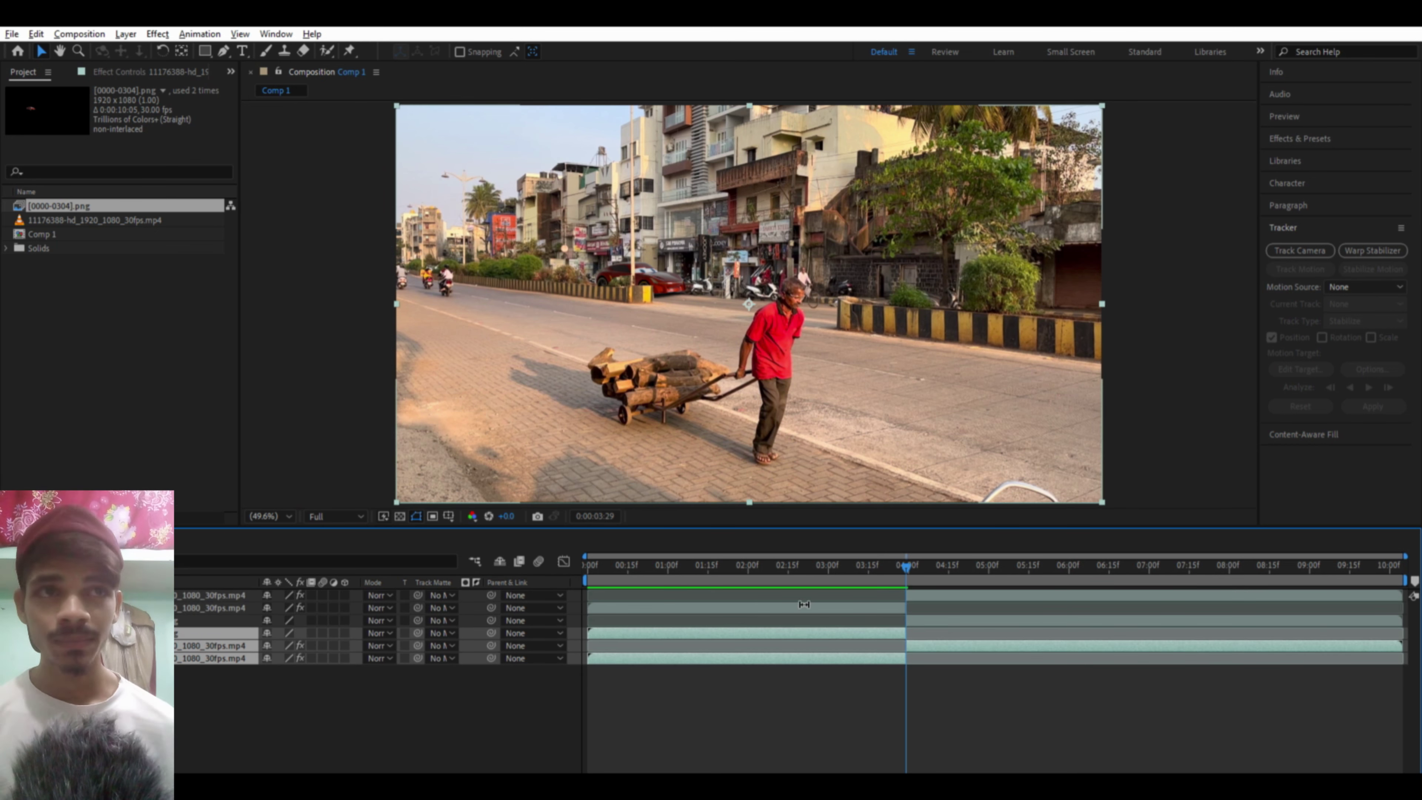
{"action": "left_click", "coordinate": [837, 670]}
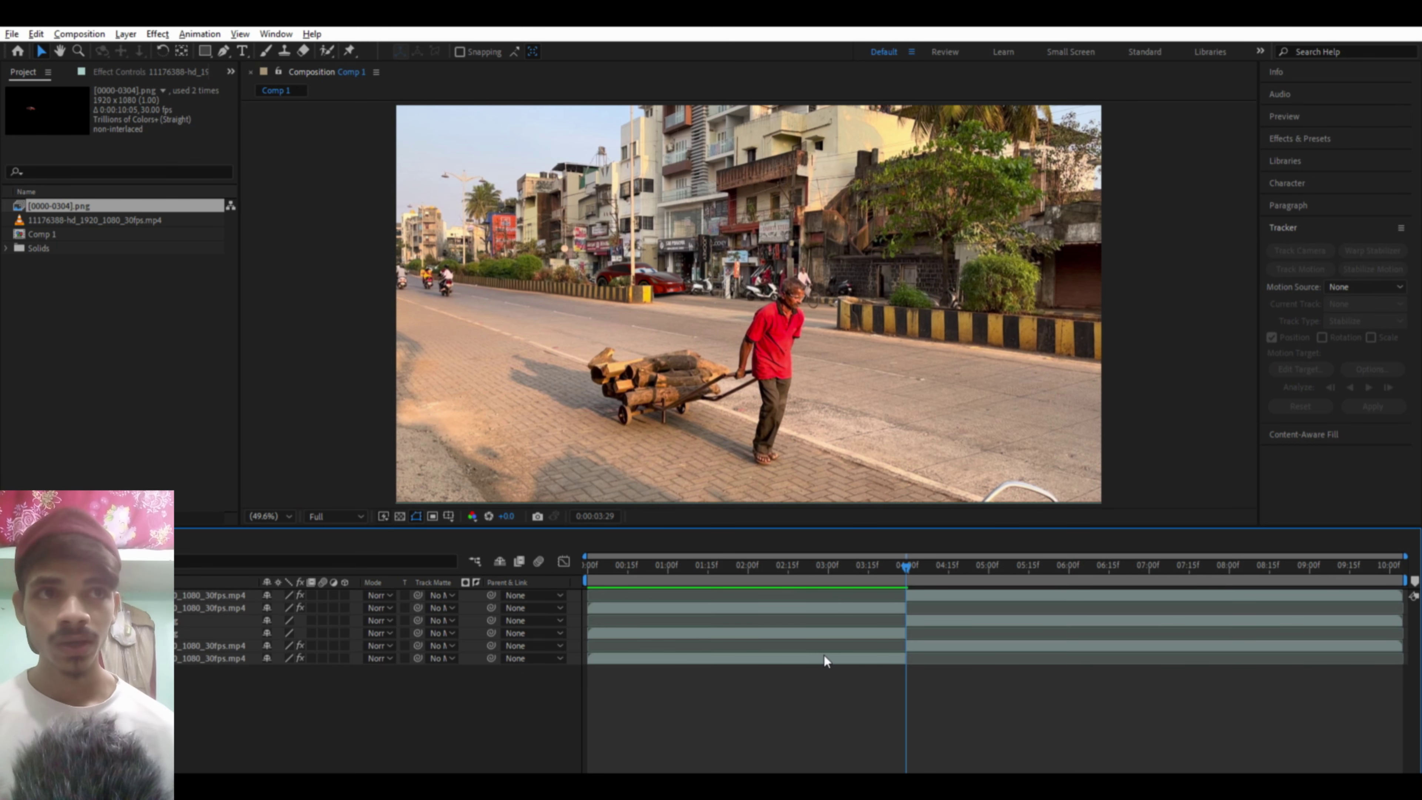
{"action": "left_click", "coordinate": [806, 658]}
{"action": "left_click", "coordinate": [796, 633], "text": "ctrl"}
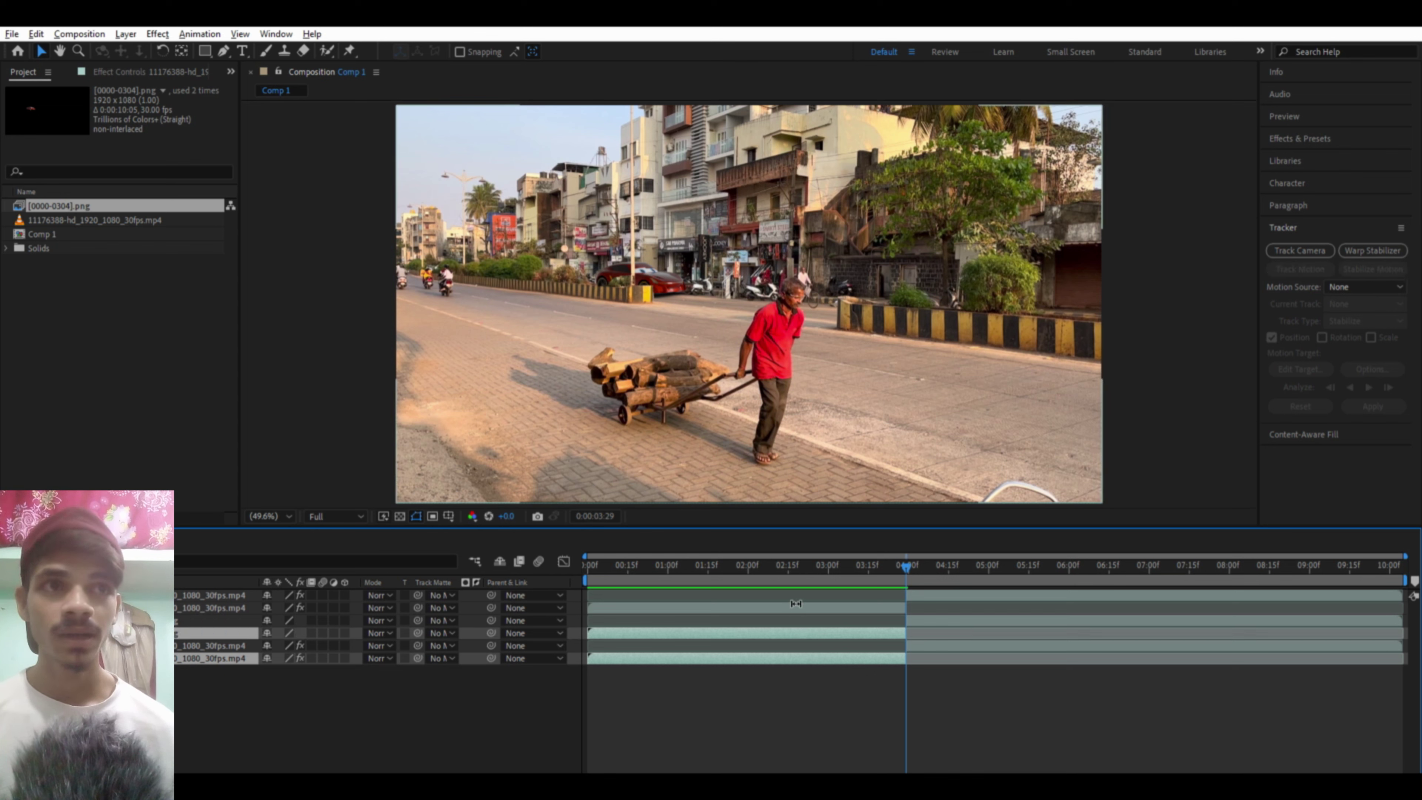
{"action": "left_click", "coordinate": [791, 620], "text": "ctrl"}
{"action": "key", "text": "ctrl+z"}
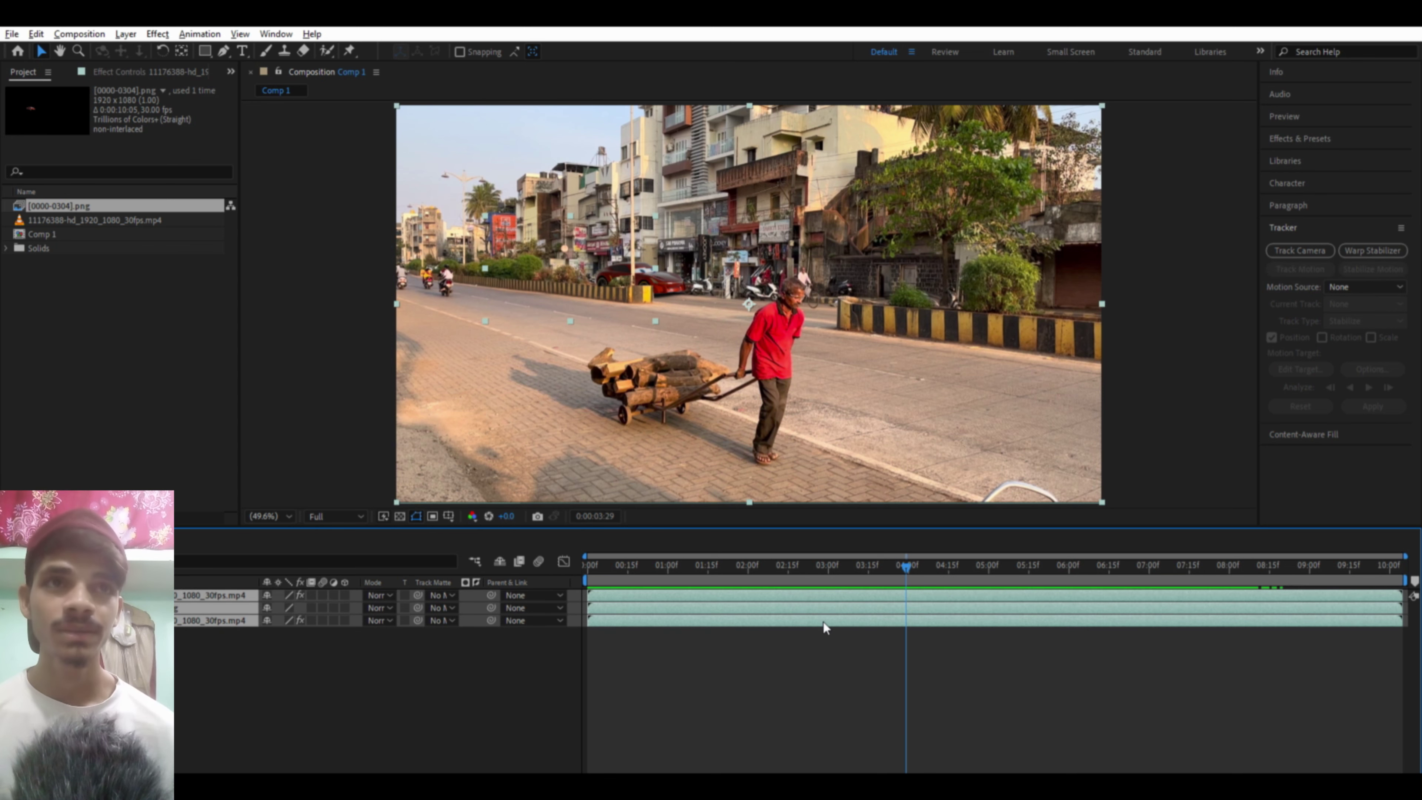
Step: Re-split the three layers at 0:00:03:29 and delete the three first-half pieces
{"action": "key", "text": "ctrl+shift+d"}
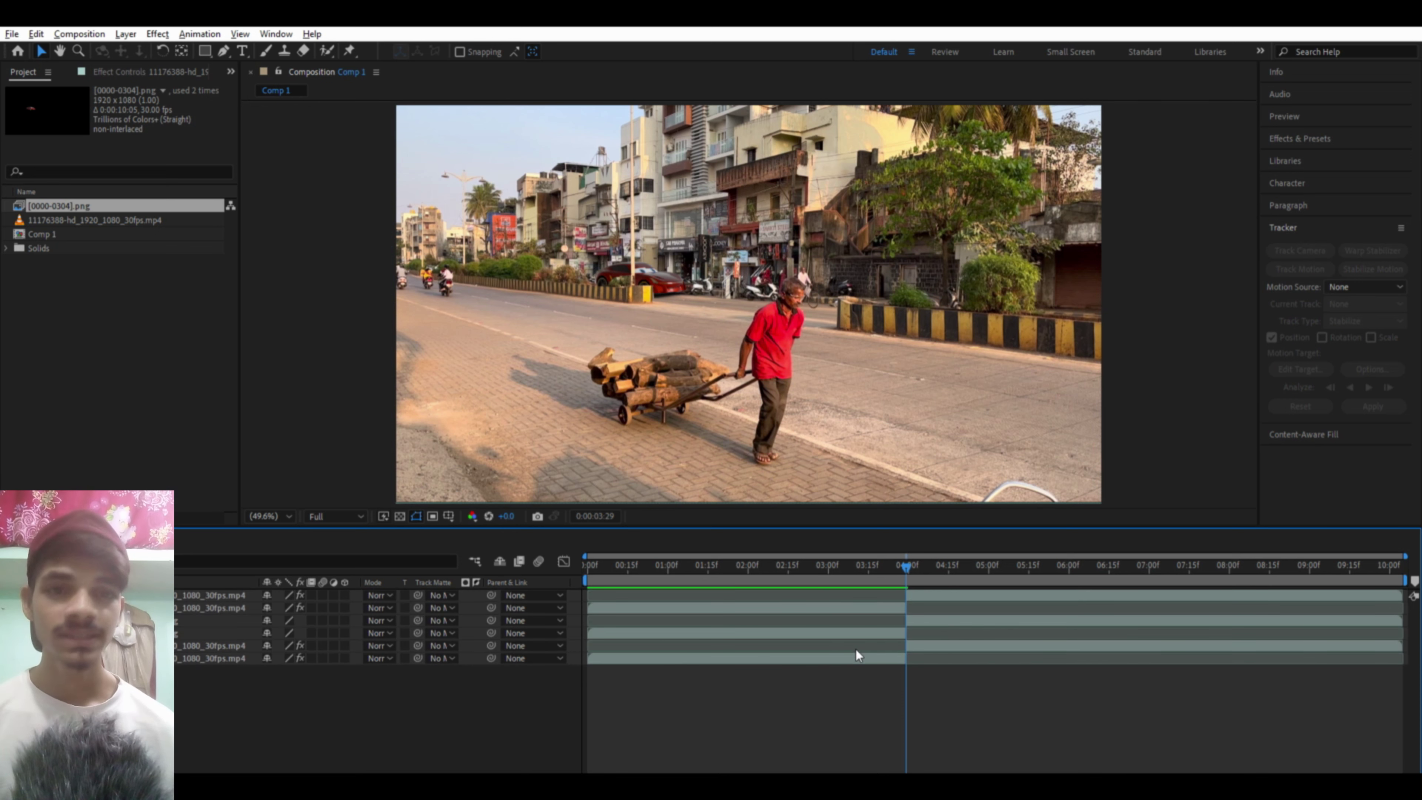
{"action": "left_click", "coordinate": [856, 653]}
{"action": "left_click", "coordinate": [843, 633], "text": "ctrl"}
{"action": "left_click", "coordinate": [840, 609], "text": "ctrl"}
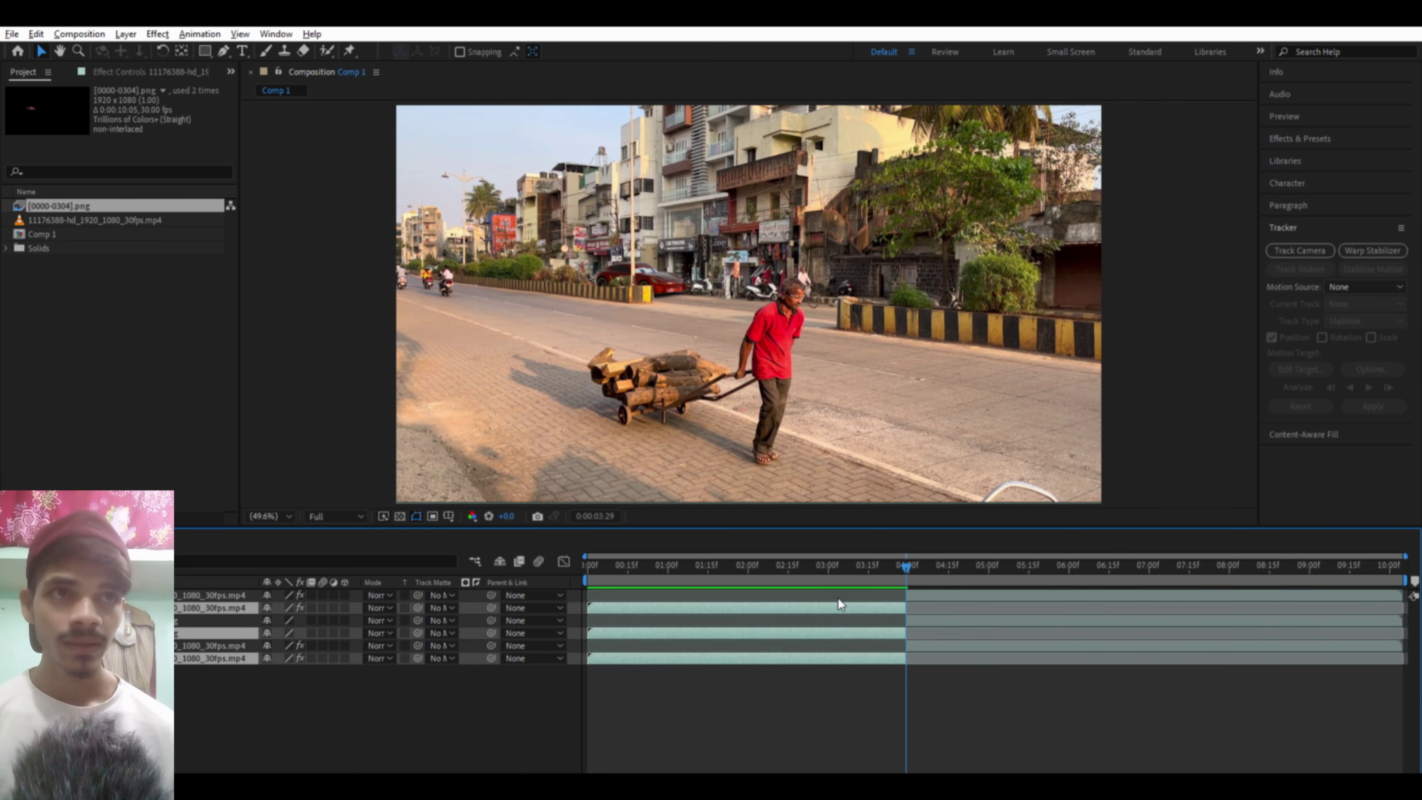
{"action": "key", "text": "Delete"}
Step: Slide the remaining three clips to start at 0:00 in Comp 1
{"action": "key", "text": "ctrl+a"}
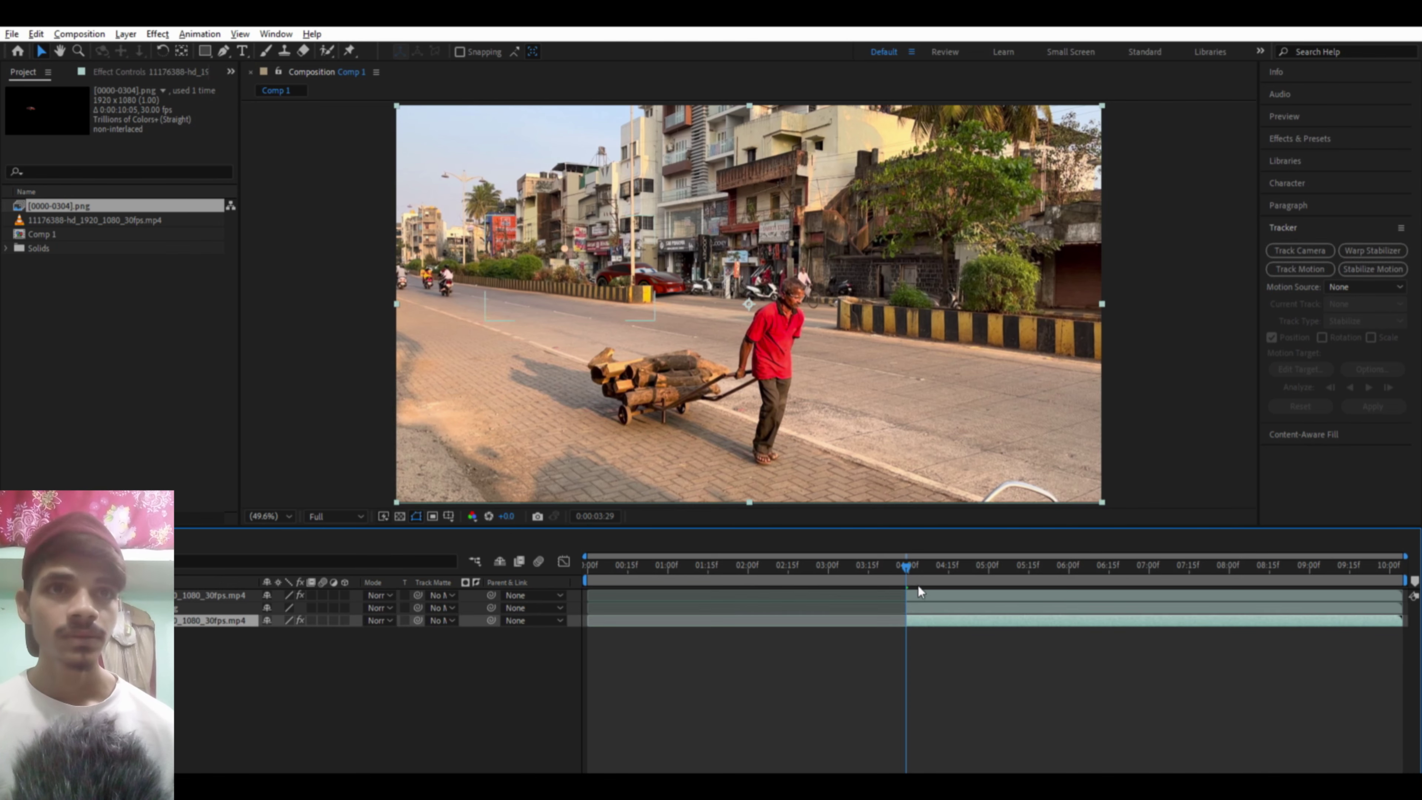
{"action": "left_click_drag", "start_coordinate": [915, 583], "coordinate": [607, 597]}
{"action": "left_click", "coordinate": [578, 558]}
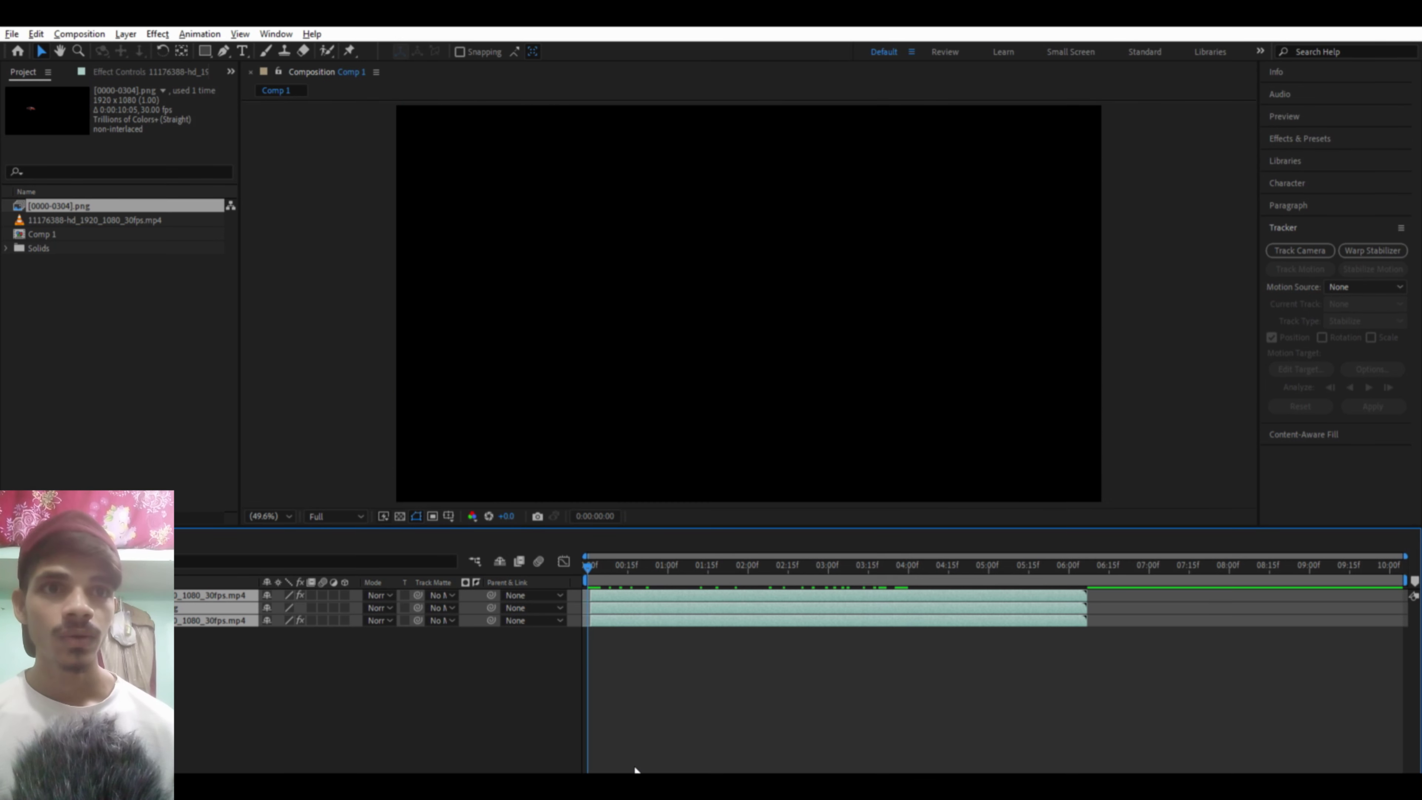
Step: Snap the layers to start on frame 00f and move the playhead to about 02:20
{"action": "key", "text": "semicolon"}
{"action": "key", "text": "bracketleft"}
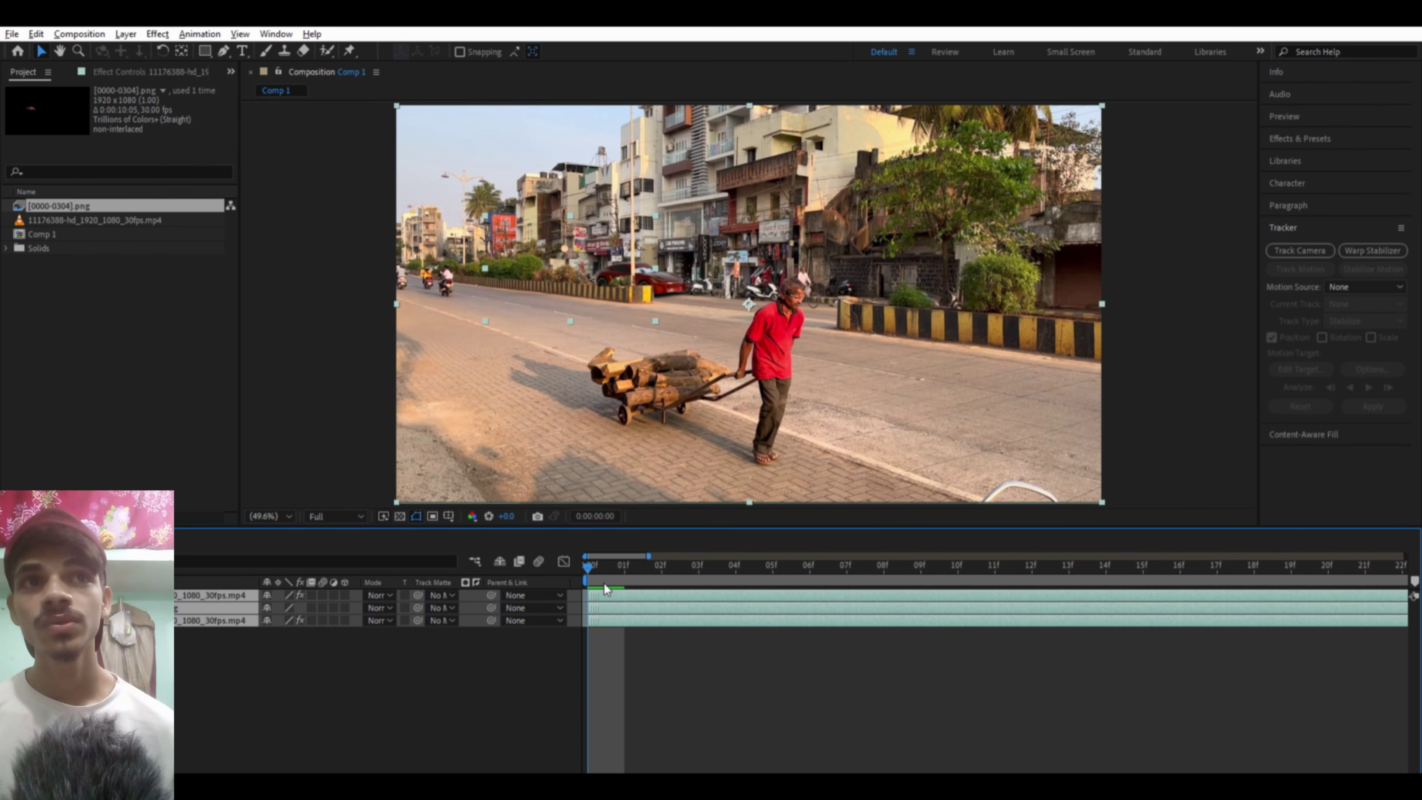
{"action": "key", "text": "semicolon"}
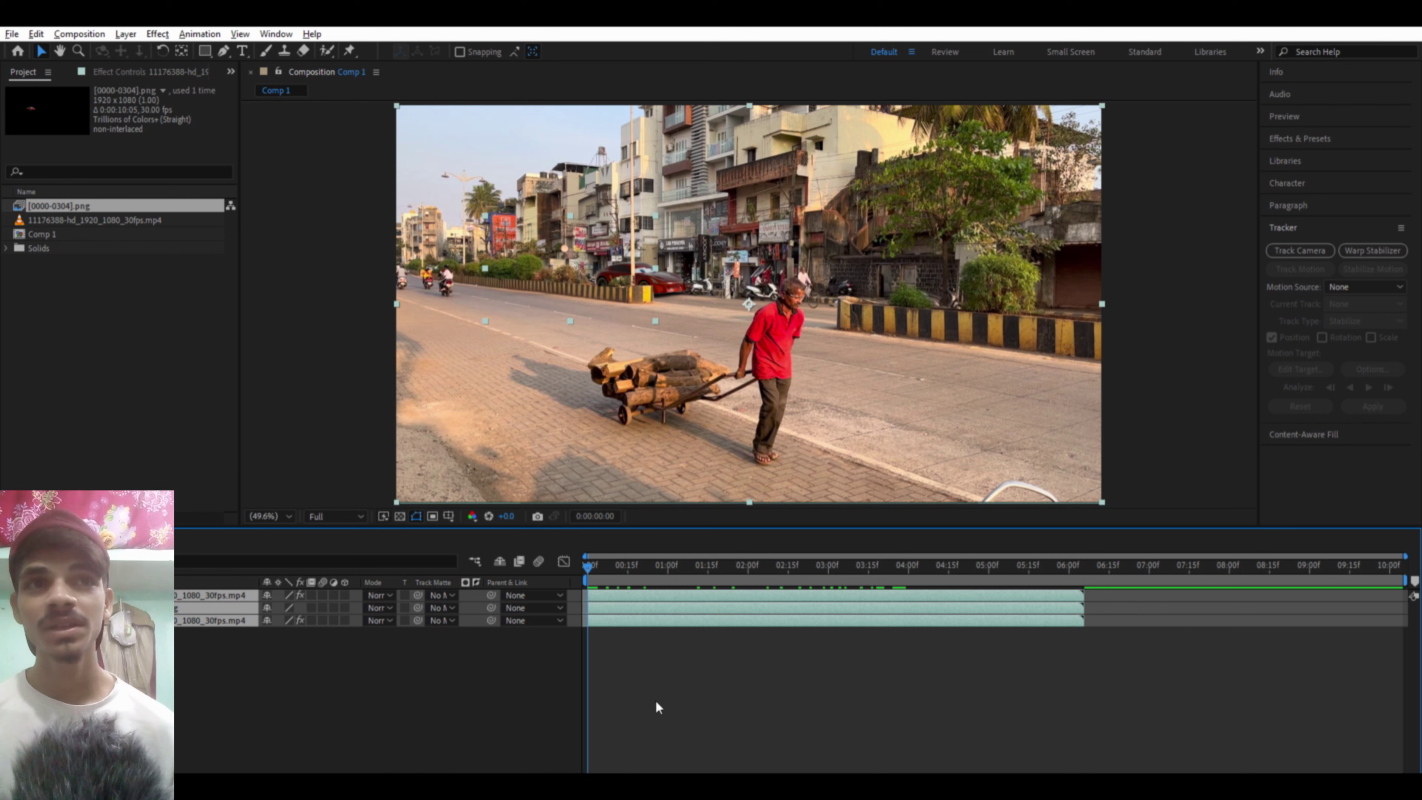
{"action": "left_click", "coordinate": [1075, 557]}
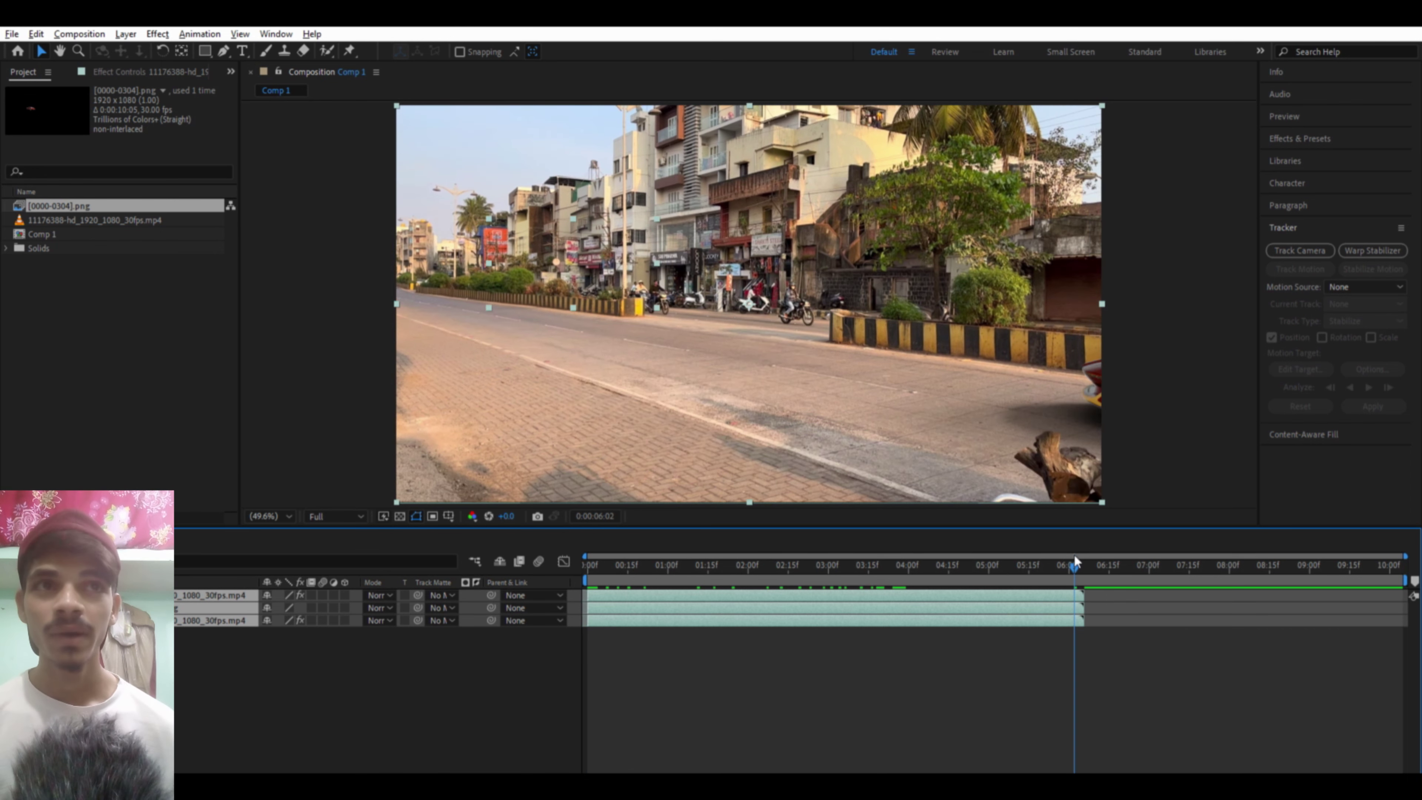
{"action": "left_click_drag", "start_coordinate": [1079, 558], "coordinate": [802, 563]}
Step: Preview Comp 1, select the [0000-0304].png layer, and settle near 4:09 on the car
{"action": "key", "text": "space"}
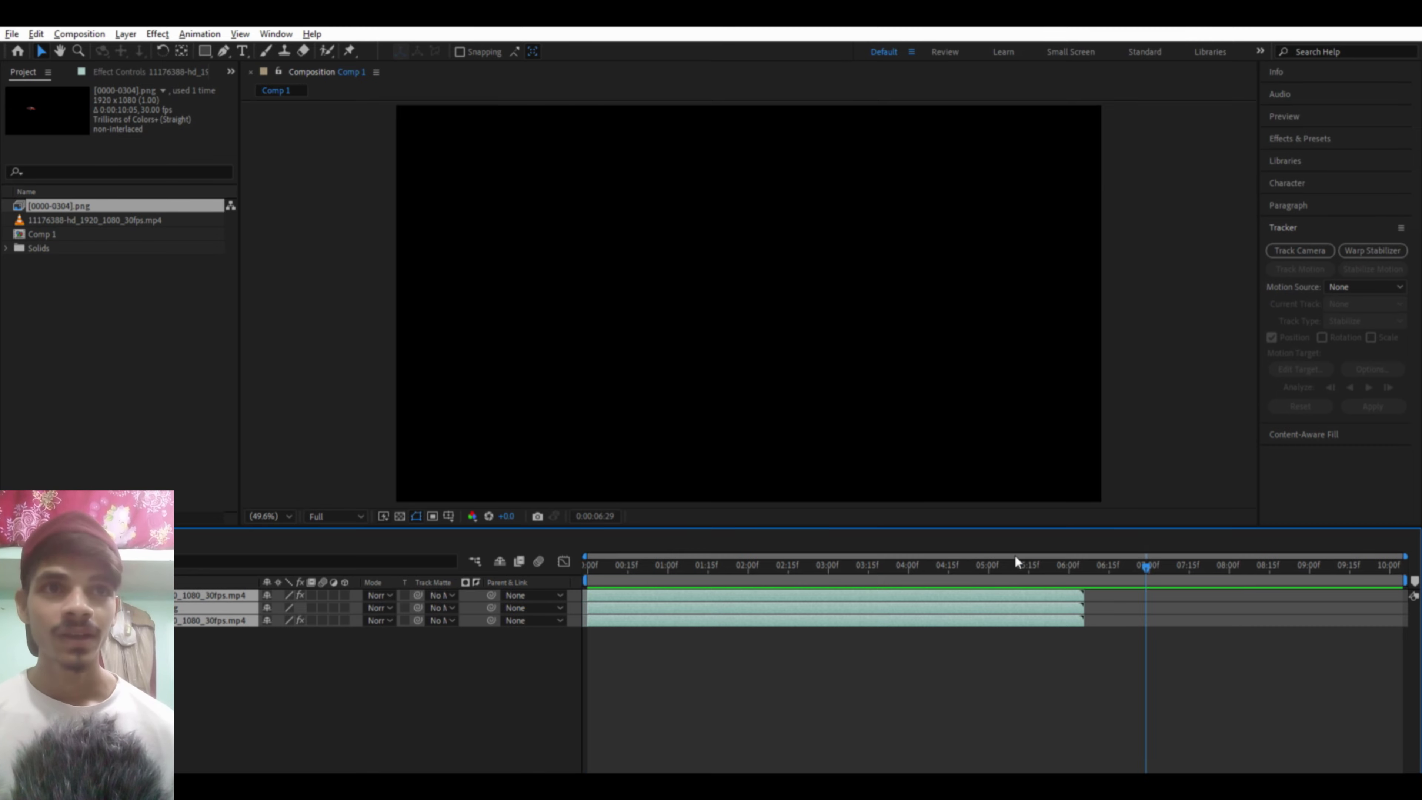
{"action": "left_click_drag", "start_coordinate": [769, 579], "coordinate": [567, 578]}
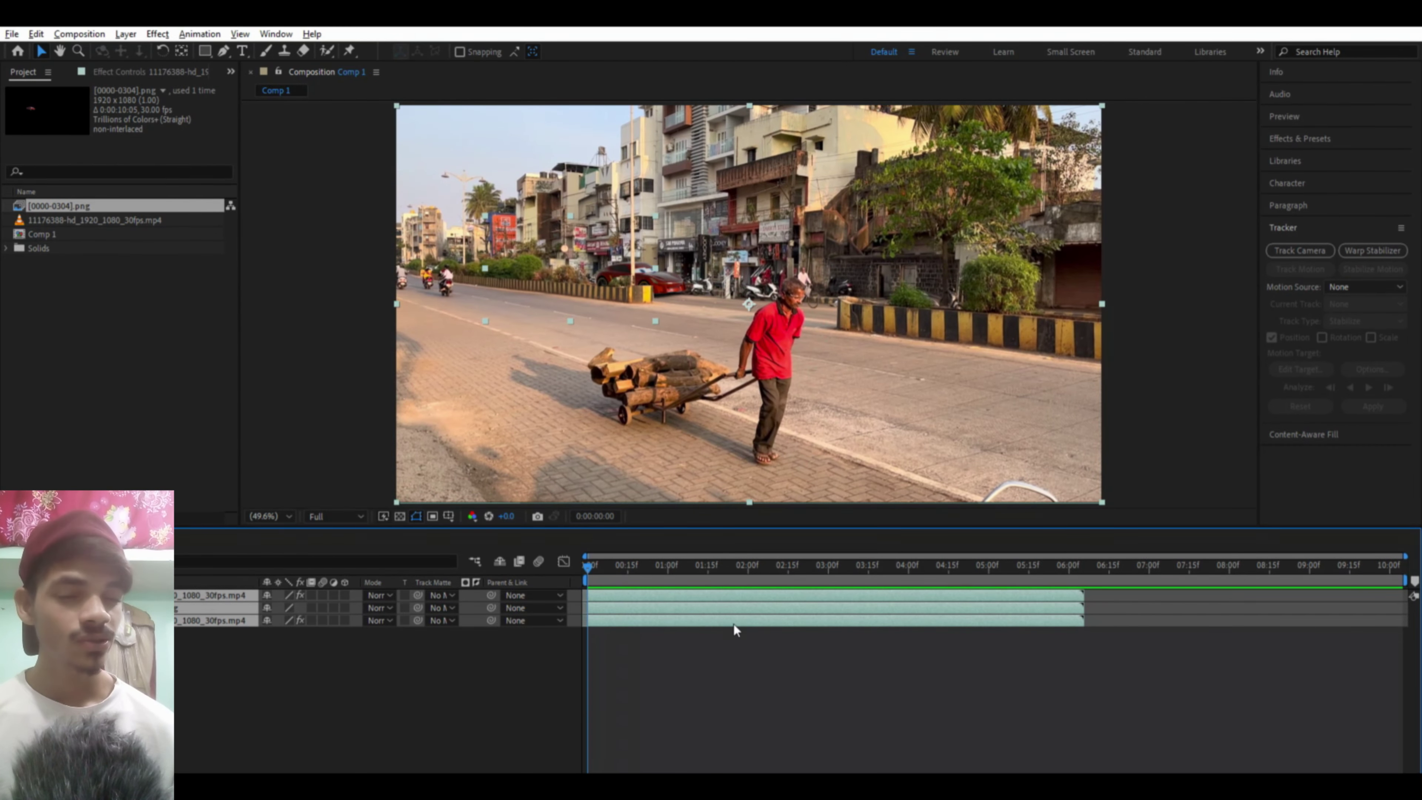
{"action": "key", "text": "space"}
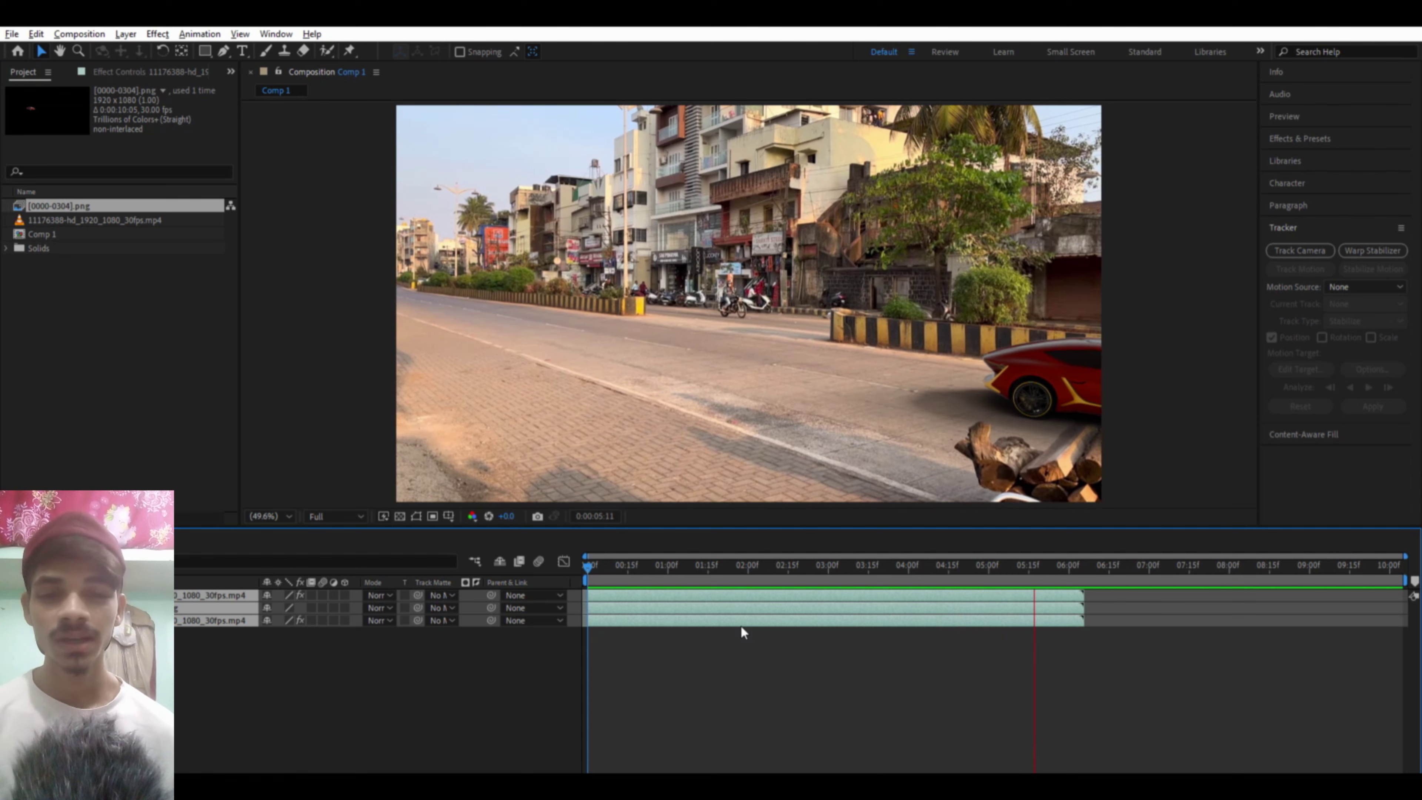
{"action": "key", "text": "space"}
{"action": "left_click", "coordinate": [772, 684]}
{"action": "left_click", "coordinate": [191, 608]}
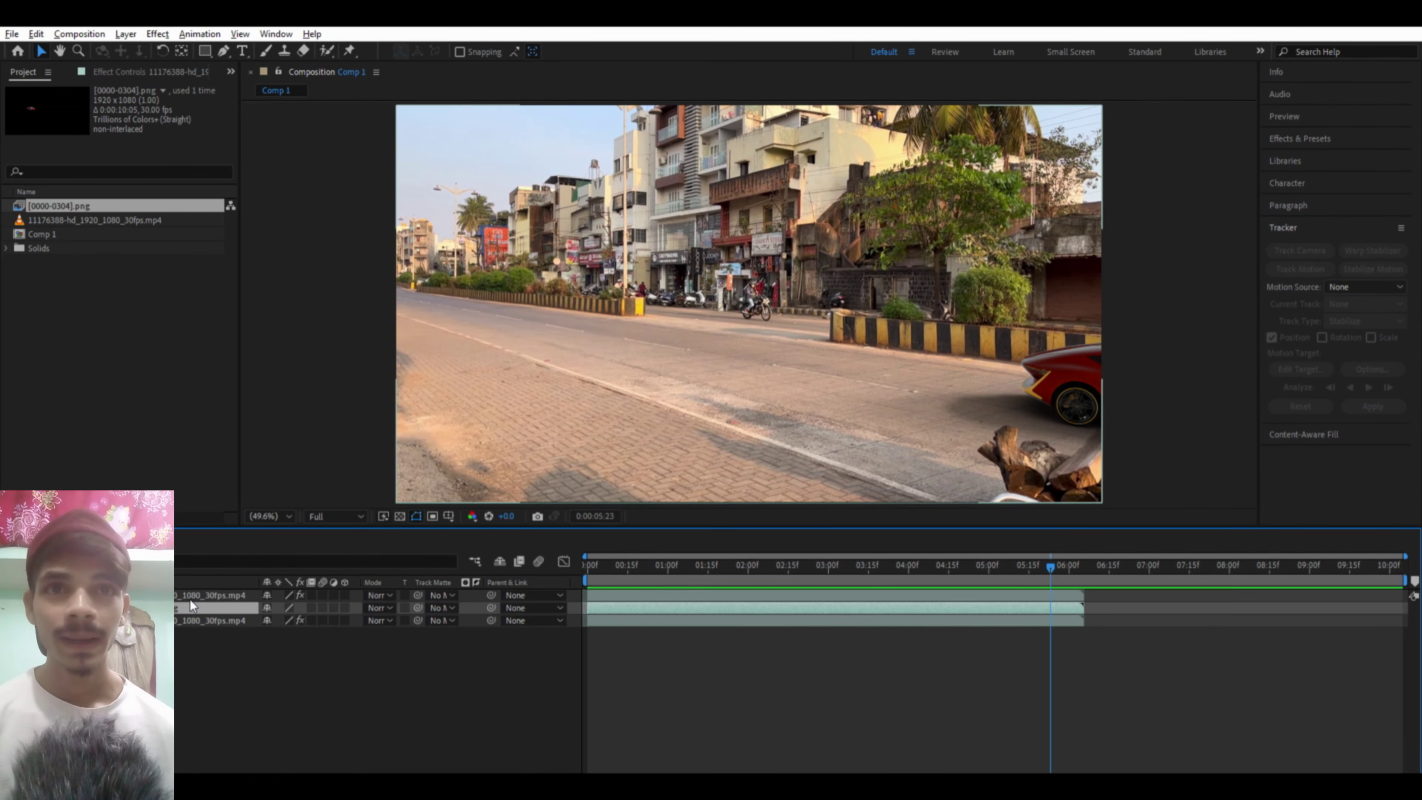
{"action": "left_click_drag", "start_coordinate": [1019, 565], "coordinate": [932, 565]}
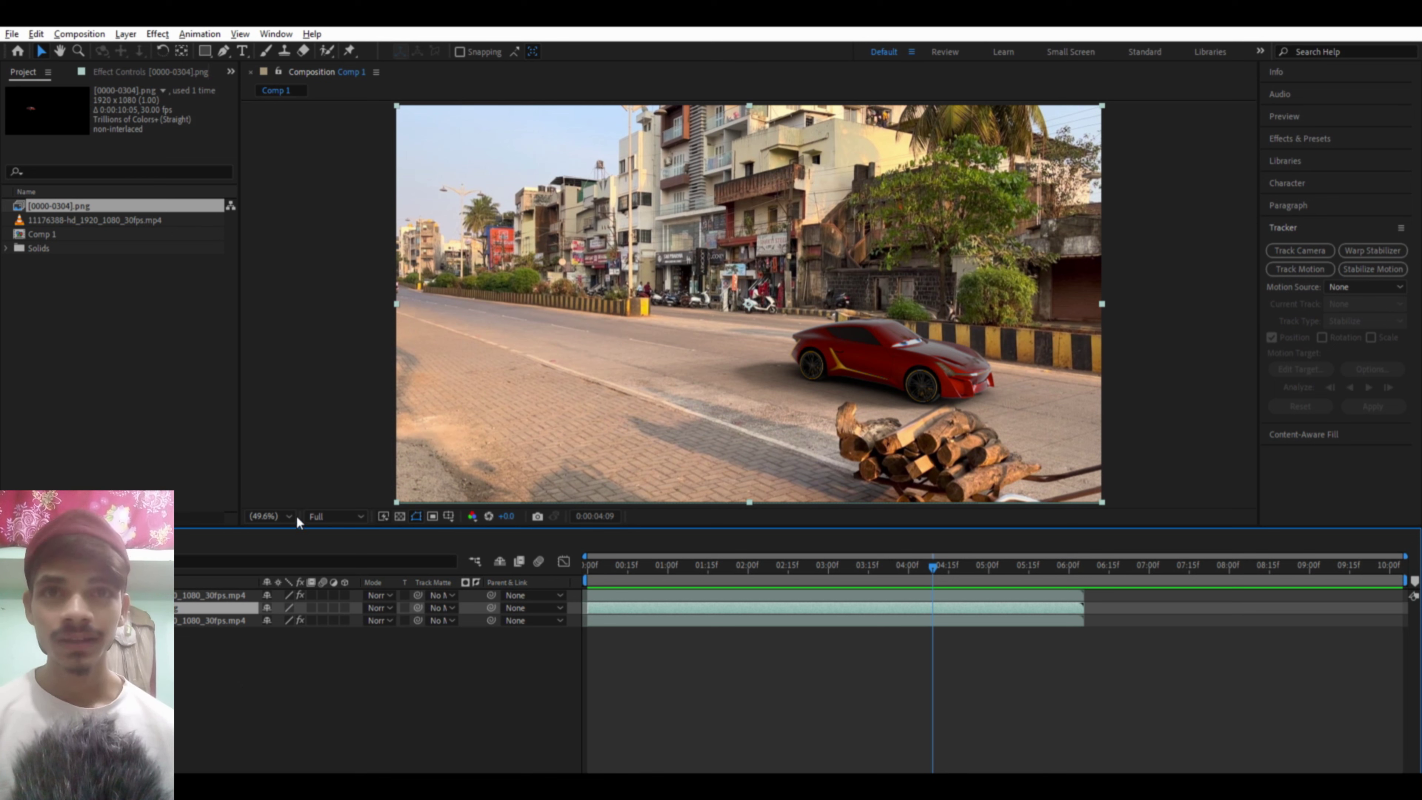
Step: Add Adjustment Layer 1 with Lumetri Color and raise the RGB curve's upper point to brighten highlights
{"action": "key", "text": "ctrl+alt+y"}
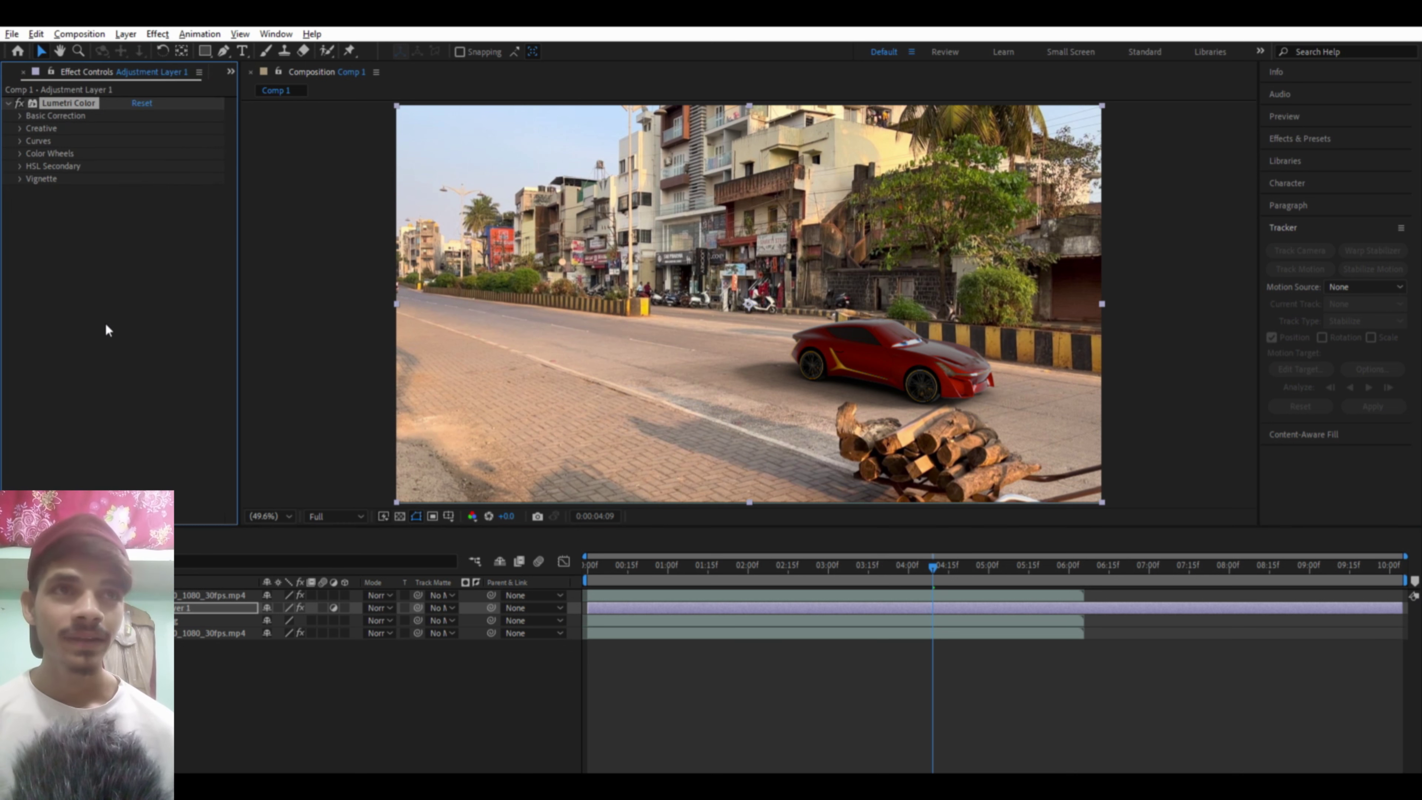
{"action": "left_click", "coordinate": [20, 141]}
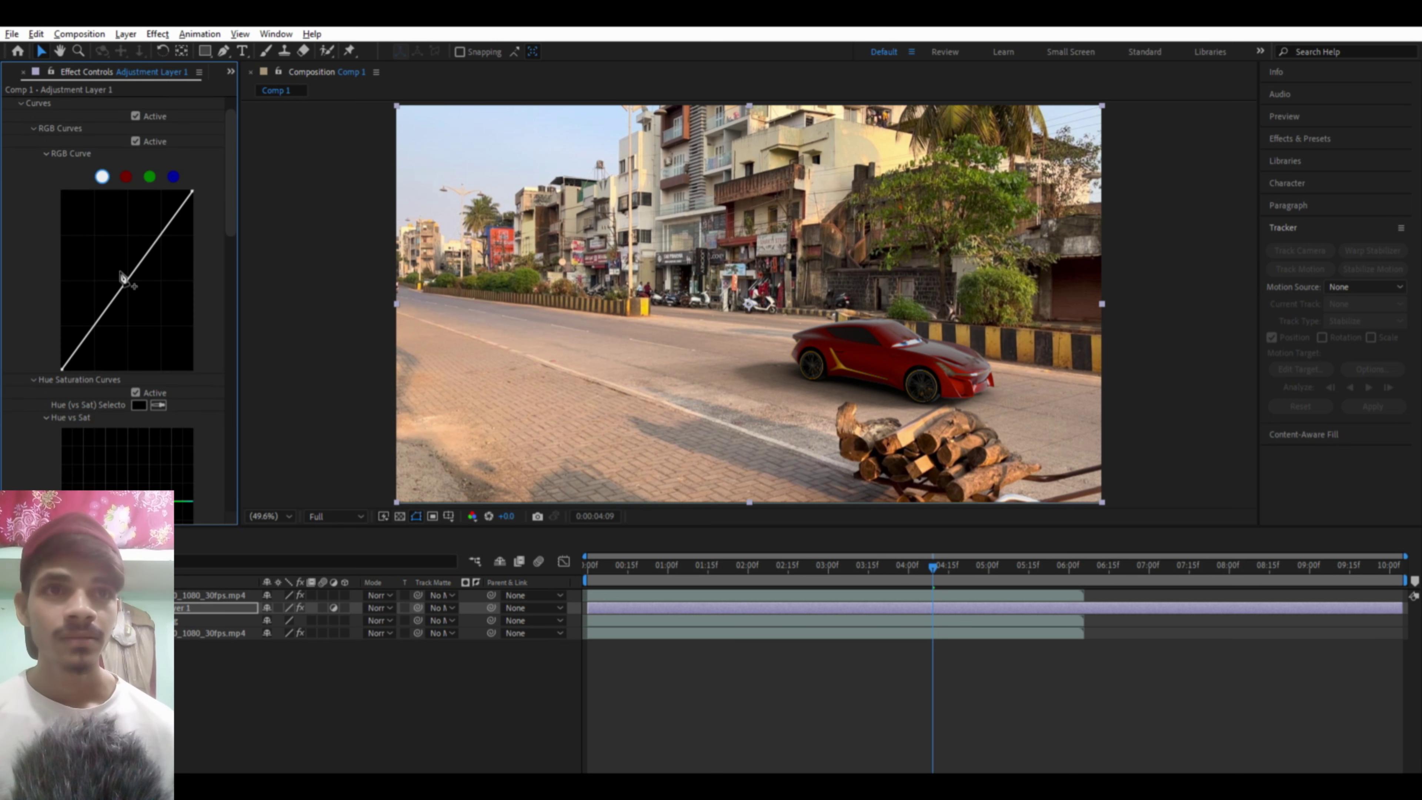
{"action": "left_click_drag", "start_coordinate": [121, 279], "coordinate": [125, 291]}
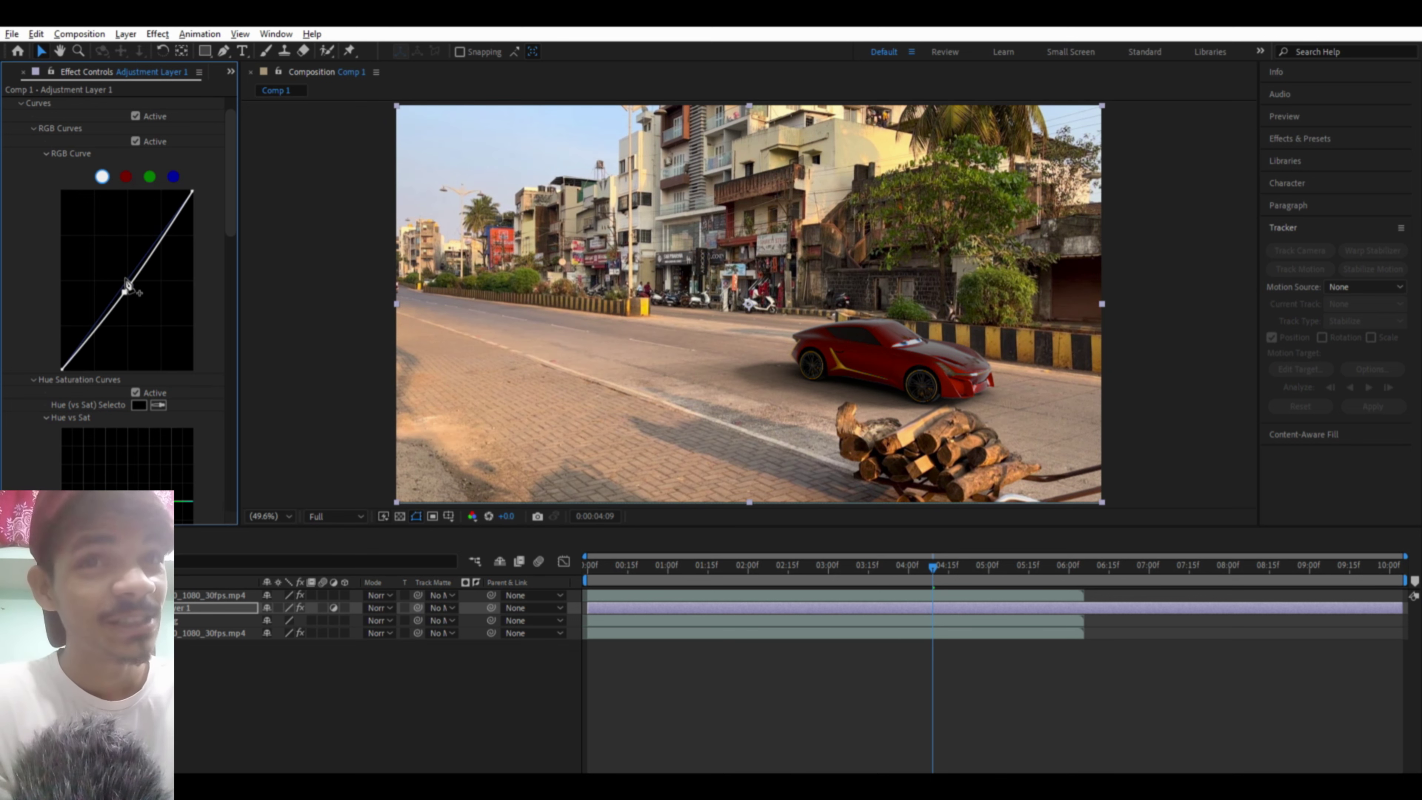
{"action": "left_click", "coordinate": [141, 269]}
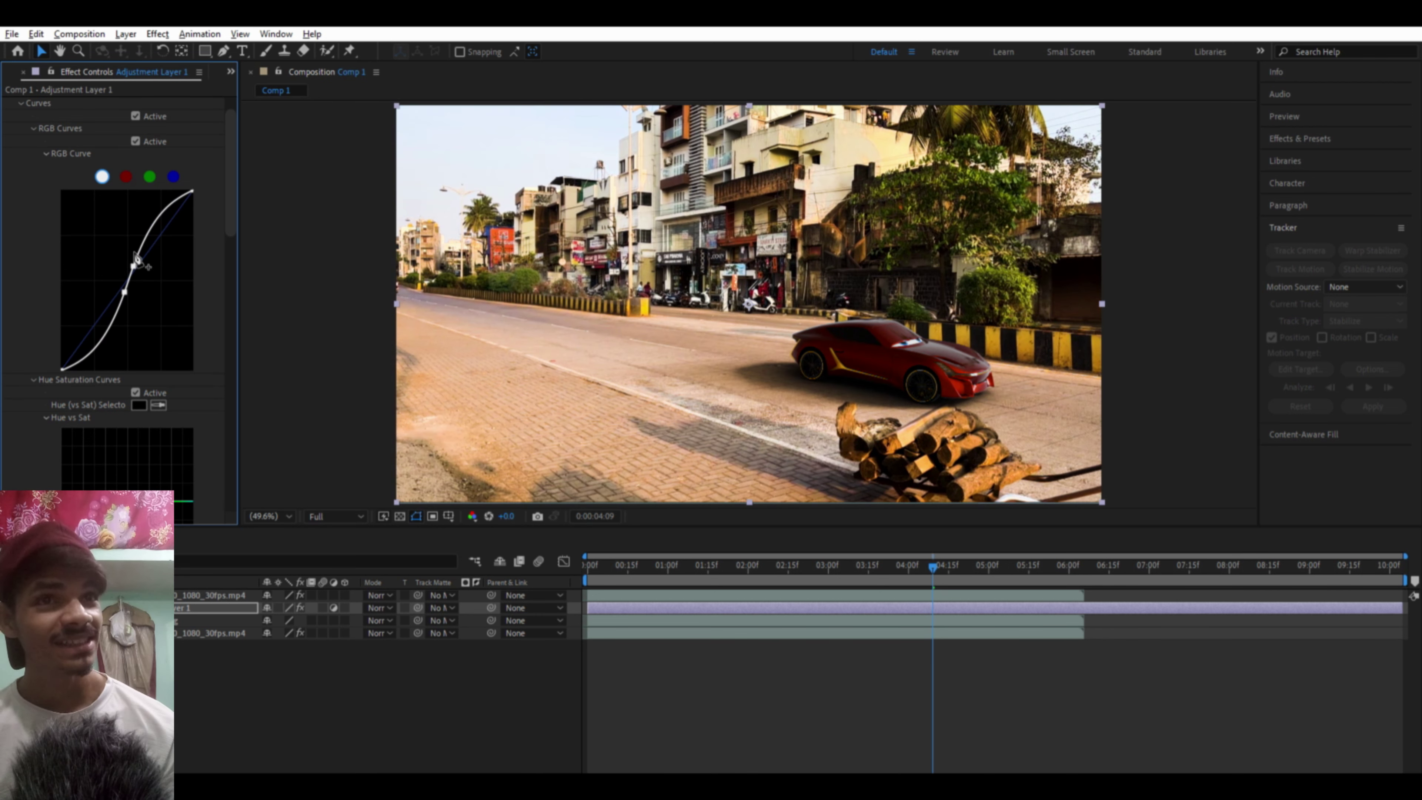
{"action": "left_click_drag", "start_coordinate": [147, 263], "coordinate": [144, 257]}
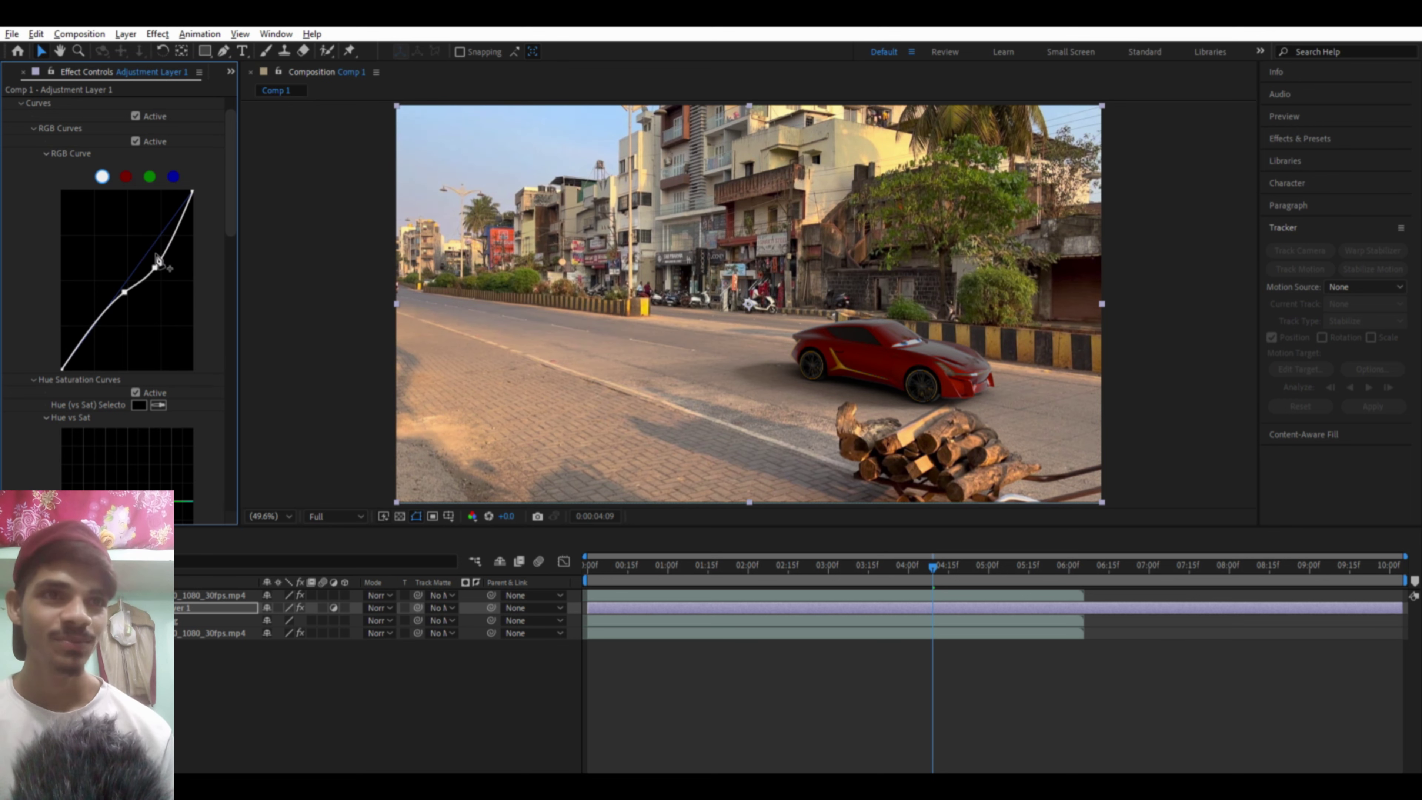
{"action": "left_click_drag", "start_coordinate": [157, 258], "coordinate": [149, 257]}
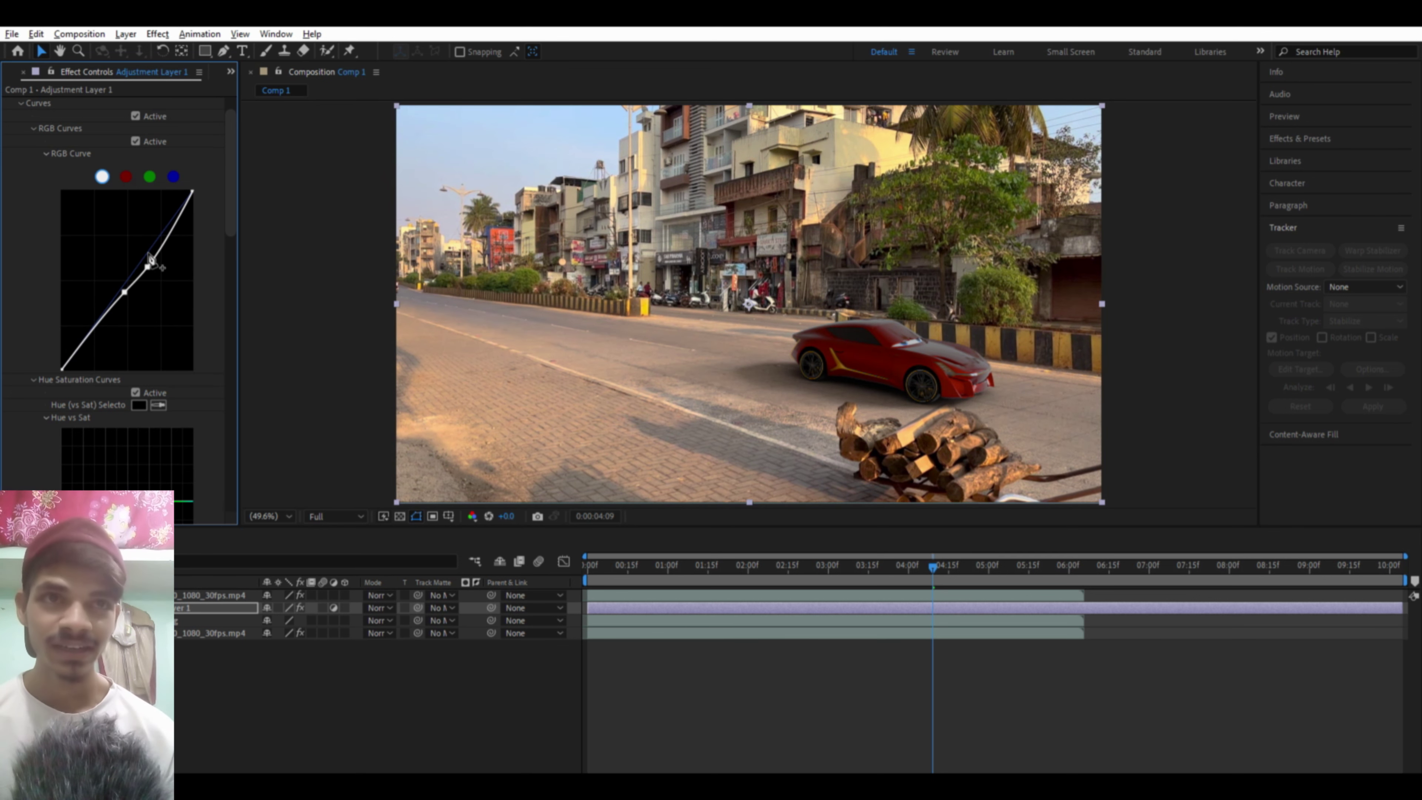
Step: Preview the graded composite from an earlier frame, then return to the first frame
{"action": "left_click_drag", "start_coordinate": [935, 551], "coordinate": [572, 629]}
{"action": "key", "text": "space"}
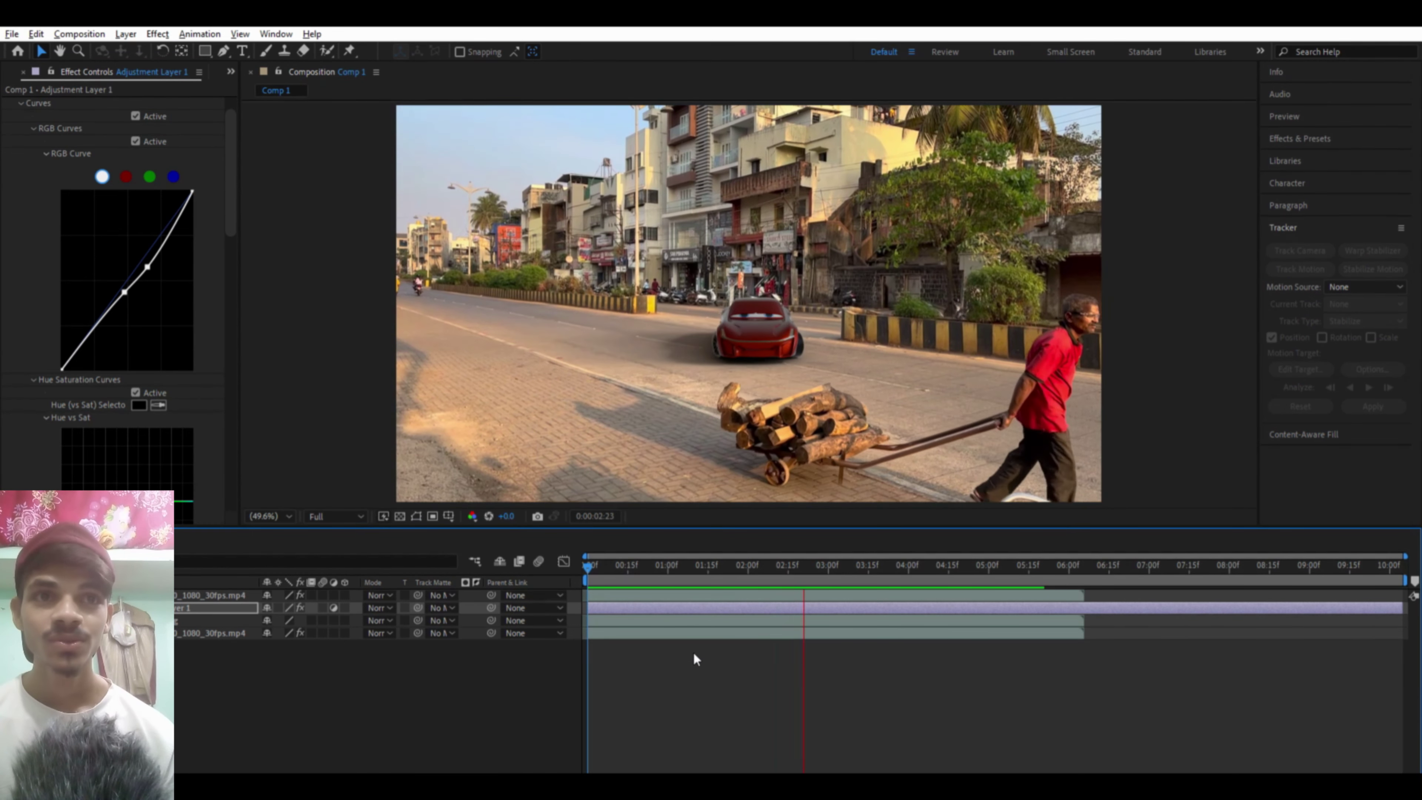
{"action": "key", "text": "space"}
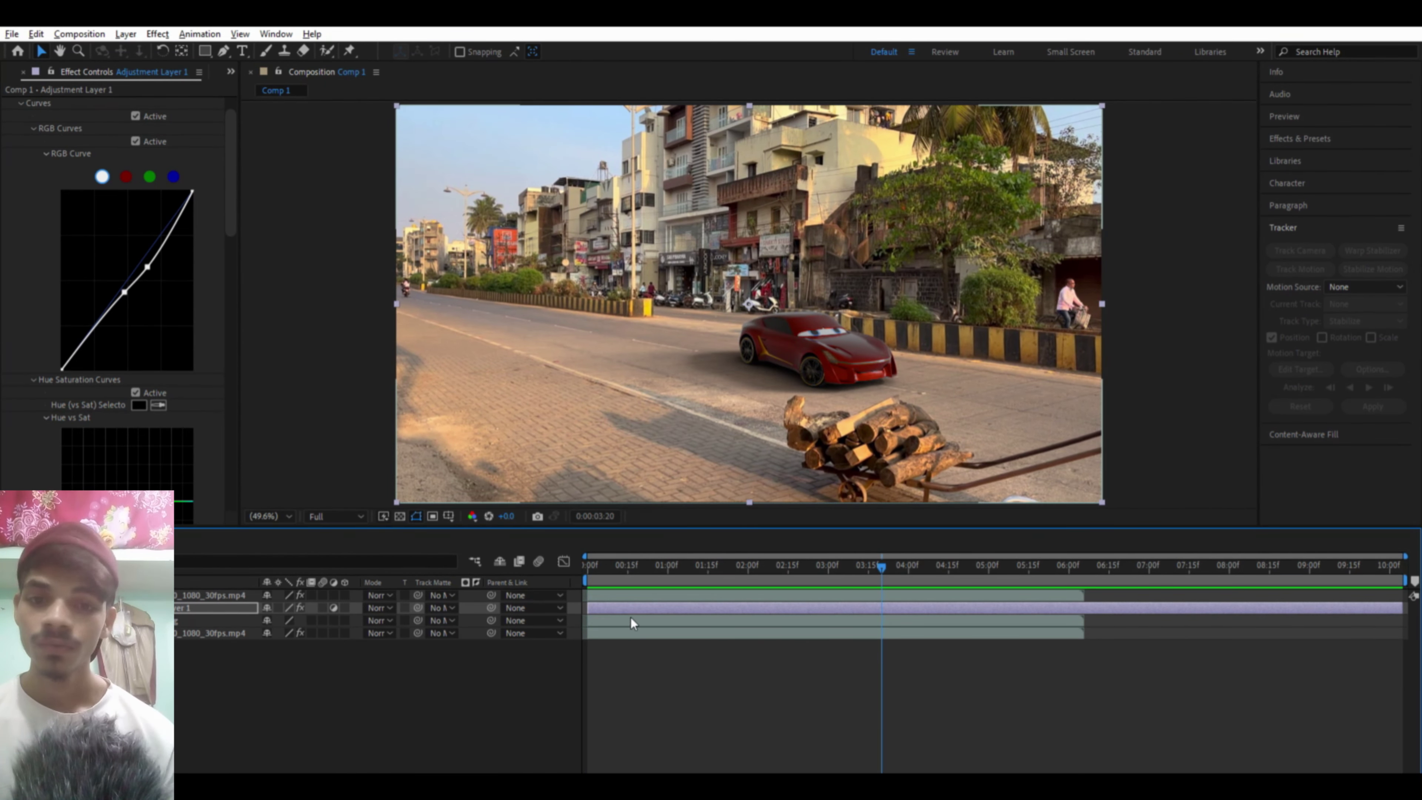
{"action": "key", "text": "space"}
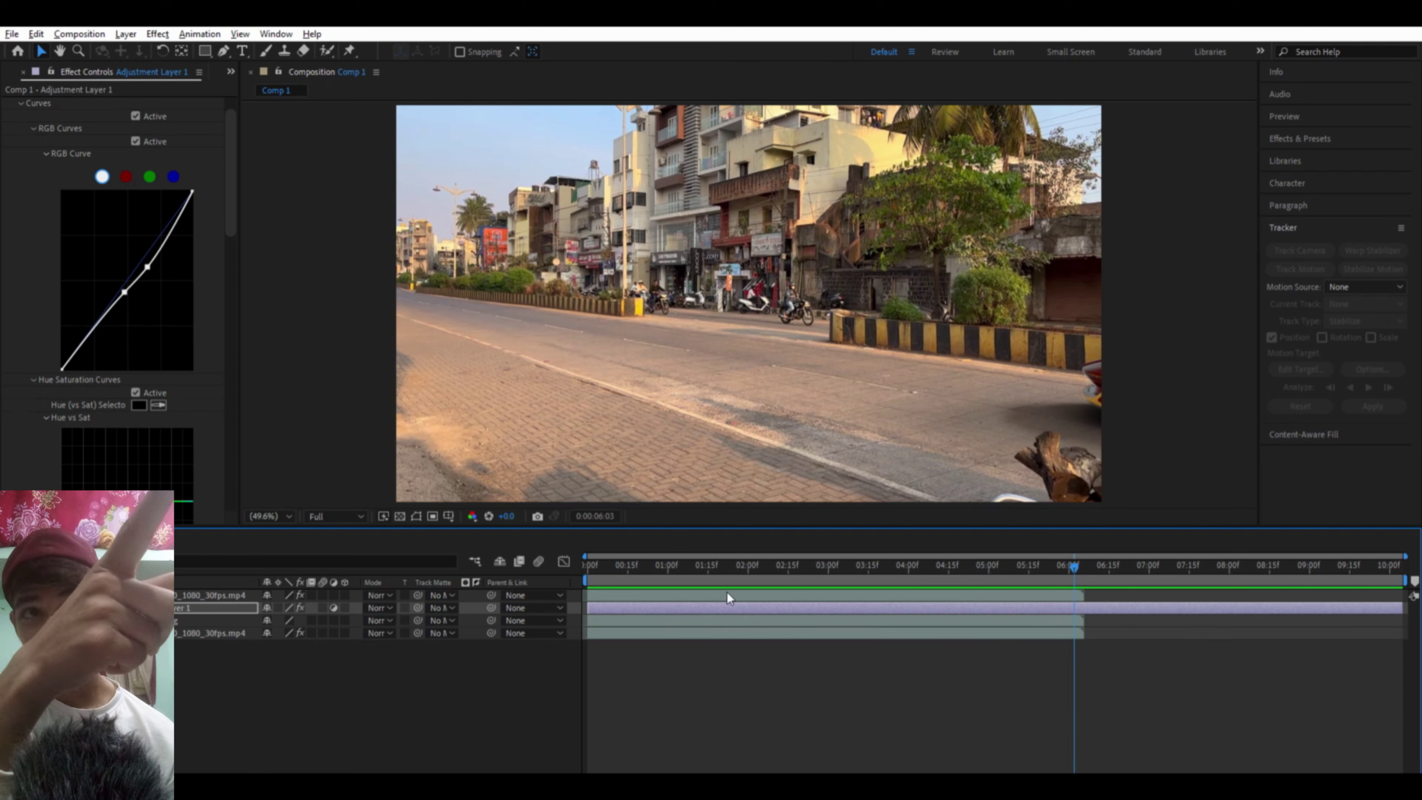
{"action": "left_click", "coordinate": [901, 564]}
{"action": "key", "text": "Home"}
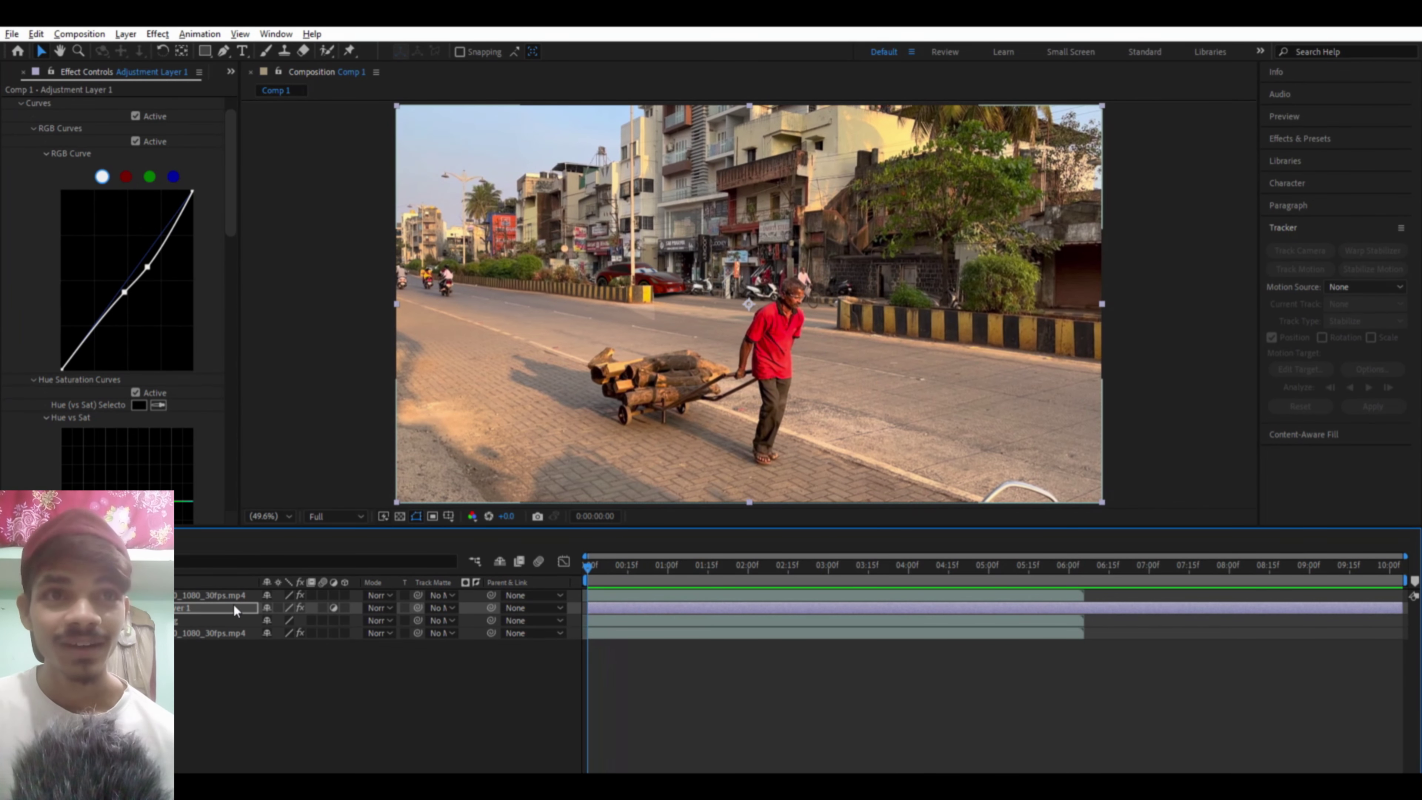
Step: Move Adjustment Layer 1 to the top of the layer stack
{"action": "left_click_drag", "start_coordinate": [188, 614], "coordinate": [179, 595]}
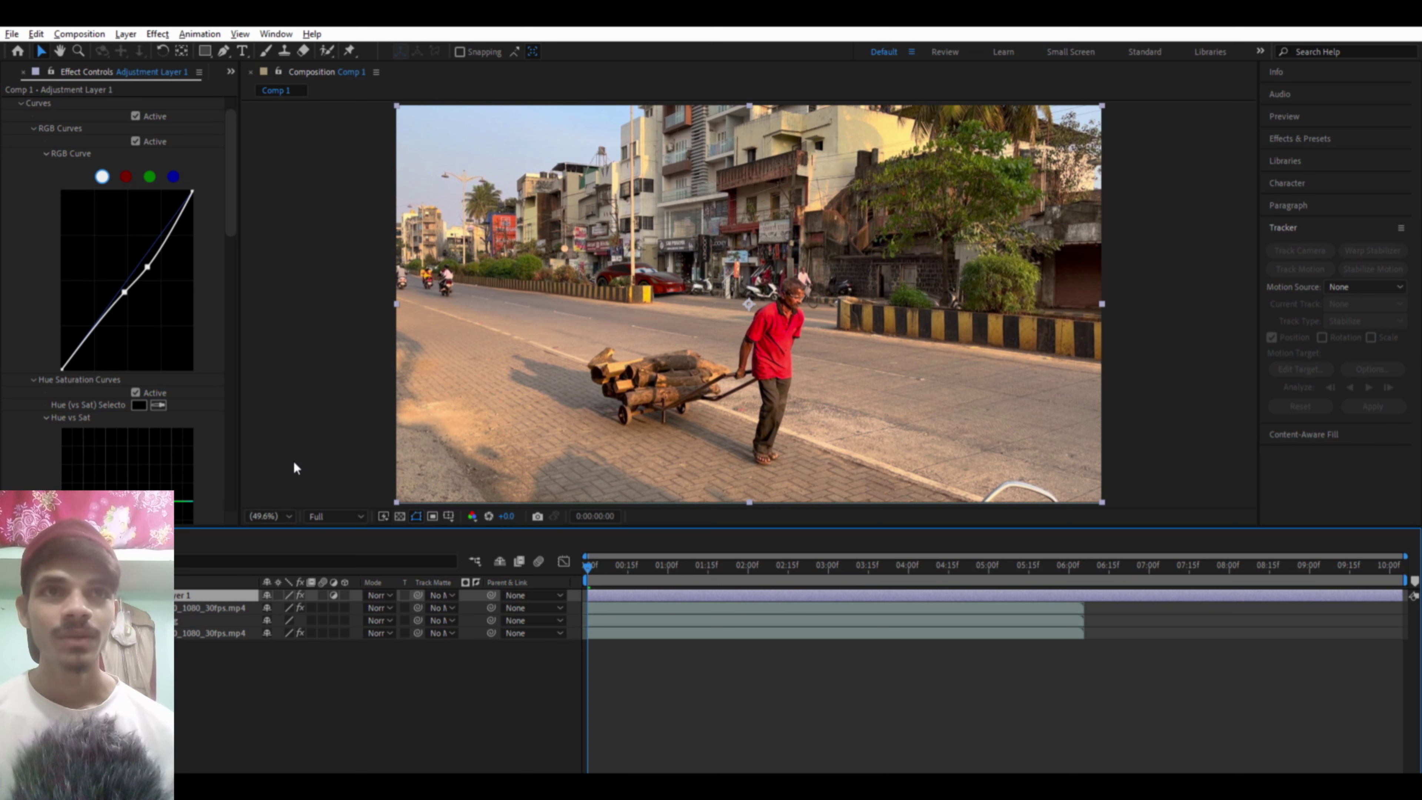
{"action": "left_click_drag", "start_coordinate": [190, 595], "coordinate": [189, 622]}
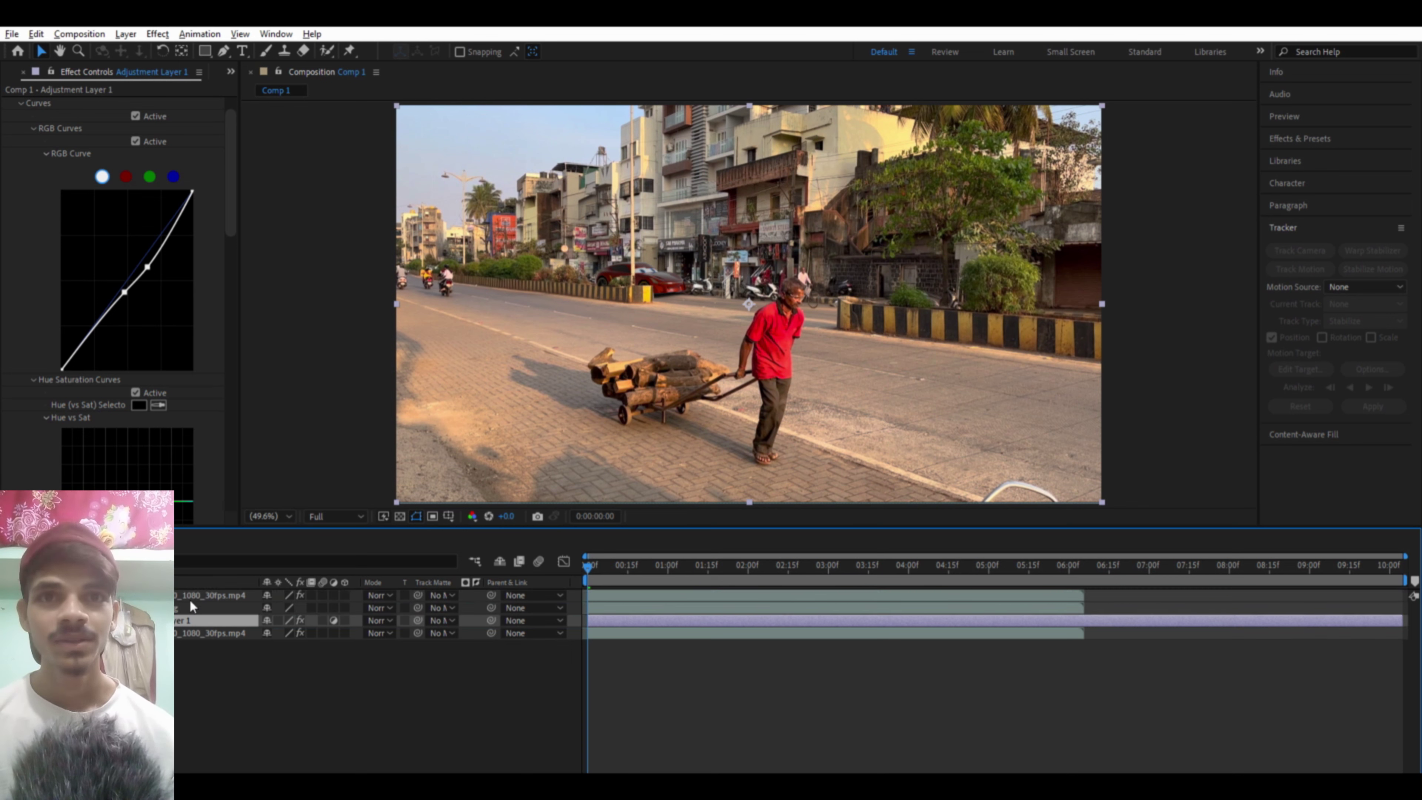
{"action": "scroll", "coordinate": [653, 303], "scroll_direction": "up", "scroll_amount": 1}
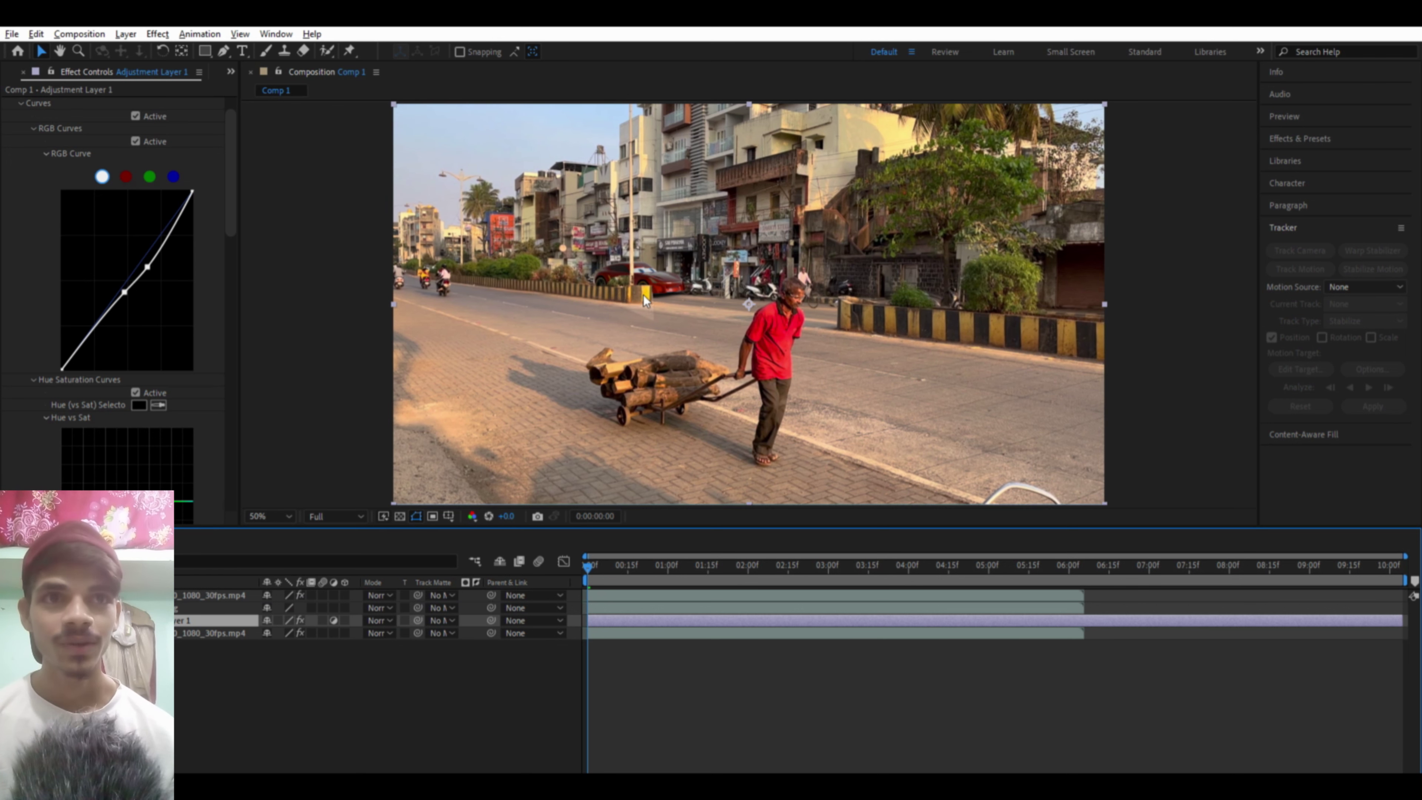
{"action": "left_click_drag", "start_coordinate": [205, 613], "coordinate": [202, 581]}
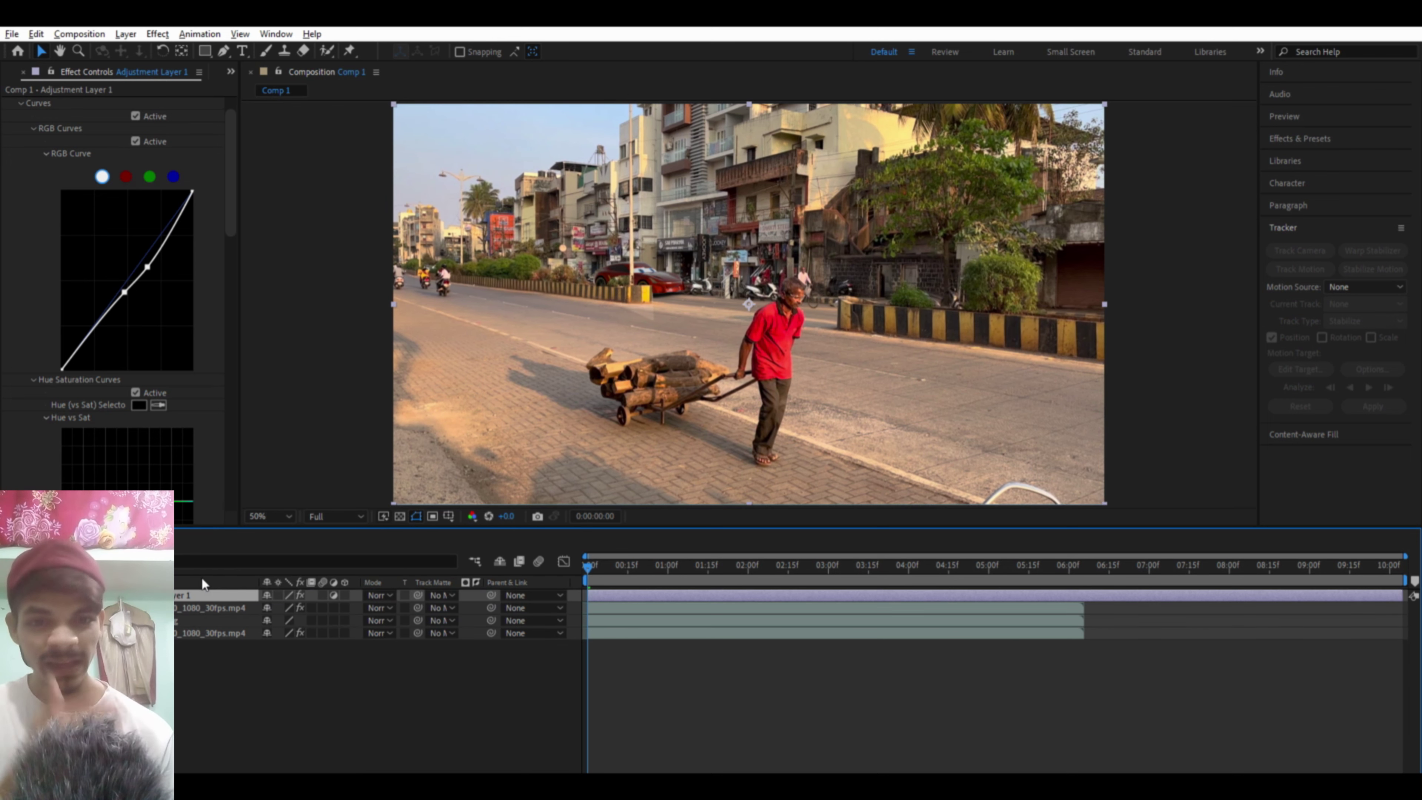
Step: Preview the graded composite and select the bottom footage layer
{"action": "key", "text": "space"}
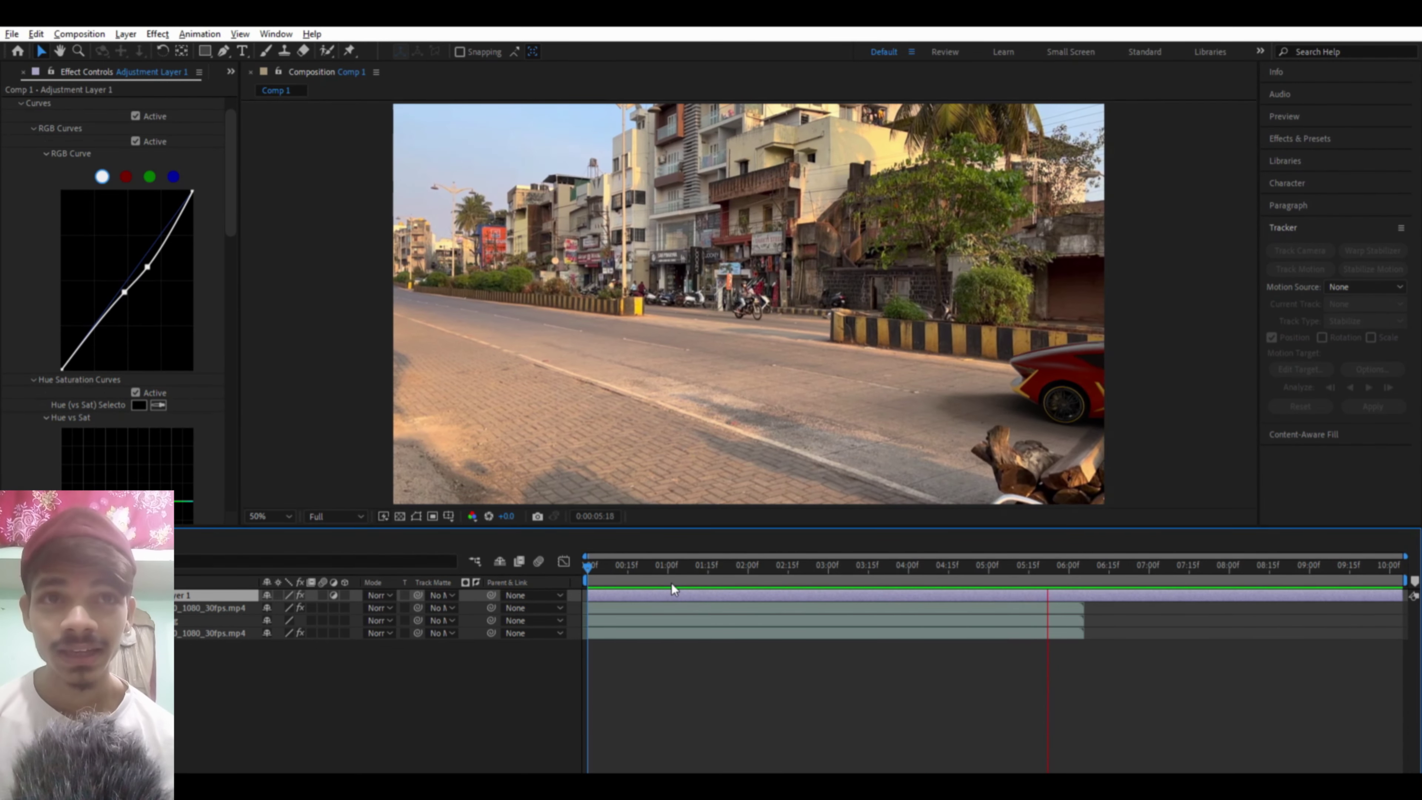
{"action": "key", "text": "space"}
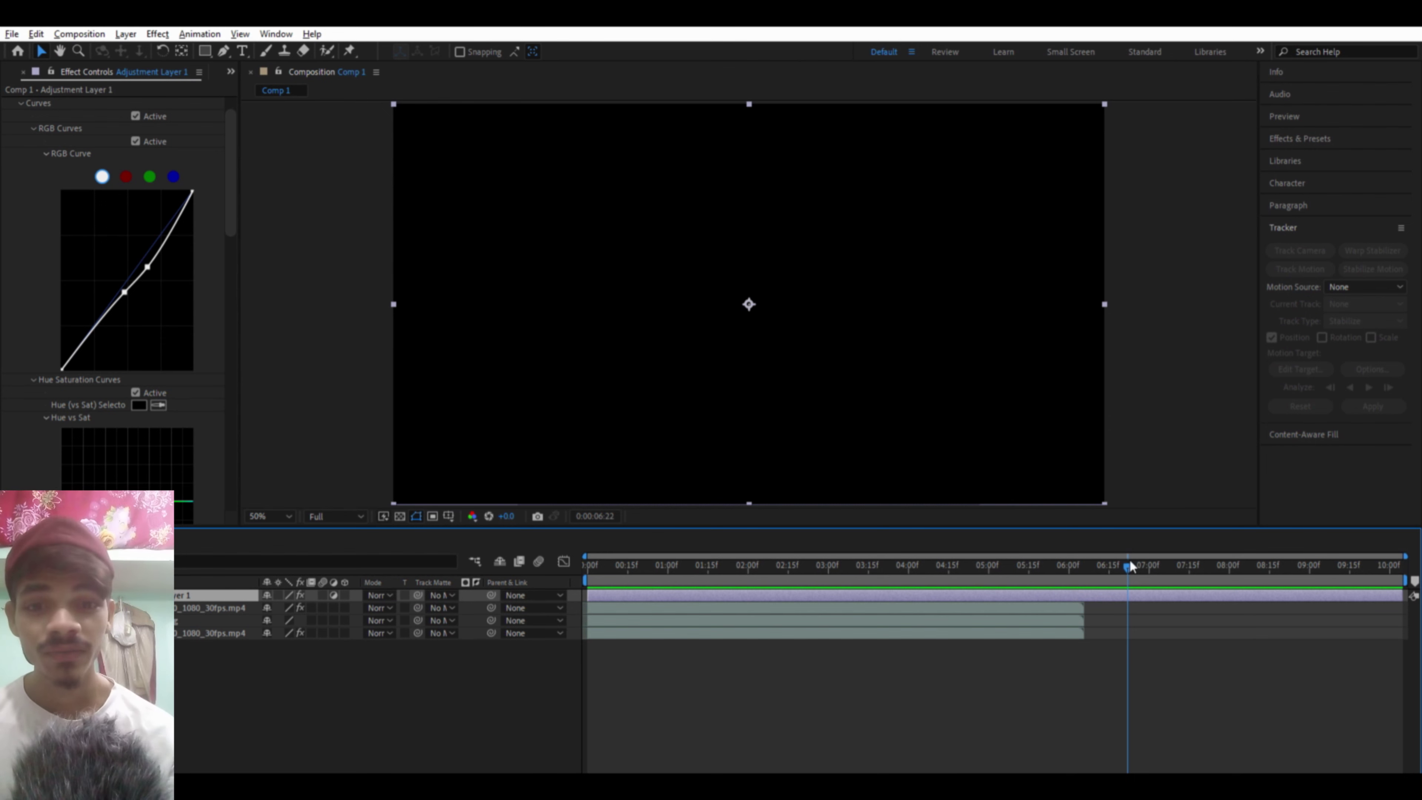
{"action": "left_click_drag", "start_coordinate": [1130, 561], "coordinate": [1021, 567]}
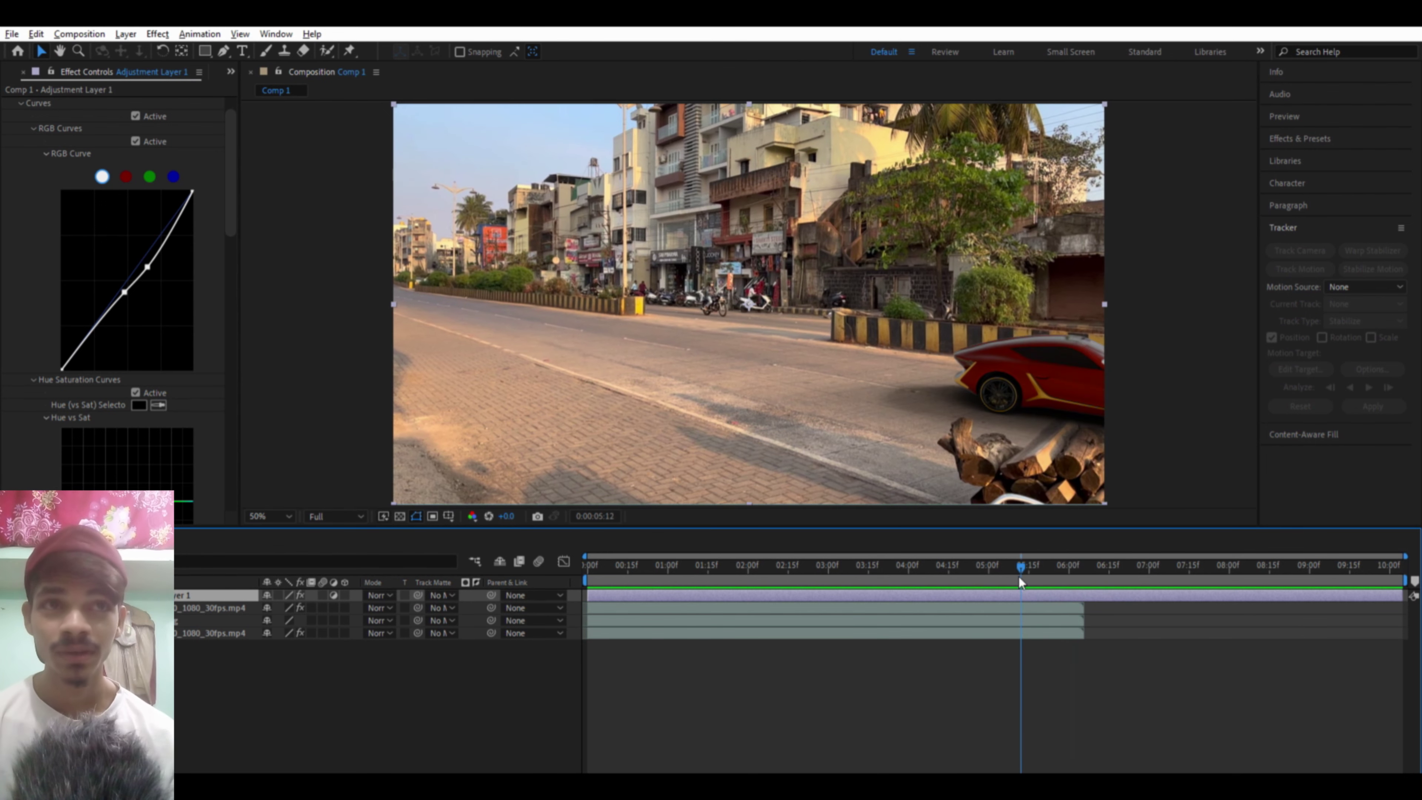
{"action": "left_click", "coordinate": [789, 631]}
Step: Stretch the three footage layers' bars to span 0:00 through 10:00, then preview
{"action": "left_click", "coordinate": [757, 594], "text": "shift"}
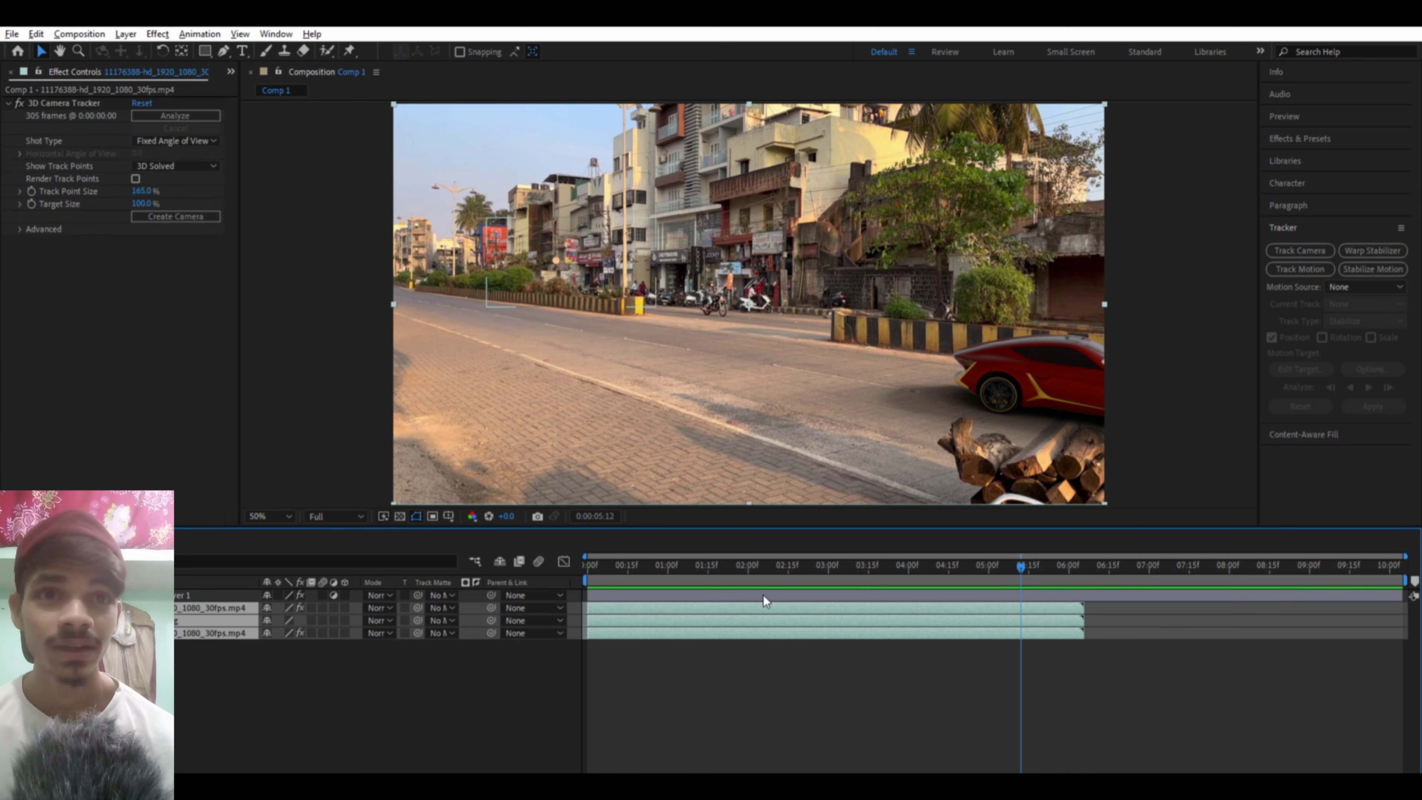
{"action": "left_click_drag", "start_coordinate": [751, 595], "coordinate": [1068, 597]}
{"action": "left_click_drag", "start_coordinate": [1316, 555], "coordinate": [1413, 560]}
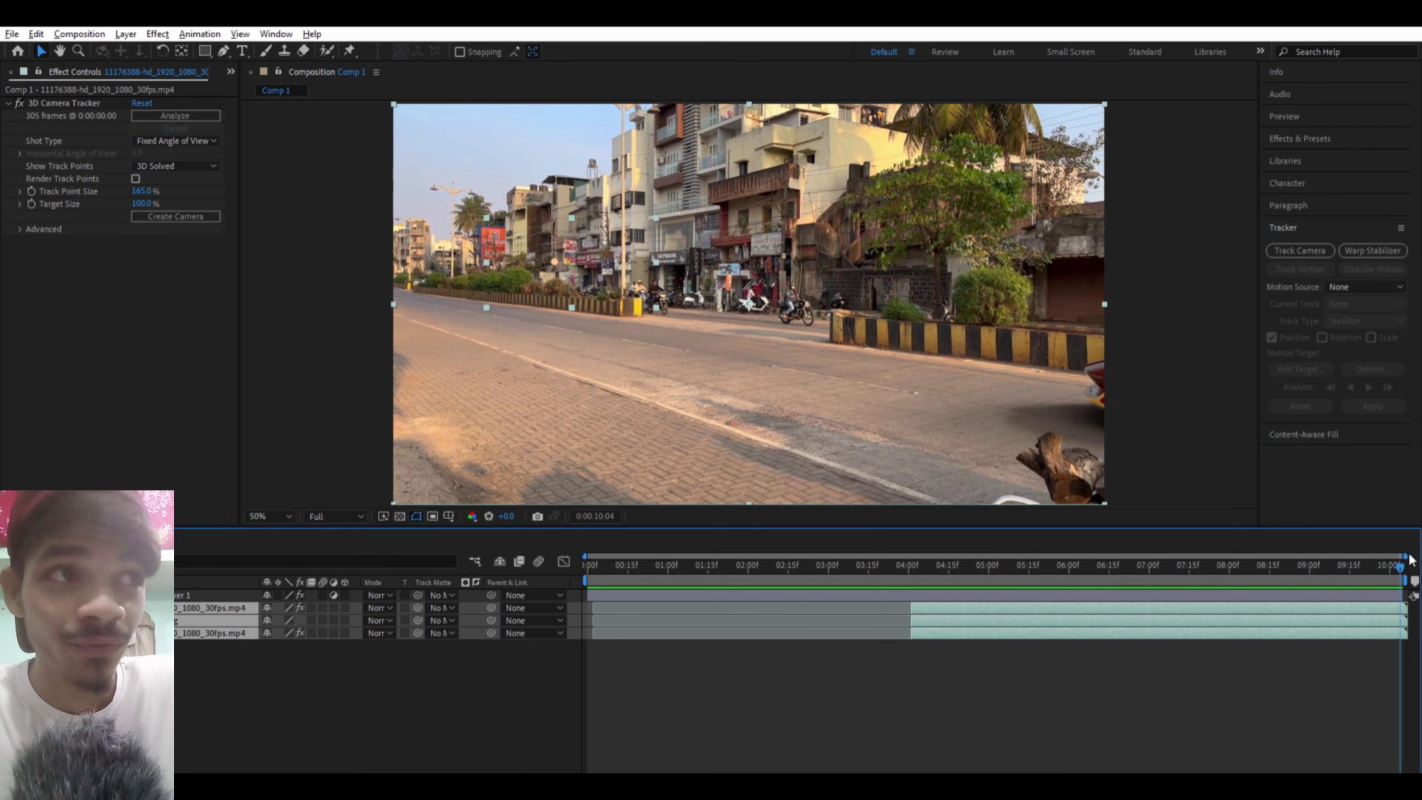
{"action": "key", "text": "semicolon"}
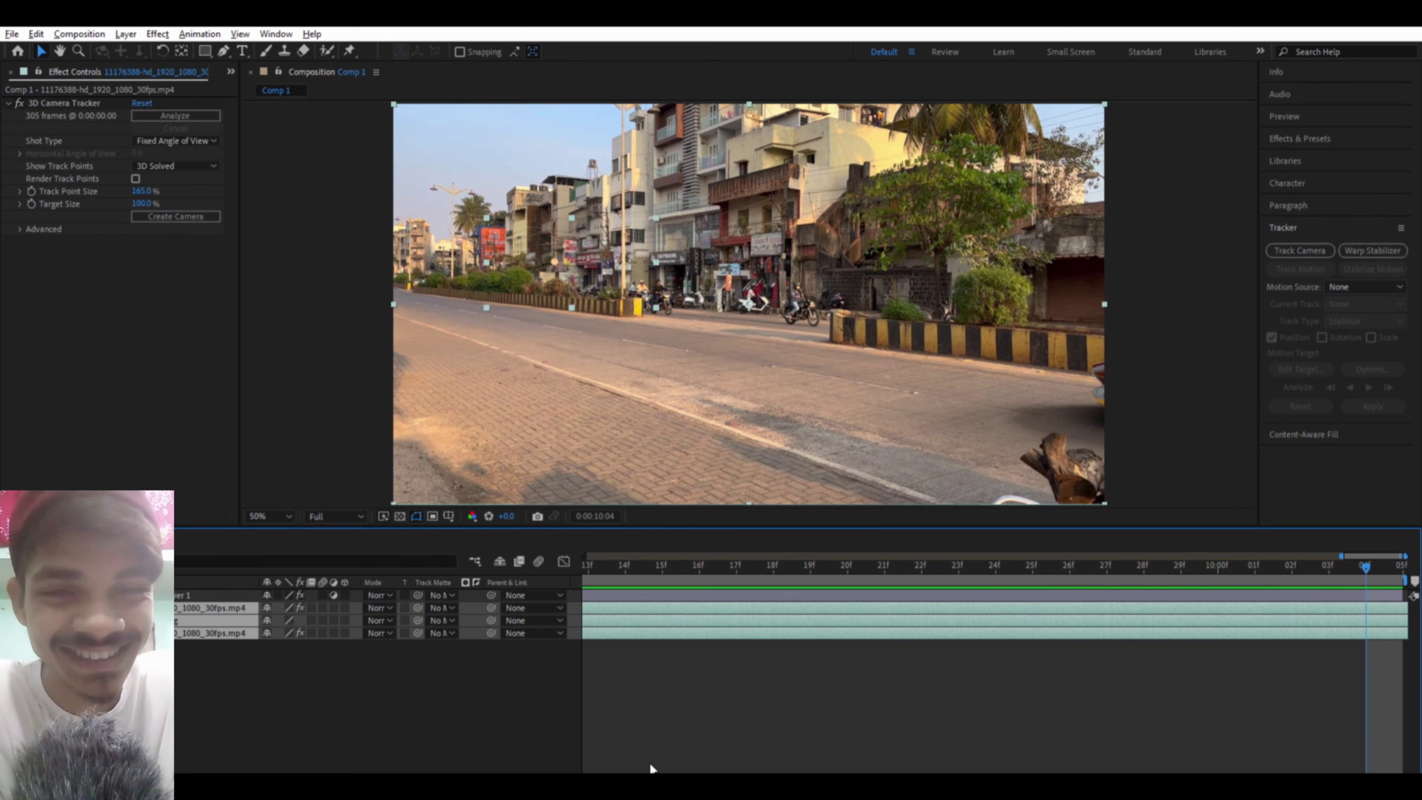
{"action": "left_click_drag", "start_coordinate": [1304, 602], "coordinate": [1298, 603]}
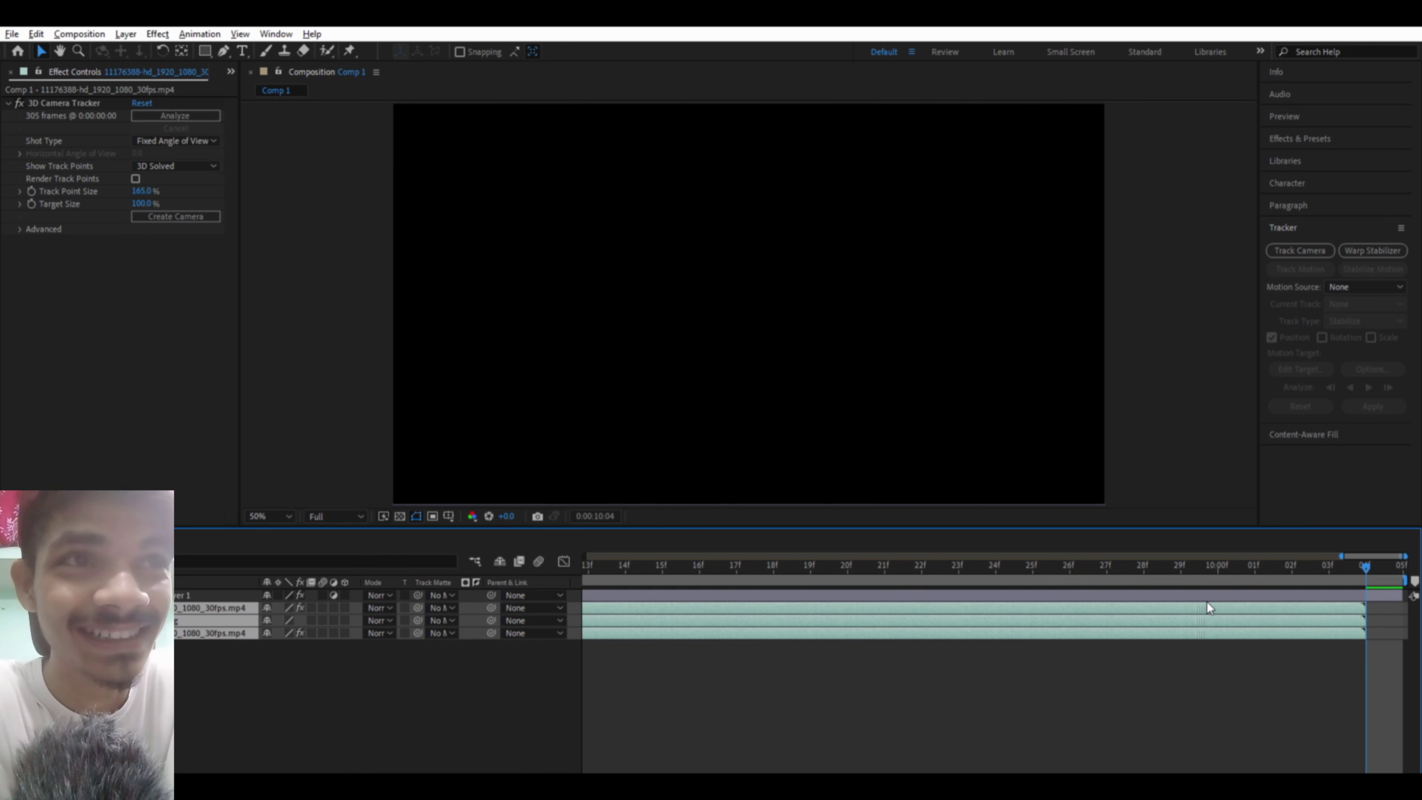
{"action": "key", "text": "semicolon"}
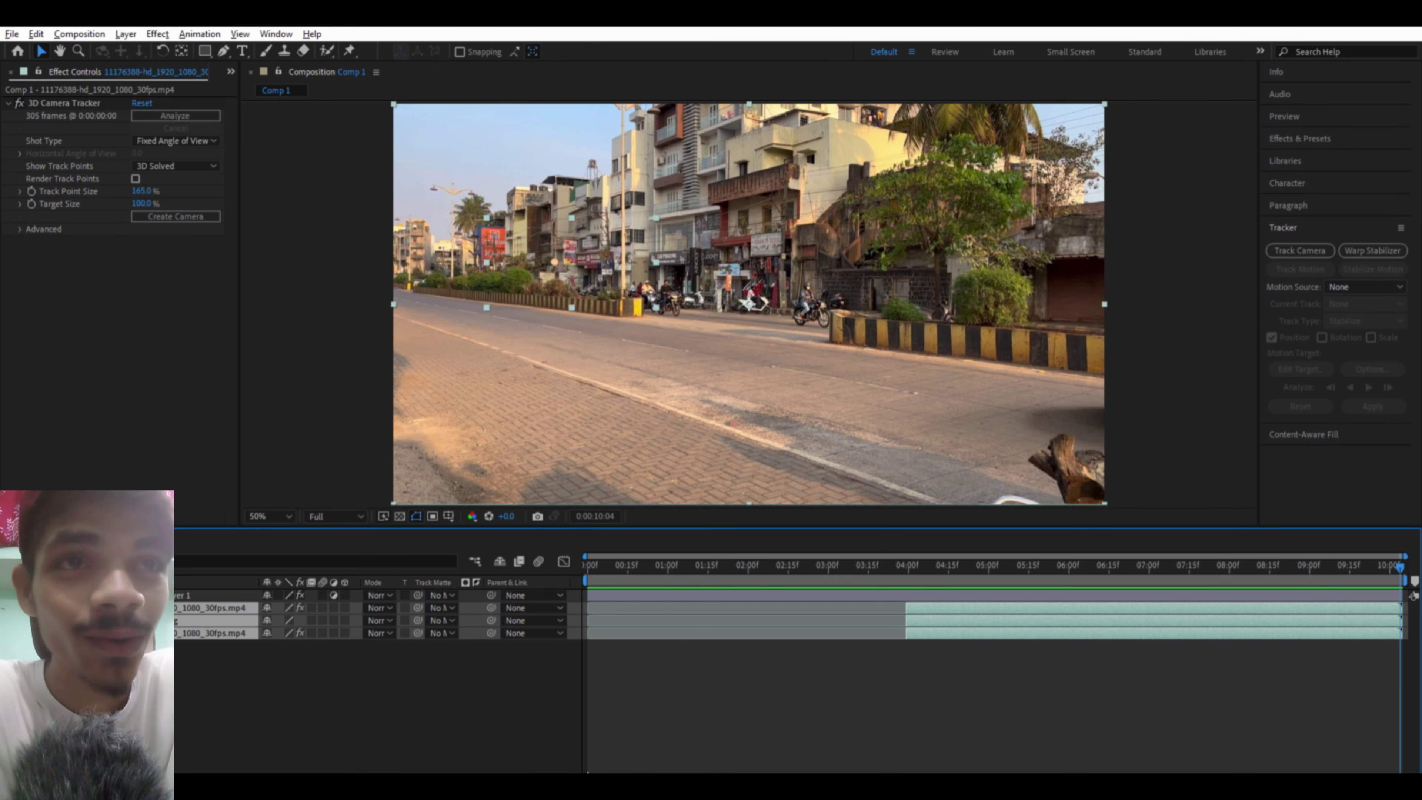
{"action": "left_click_drag", "start_coordinate": [910, 594], "coordinate": [659, 607]}
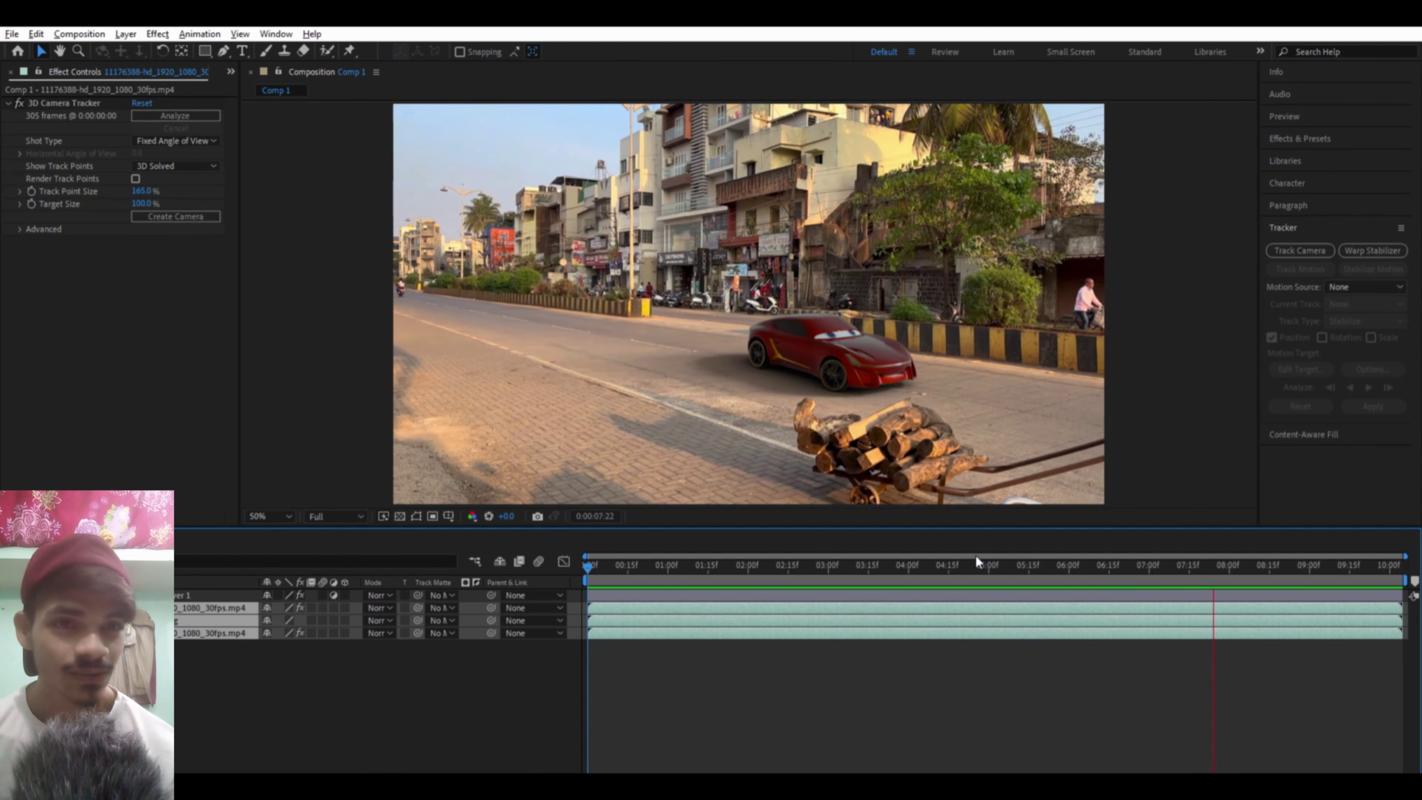
{"action": "key", "text": "space"}
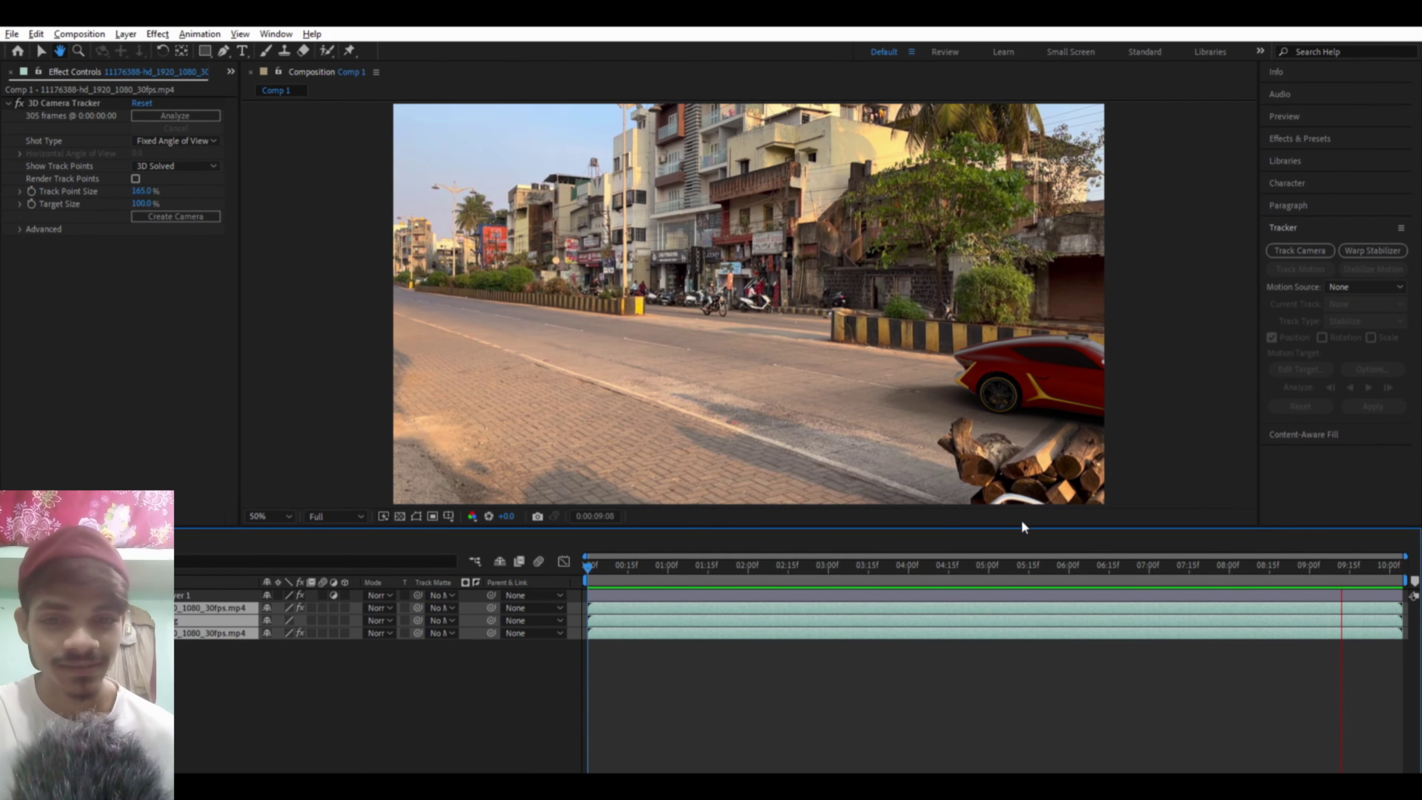